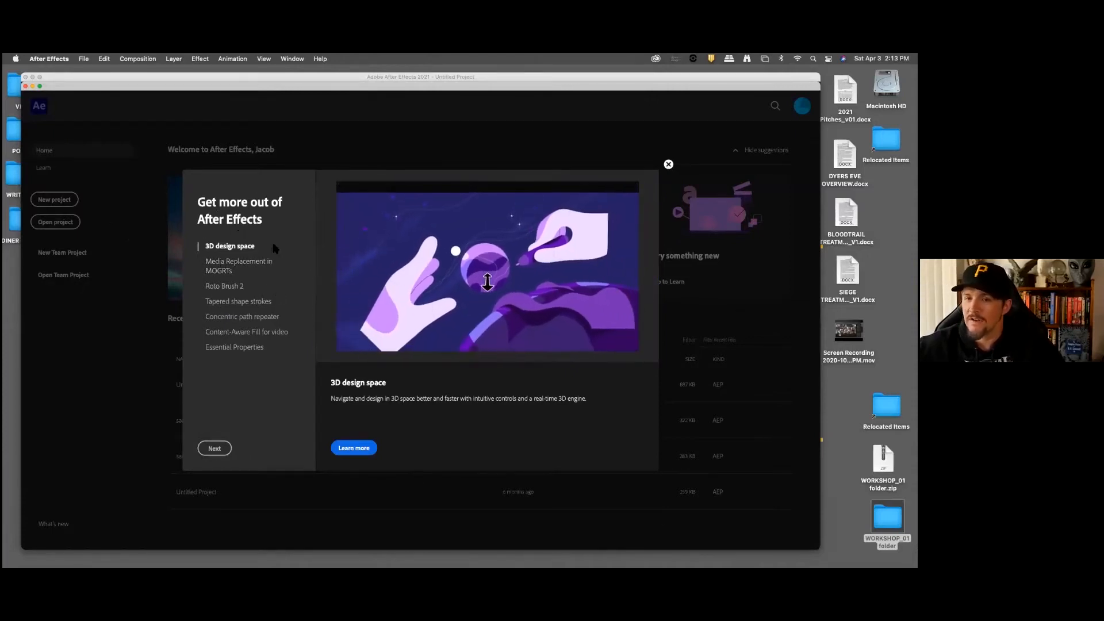
Step: Dismiss the feature tips and open the project WORKSHOP_01.aep from the WORKSHOP_01 folder on the Desktop
click(668, 165)
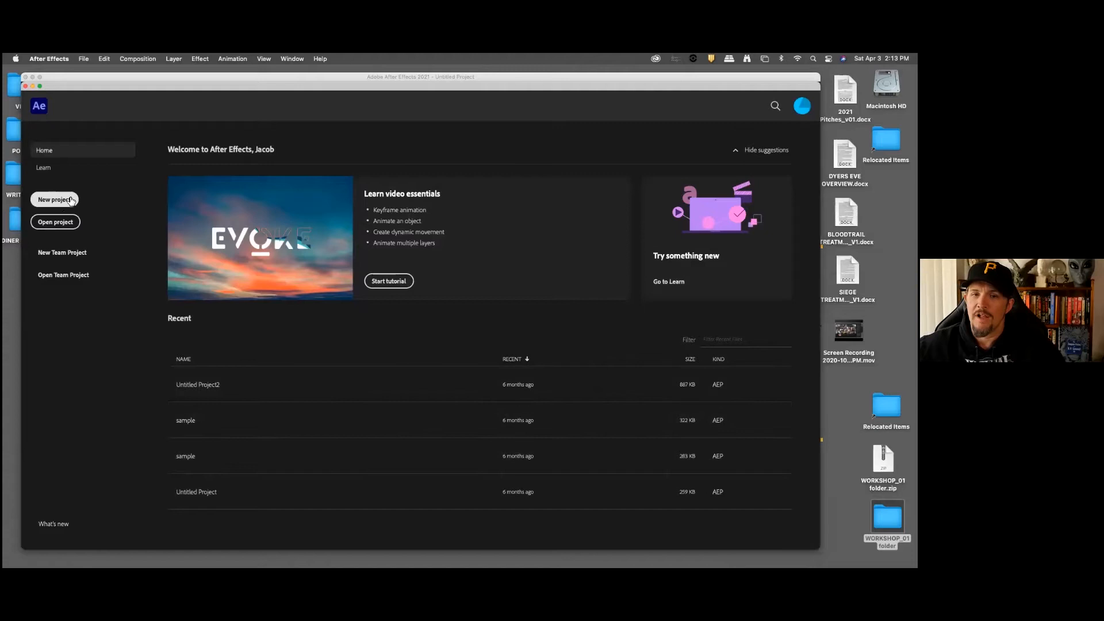
click(55, 222)
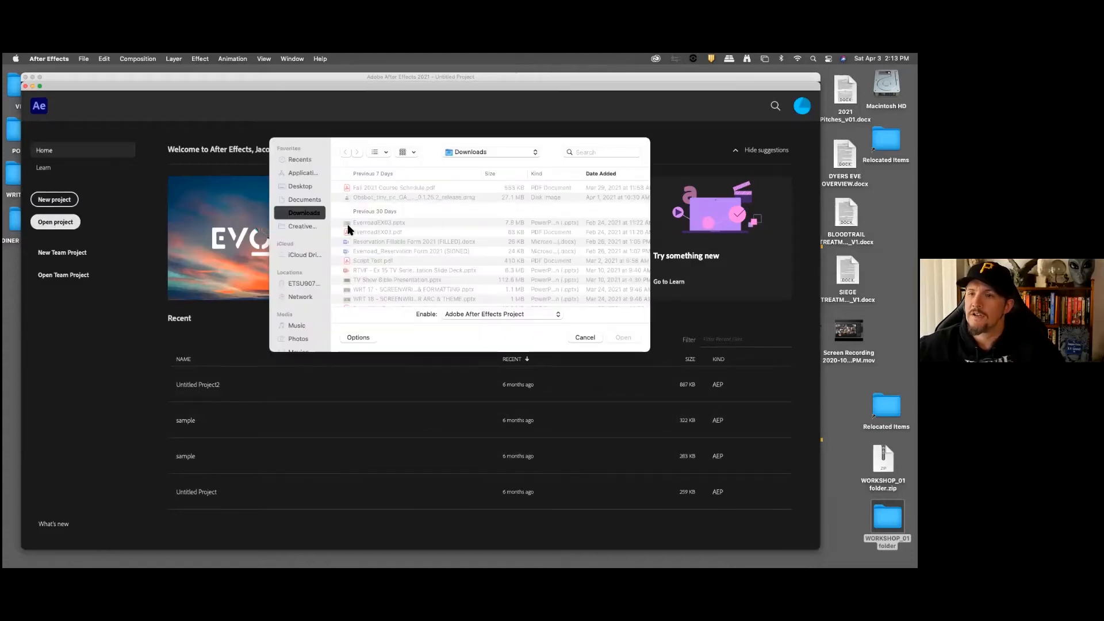
click(300, 187)
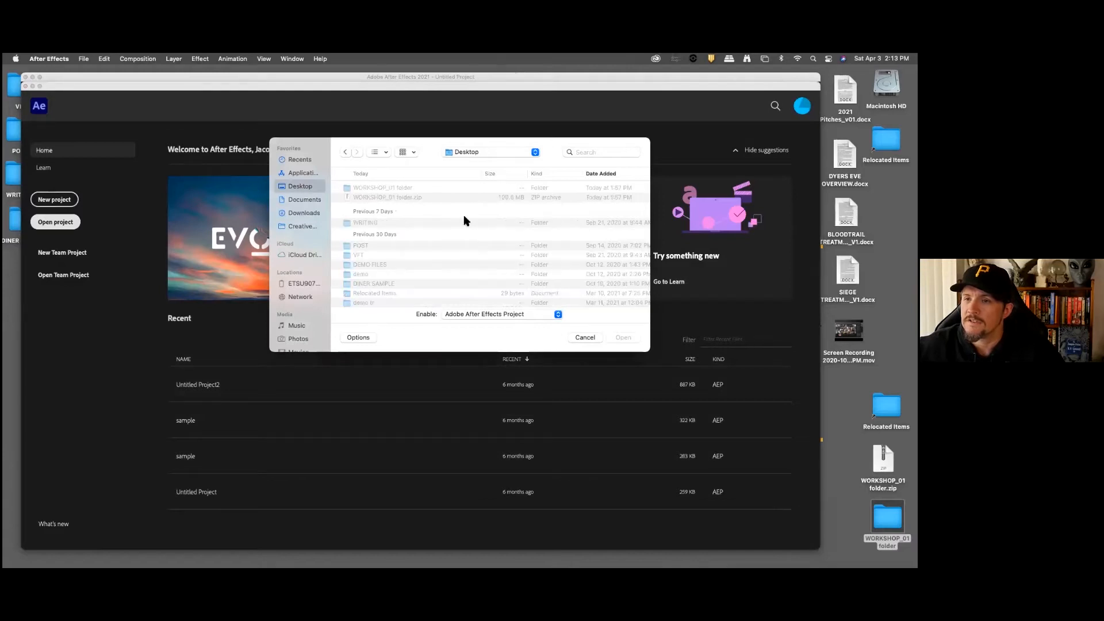
double_click(405, 186)
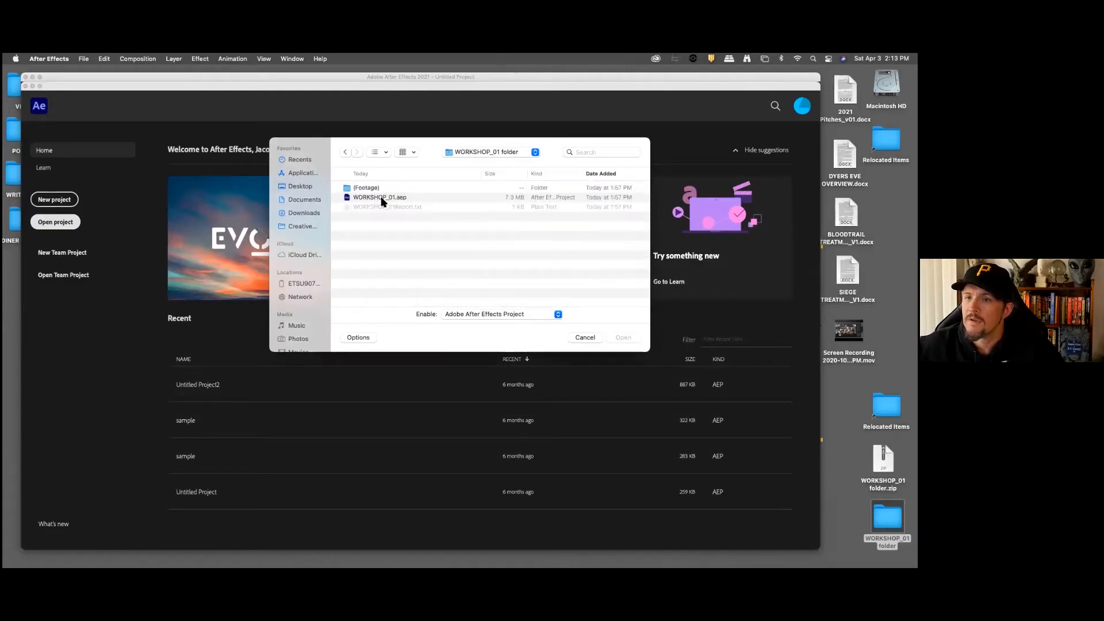
click(381, 199)
click(623, 338)
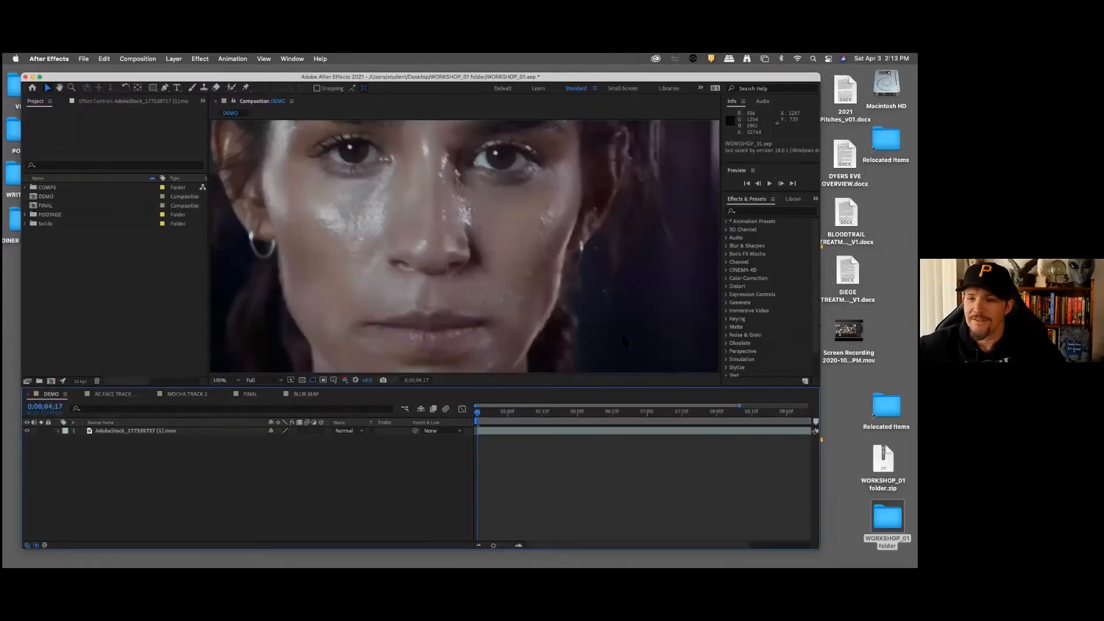
Step: Play back the DEMO composition to review the full clip of the woman's face, then return to its start
scroll(348, 287, up, 2)
scroll(348, 286, down, 4)
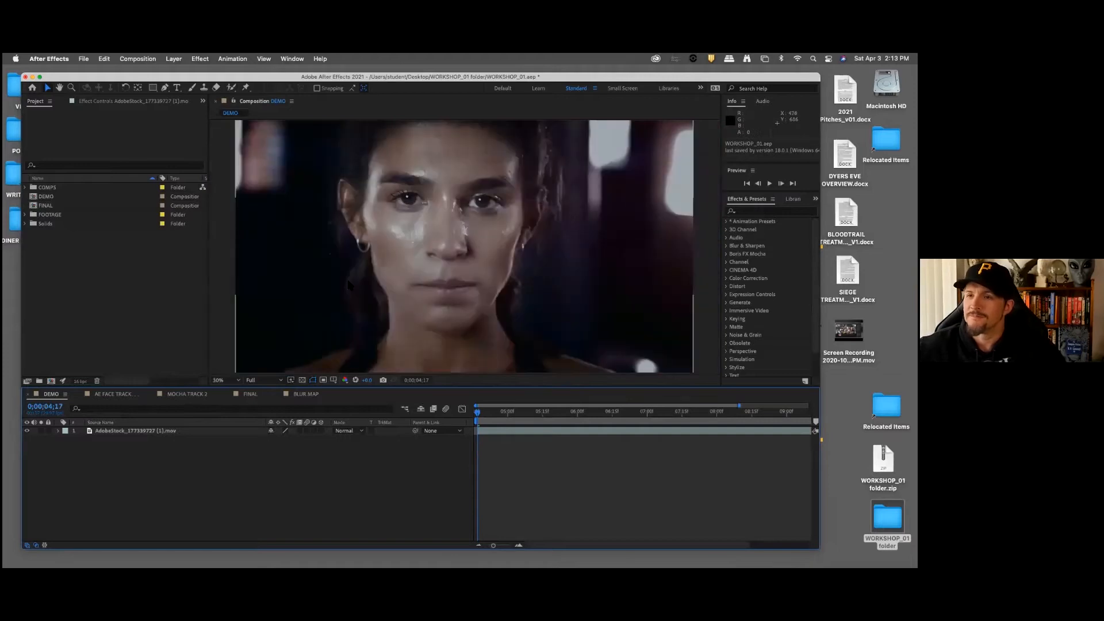
scroll(348, 286, down, 1)
click(130, 312)
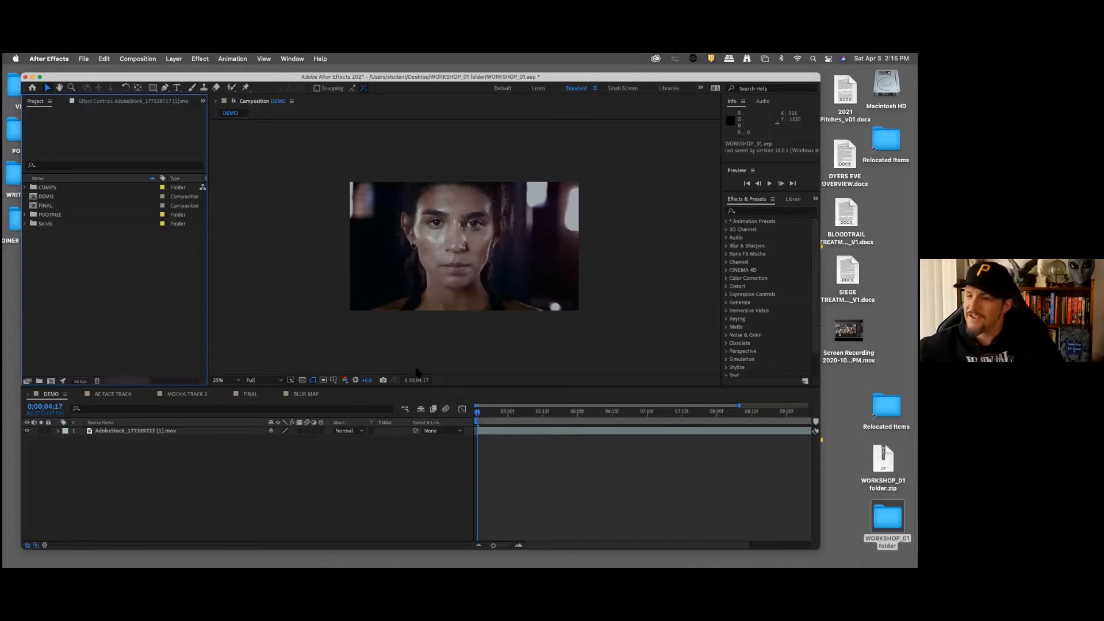
click(478, 418)
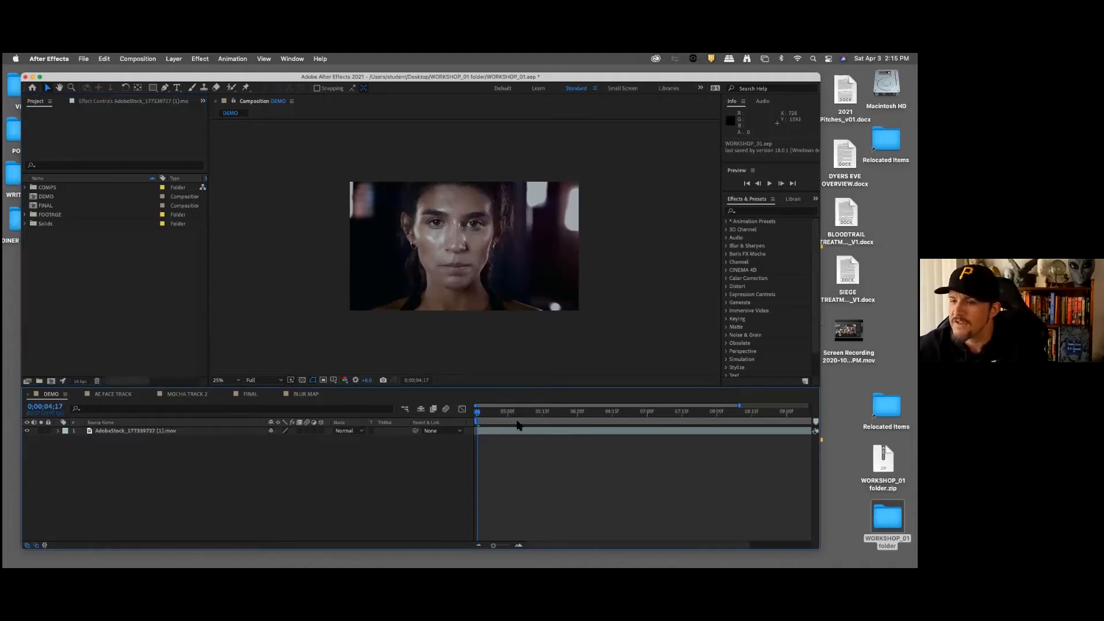
key(space)
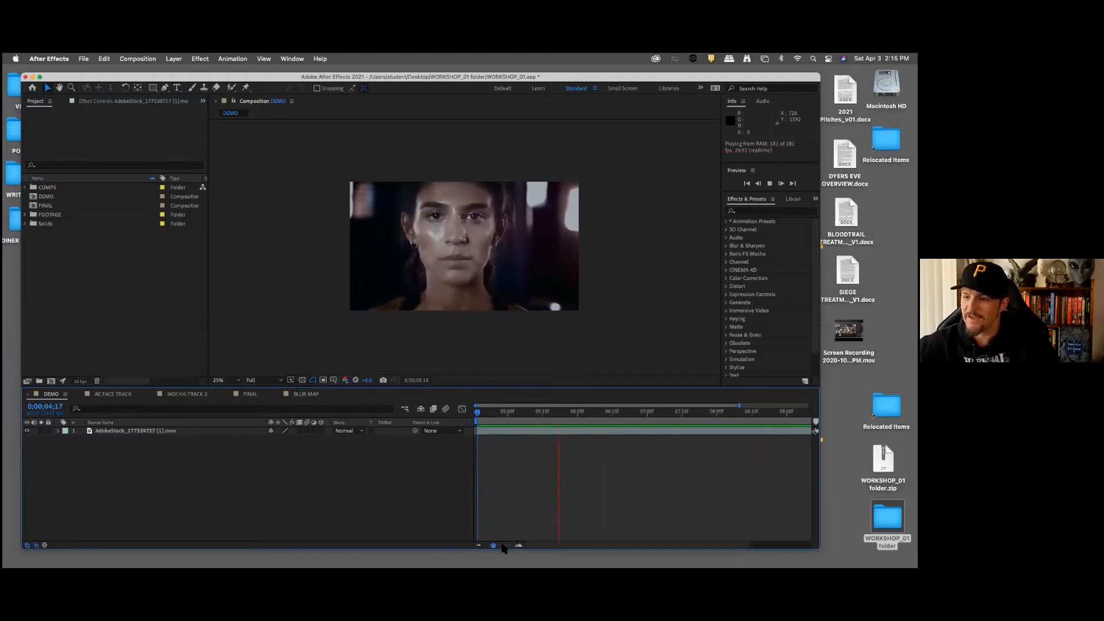
drag(494, 545, 489, 545)
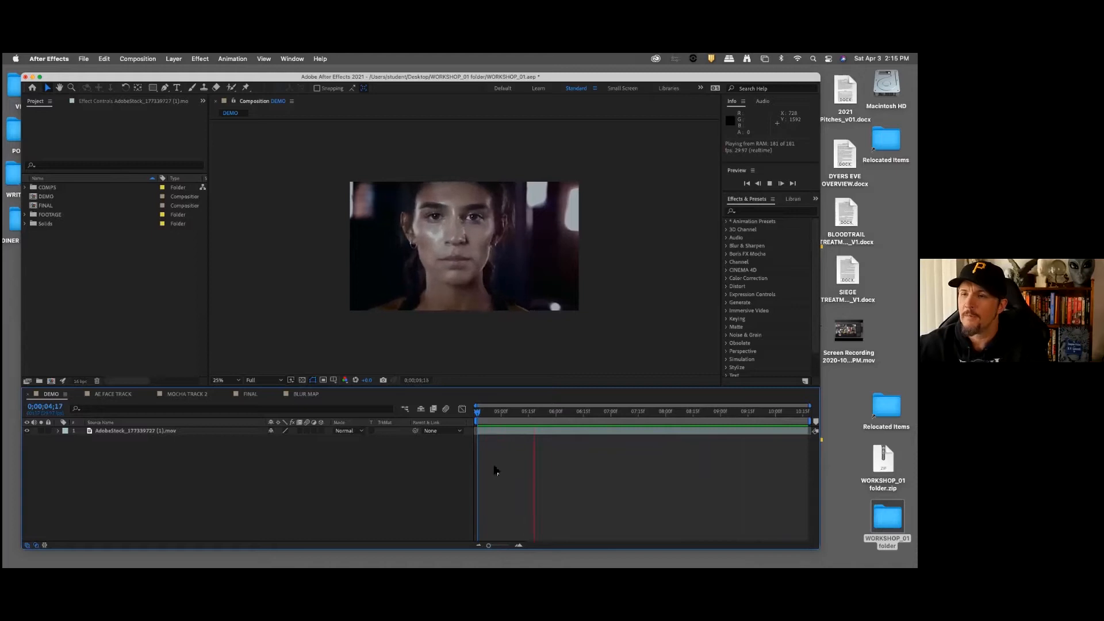
click(510, 413)
drag(511, 419, 473, 420)
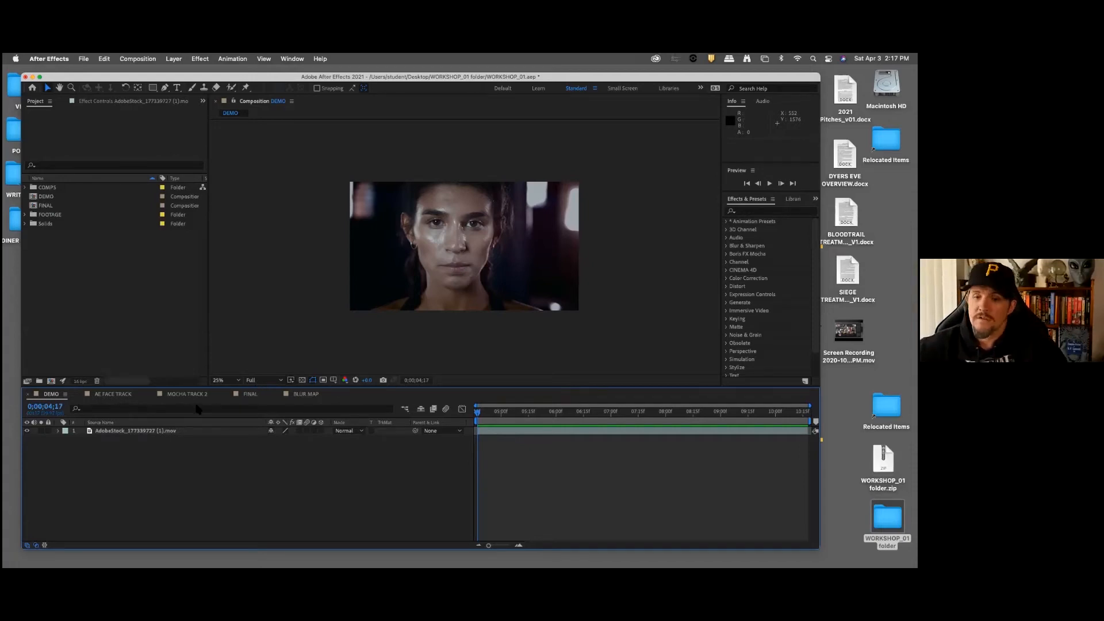
Step: Open the AE FACE TRACK composition and select its footage layer to display the mask around the face
click(112, 395)
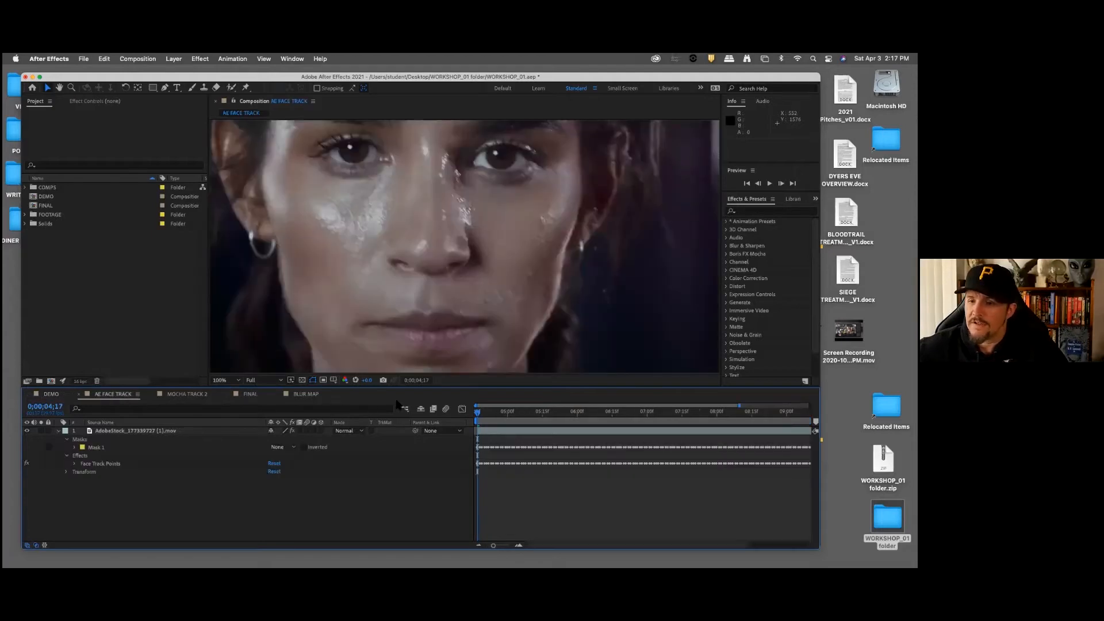
scroll(450, 289, up, 2)
scroll(452, 292, down, 6)
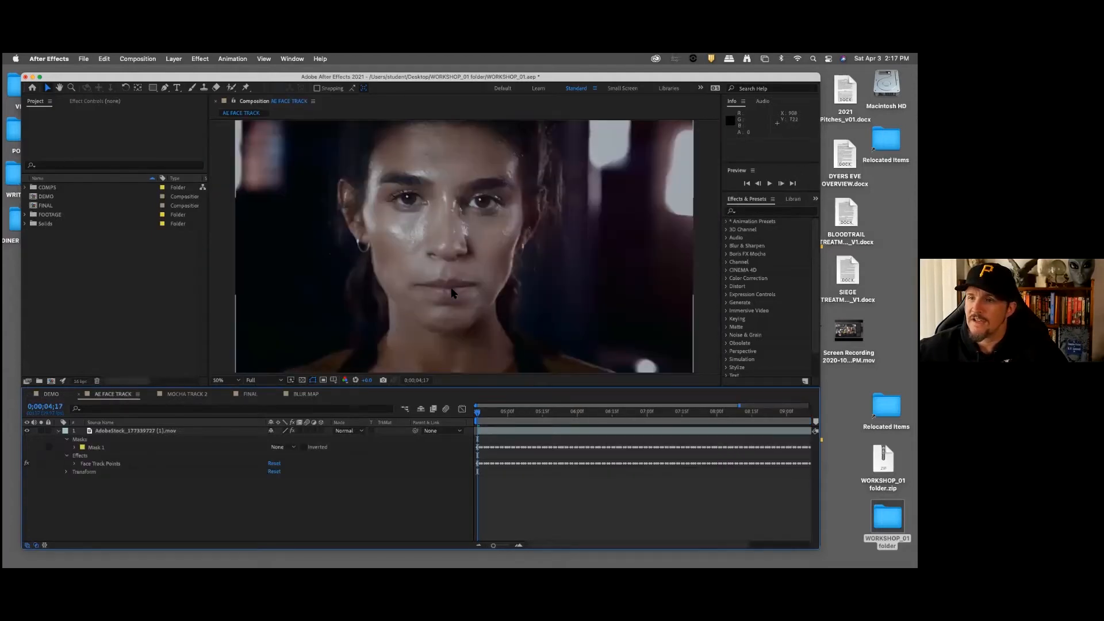
click(130, 433)
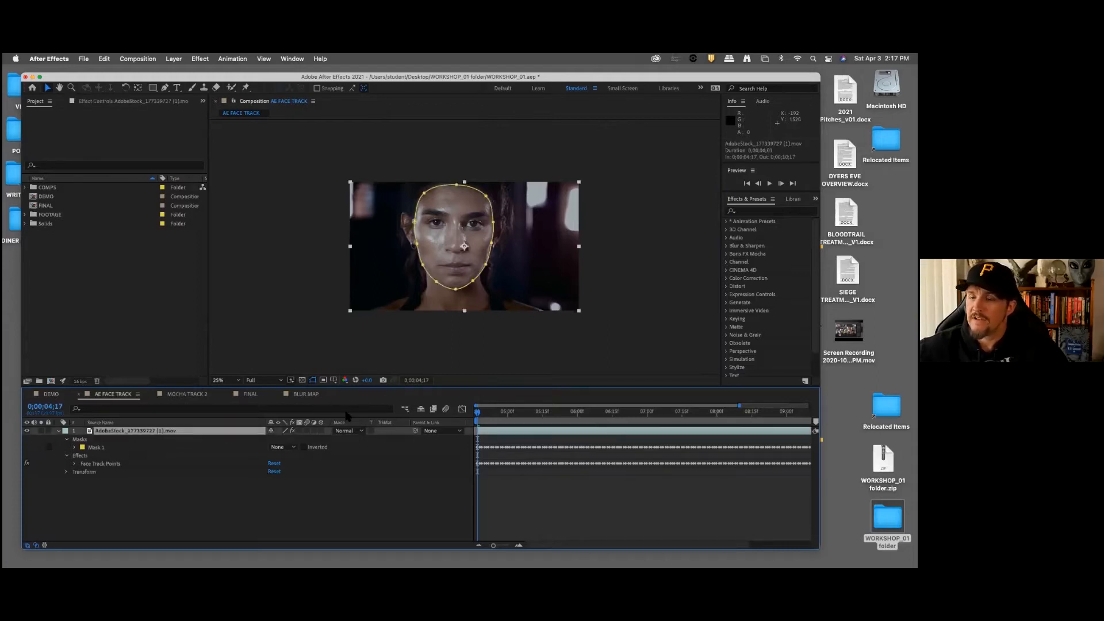
Step: Activate the Ellipse Tool from the shape and mask tools
click(153, 89)
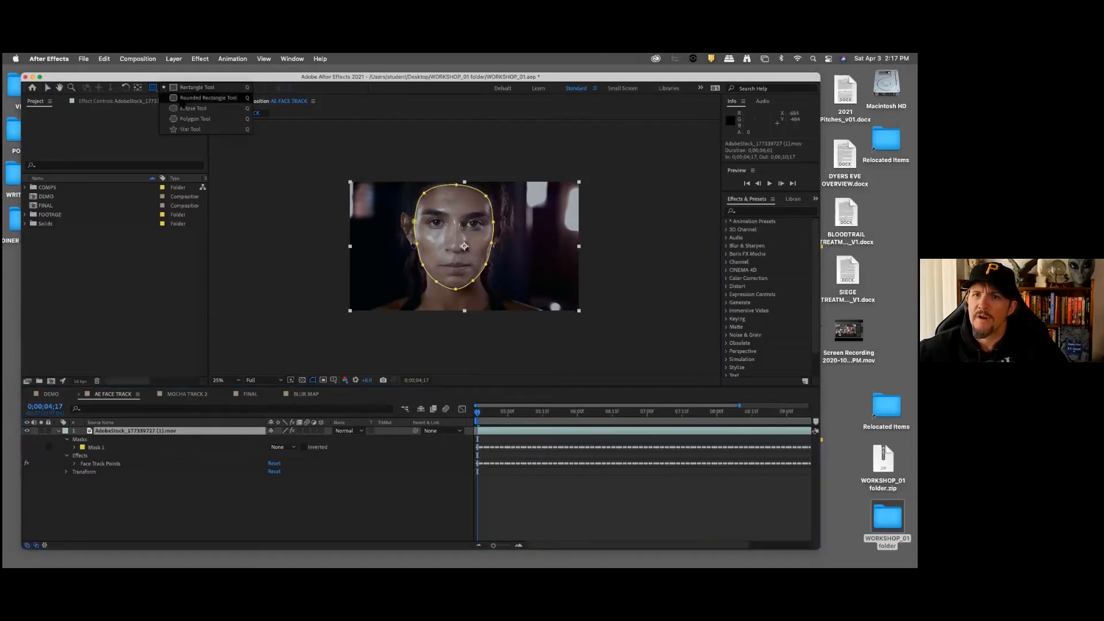
click(193, 109)
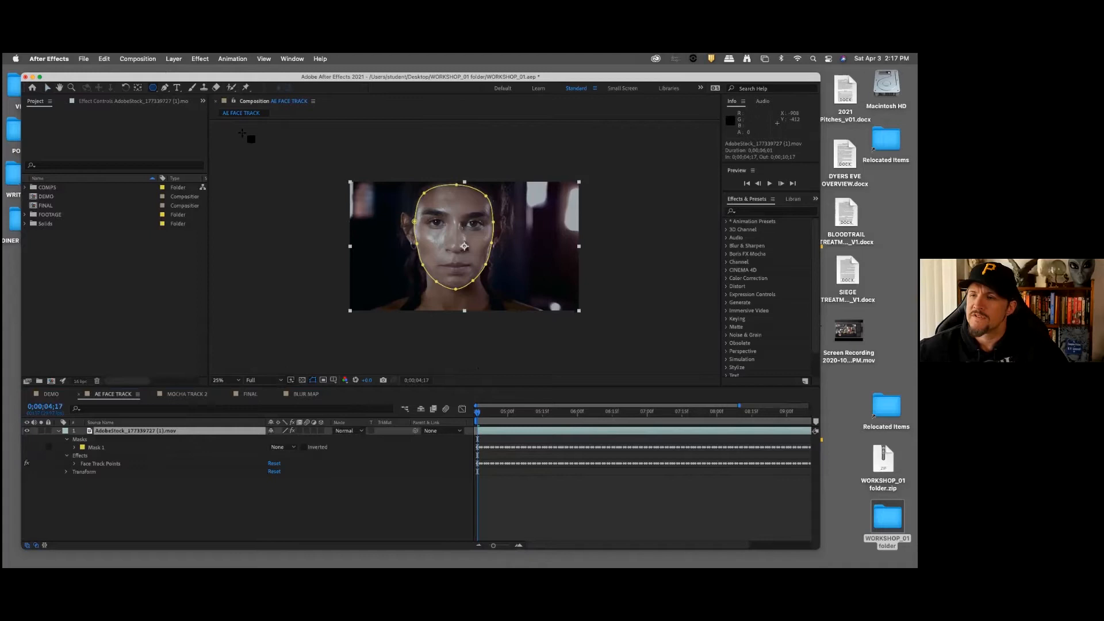
click(155, 89)
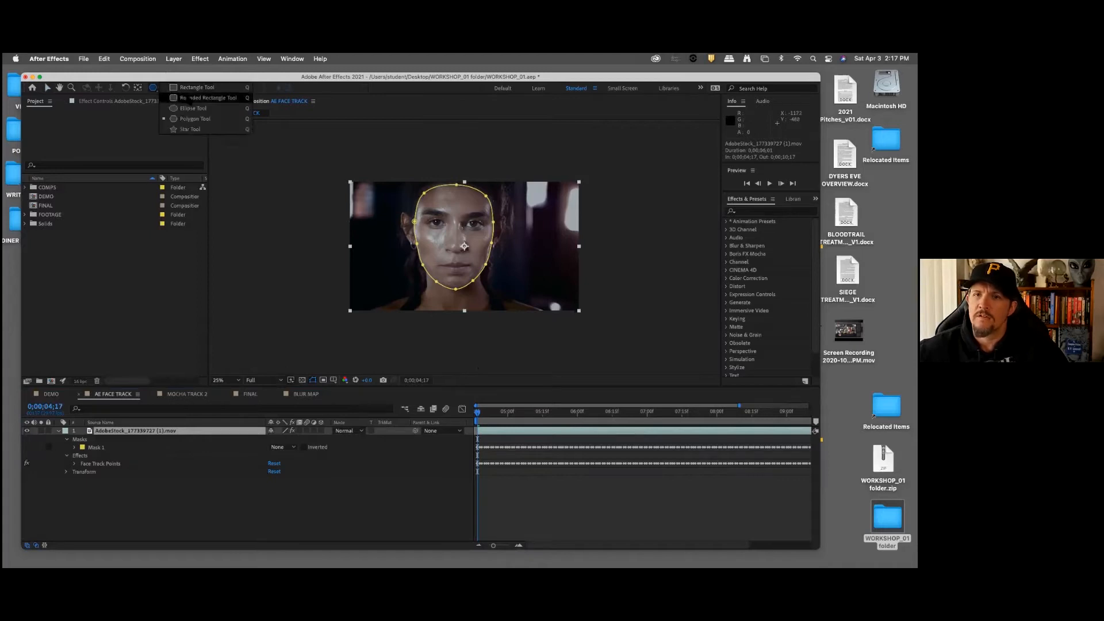
click(193, 108)
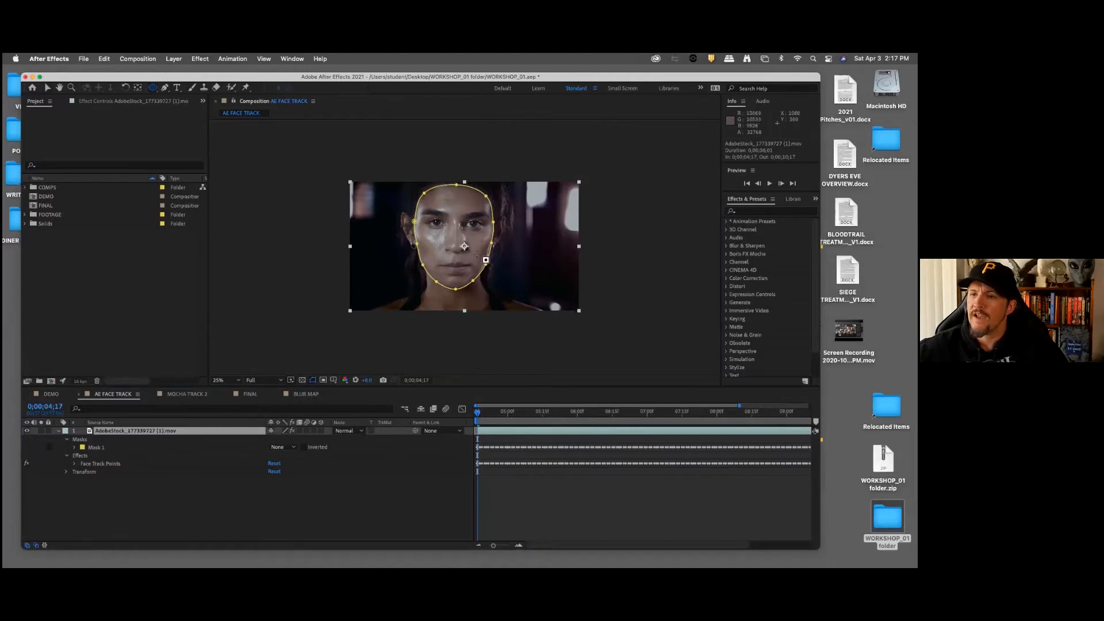
Step: Display the Face Track Points effect on the face and scrub through the clip to 0;00;08;04
click(101, 465)
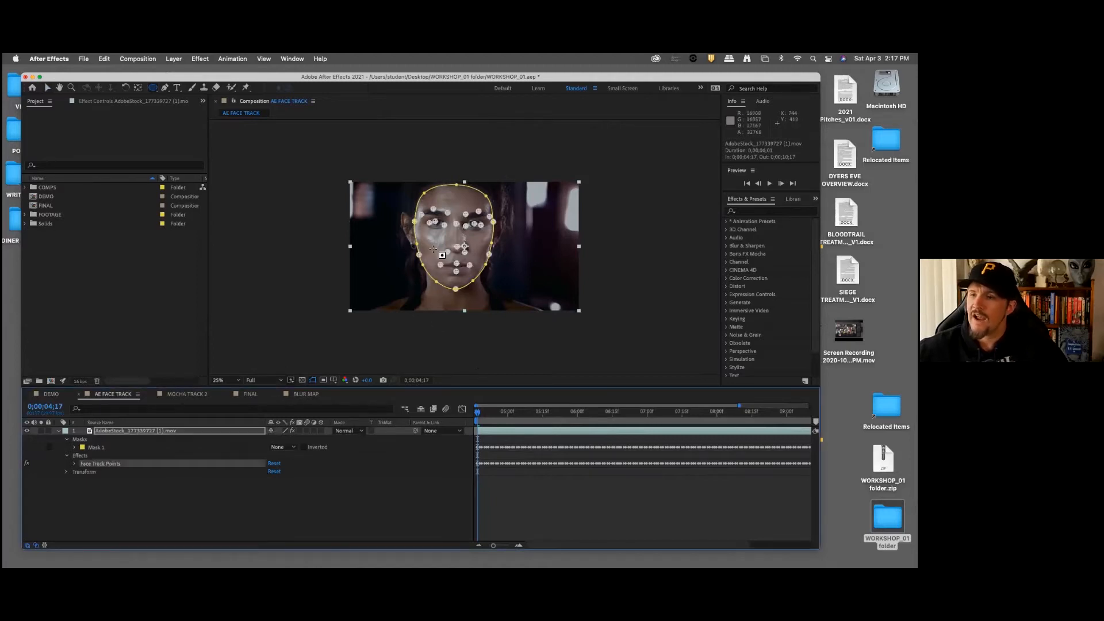
drag(626, 77, 622, 76)
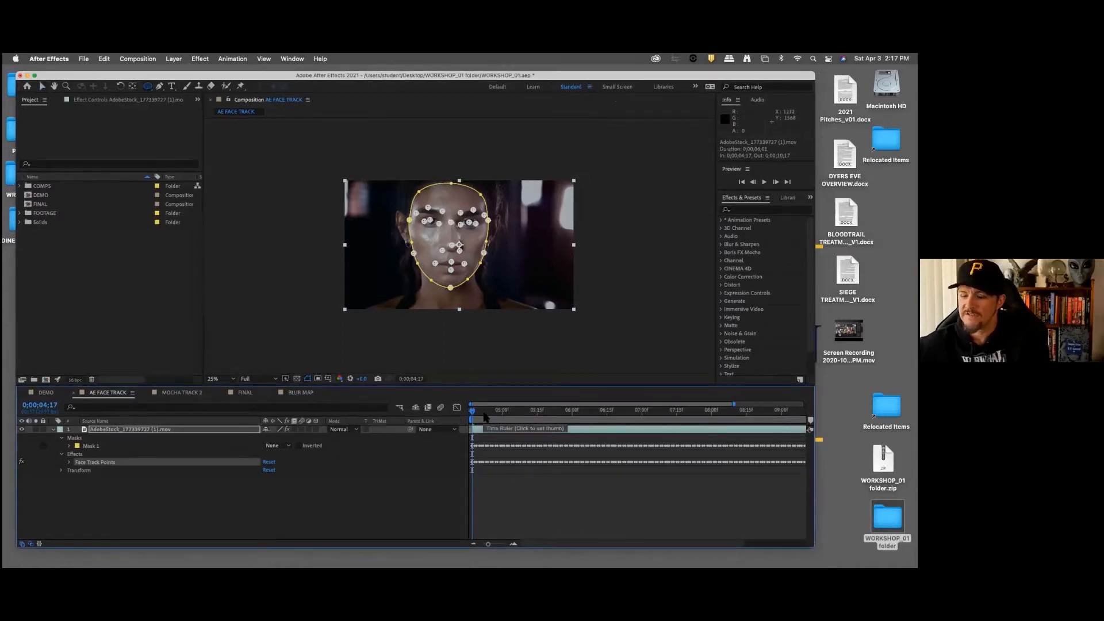
drag(473, 411, 721, 413)
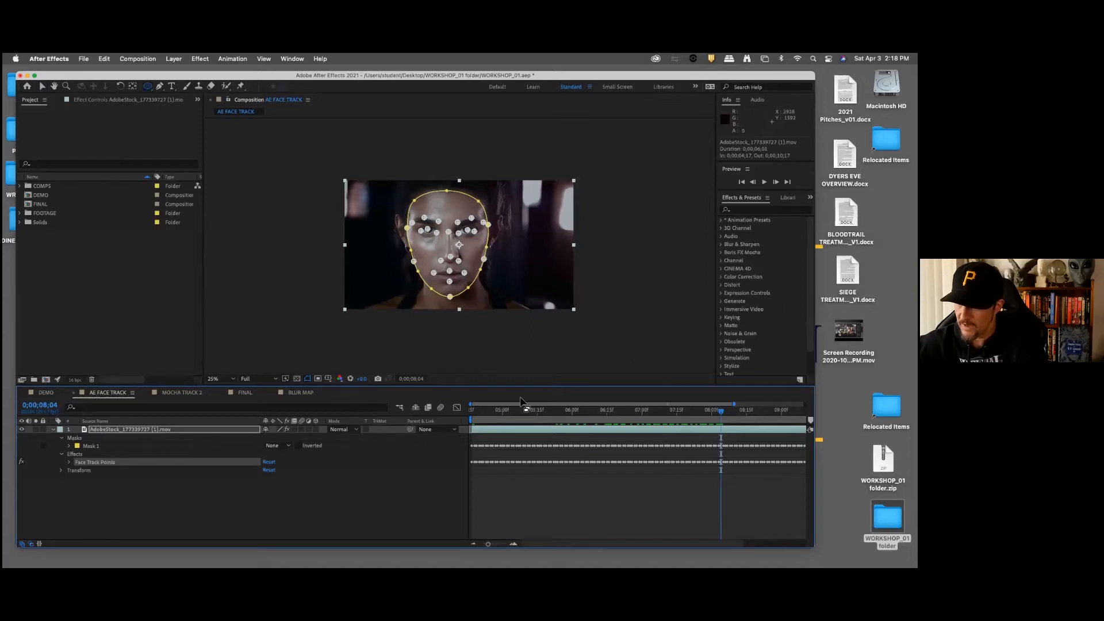
Step: Examine the Left Eye tracking data under Face Track Points, including Left Eyebrow Inner and Middle, then collapse and deselect the footage layer
click(70, 463)
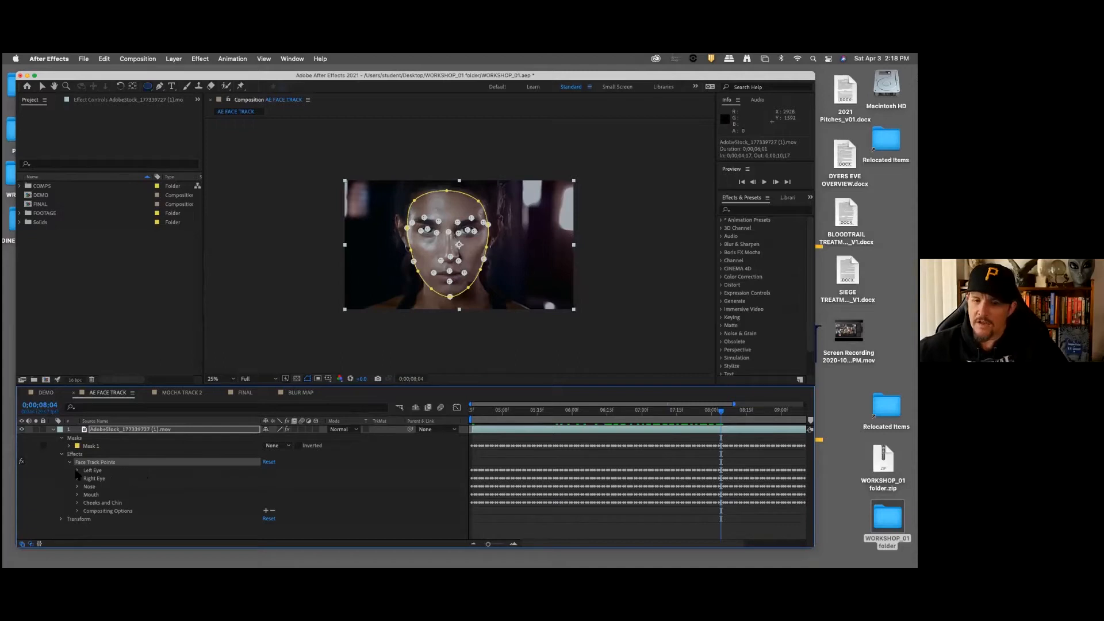
click(77, 471)
click(157, 480)
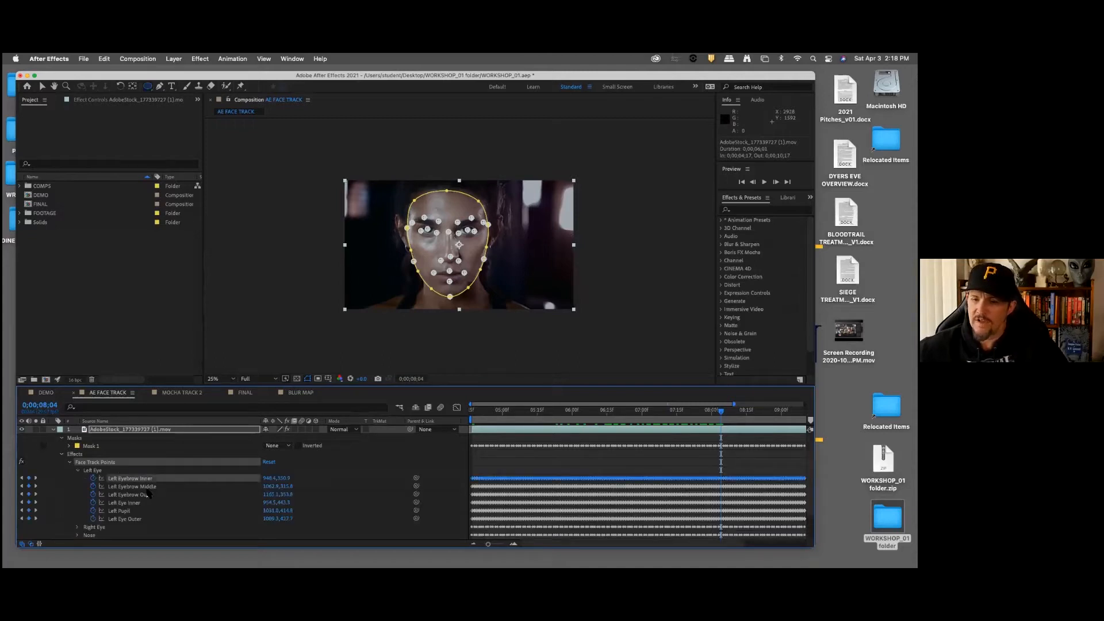
click(144, 487)
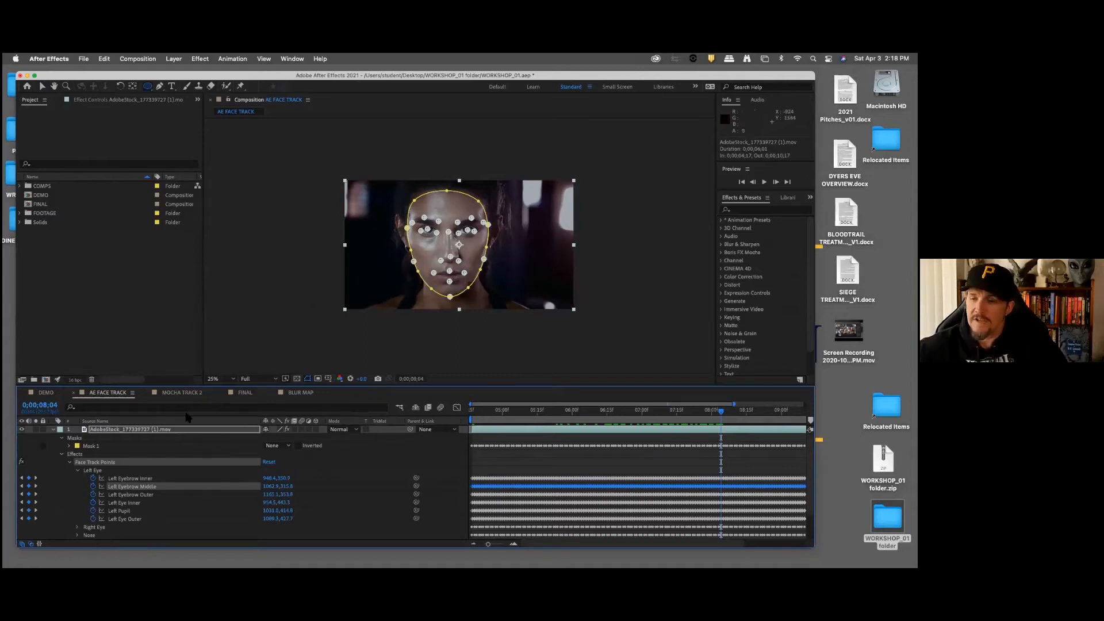
click(54, 431)
click(184, 492)
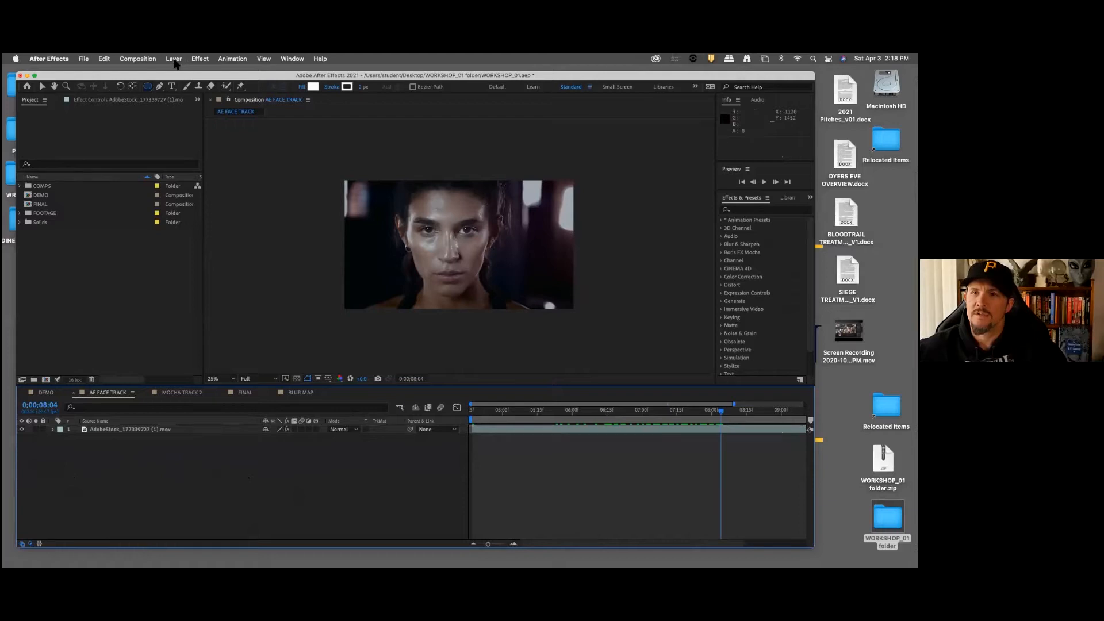
Step: Create a full-frame bright magenta solid layer above the footage in the AE FACE TRACK composition
right_click(250, 447)
mouse_move(304, 454)
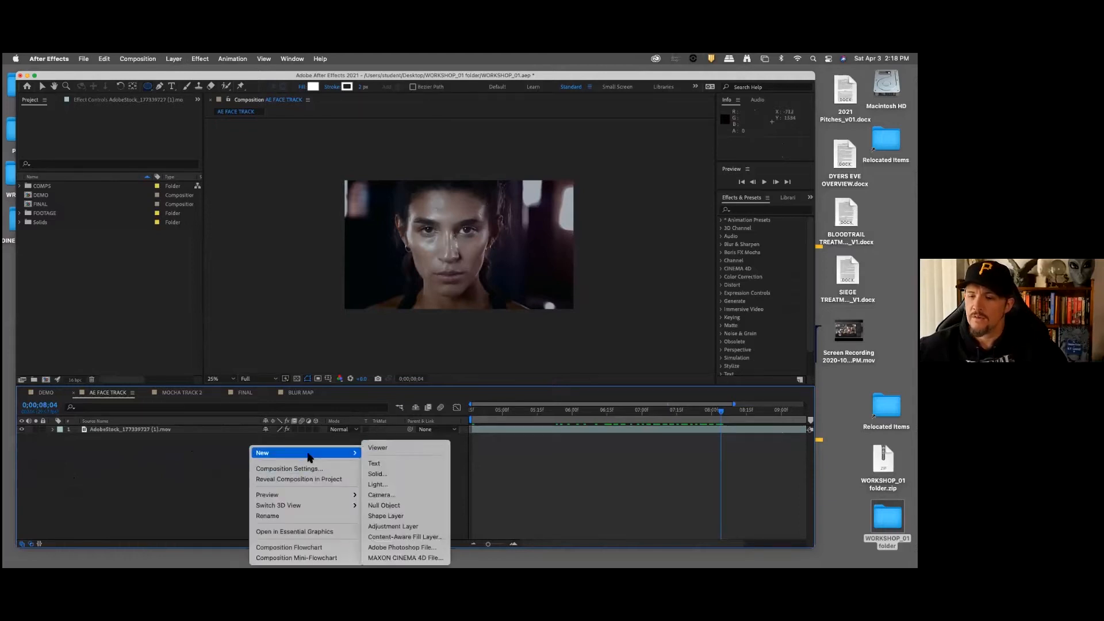
click(379, 473)
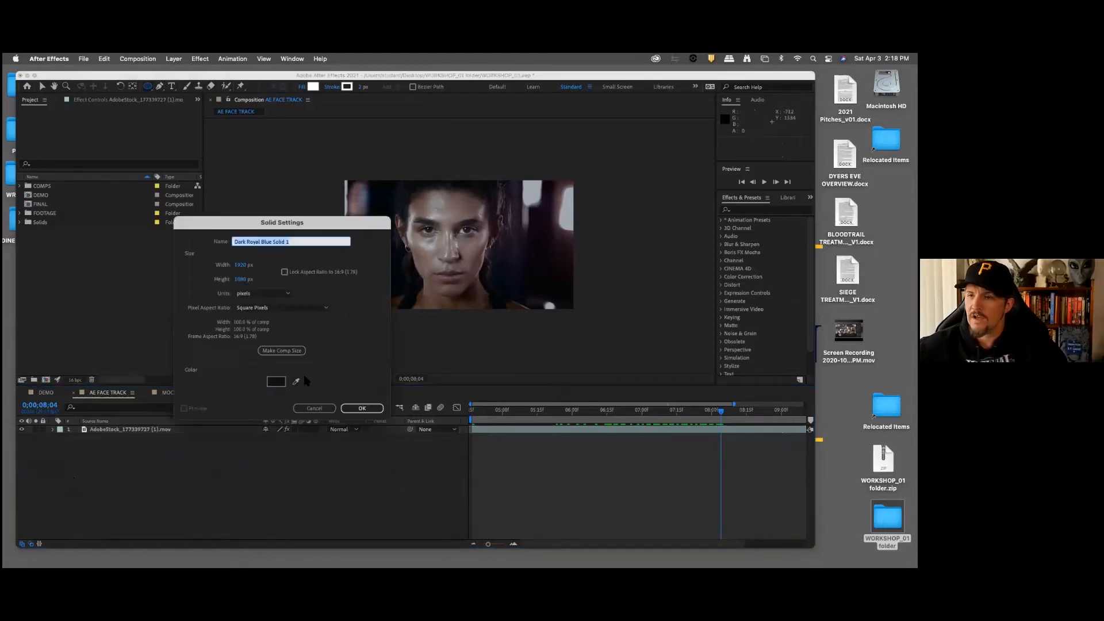
click(276, 381)
drag(277, 234, 280, 181)
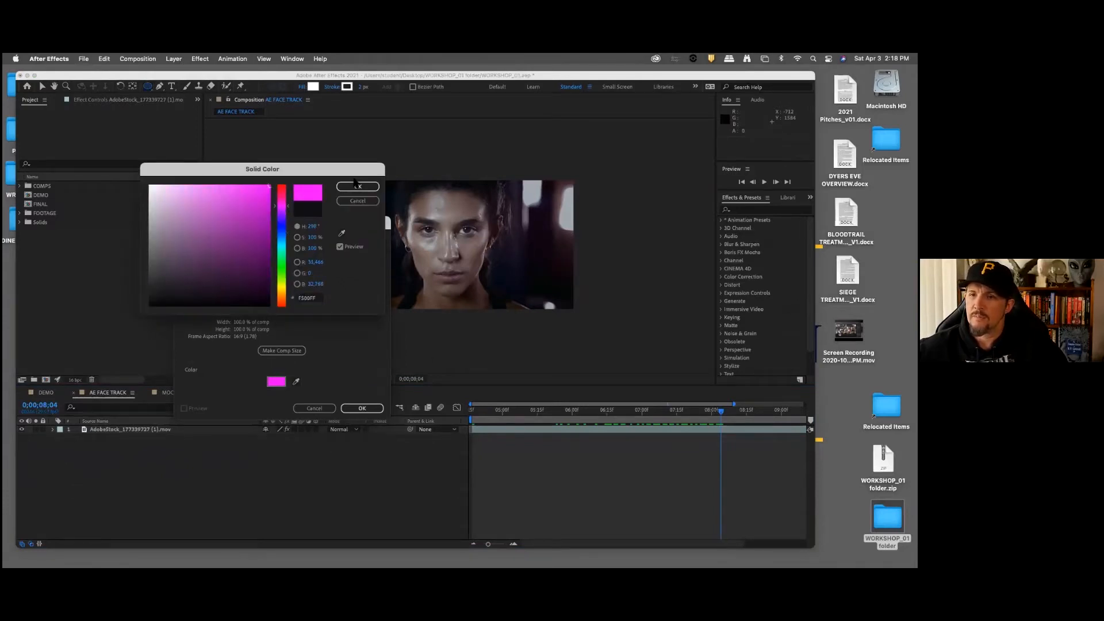
click(357, 186)
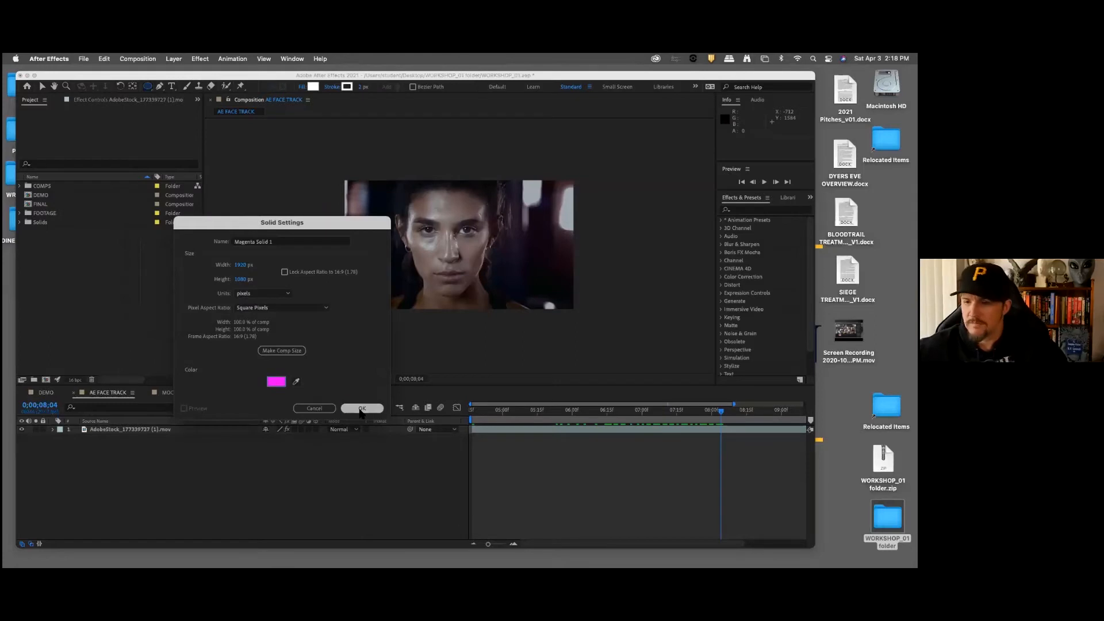
click(361, 408)
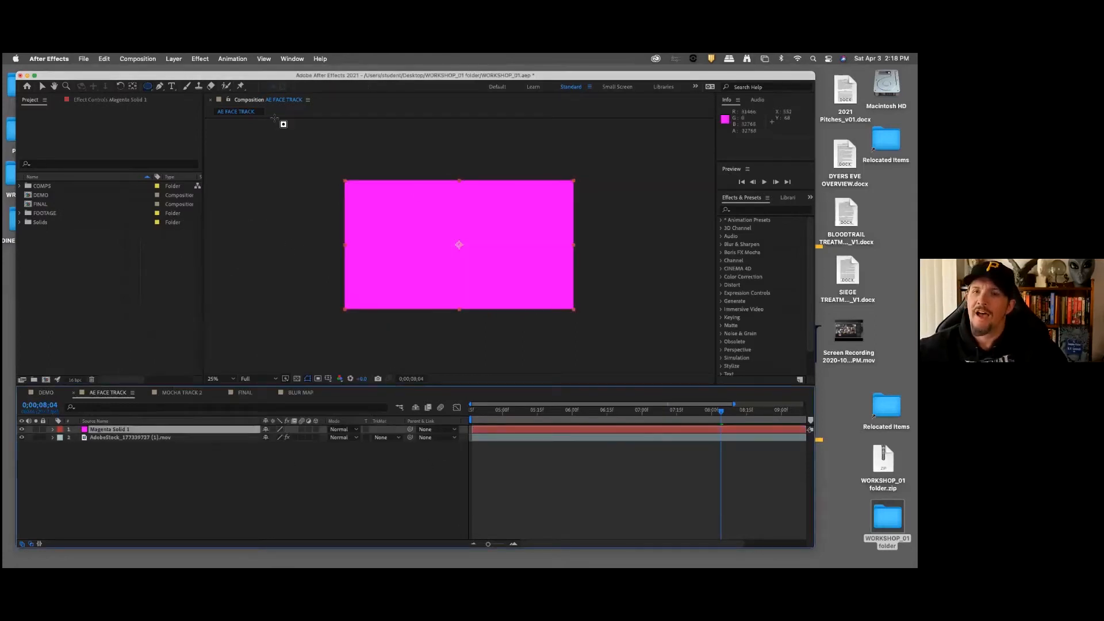
Step: Draw a small elliptical mask on the magenta solid beside the bridge of the nose, then deselect the layer
mouse_move(449, 221)
mouse_down()
mouse_move(480, 254)
mouse_move(473, 235)
mouse_up()
click(197, 500)
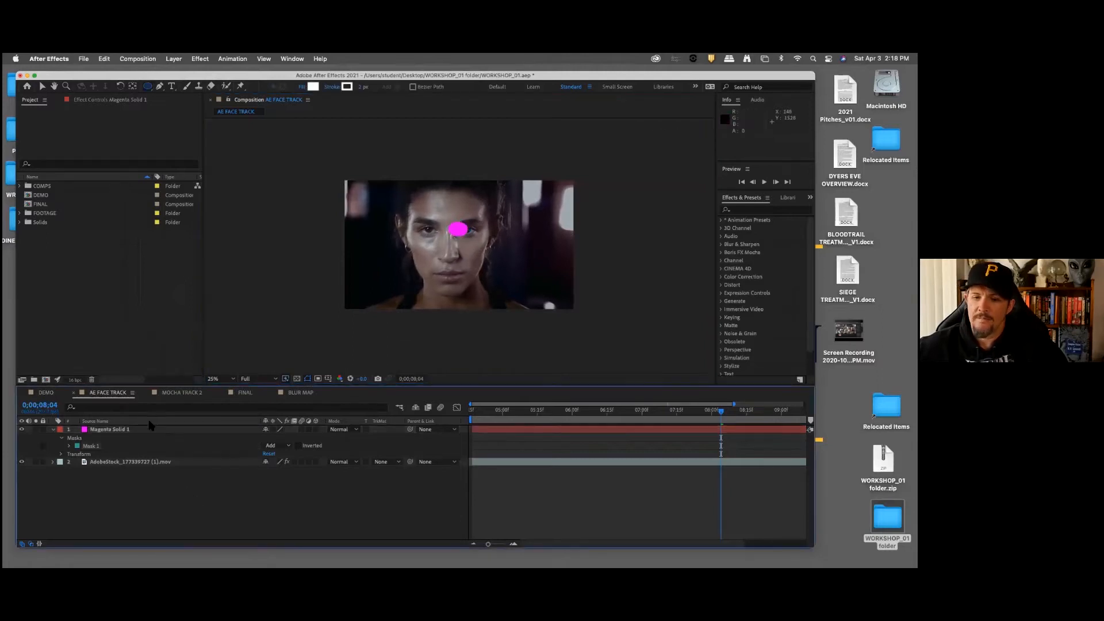
Step: Try to edit the magenta solid's ellipse with the Selection tool, then undo the mask path edit
click(112, 430)
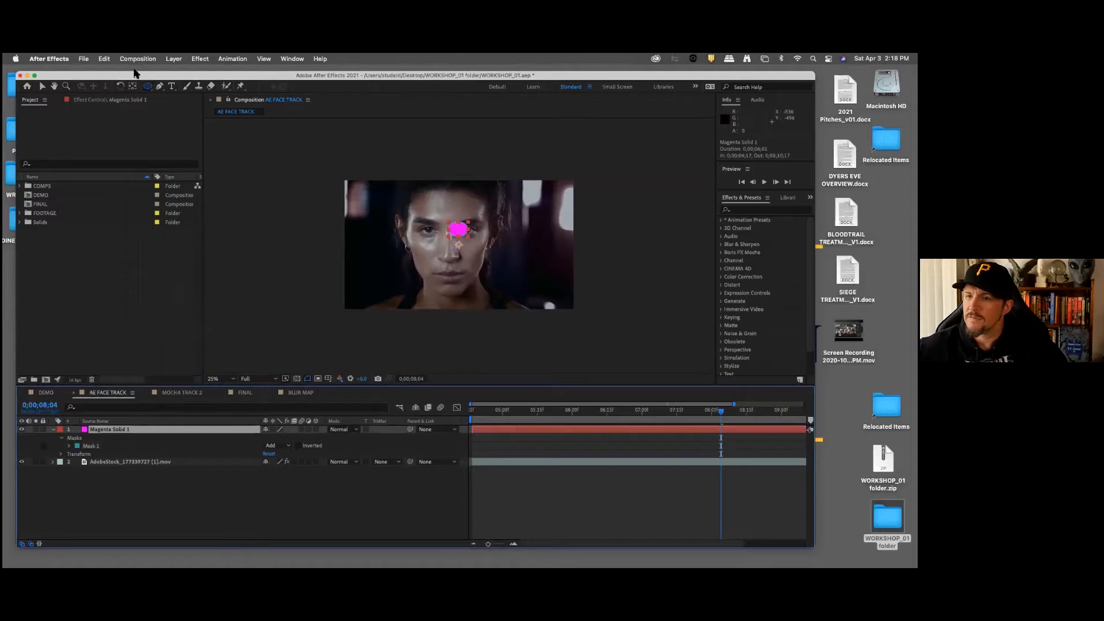
click(44, 86)
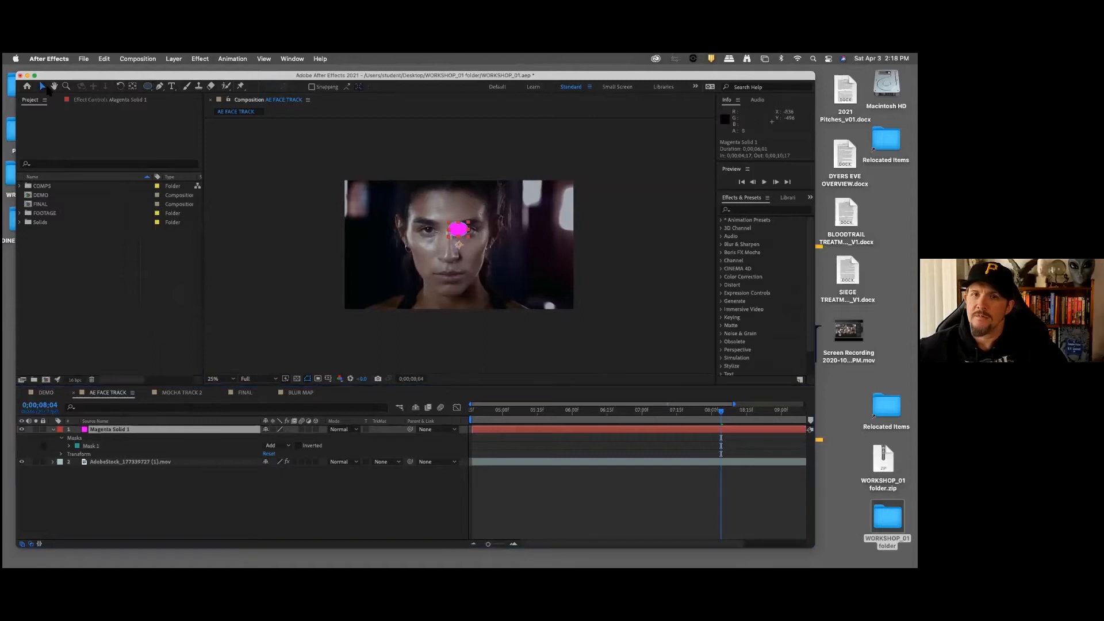
click(460, 244)
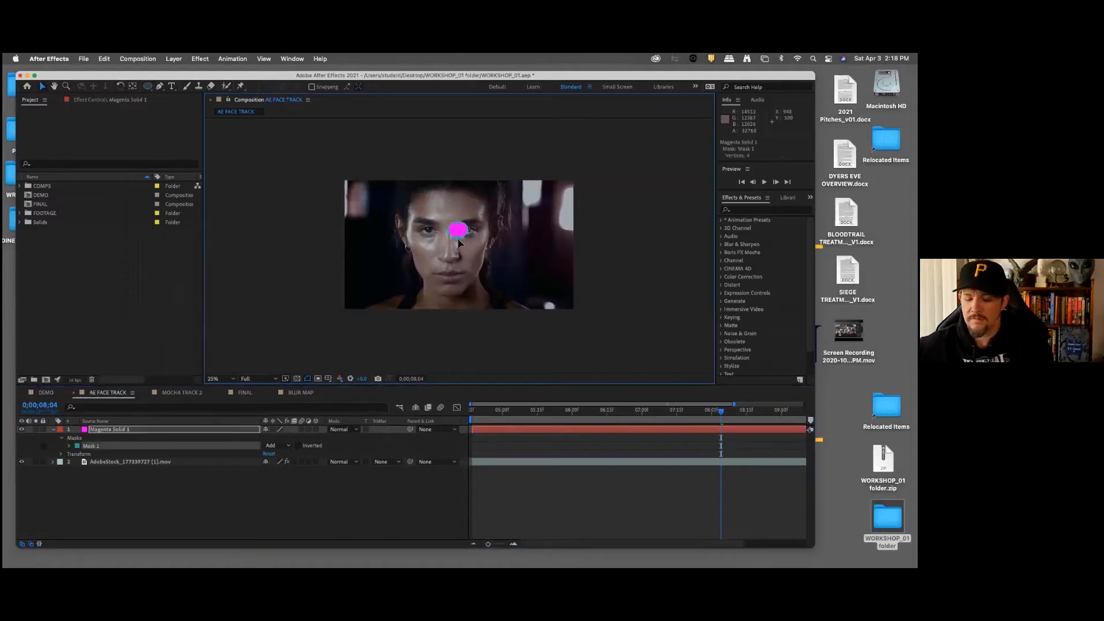
key(super+z)
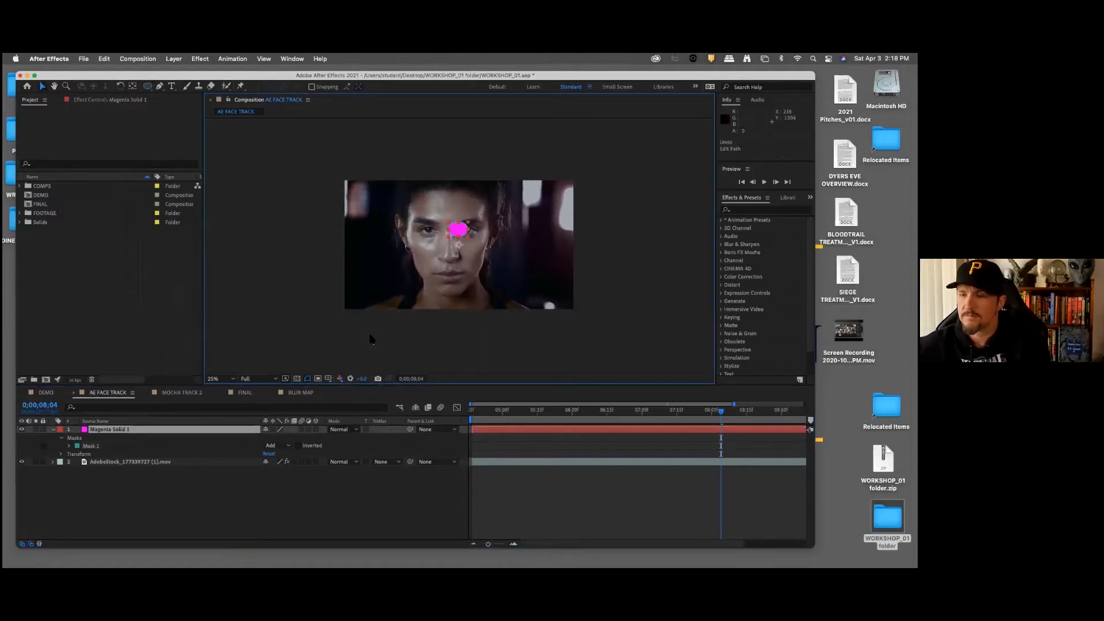
click(460, 222)
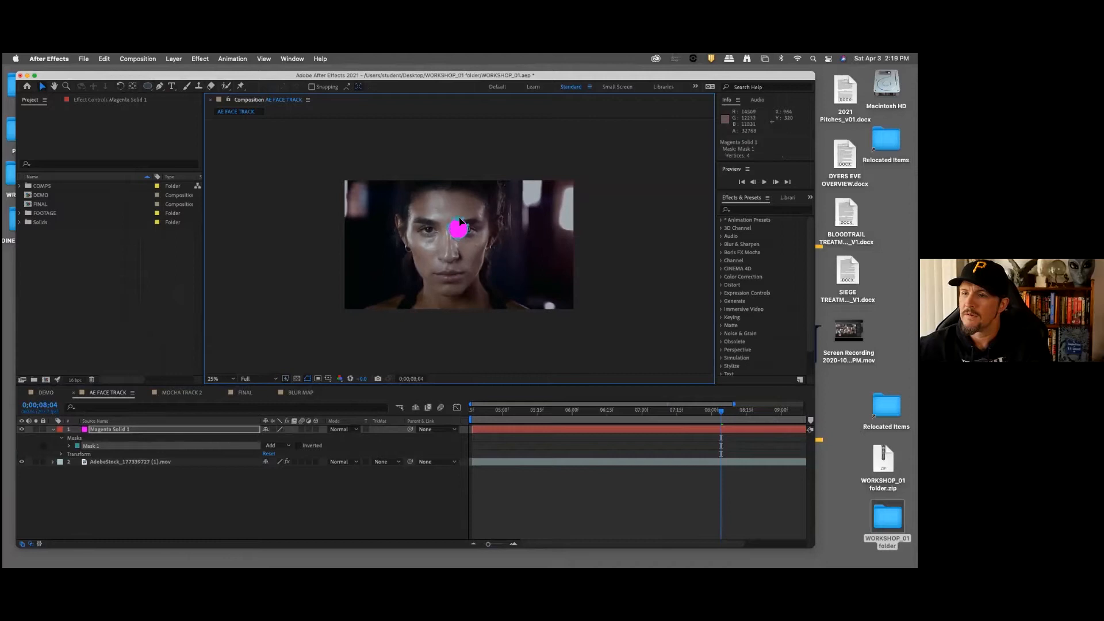
click(230, 512)
click(161, 430)
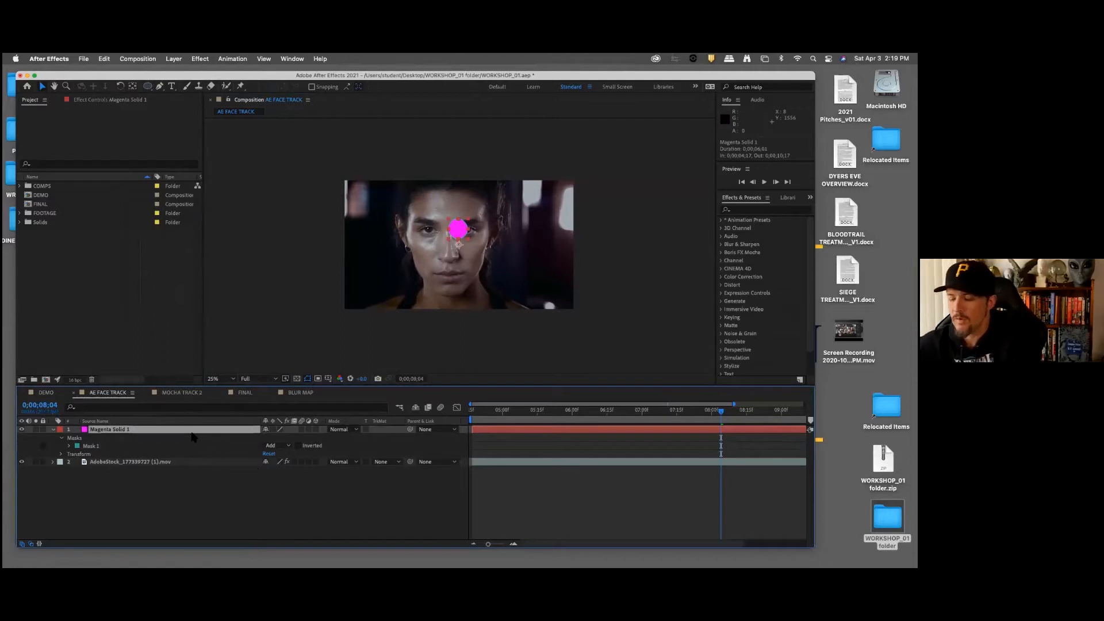
click(168, 516)
click(118, 430)
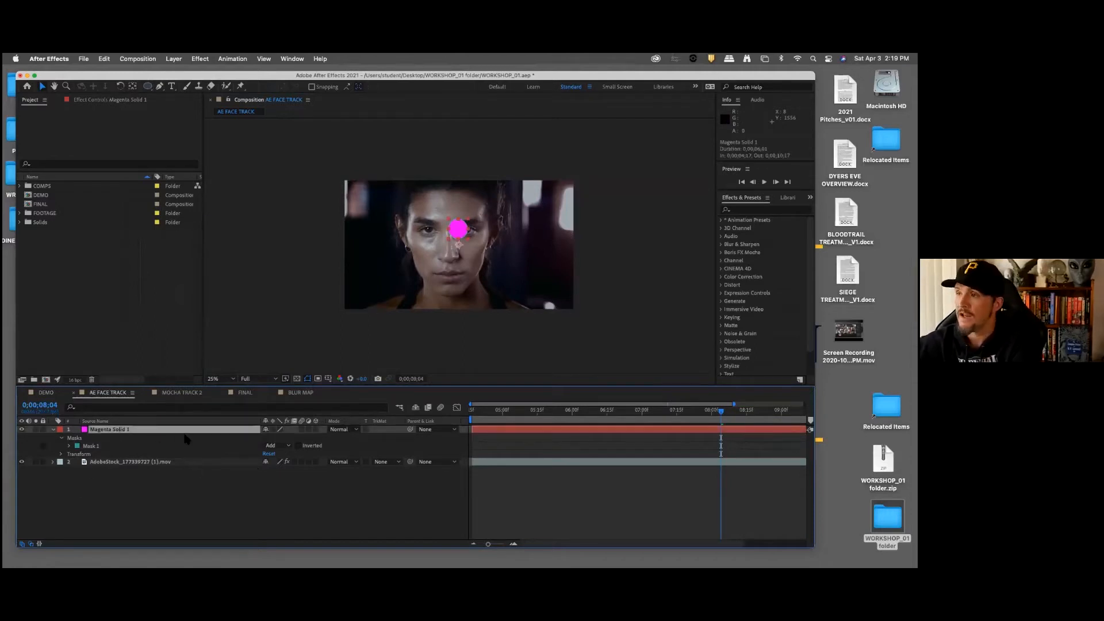
click(185, 510)
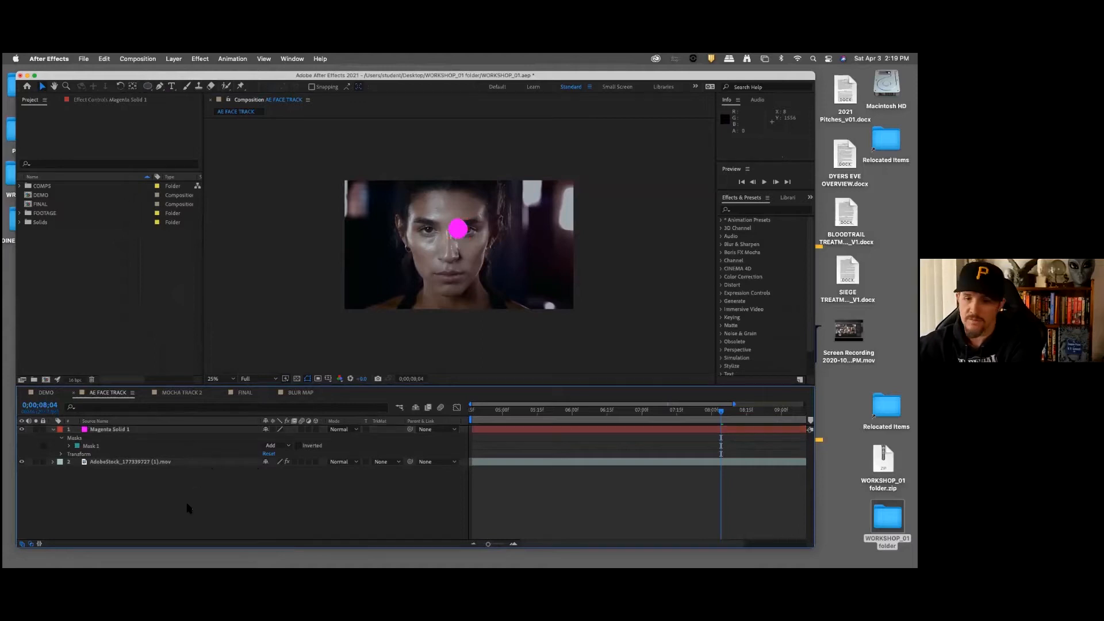
Step: Reveal the Position, Rotation and Opacity properties of the magenta solid together, then deselect the layer
click(124, 429)
key(p)
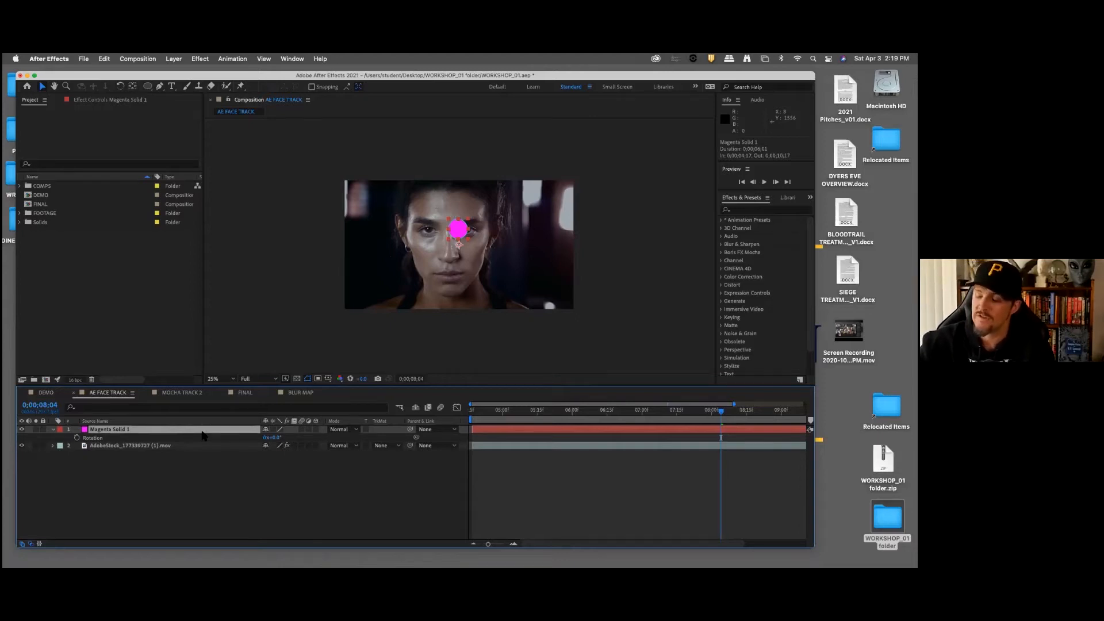
key(shift+p)
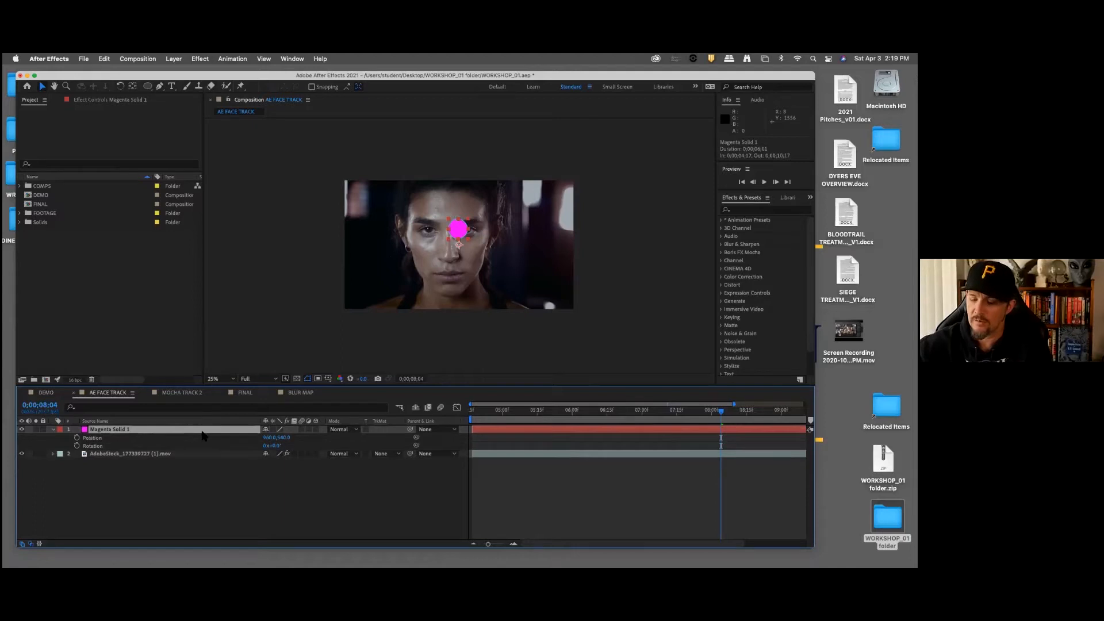
key(shift+t)
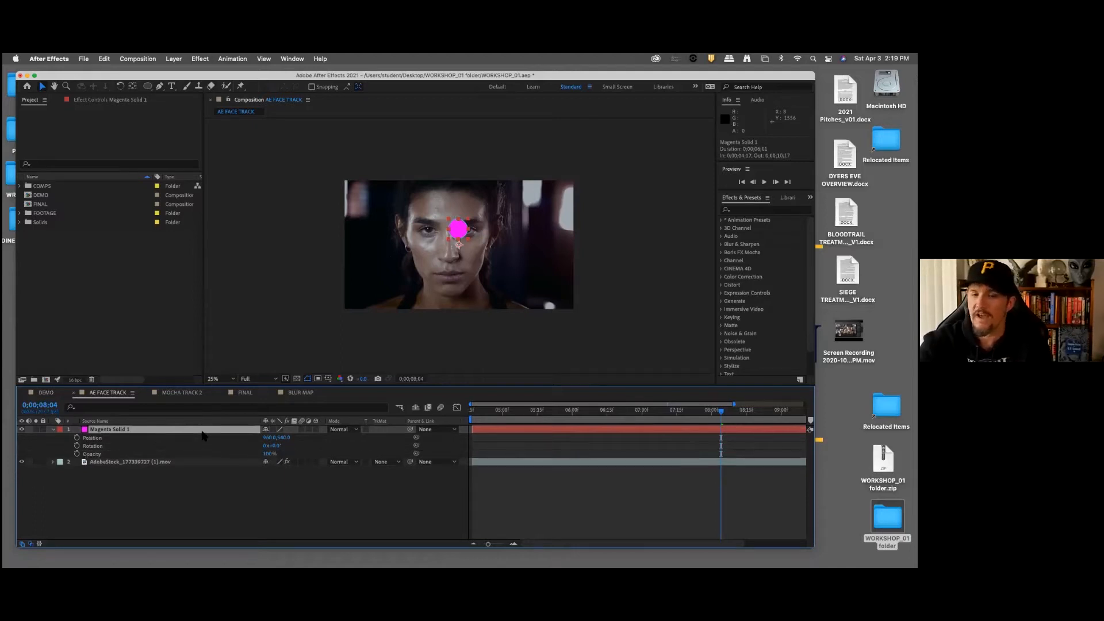
click(195, 490)
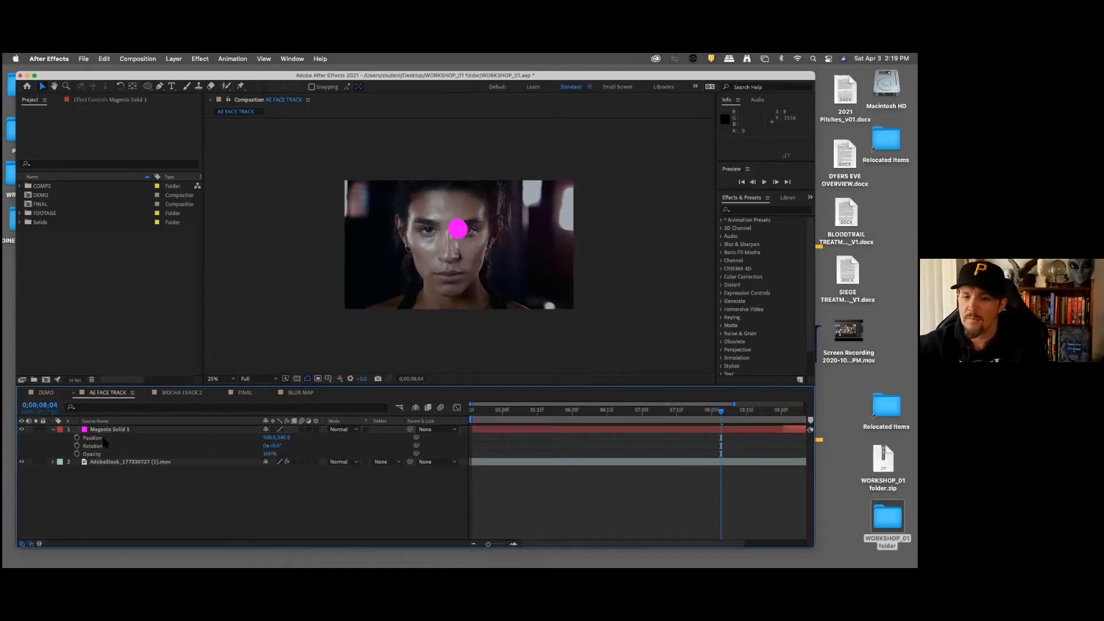
Step: Collapse the magenta solid's listed properties and reveal only its Position
click(144, 430)
key(u)
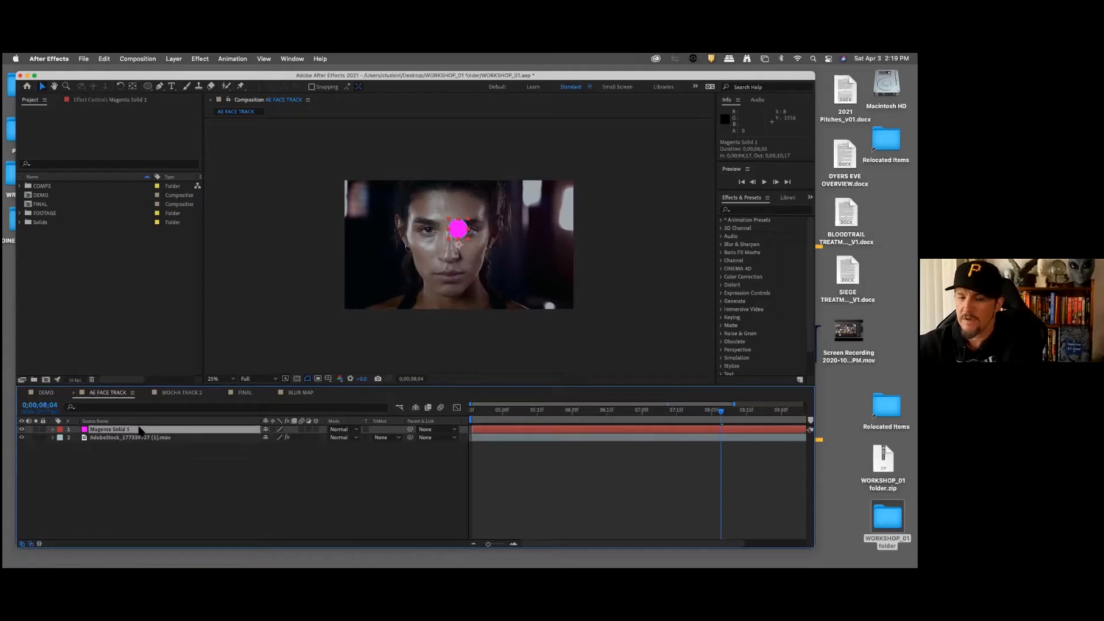
key(p)
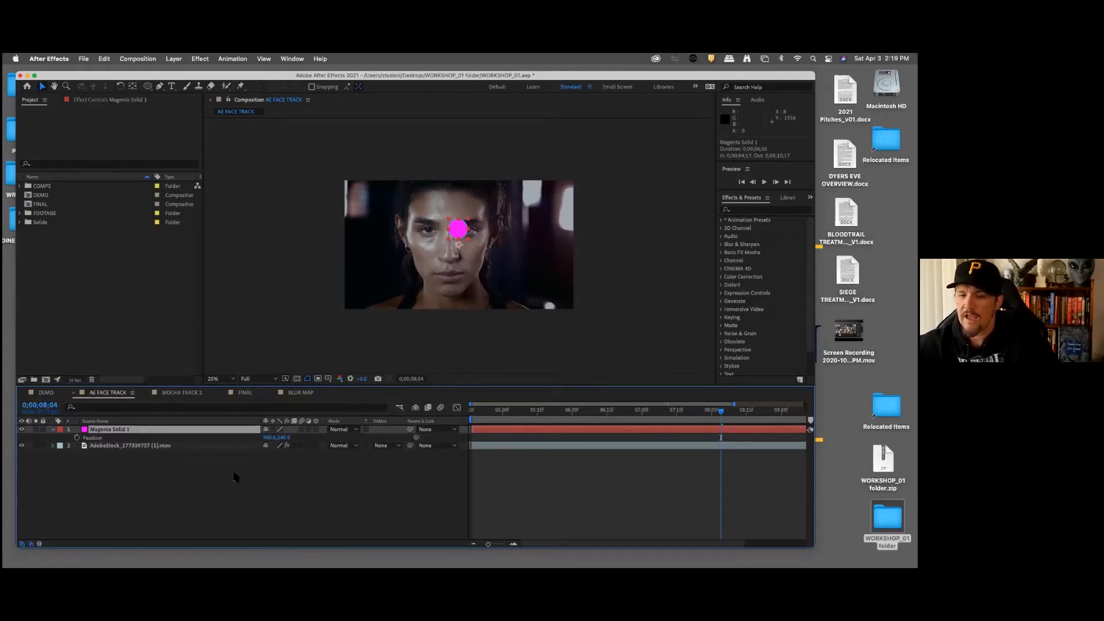
Step: Display the footage layer's Face Track Points effect settings and expand the Left Eye group
click(157, 447)
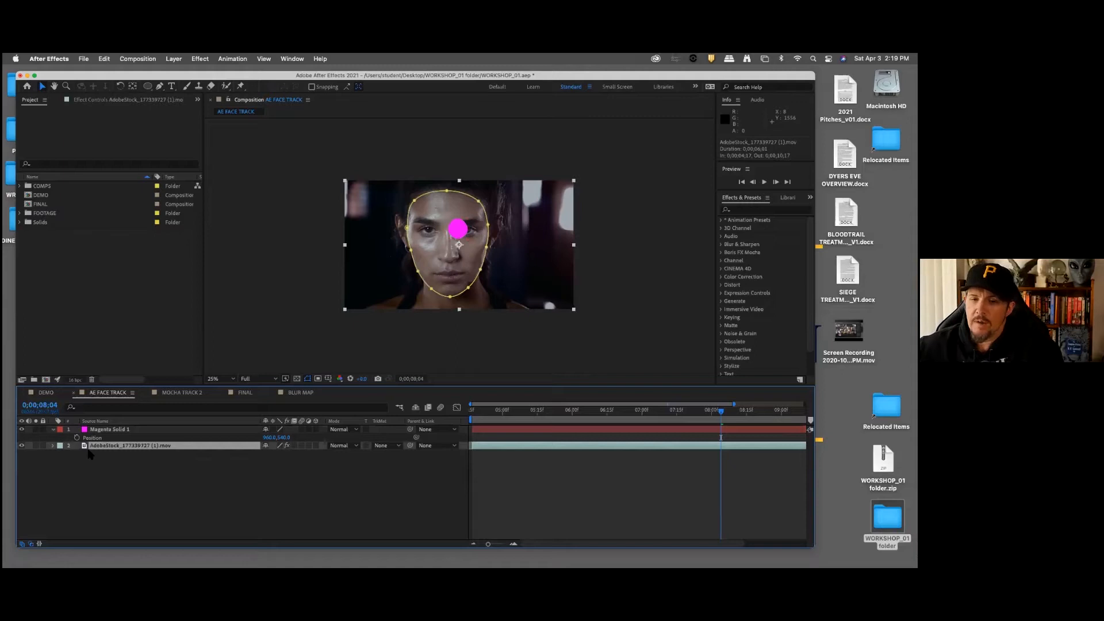
click(106, 100)
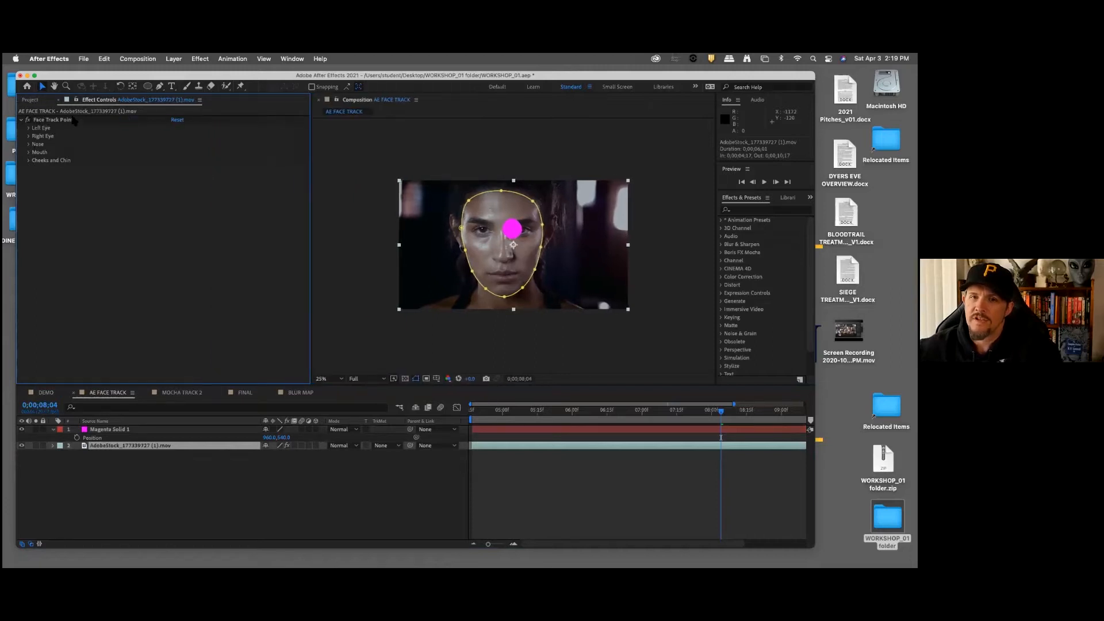
click(28, 129)
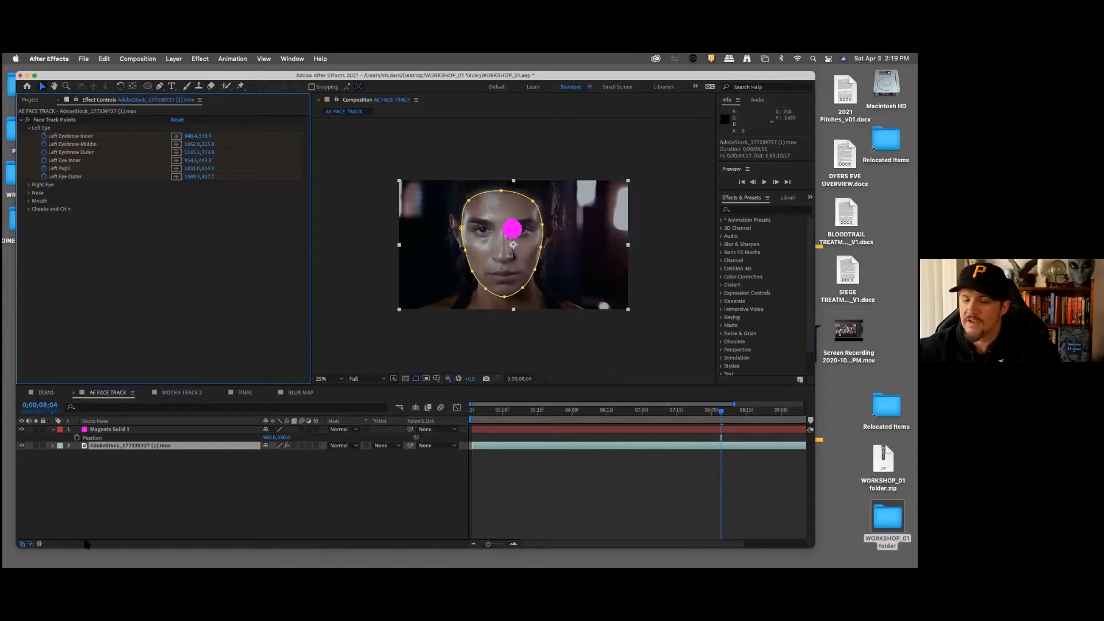
Step: Expand the footage layer's Face Track Points in the timeline, open the Nose group and select Nose Tip
click(112, 478)
click(71, 446)
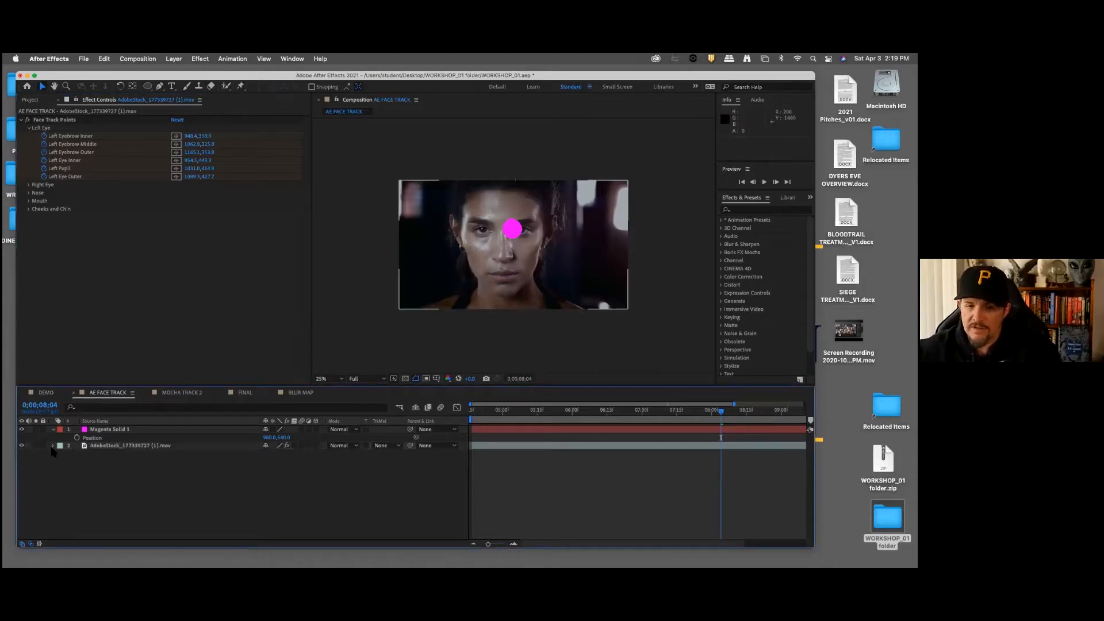
click(52, 447)
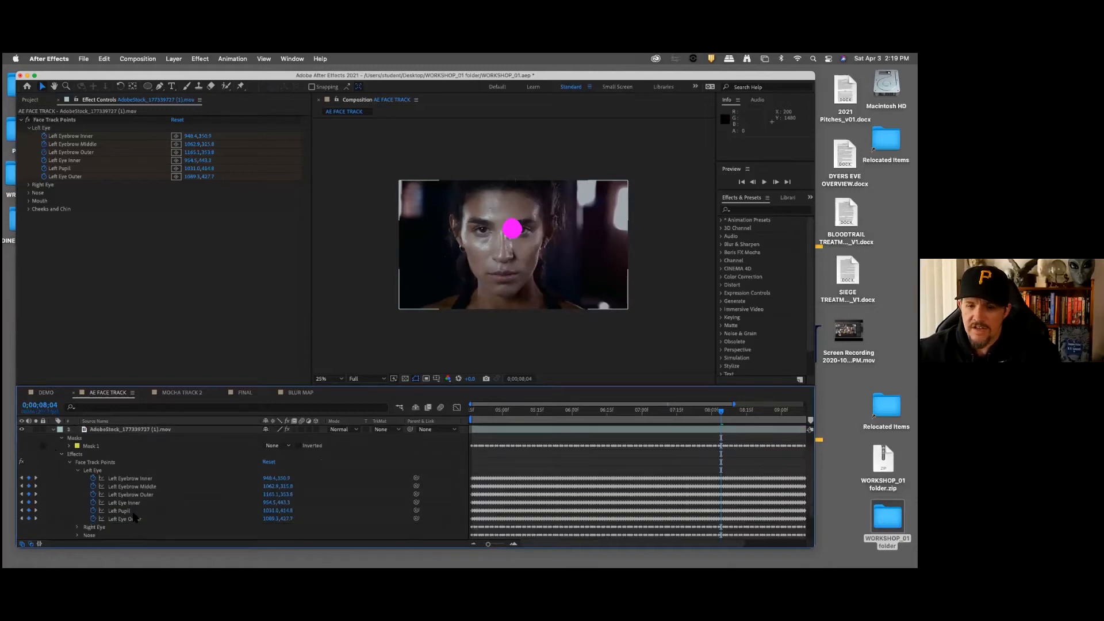
scroll(134, 517, down, 3)
click(78, 503)
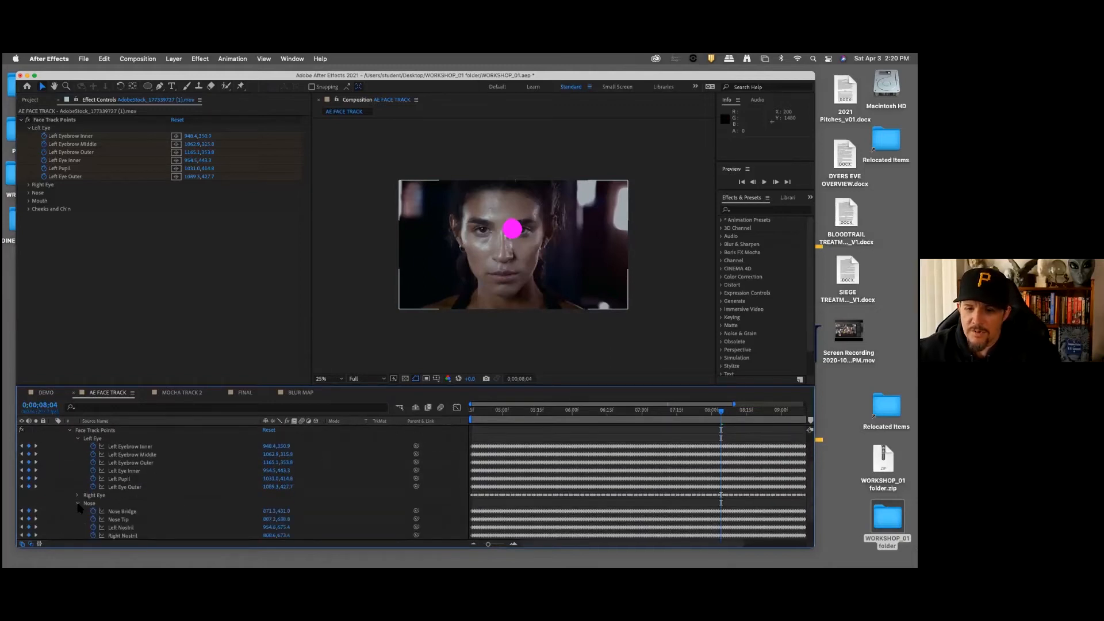
scroll(147, 525, down, 1)
click(121, 512)
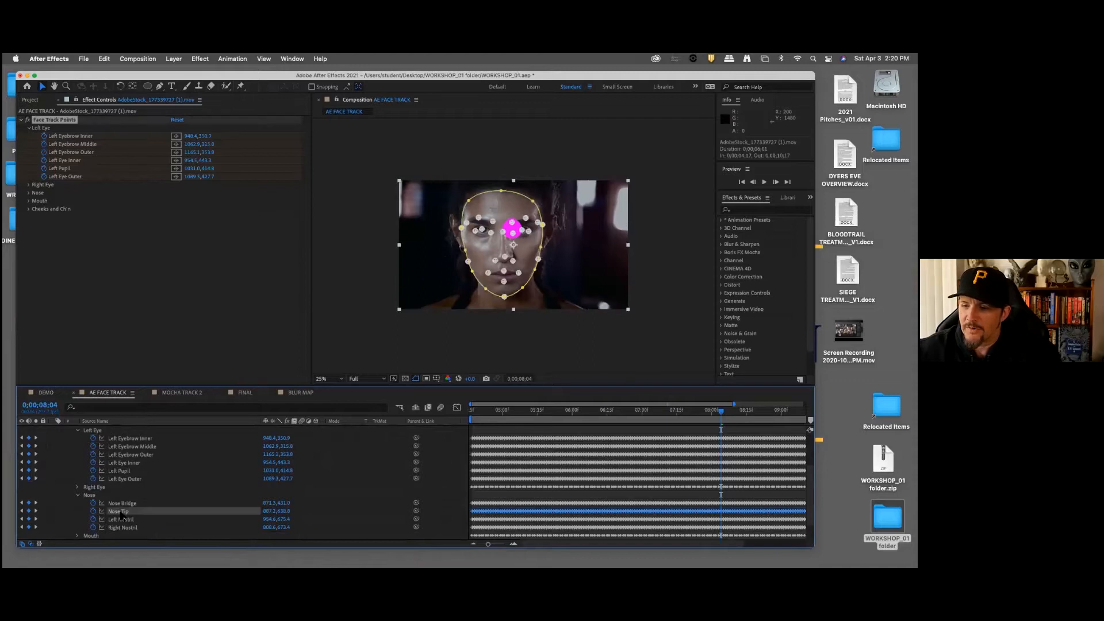
Step: At frame 0;00;04;17, move the magenta circle over the nose, to a position of about 896, 668
click(473, 411)
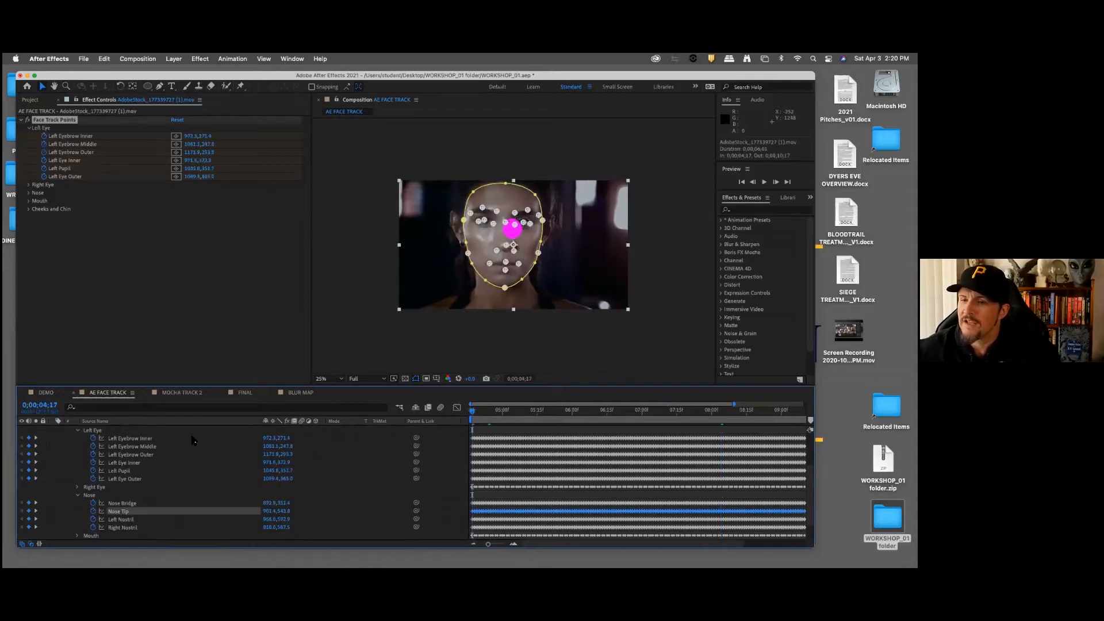
scroll(213, 454, up, 1)
scroll(213, 455, up, 6)
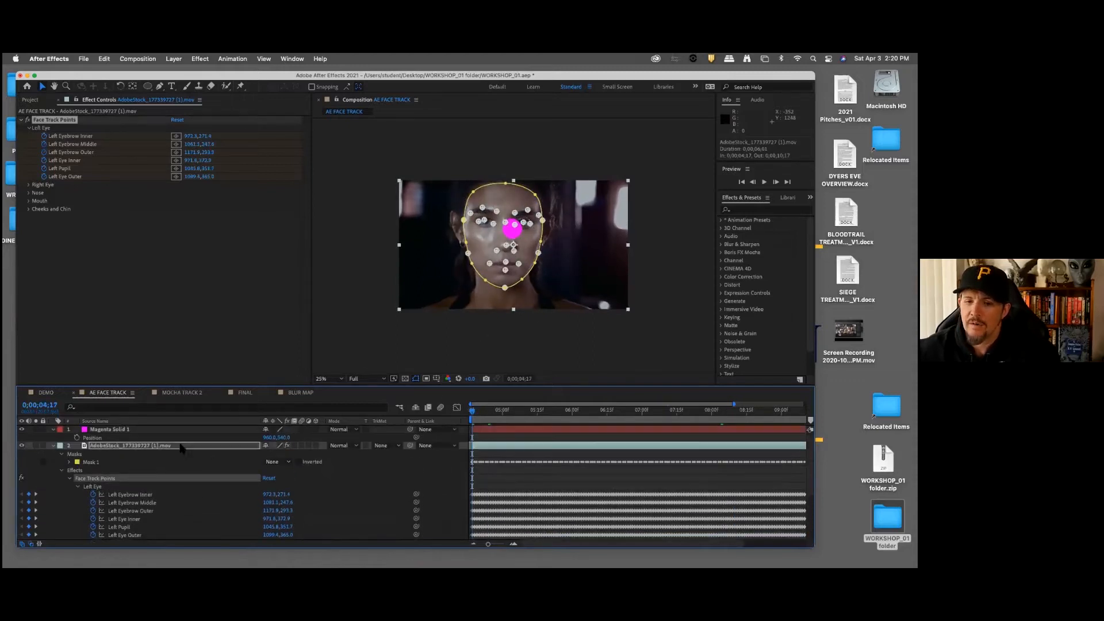
click(115, 430)
drag(512, 229, 506, 246)
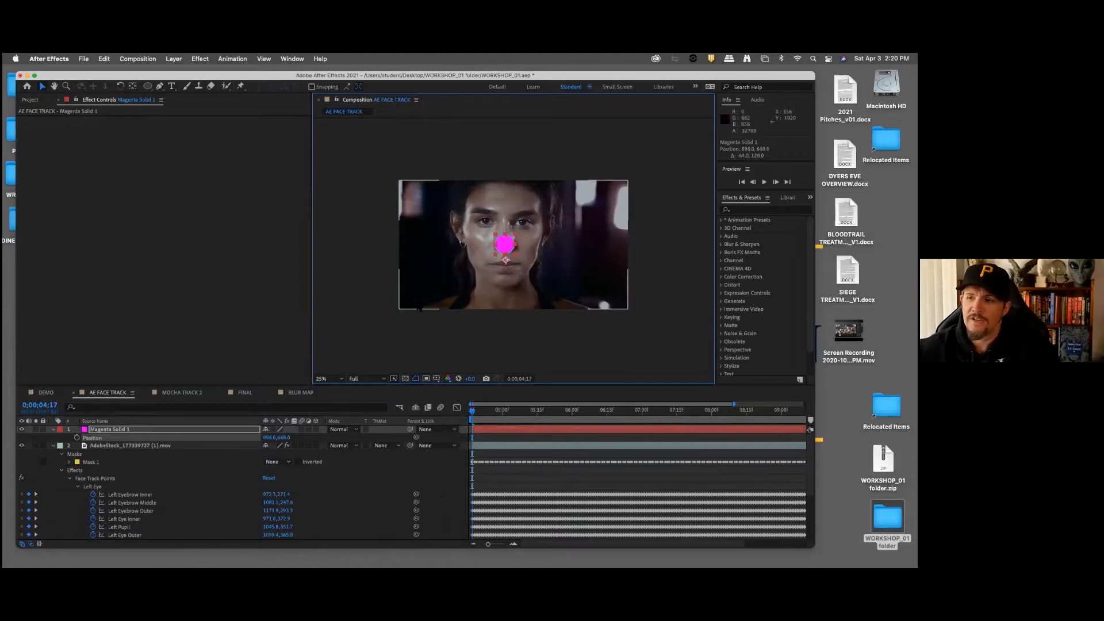
Step: Show layer names instead of source names, check the available timeline columns, and try out the magenta solid's parent pick whip
click(171, 423)
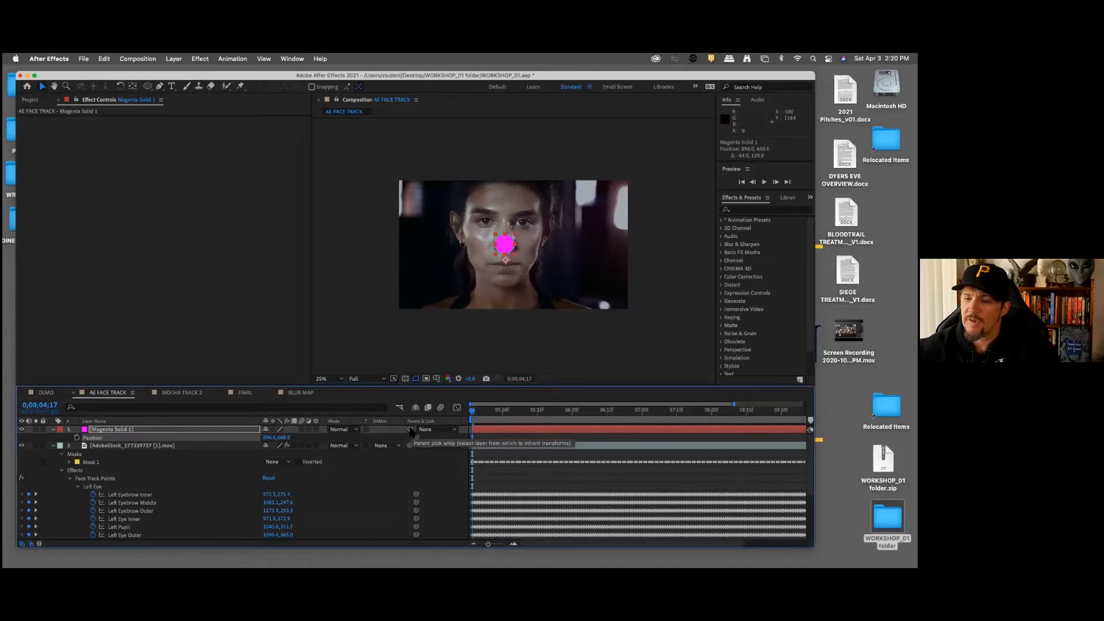
right_click(266, 424)
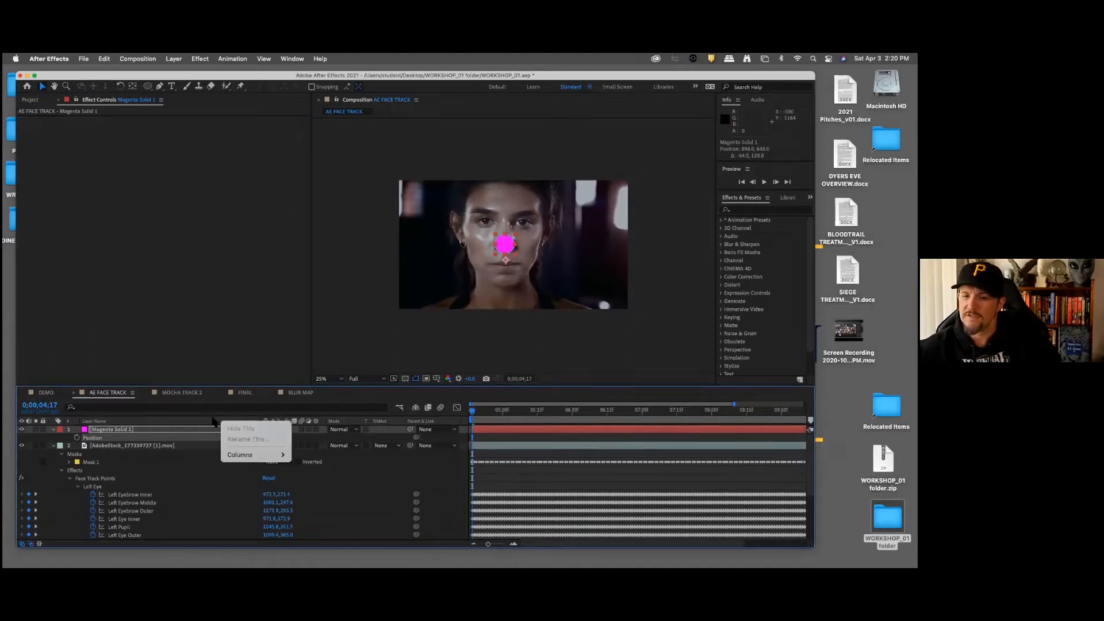
mouse_move(244, 458)
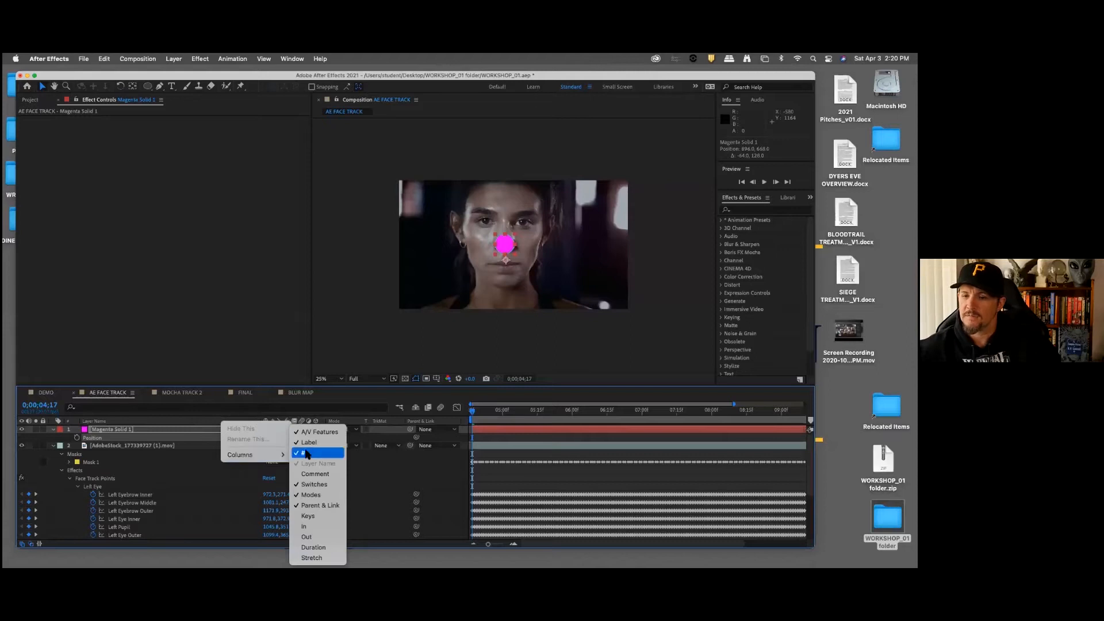
click(205, 424)
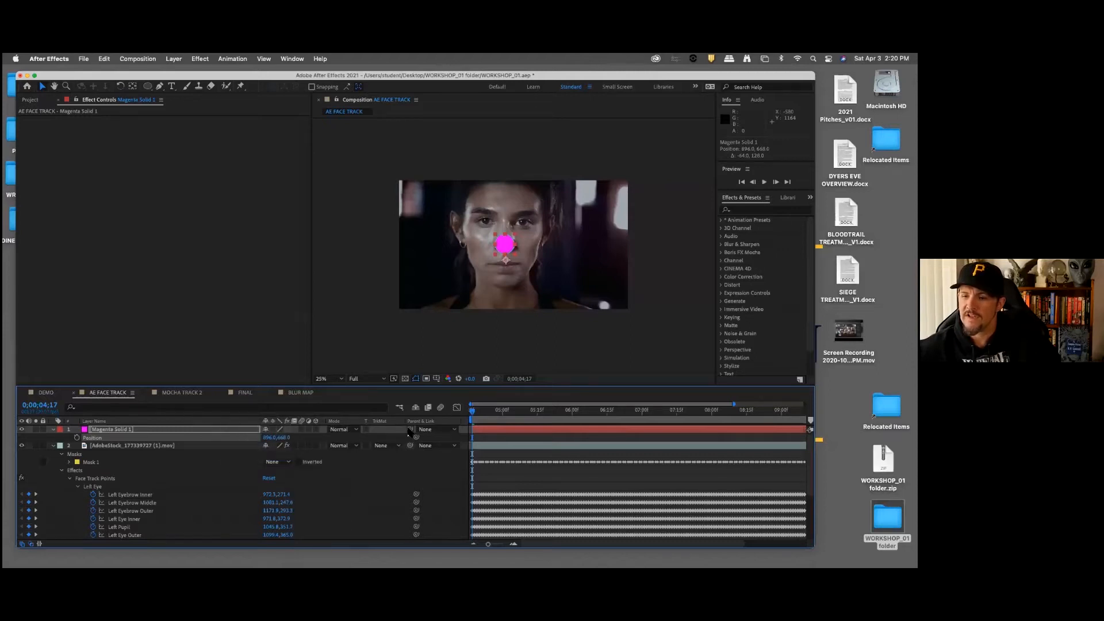
mouse_move(410, 430)
mouse_down()
mouse_move(159, 489)
mouse_move(165, 545)
mouse_move(172, 445)
mouse_move(422, 430)
mouse_up()
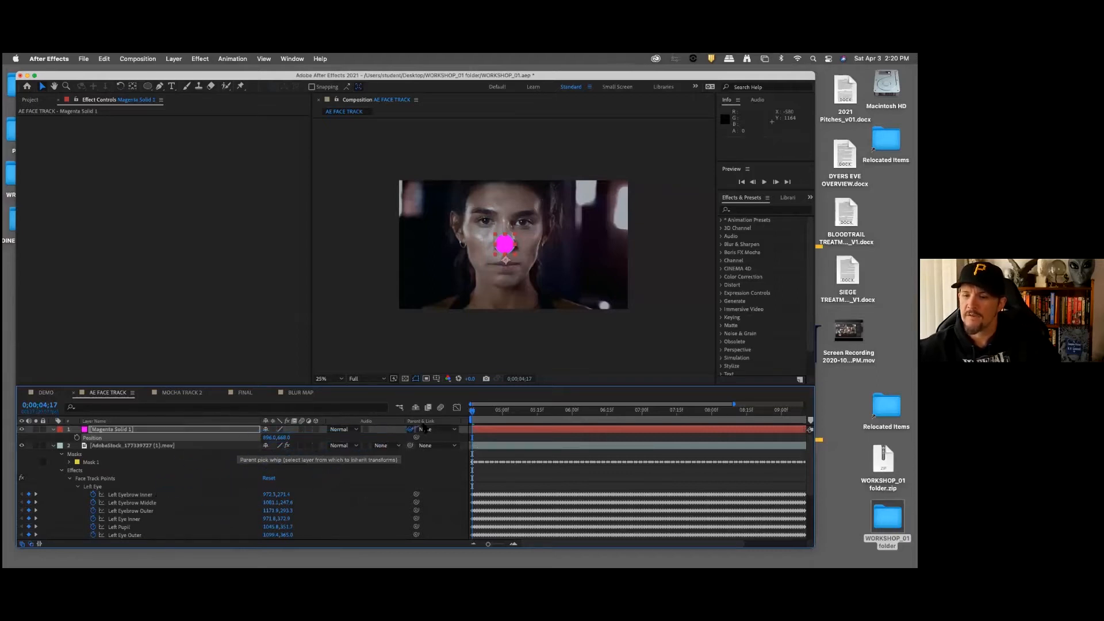
Step: Link the magenta solid's Position to the footage's Nose Tip track point with the property pick whip, collapsing Left Eye for easier access
drag(372, 272, 377, 233)
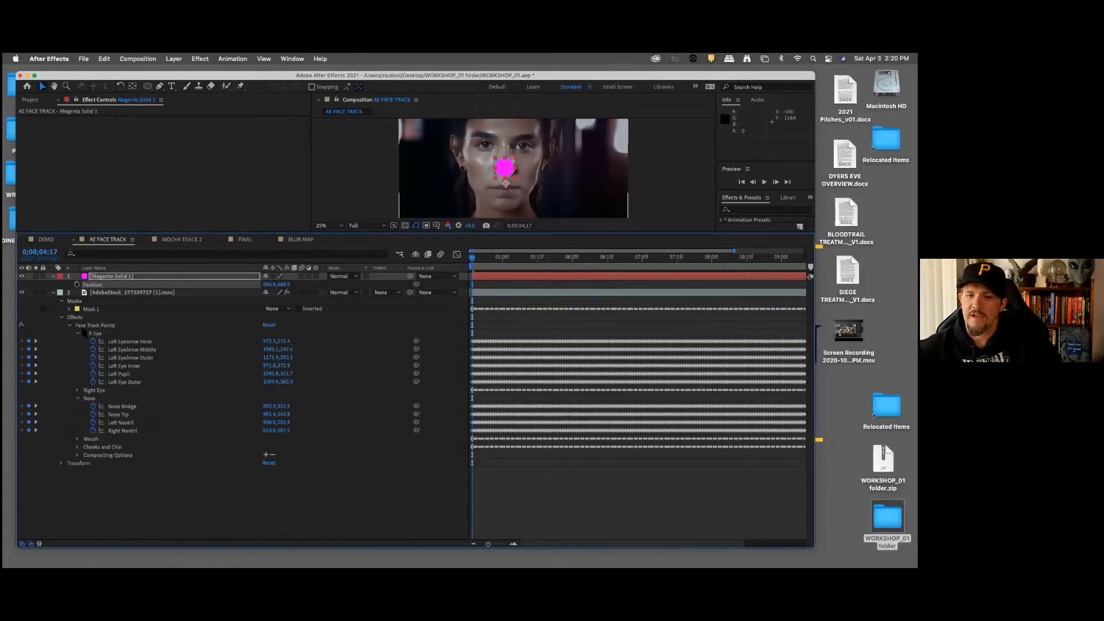
click(79, 334)
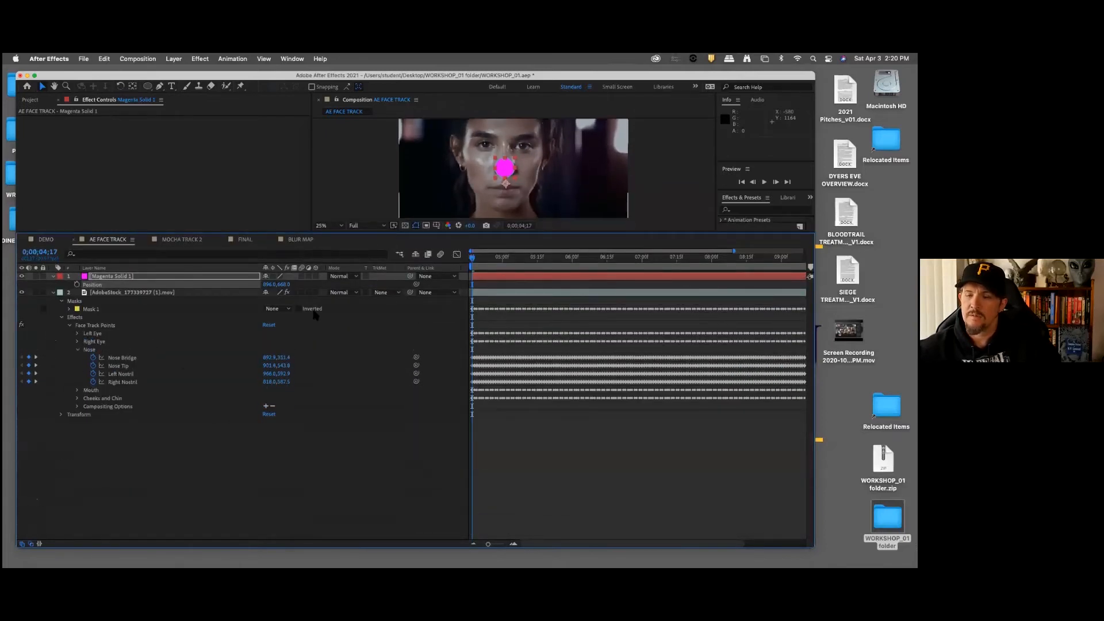
drag(416, 284, 137, 368)
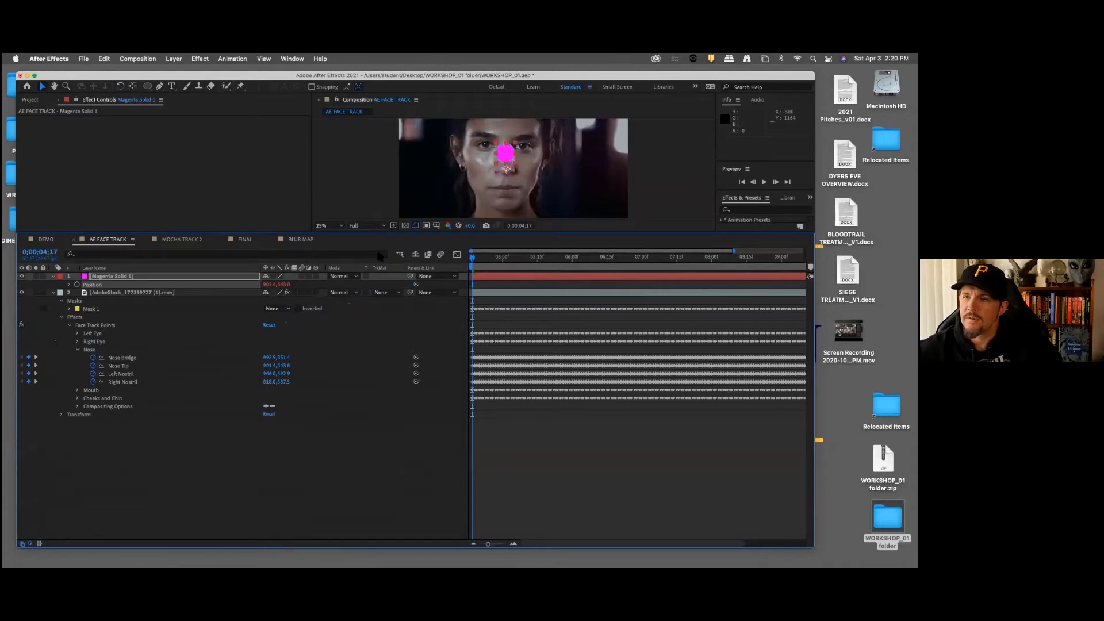
drag(375, 233, 378, 294)
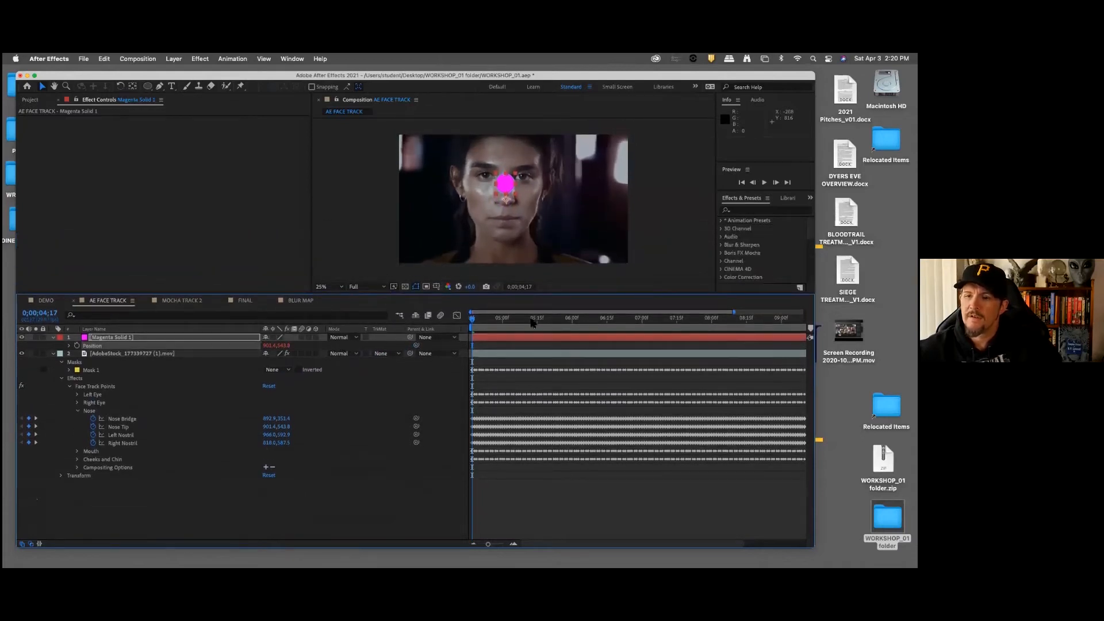
Step: Play back the composition from its first frame and examine up close how the magenta circle follows the nose
drag(472, 318, 413, 325)
key(space)
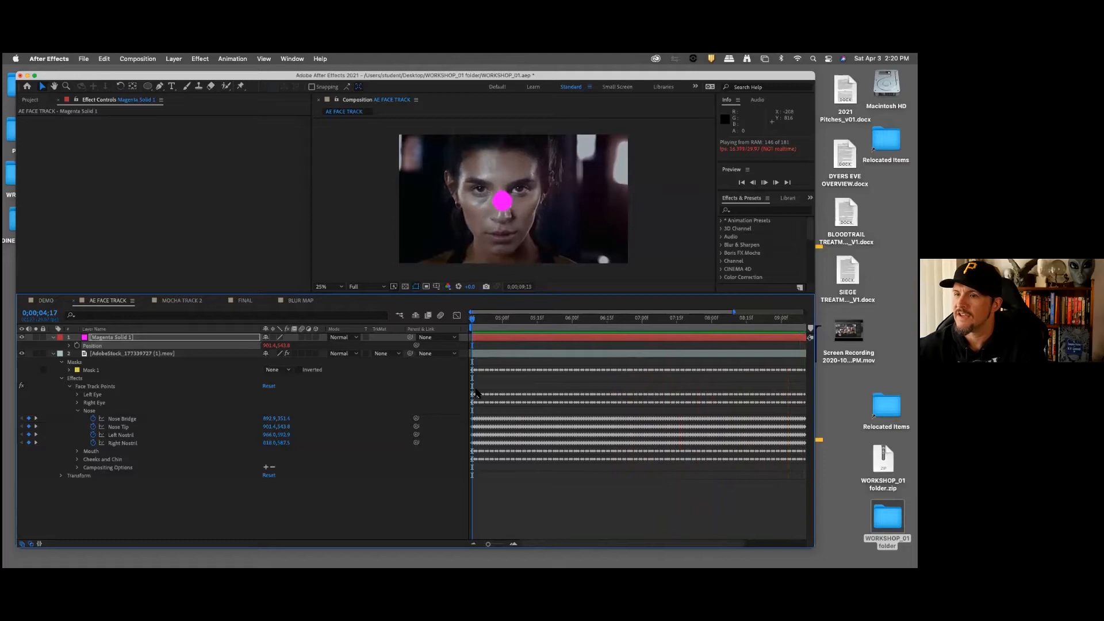
drag(488, 545, 459, 546)
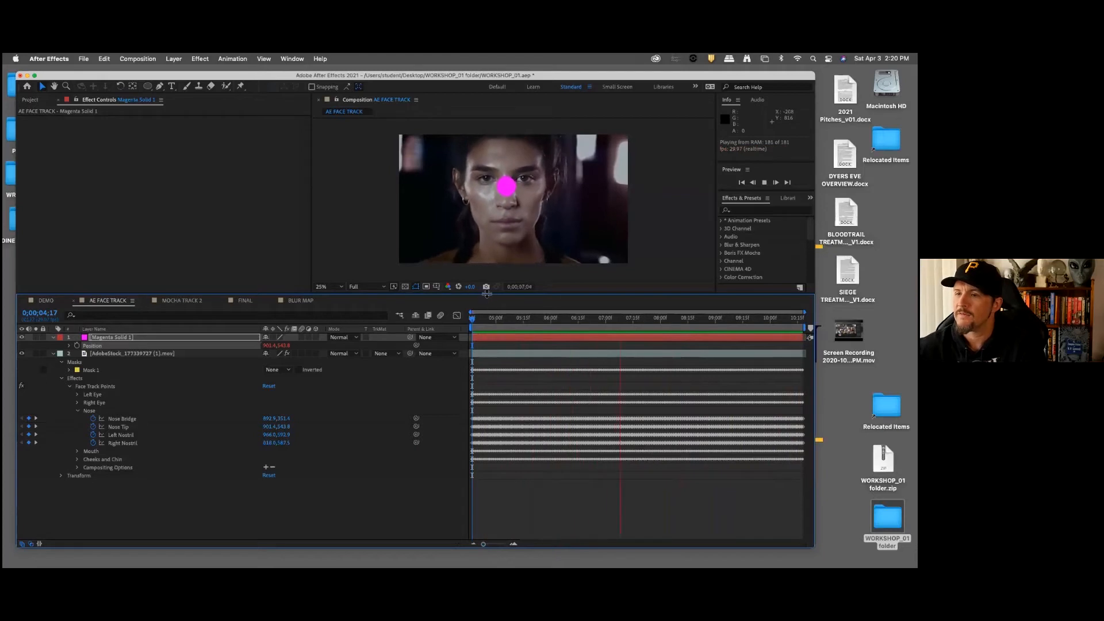
drag(493, 380, 494, 454)
scroll(523, 367, down, 2)
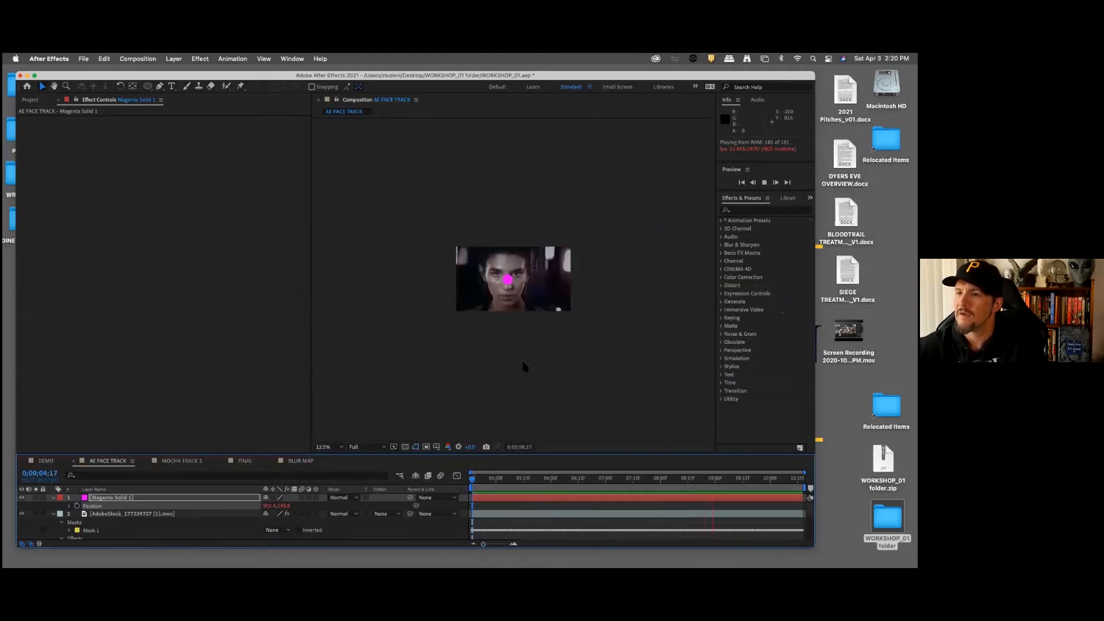
key(period)
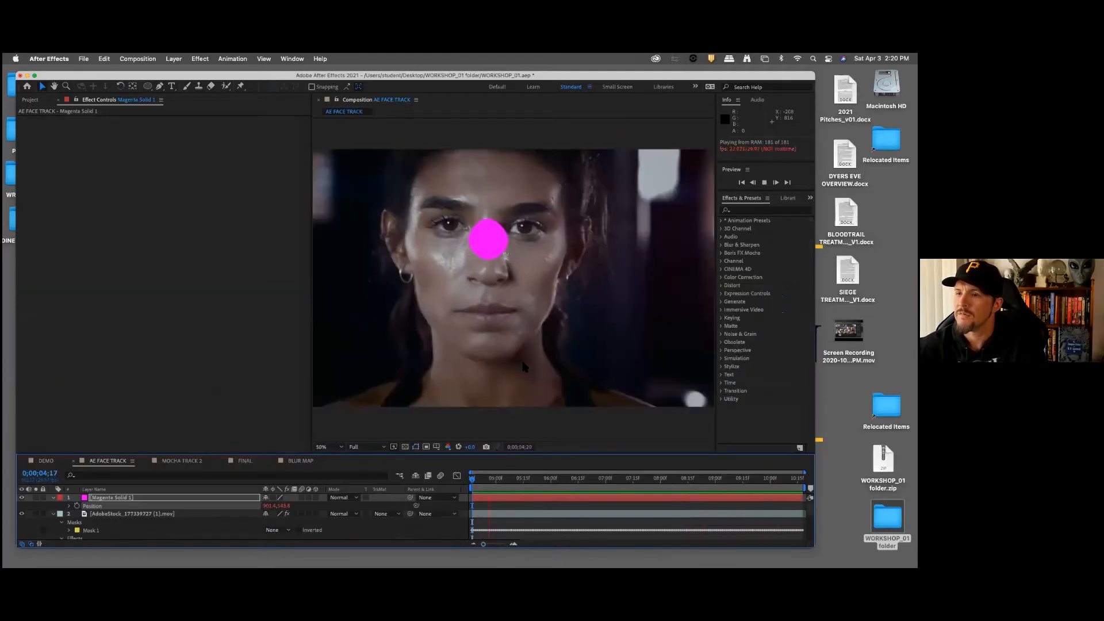
key(period)
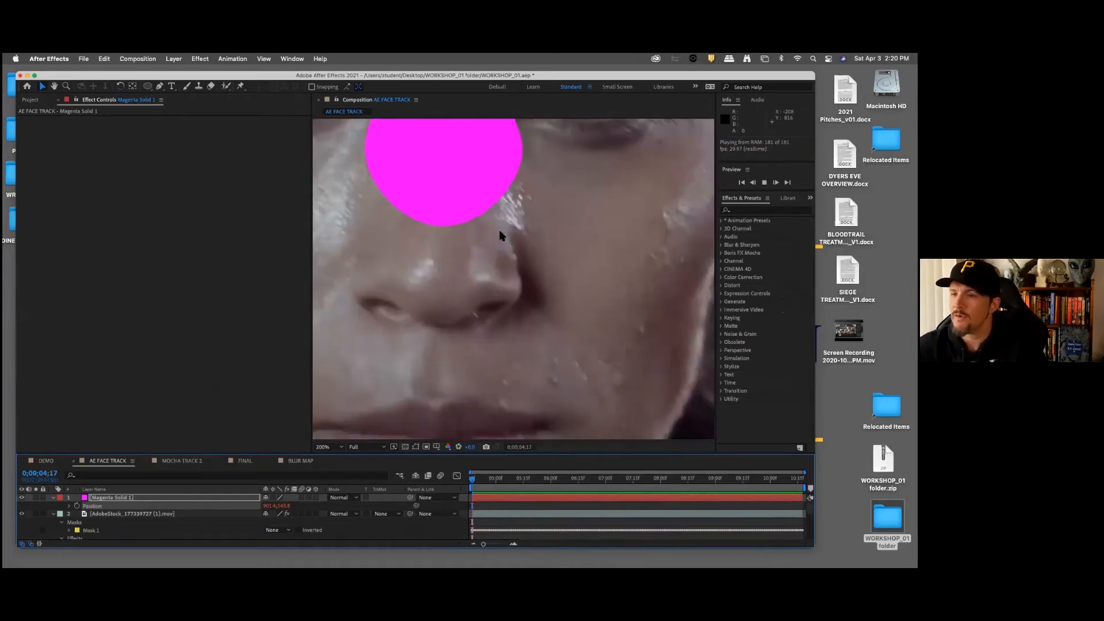
scroll(499, 230, down, 4)
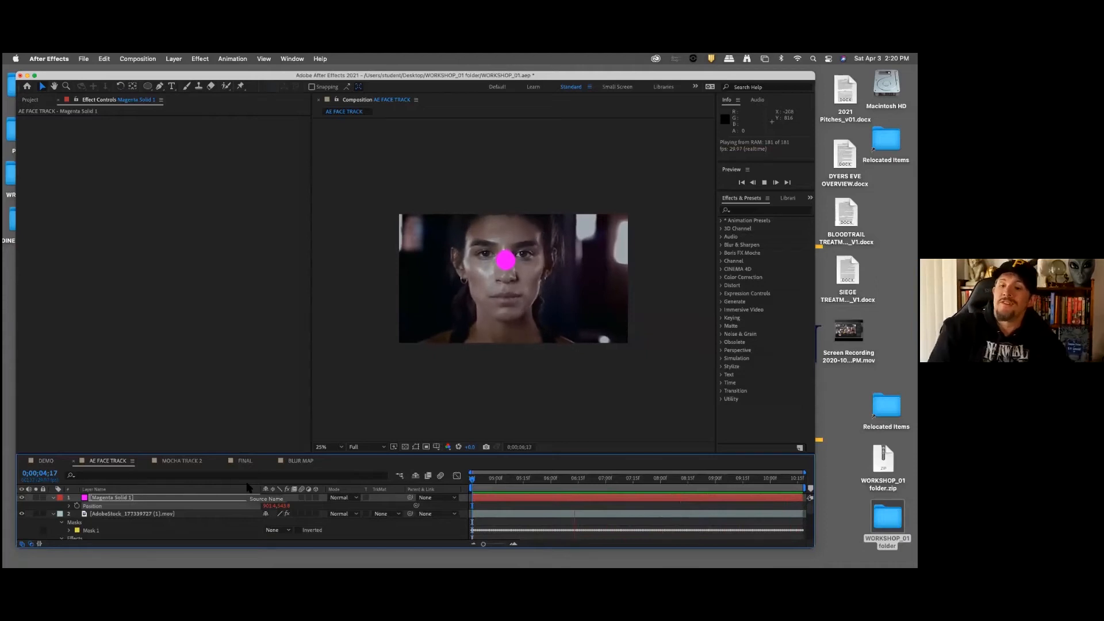
Step: Stop the preview and apply Track in Boris FX Mocha to the AdobeStock footage layer in the DEMO composition, widening the composition view
key(space)
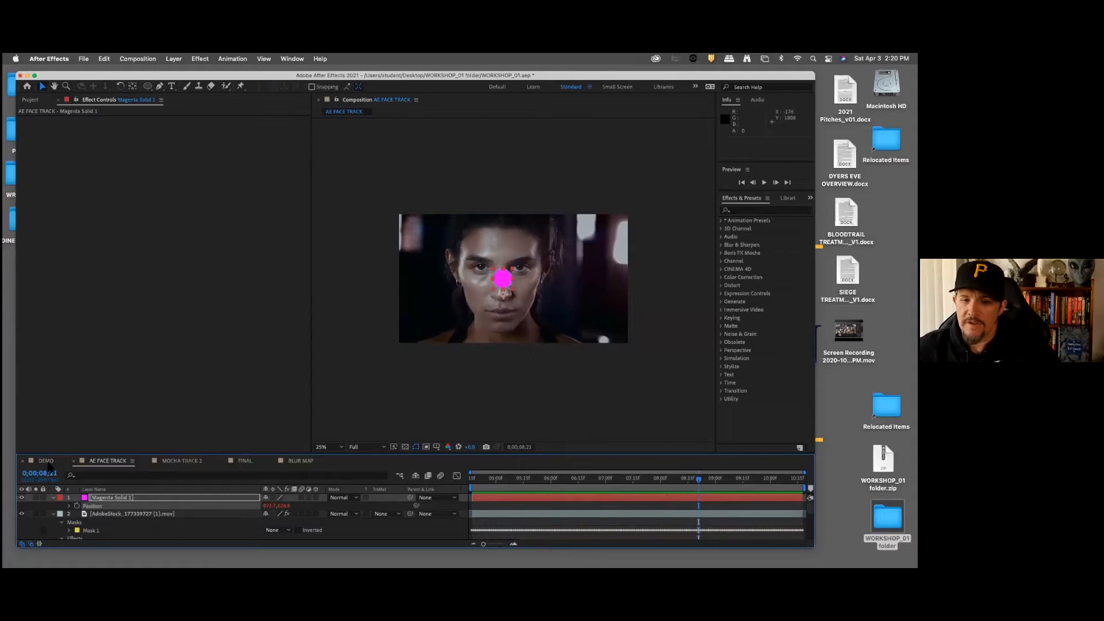
click(44, 461)
click(31, 102)
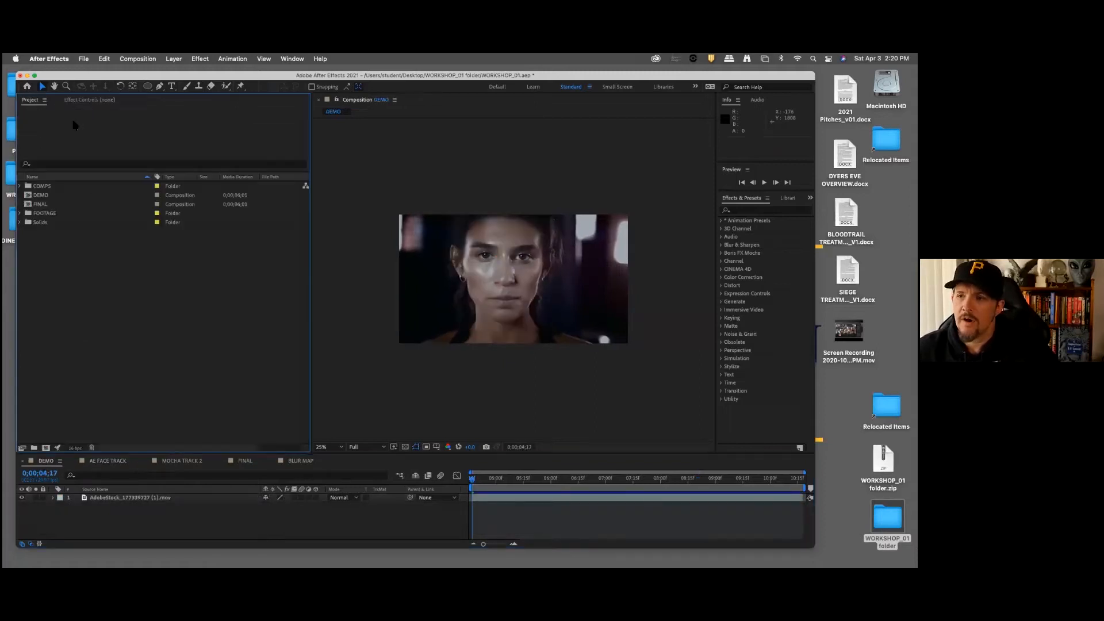
click(162, 498)
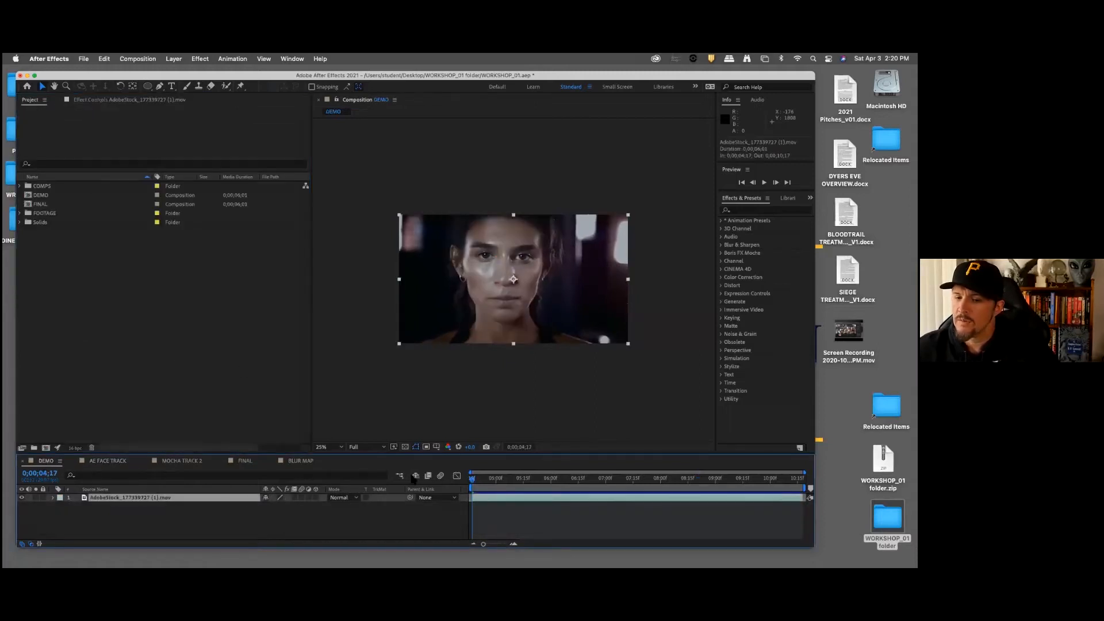
scroll(571, 346, down, 1)
scroll(571, 346, up, 1)
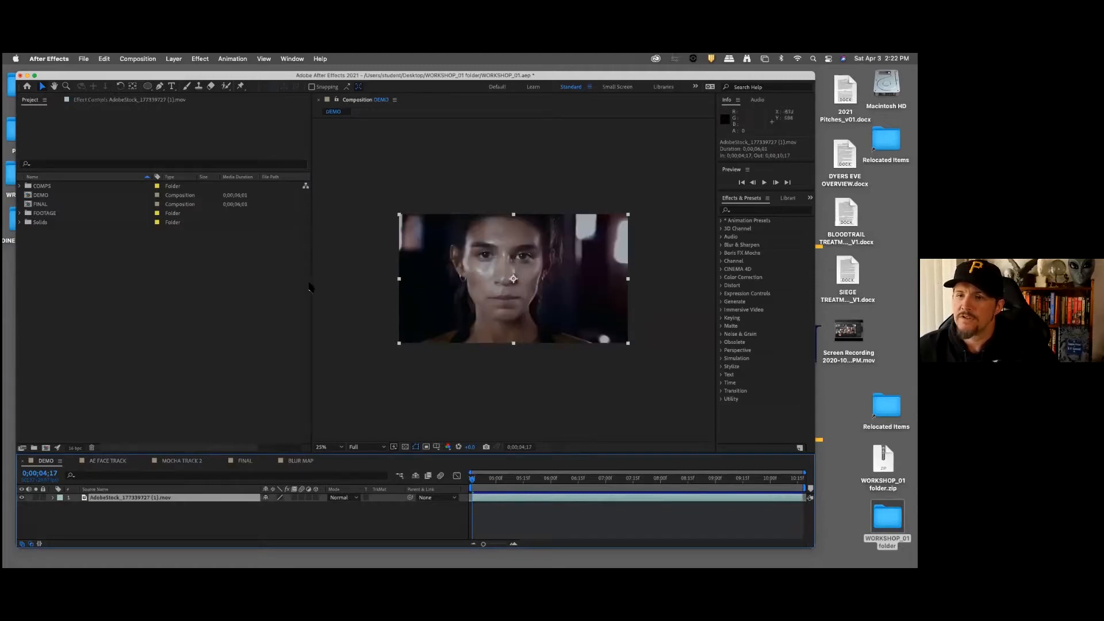
drag(312, 285, 221, 287)
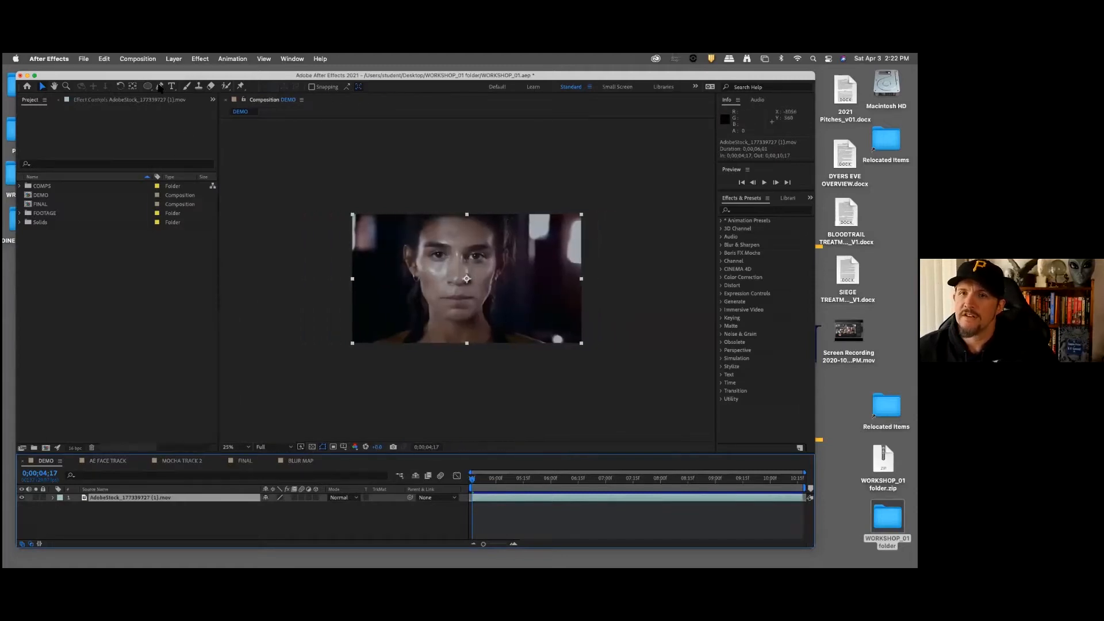
click(228, 59)
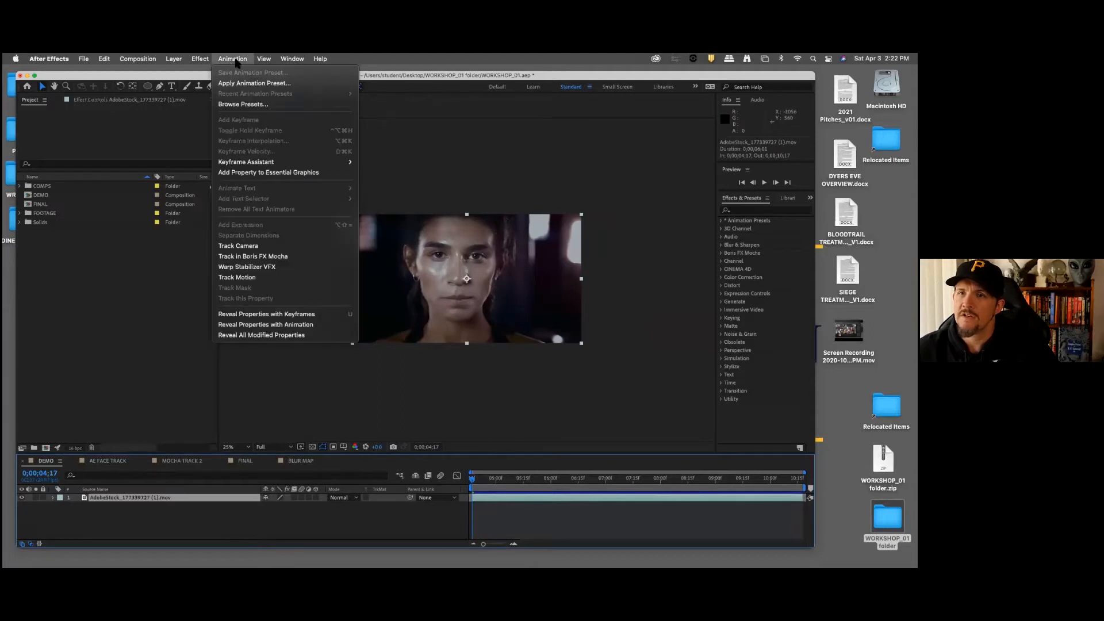
click(264, 257)
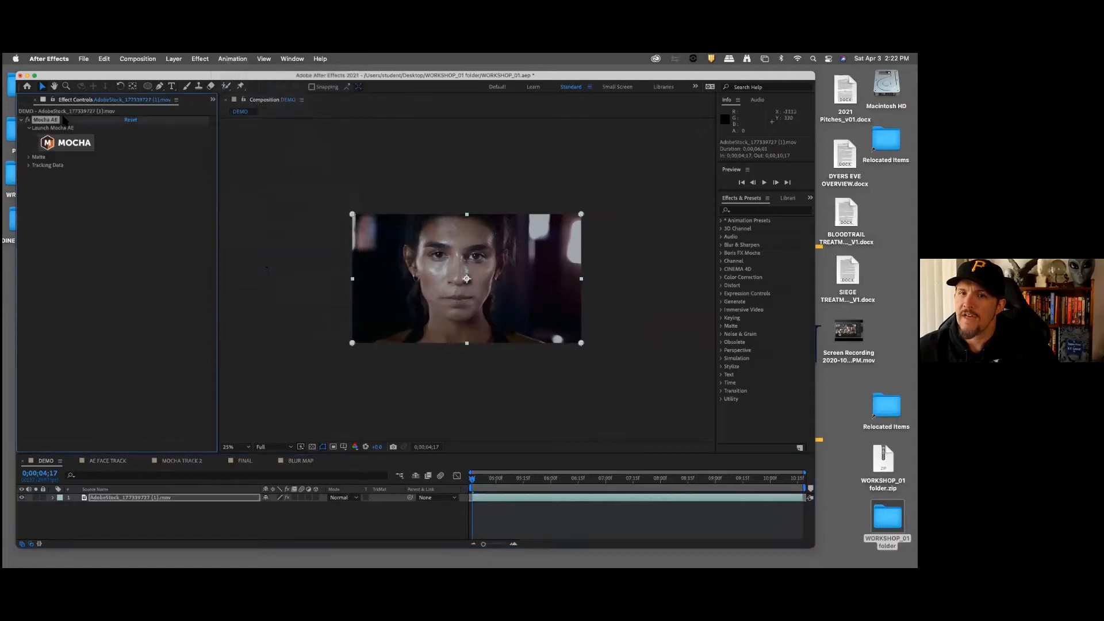
Step: Launch Mocha AE from the footage's effect, postponing registration and declining usage statistics collection
click(88, 143)
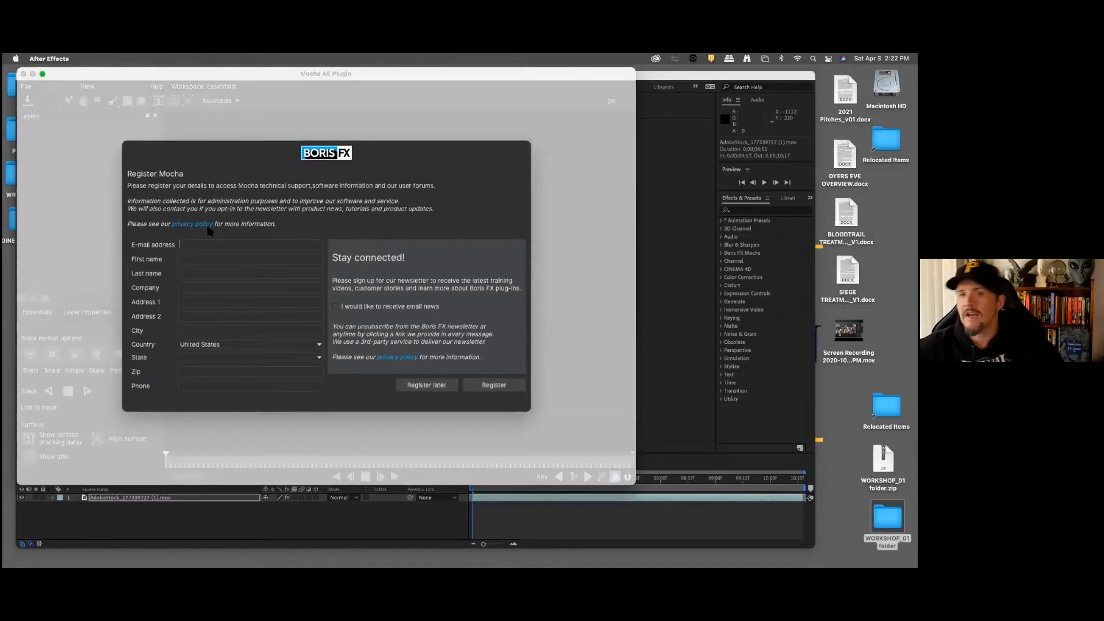
click(442, 386)
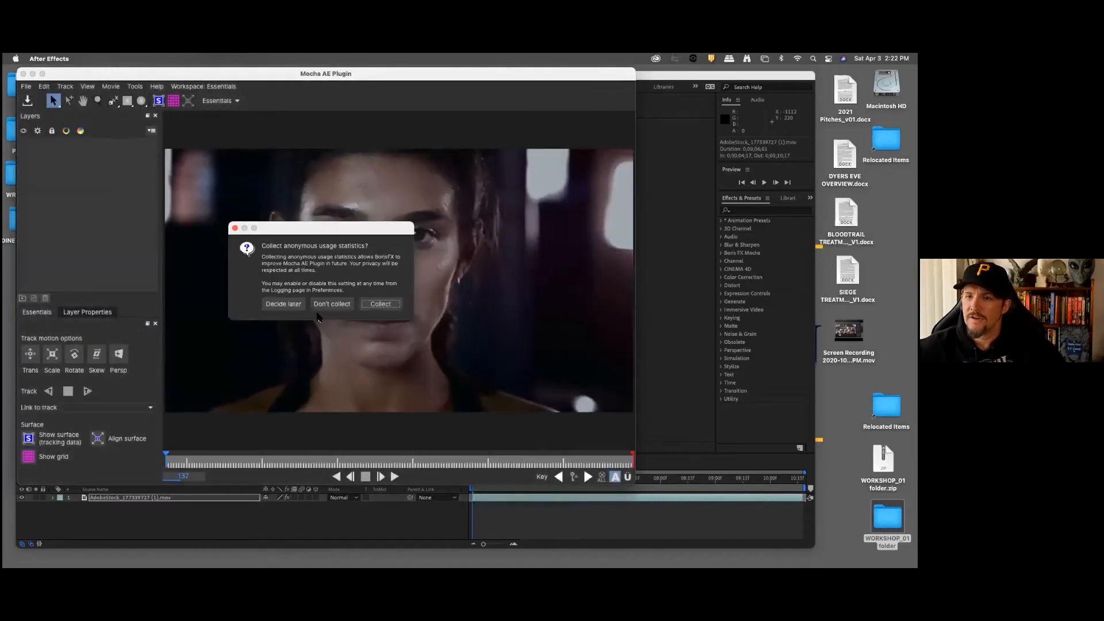
click(348, 306)
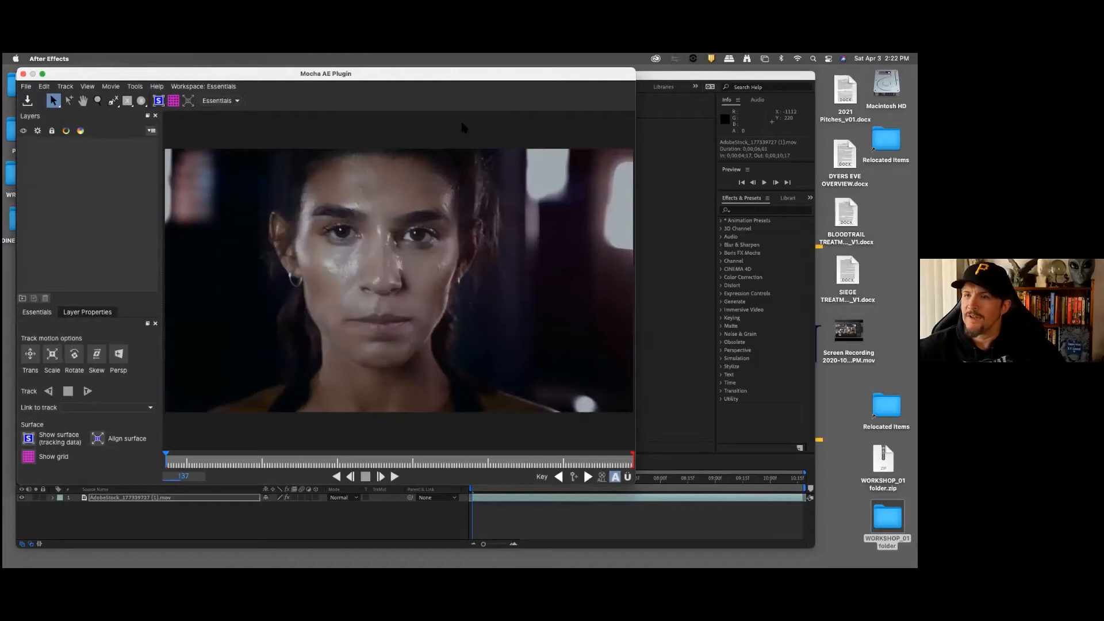
drag(530, 77, 575, 99)
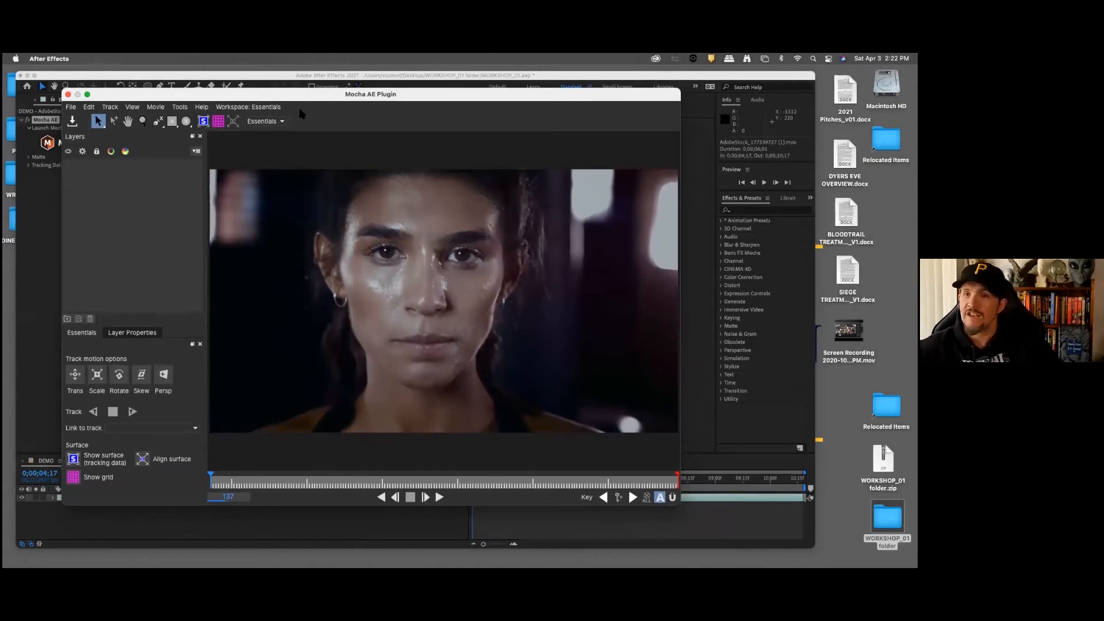
Step: Try out Mocha's Classic workspace, return to the Essentials workspace, and close the plugin window
click(283, 122)
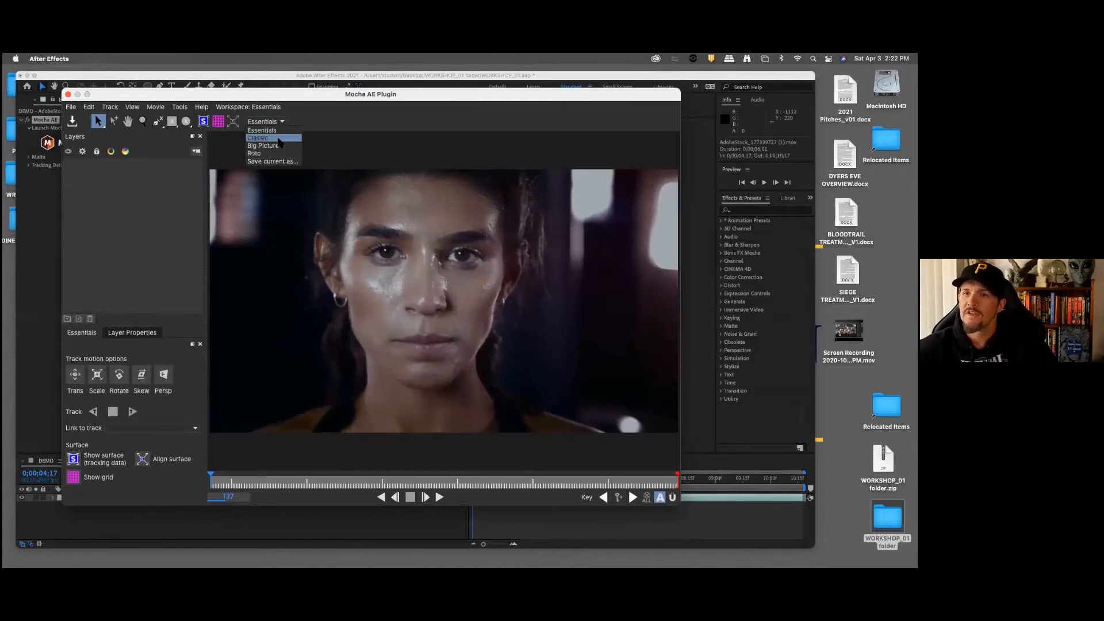
click(272, 139)
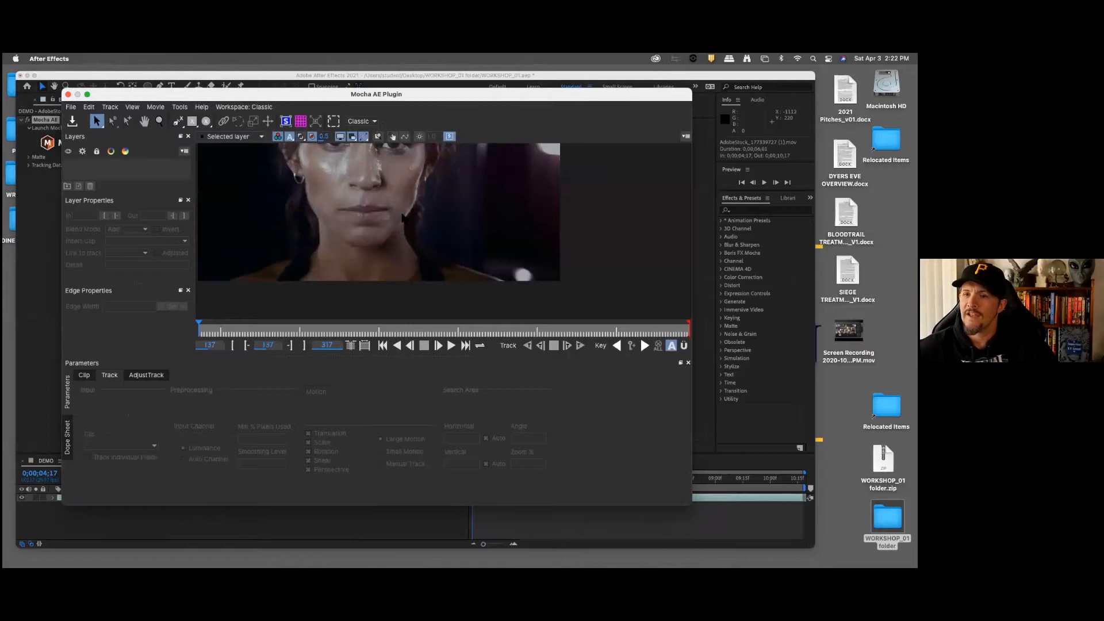
click(260, 107)
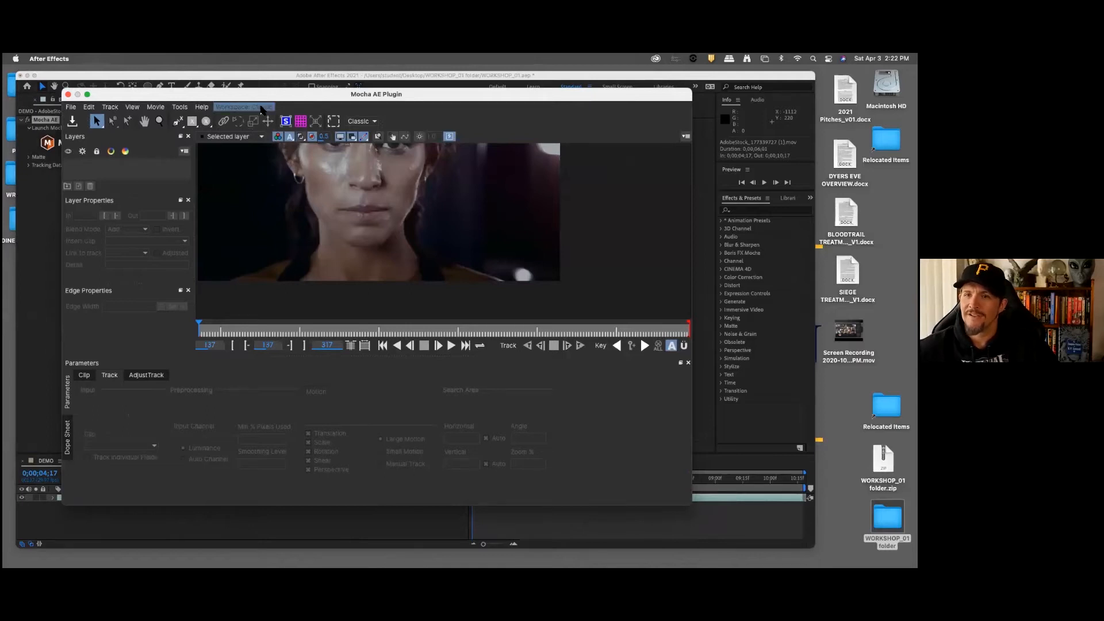
click(258, 118)
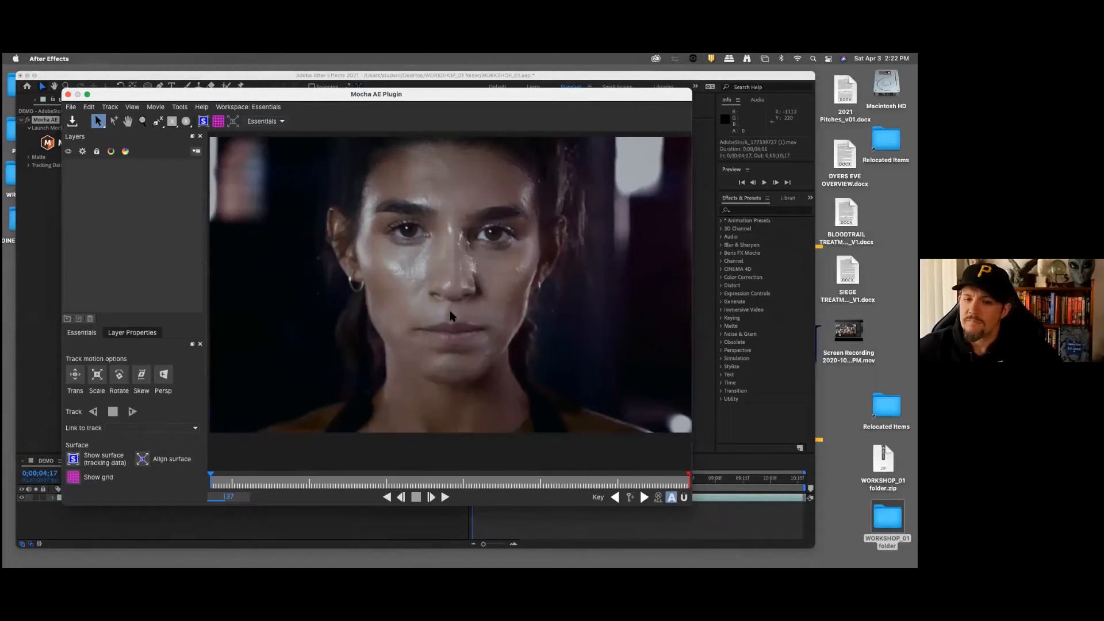
drag(578, 99, 576, 98)
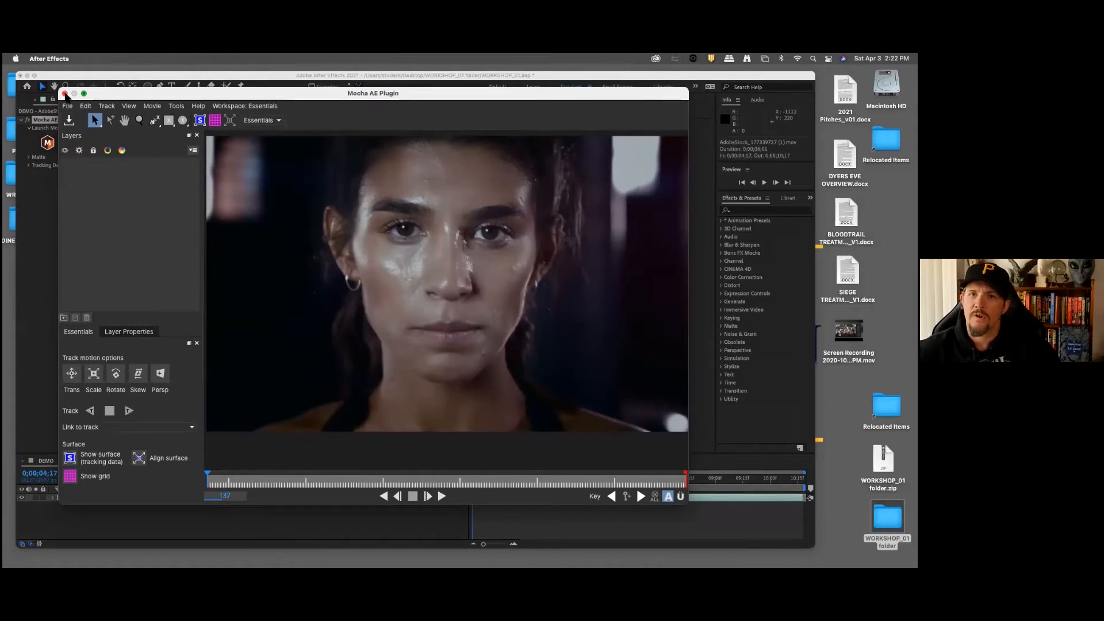
click(65, 94)
Step: Preview the FINAL composition from 0;00;06;20 and scrub to 0;00;10;17 to examine the finished face effect
click(234, 526)
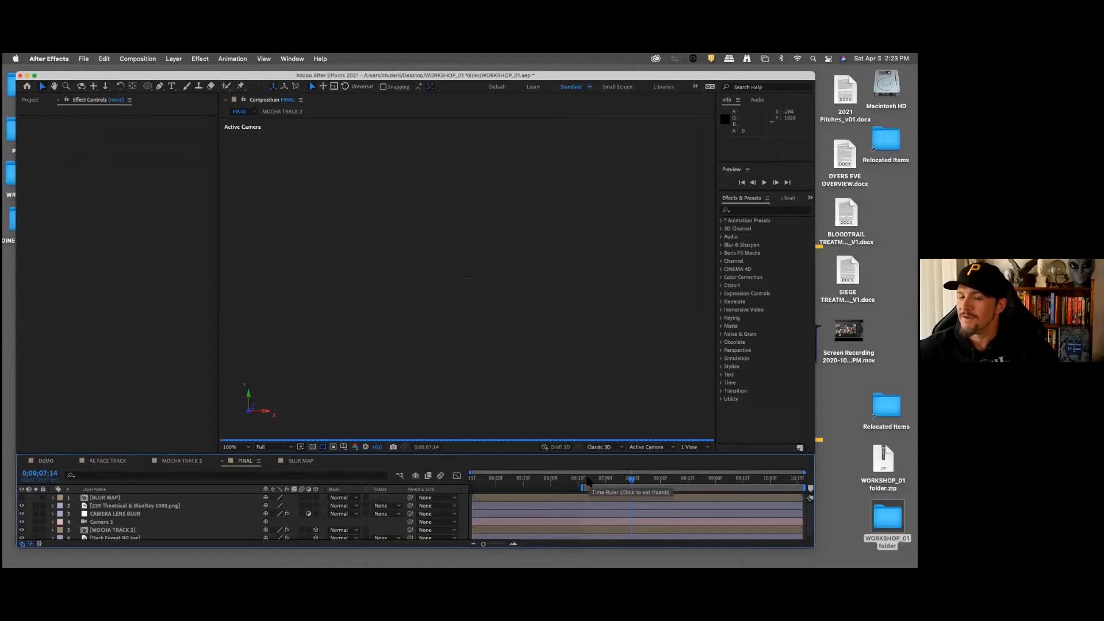
click(586, 481)
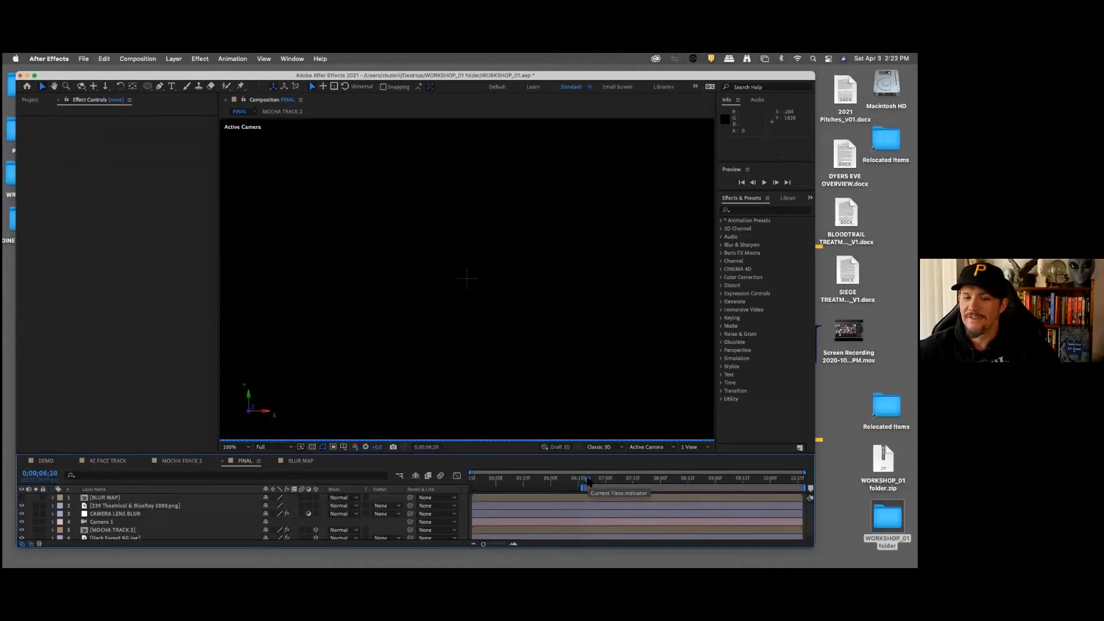
scroll(524, 348, down, 2)
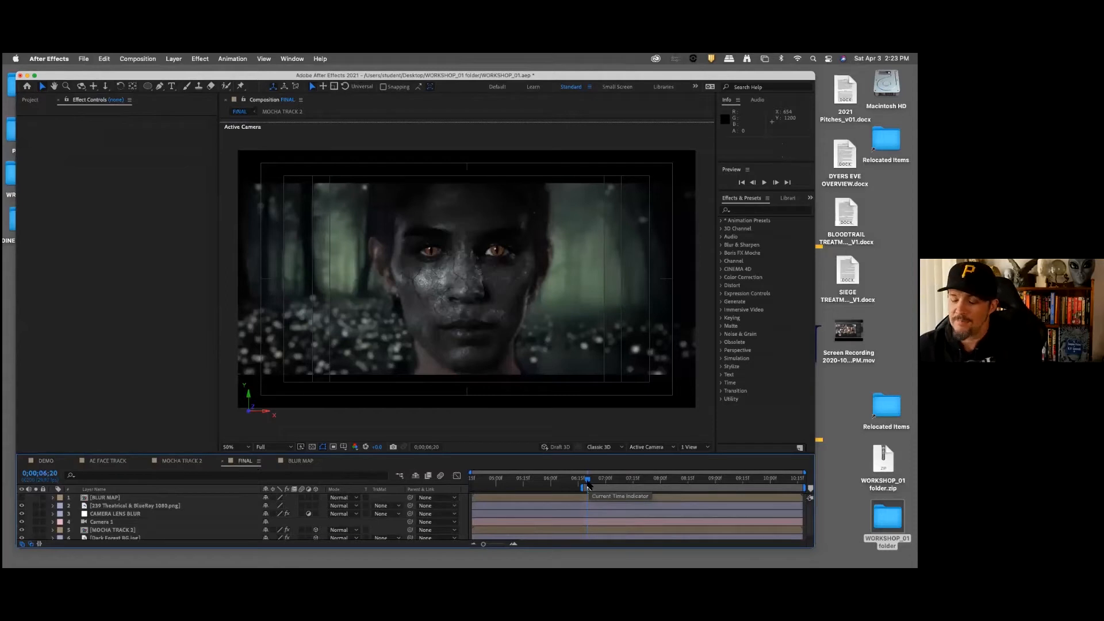
key(space)
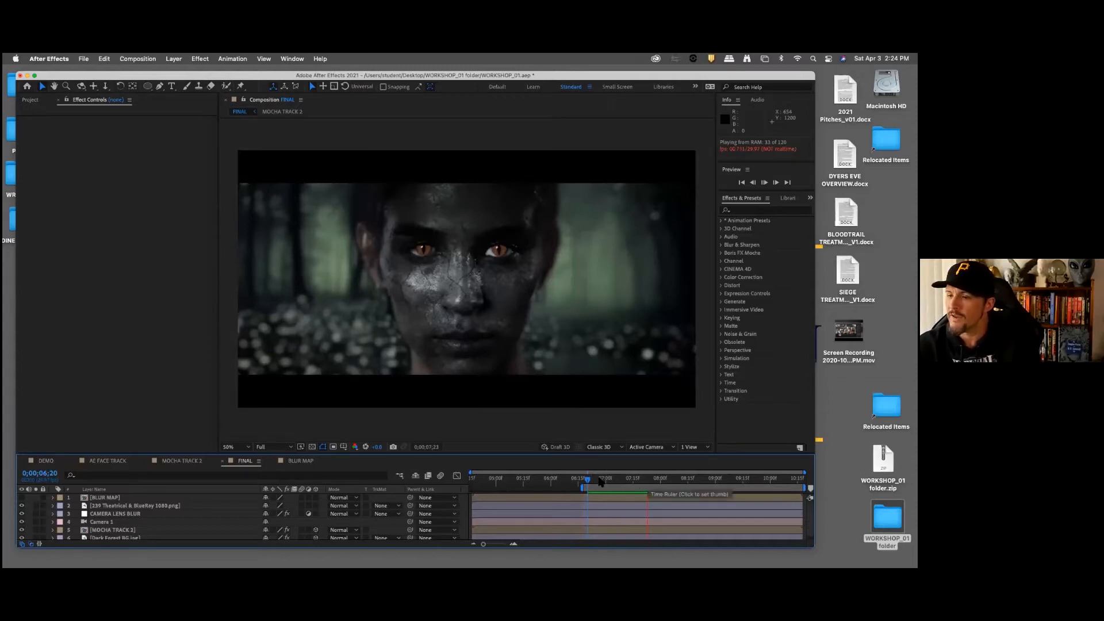
click(598, 484)
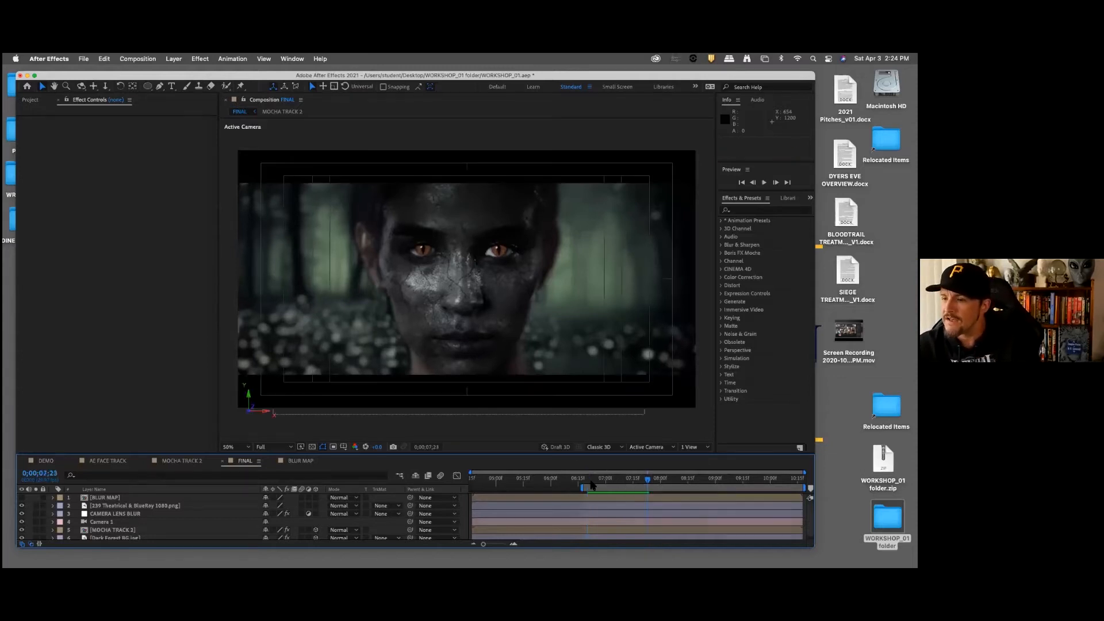
key(space)
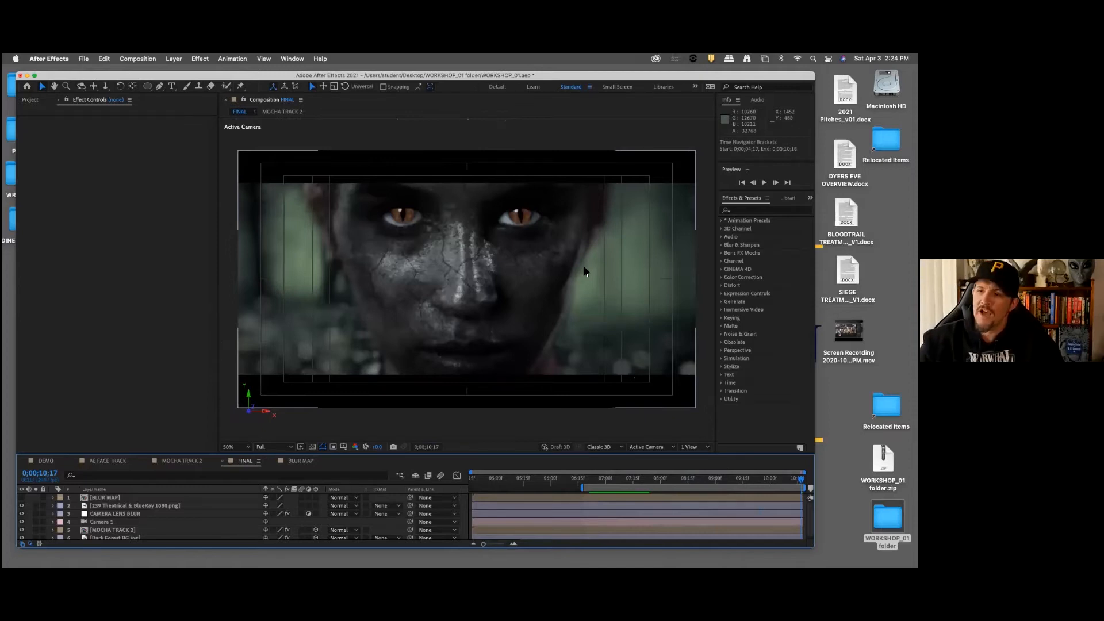
click(588, 479)
drag(589, 480, 801, 479)
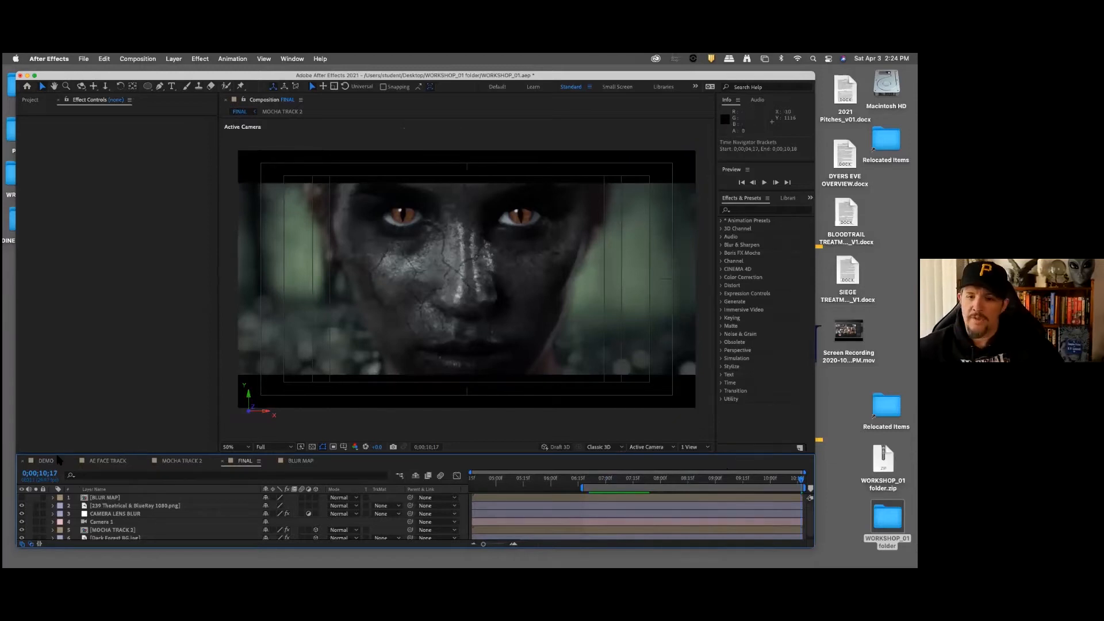
Step: Return to the DEMO composition and reopen its AdobeStock footage layer in Mocha AE
click(46, 461)
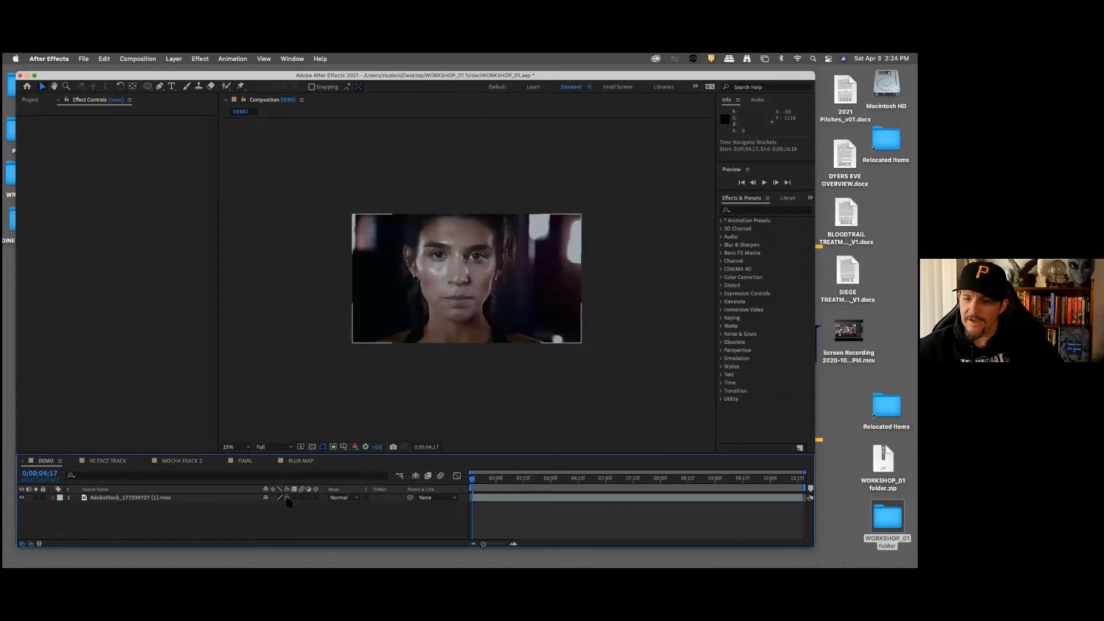
click(131, 499)
click(88, 144)
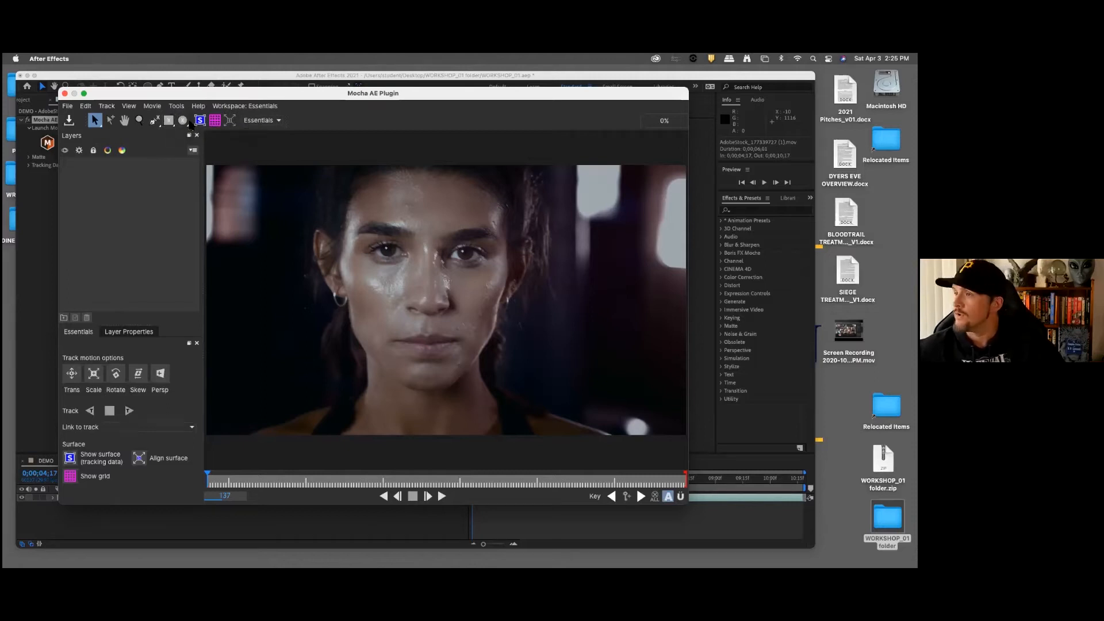
Step: Draw a closed nine-point X-spline around the eye and eyebrow on the left of the image at frame 137
click(154, 120)
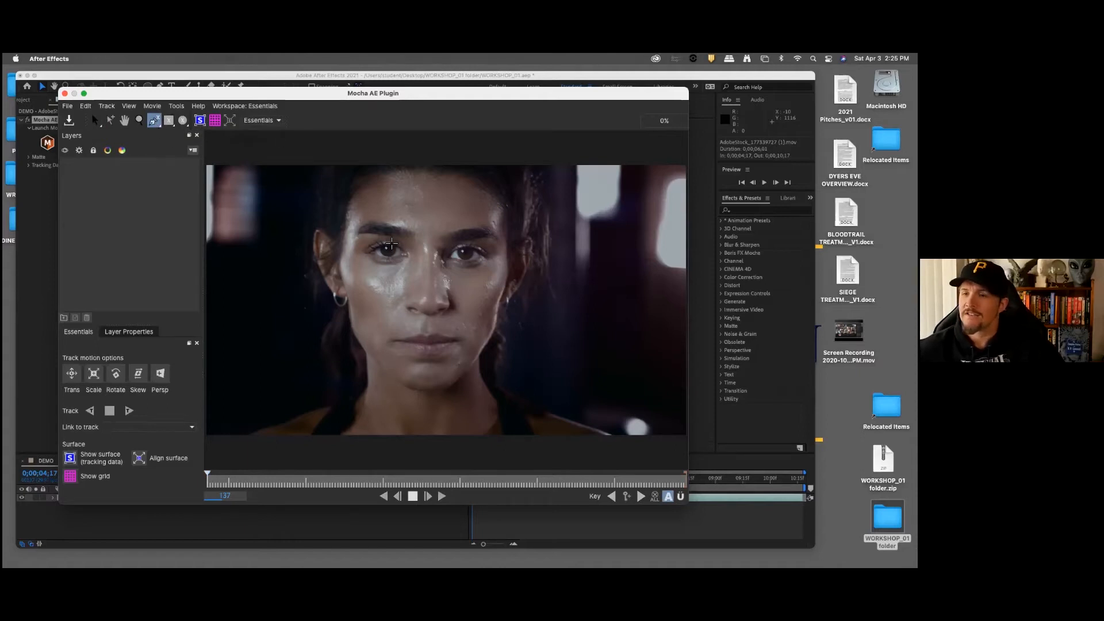
click(351, 244)
click(363, 228)
click(387, 225)
click(408, 228)
click(418, 237)
click(419, 260)
click(412, 268)
click(386, 271)
click(357, 265)
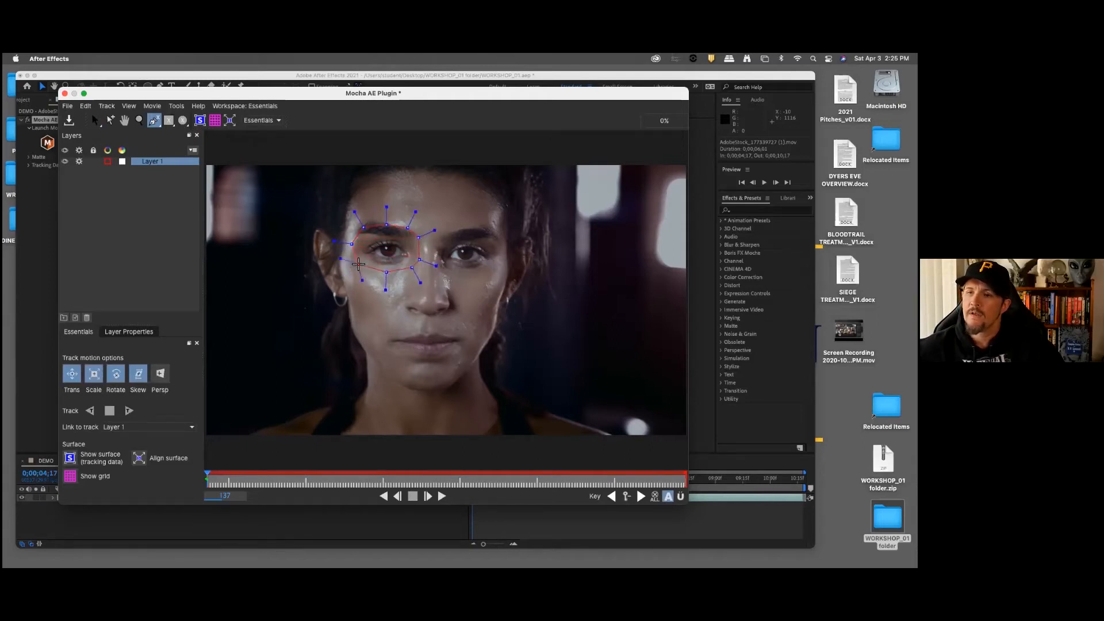
key(s)
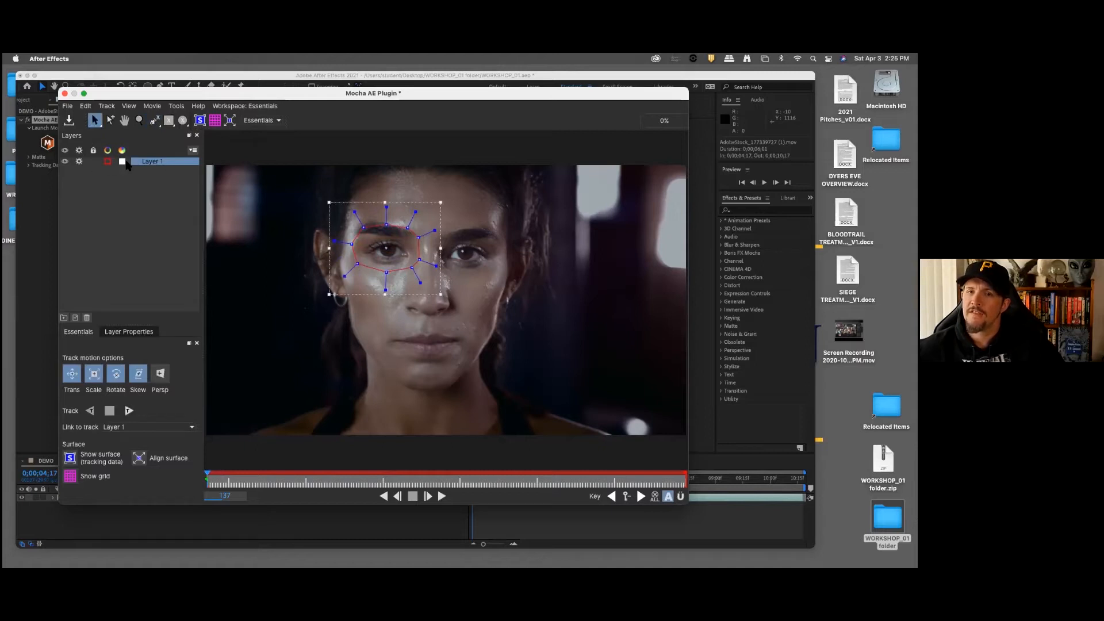
Step: Rename the new spline layer to LEFT EYE
double_click(172, 162)
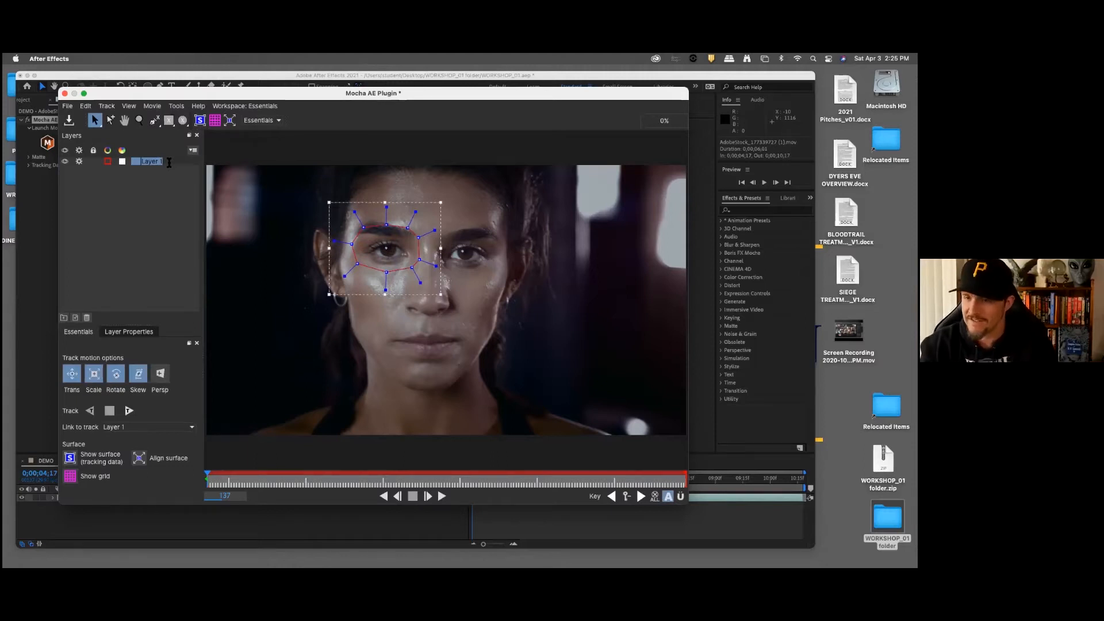
text(LEF)
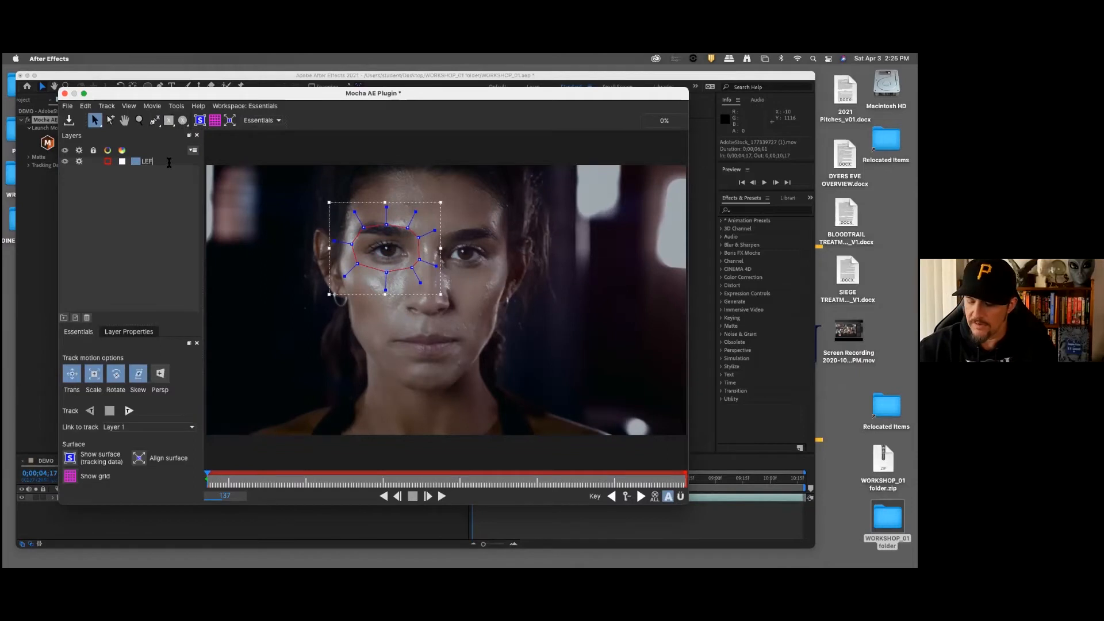
text(T EYE)
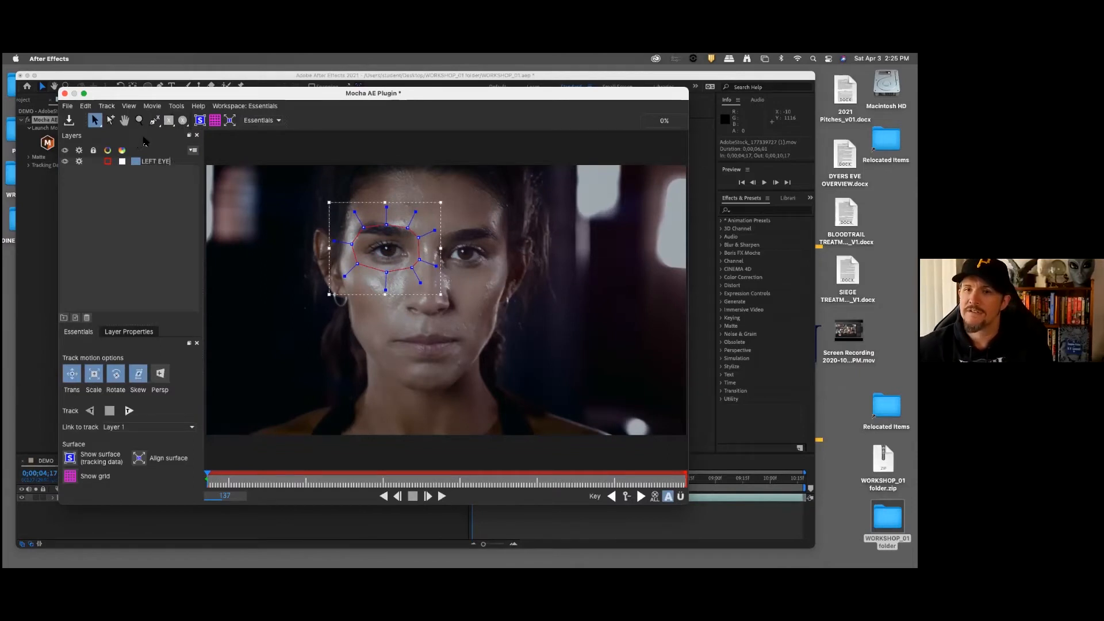
click(173, 198)
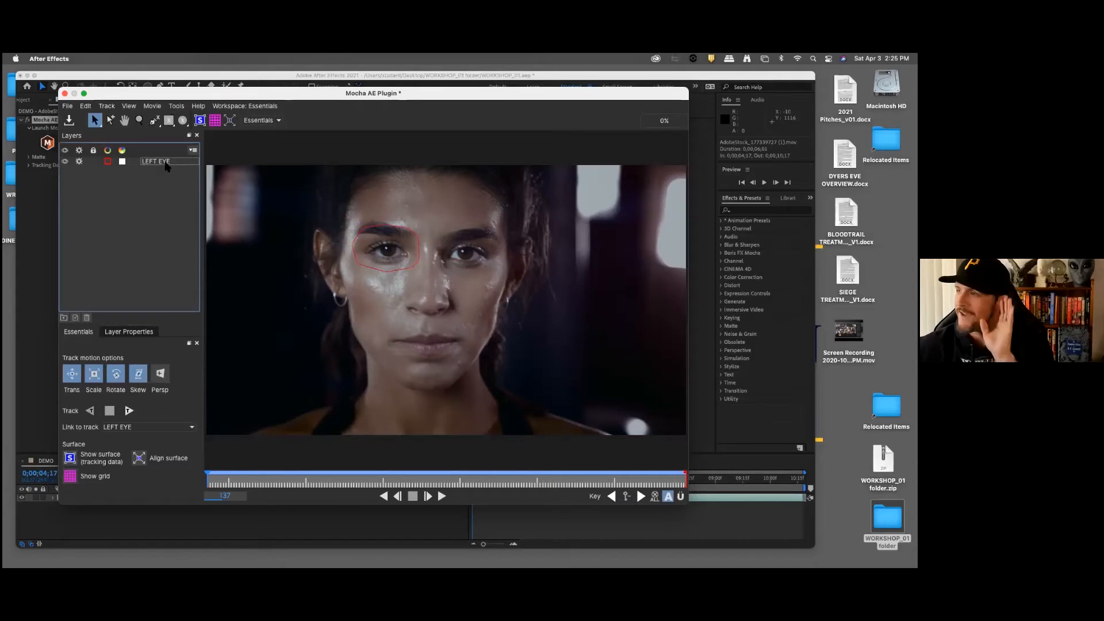
Step: Track the LEFT EYE layer forward through frame 317 with translation, scale, rotation and skew enabled
click(167, 163)
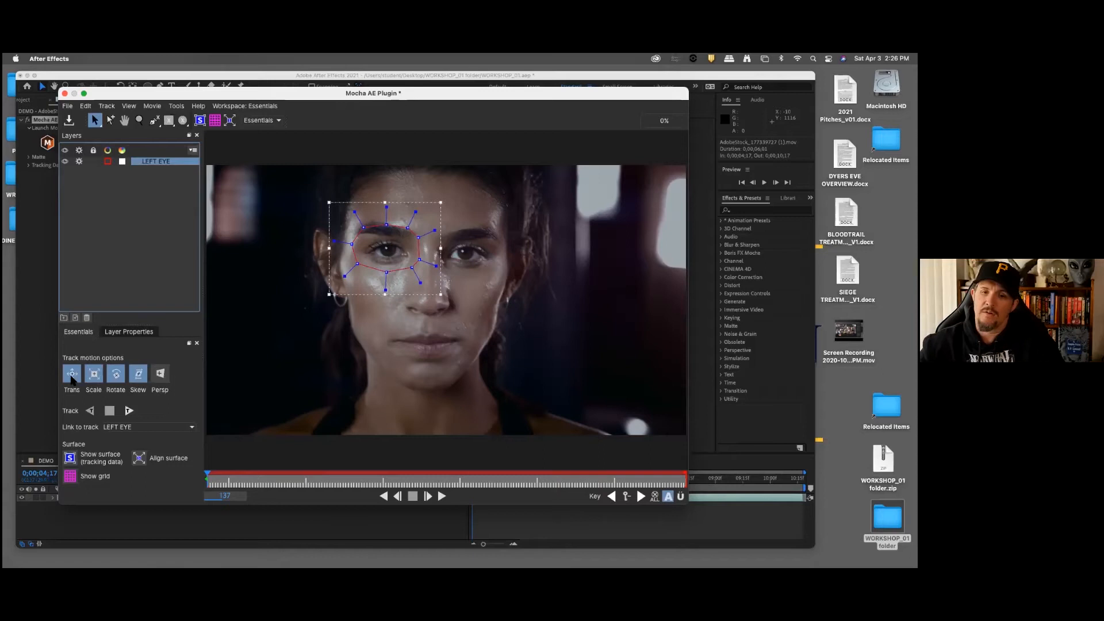
click(128, 411)
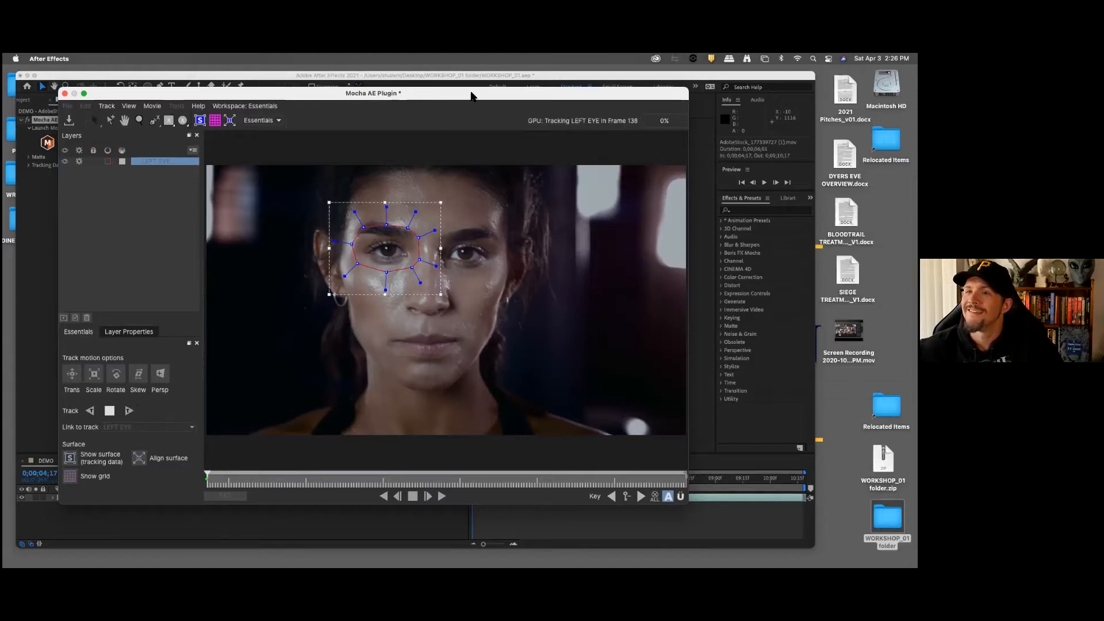
drag(468, 94, 445, 92)
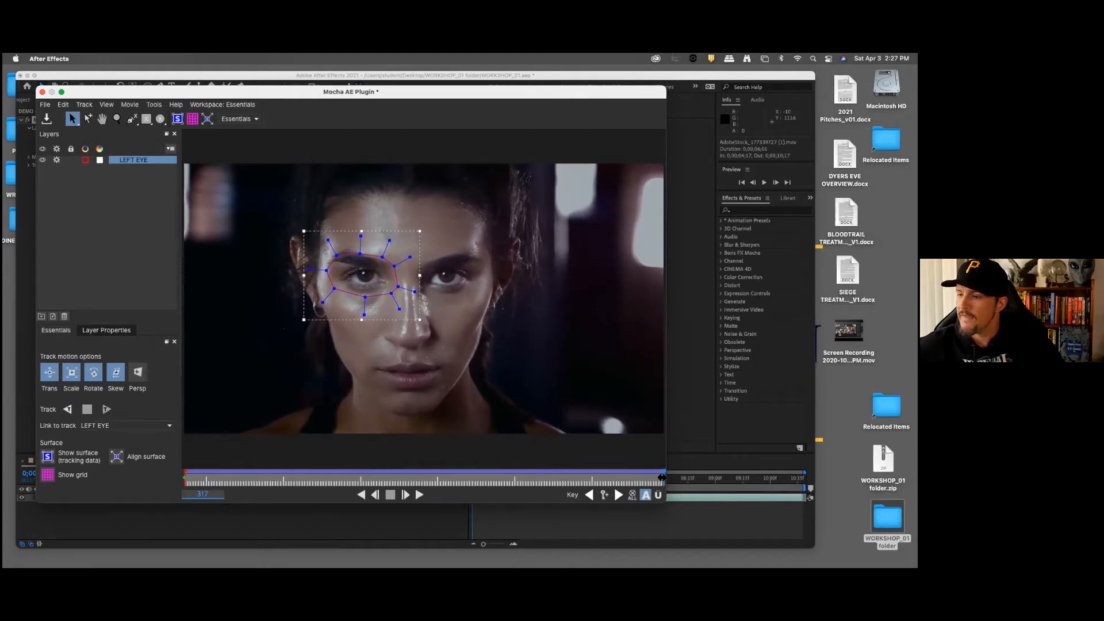
Step: Check the LEFT EYE track by playing the clip forward from frame 137 with the planar grid shown
drag(664, 478, 172, 493)
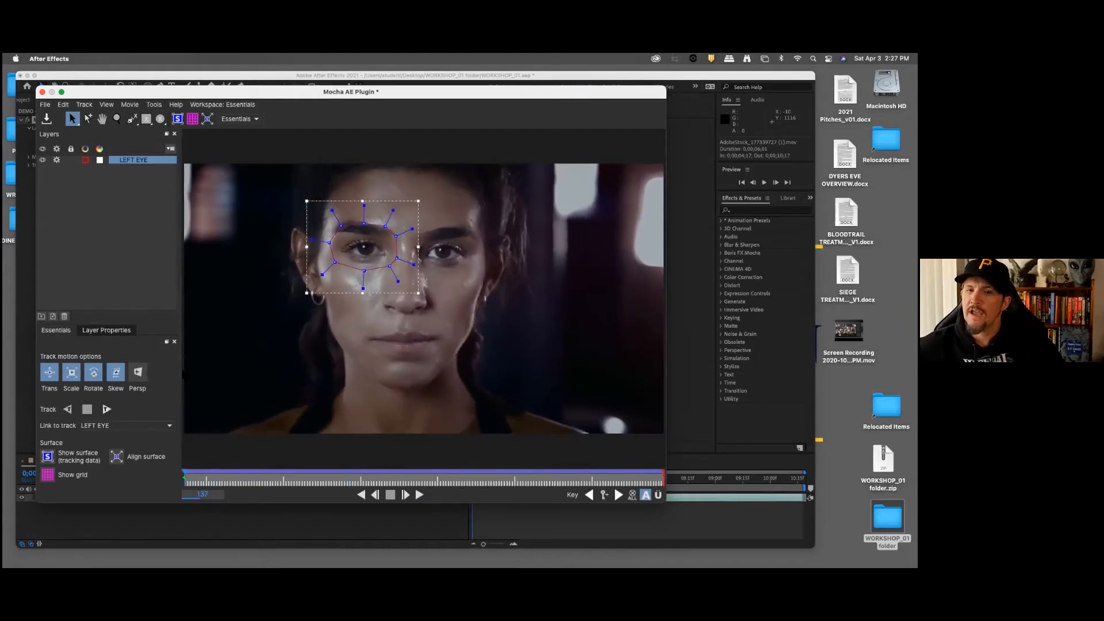
click(195, 118)
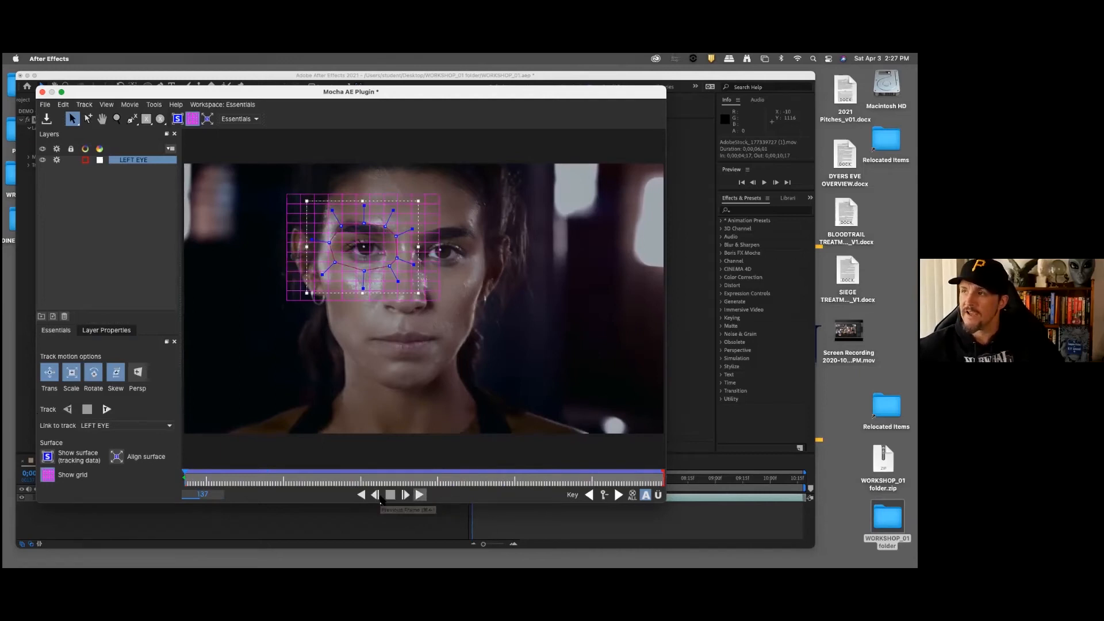
click(419, 495)
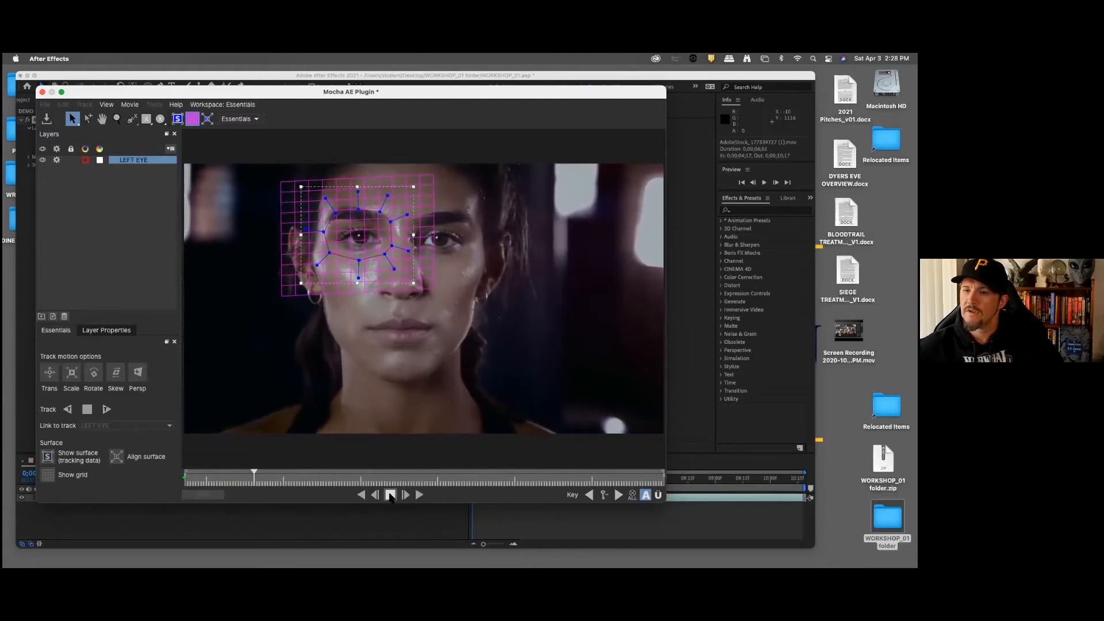
click(391, 495)
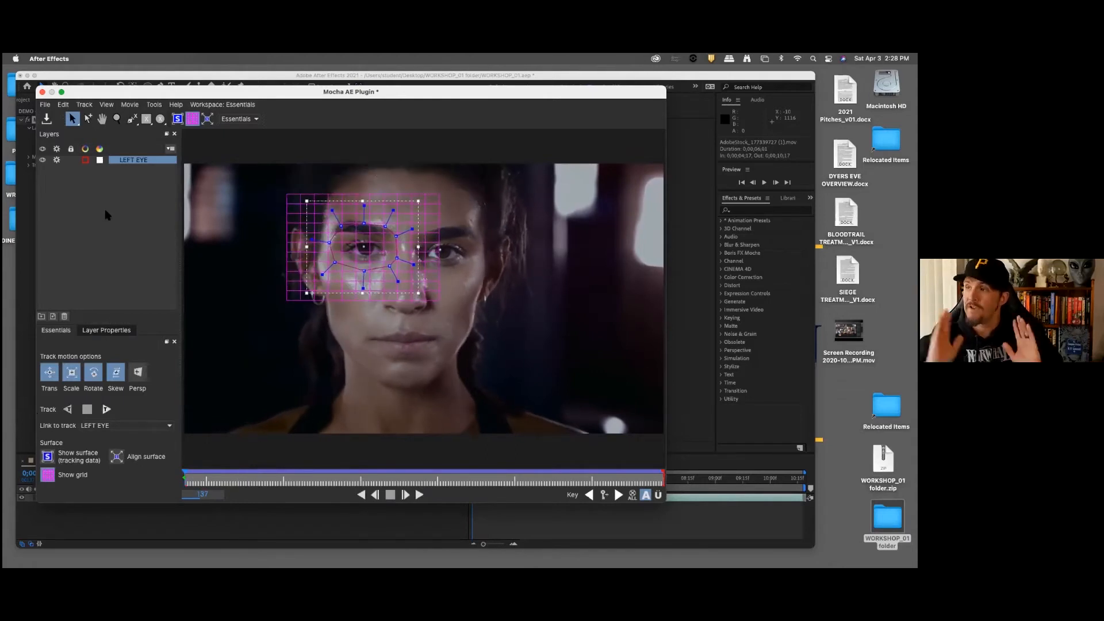
Step: Turn off tracking for the LEFT EYE layer, hide the planar grid and deselect the layer
click(56, 161)
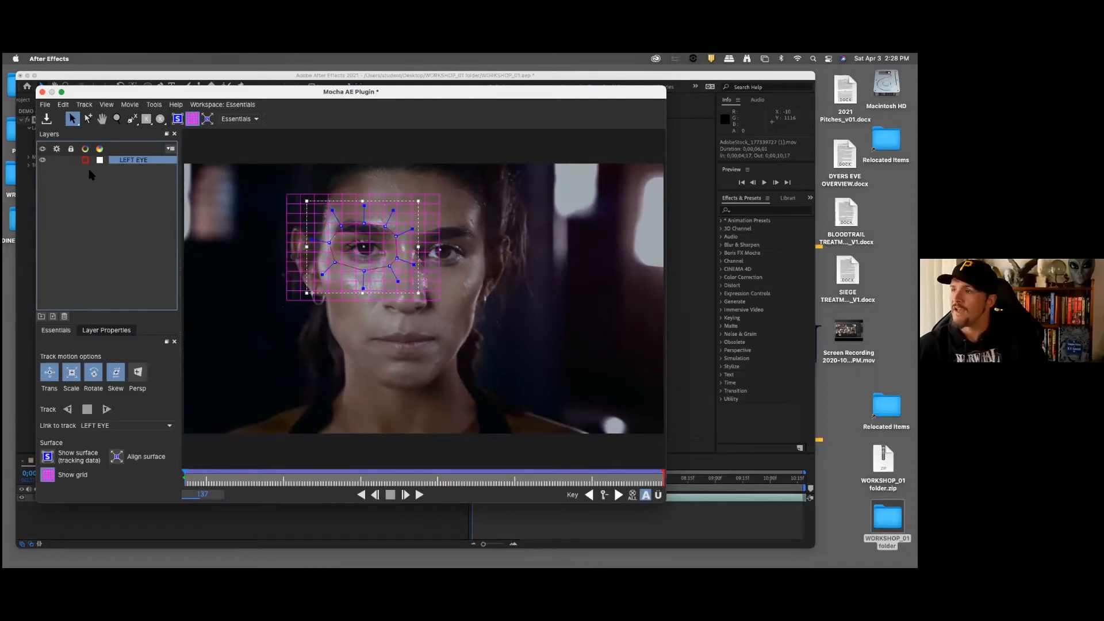
click(192, 119)
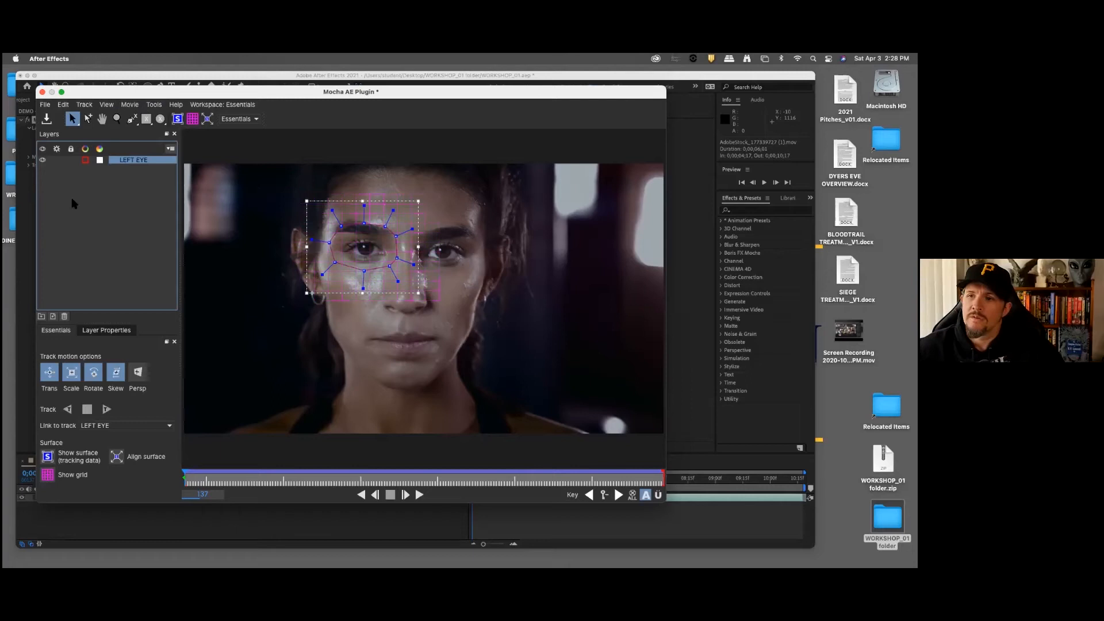
click(112, 196)
Step: Draw a closed nine-point X-spline around the eye and eyebrow on the right of the image at frame 137, adjusting its points to fit
click(131, 119)
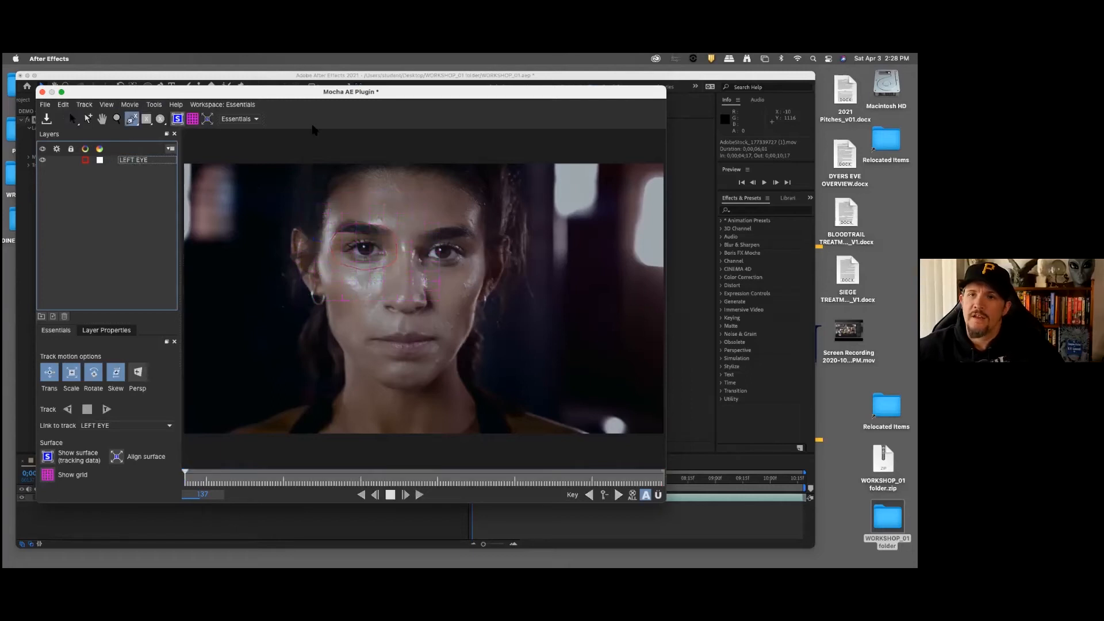
click(413, 244)
click(419, 233)
click(446, 223)
click(473, 219)
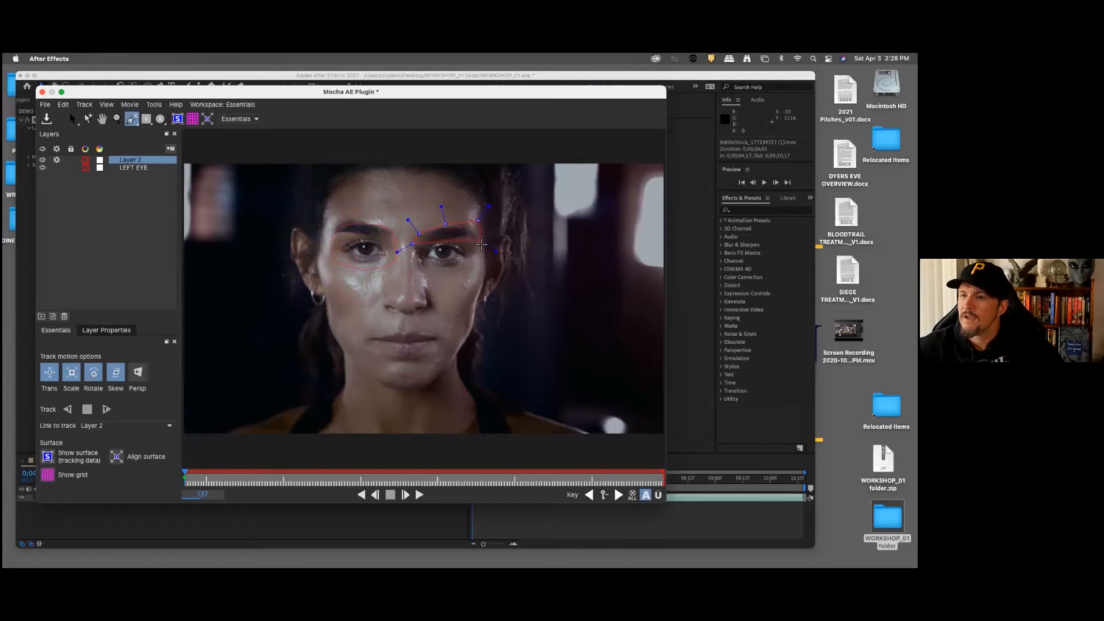
click(455, 271)
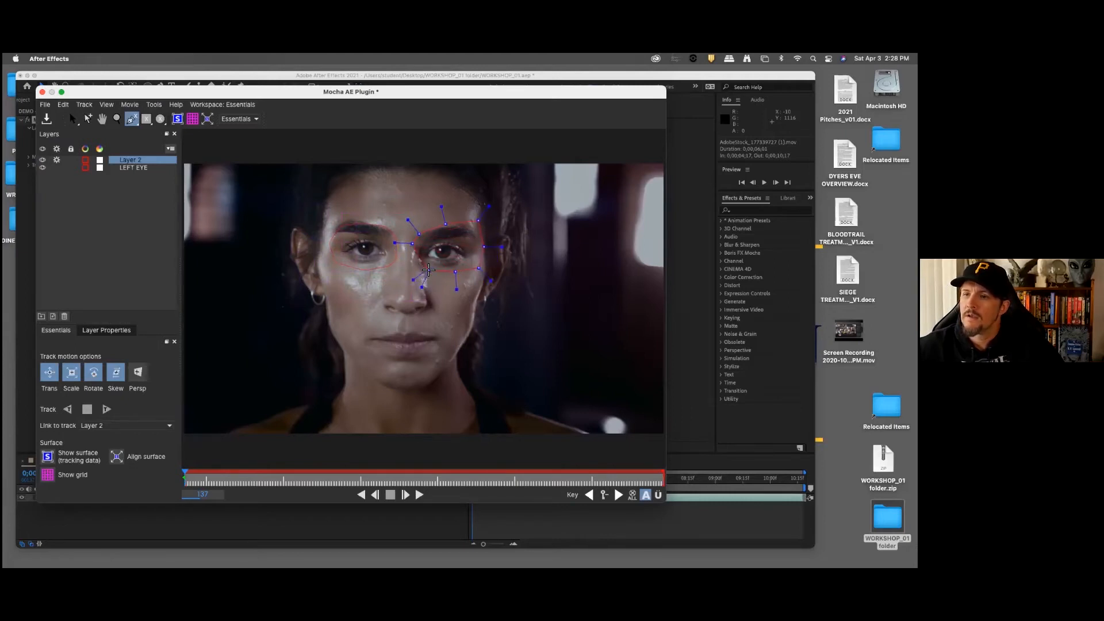
key(s)
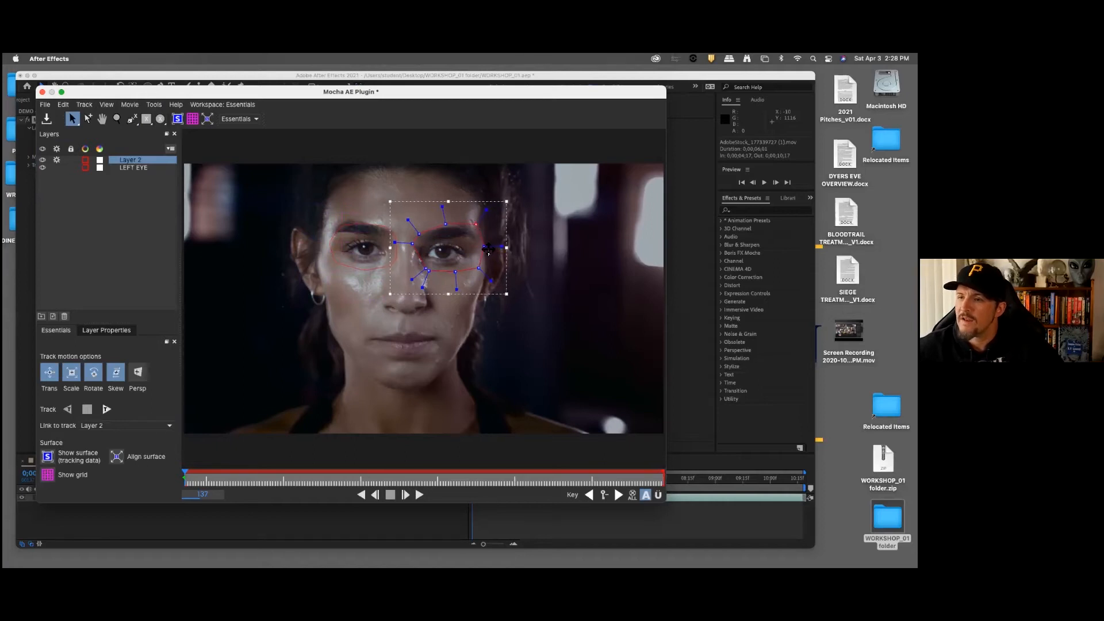
drag(486, 247, 418, 261)
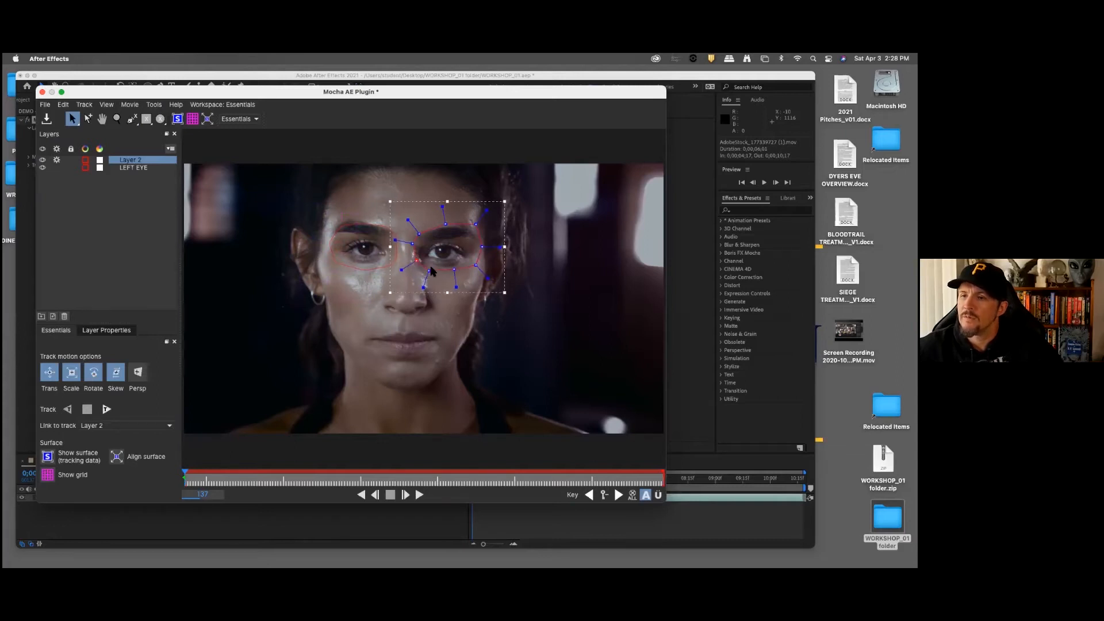
Step: Rename the new spline layer to RIGHT EYE and keep it selected
double_click(132, 160)
text(R)
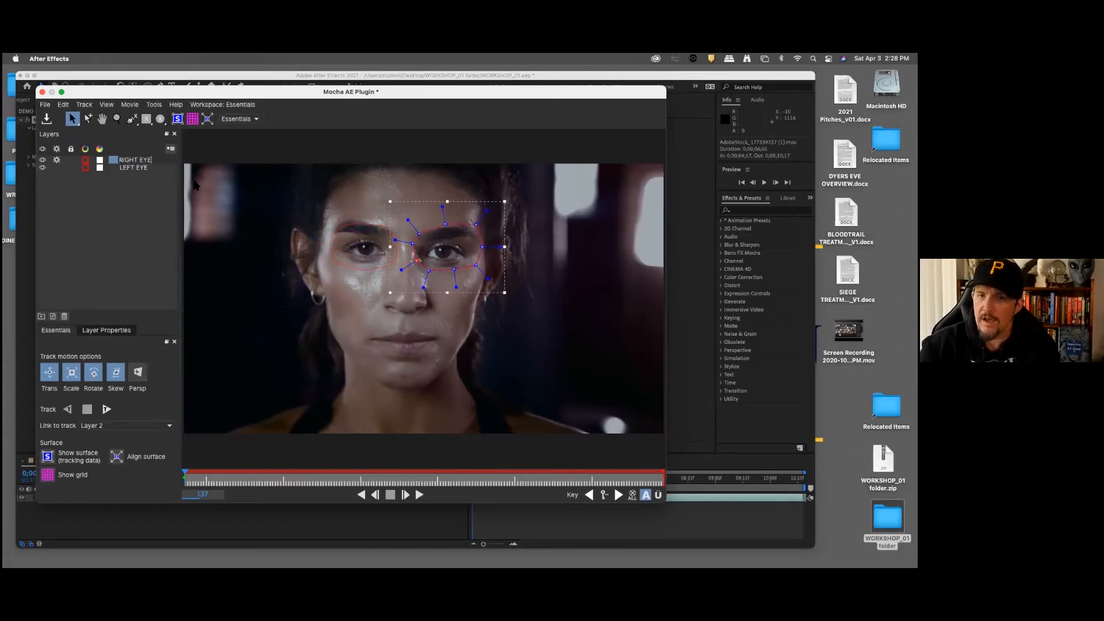
text(IGHT EYE)
click(151, 198)
click(155, 164)
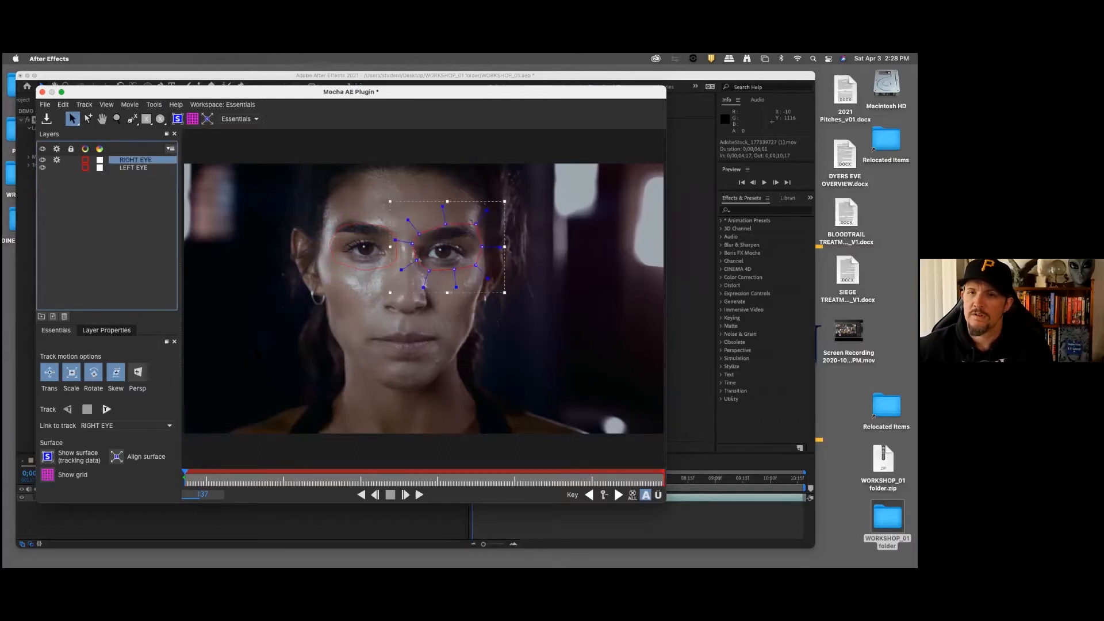
Step: Track the RIGHT EYE layer forward through frame 317, return to frame 137 and turn off the layer's tracking
click(106, 409)
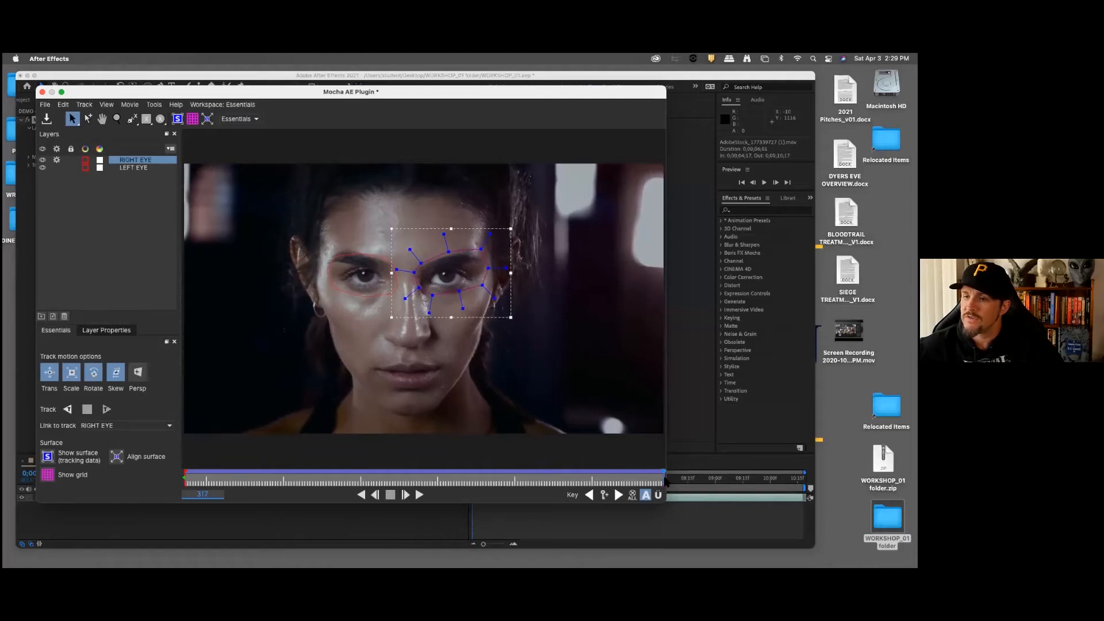
drag(664, 478, 181, 472)
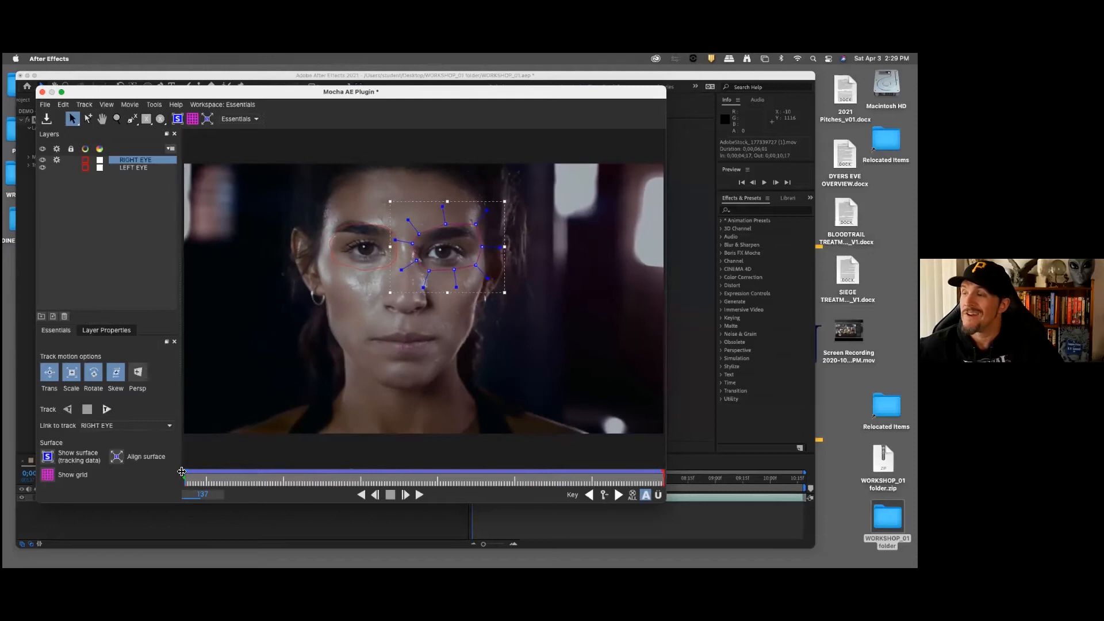
click(58, 161)
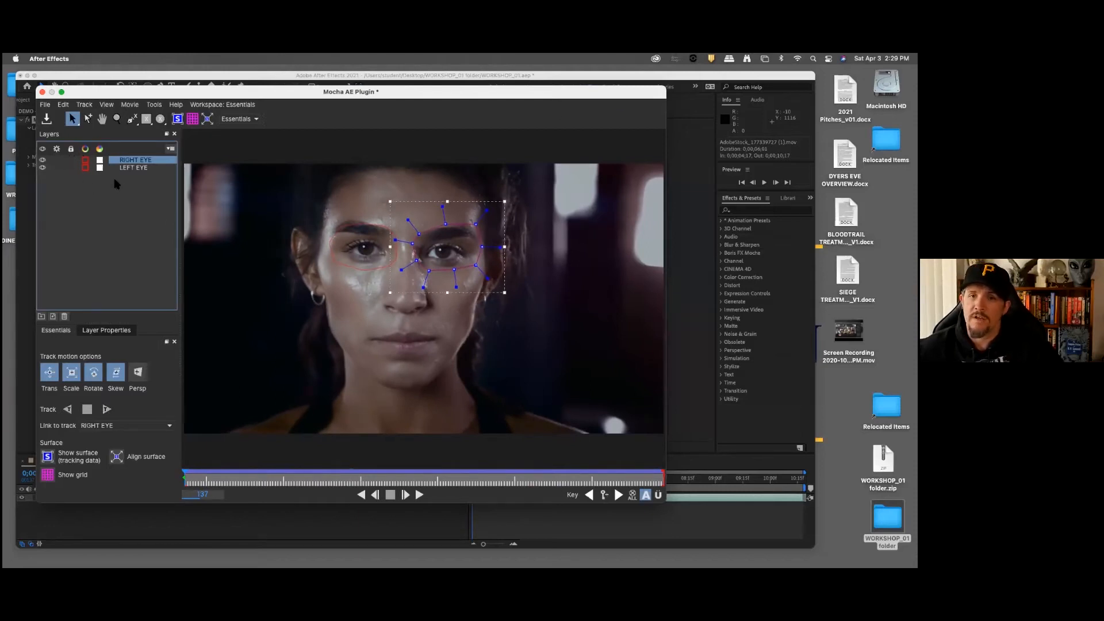
Step: Draw a closed nine-point X-spline around the nose at frame 137
click(132, 118)
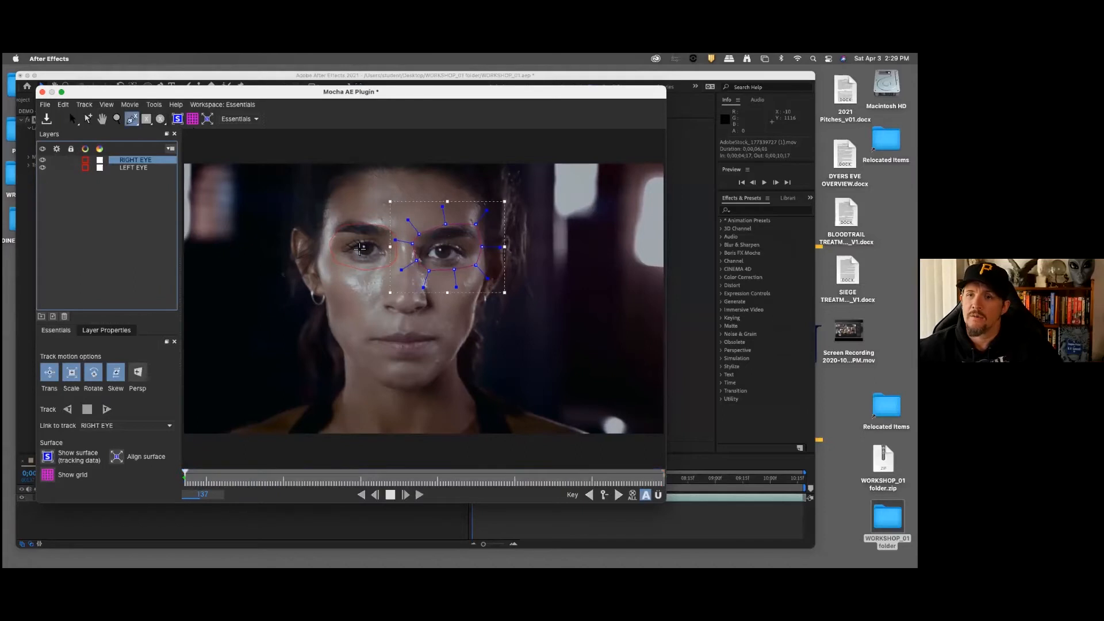
click(383, 277)
click(377, 290)
click(379, 303)
click(377, 308)
click(385, 318)
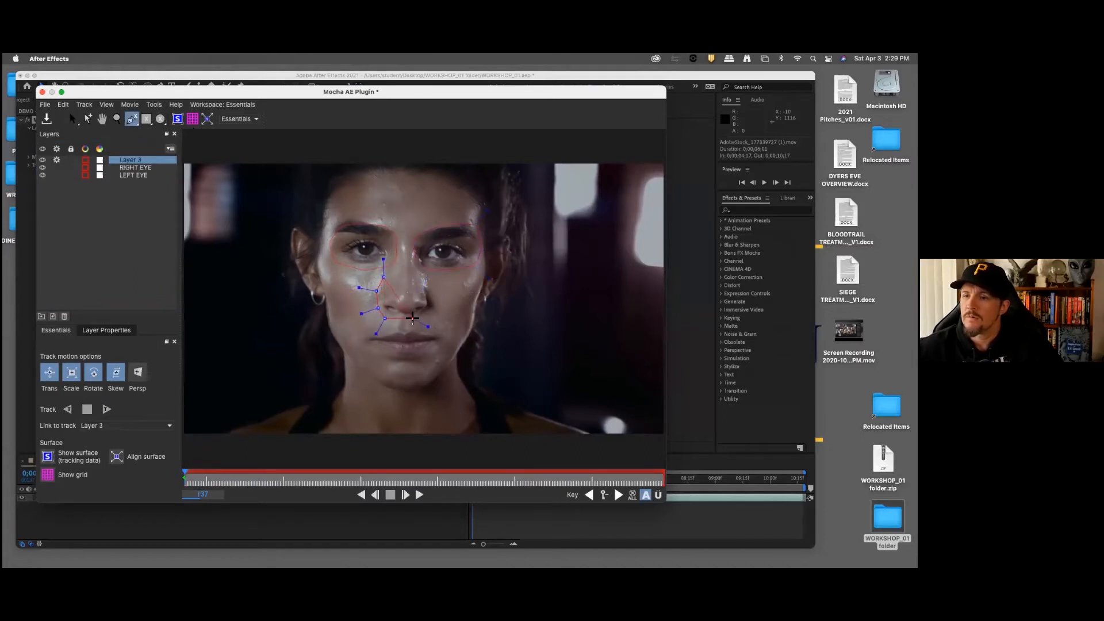
click(420, 318)
click(433, 309)
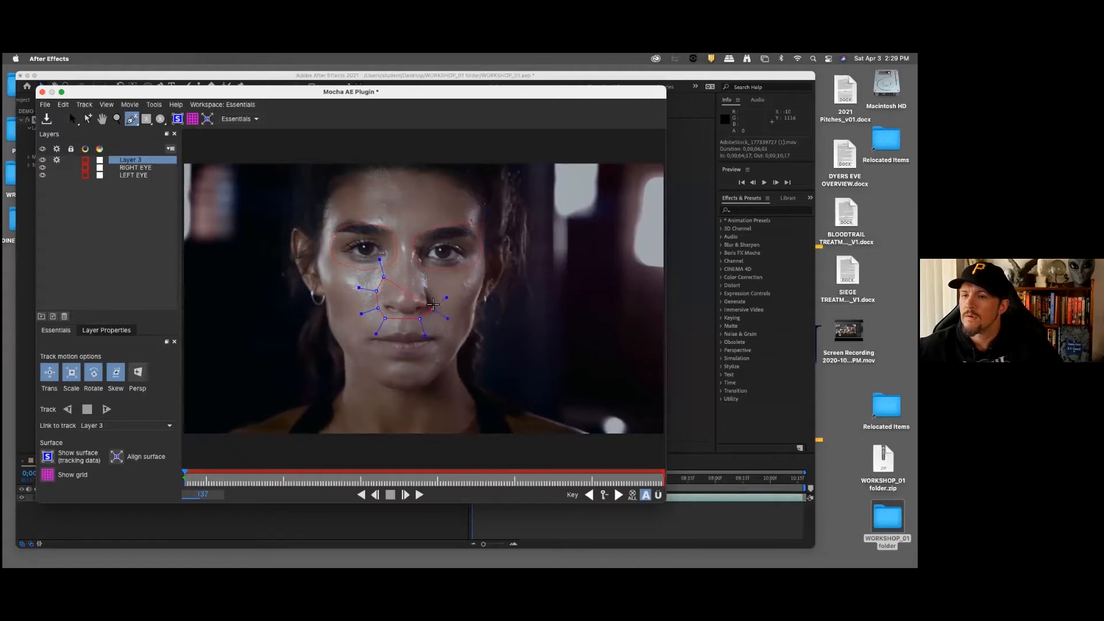
click(432, 286)
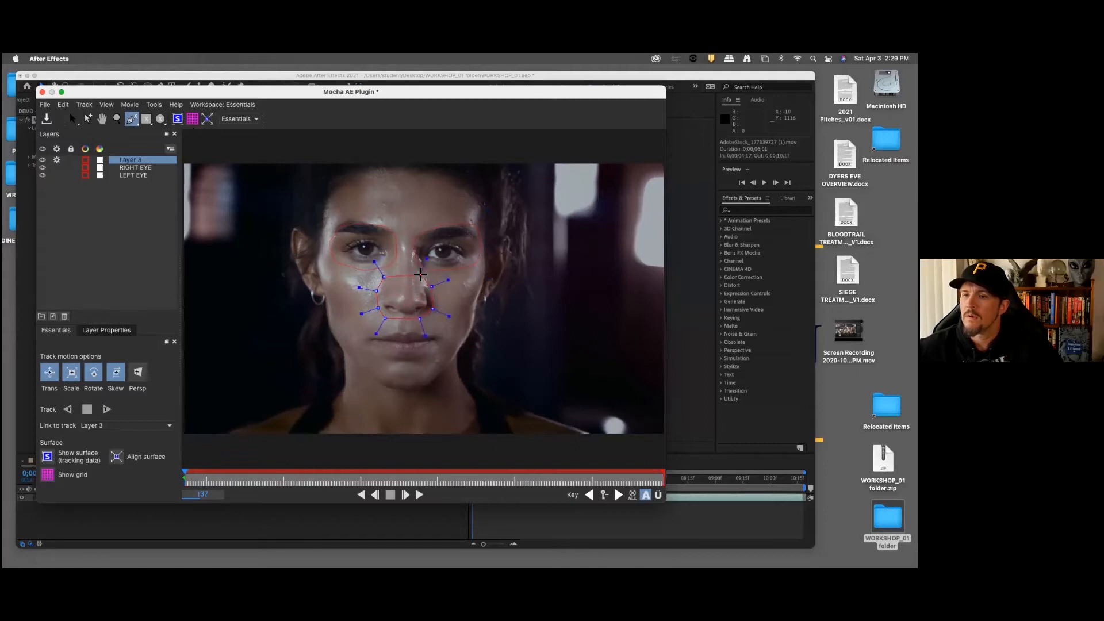
click(420, 275)
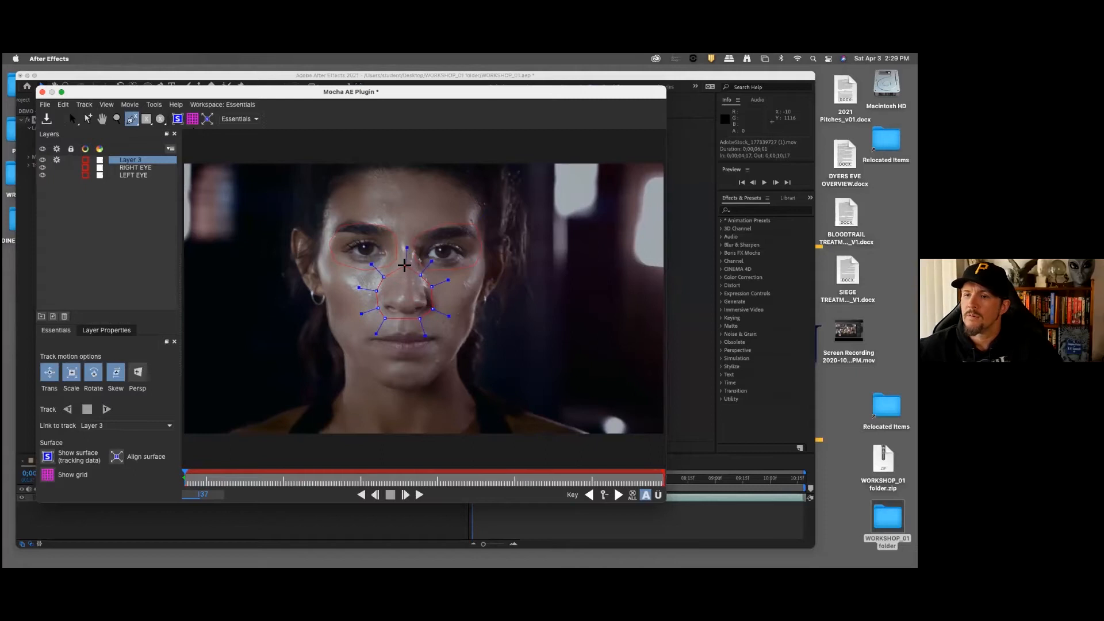
right_click(405, 266)
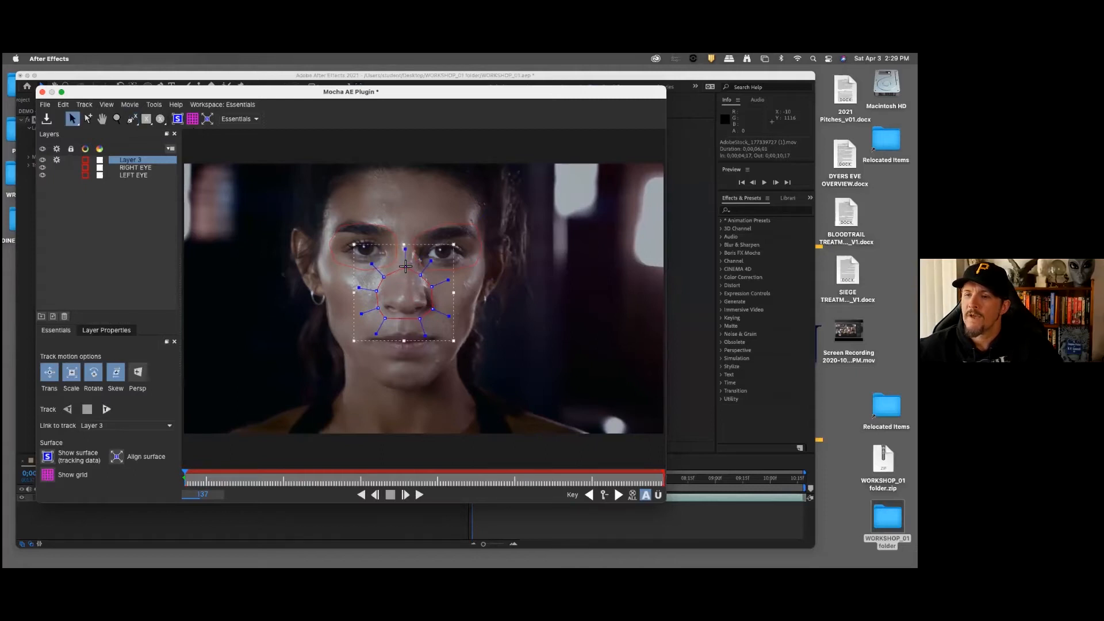
Step: Rename the new spline layer to NOSE and track it forward through frame 317
double_click(133, 162)
text(N)
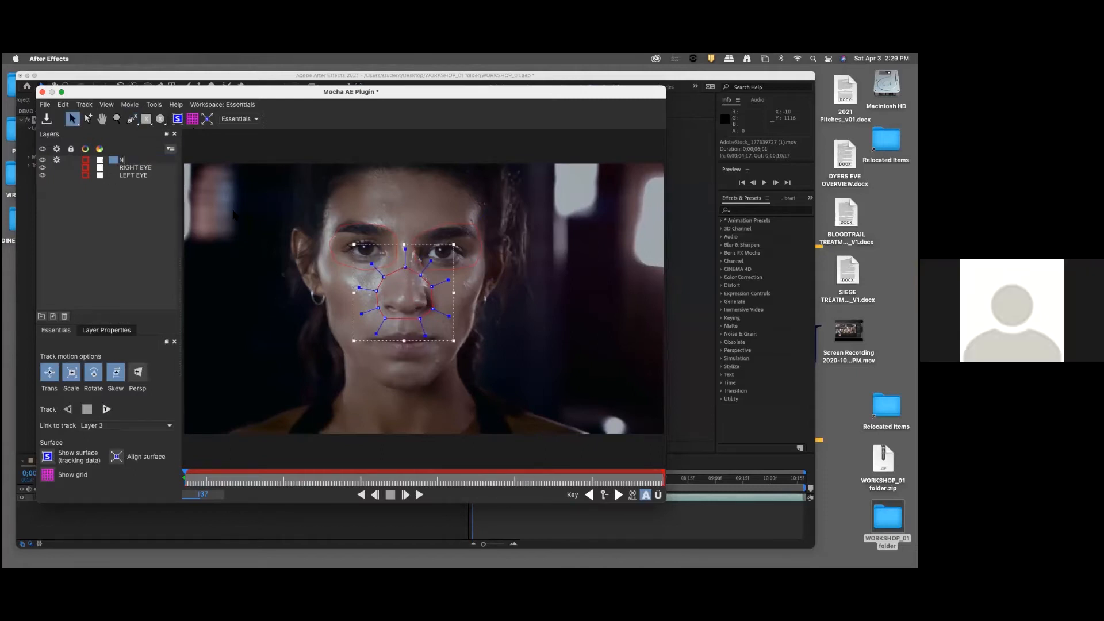
text(OSE)
key(Return)
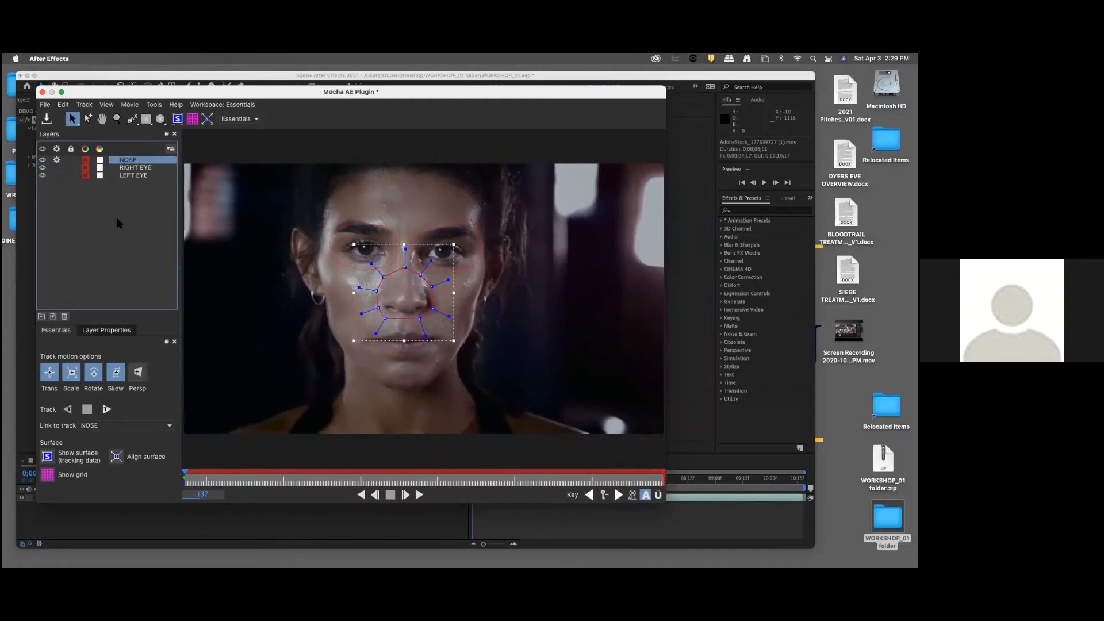
click(107, 409)
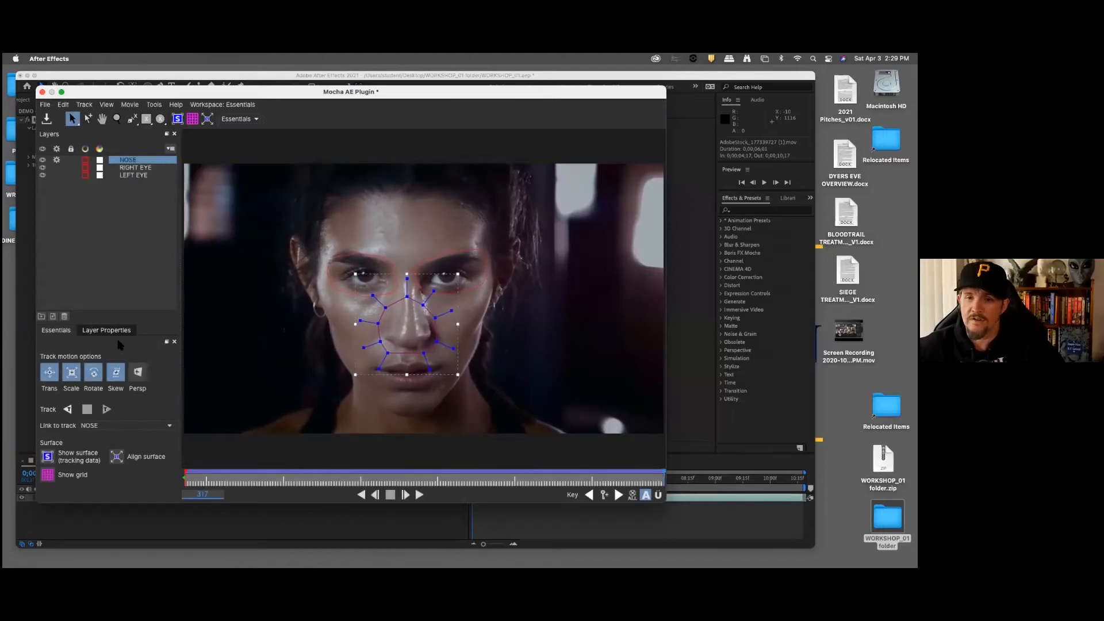
Step: Review the NOSE track in backward playback with the planar grid shown, hide the grid and turn off the layer's tracking
click(193, 118)
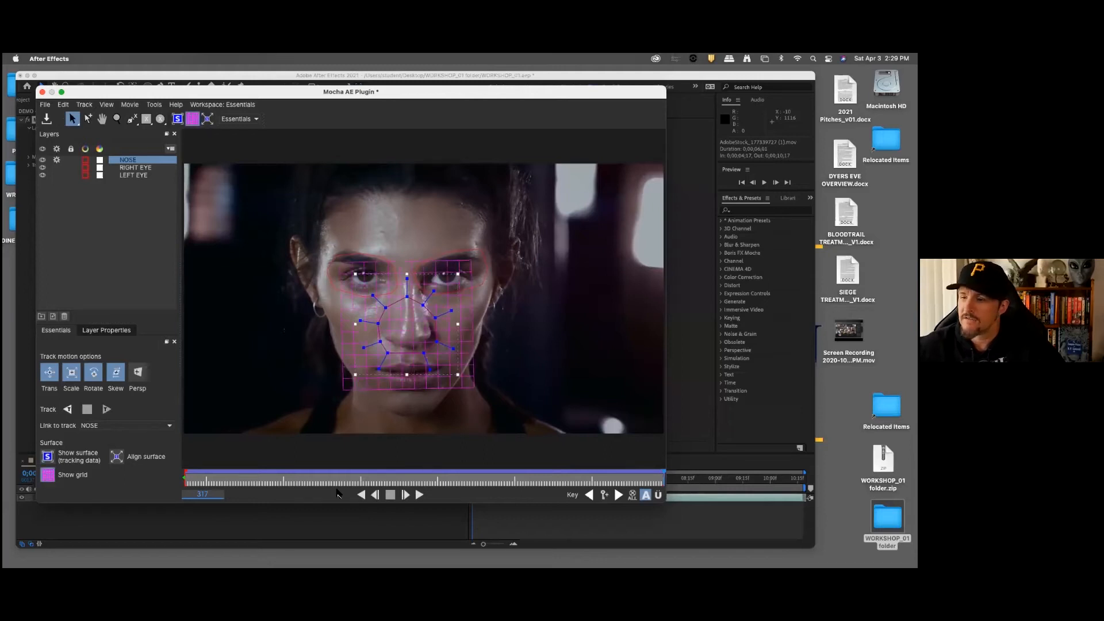
click(361, 495)
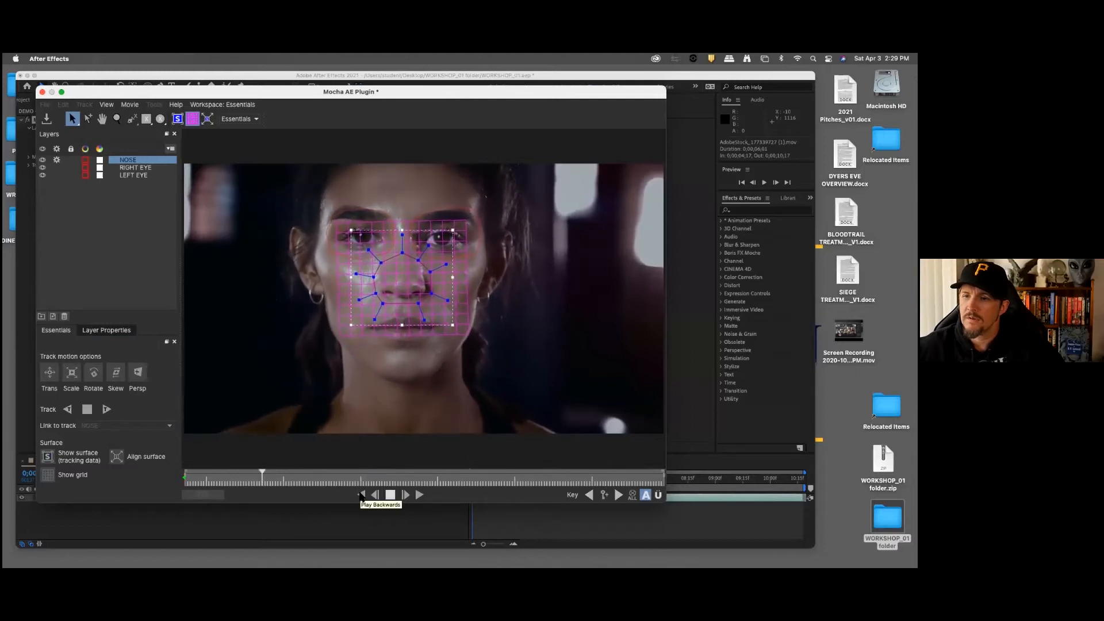
click(390, 495)
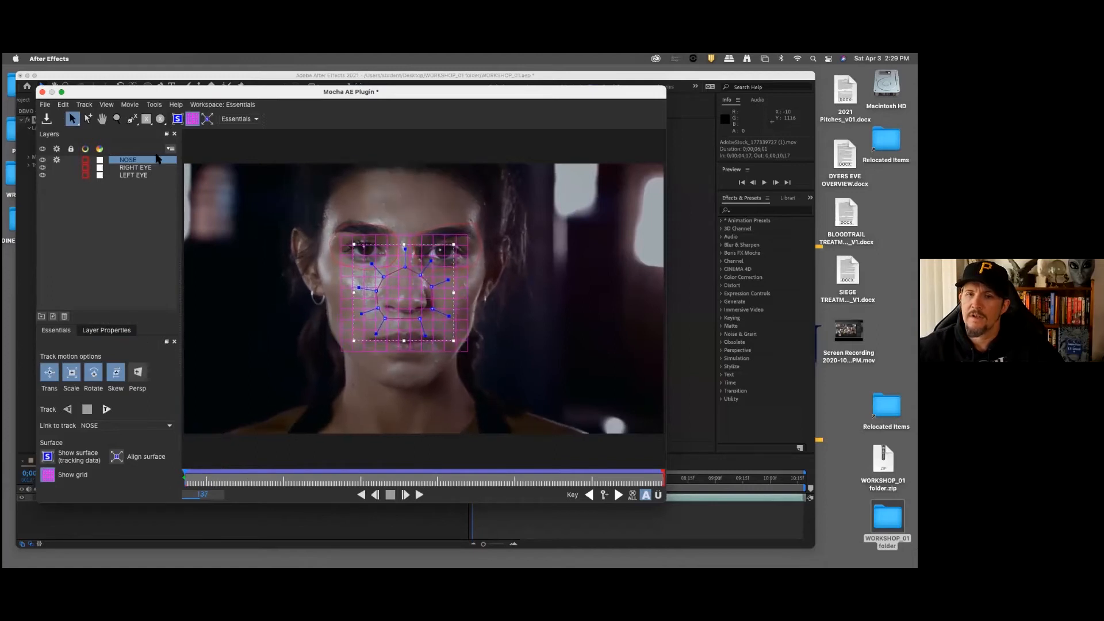
click(60, 165)
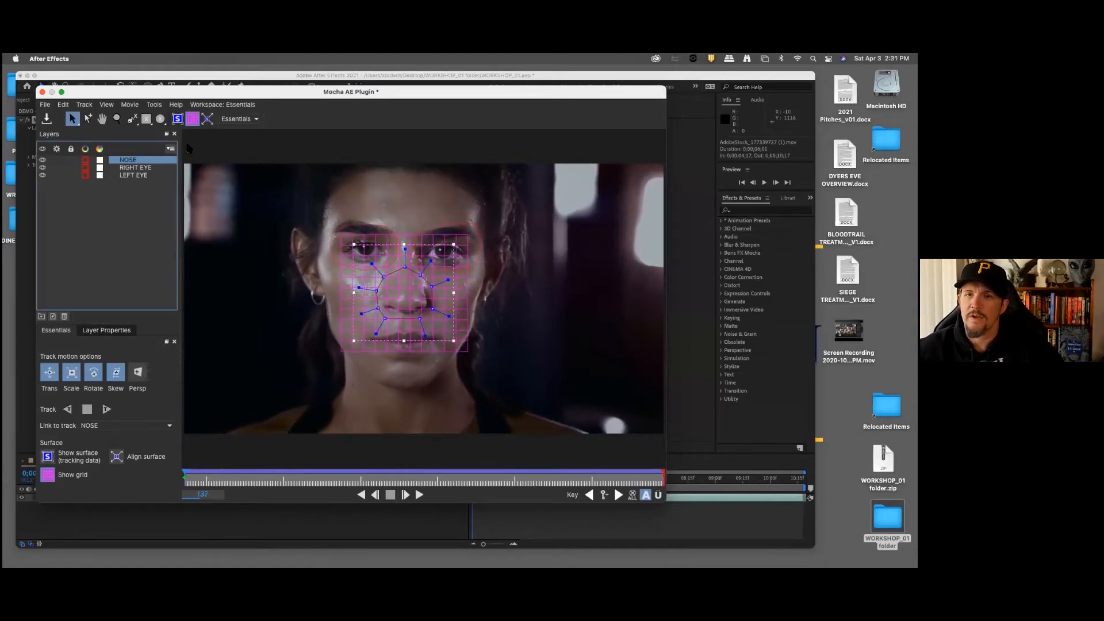
click(192, 120)
Step: Draw a closed nine-point X-spline around the mouth at frame 137
click(131, 119)
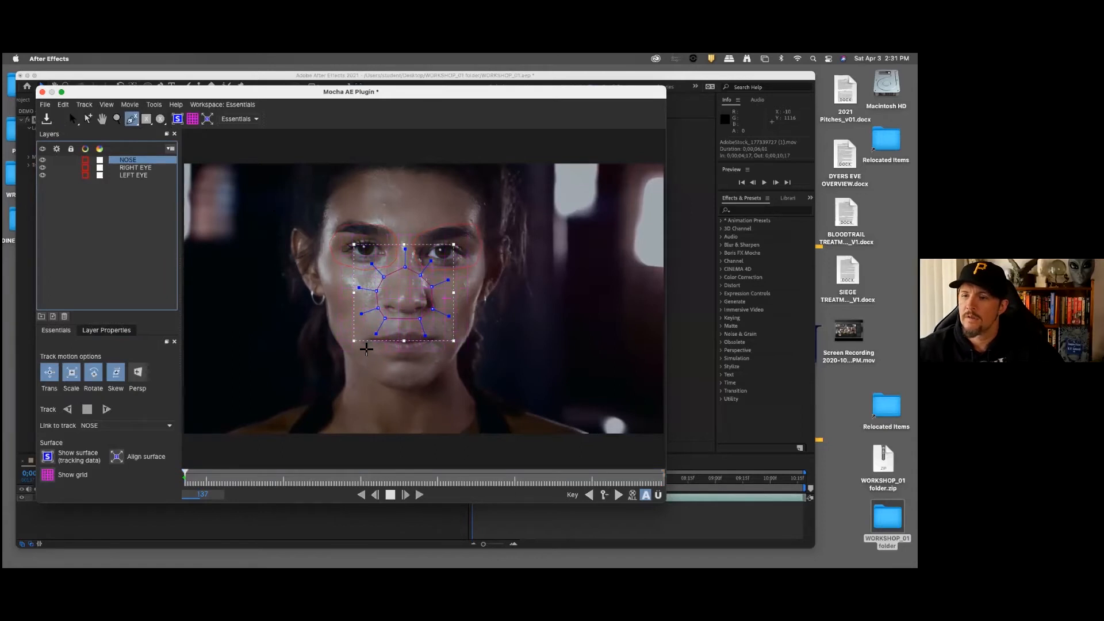
click(363, 348)
click(383, 358)
click(397, 362)
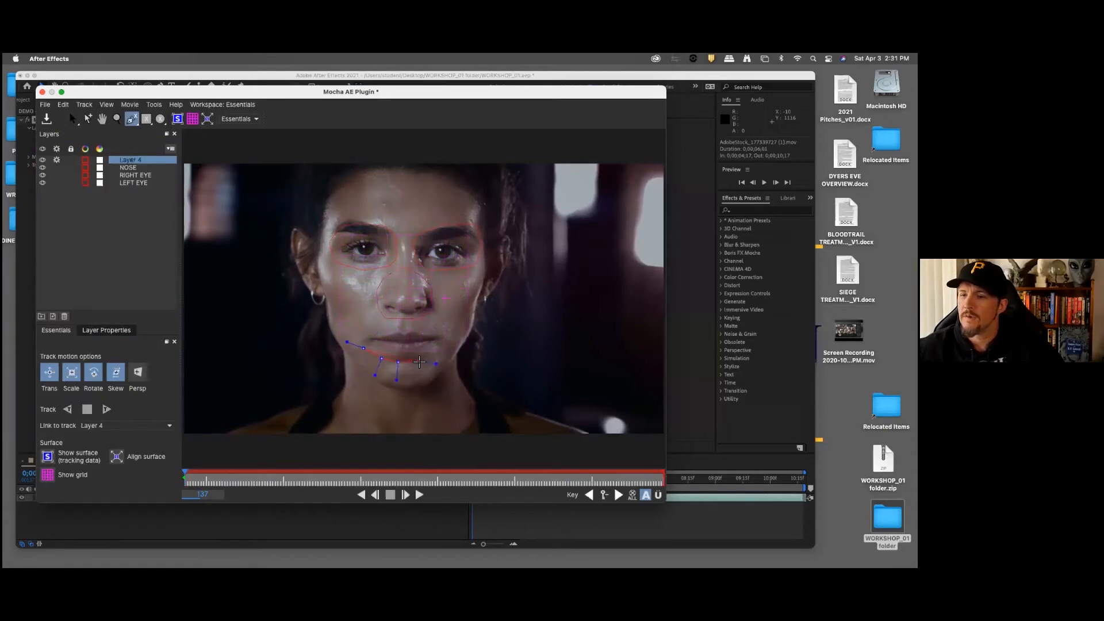
click(422, 361)
click(444, 348)
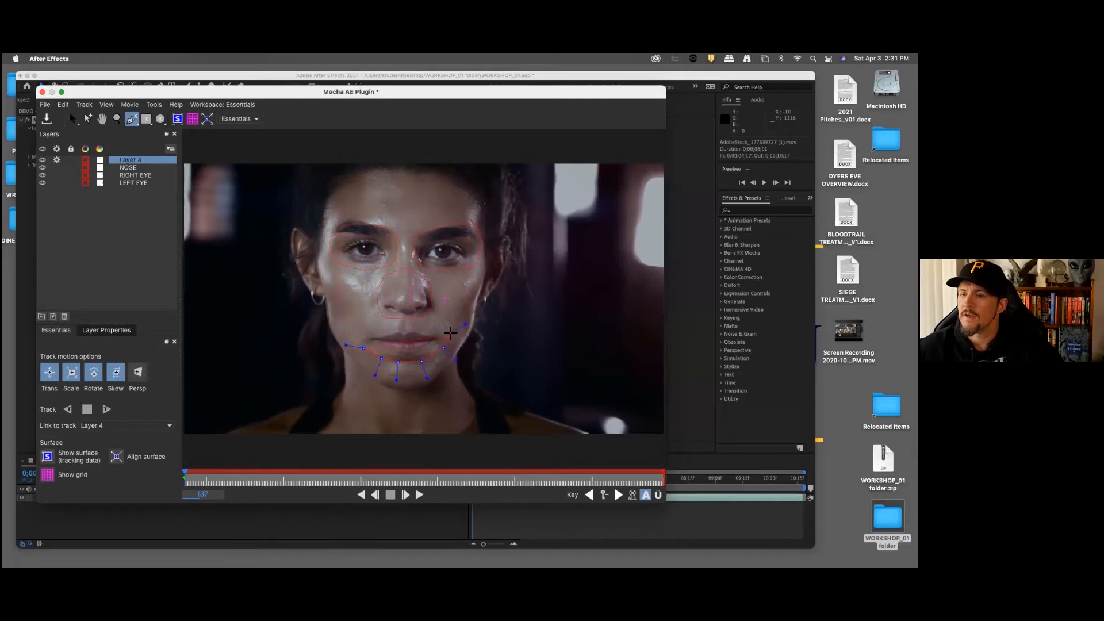
click(446, 327)
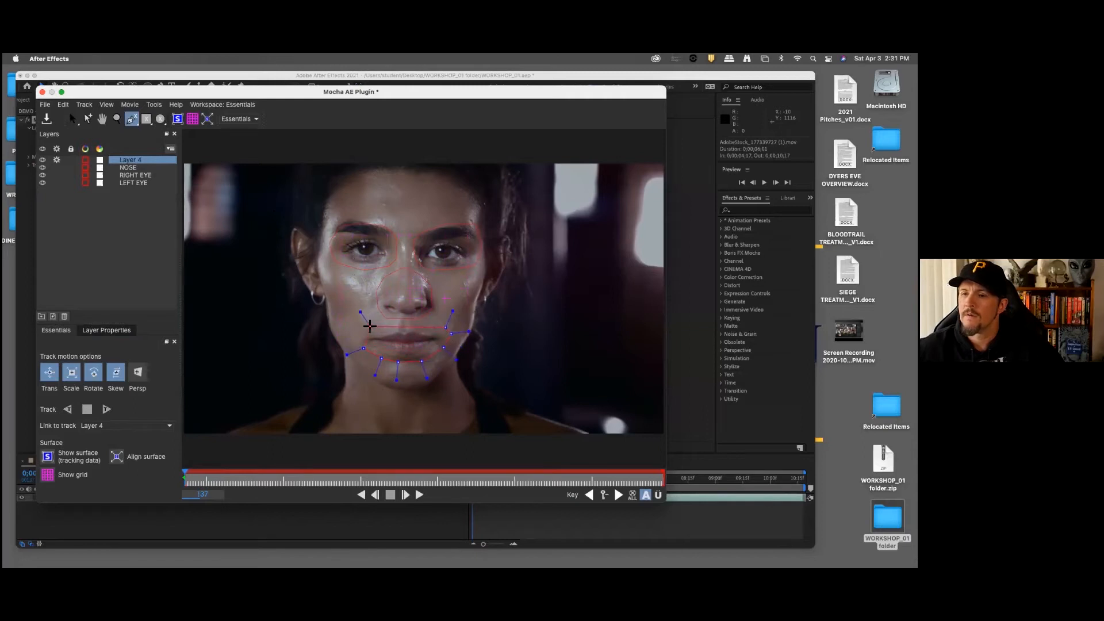
click(367, 329)
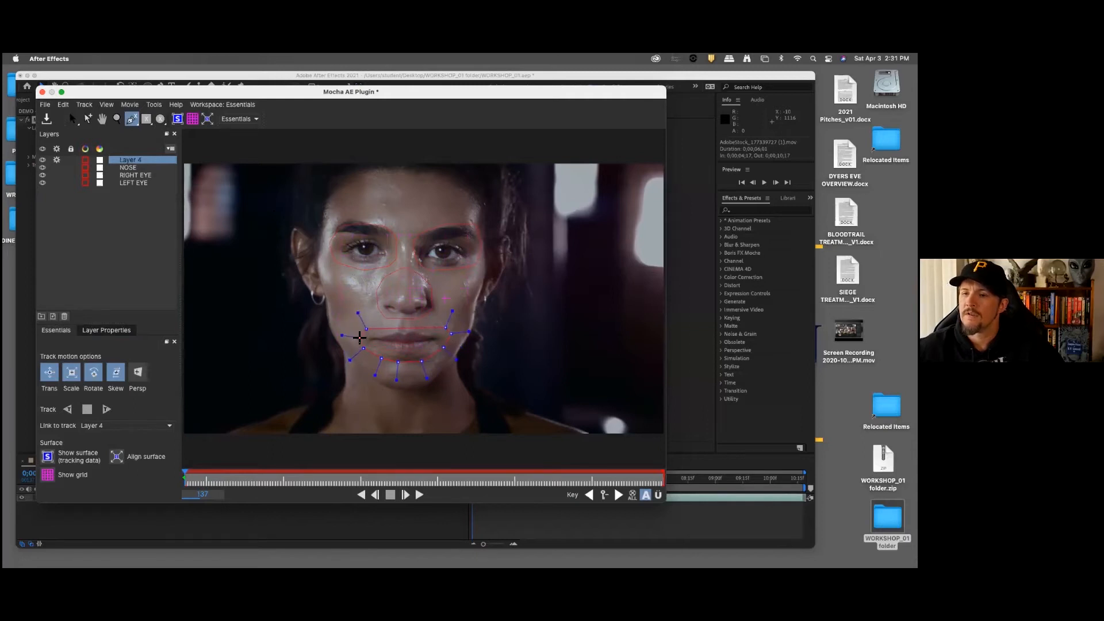
right_click(359, 338)
Step: Rename the new spline layer around the mouth to MOUTH
double_click(131, 160)
text(MOU)
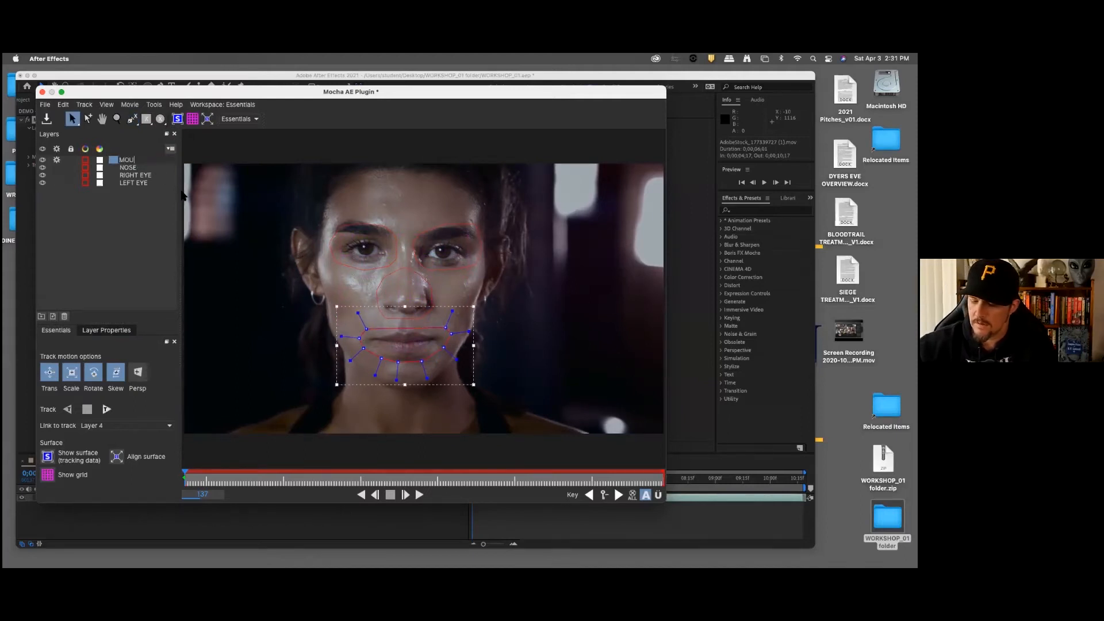
text(TH)
key(Return)
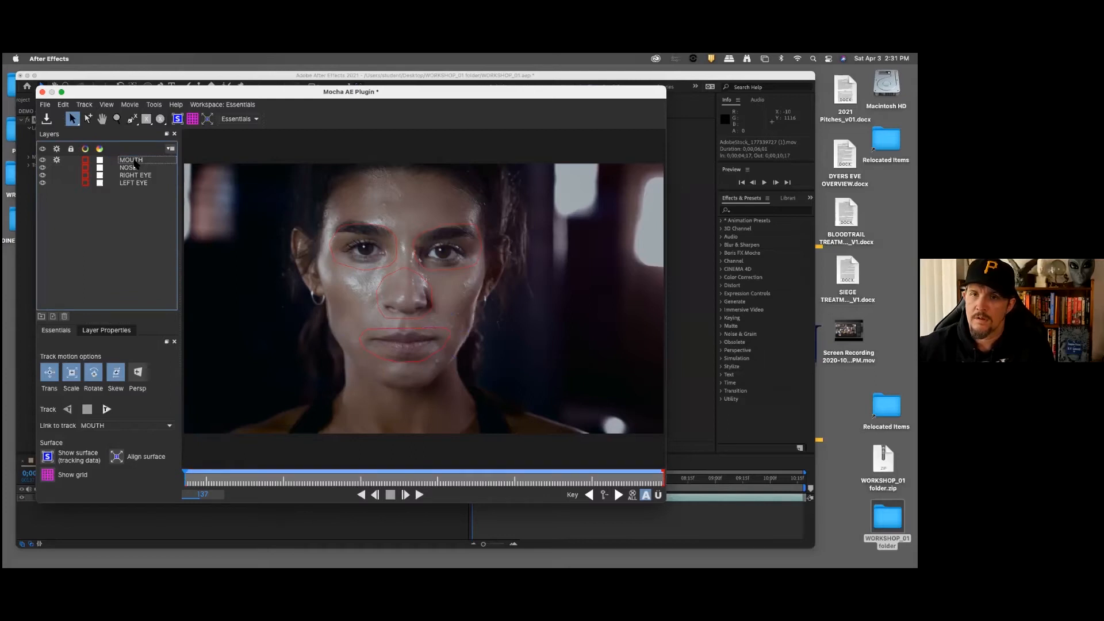
Step: Track the MOUTH layer forward through frame 317 and turn off the layer's tracking
click(106, 409)
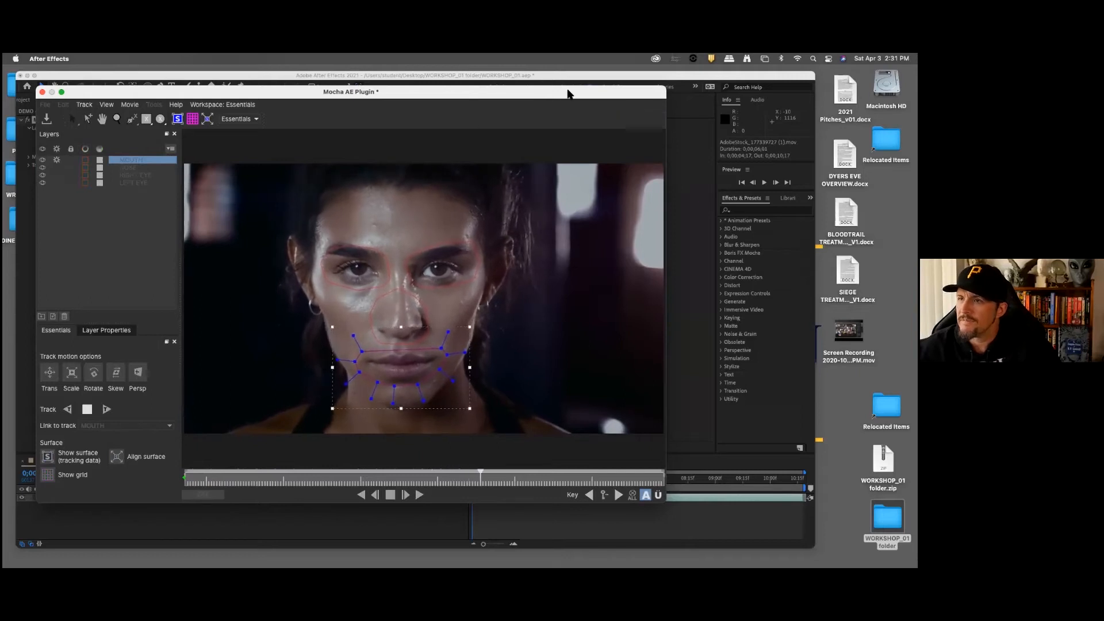
drag(566, 94, 562, 93)
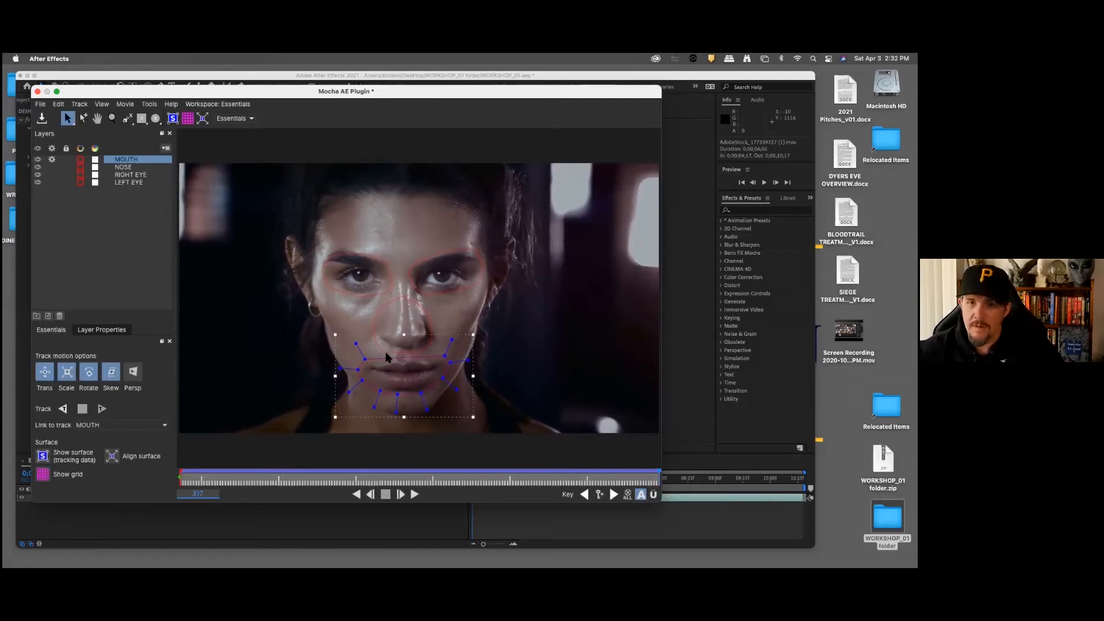
click(52, 160)
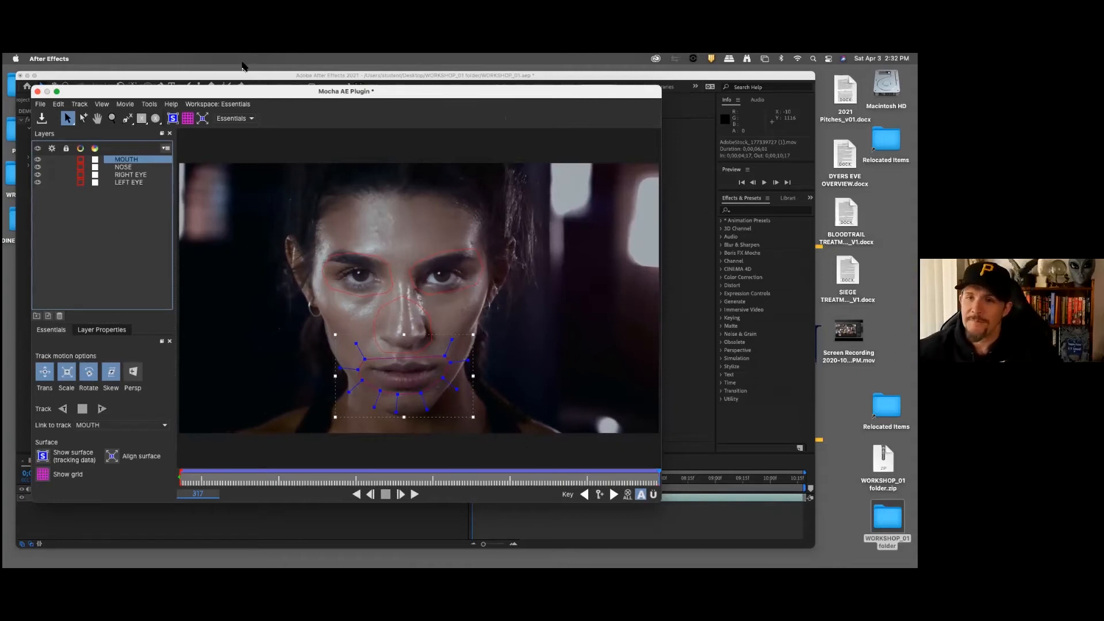
Step: Switch to the Classic workspace, enlarge the layer list to fit all four splines and select the LEFT EYE layer
click(229, 108)
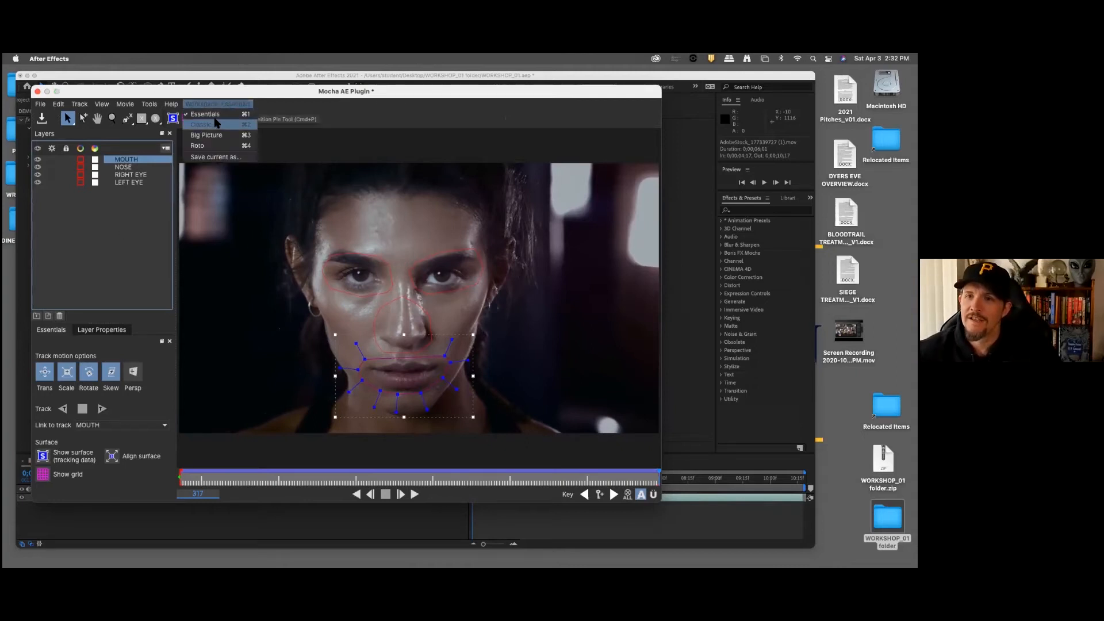
click(216, 122)
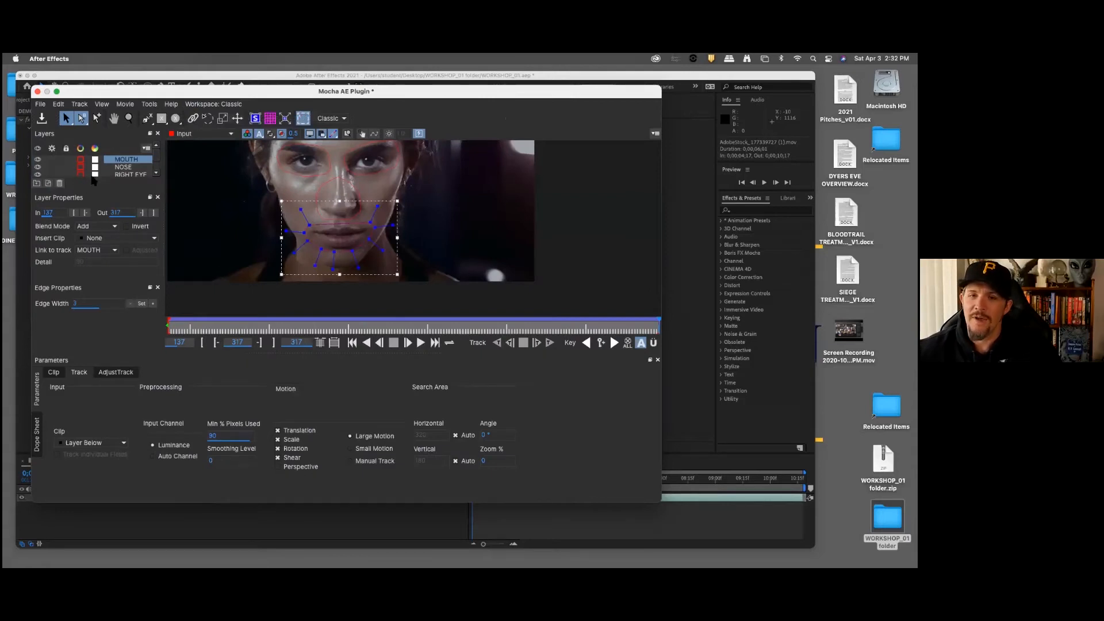
drag(90, 190, 89, 222)
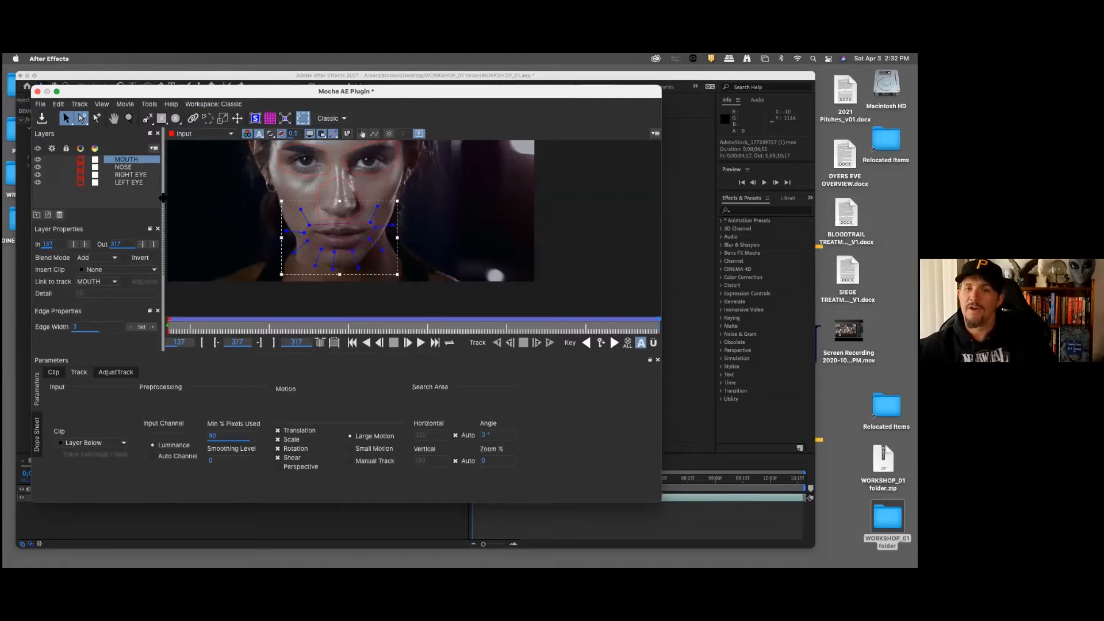
click(131, 166)
click(131, 174)
click(132, 183)
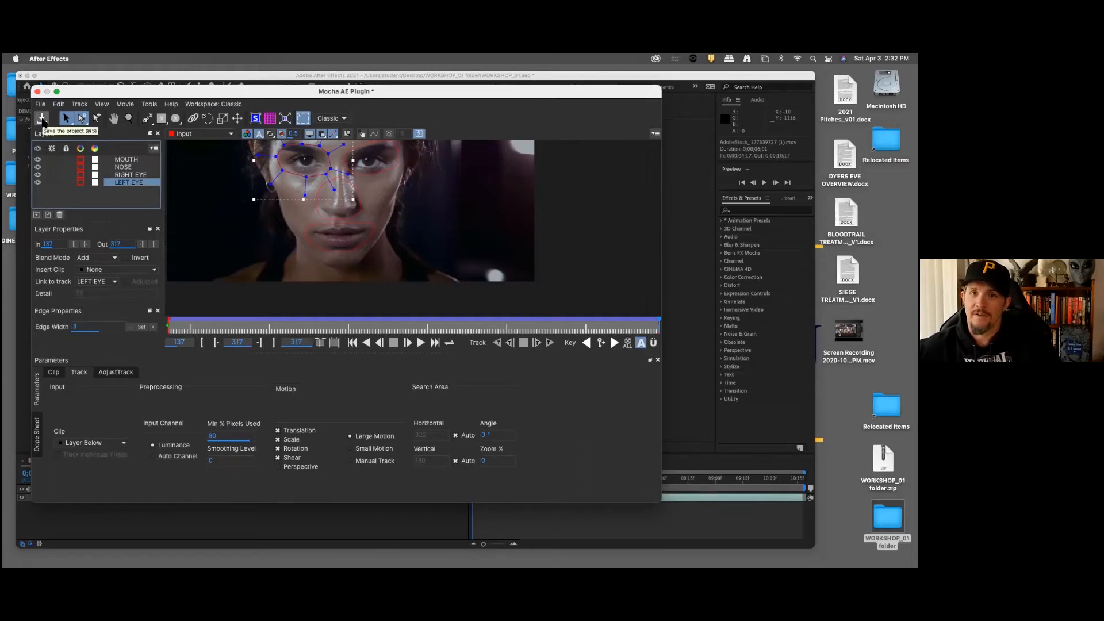
Step: Save and close the Mocha AE project, and expand the effect's Tracking Data settings in After Effects
click(42, 119)
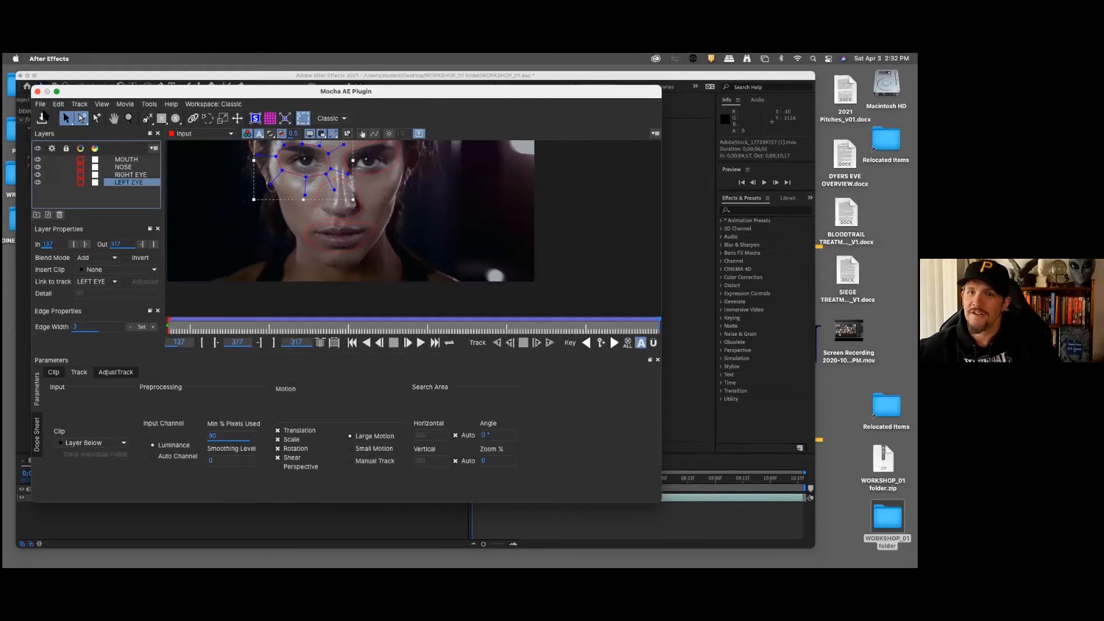
click(36, 92)
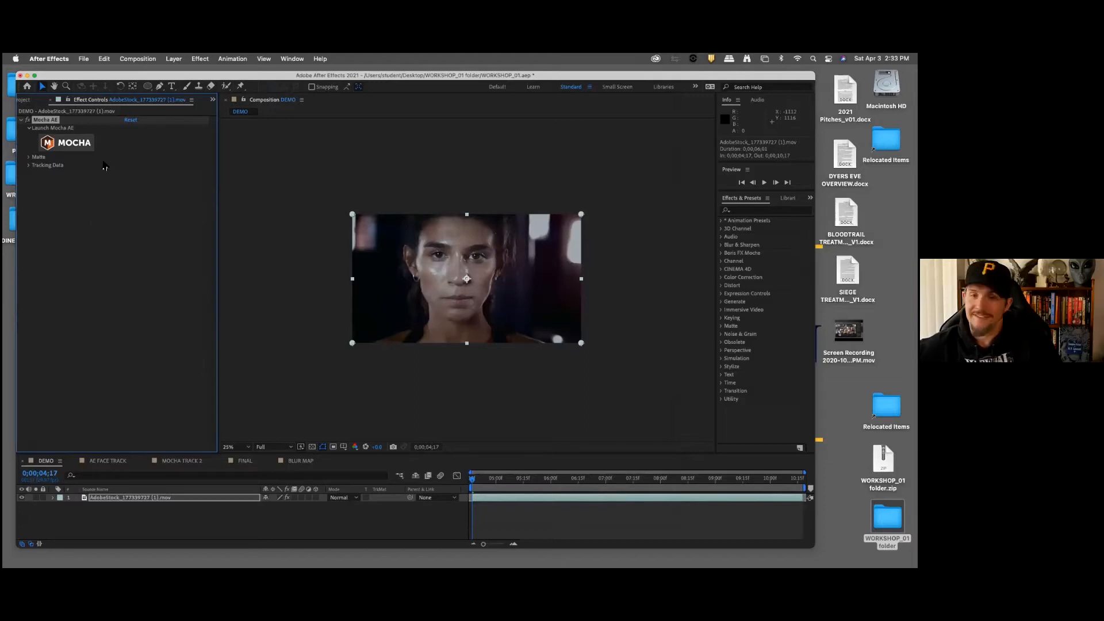
click(28, 165)
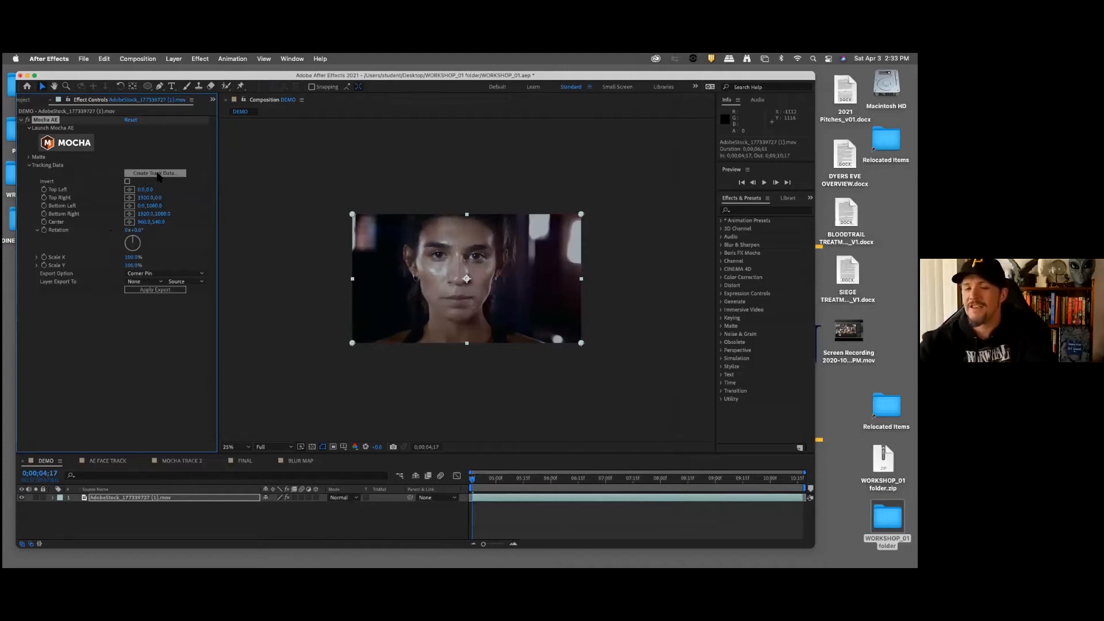
Step: Enlarge the timeline area and add a null object to the DEMO composition above the footage
click(167, 524)
click(166, 499)
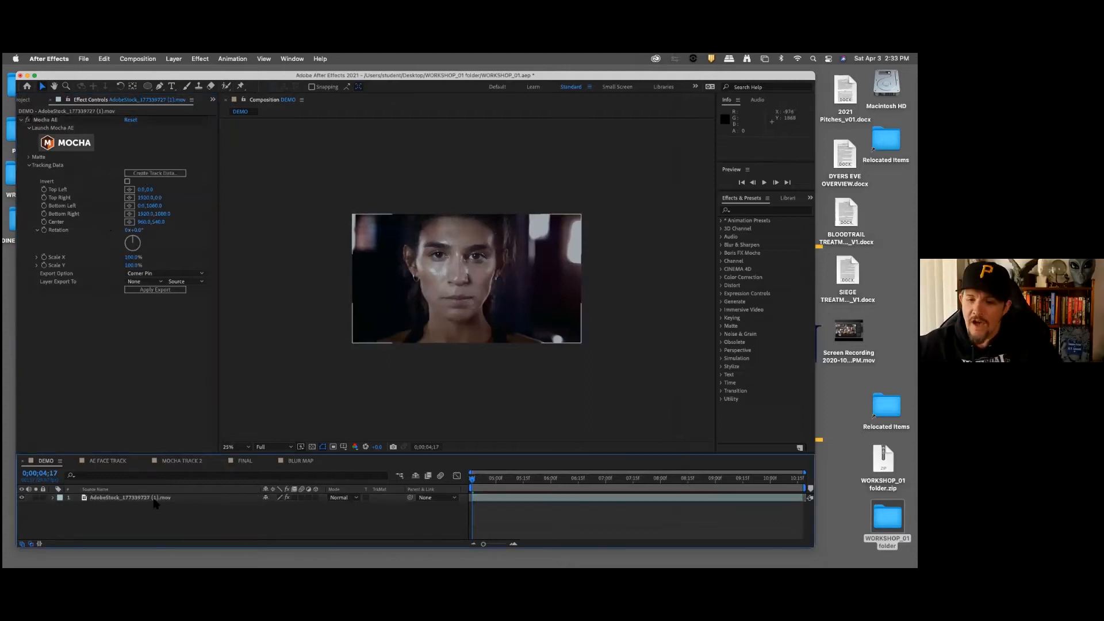
click(213, 519)
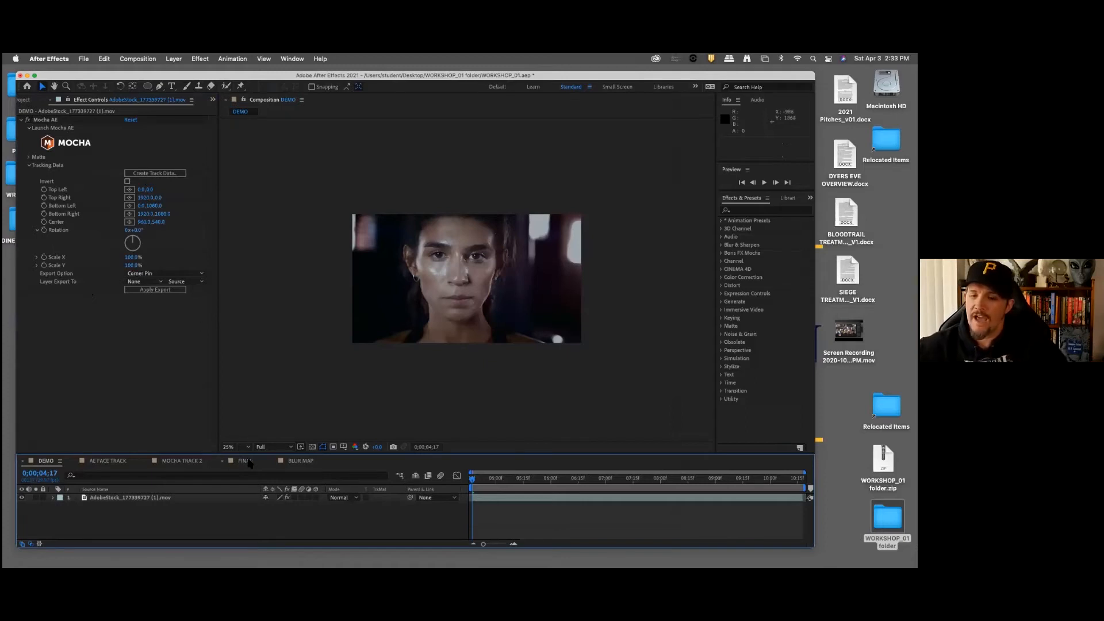
drag(249, 453, 260, 395)
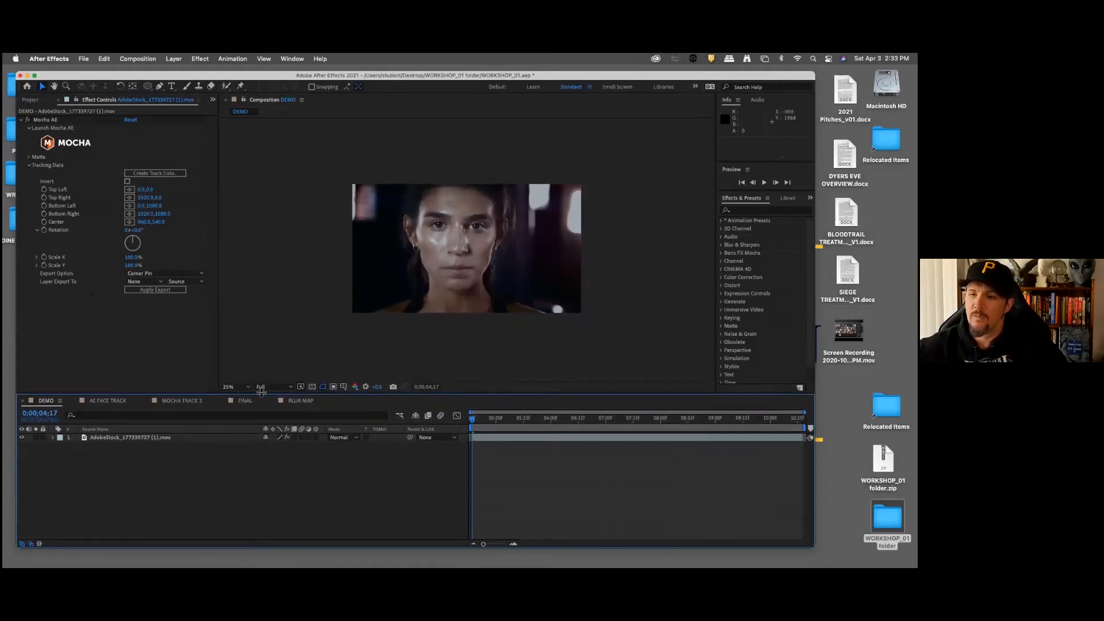
right_click(135, 488)
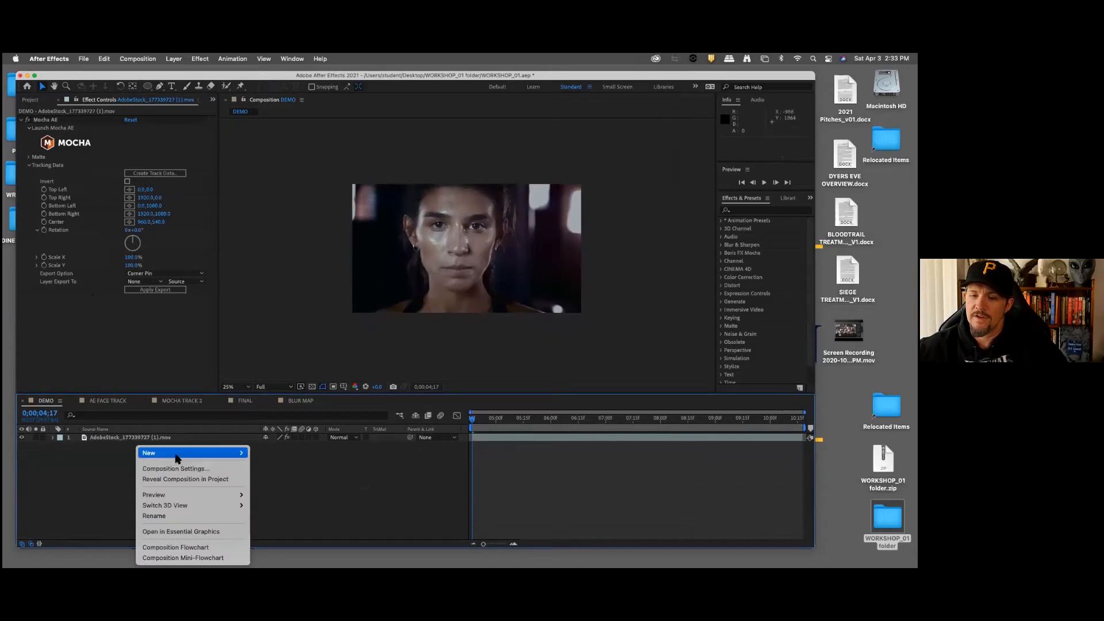
mouse_move(175, 458)
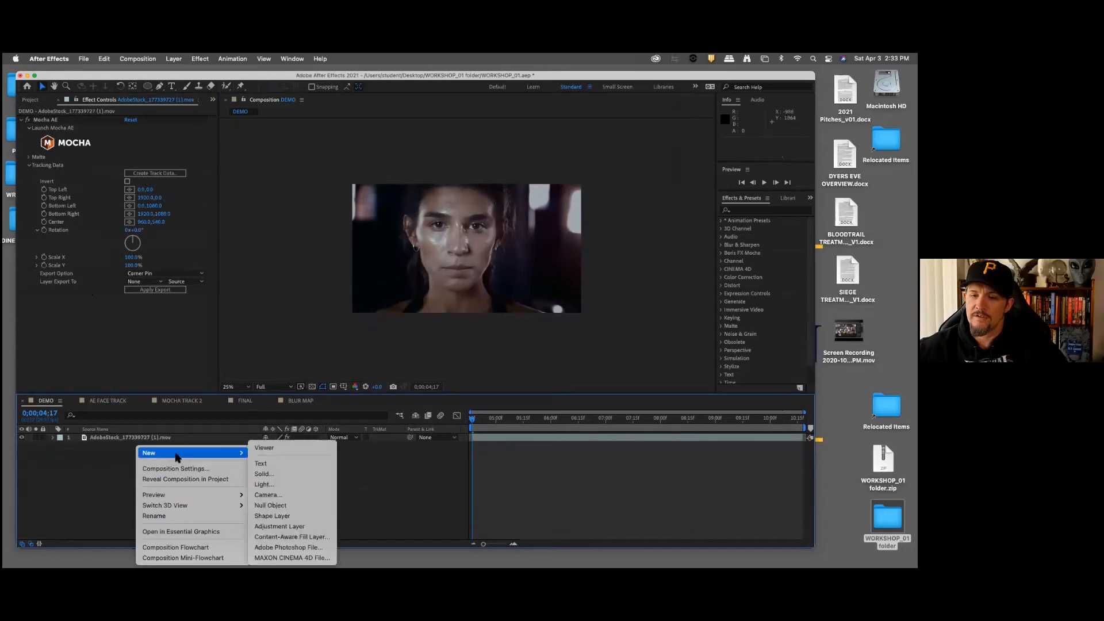
click(279, 505)
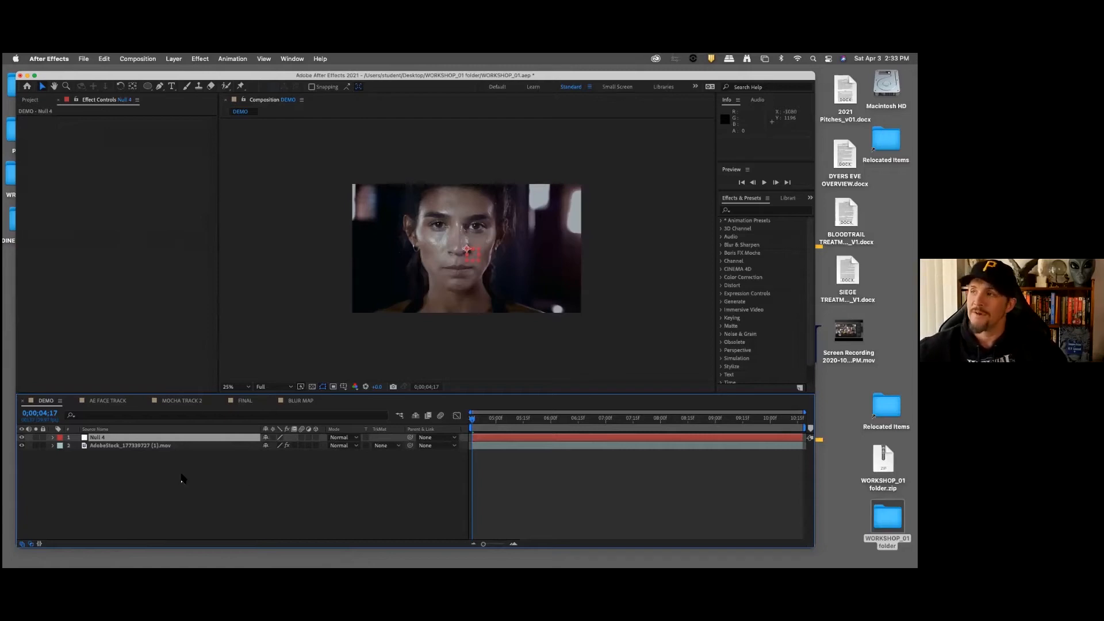
click(178, 60)
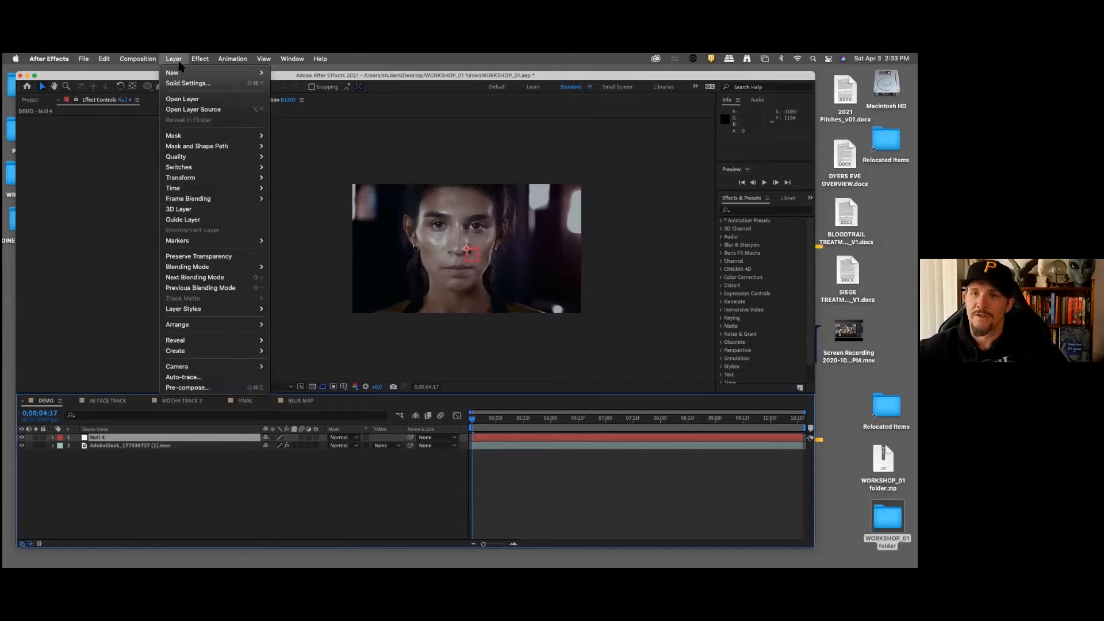
mouse_move(180, 73)
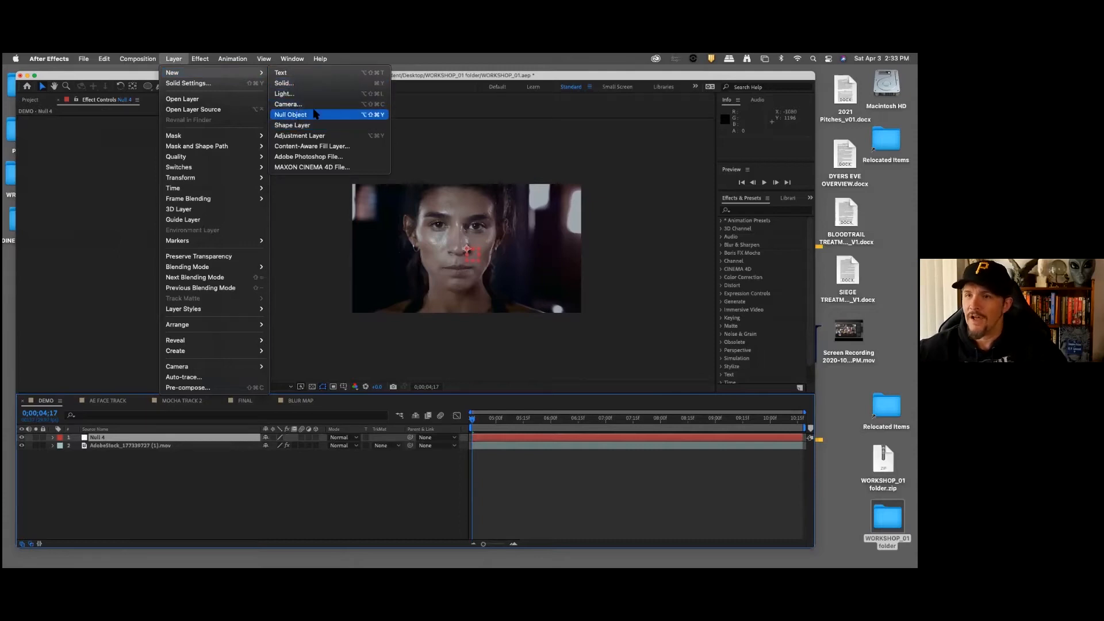
click(144, 486)
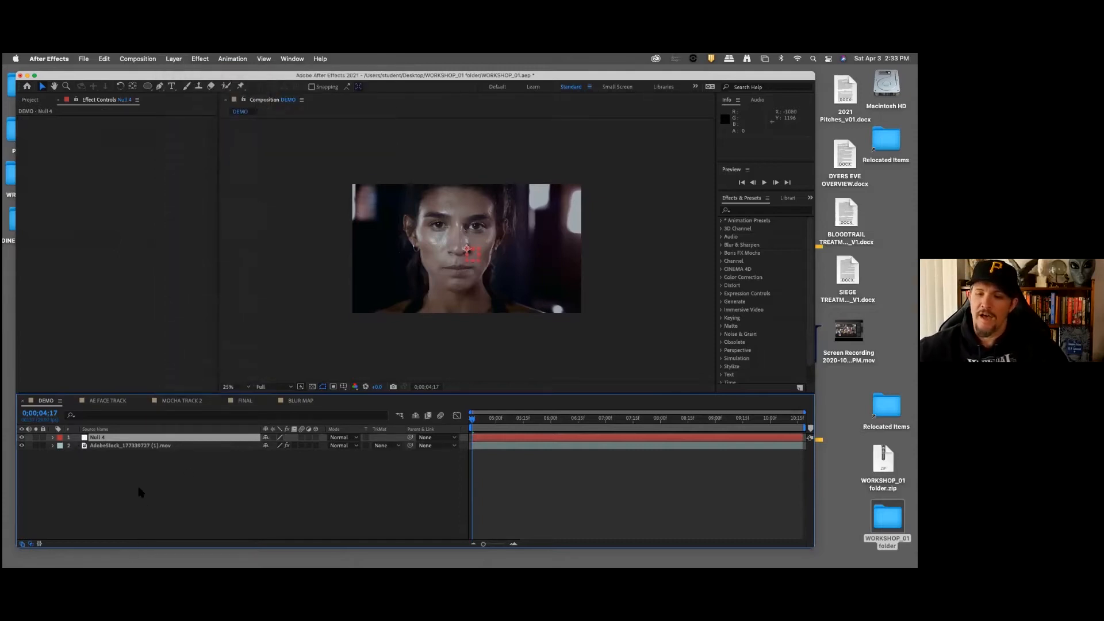
Step: Duplicate the null object twice to have three nulls above the footage
click(145, 501)
click(97, 437)
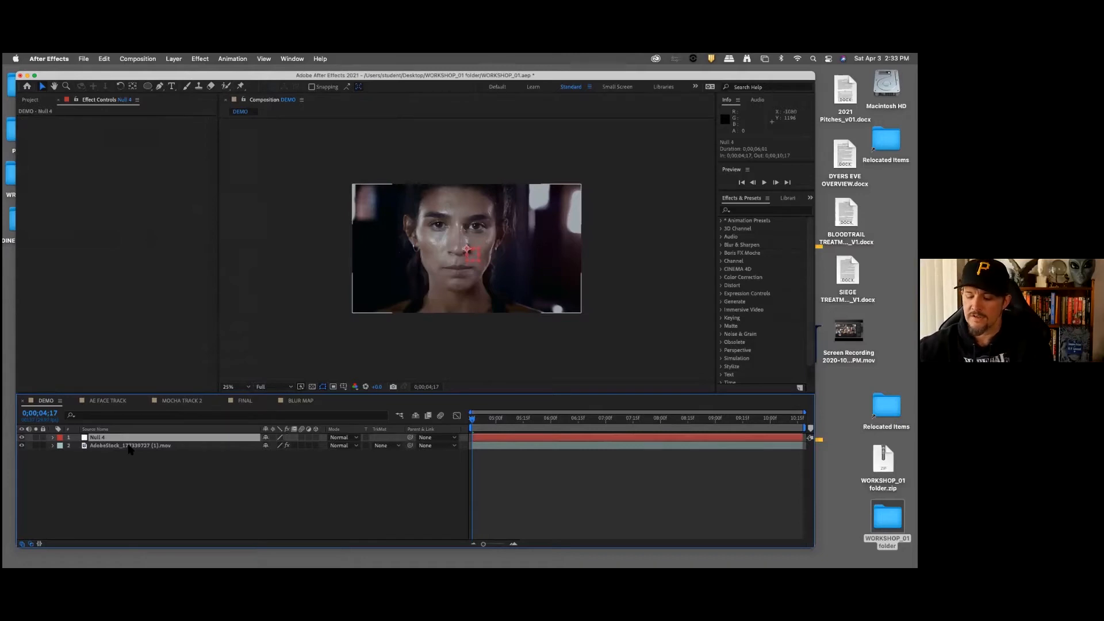
key(super+d)
key(super+d)
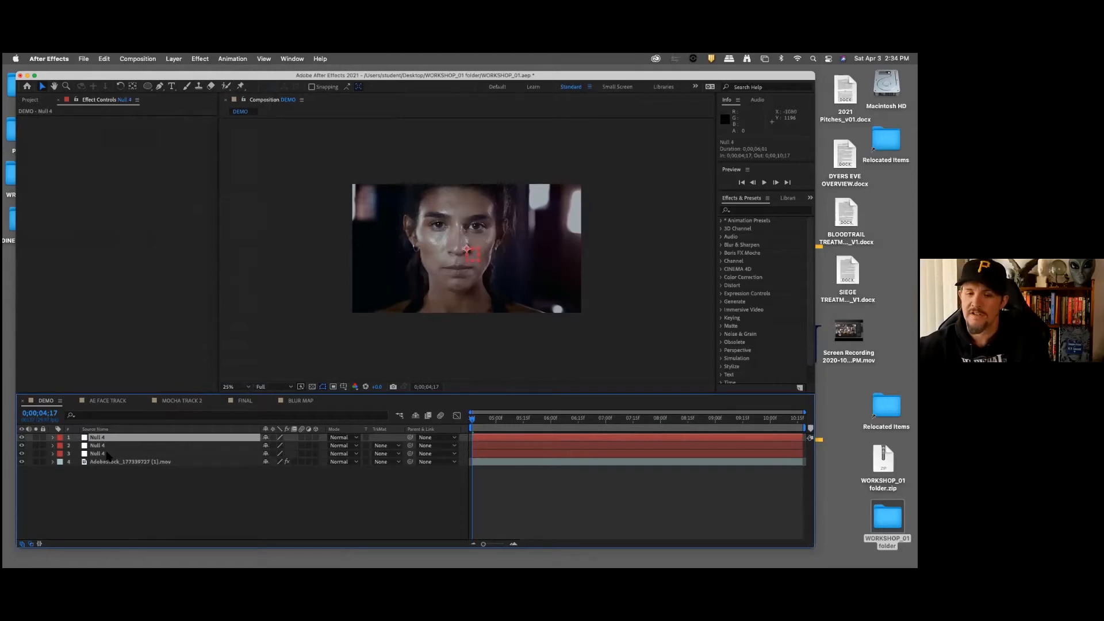
Step: Rename the topmost null layer to RIGHT EYE TRACK
click(125, 482)
click(106, 438)
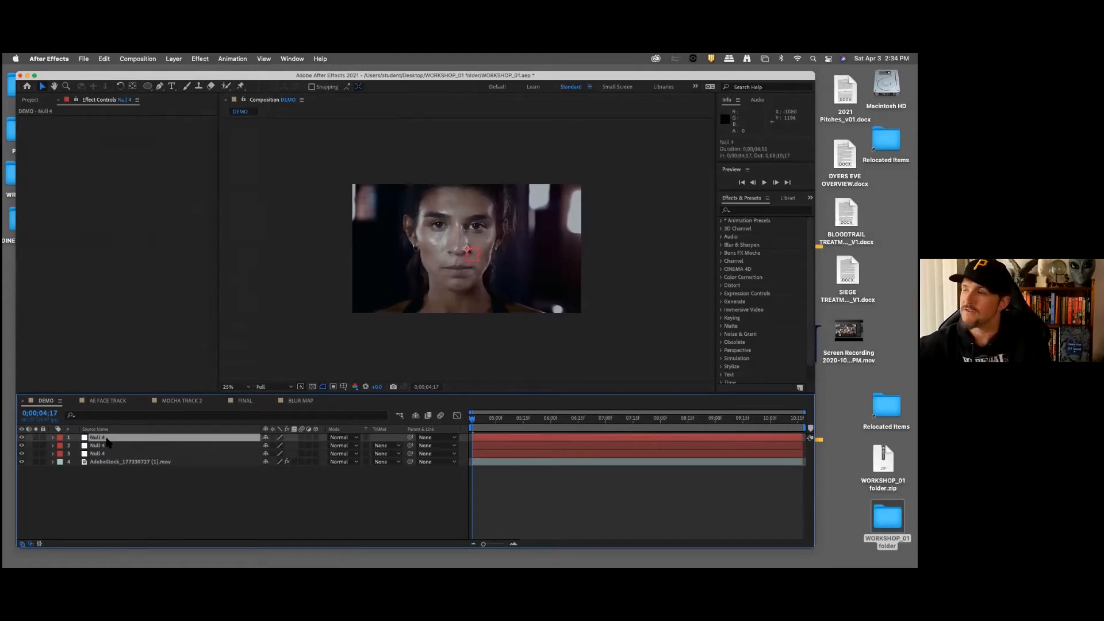
key(Return)
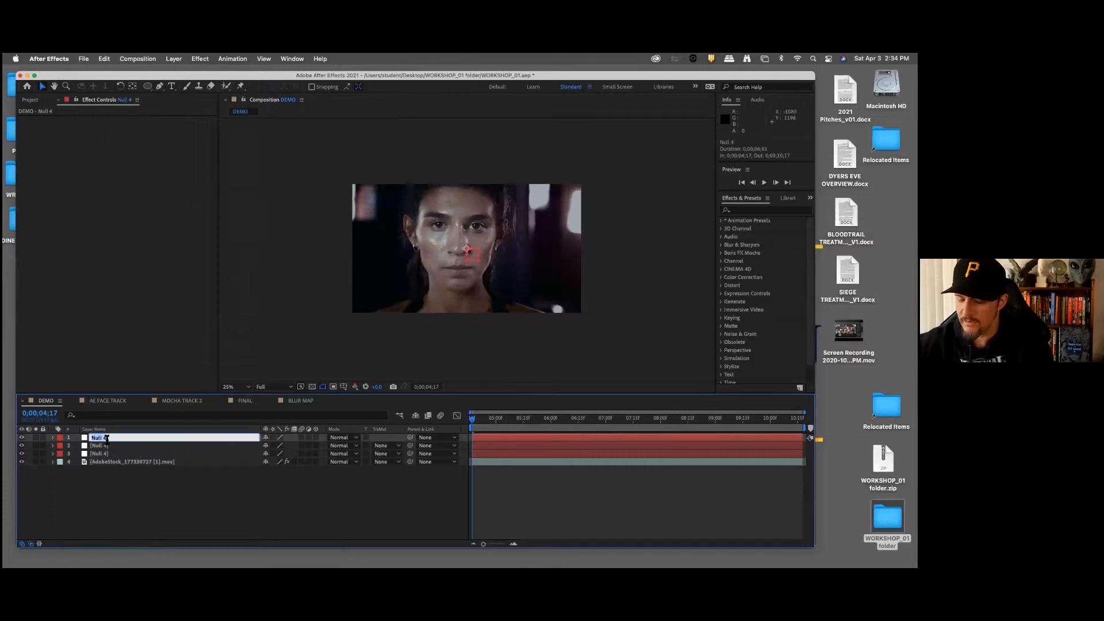
text(RIGHT EYE TRACK)
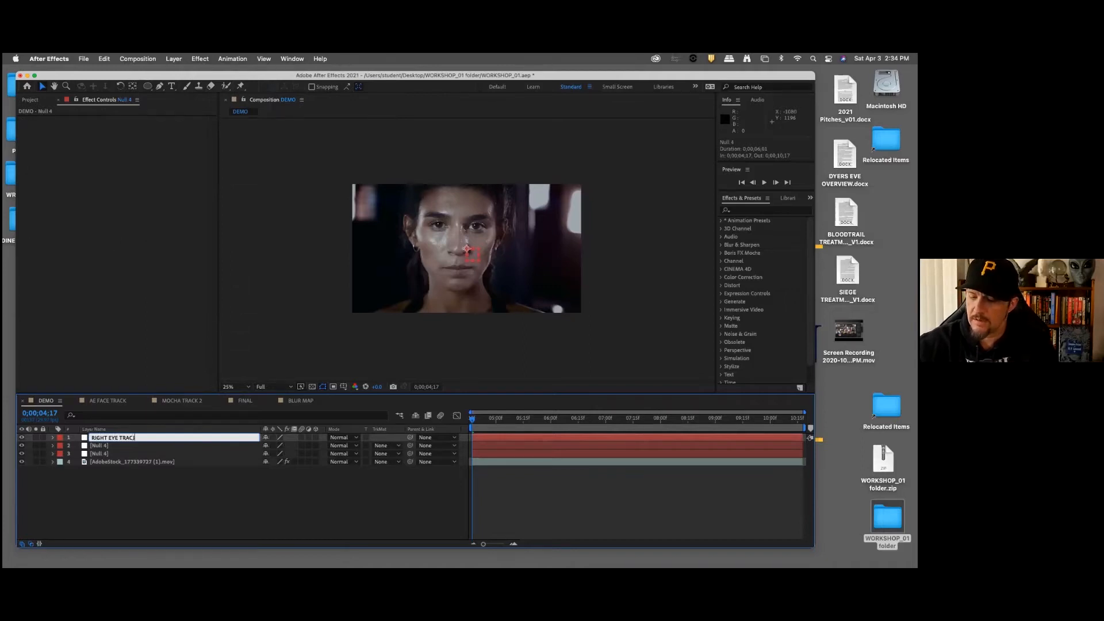
click(106, 481)
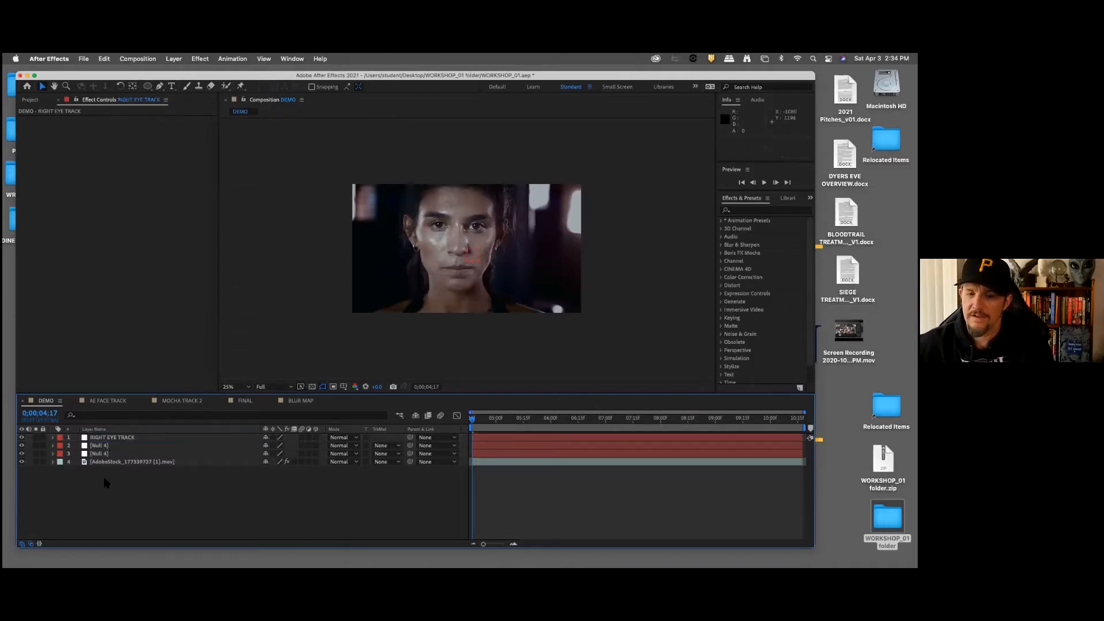
Step: Rename the second null layer to LEFT EYE TRACK
click(99, 446)
key(Return)
text(LEFT EYE TRACK)
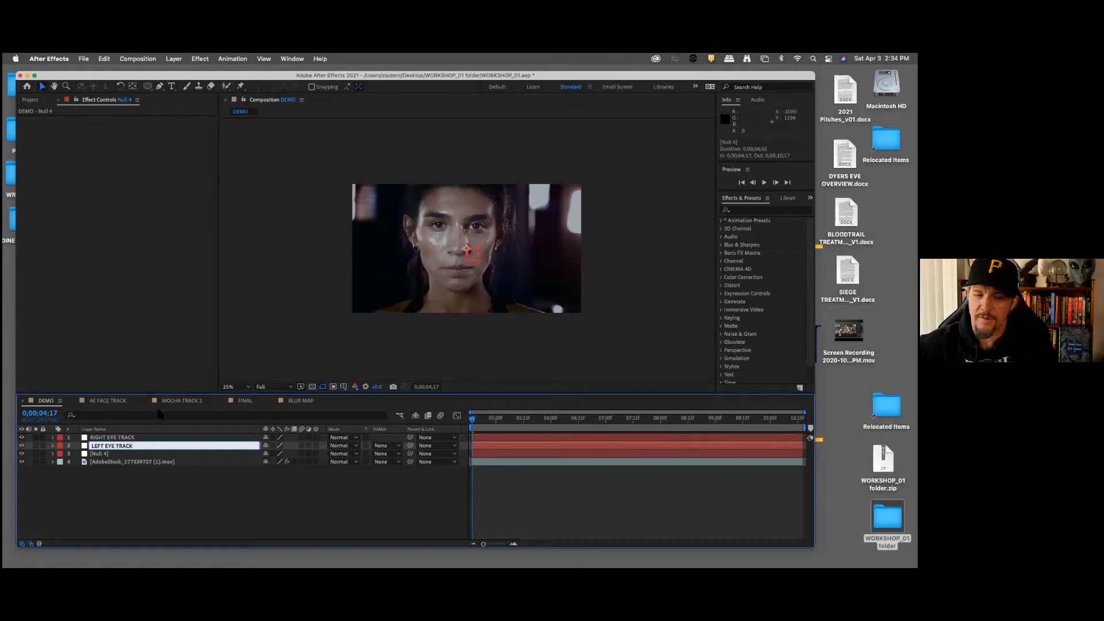
click(141, 513)
Step: Rename the third null layer to NOSE TRACK
click(102, 454)
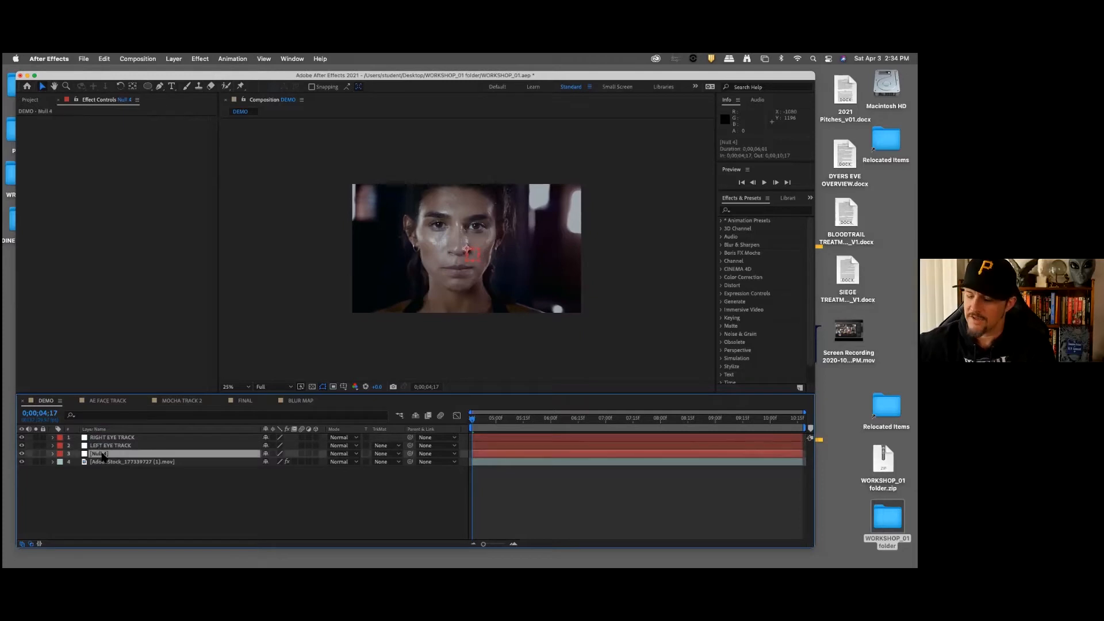
key(Return)
text(NOSE TRACK)
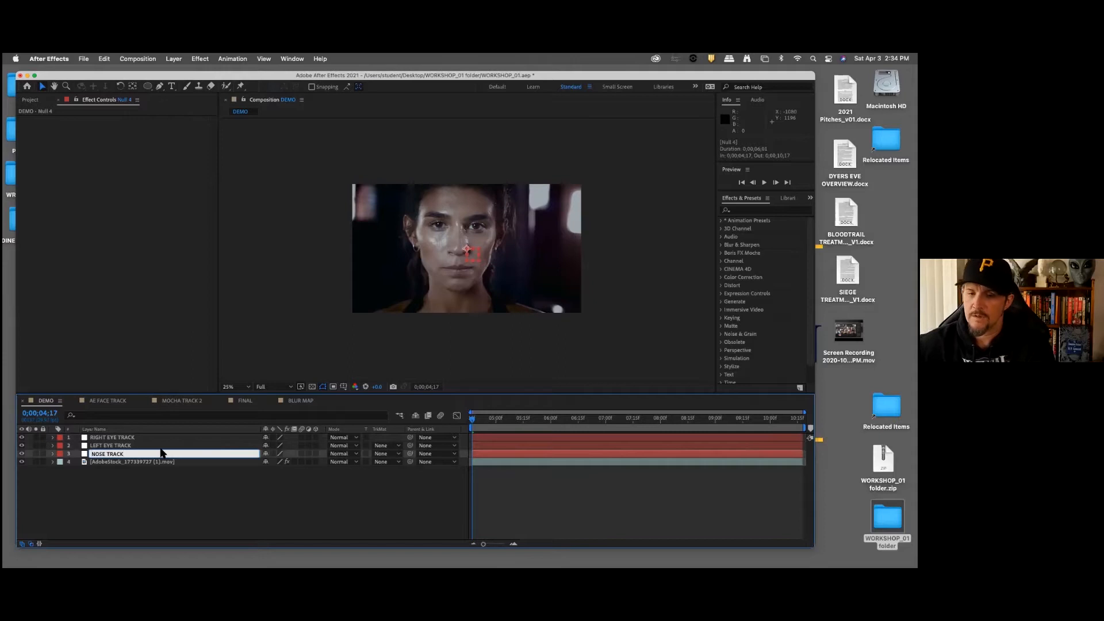
click(170, 501)
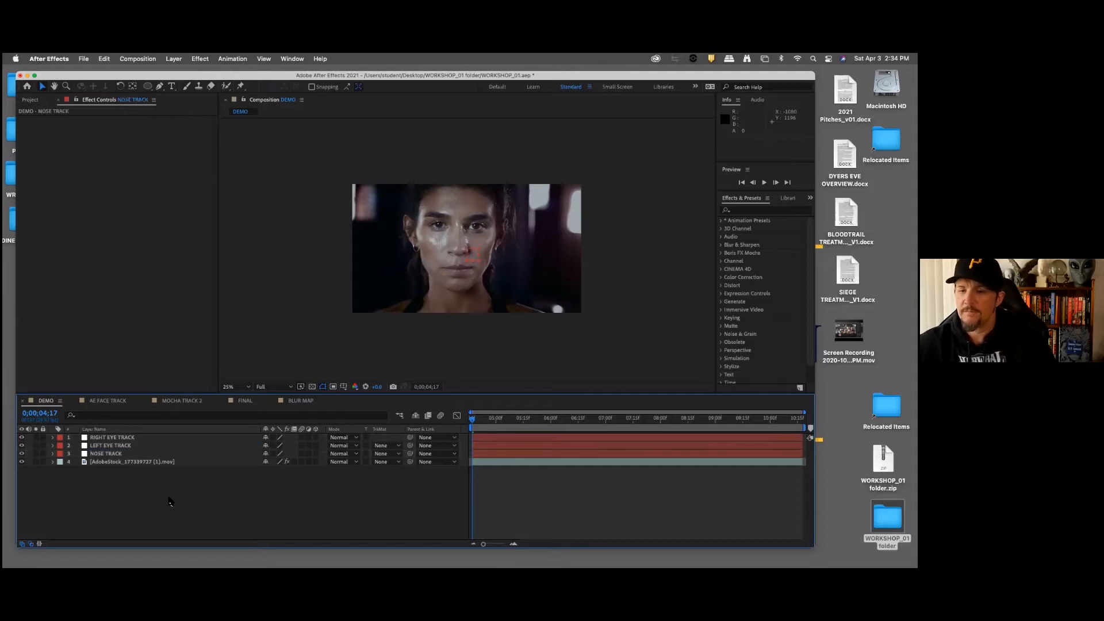
Step: Create track data in the footage layer's Mocha AE effect from the NOSE tracking layer
click(141, 463)
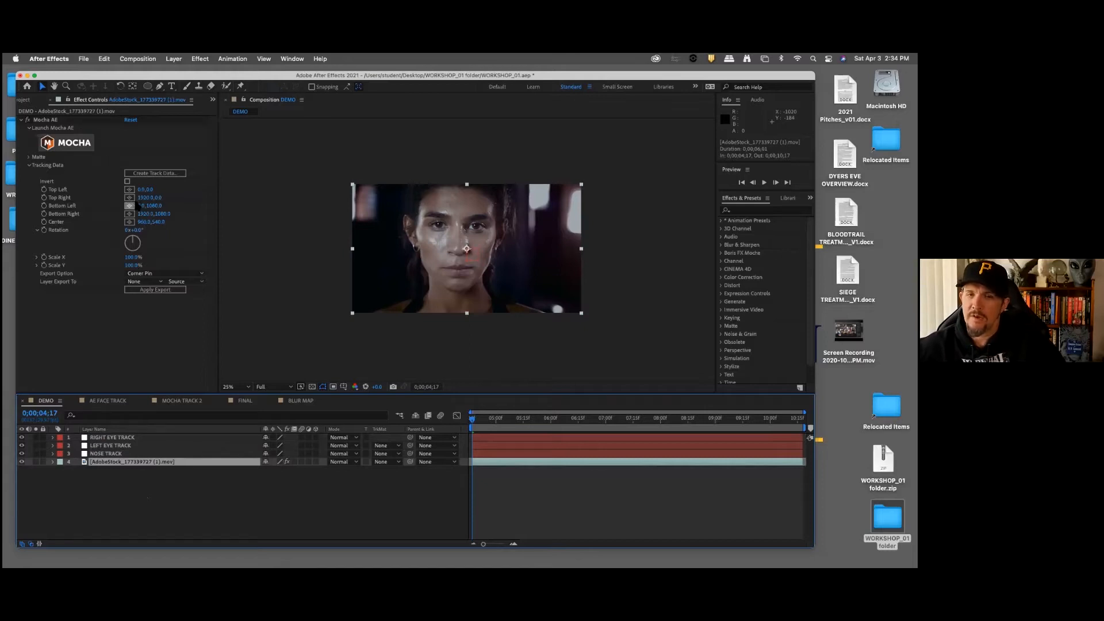
click(164, 173)
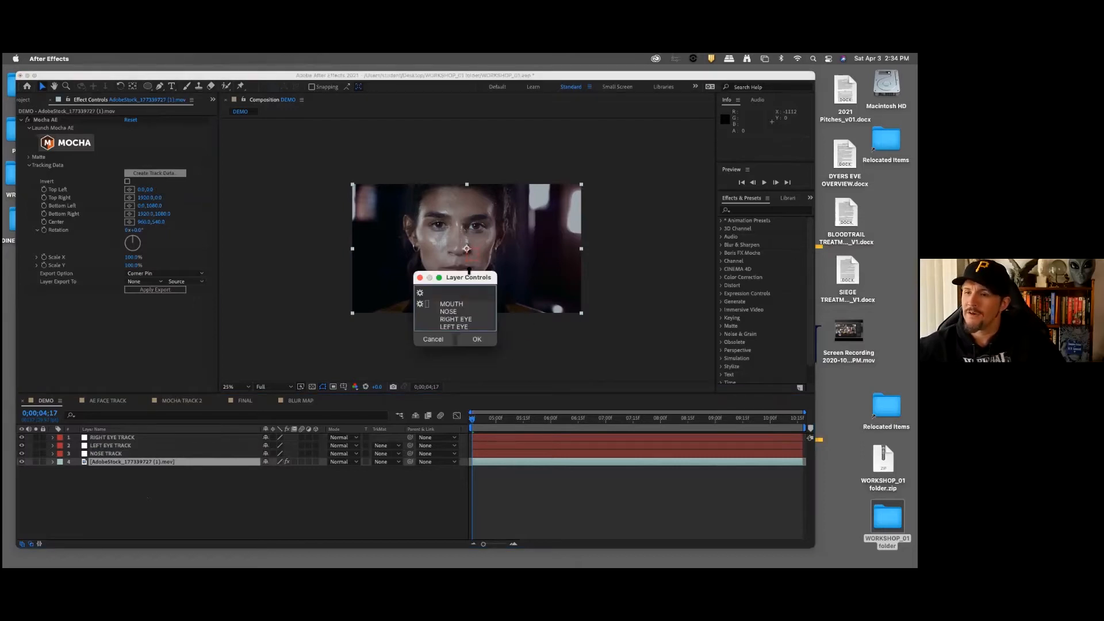
drag(469, 270, 468, 243)
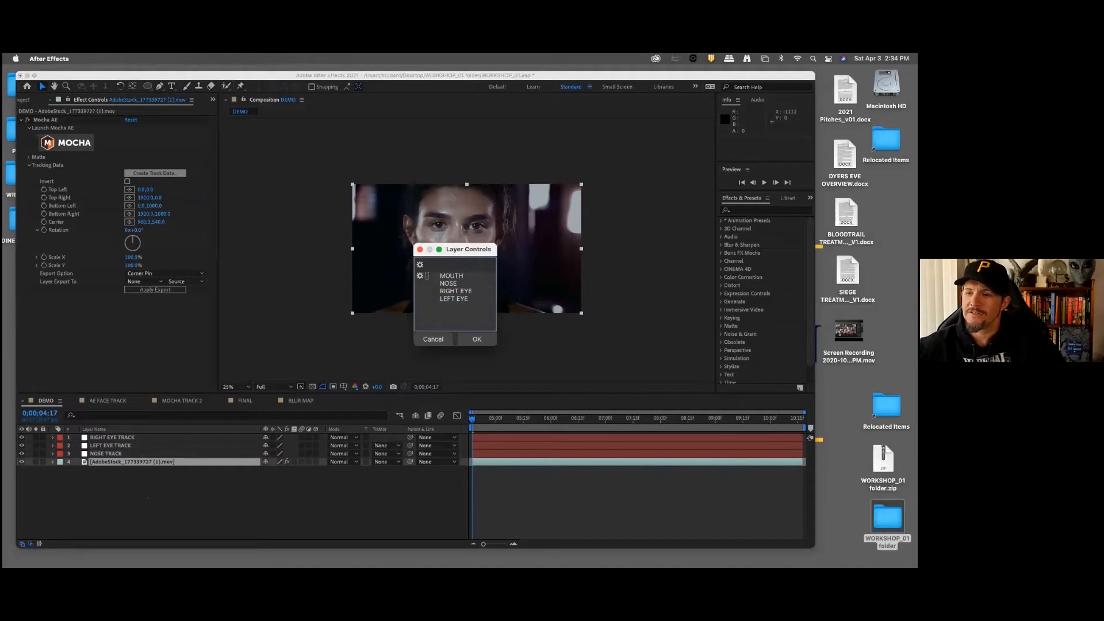
click(447, 284)
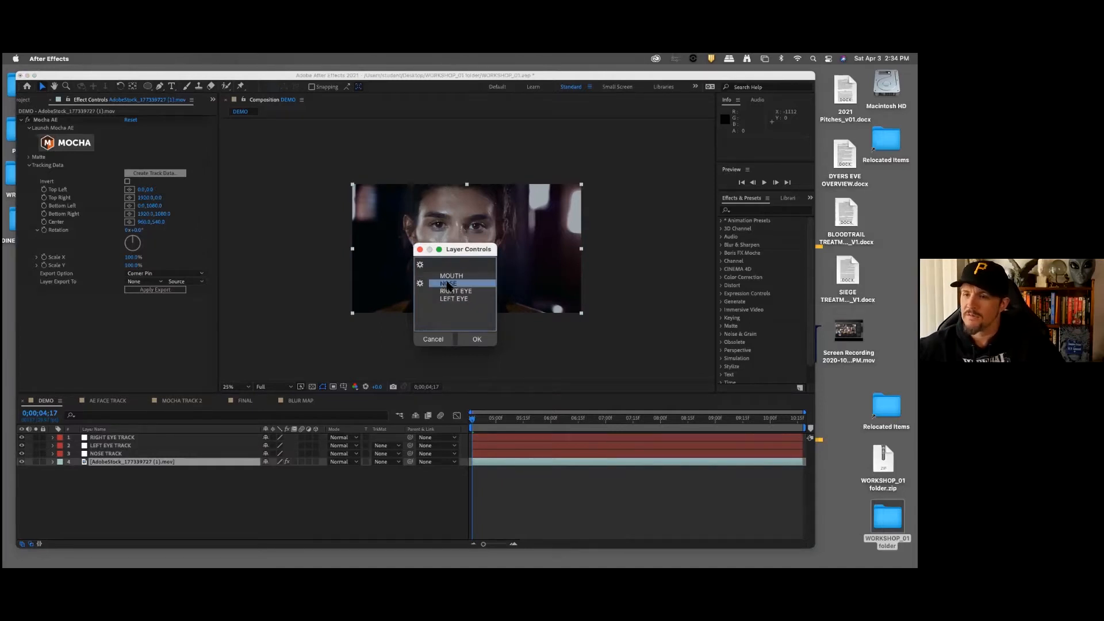
click(474, 338)
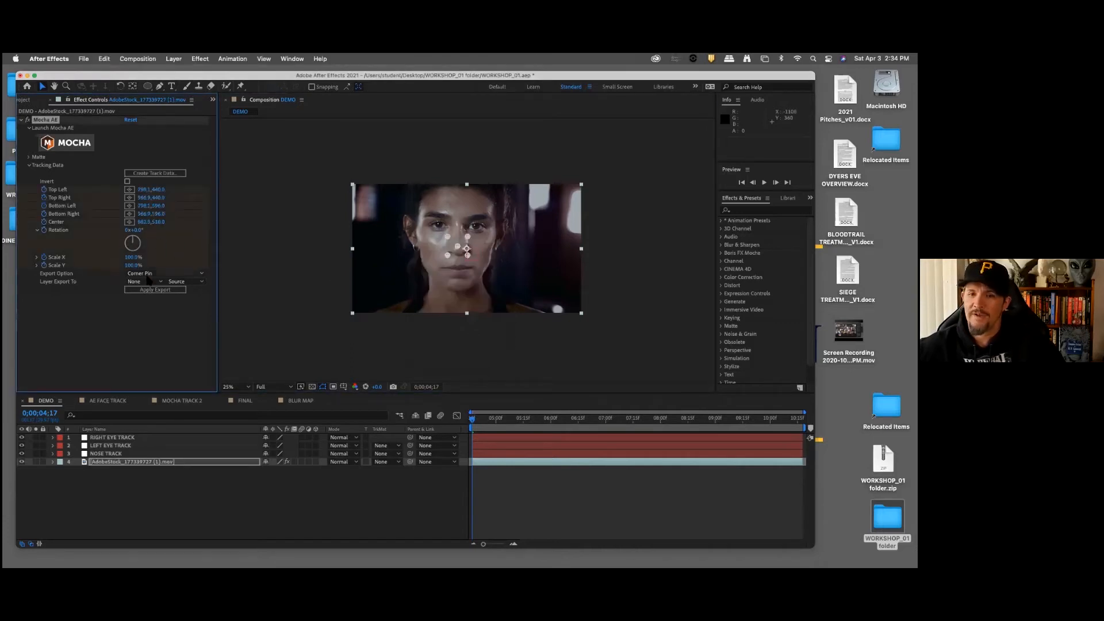
Step: Set the export option to Transform and apply the nose track data to the NOSE TRACK null
click(178, 273)
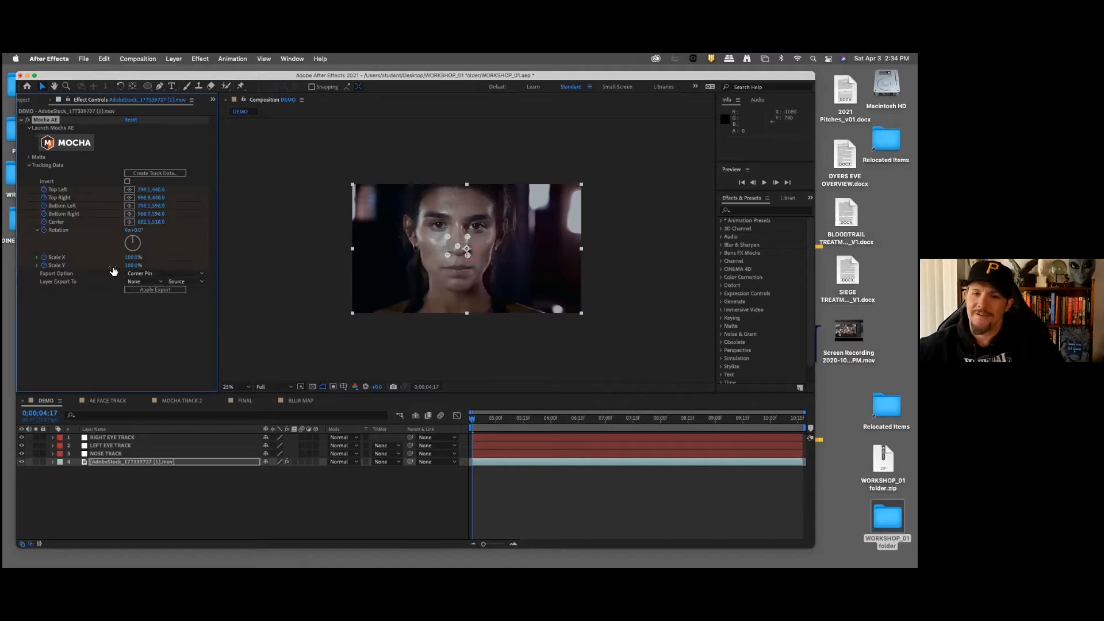
click(167, 272)
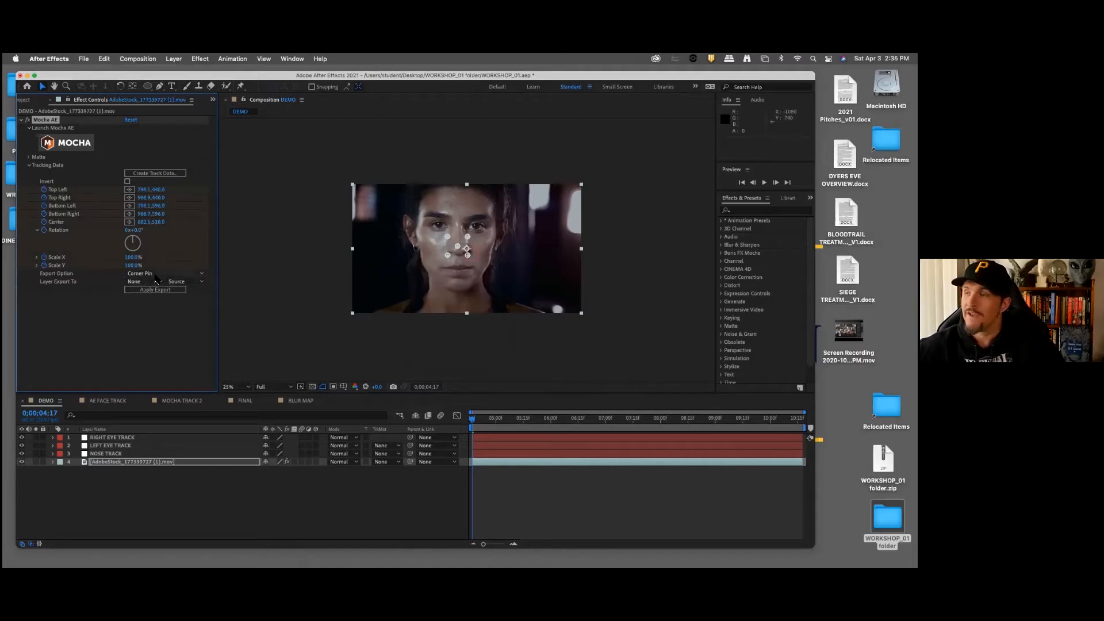
click(157, 276)
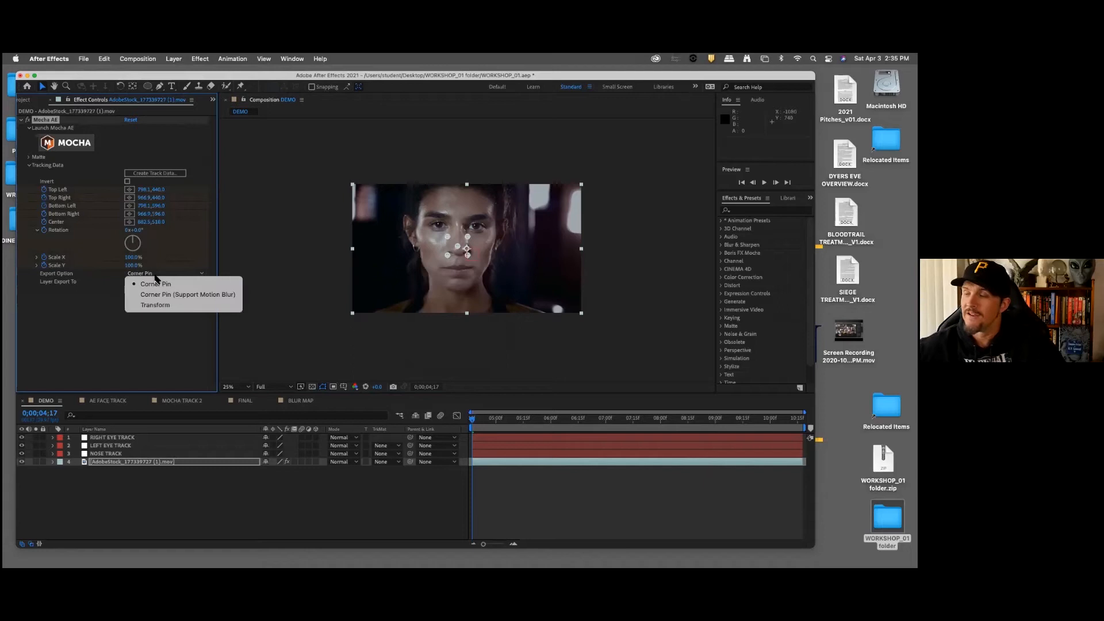
click(161, 305)
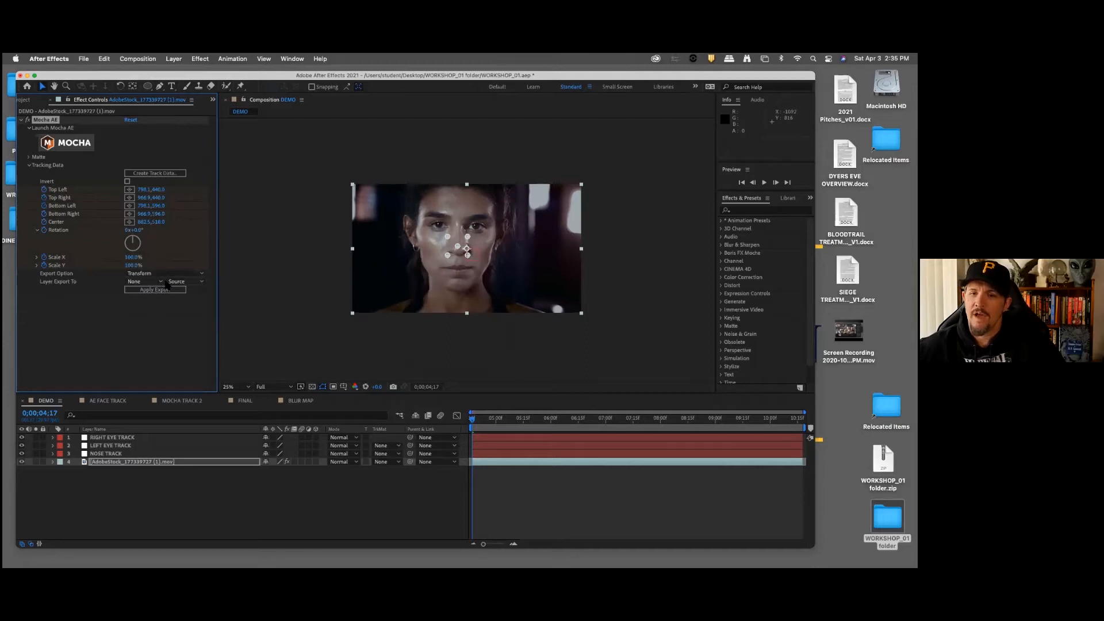
click(149, 283)
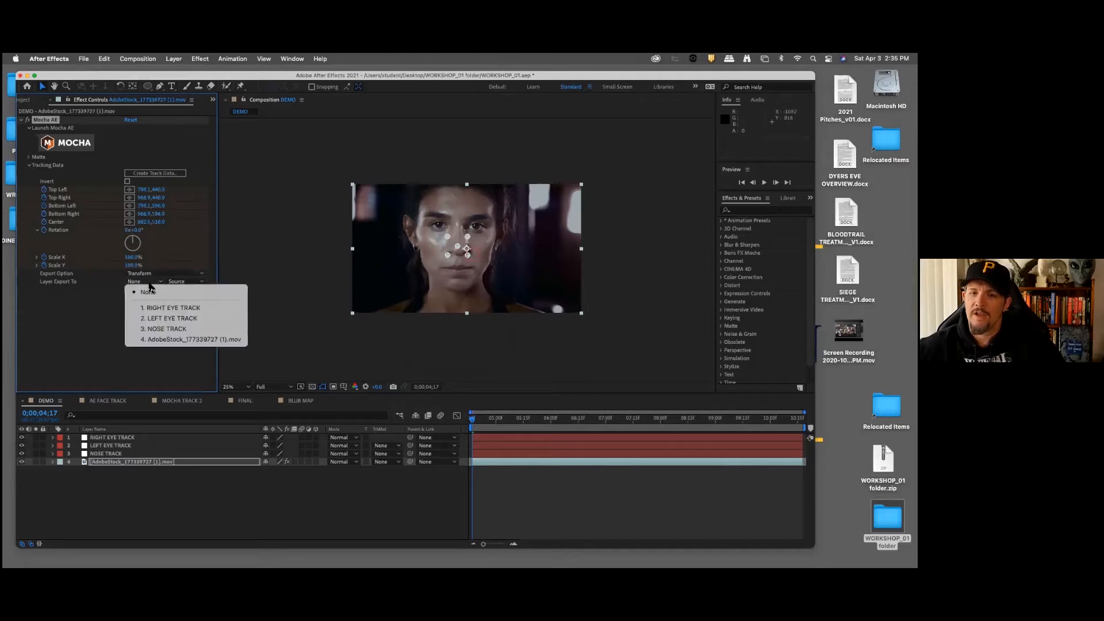
click(172, 328)
click(152, 291)
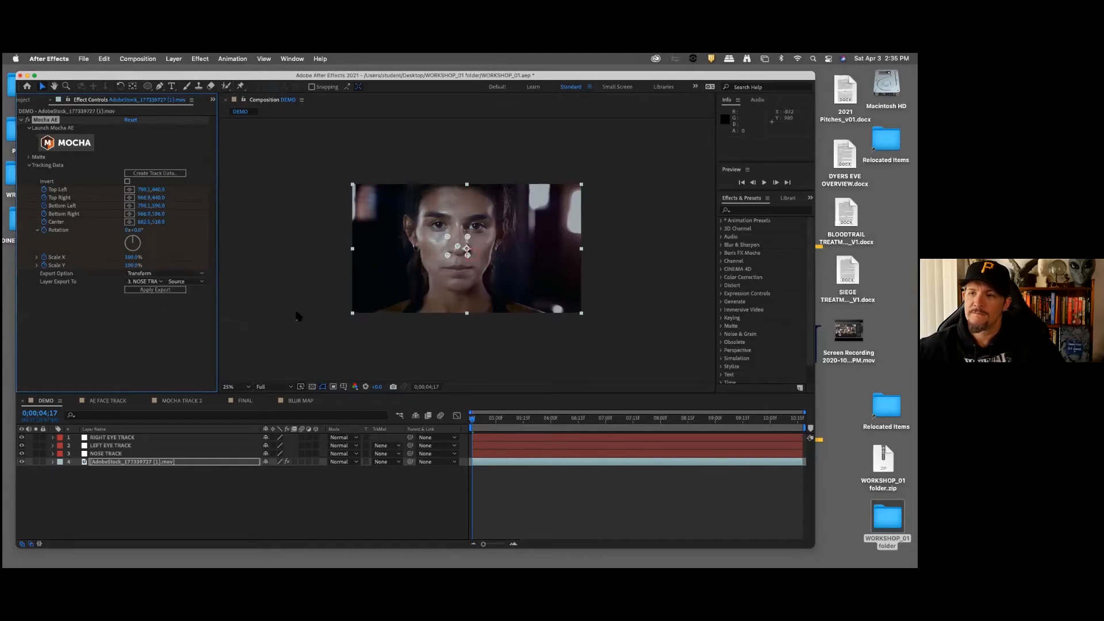
Step: Scrub through the footage to check how the NOSE TRACK null follows the nose, and compare it with the eye nulls
click(107, 454)
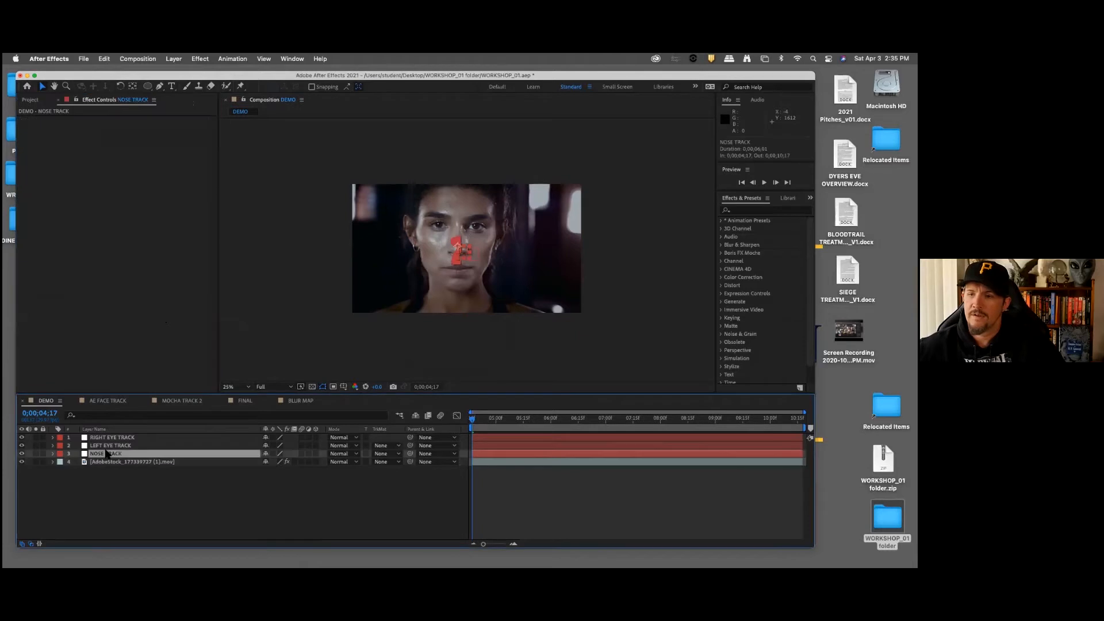
key(comma)
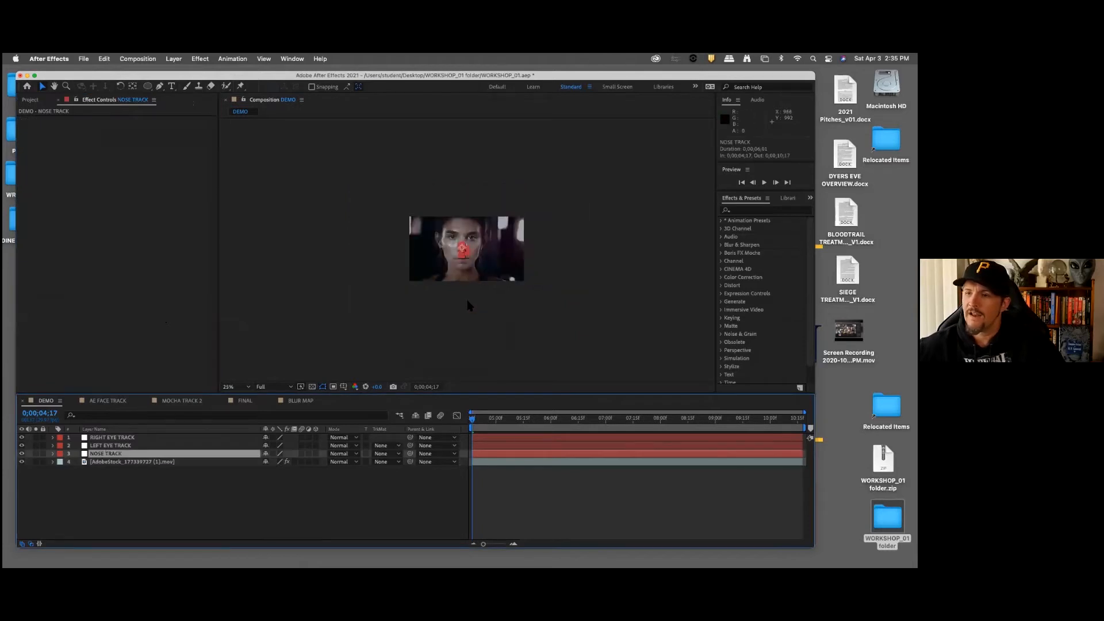
key(period)
drag(473, 424, 602, 429)
drag(494, 425, 458, 428)
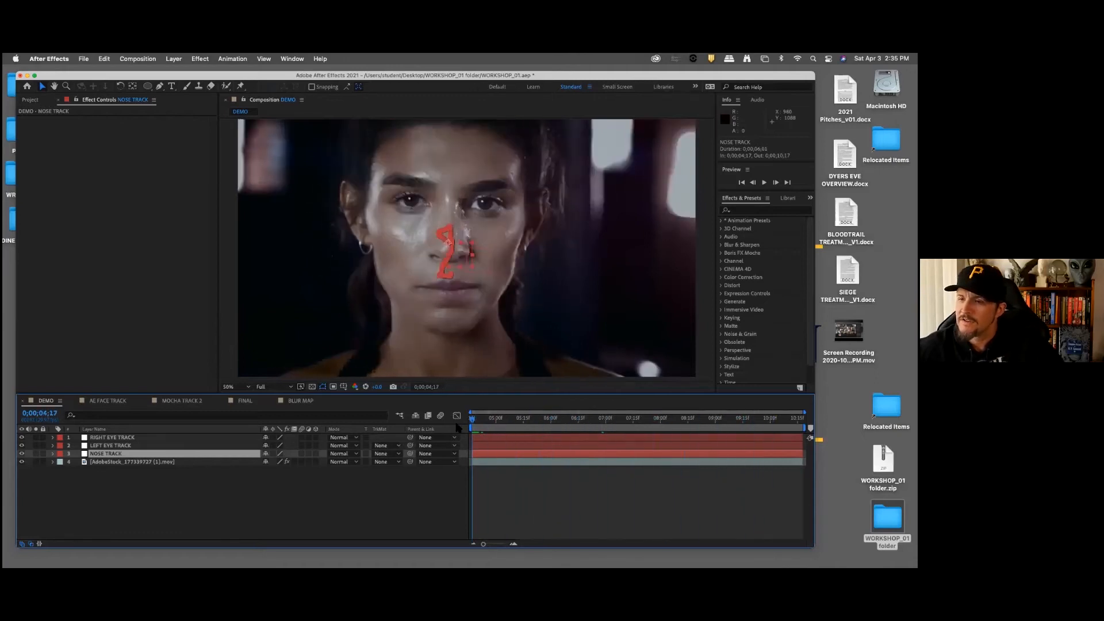
click(357, 505)
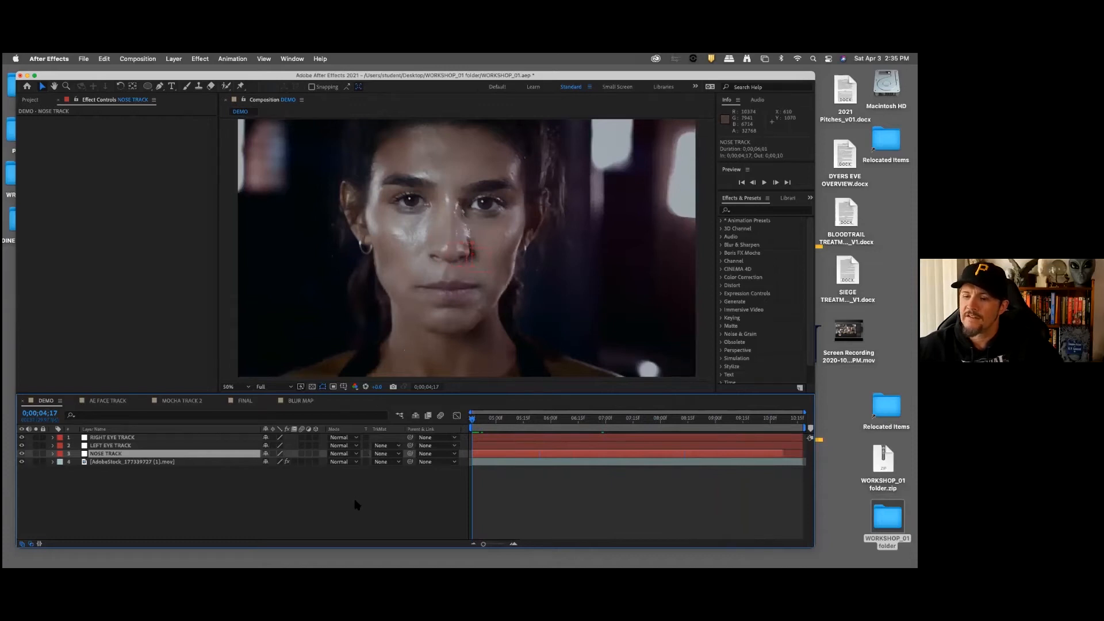
click(113, 454)
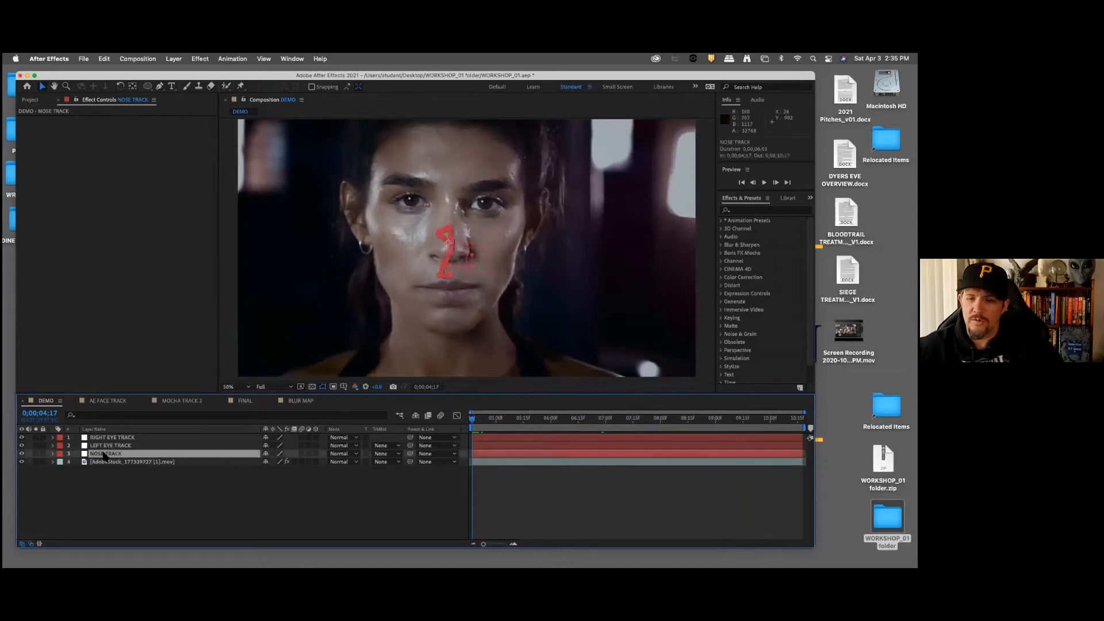
click(122, 446)
click(122, 439)
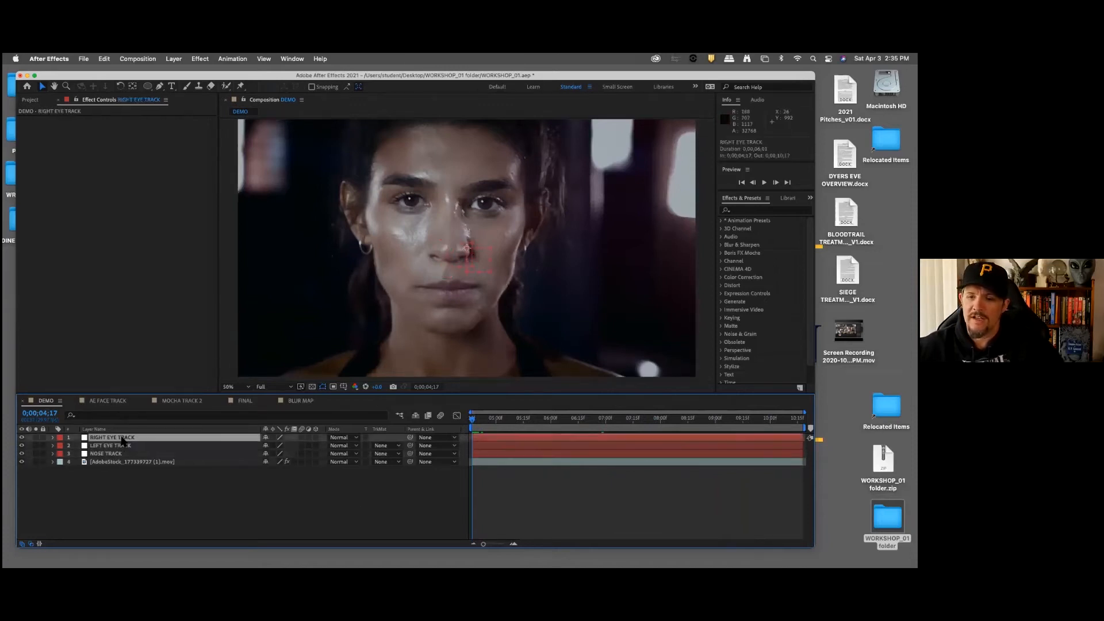
click(136, 498)
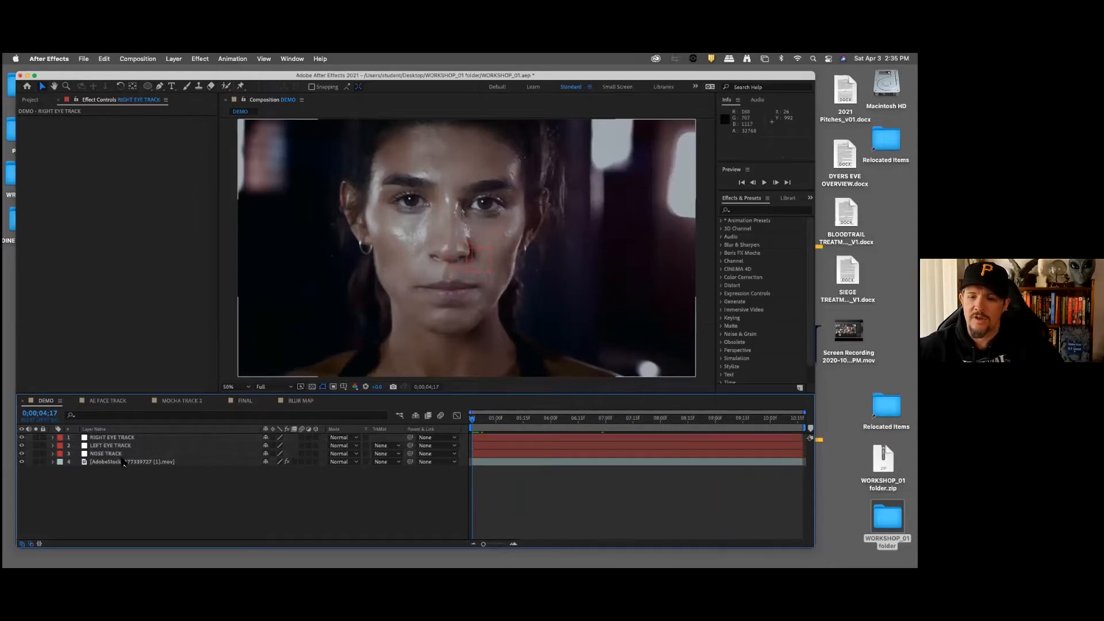
Step: Load the RIGHT EYE tracking layer as track data in the footage's Mocha AE effect
click(132, 464)
click(155, 173)
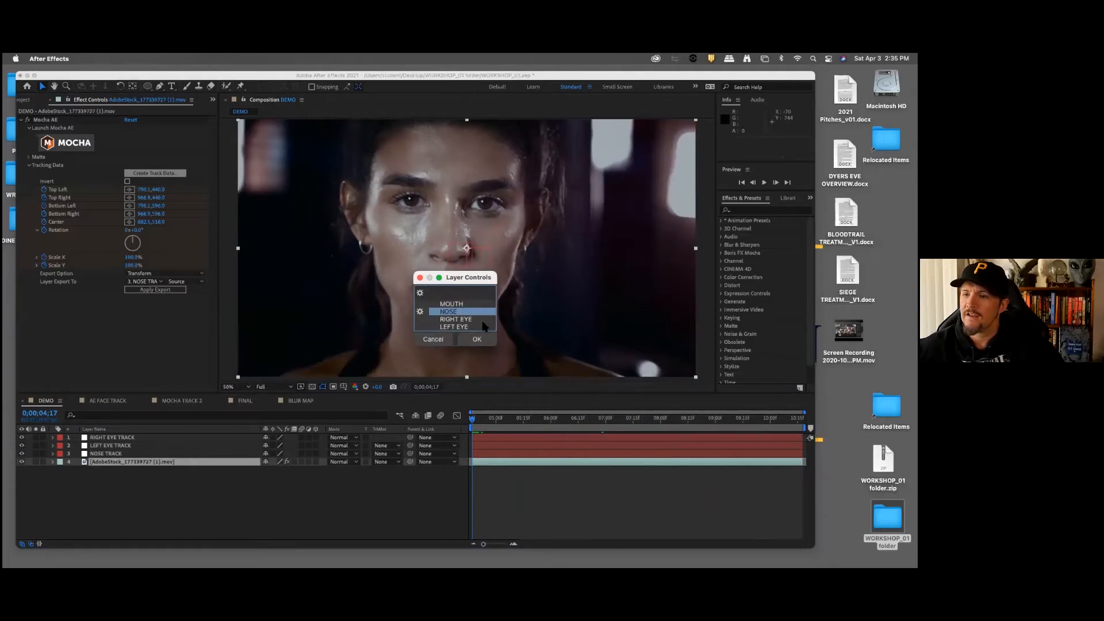
click(458, 320)
click(477, 340)
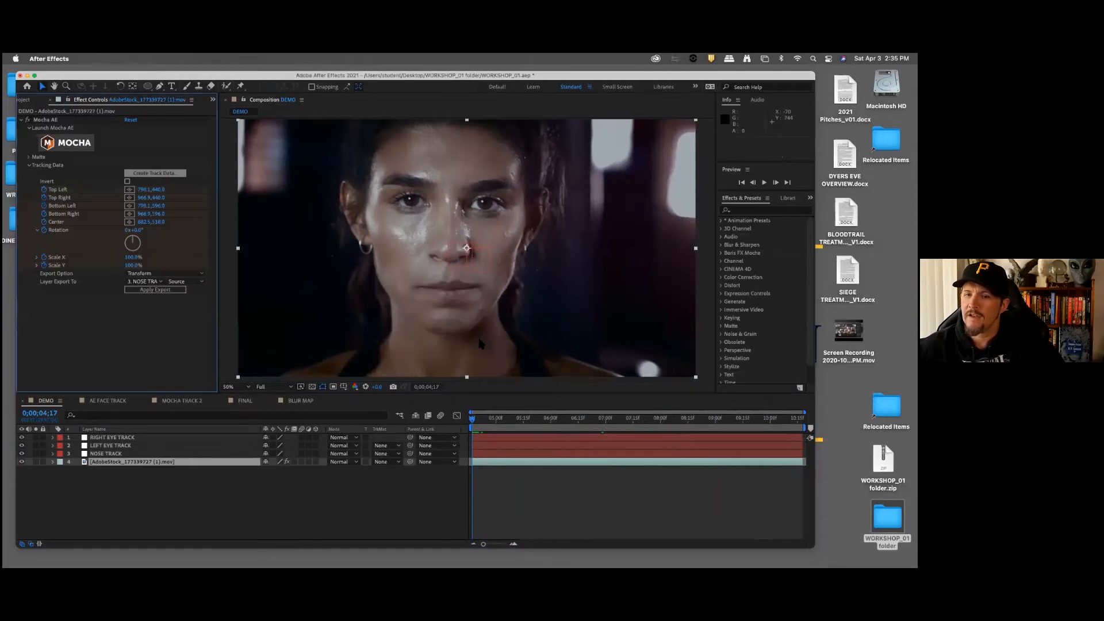
Step: Apply the right eye track data to the RIGHT EYE TRACK null and check its motion path
click(155, 283)
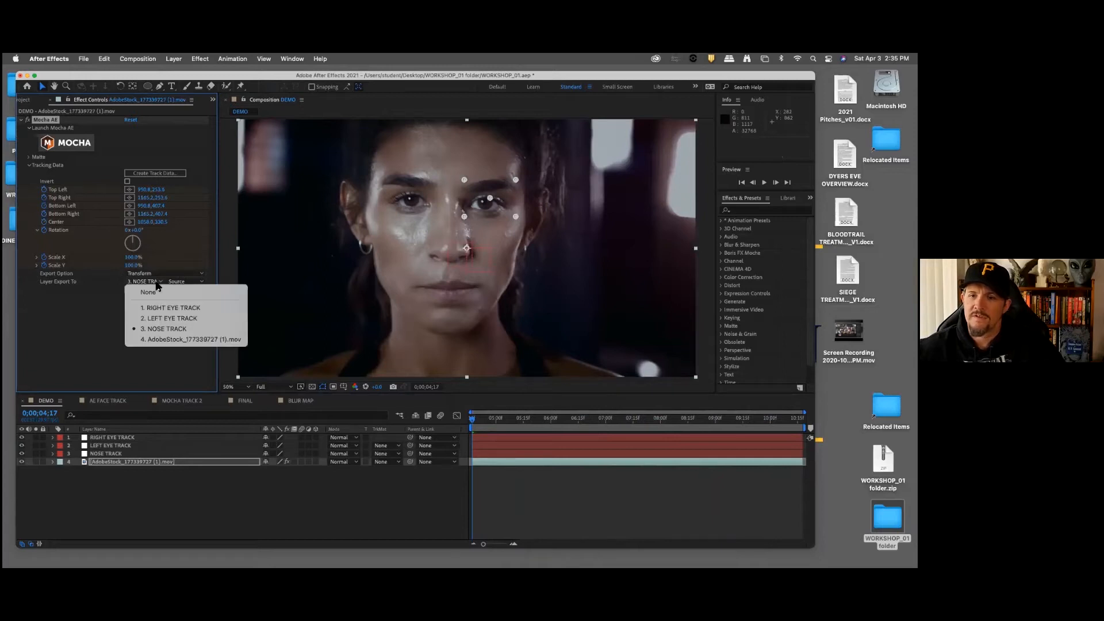
click(165, 307)
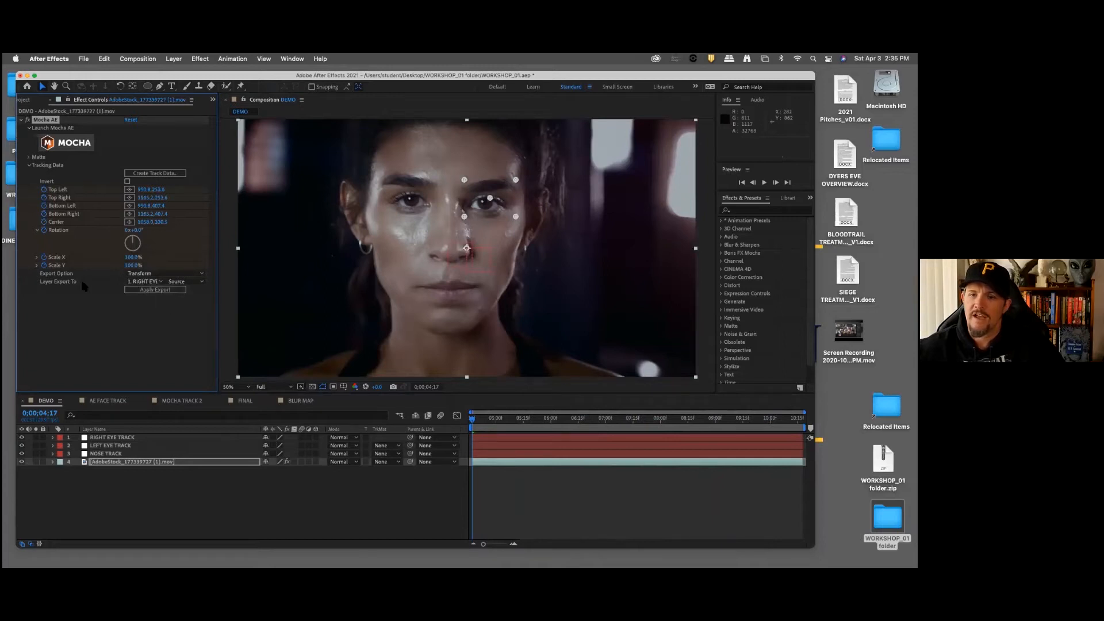
click(165, 290)
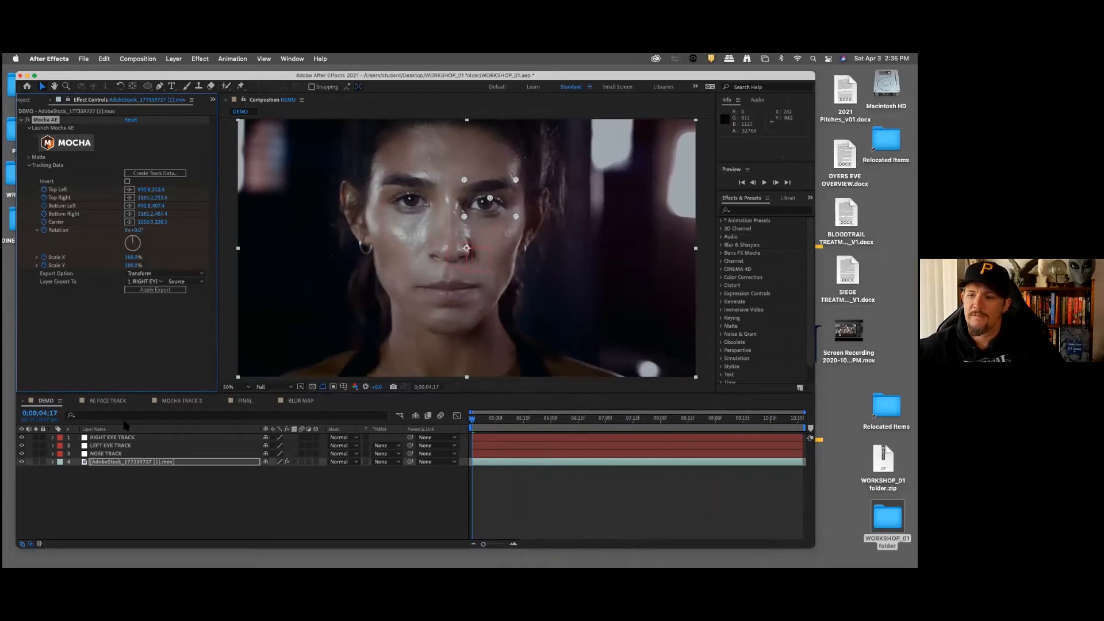
click(118, 438)
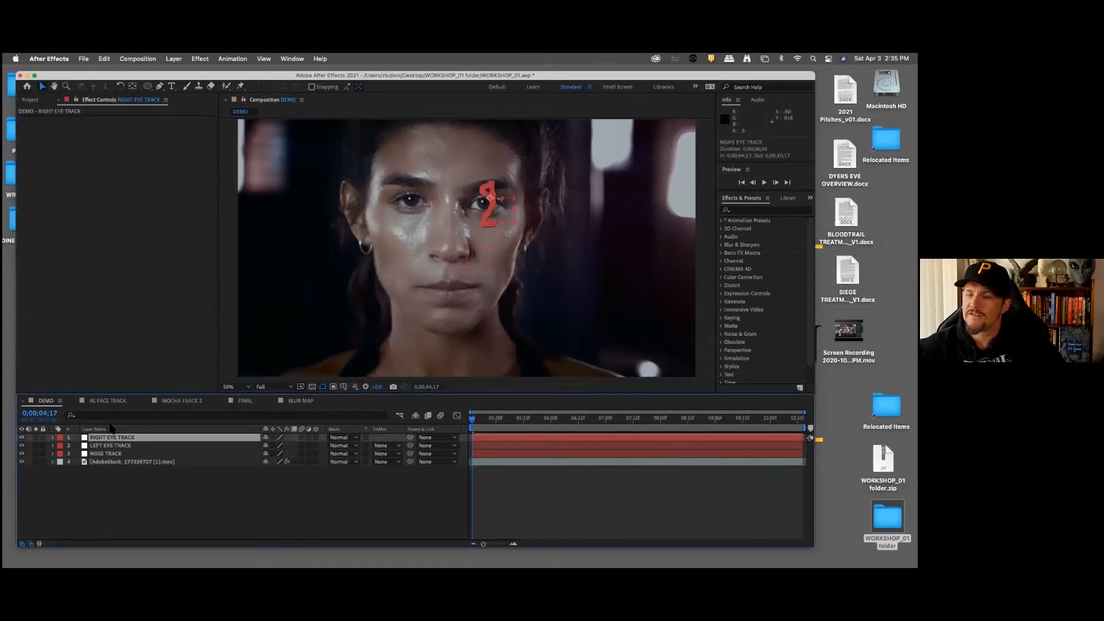
Step: Load the LEFT EYE tracking layer as track data in the footage's Mocha AE effect
click(115, 462)
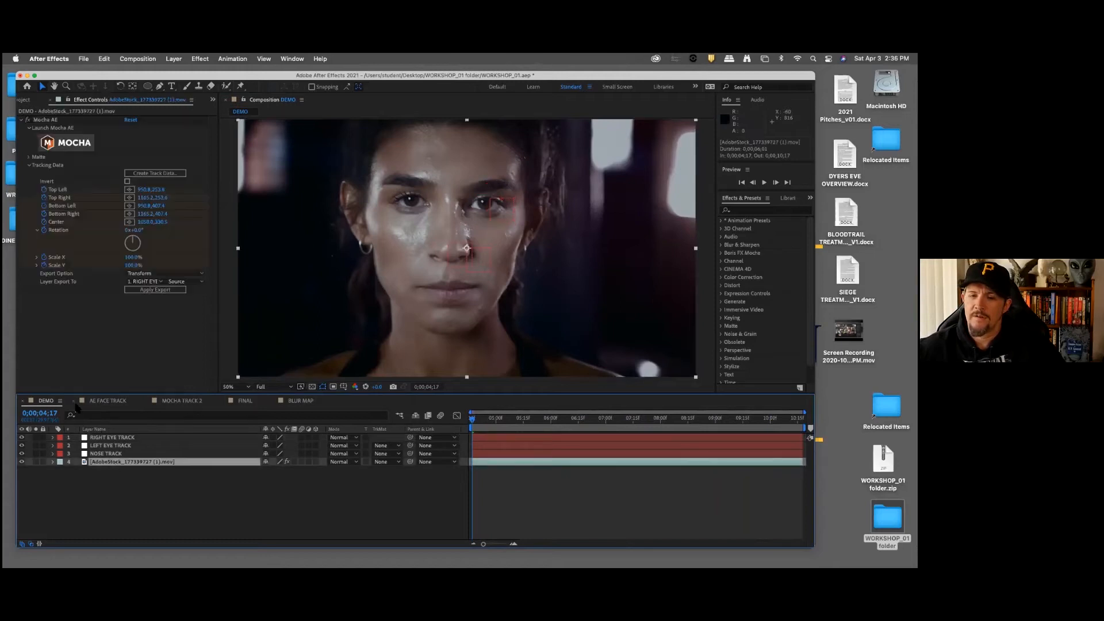
click(166, 173)
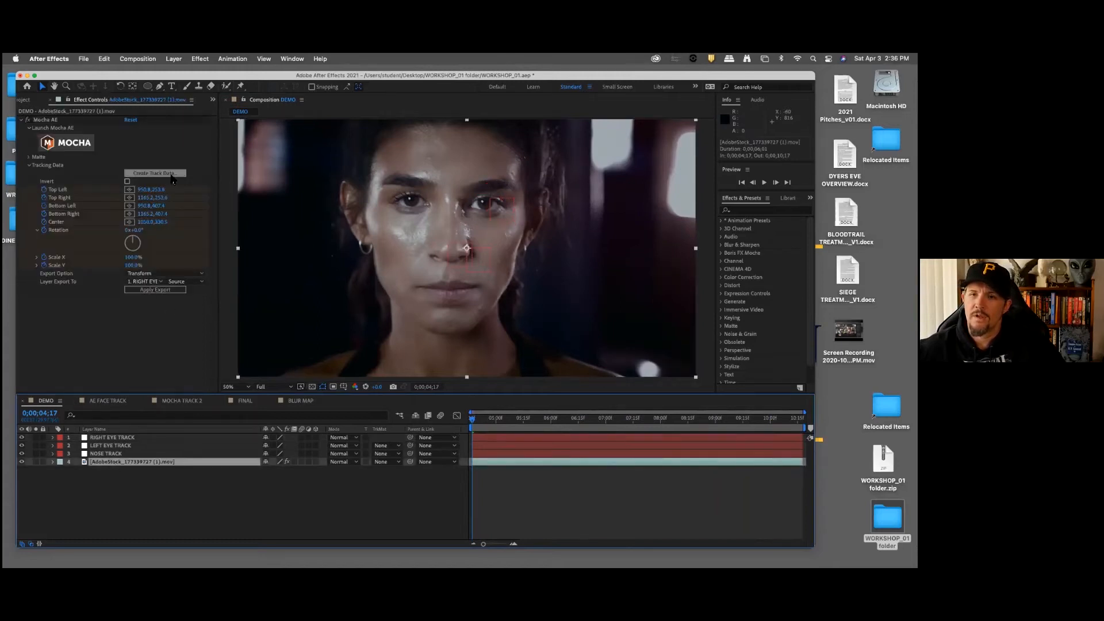
click(467, 319)
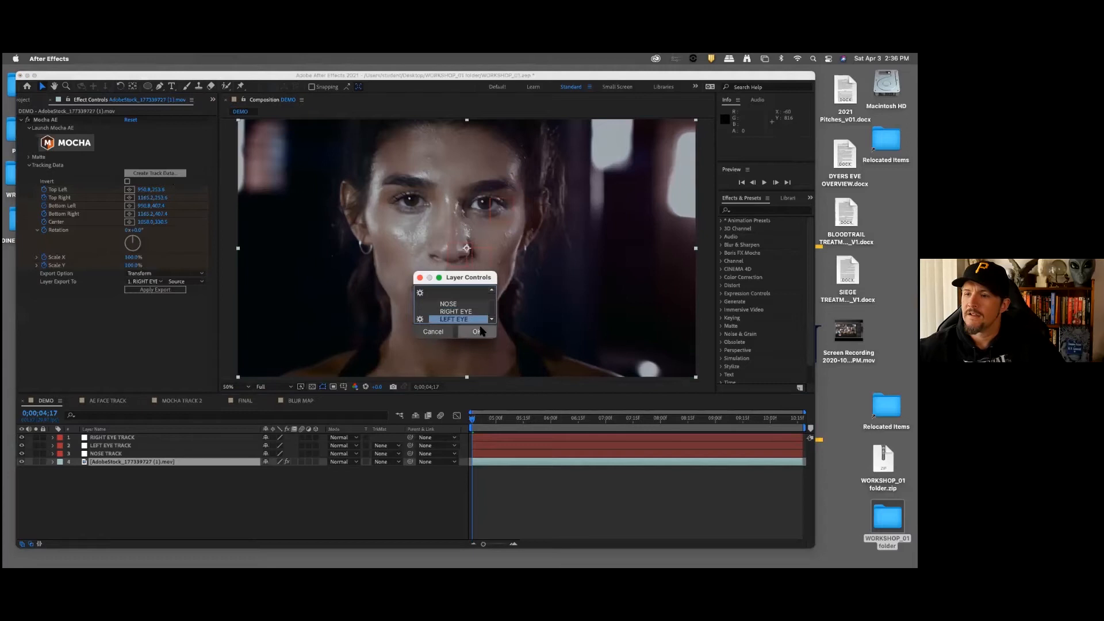
click(485, 334)
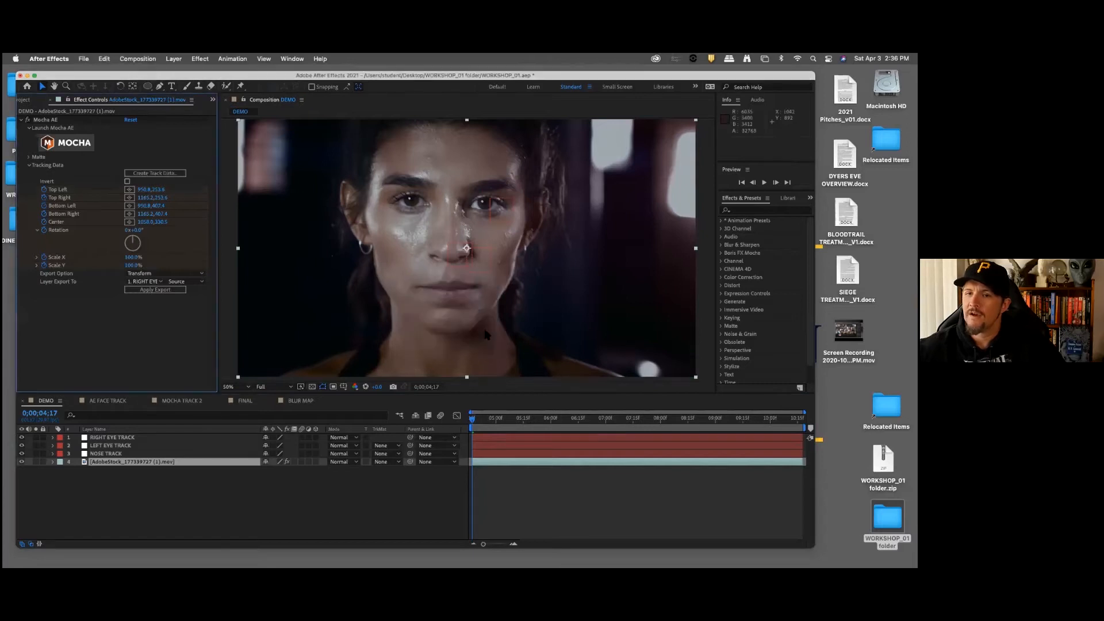
Step: Apply the left eye track data to the LEFT EYE TRACK null and review the tracked nulls
click(149, 281)
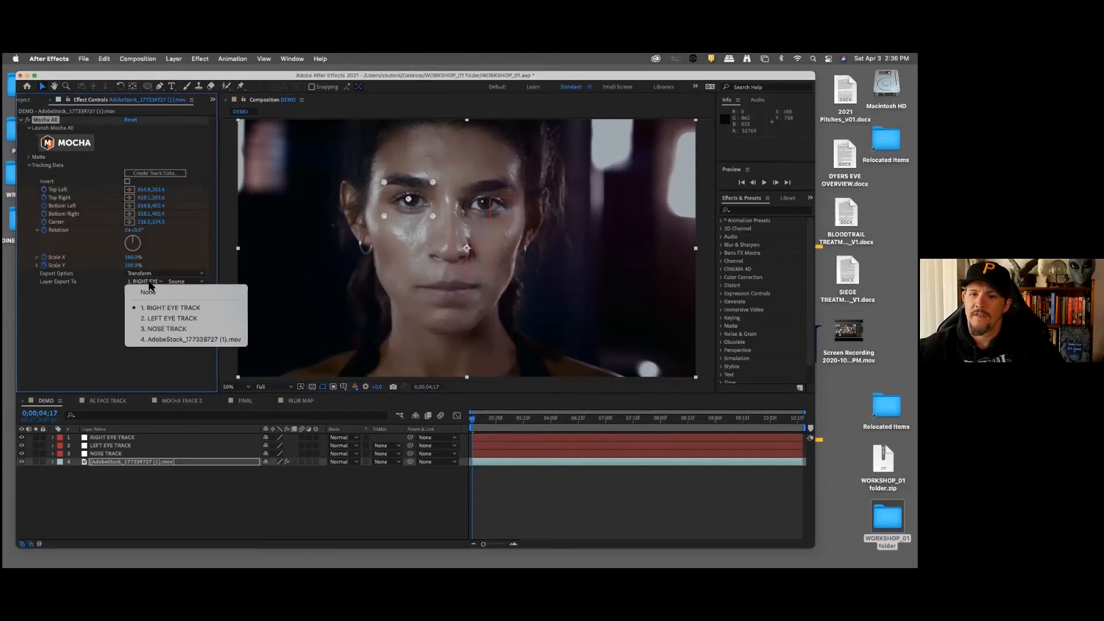
click(163, 317)
click(171, 292)
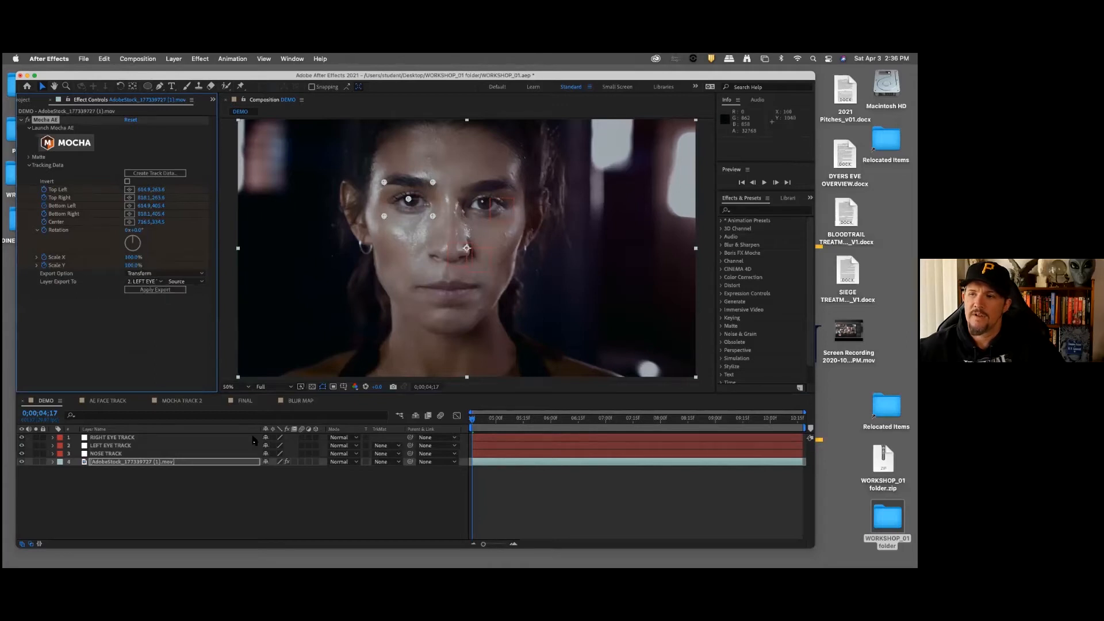
click(347, 498)
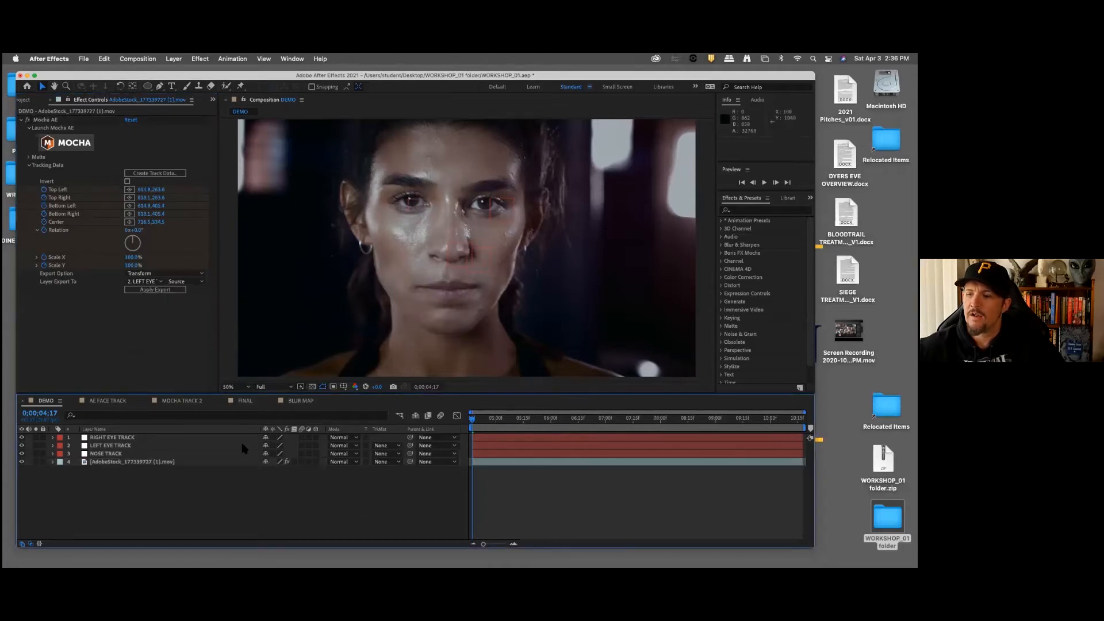
click(144, 445)
click(126, 454)
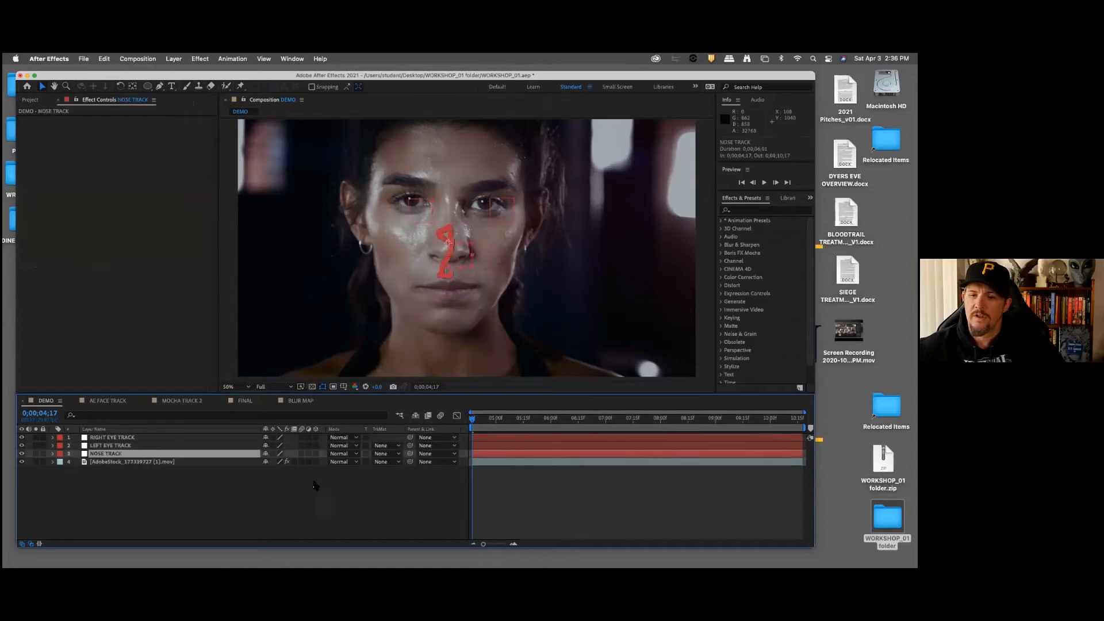
click(315, 486)
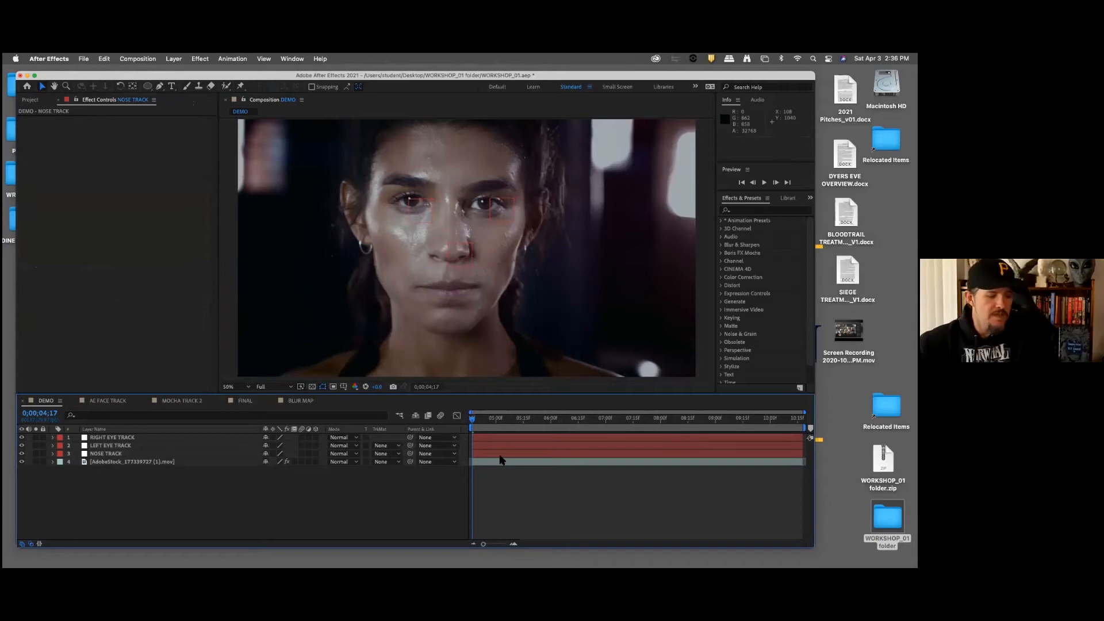
scroll(506, 308, up, 1)
scroll(506, 308, down, 1)
scroll(509, 312, down, 2)
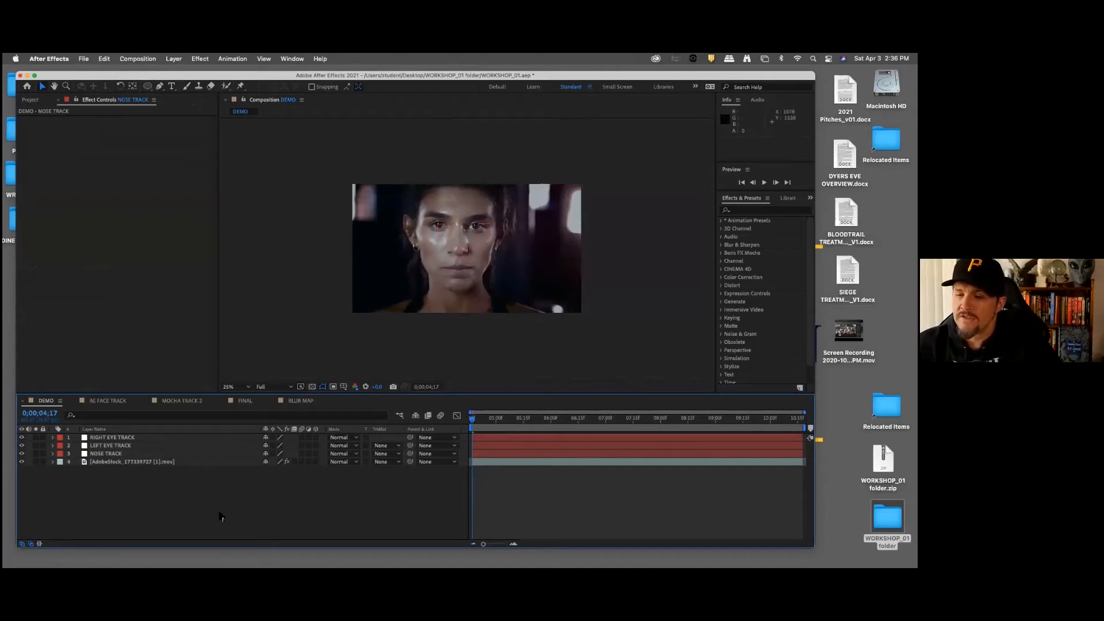
click(160, 87)
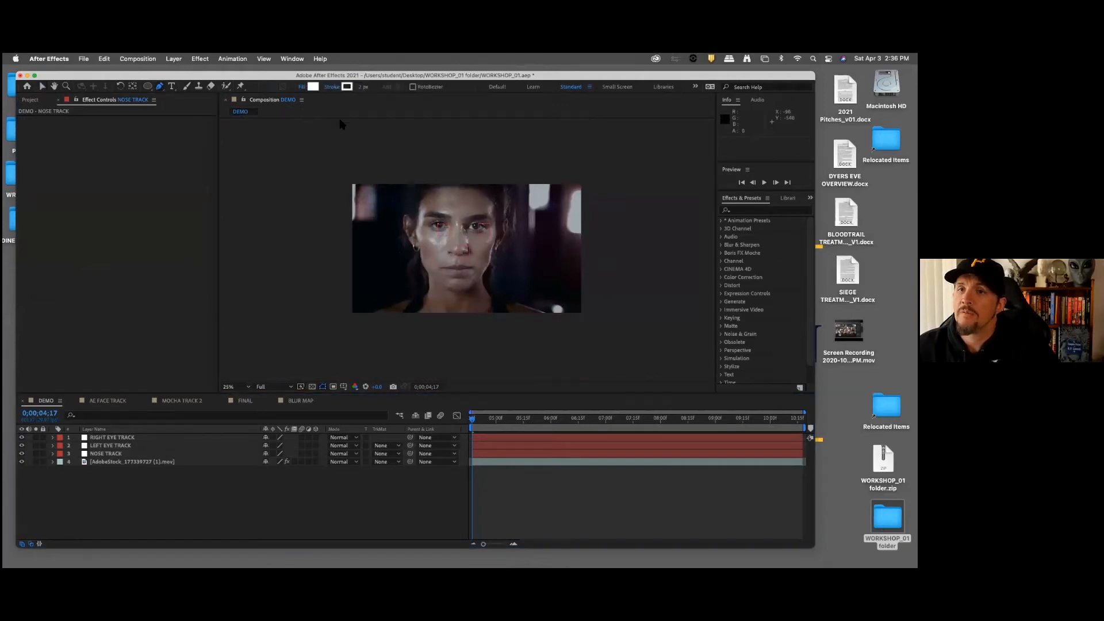
key(comma)
key(period)
key(period)
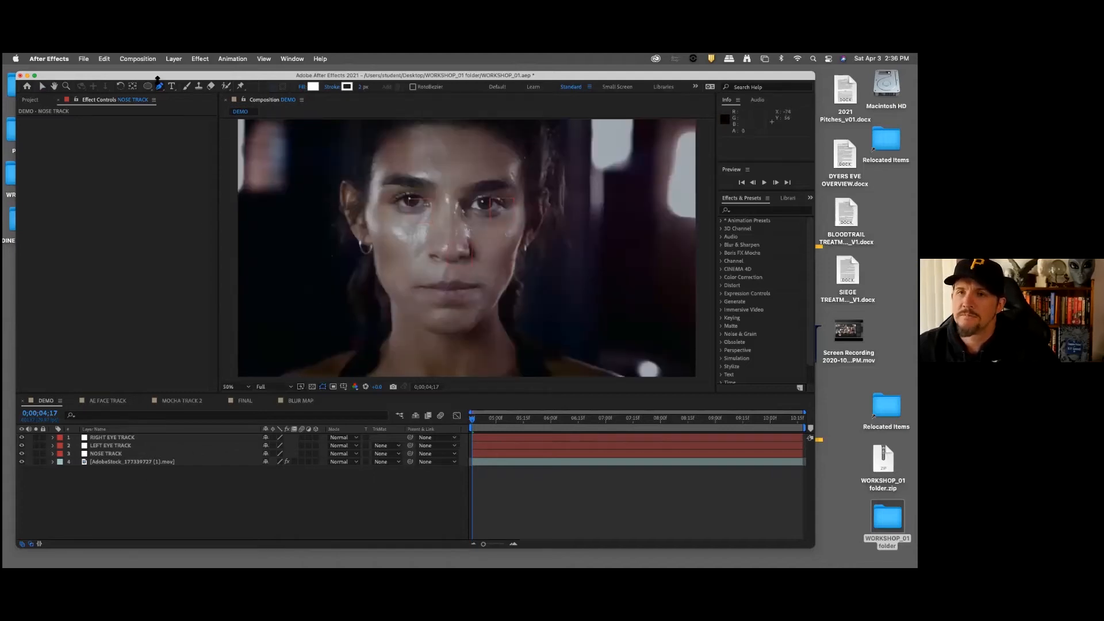
Step: Create an adjustment layer at the top of the DEMO composition and rename it FACE ROTO
click(173, 58)
mouse_move(176, 72)
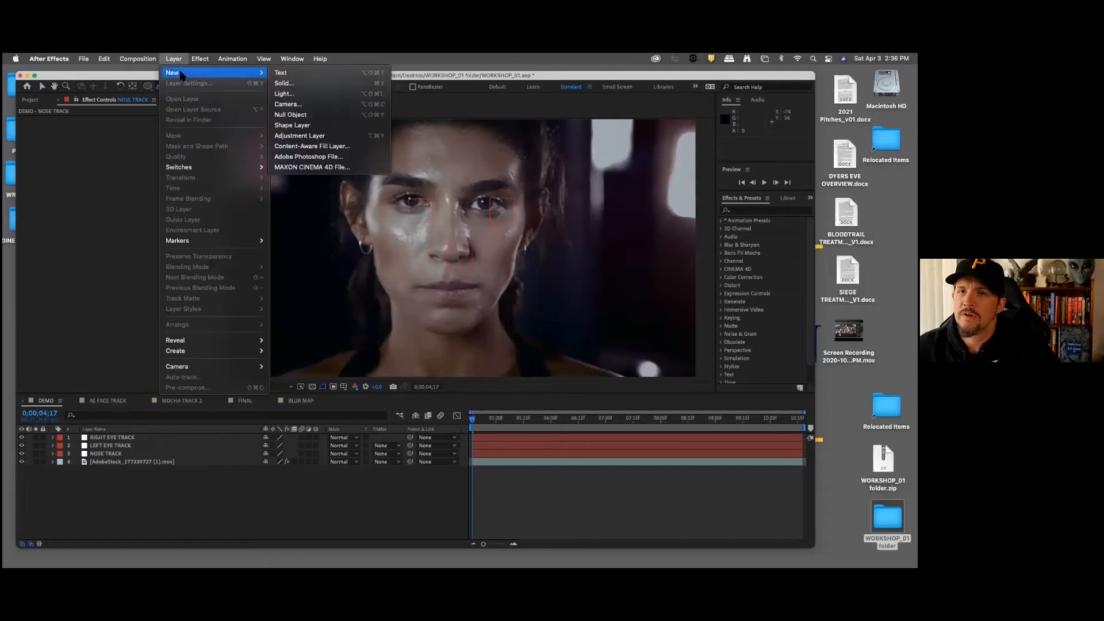
click(313, 137)
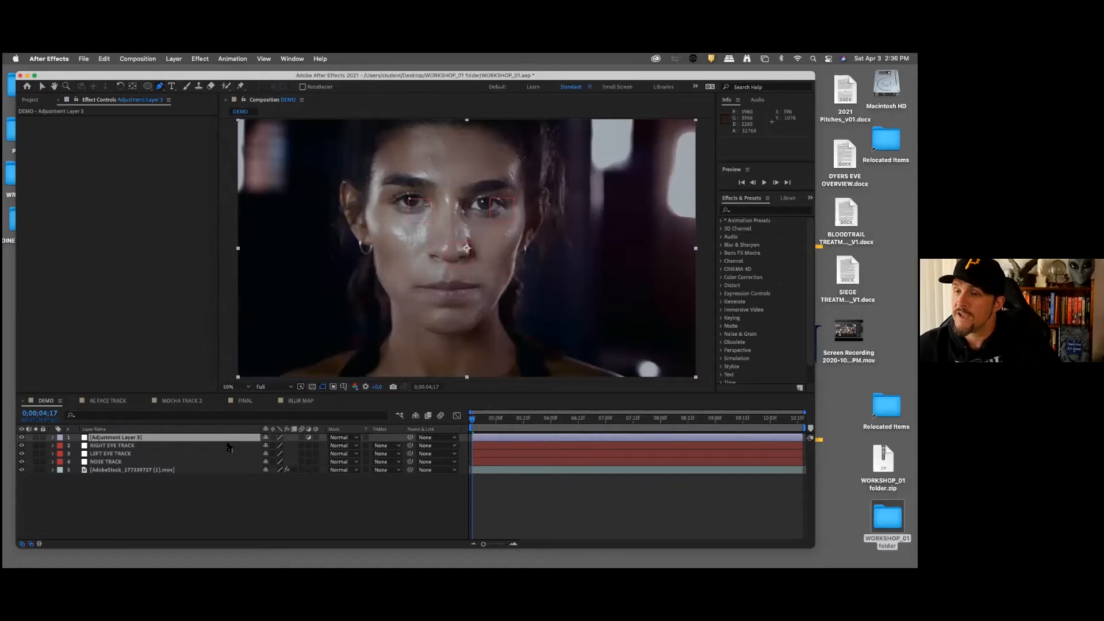
click(226, 524)
click(140, 438)
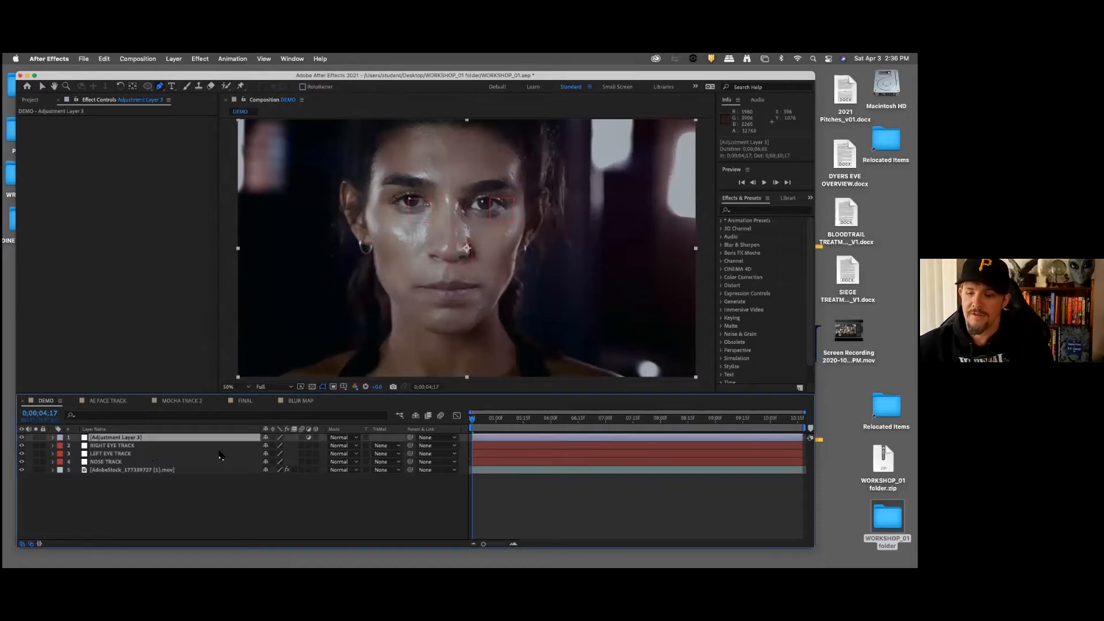
key(Return)
text(MA)
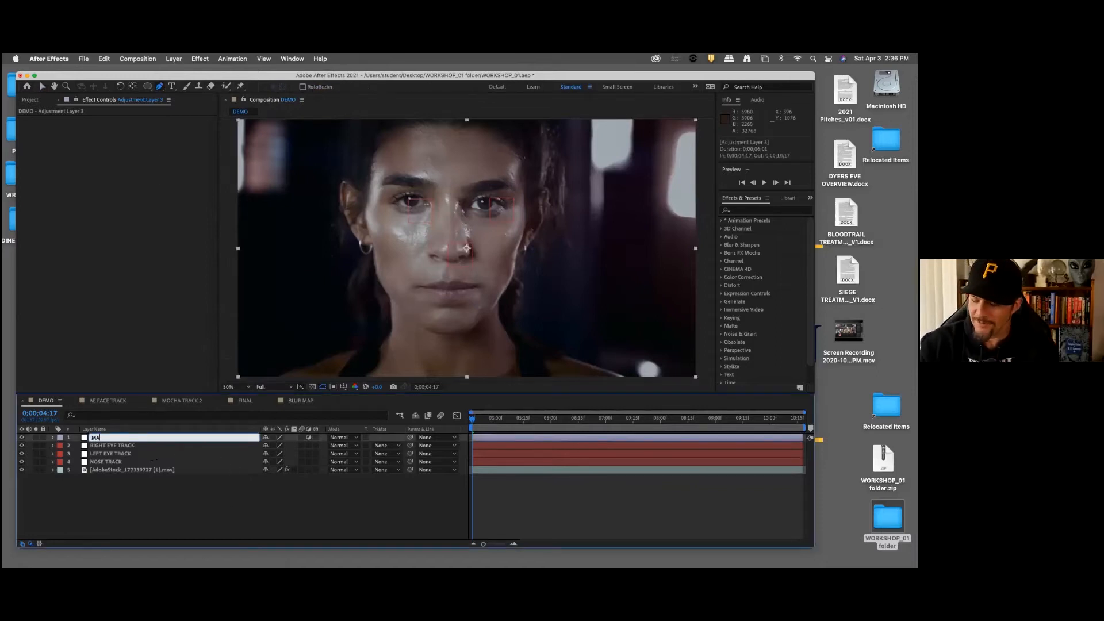
text(KEUP)
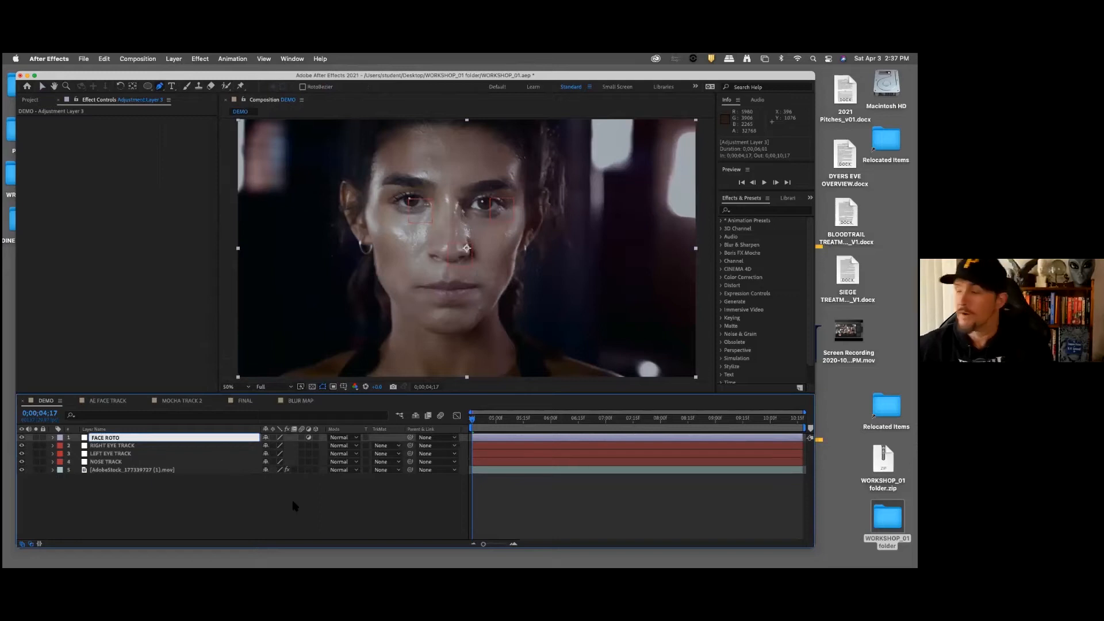
key(Return)
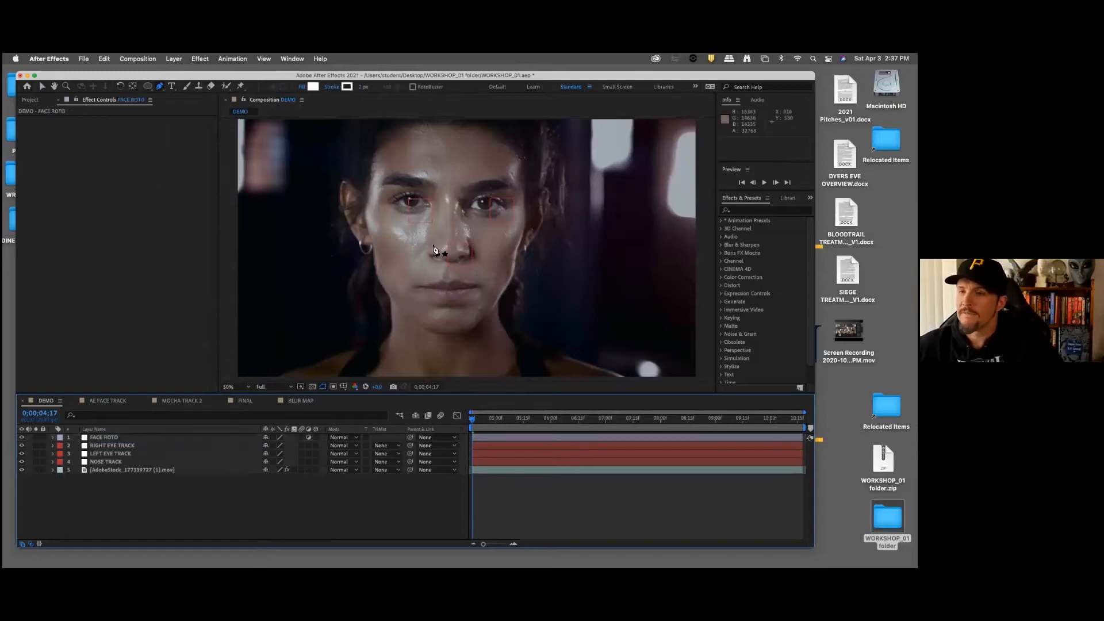
Step: Enlarge the FACE ROTO solid beyond the frame to about 2364 x 1330 px with its 16:9 aspect ratio locked
scroll(450, 269, up, 1)
scroll(451, 269, down, 1)
scroll(450, 269, down, 1)
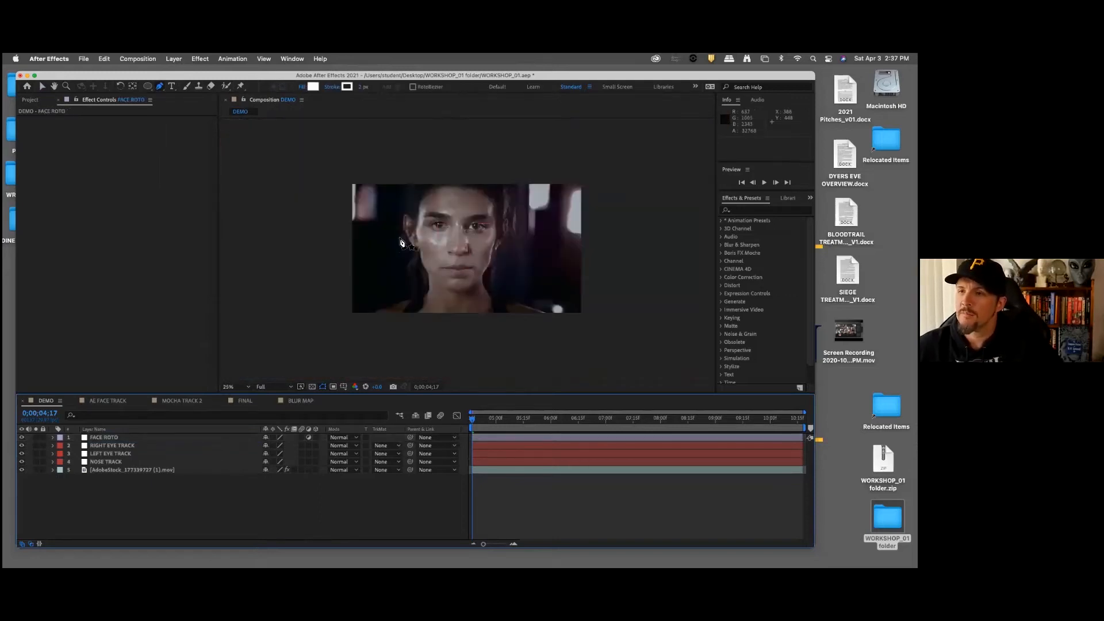
click(113, 438)
drag(486, 422, 462, 431)
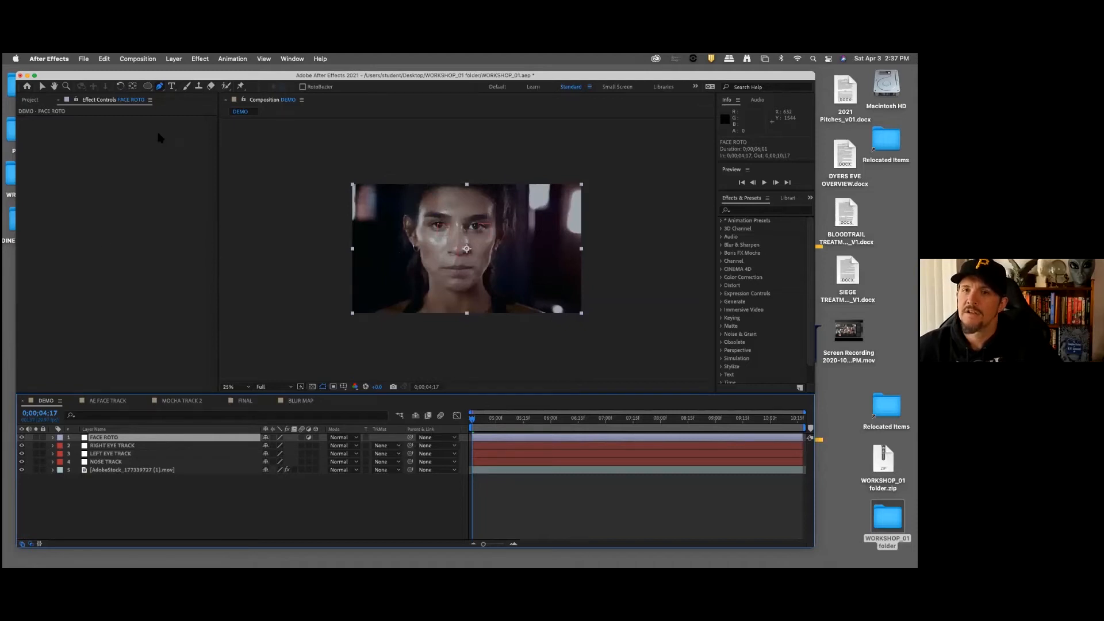
click(174, 60)
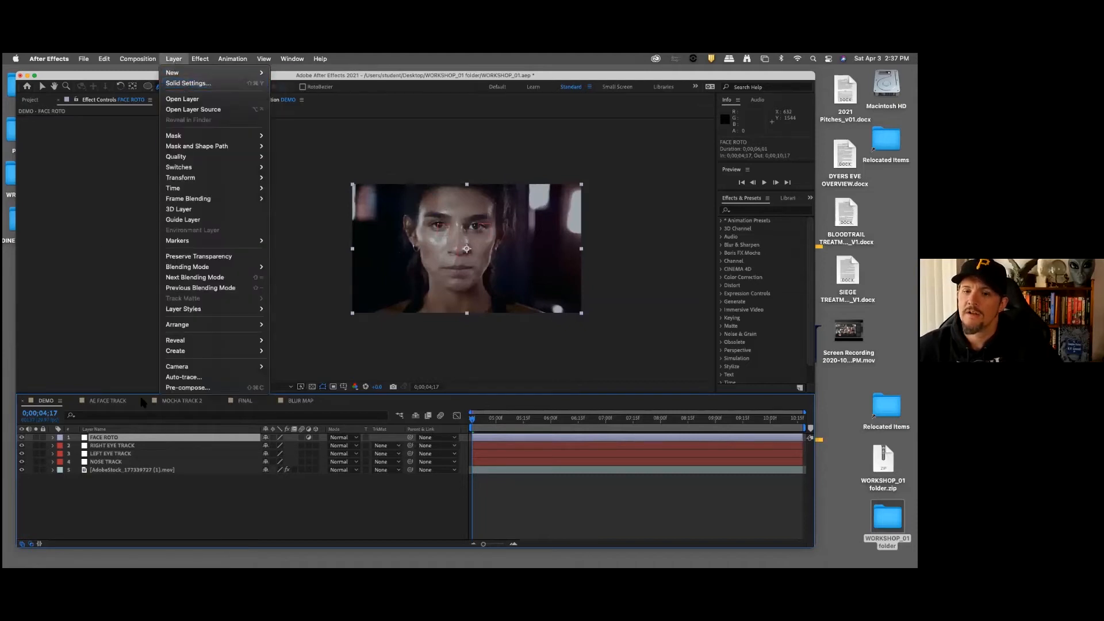
click(208, 84)
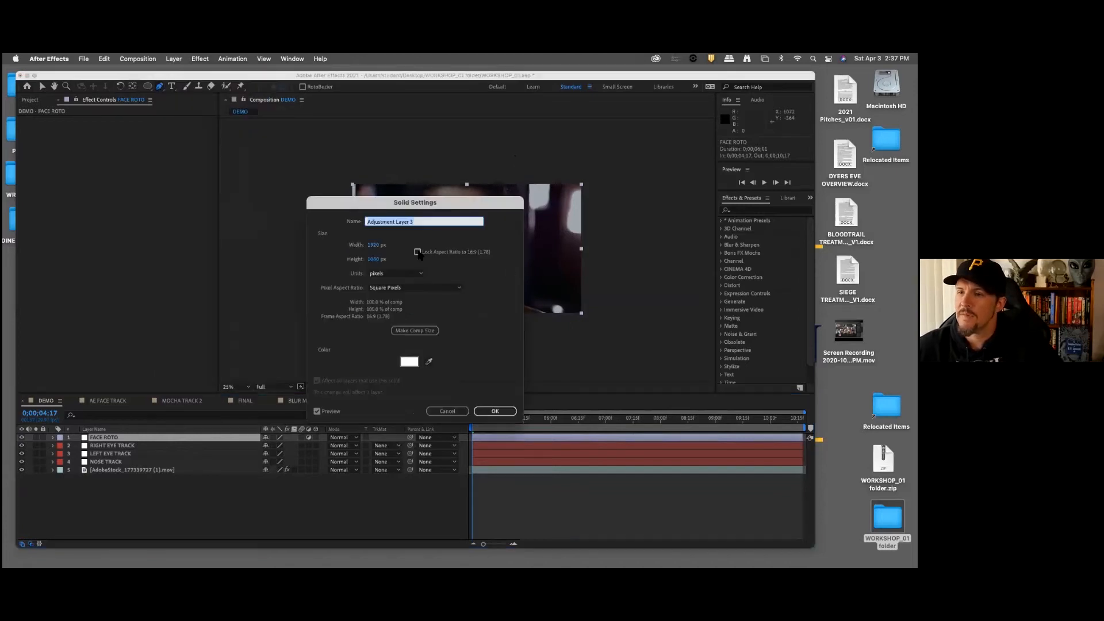
click(417, 252)
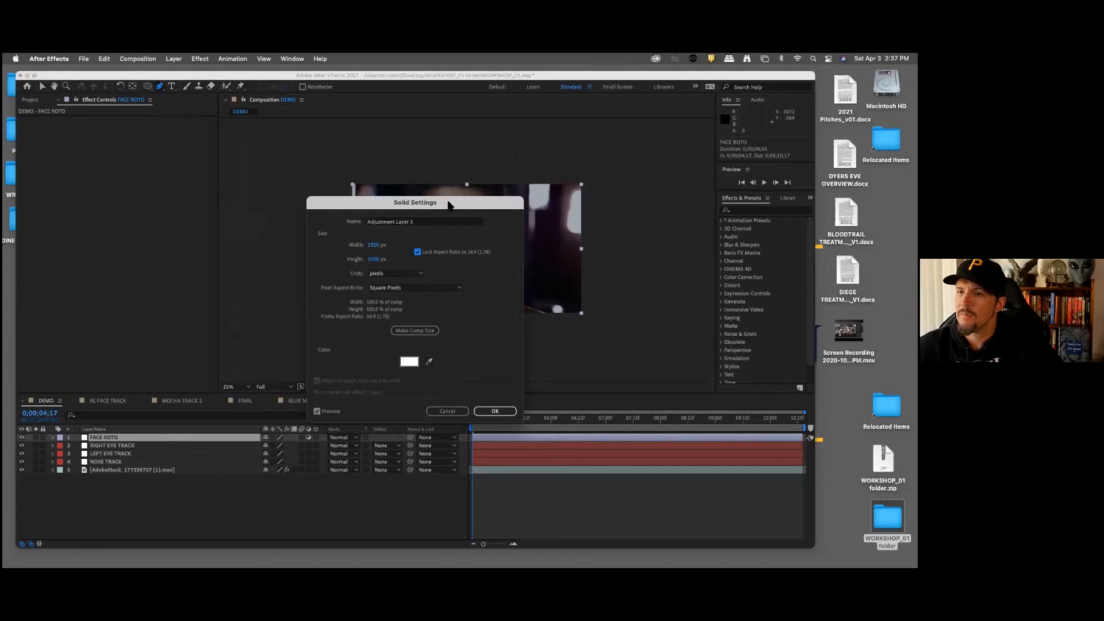
drag(452, 206, 264, 178)
drag(185, 232, 298, 225)
click(308, 384)
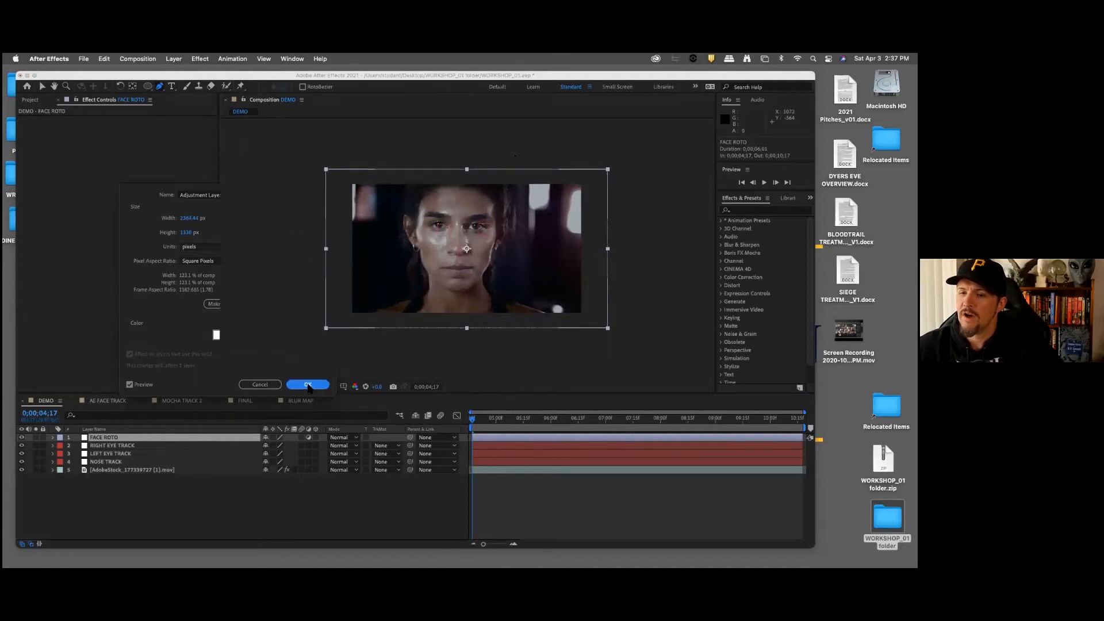
click(321, 501)
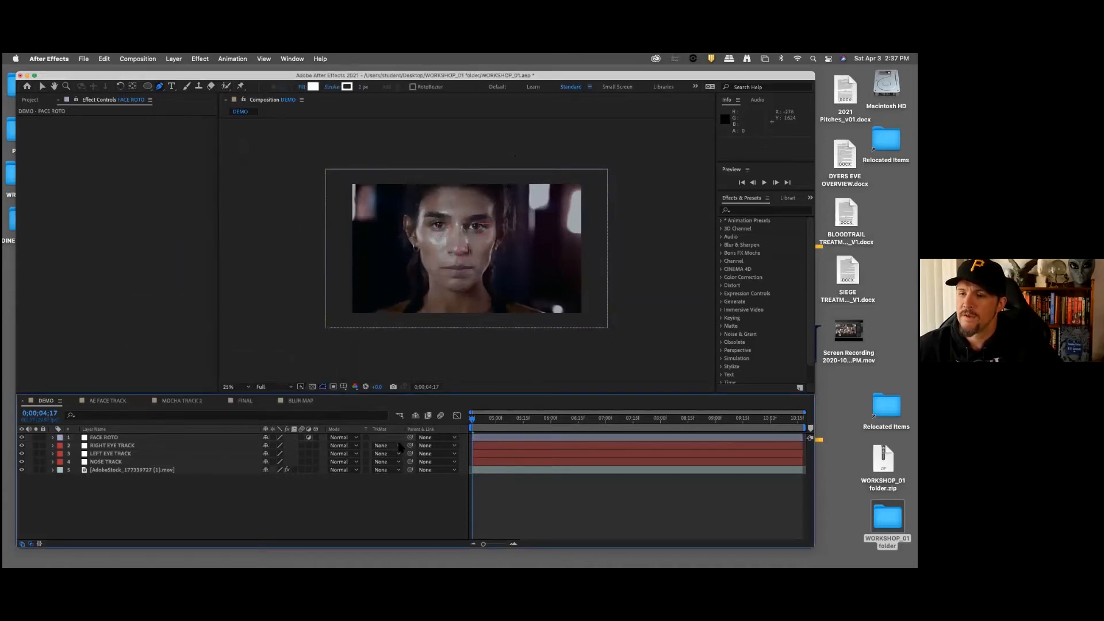
Step: Parent the FACE ROTO layer to the NOSE TRACK null and scrub the opening frames to check that it follows
drag(409, 437, 126, 461)
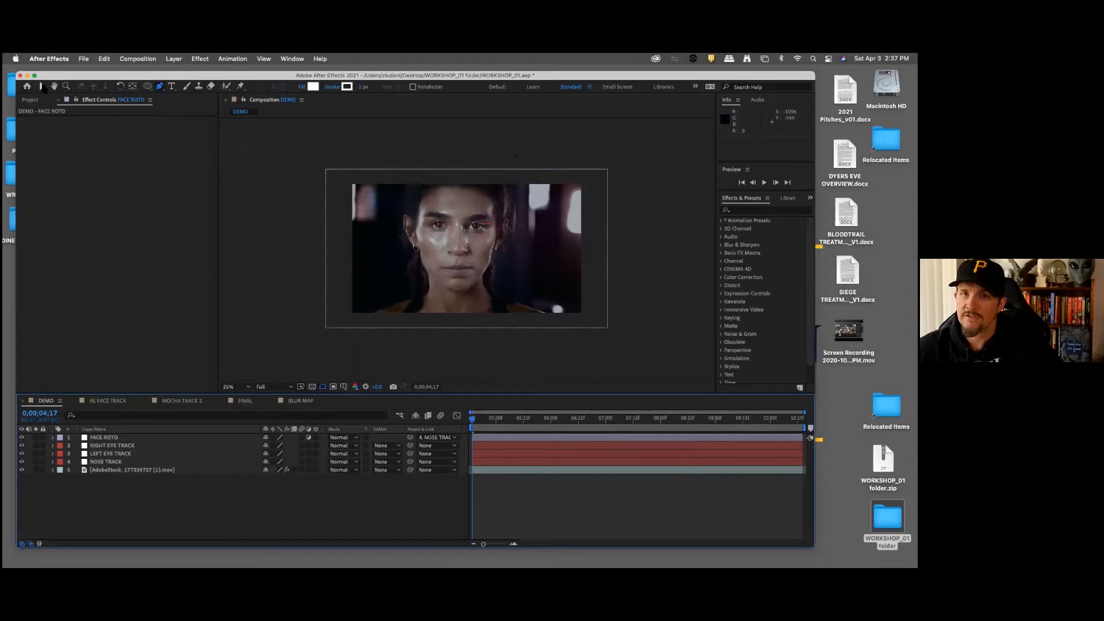
click(42, 86)
click(479, 421)
mouse_move(480, 424)
mouse_down()
mouse_move(800, 440)
mouse_move(463, 432)
mouse_move(611, 434)
mouse_move(473, 434)
mouse_up()
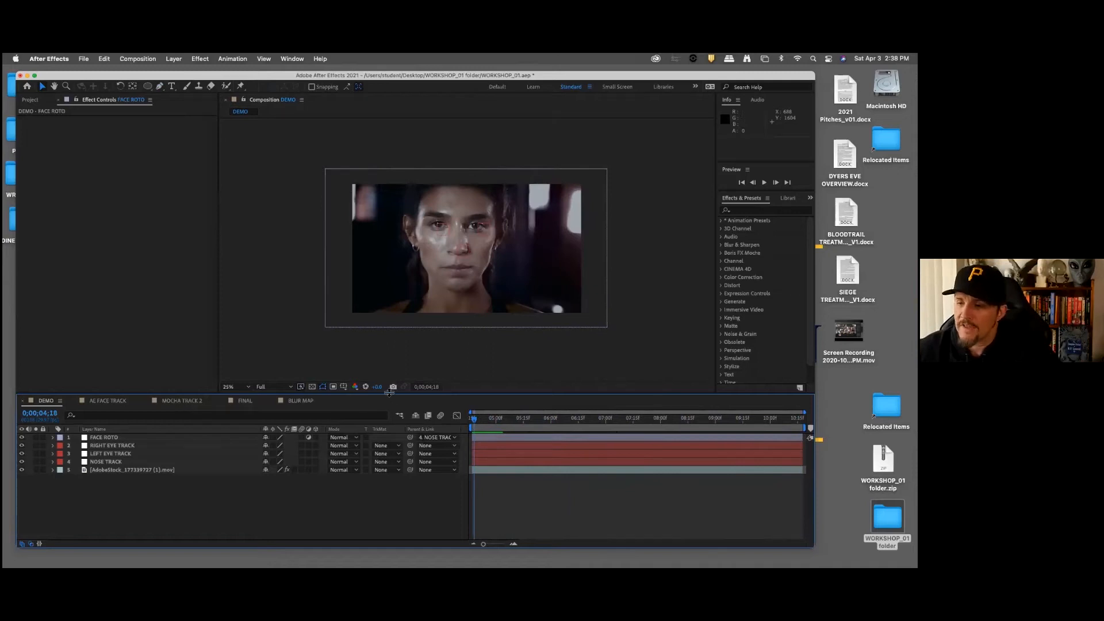
Step: Enlarge the composition viewer and set up the Pen tool with RotoBezier enabled for masking the FACE ROTO layer
drag(389, 392, 390, 424)
key(comma)
key(period)
key(period)
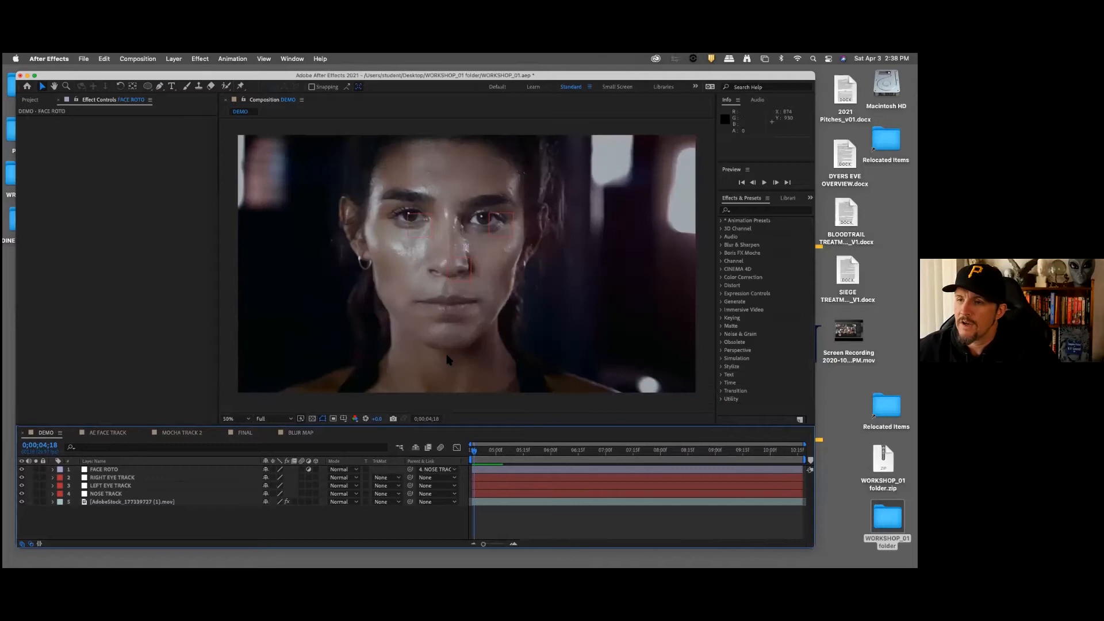
key(comma)
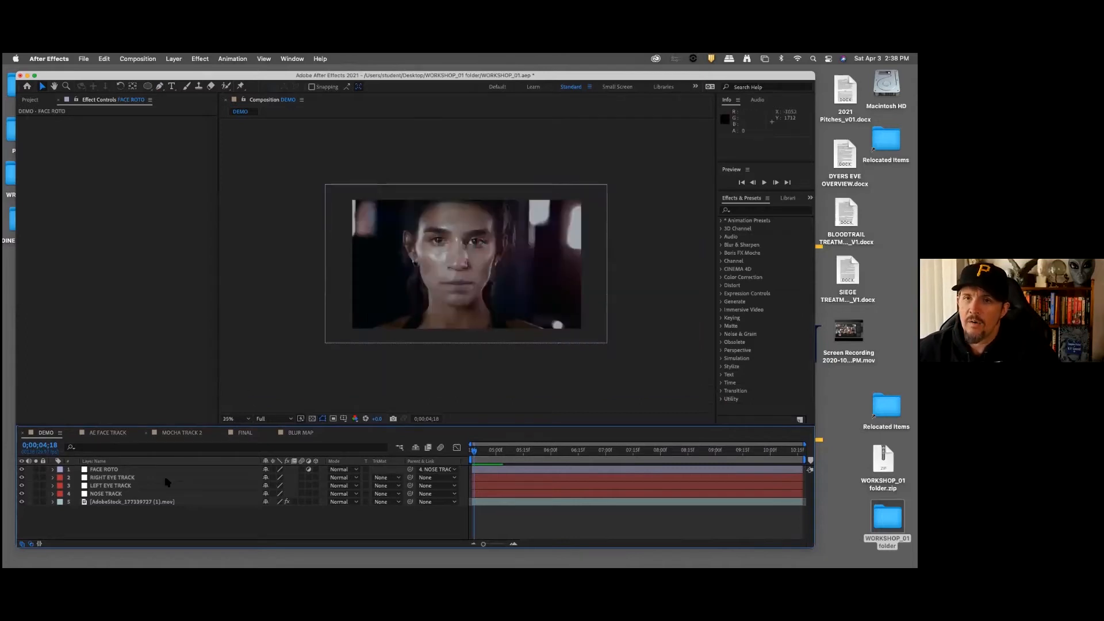
click(435, 256)
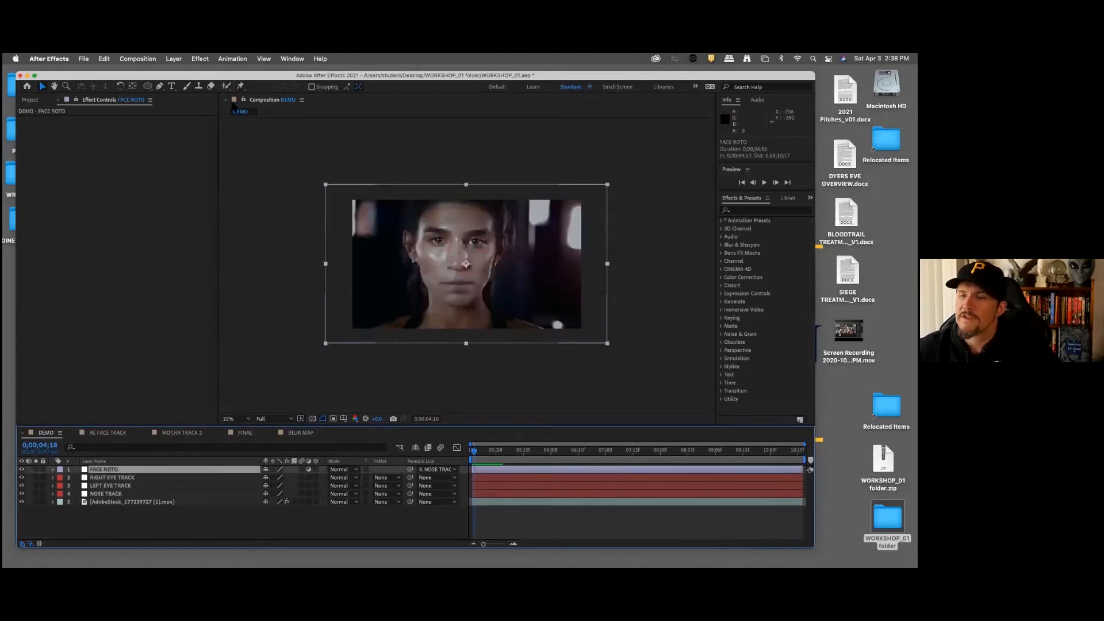
click(160, 86)
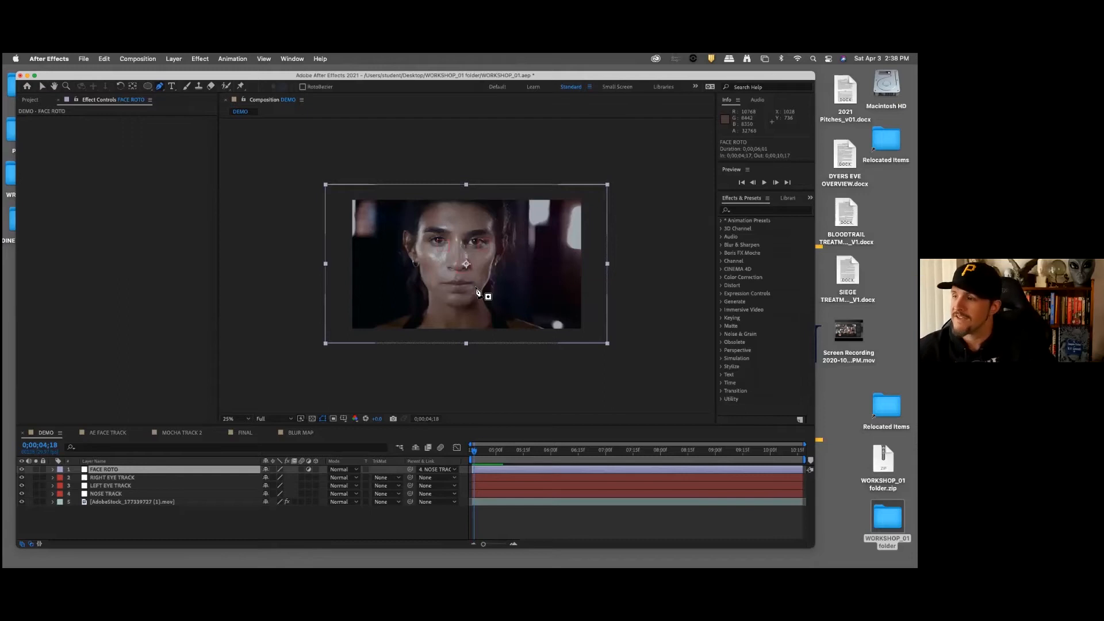
click(302, 87)
scroll(454, 237, down, 1)
scroll(448, 235, up, 2)
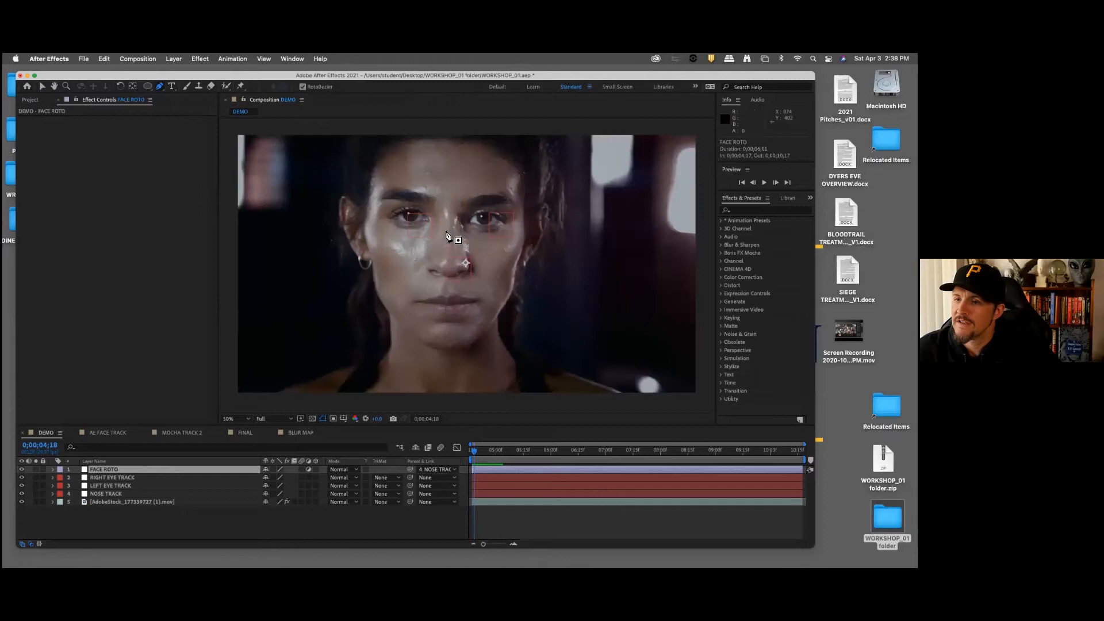
Step: Draw a closed RotoBezier mask on FACE ROTO around the woman's face and neck, extending slightly below the frame
click(369, 173)
click(367, 196)
click(363, 219)
click(366, 242)
click(372, 261)
click(374, 277)
click(377, 290)
click(383, 300)
click(387, 310)
click(387, 327)
click(390, 346)
click(383, 357)
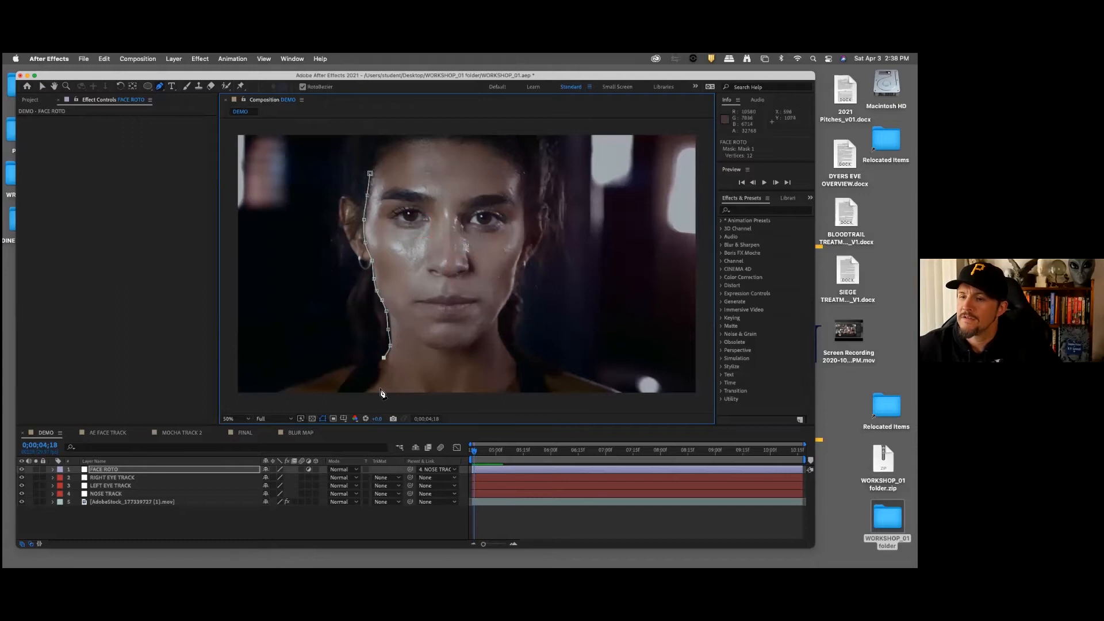
click(373, 381)
click(366, 396)
click(426, 406)
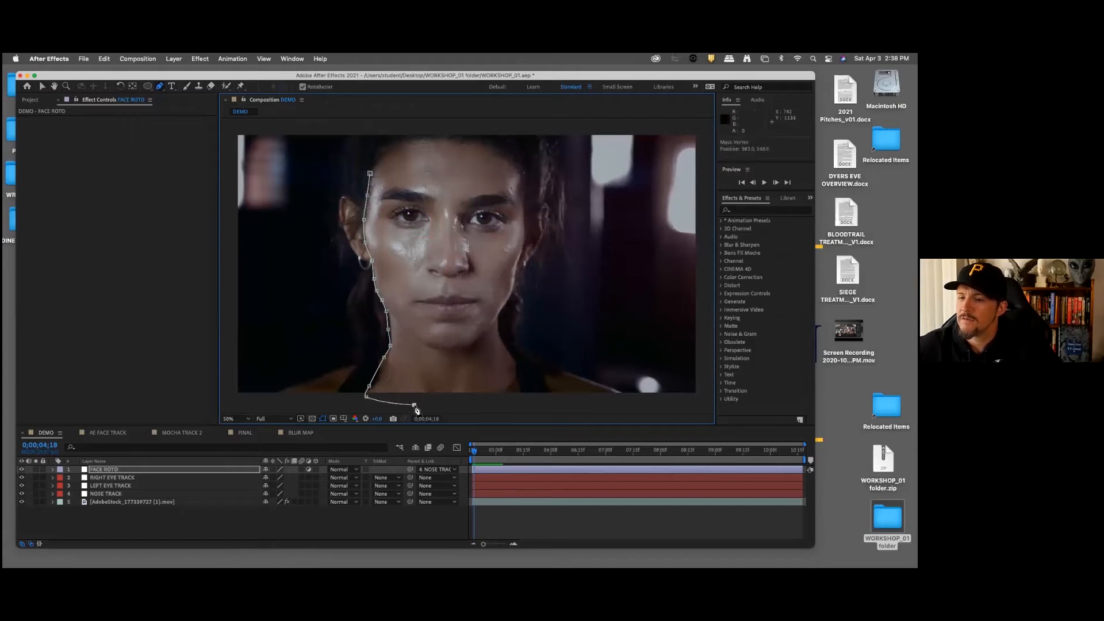
click(507, 402)
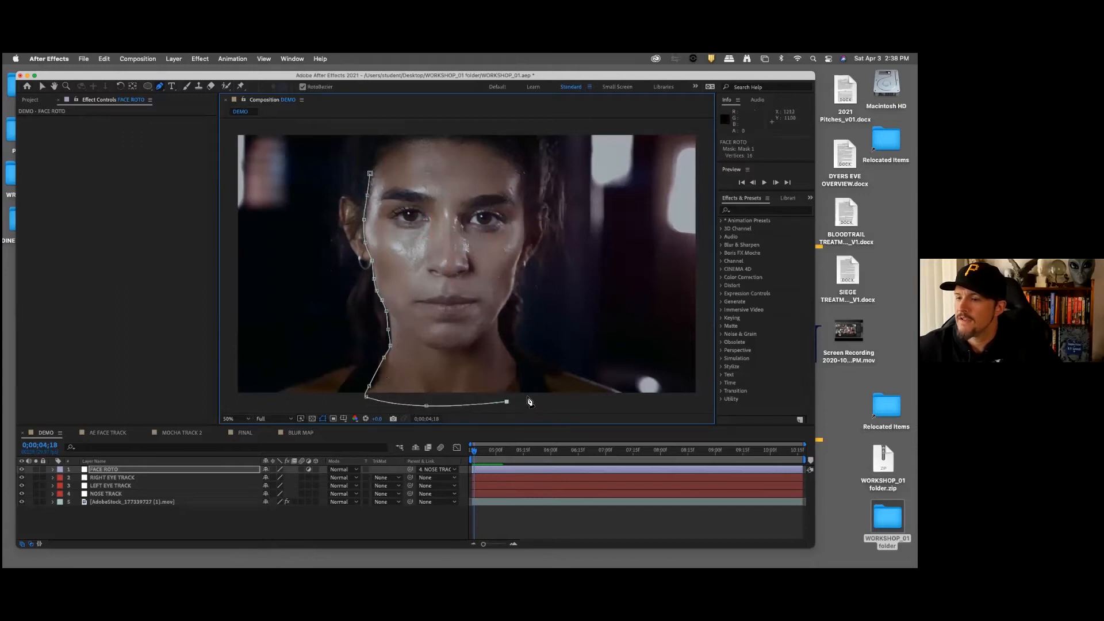
click(525, 398)
click(521, 376)
click(517, 353)
click(502, 335)
click(500, 320)
click(505, 306)
click(513, 294)
click(515, 281)
click(515, 271)
click(520, 253)
click(525, 234)
click(527, 213)
click(521, 169)
click(515, 152)
click(488, 139)
click(454, 136)
click(436, 136)
click(404, 138)
click(380, 146)
click(374, 156)
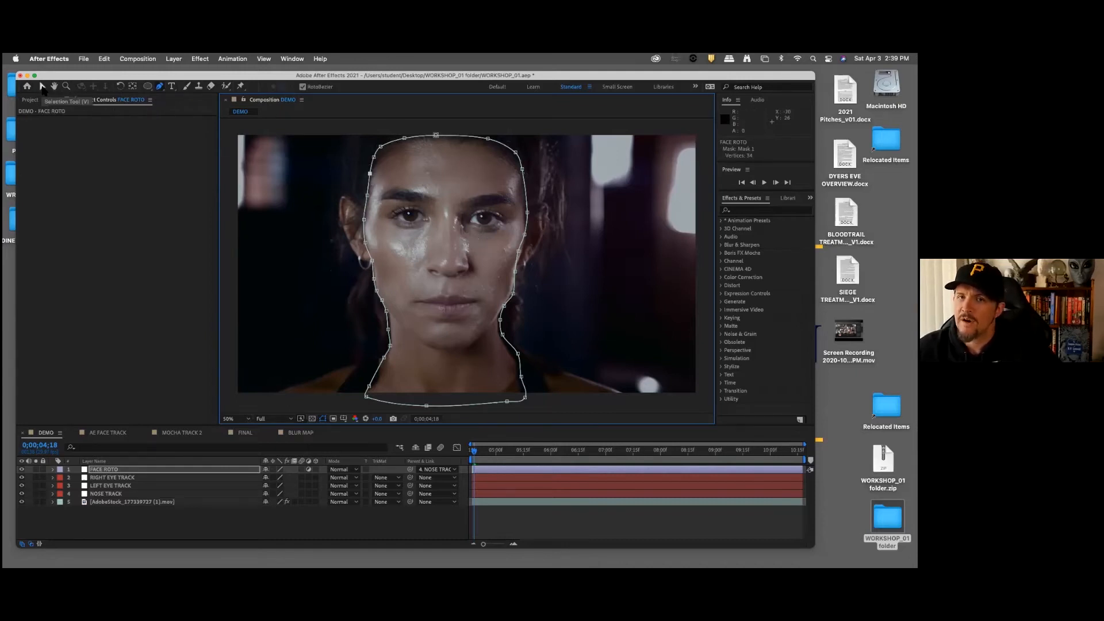
Step: Refine the FACE ROTO mask vertices along the woman's left jaw and cheek so the path hugs the face edge
click(42, 86)
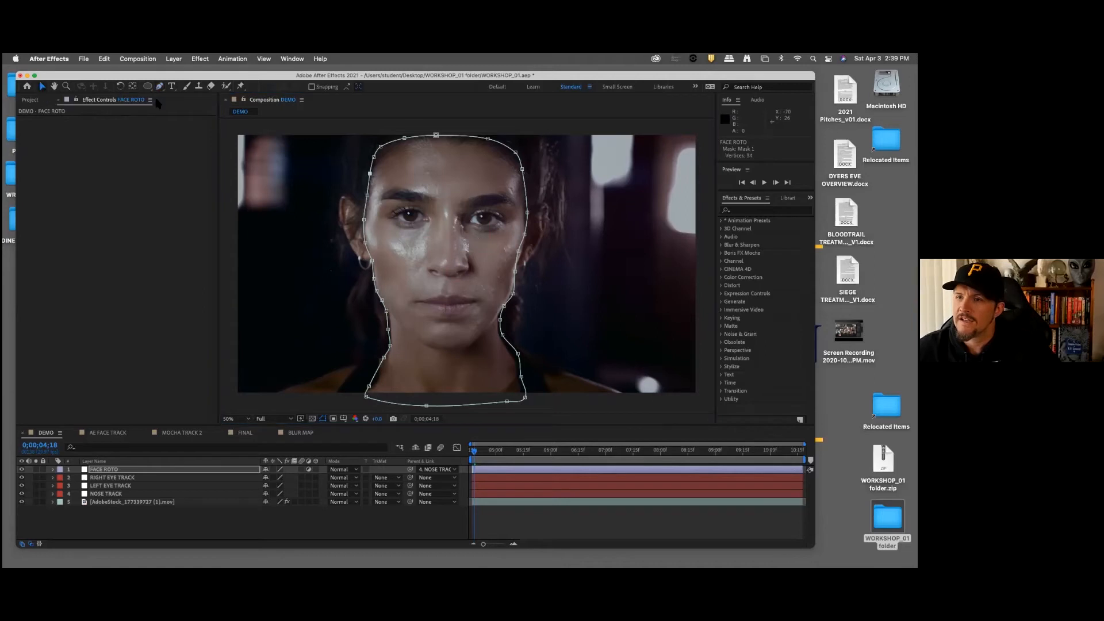
click(510, 293)
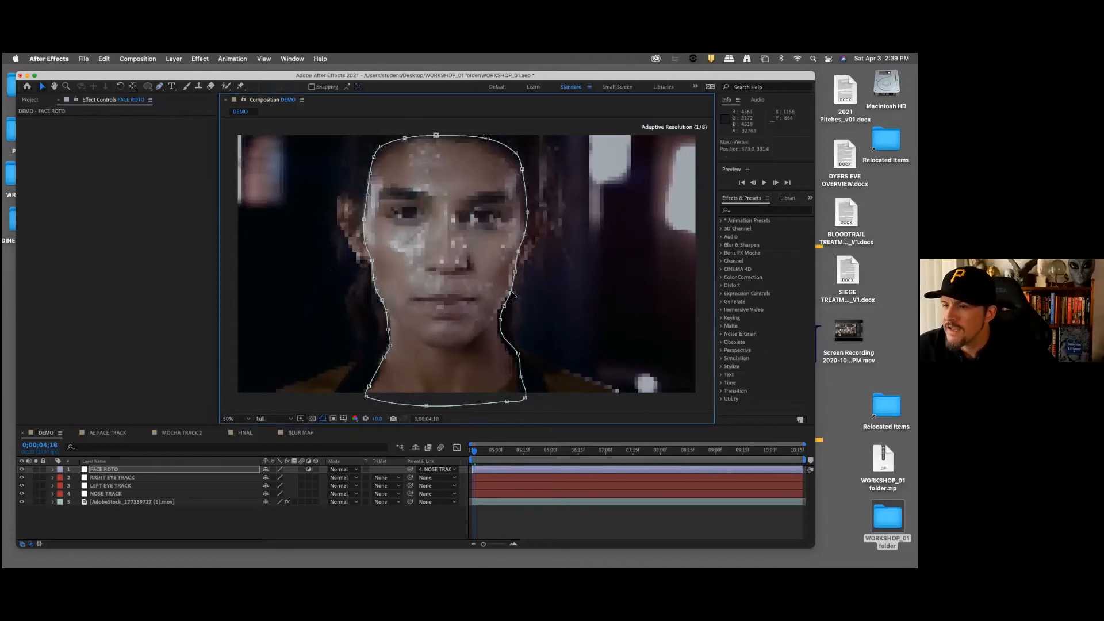
click(515, 271)
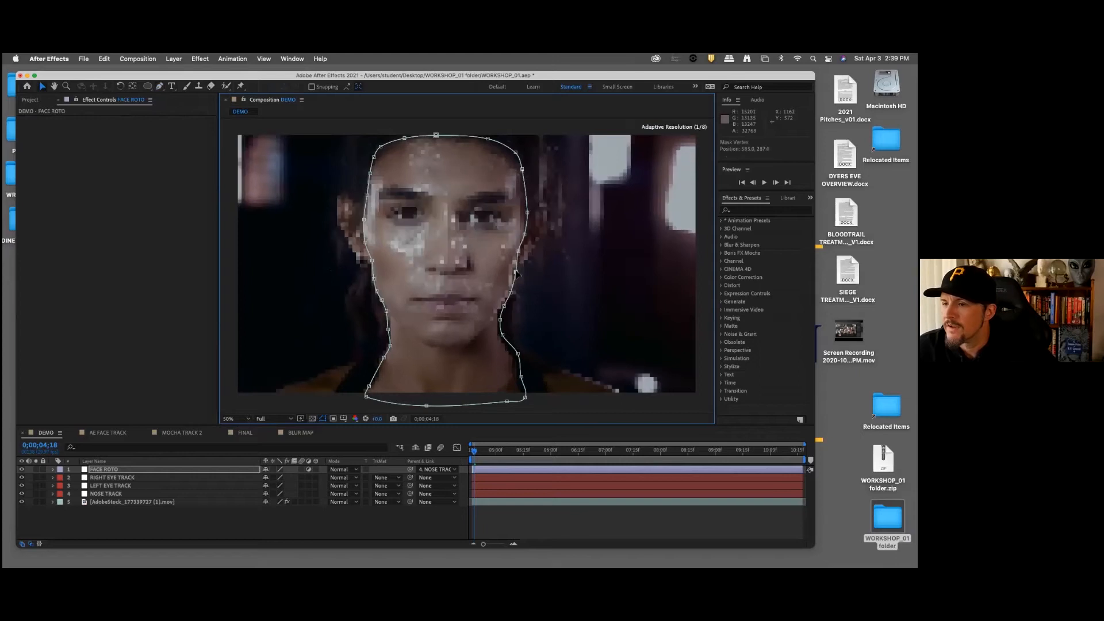
drag(518, 251, 523, 251)
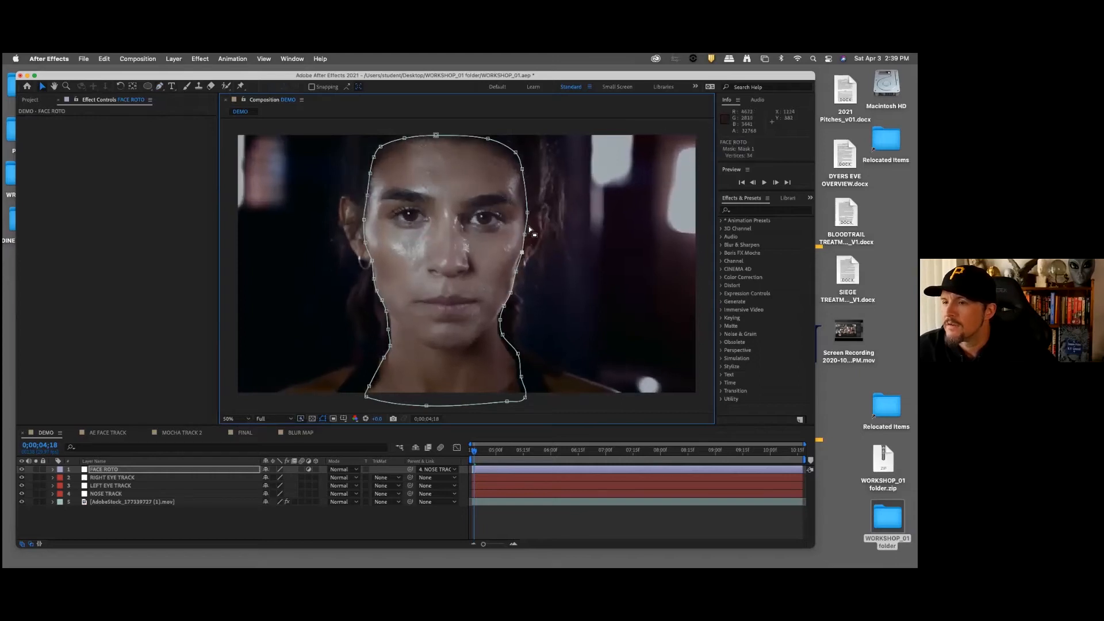
click(525, 236)
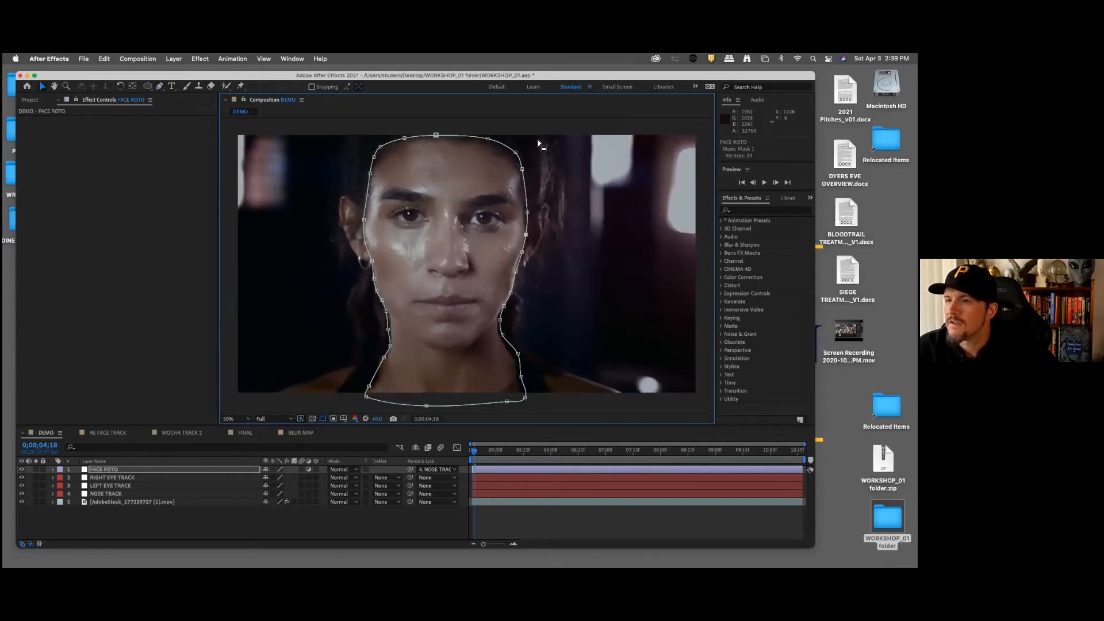
Step: Adjust the mask vertices along the woman's right cheek, jaw and neck to match her outline
click(366, 243)
click(372, 262)
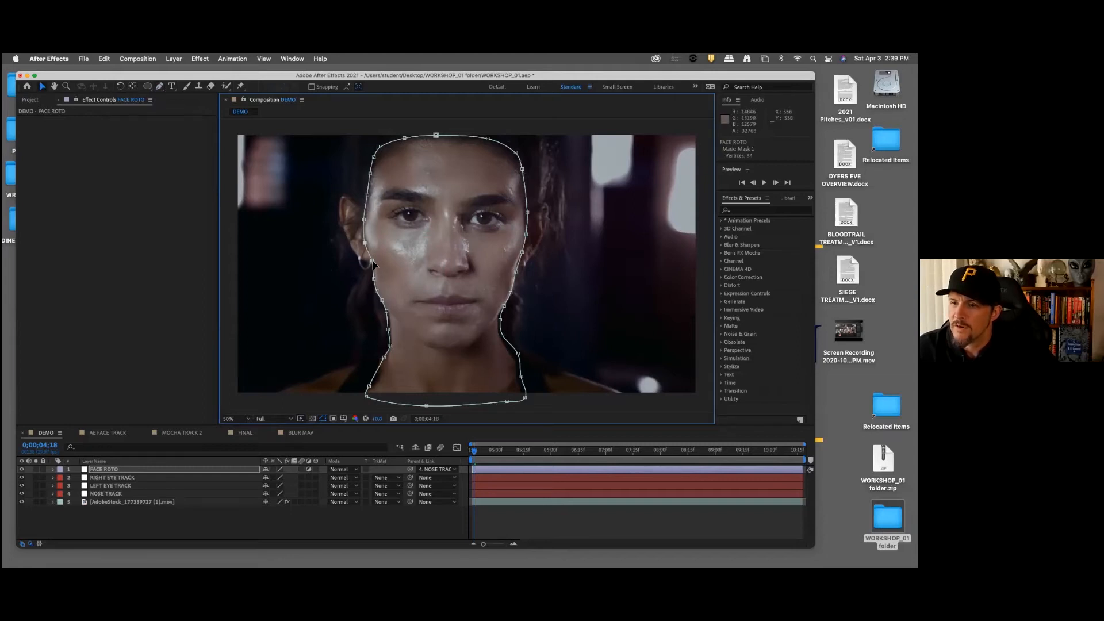
click(386, 311)
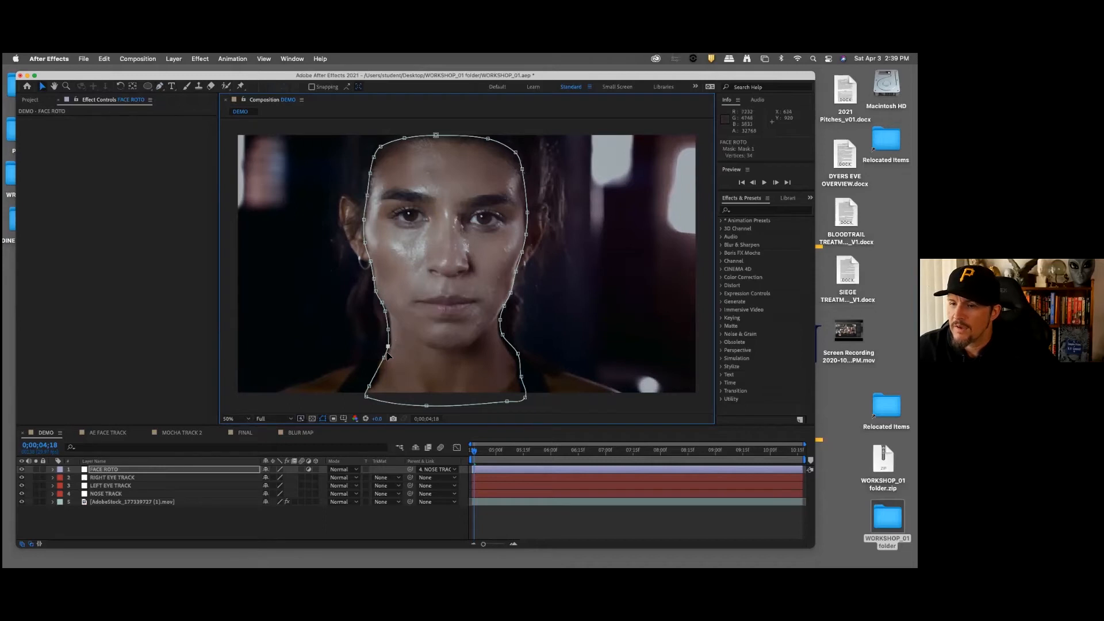
click(384, 358)
Step: Fine-tune the mask vertices from below the woman's left jaw up to her cheek, and deselect the layer
click(506, 306)
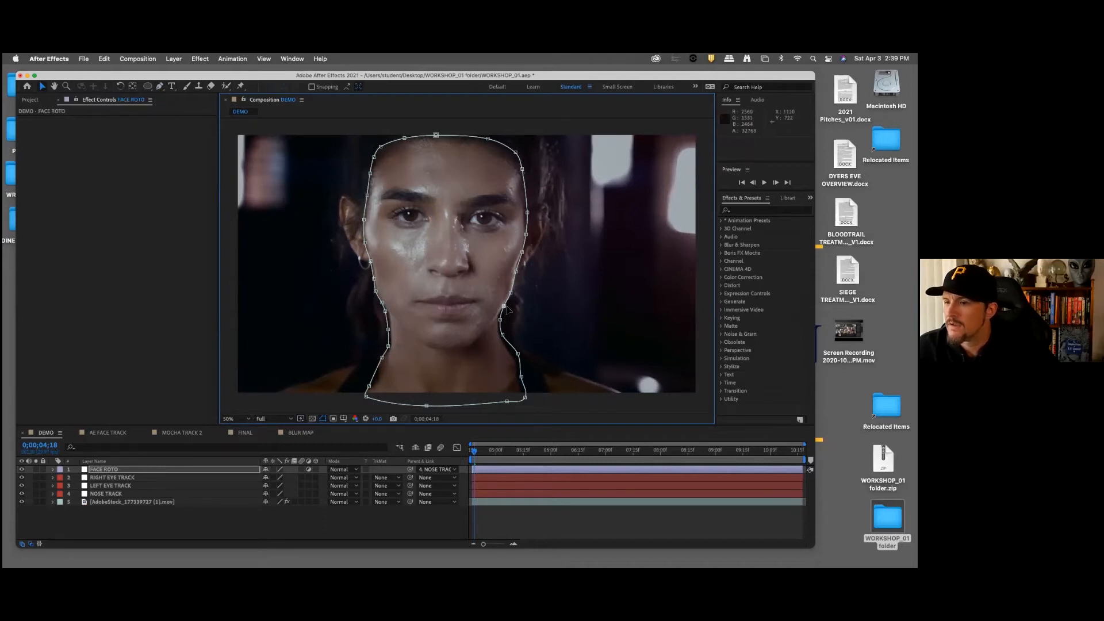
right_click(513, 277)
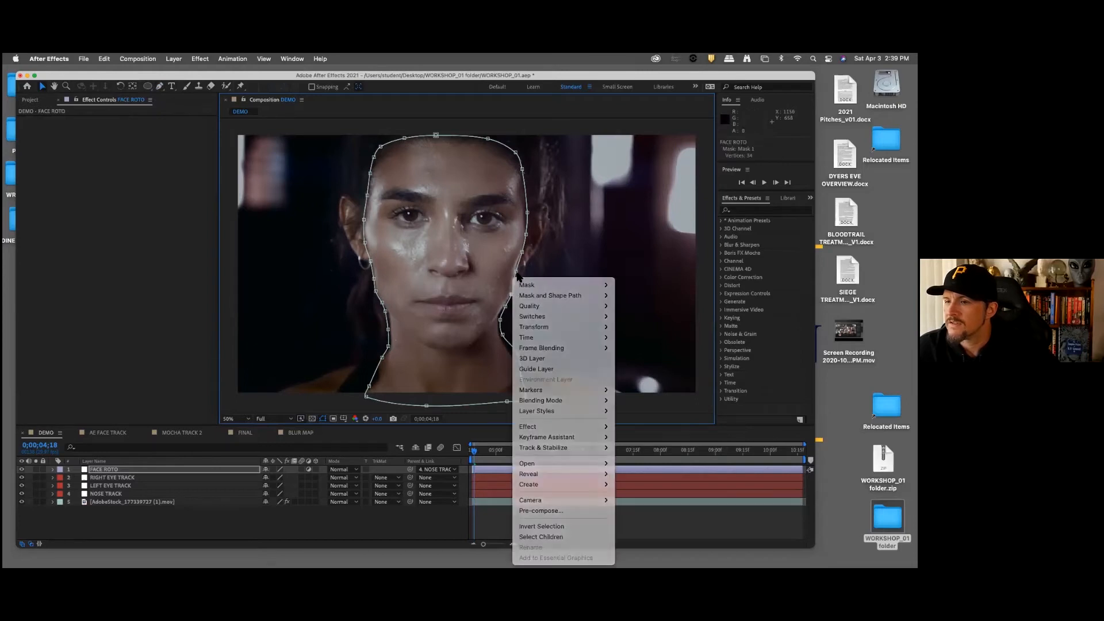
click(516, 272)
drag(515, 271, 523, 252)
click(526, 235)
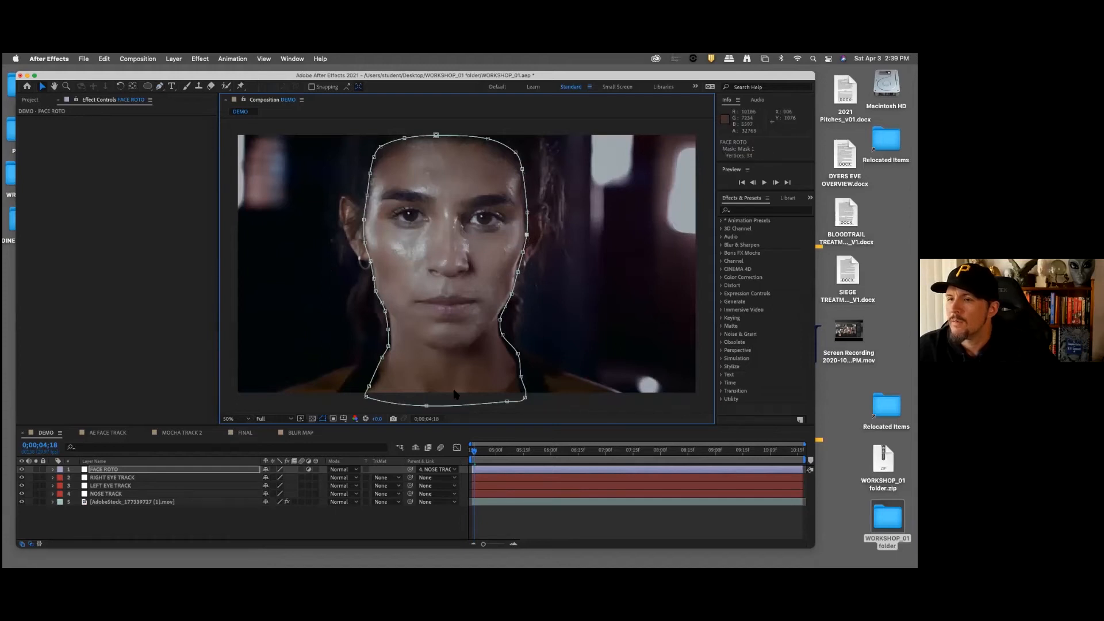
click(347, 522)
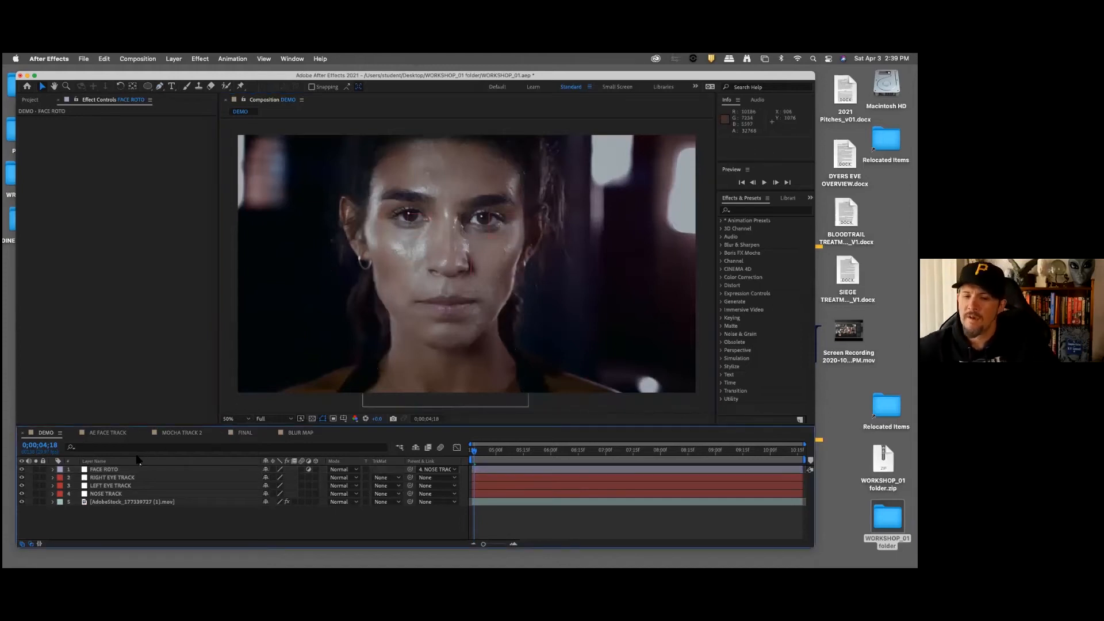
Step: Find the Hue/Saturation effect by searching for "hue" and apply it to the FACE ROTO layer
click(120, 477)
click(121, 470)
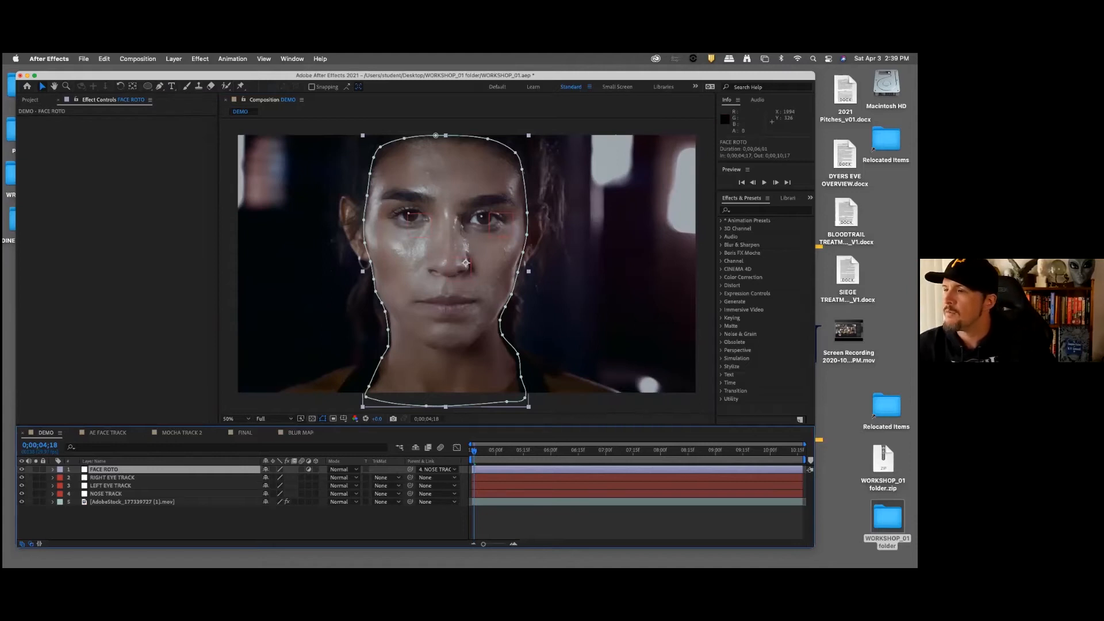
click(767, 210)
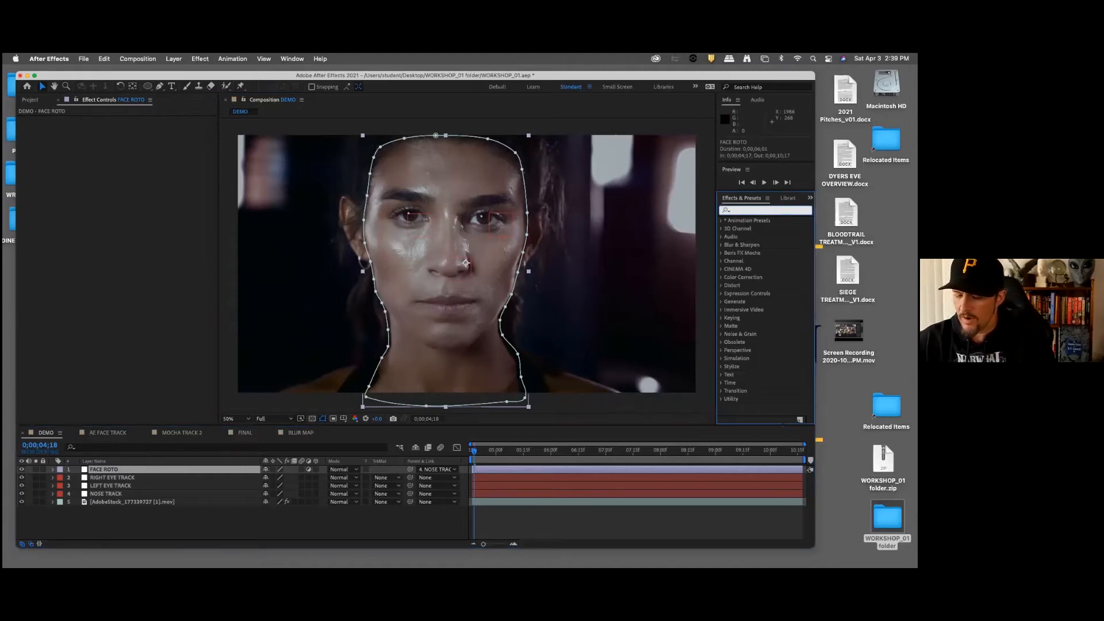
text(hue)
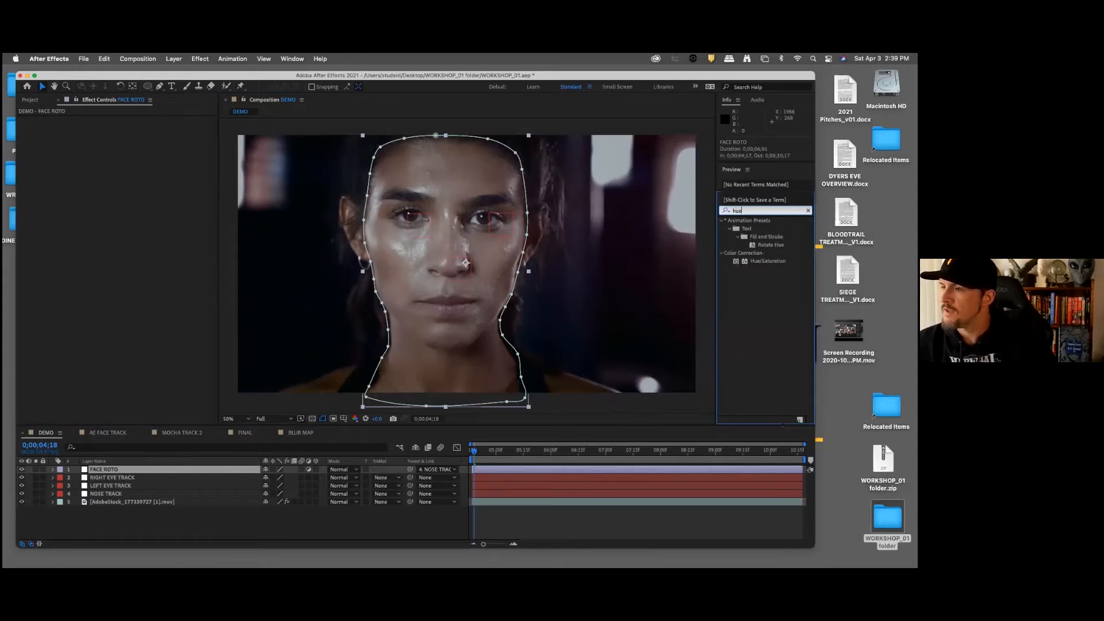
click(767, 261)
drag(767, 261, 146, 473)
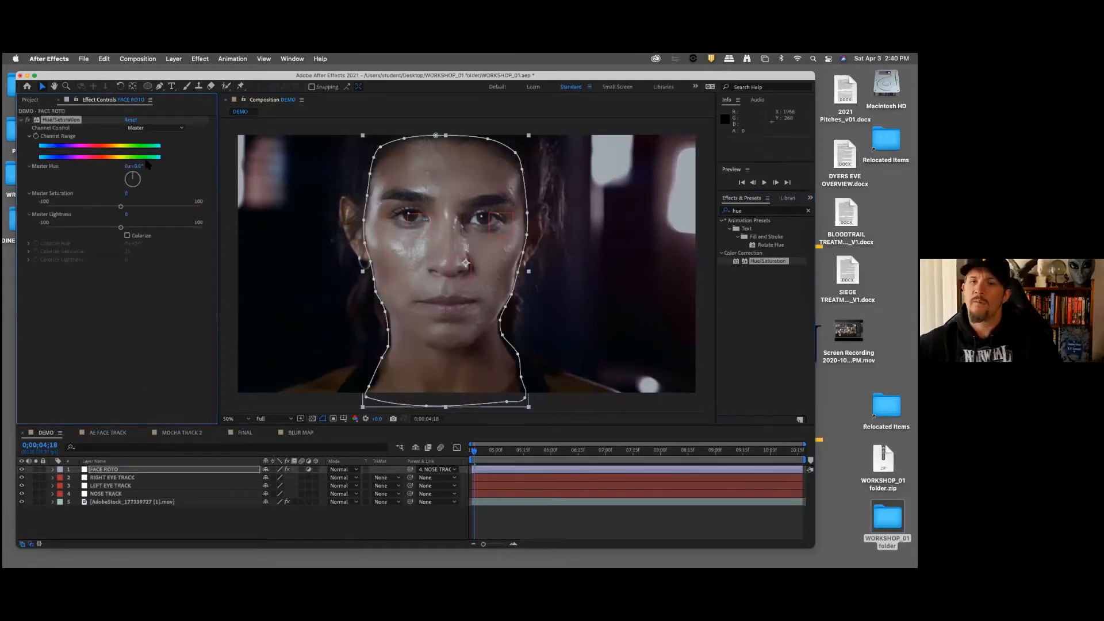
Step: Enable Colorize in Hue/Saturation and tint the face green with a hue of about 139° and a saturation of 14
click(128, 236)
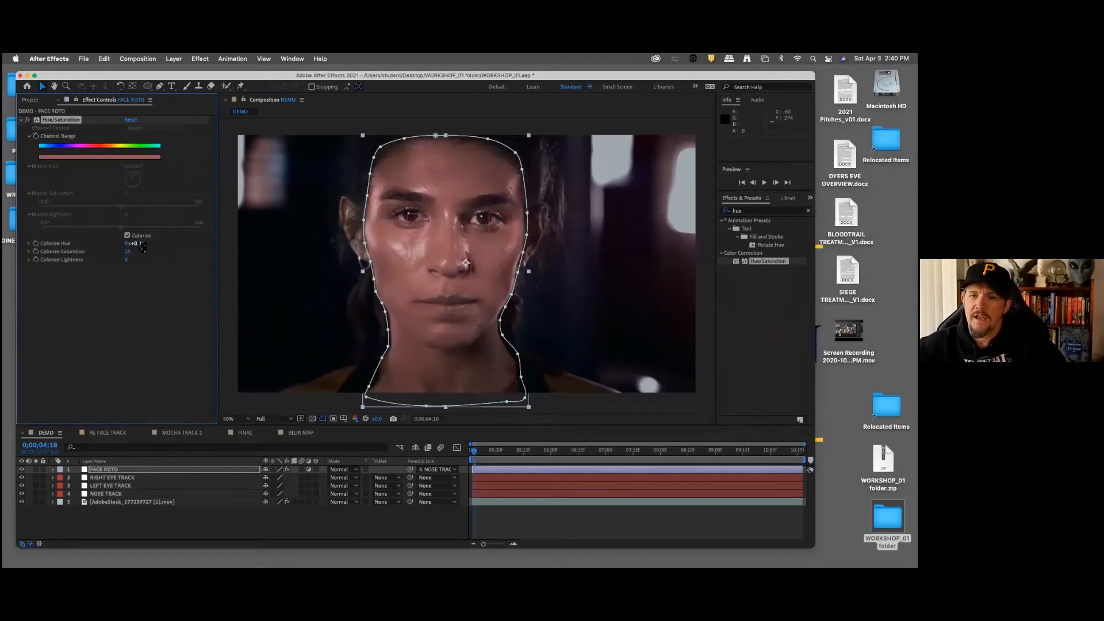
click(137, 244)
key(Return)
click(127, 252)
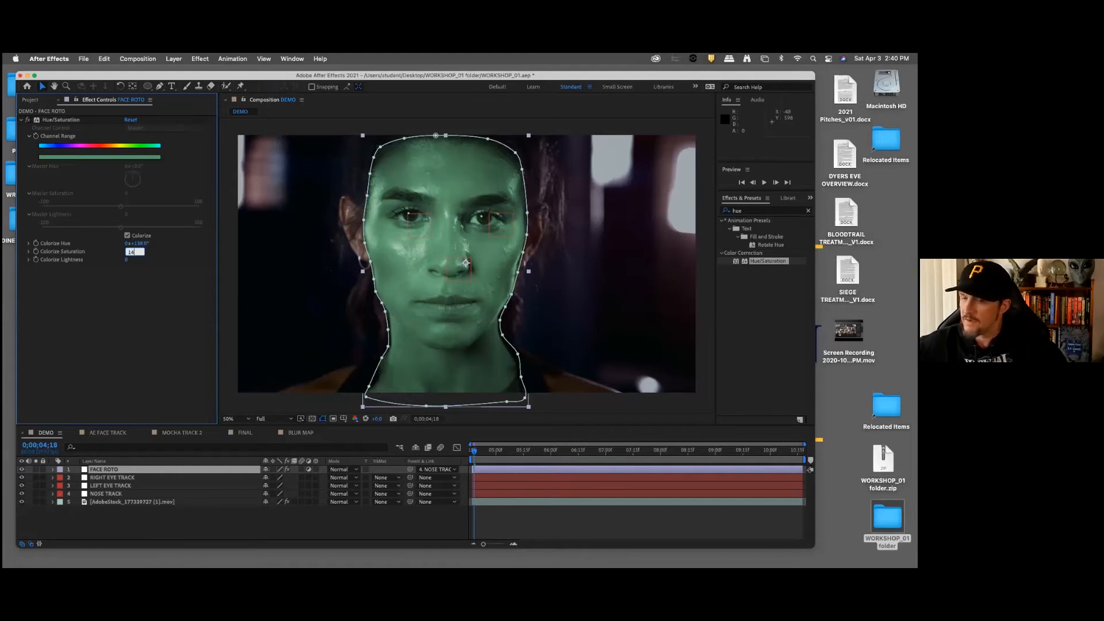
key(Return)
click(287, 513)
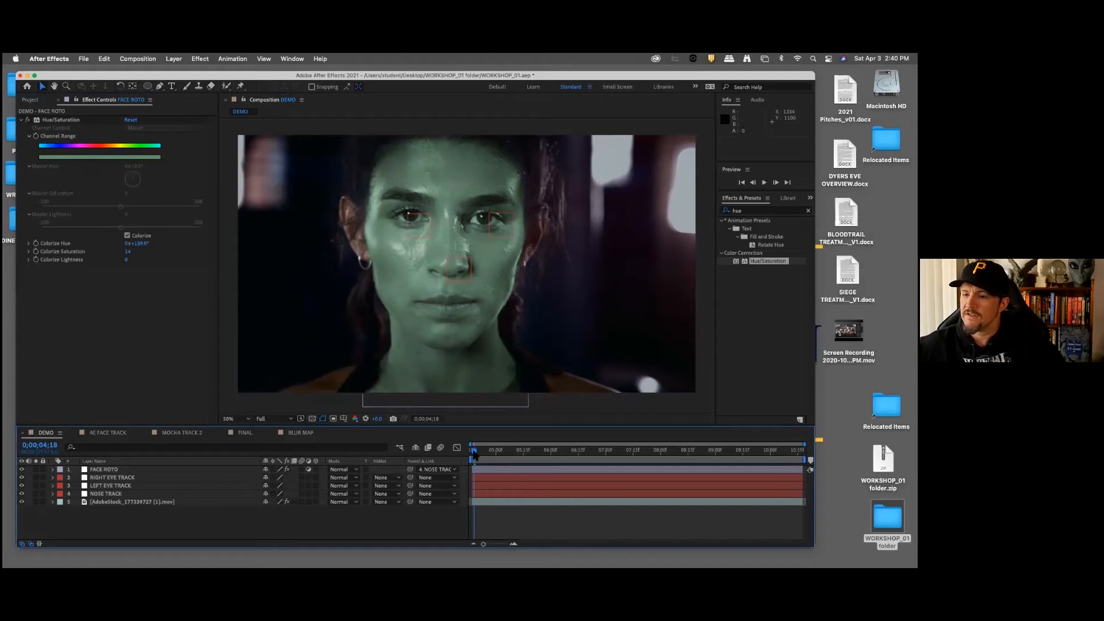
Step: Play back the composition and scrub the opening frames to check how the green tint follows the face
key(space)
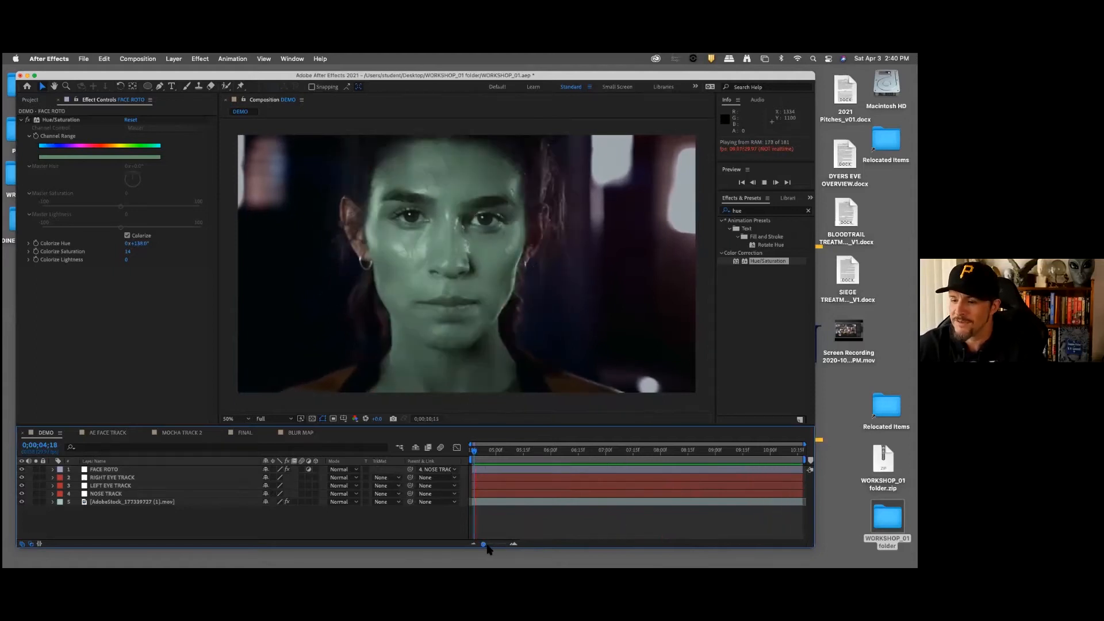
click(487, 452)
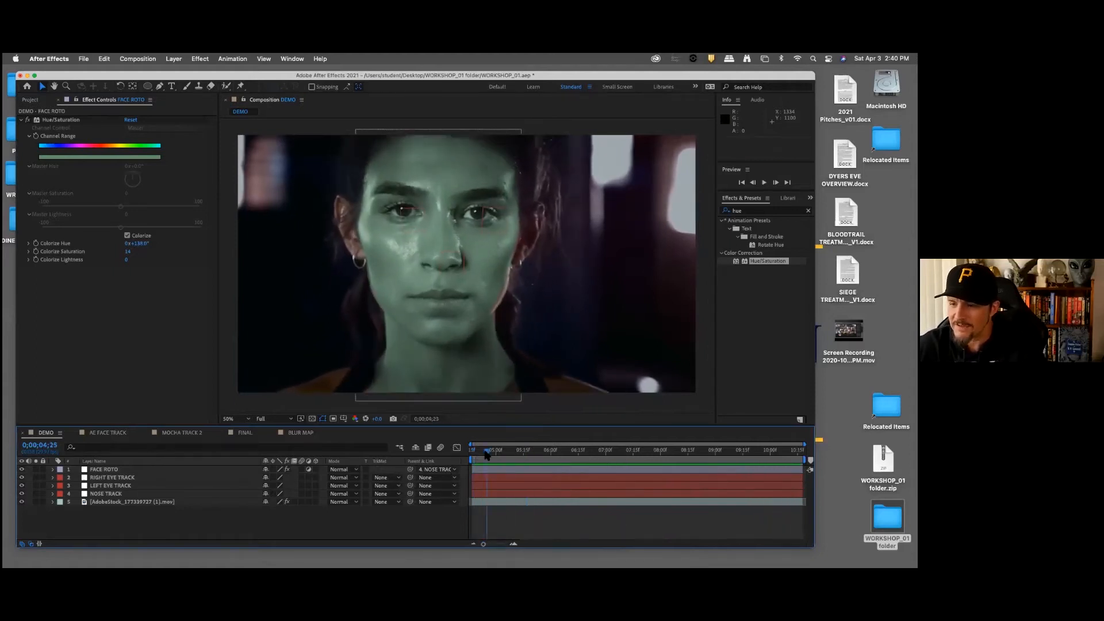
drag(487, 454, 472, 454)
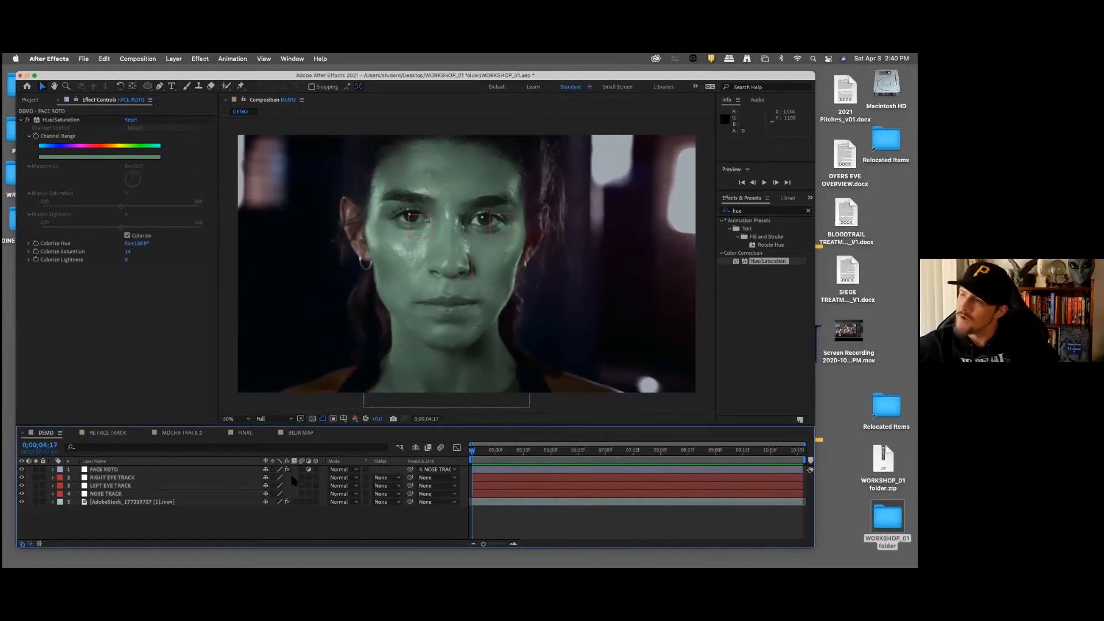
Step: Reveal all Mask 1 properties of FACE ROTO and set the Mask Feather to 20 pixels
click(109, 471)
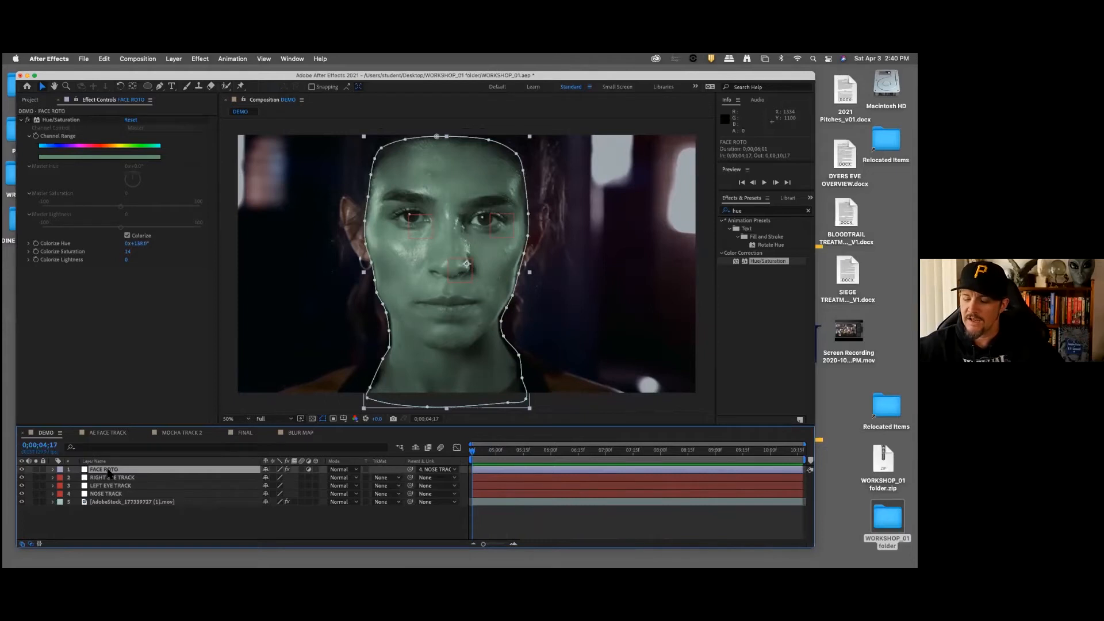
key(m)
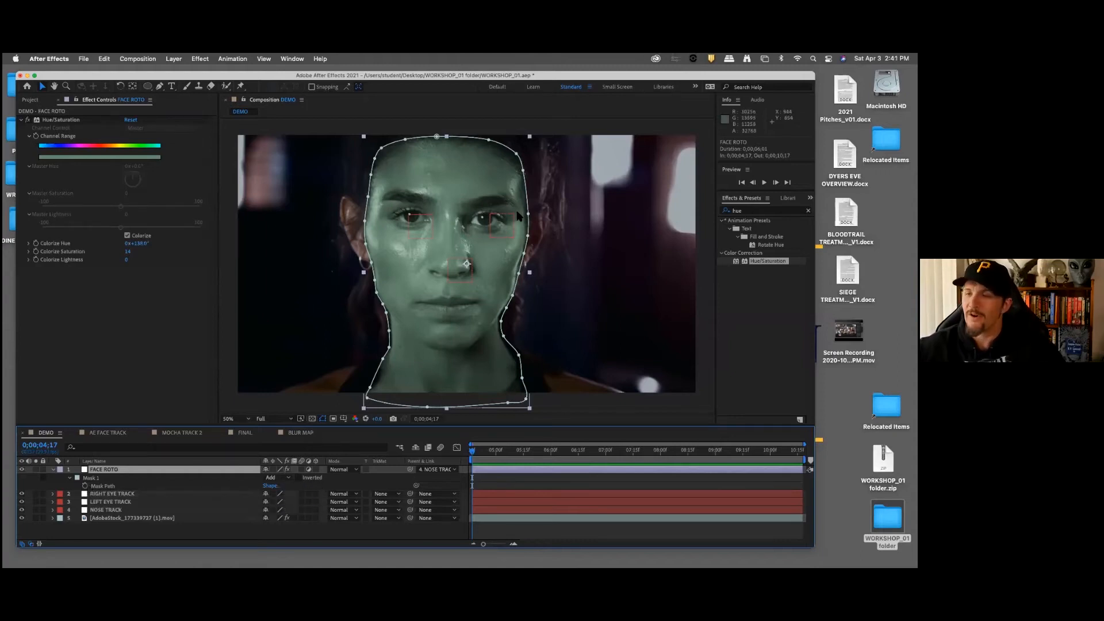
drag(473, 452, 460, 452)
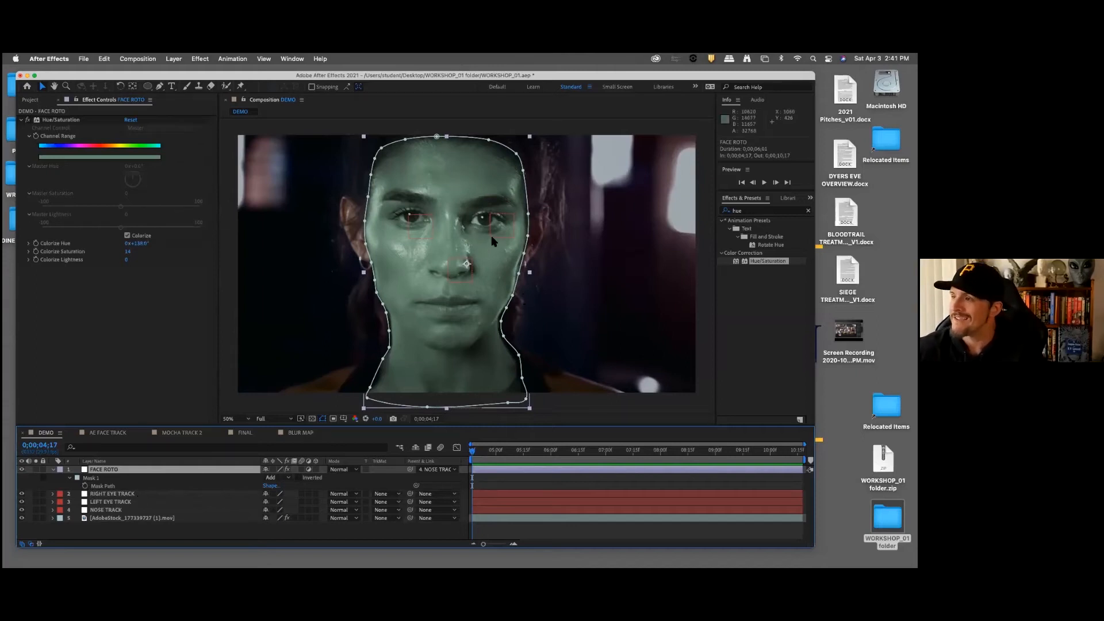
click(70, 478)
click(70, 478)
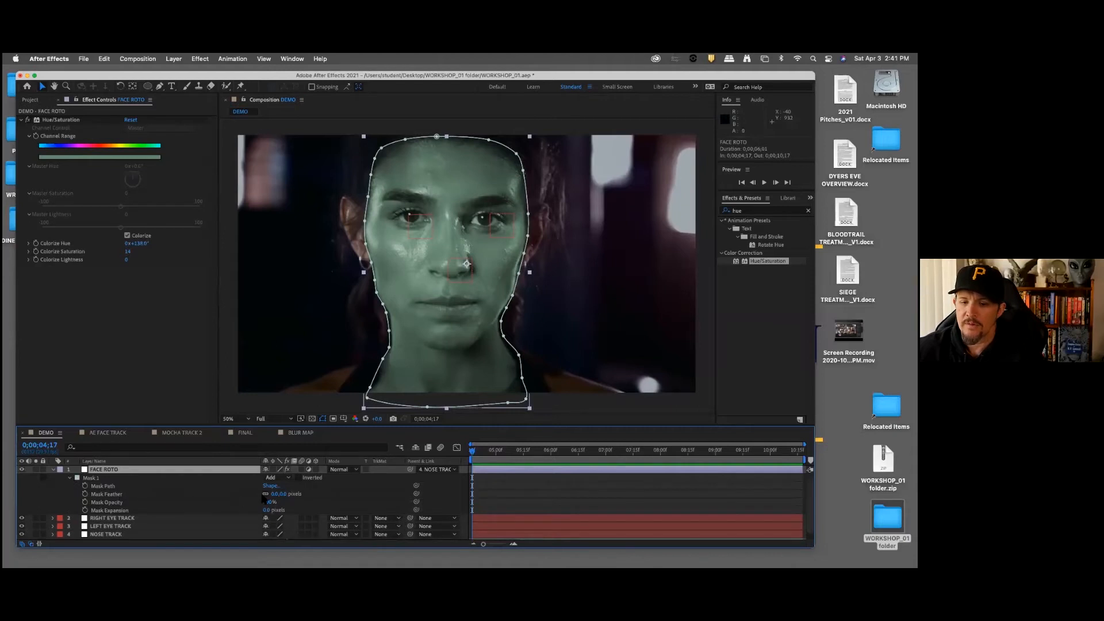
click(337, 507)
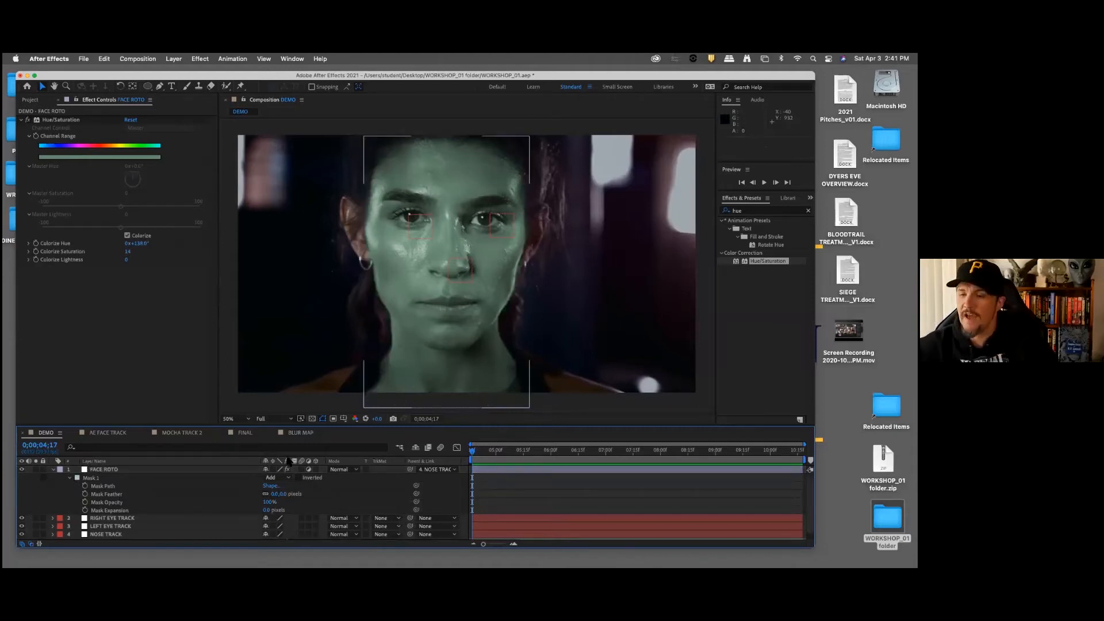
click(282, 494)
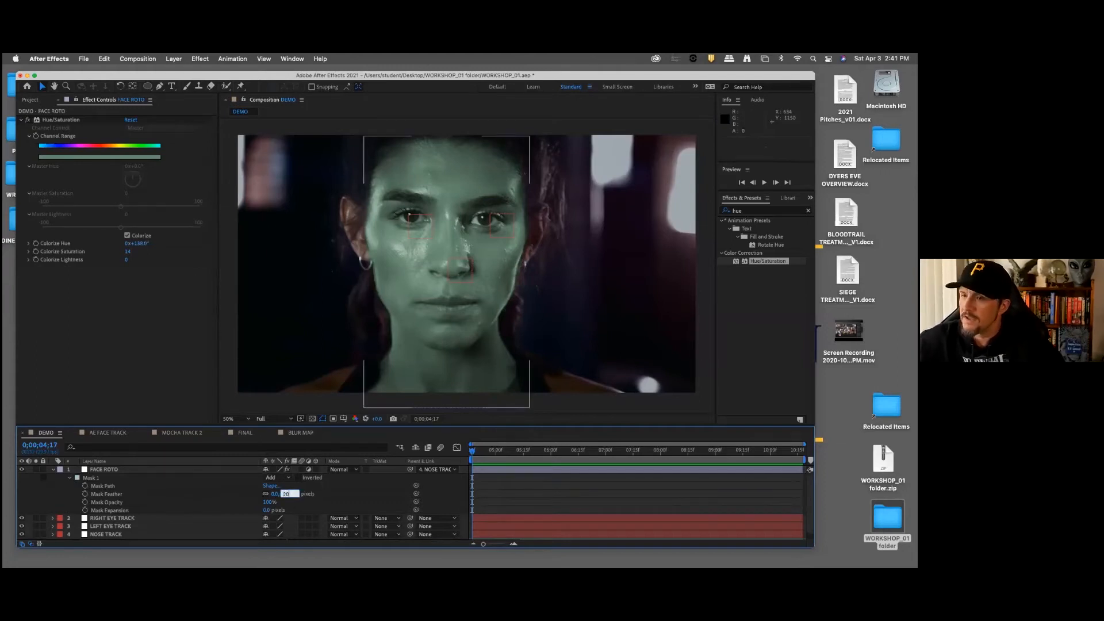
key(Return)
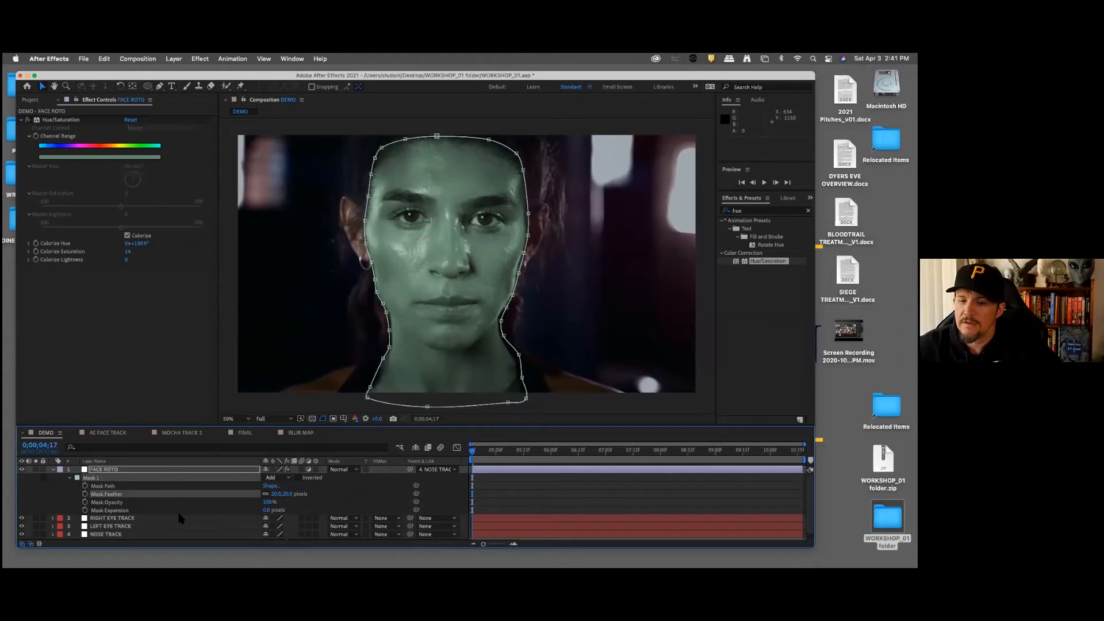
click(181, 518)
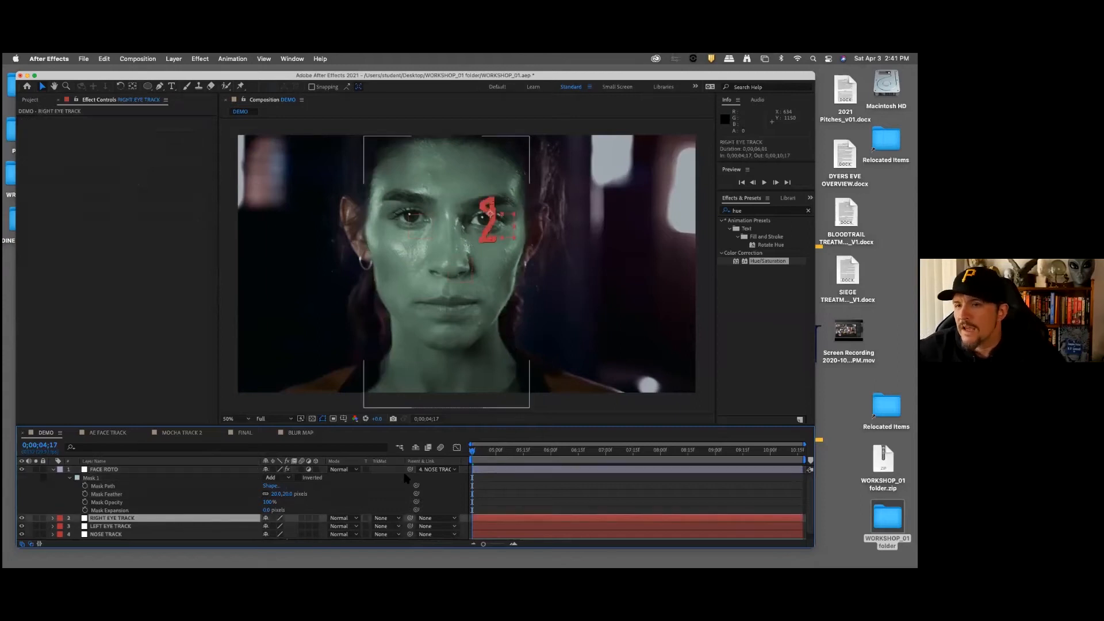
Step: Set a Mask Path keyframe on FACE ROTO at 0;00;04;17 and go to the last frame at 0;00;10;17
mouse_move(472, 450)
mouse_down()
mouse_move(679, 454)
mouse_move(460, 461)
mouse_up()
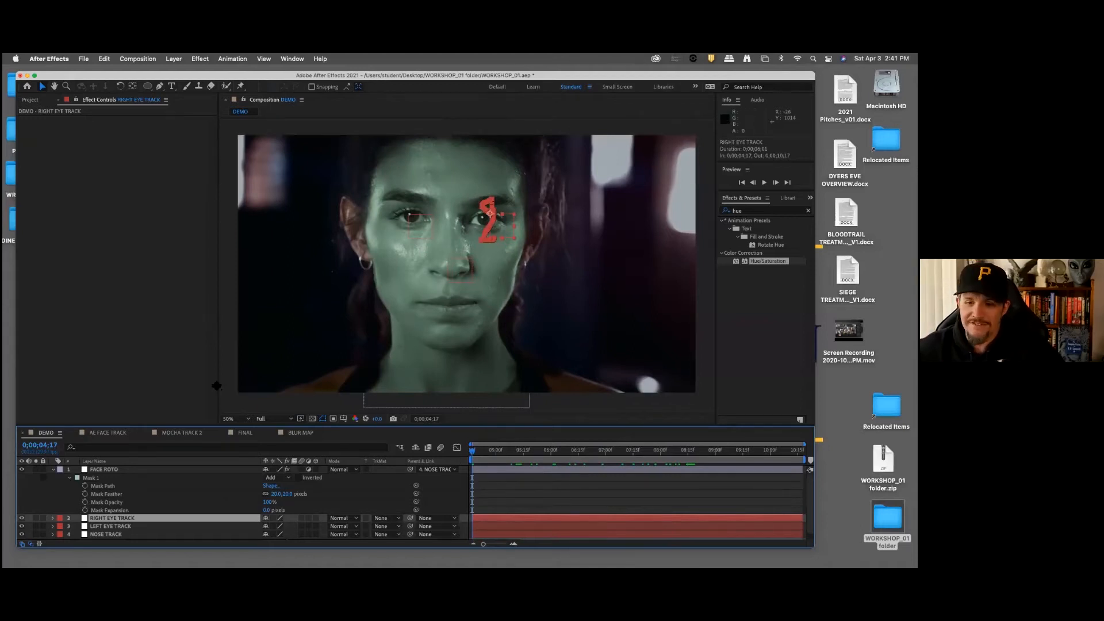
click(101, 486)
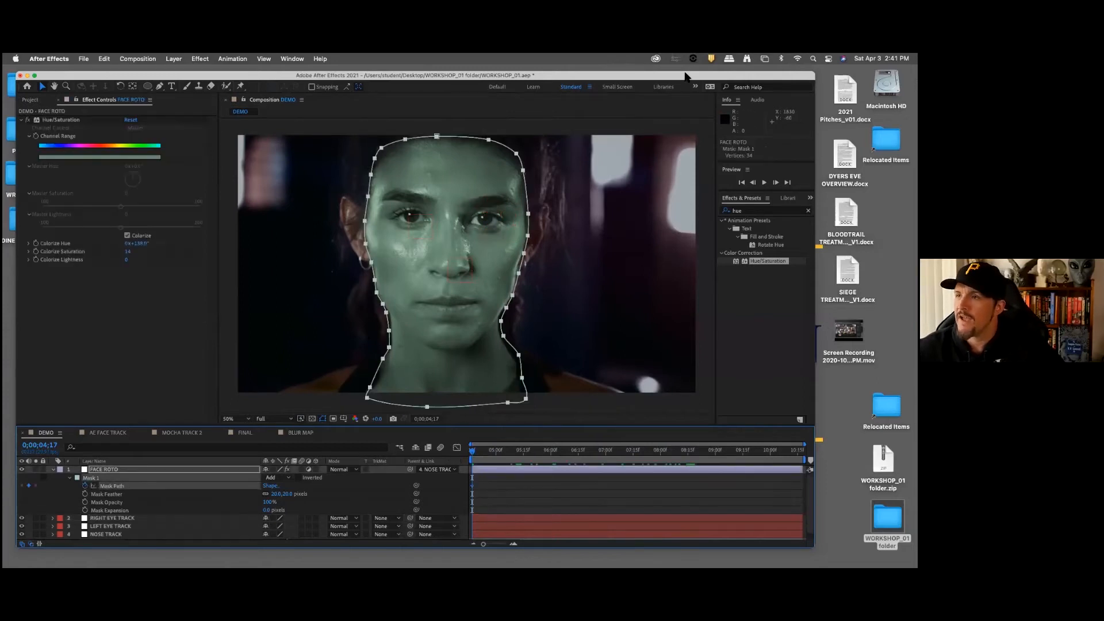
drag(690, 79, 677, 78)
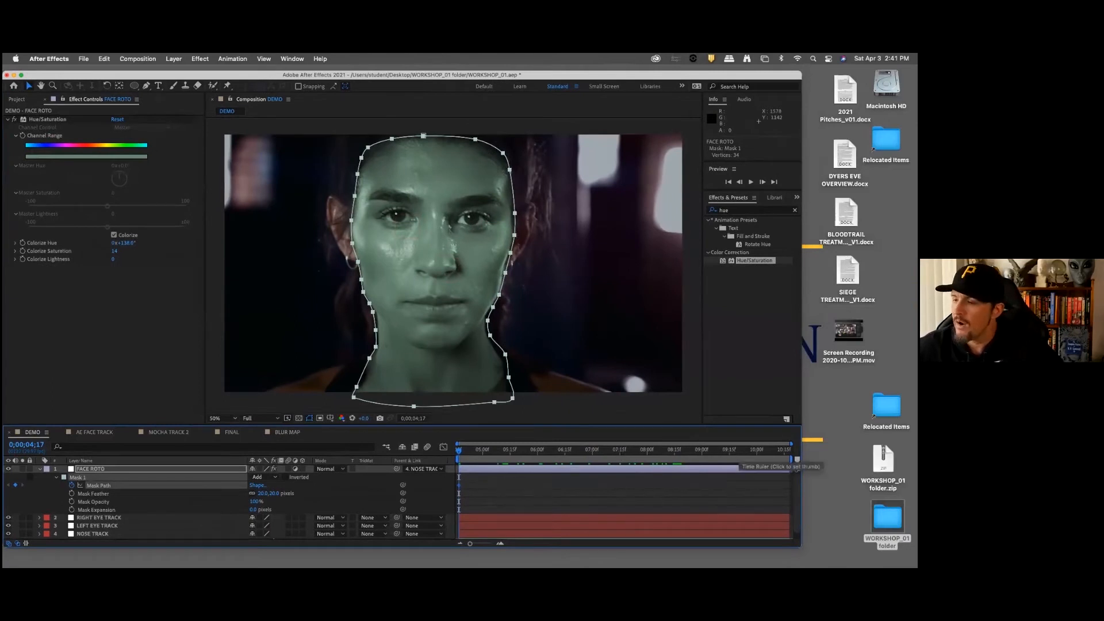
click(788, 458)
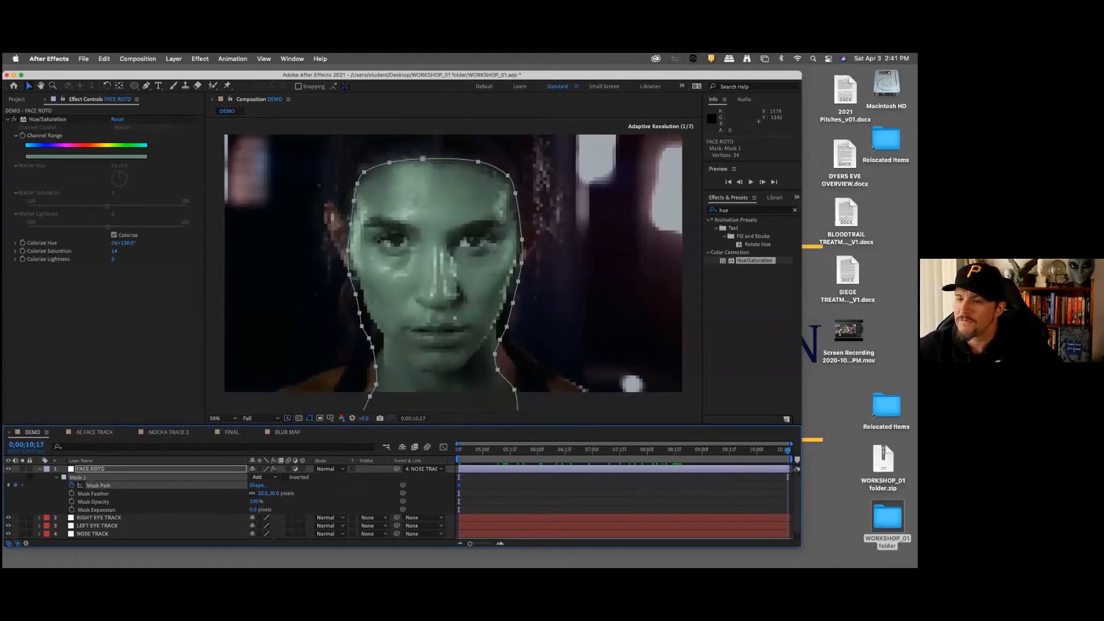
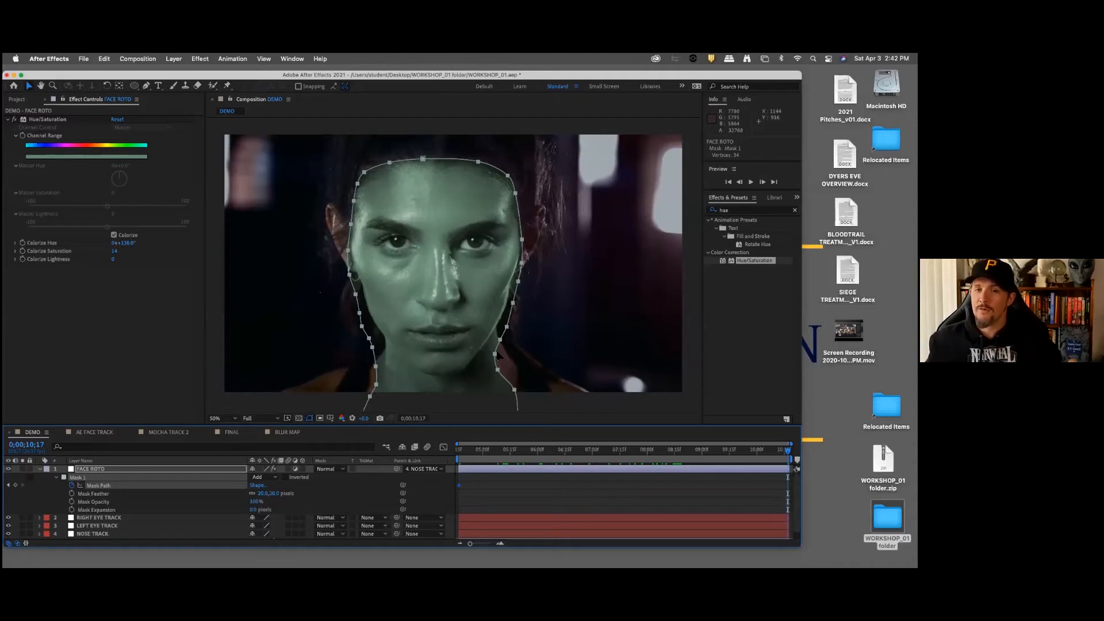
Step: On the last frame, raise the vertices along the top of the FACE ROTO mask toward the hairline
drag(365, 172, 369, 175)
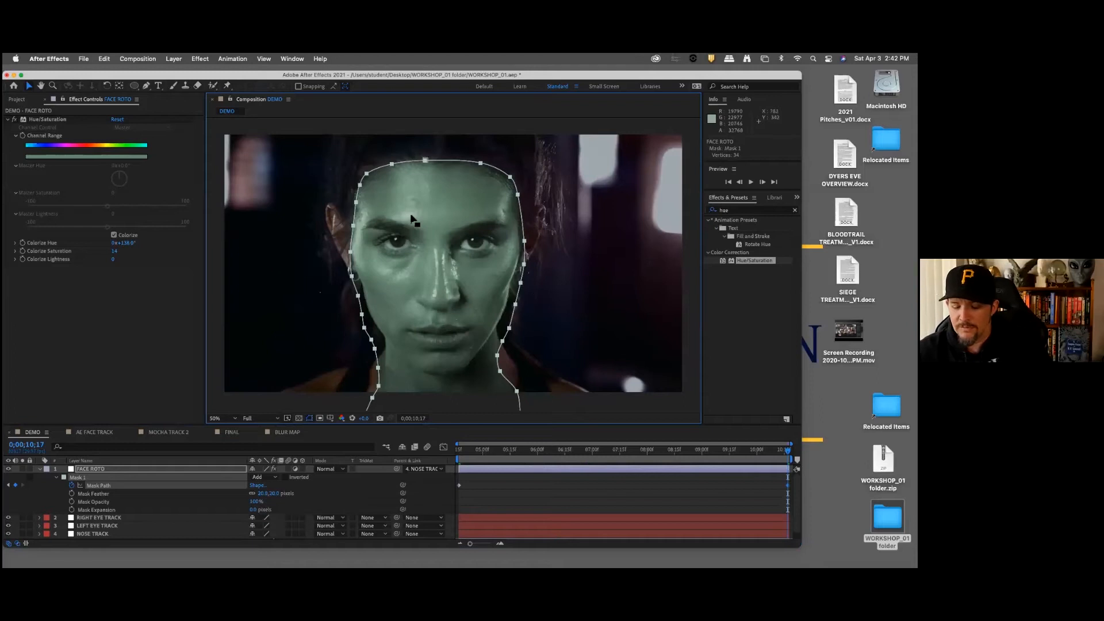
key(super+z)
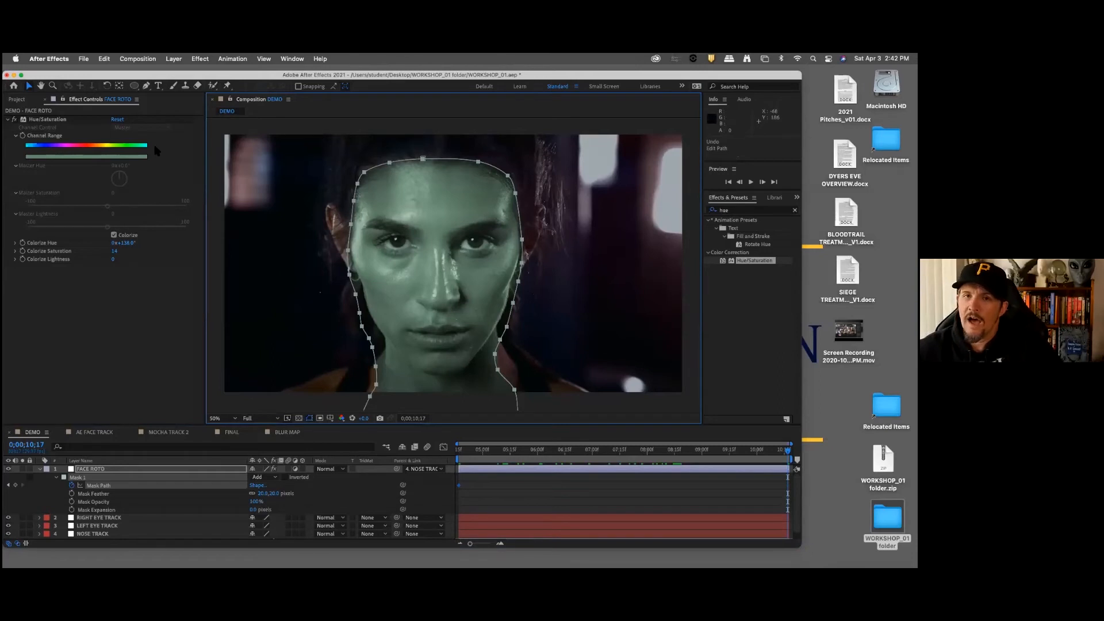
drag(339, 148, 543, 222)
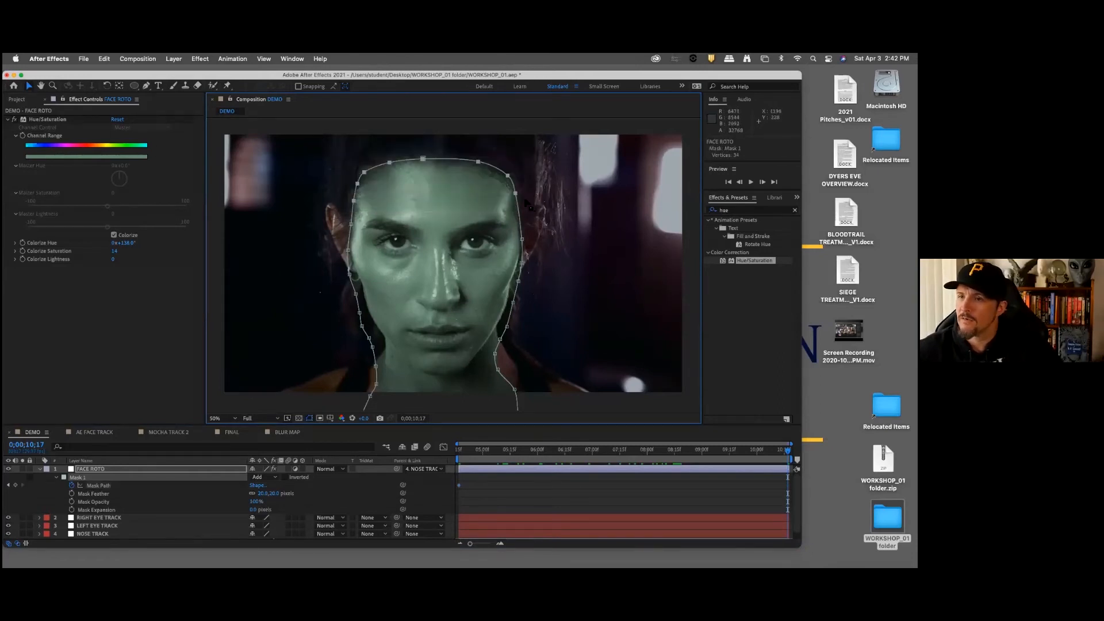
drag(507, 178, 506, 164)
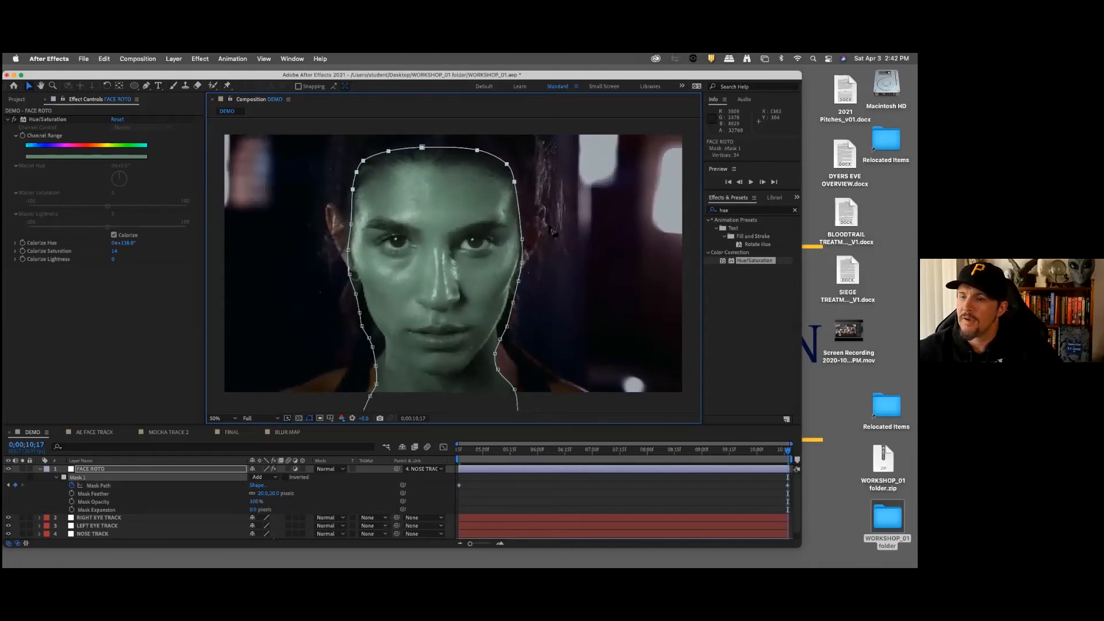
Step: Refit the last-frame mask vertices along the left jaw so the path follows the face down to the neck
click(330, 244)
click(349, 275)
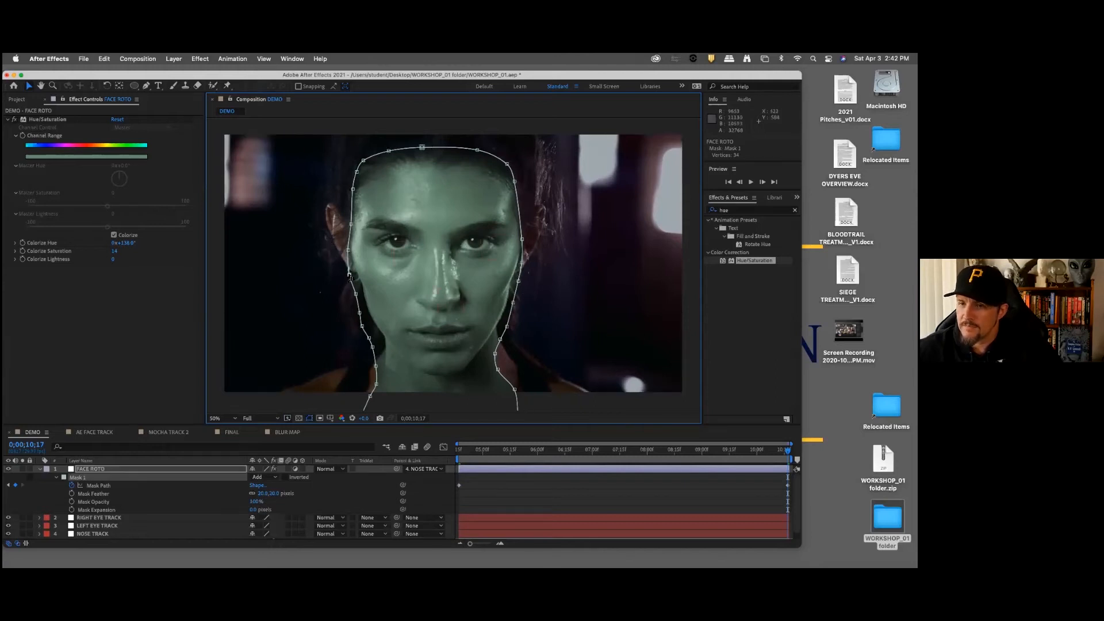
drag(332, 268, 375, 345)
key(super+z)
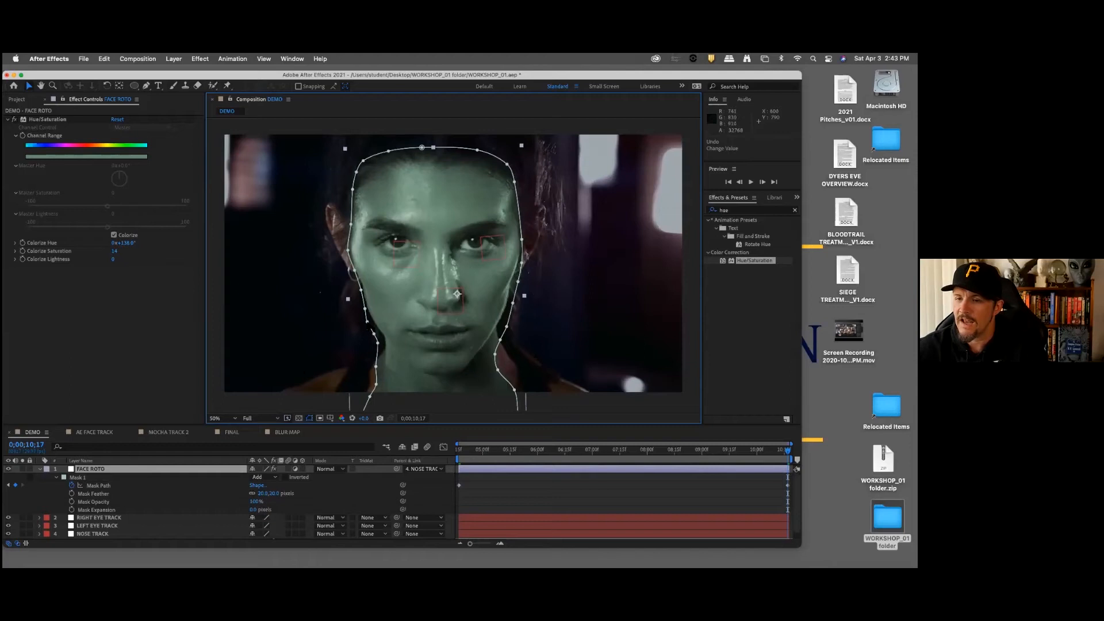
click(366, 323)
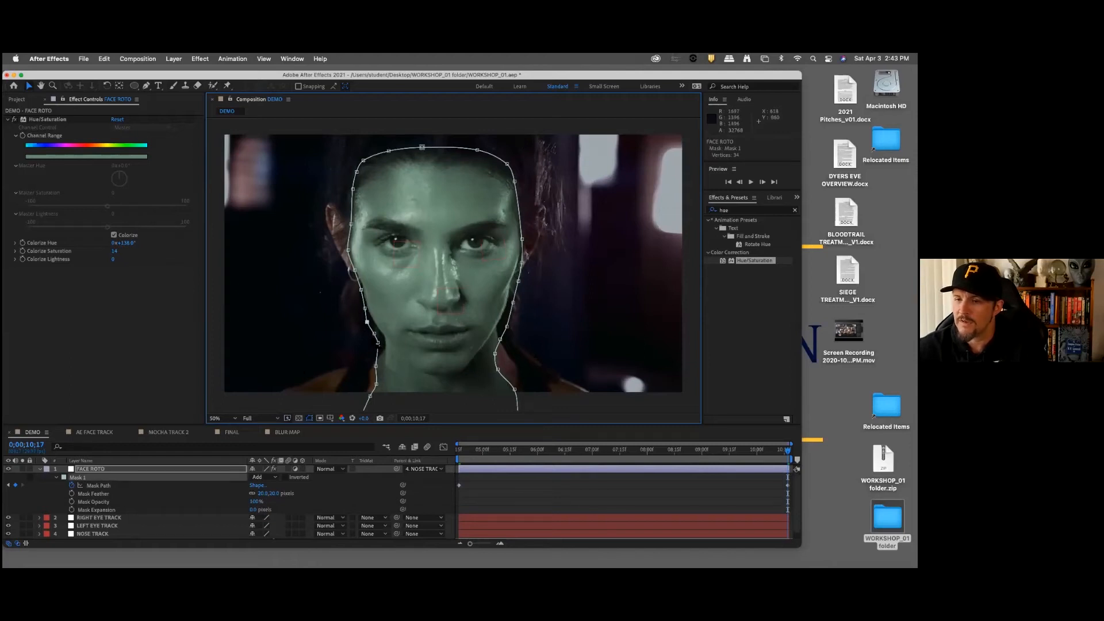
drag(373, 330, 380, 344)
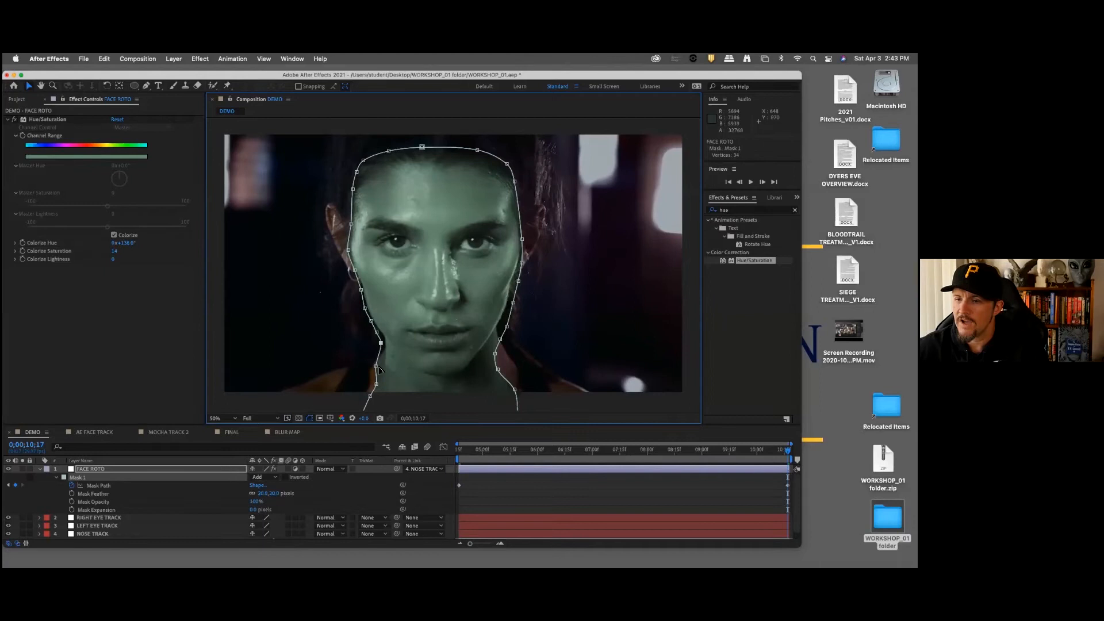
Step: Move the mask vertices at the base of the neck's left side outward toward the shoulder
scroll(356, 367, up, 1)
scroll(358, 365, down, 2)
mouse_move(397, 320)
mouse_down()
mouse_move(420, 362)
mouse_move(408, 330)
mouse_up()
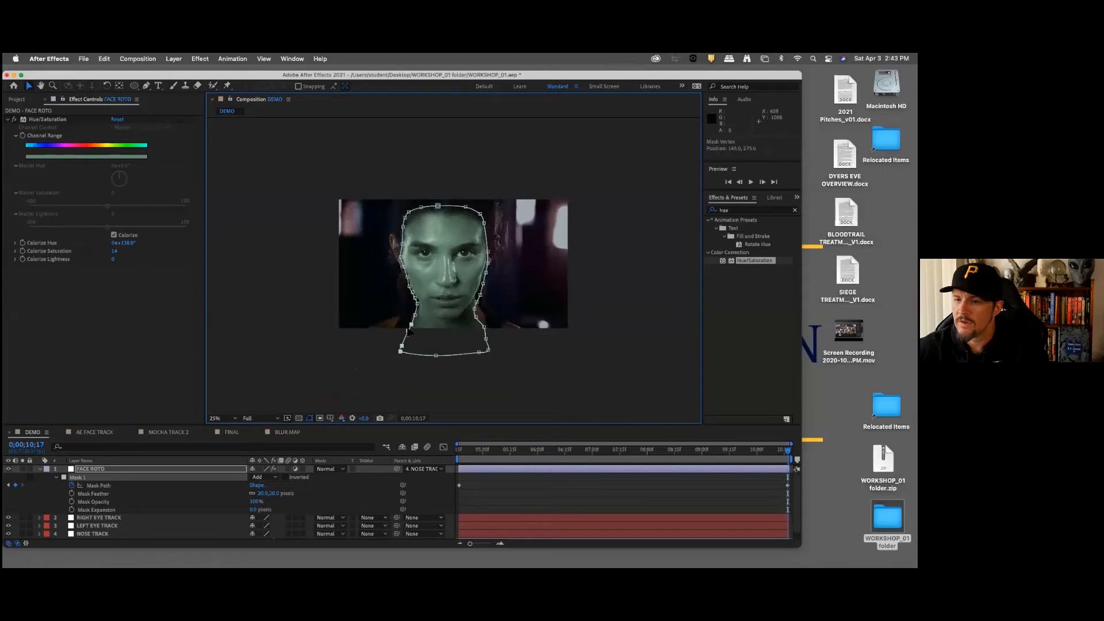
key(comma)
key(period)
key(period)
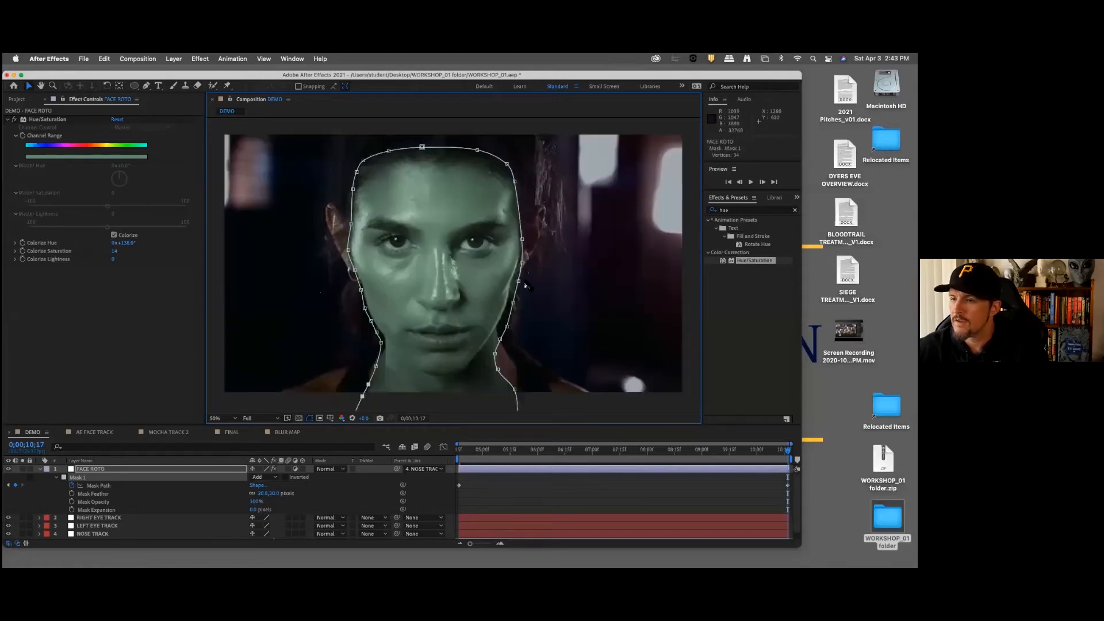
Step: Pull the last-frame mask vertices along the right cheek and jaw inward to the edge of the face
drag(530, 284, 501, 328)
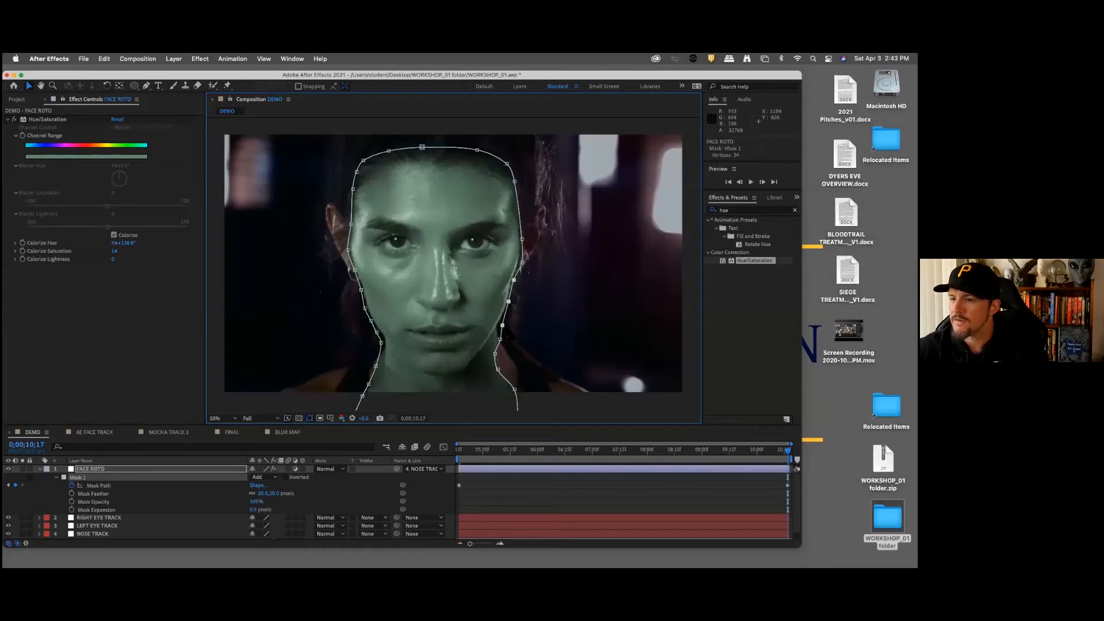
key(super+t)
drag(500, 340, 503, 339)
click(502, 325)
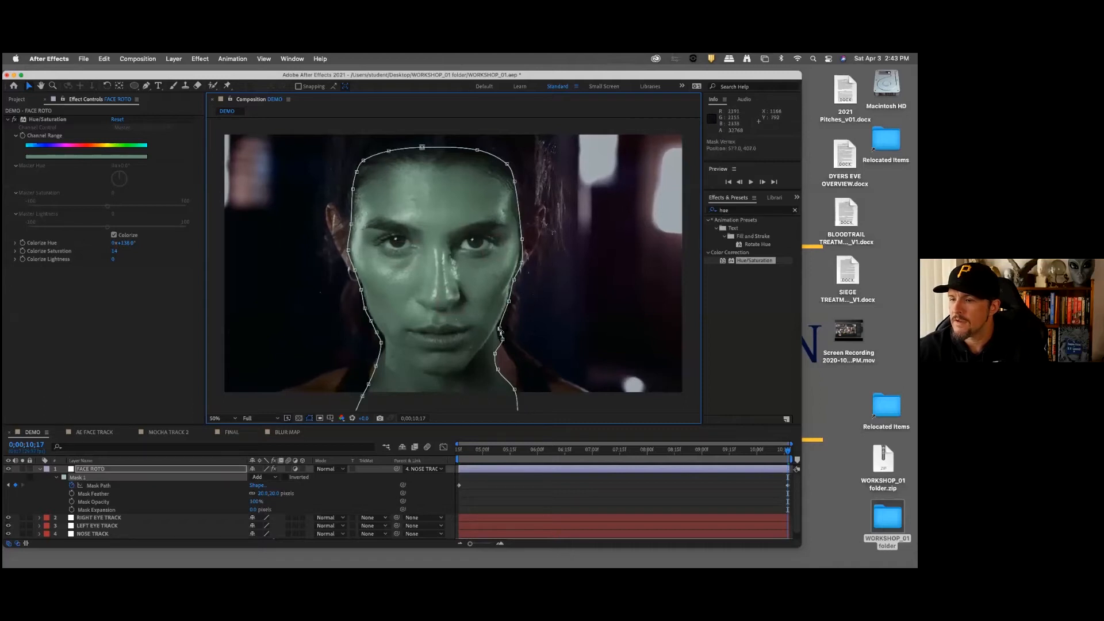
Step: Reshape the mask along the right side of the neck, moving its lower vertices outward toward the shoulder
key(h)
drag(499, 296, 479, 270)
key(v)
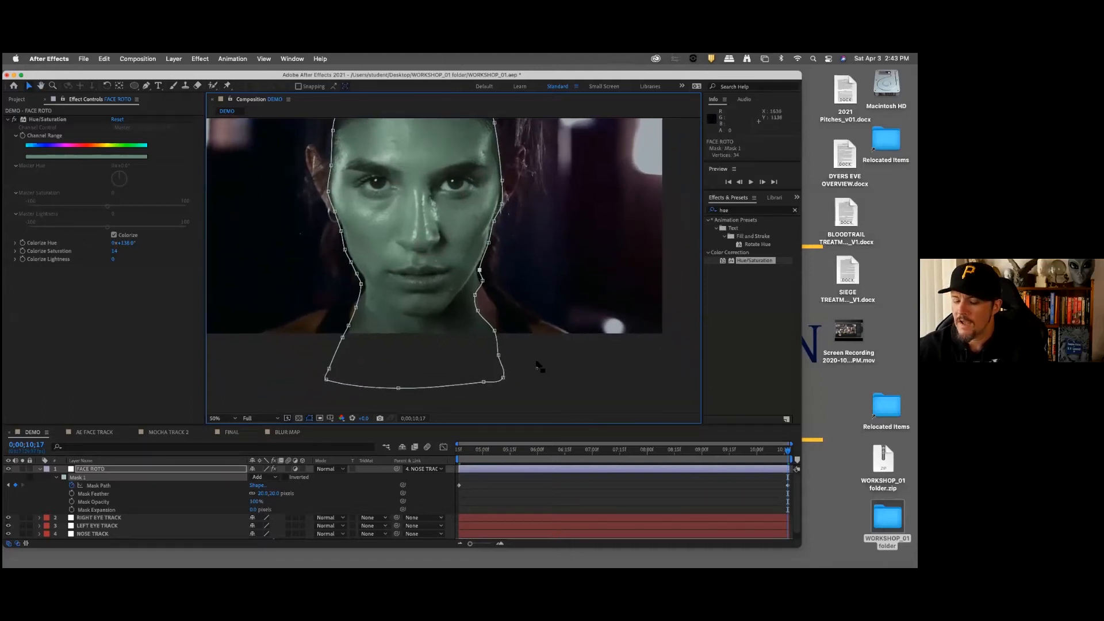
key(space)
mouse_move(393, 320)
mouse_down()
mouse_move(382, 315)
mouse_move(395, 318)
mouse_up()
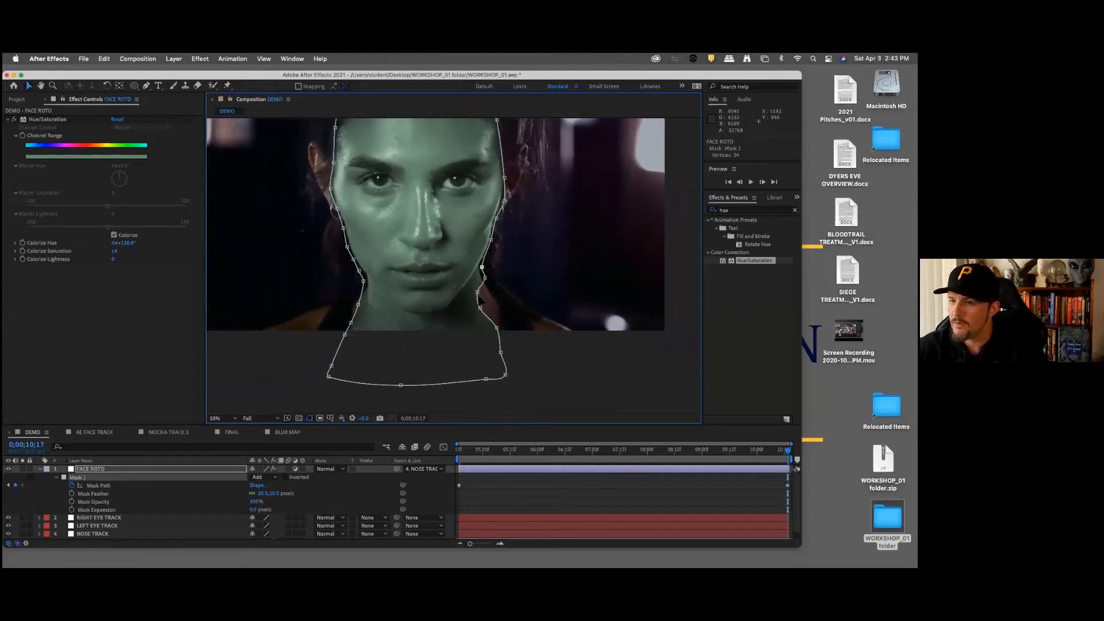
drag(477, 292, 506, 331)
key(space)
drag(542, 249, 562, 324)
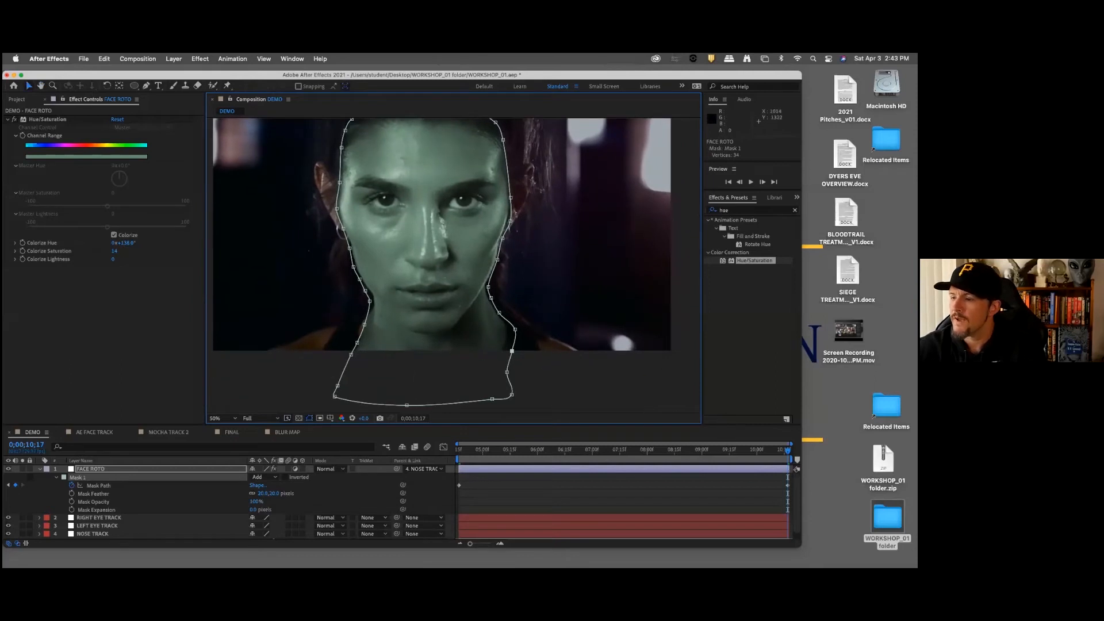
Step: At 0;00;07;23, keyframe the mask path with the left-side vertices shifted inward and the right-side vertices slightly outward
drag(633, 450, 631, 446)
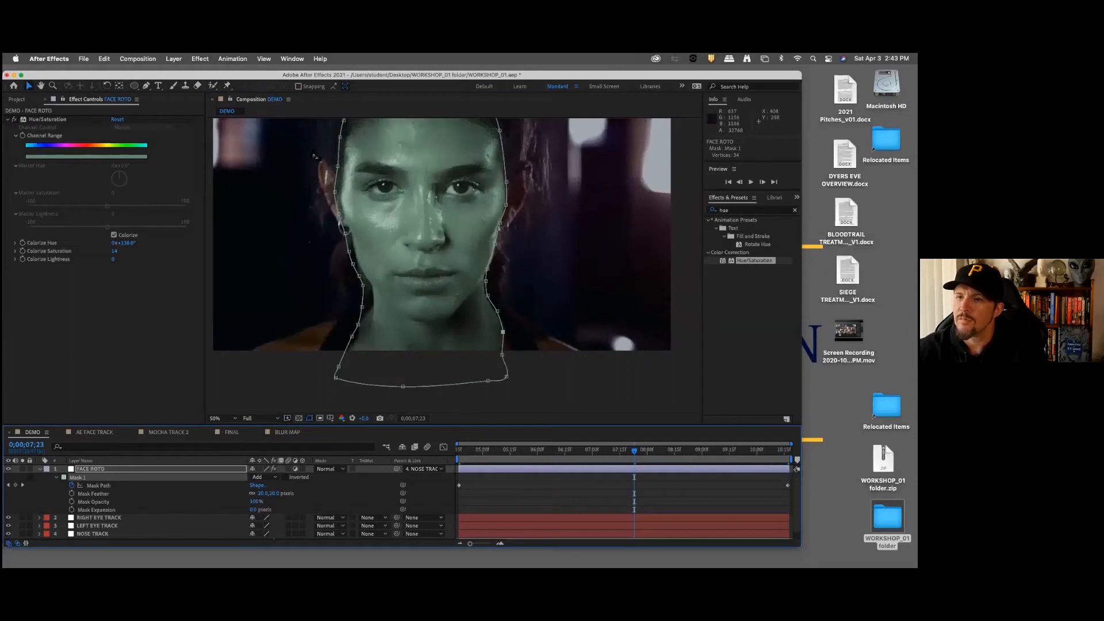
drag(314, 199, 317, 213)
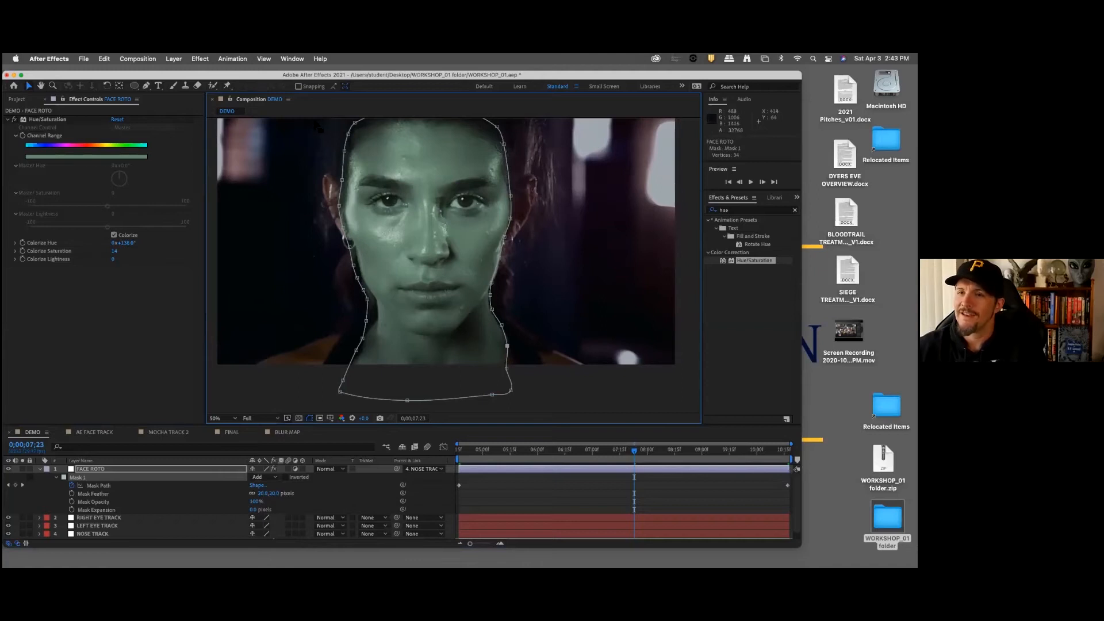
drag(308, 127, 410, 407)
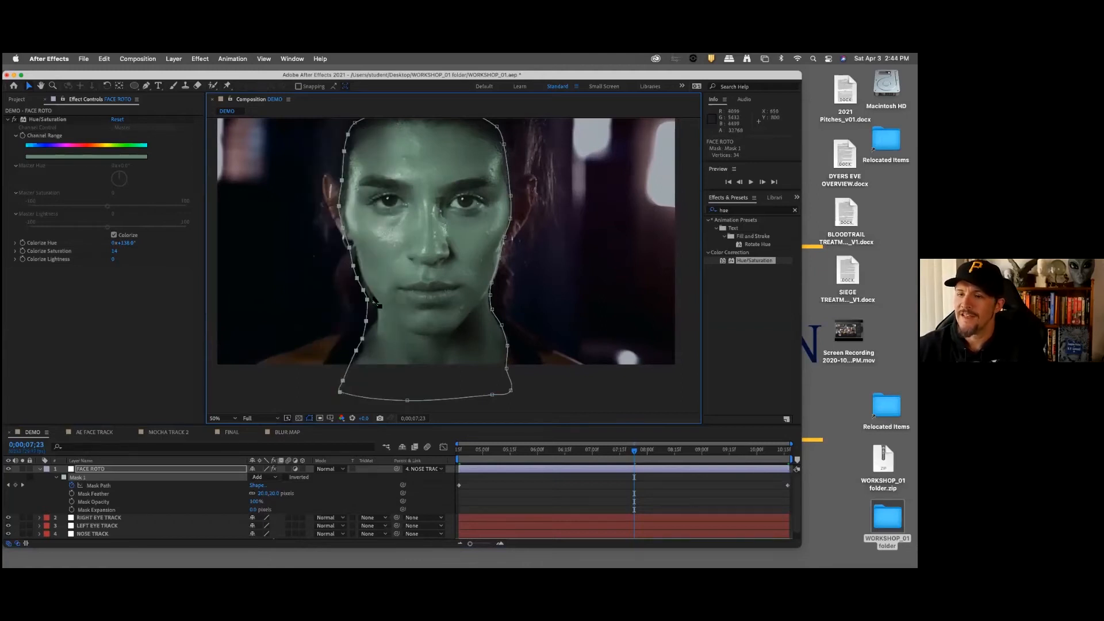
drag(369, 307, 372, 307)
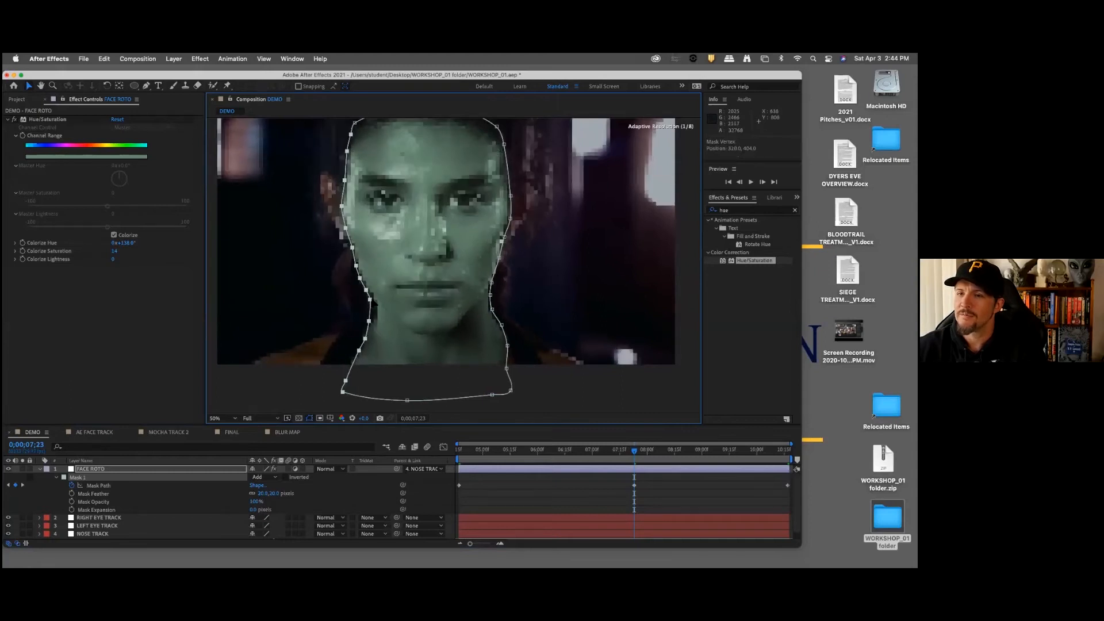
key(super+t)
key(Escape)
drag(382, 334, 355, 351)
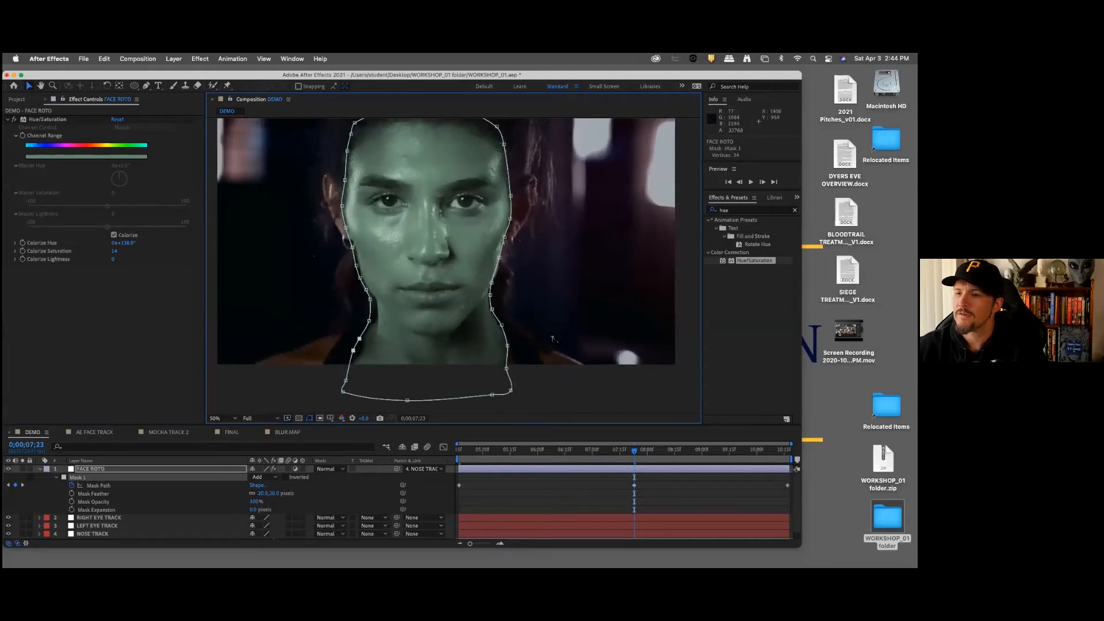
drag(554, 182, 478, 419)
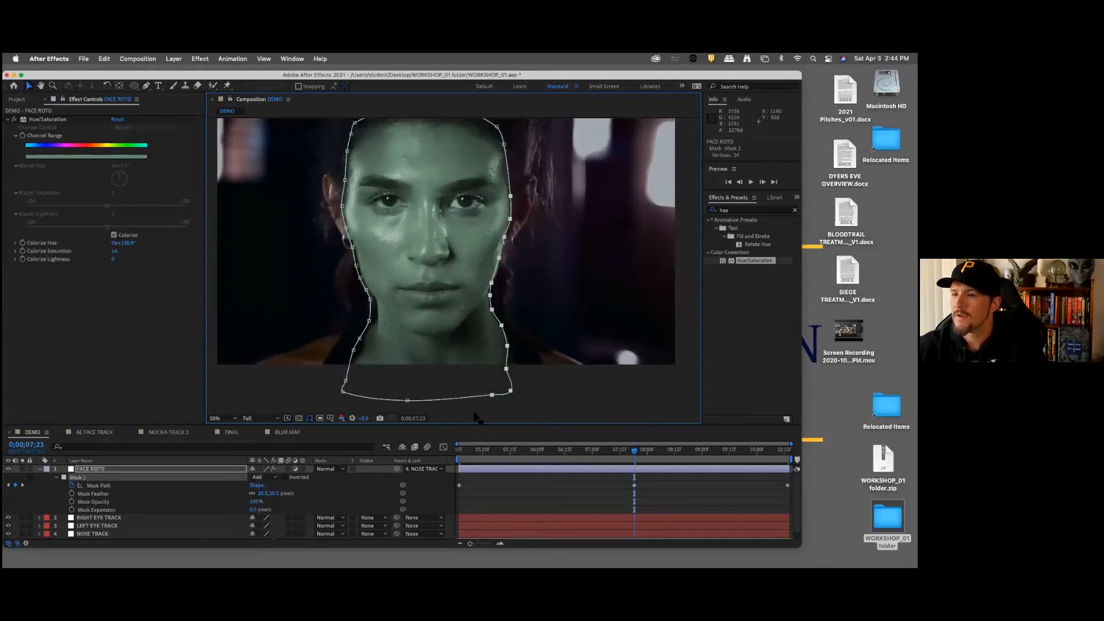
drag(491, 290, 494, 290)
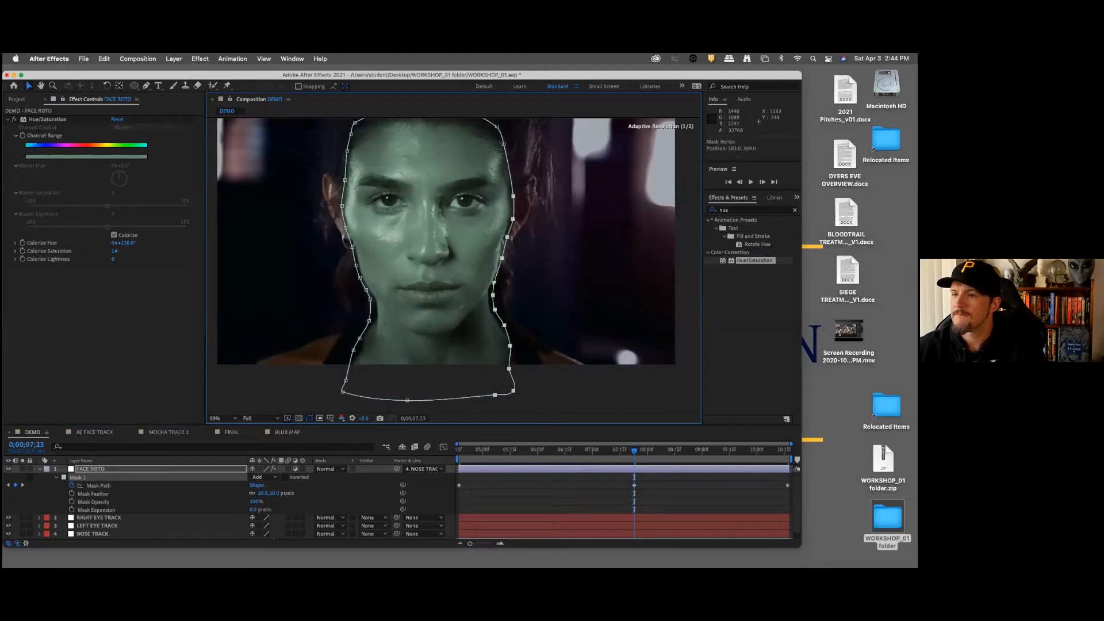
Step: At 0;00;06;04, move the left cheek and jaw vertices outward and refit the right neck and lower corner vertices
drag(636, 454, 544, 452)
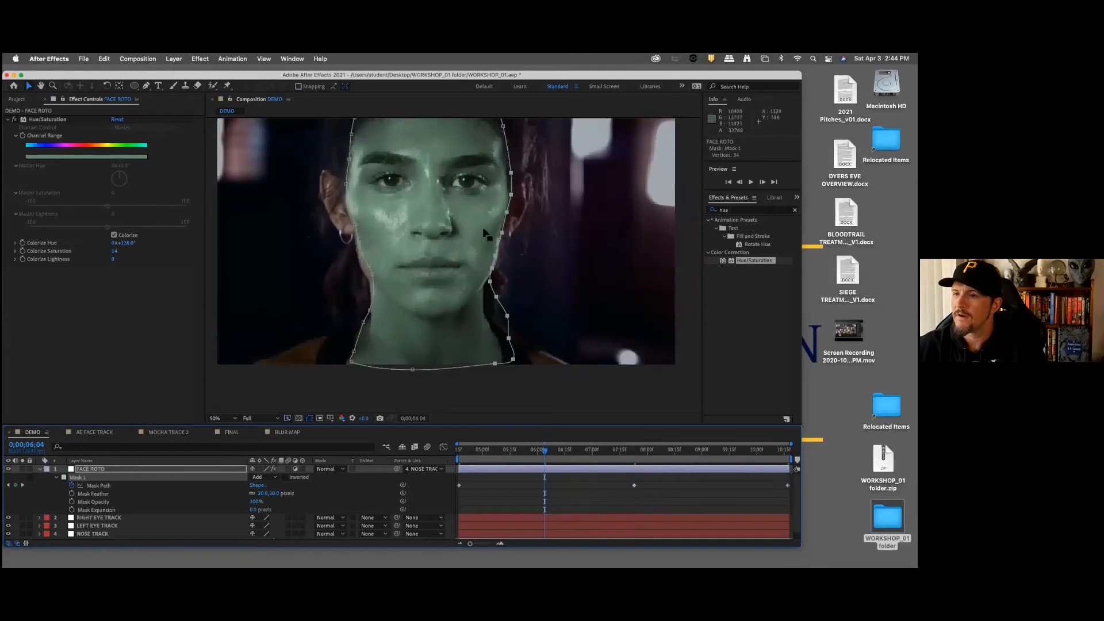
drag(318, 166, 396, 345)
drag(373, 276, 364, 261)
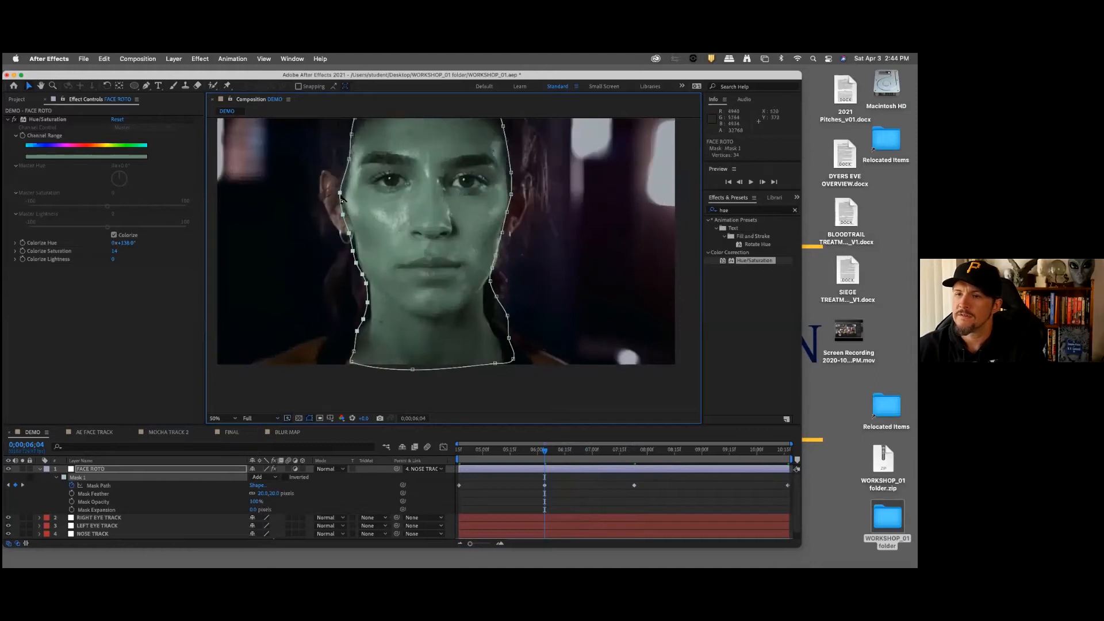
drag(538, 184, 466, 337)
drag(492, 268, 486, 397)
drag(507, 322, 486, 285)
drag(375, 363, 361, 336)
drag(461, 295, 438, 322)
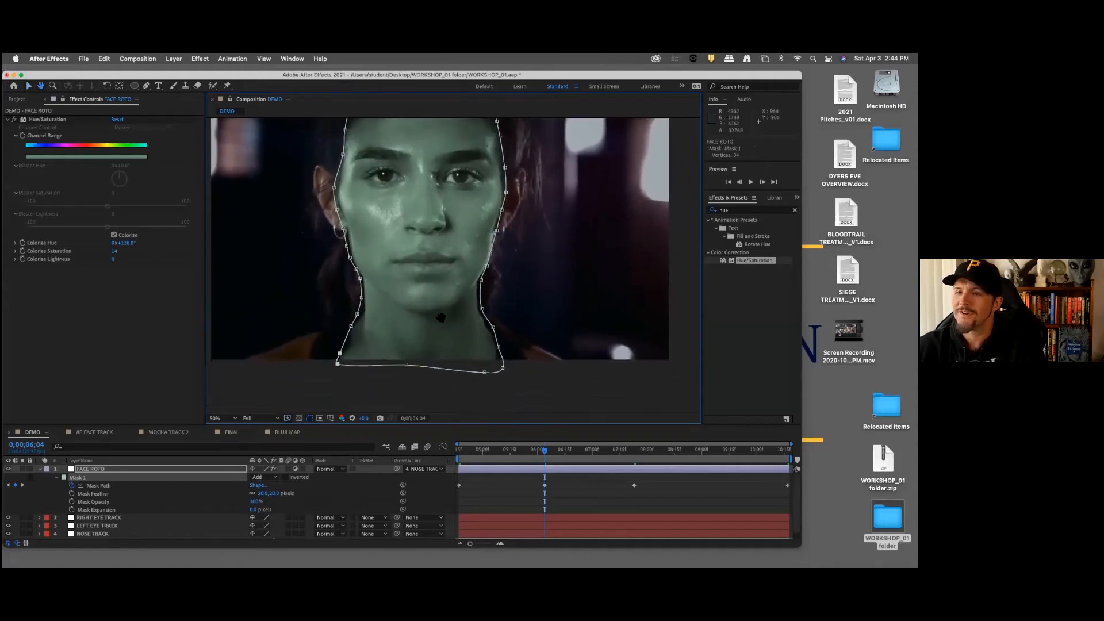
Step: At 0;00;09;03, widen the mask at the left side of the neck and pull the right jaw vertex inward
click(706, 450)
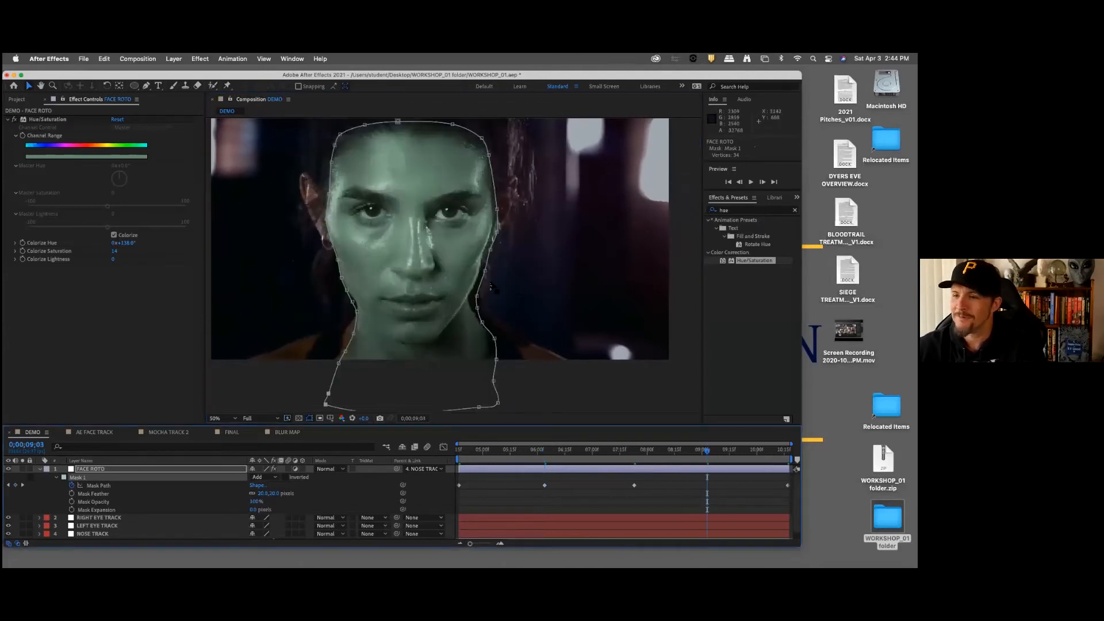
drag(354, 333, 334, 375)
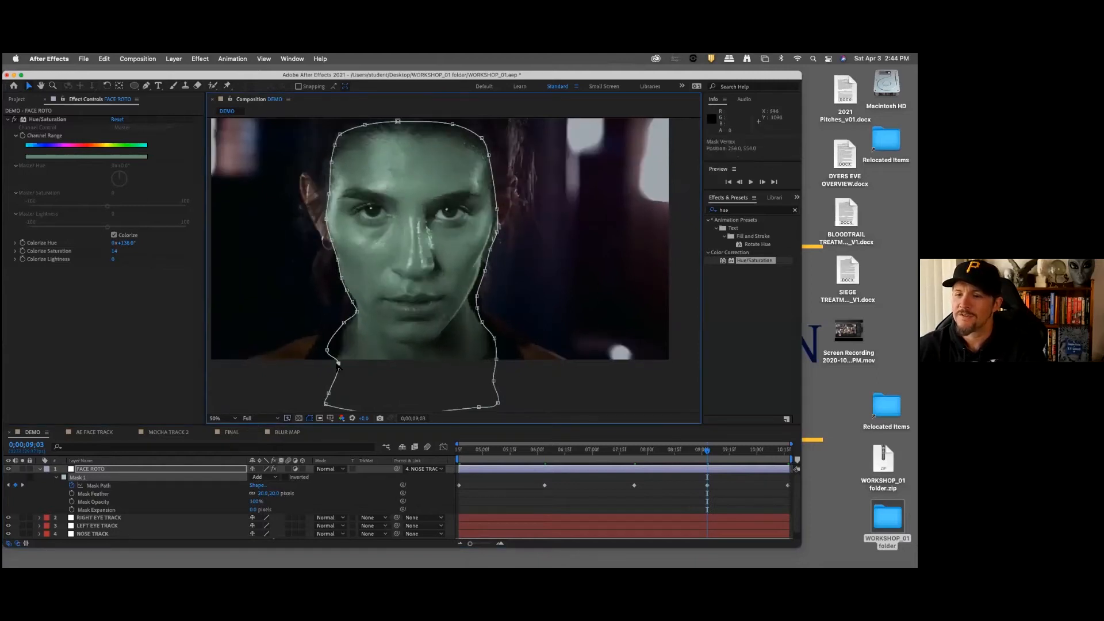
drag(435, 335, 435, 322)
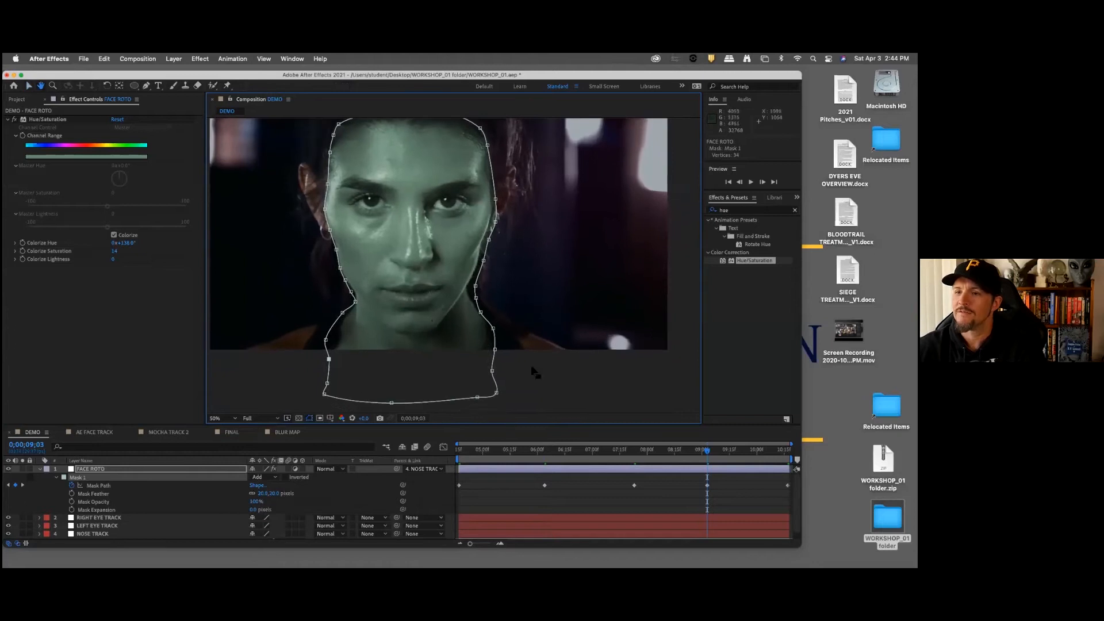
drag(484, 261, 472, 286)
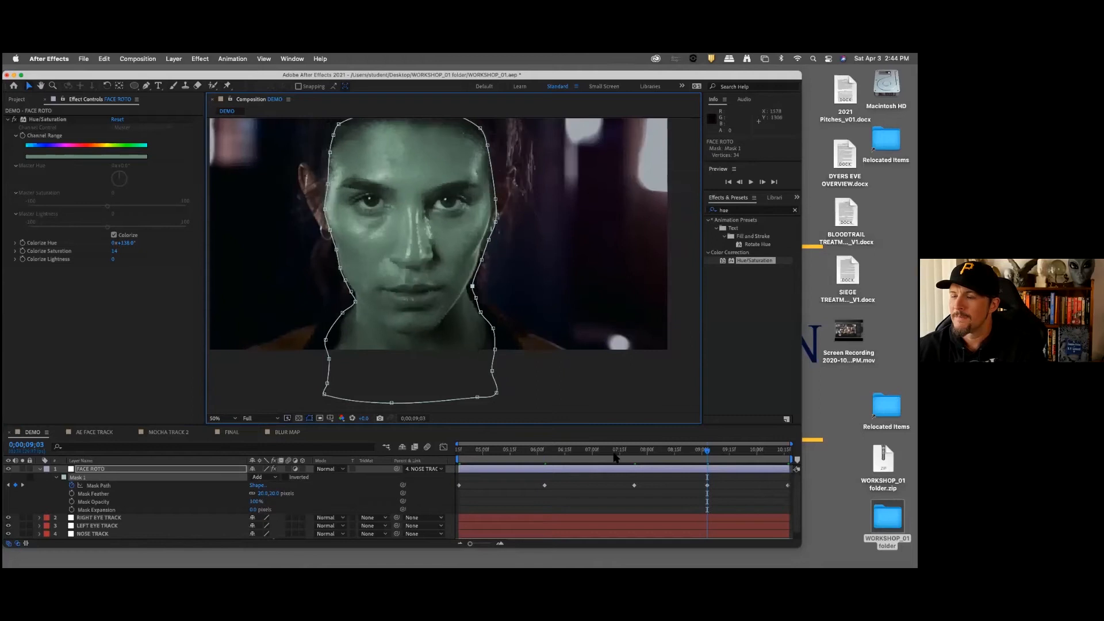
Step: At 0;00;05;07, shift the right-side mask vertices outward and adjust the lower left corner of the neck
click(496, 454)
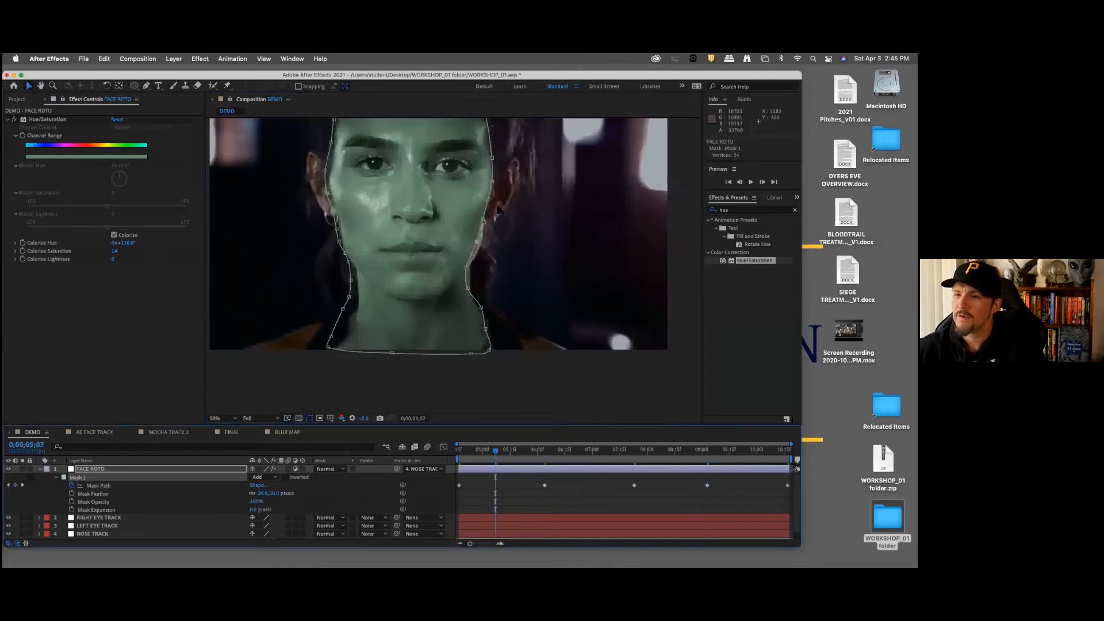
drag(511, 241, 521, 269)
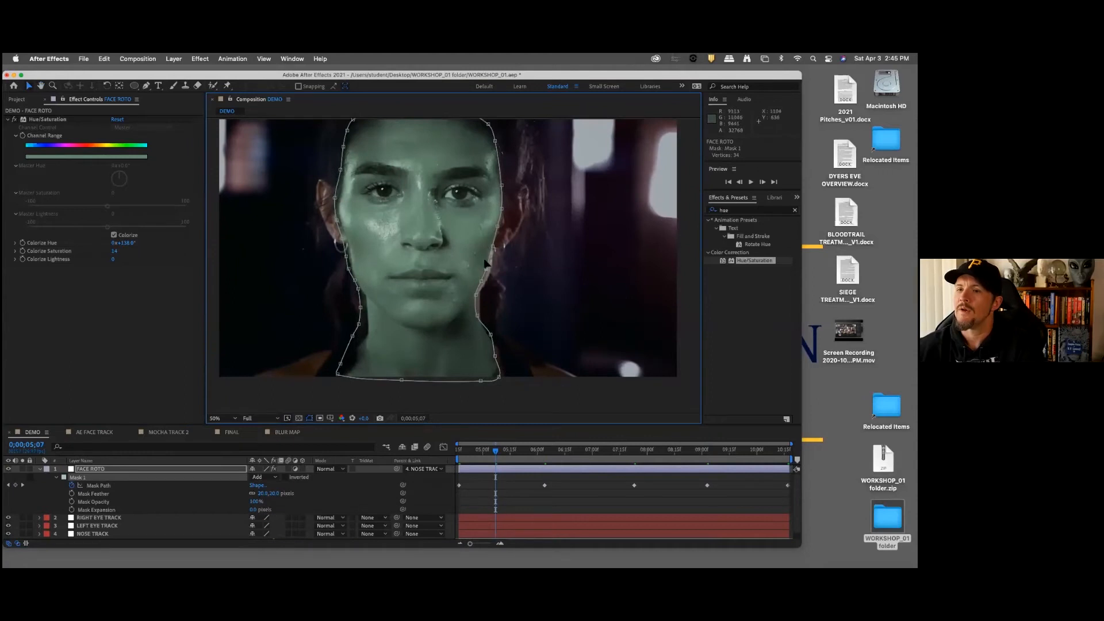
key(comma)
drag(438, 168, 508, 380)
drag(473, 300, 479, 302)
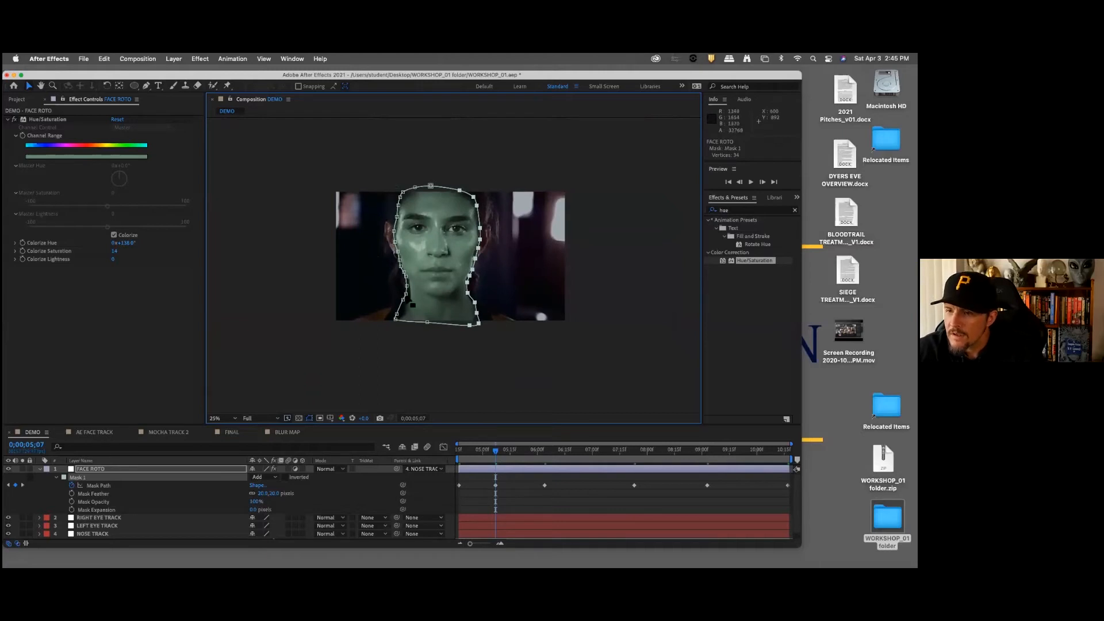
drag(396, 319, 399, 325)
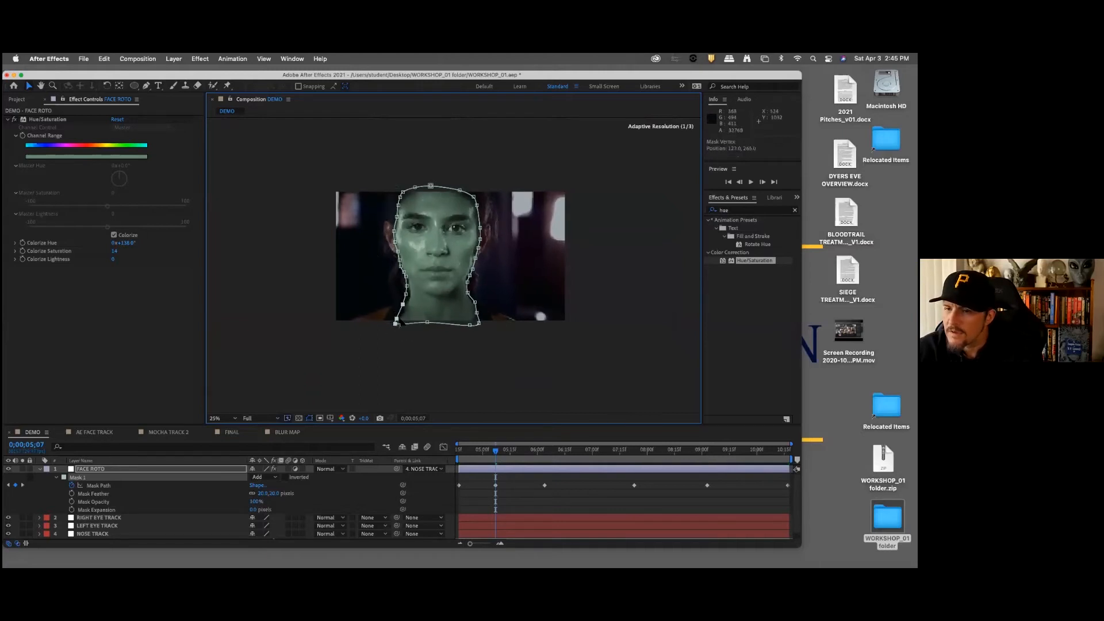
Step: At 0;00;06;29, keyframe the mask path with the vertices along the right cheek and jaw refitted
click(590, 451)
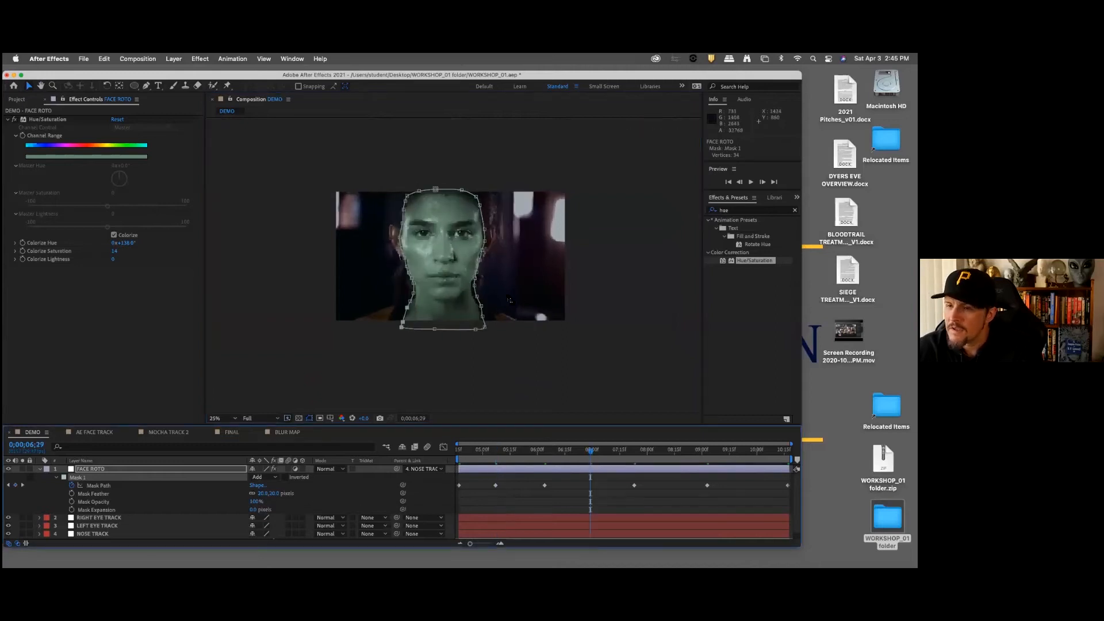
drag(507, 238, 475, 289)
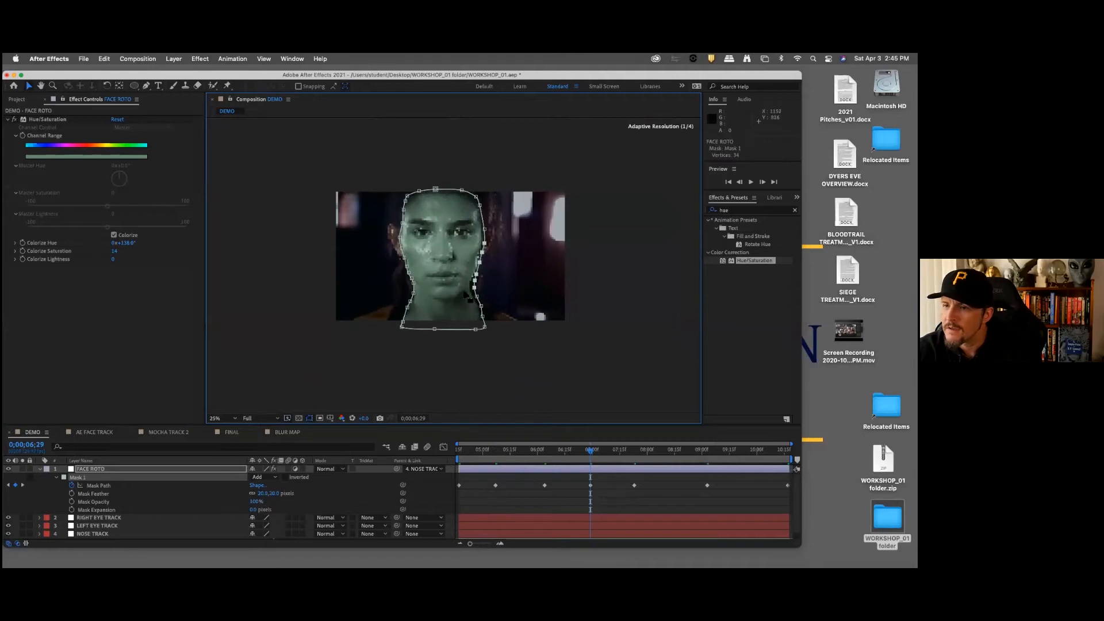
Step: Scrub through the mask path keyframes and play the shot from 0;00;04;28 to check how the mask follows the face
click(668, 450)
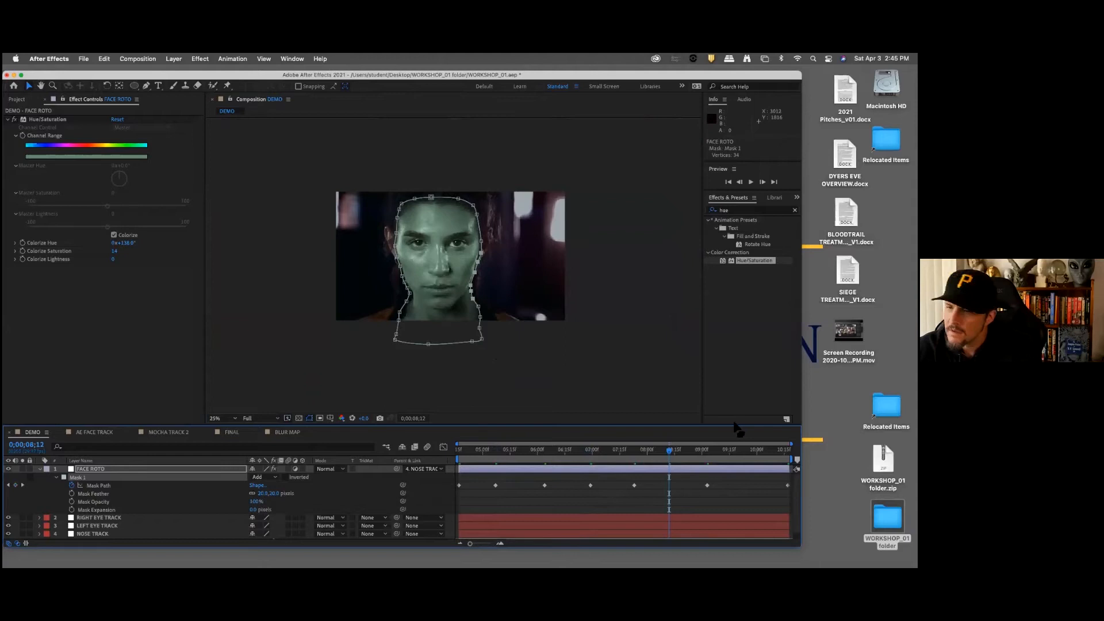
drag(745, 450, 548, 457)
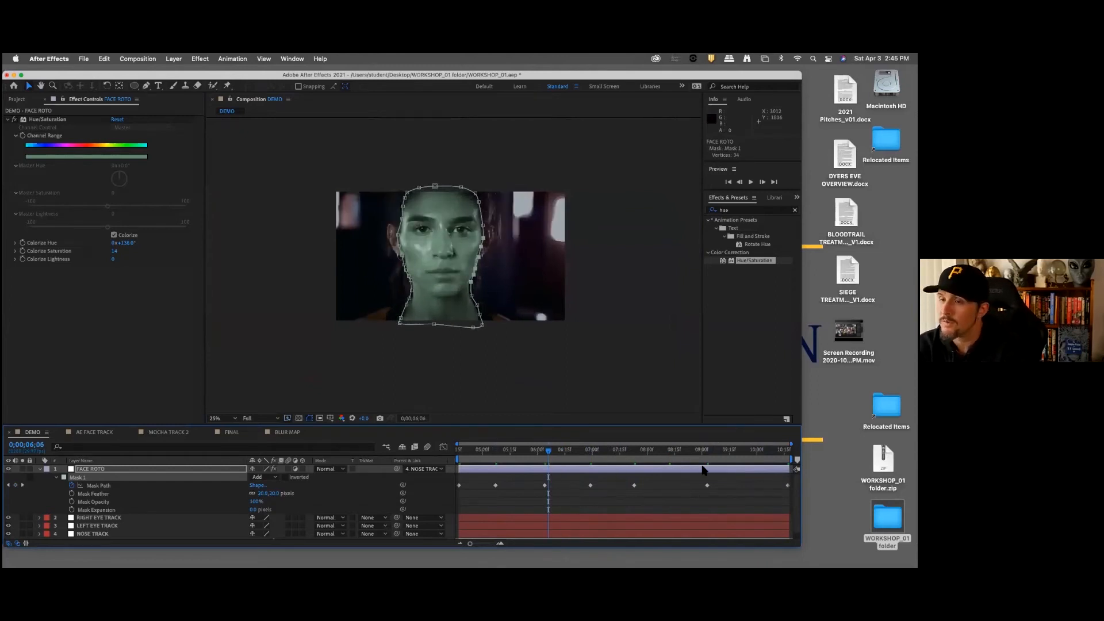
key(j)
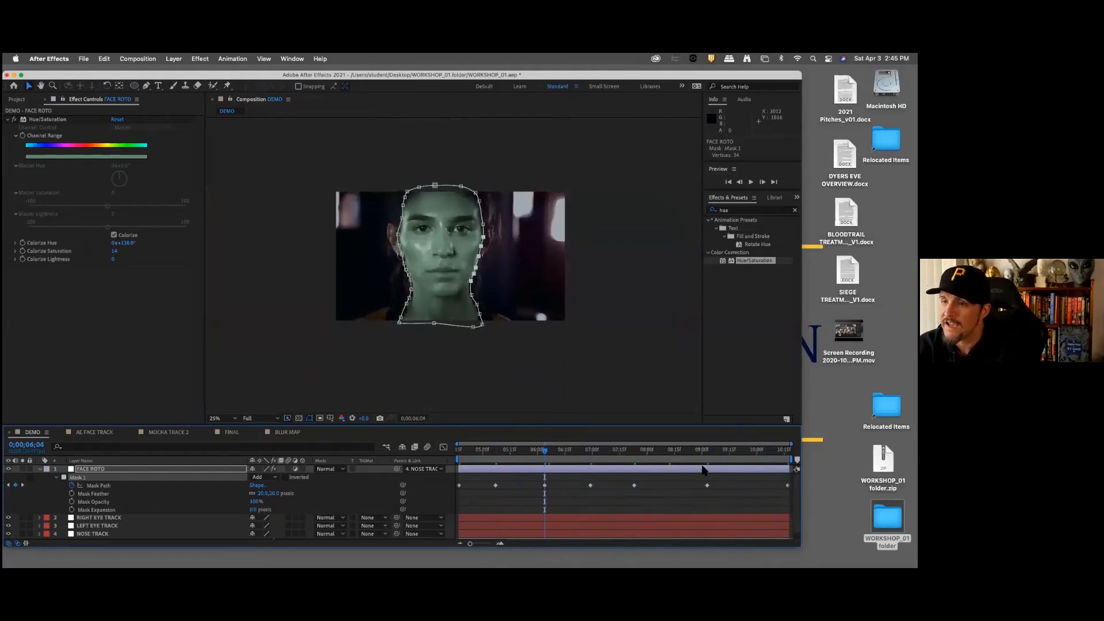
key(j)
key(k)
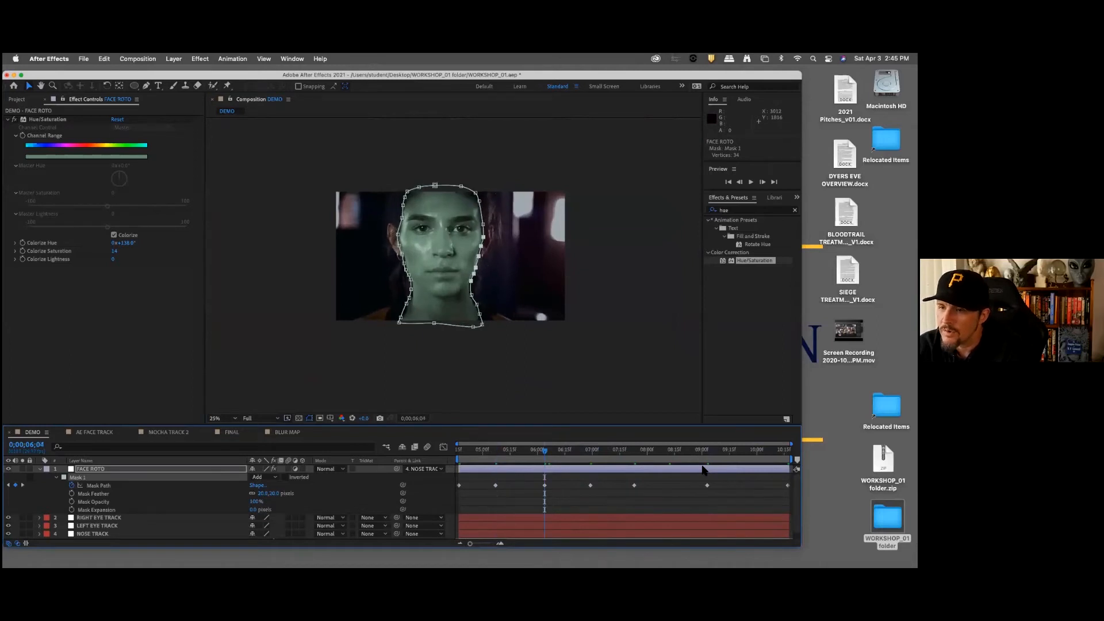
key(j)
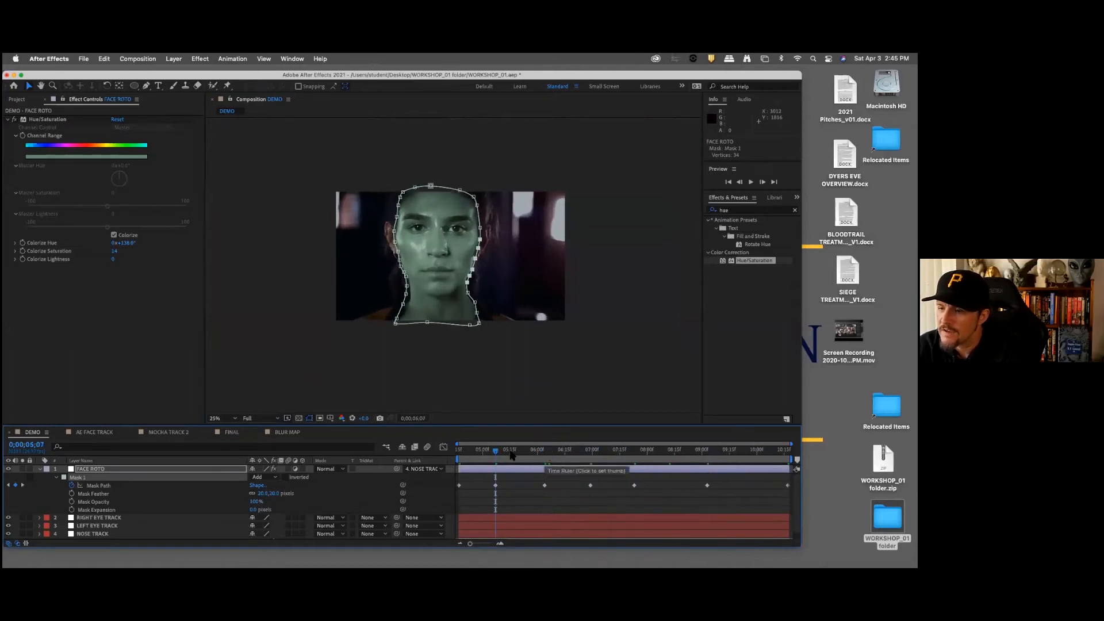
drag(504, 457, 455, 463)
click(479, 453)
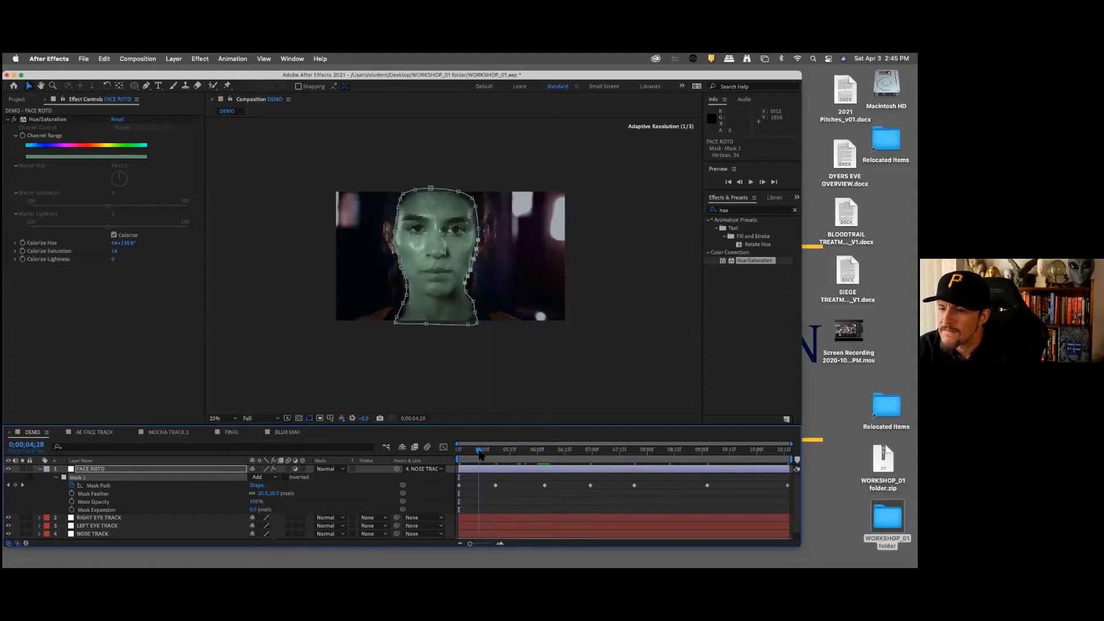
key(space)
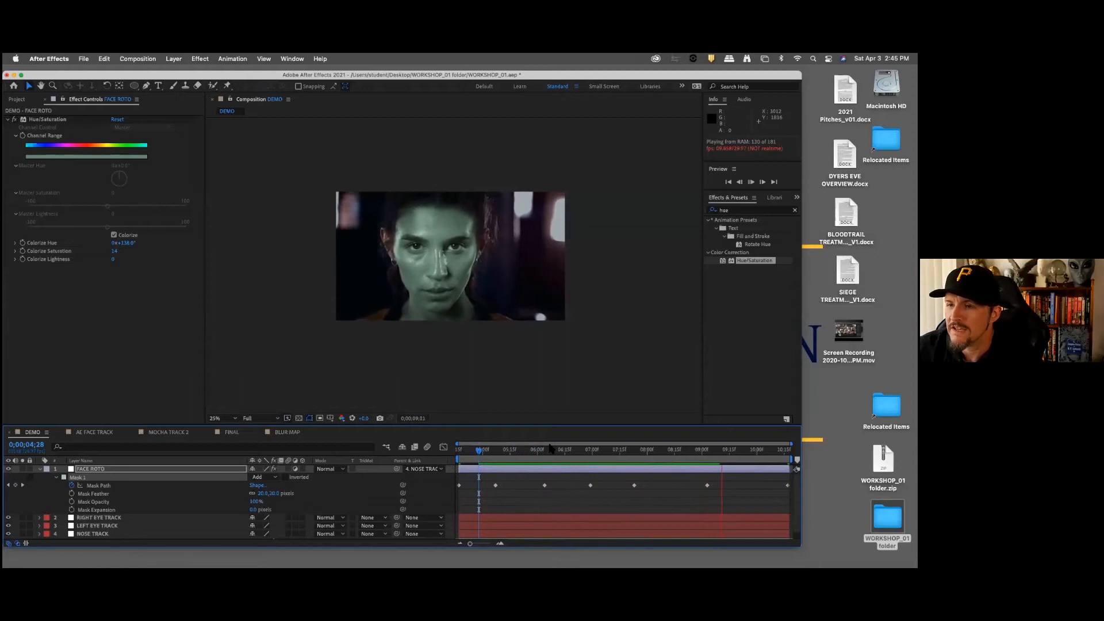
key(space)
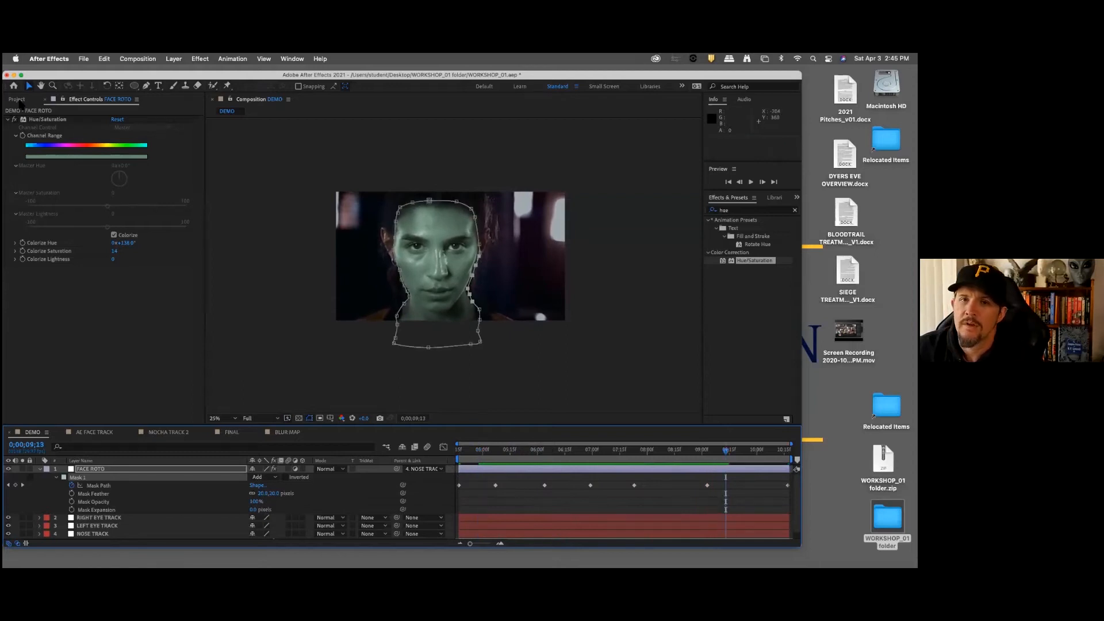
Step: Inspect the Skin_Texture_119.jpg layer in the MOCHA TRACK 2 comp, return to DEMO and expand the project's FOOTAGE folder
click(19, 100)
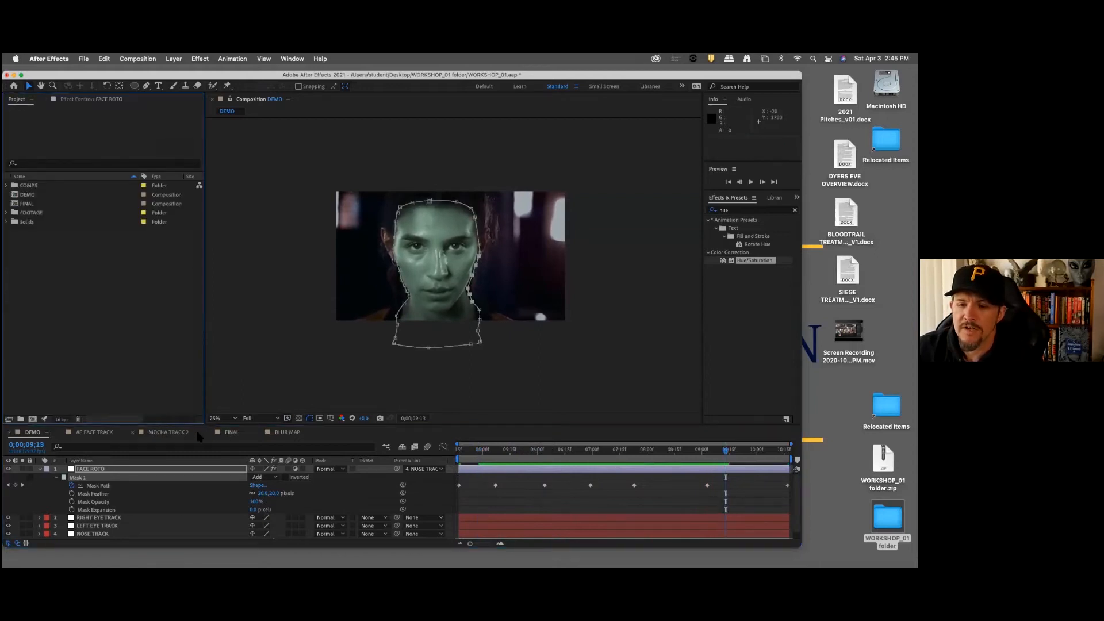
click(167, 434)
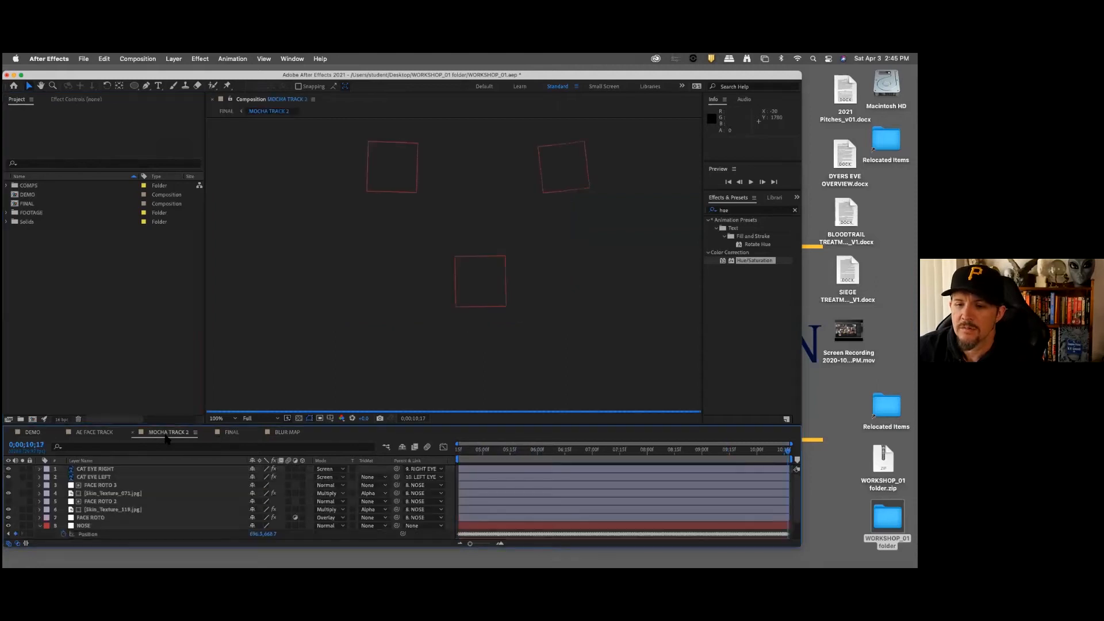
click(118, 511)
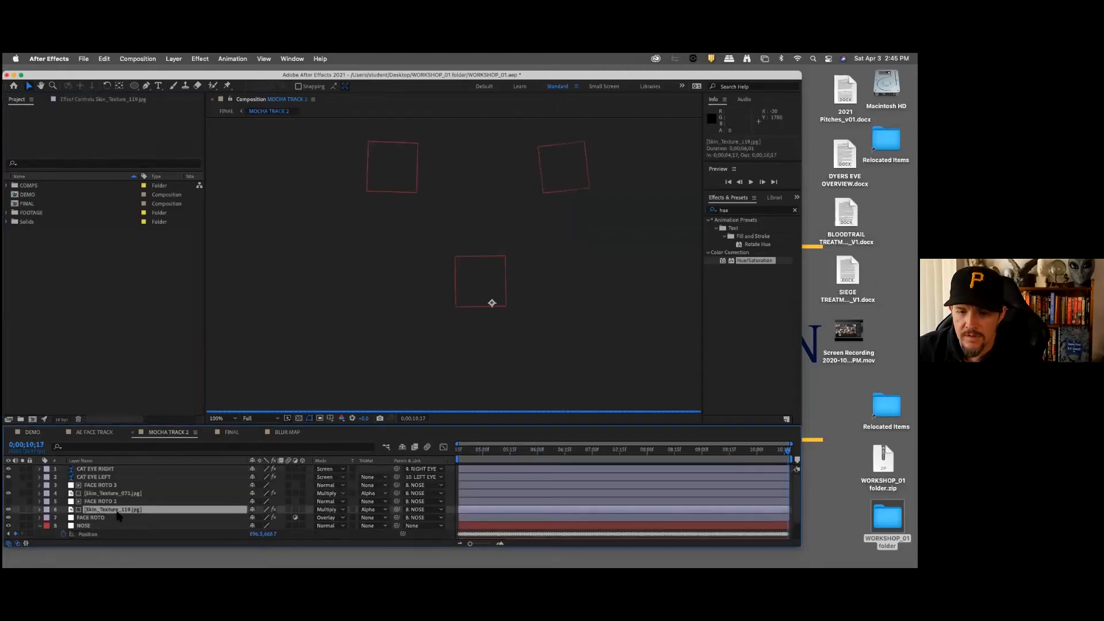
click(32, 432)
click(7, 213)
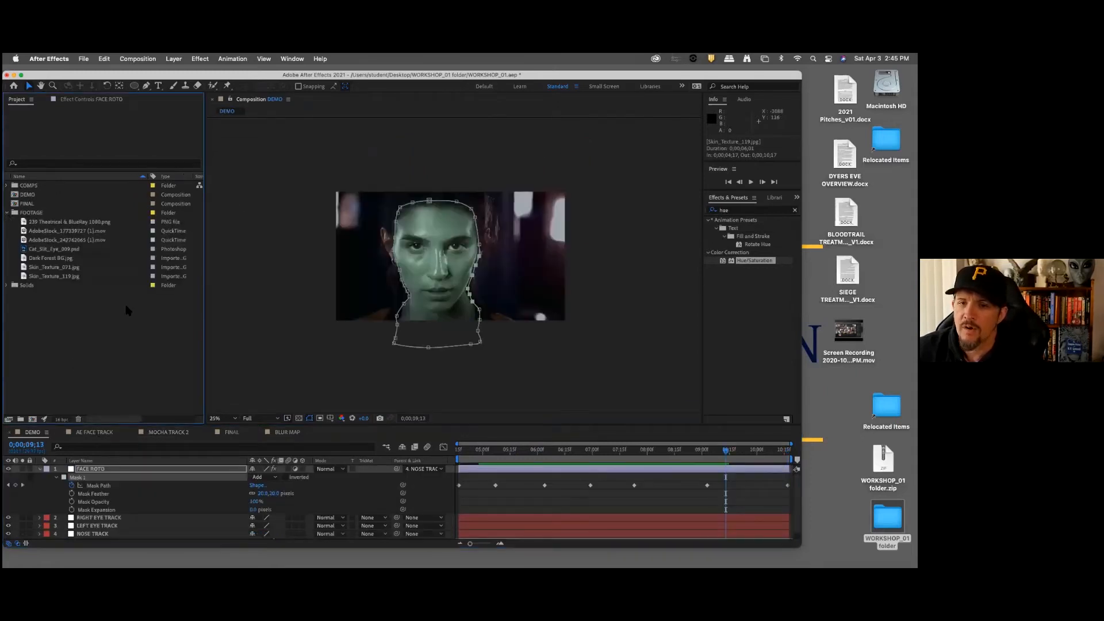
Step: Open the Skin_Texture_071.jpg footage and examine the whole cracked texture
click(71, 277)
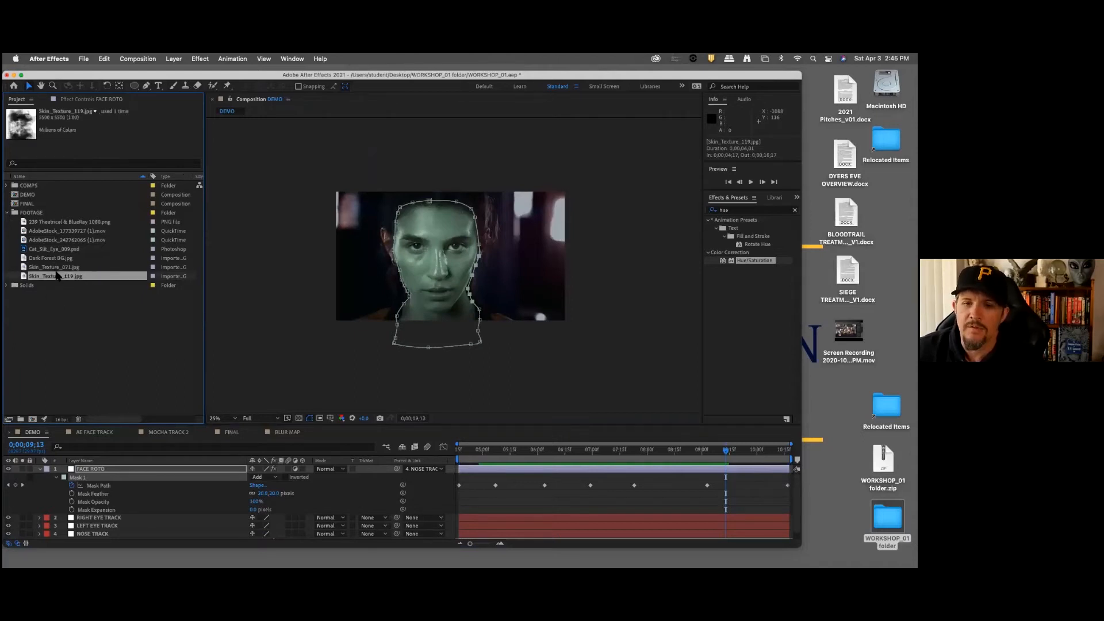
key(Up)
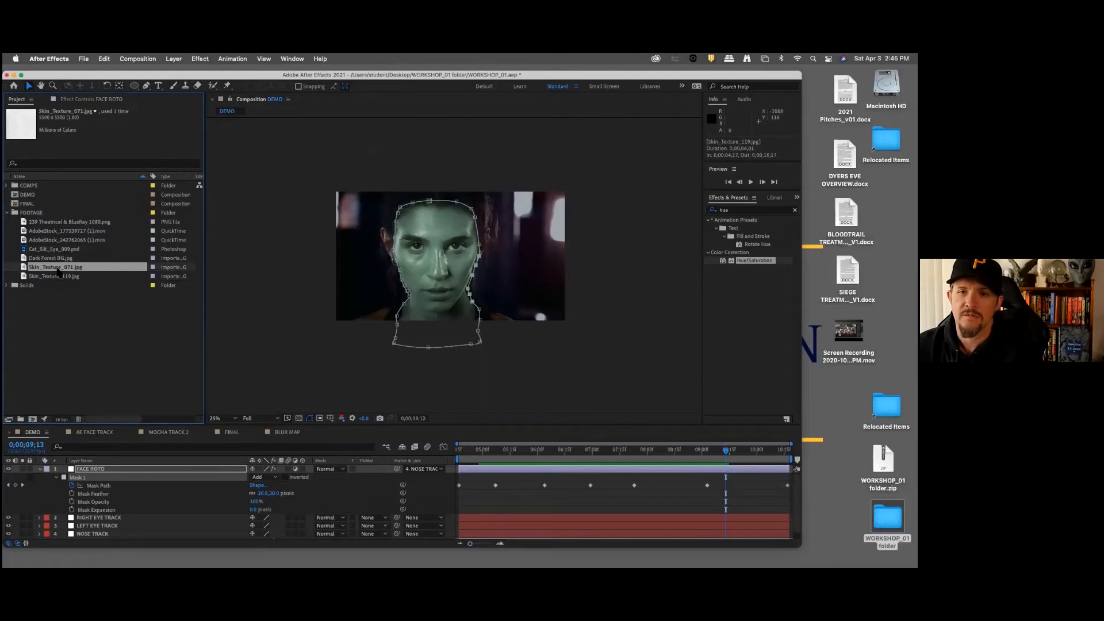
double_click(91, 265)
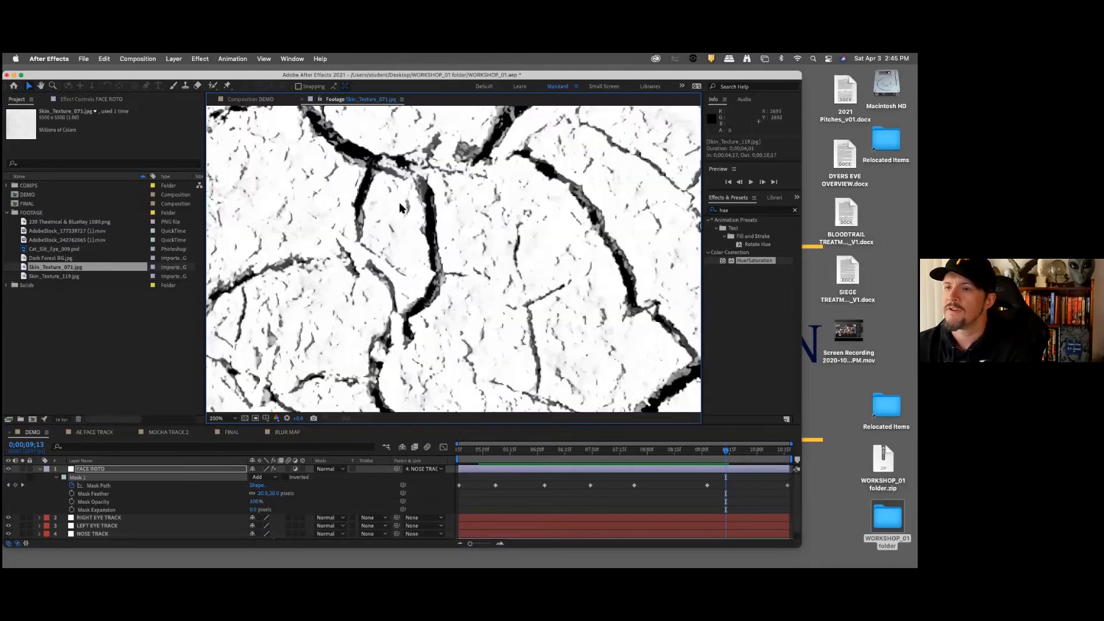
scroll(399, 210, down, 6)
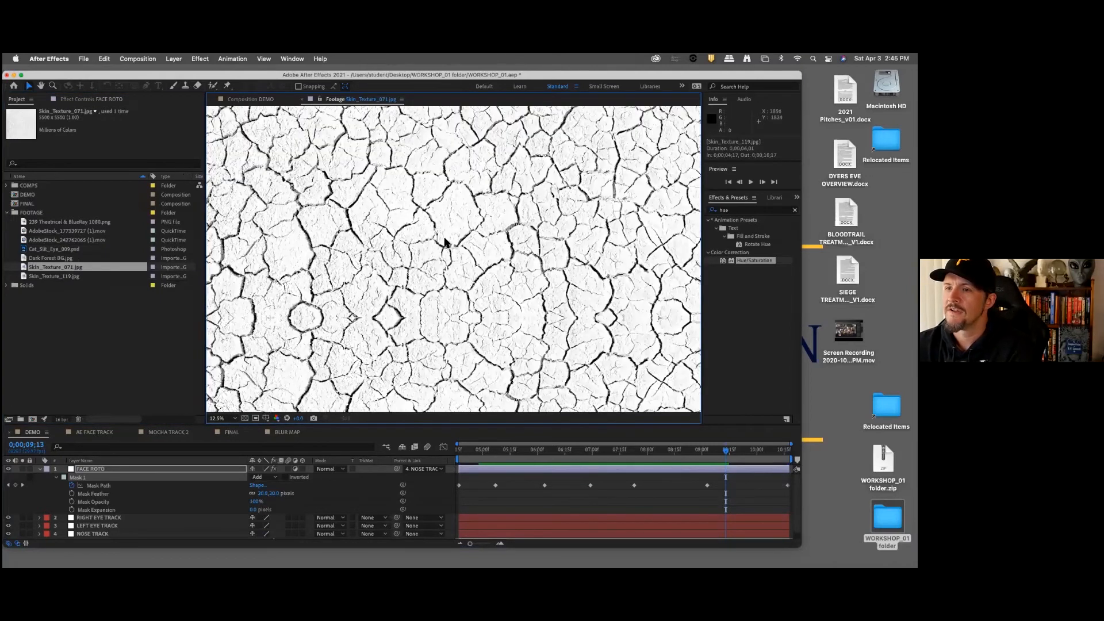
Step: Open the Skin_Texture_119.jpg footage, examine its pattern as a whole and in detail, and return to the DEMO composition view
double_click(72, 277)
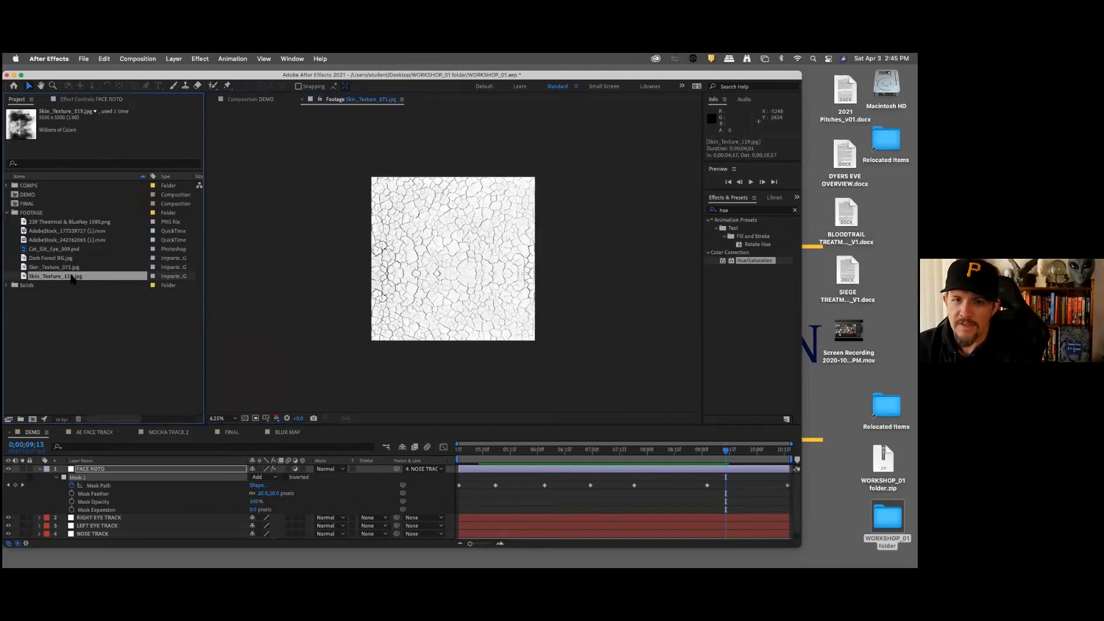
scroll(433, 256, down, 1)
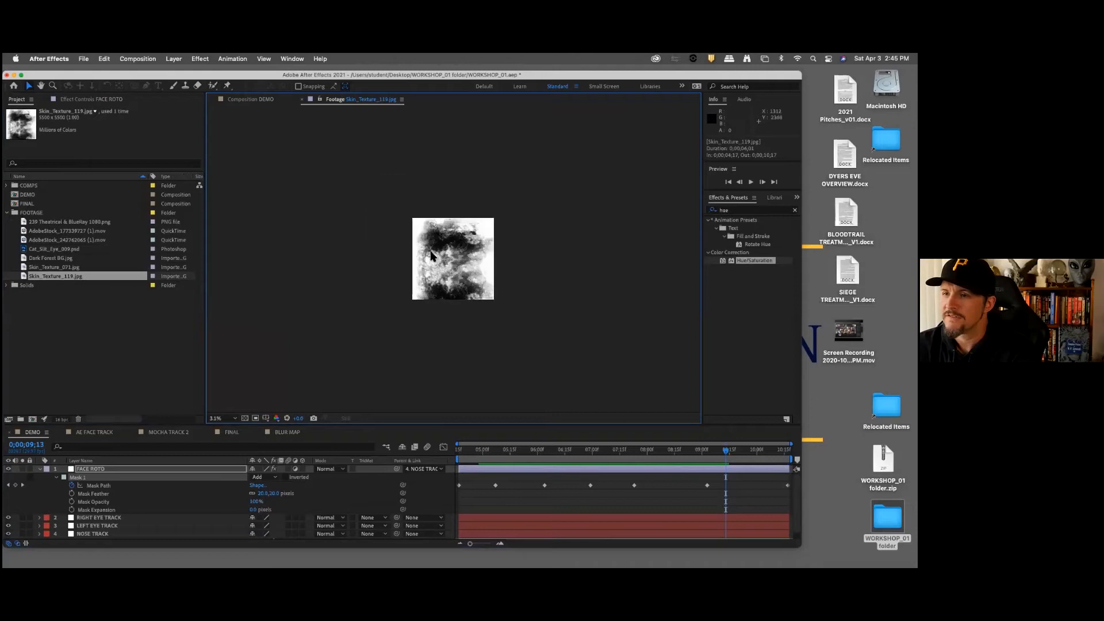
scroll(432, 256, down, 1)
scroll(433, 256, up, 4)
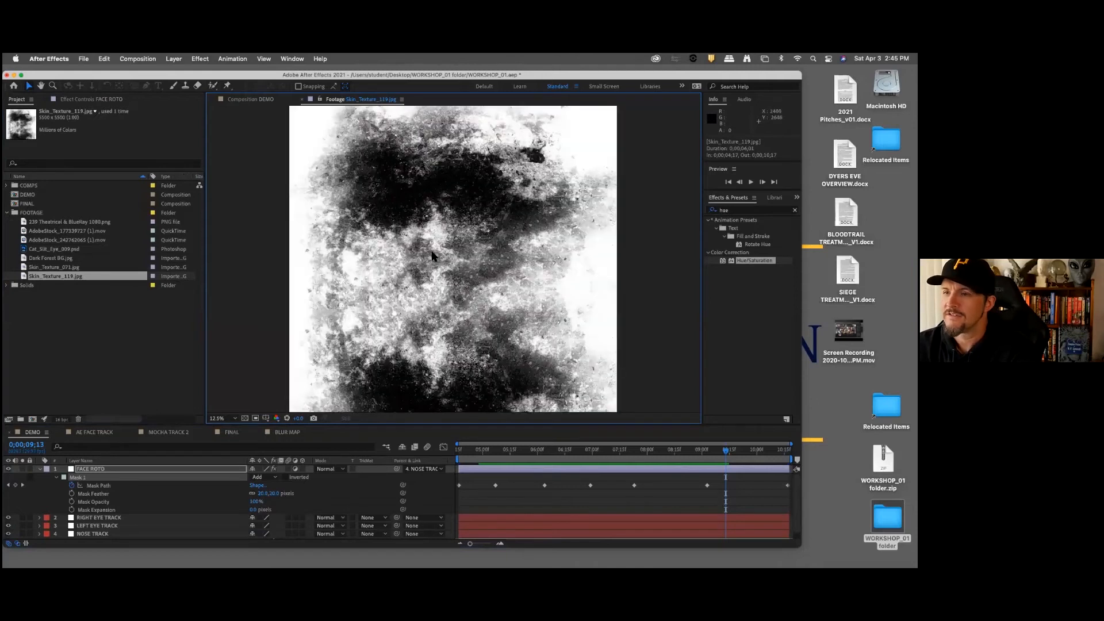
scroll(433, 256, up, 1)
scroll(371, 249, down, 1)
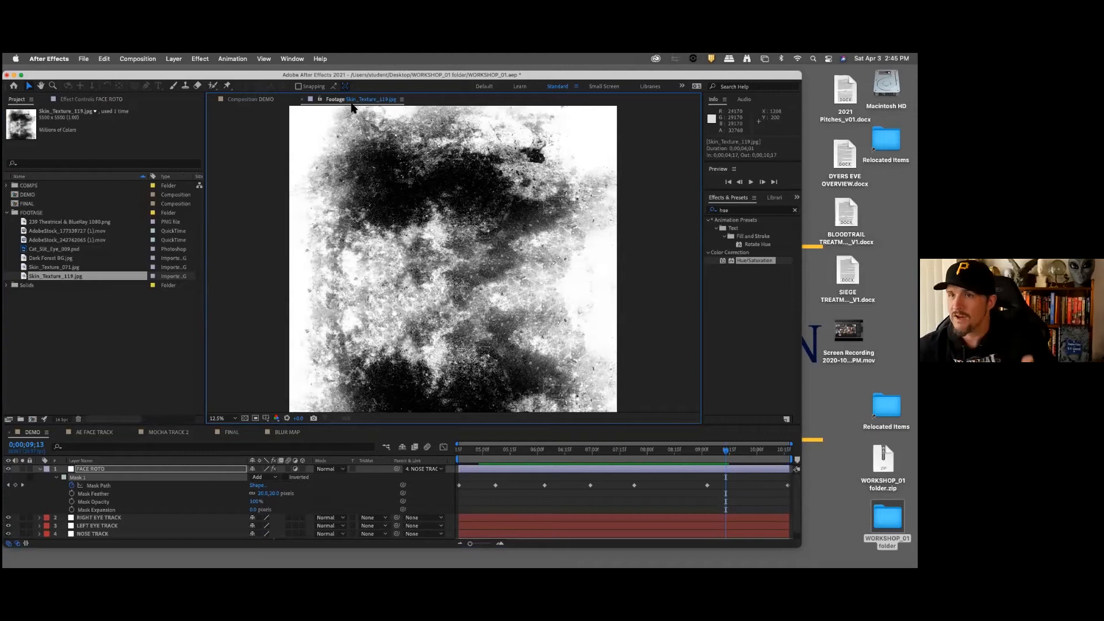
click(248, 100)
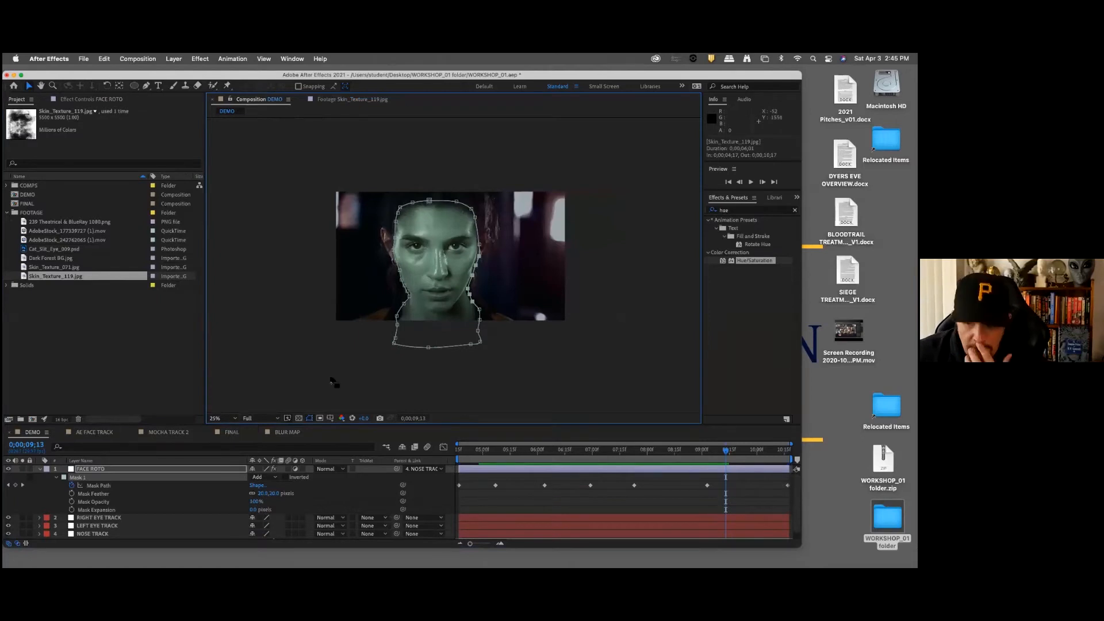
Step: At 0;00;04;17, add Skin_Texture_119.jpg to DEMO as a layer above FACE ROTO and scale it to 37%
click(460, 451)
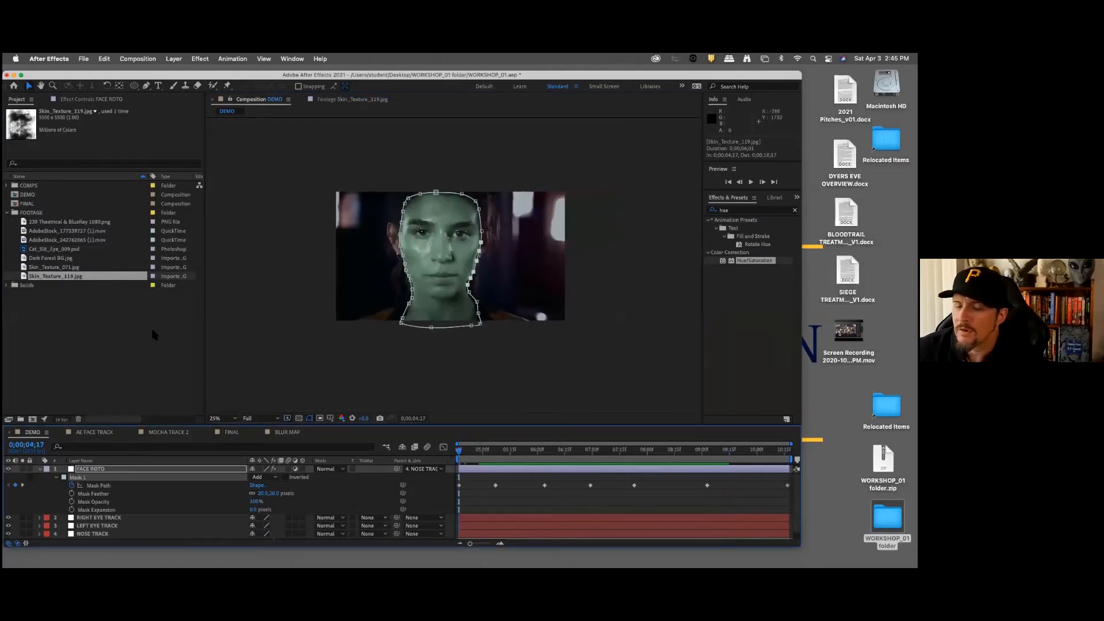
click(102, 329)
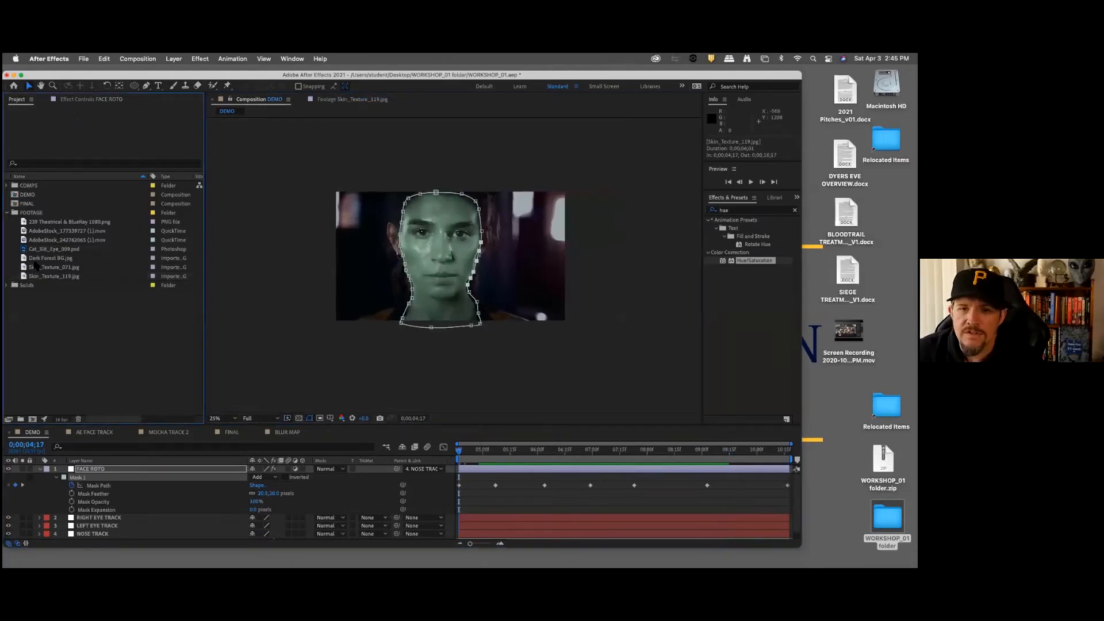
drag(58, 278, 127, 469)
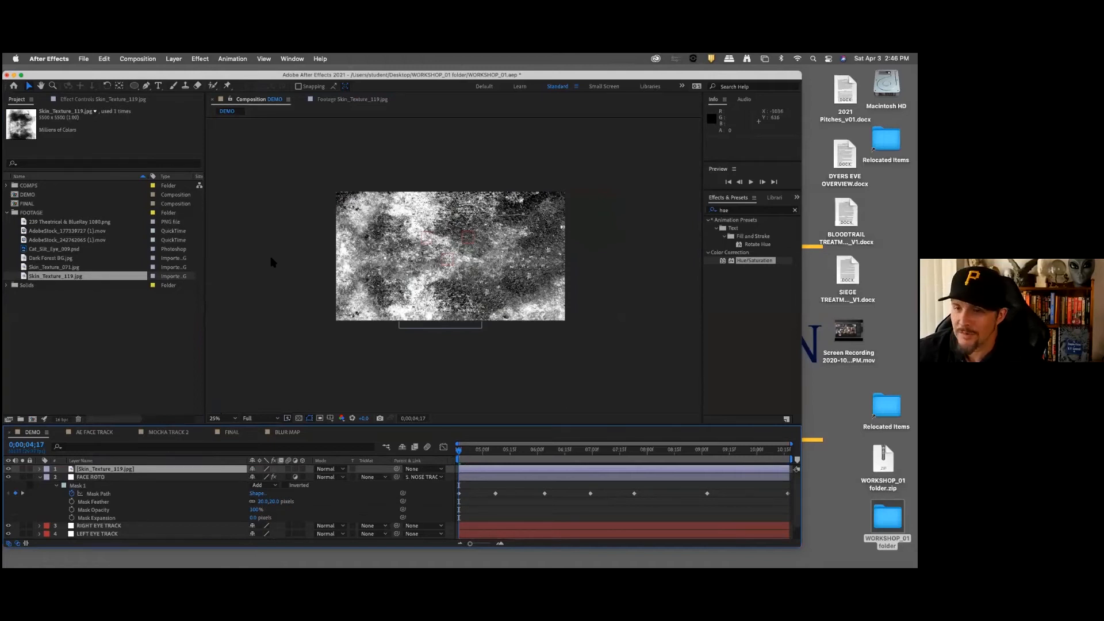
key(s)
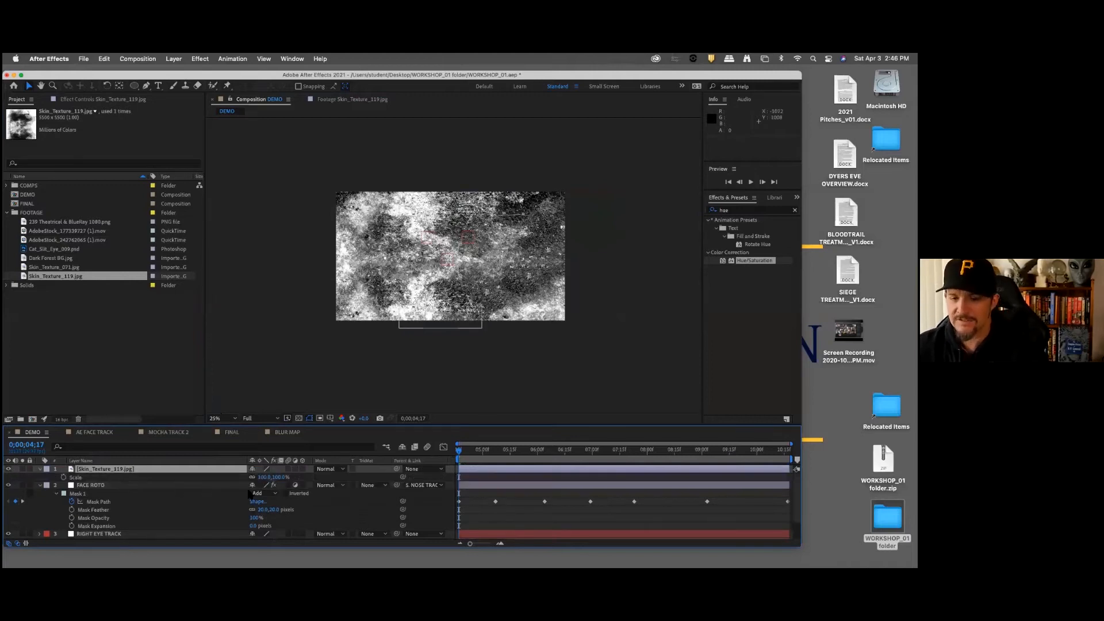
drag(277, 478, 249, 481)
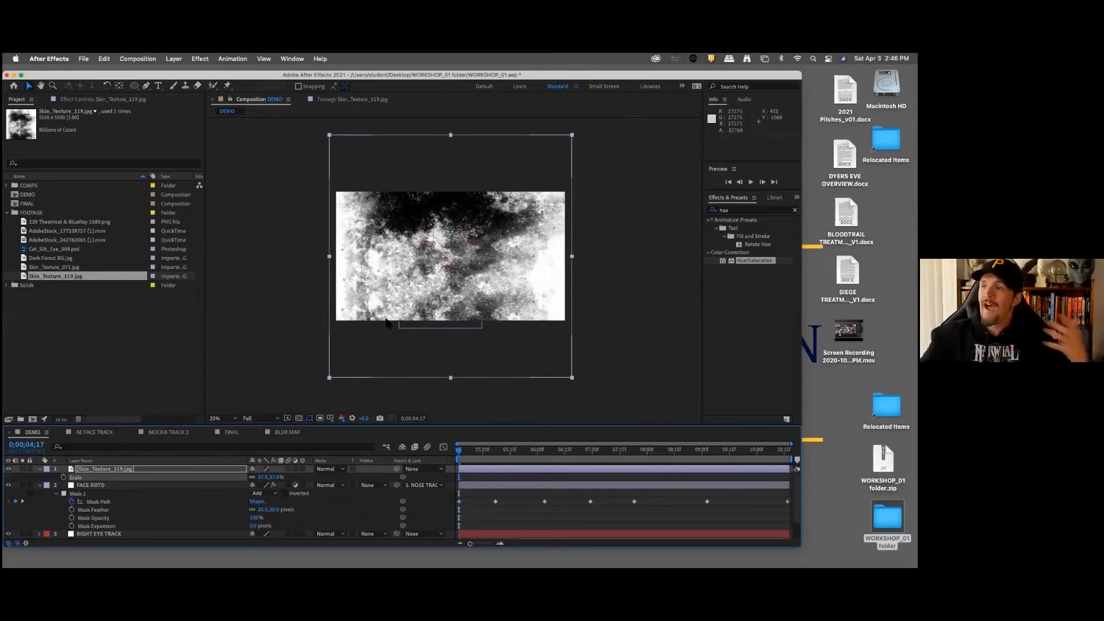
Step: Set the Skin_Texture_119.jpg layer's blending mode to Multiply and reduce its scale to 25%
click(326, 469)
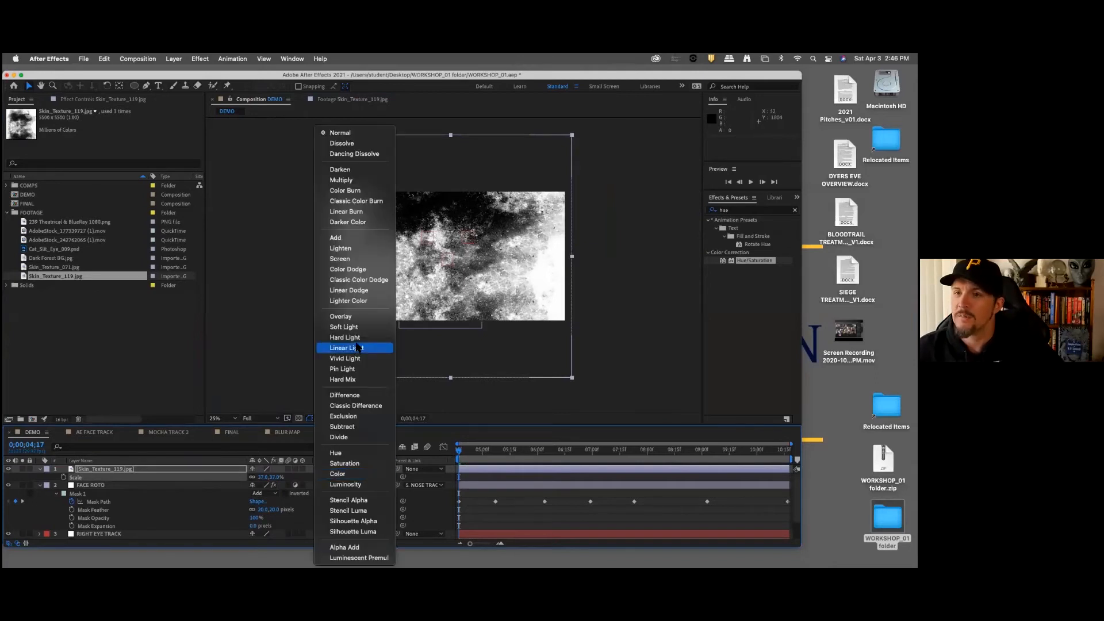
click(354, 183)
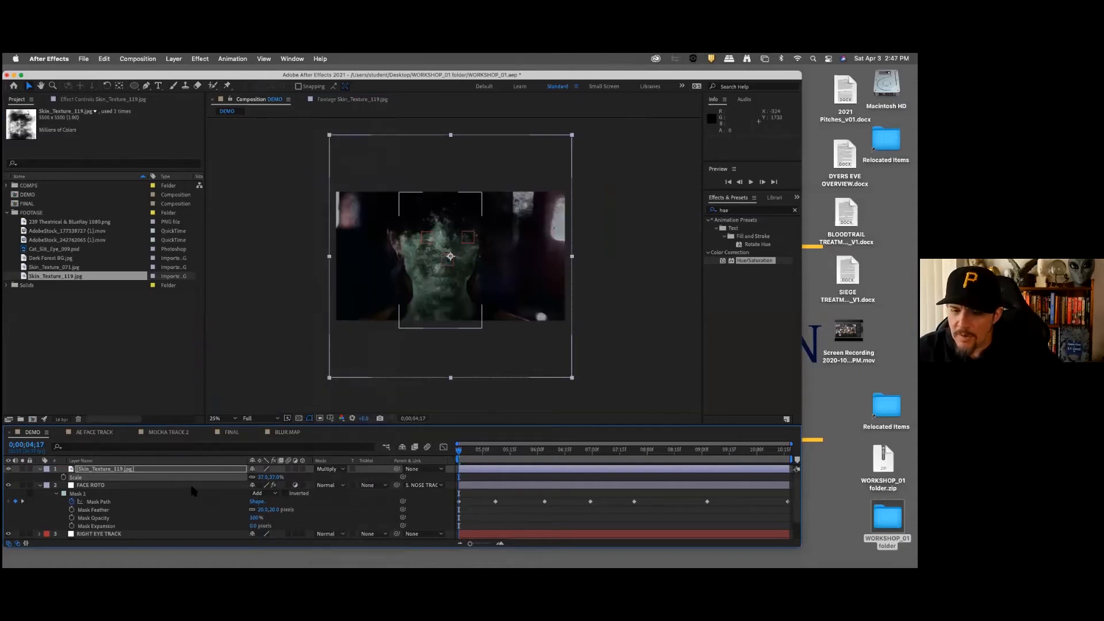
drag(275, 477, 269, 478)
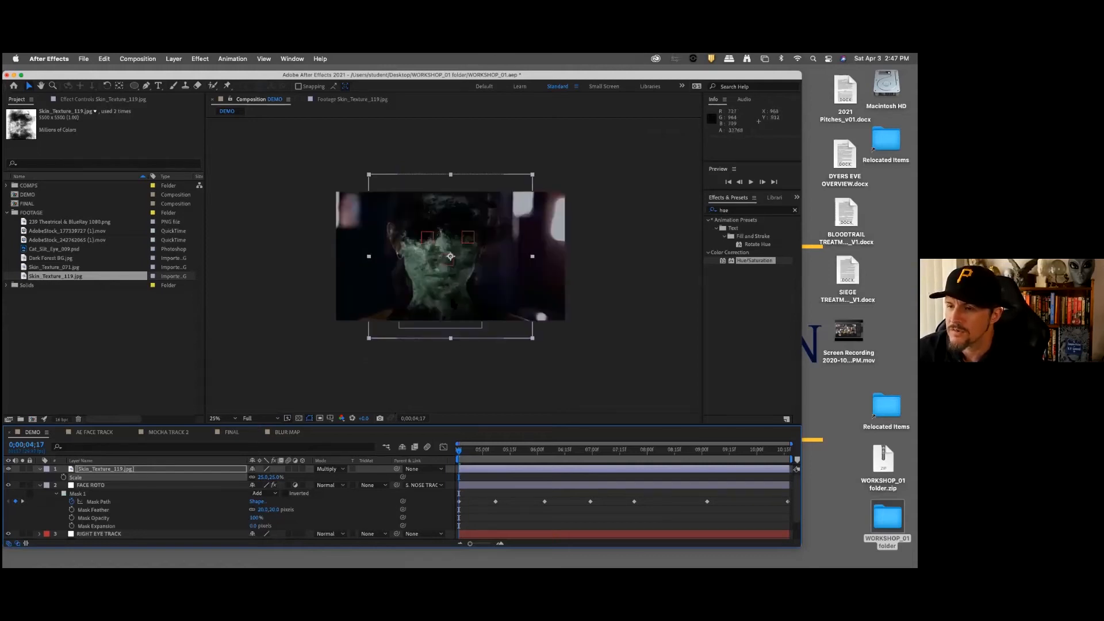
Step: Reposition the Skin_Texture_119.jpg layer over the woman's face, to a position of about 928, 518
click(132, 471)
drag(448, 302, 442, 293)
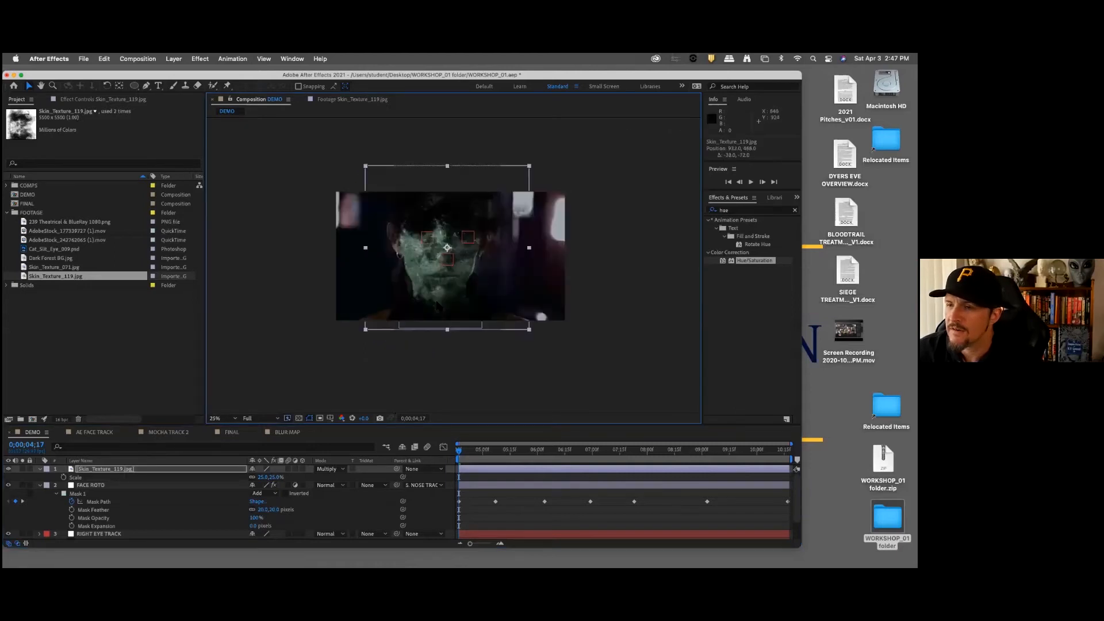
key(.)
drag(441, 278, 439, 294)
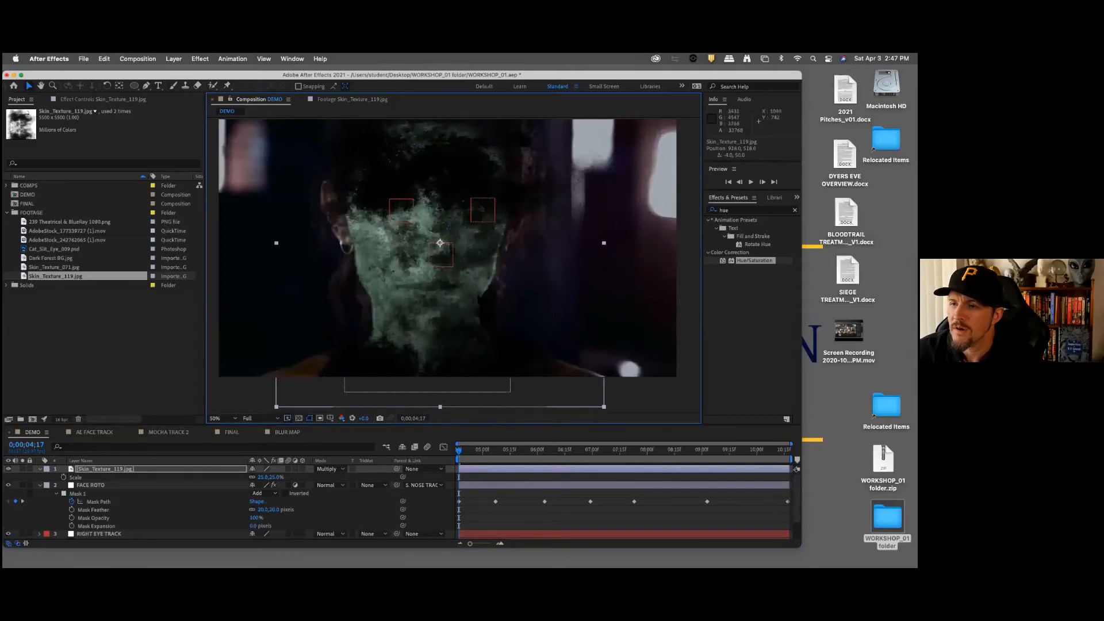
Step: Reveal the Skin_Texture_119.jpg layer's opacity along with its scale and set the opacity to 45%
click(117, 470)
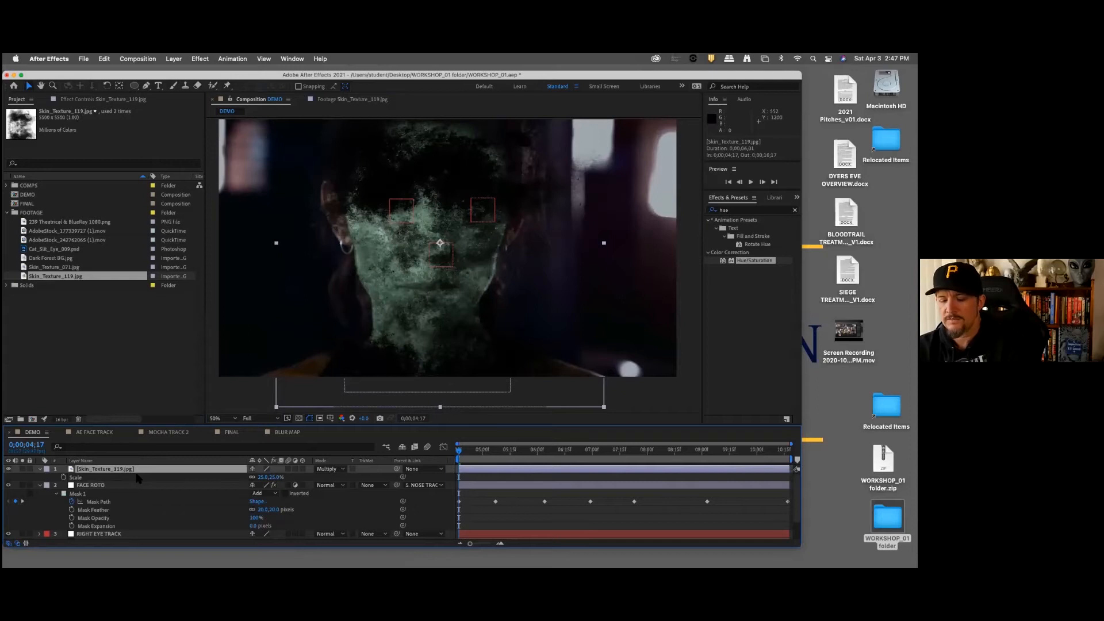
key(shift+t)
click(257, 485)
text(45)
key(Return)
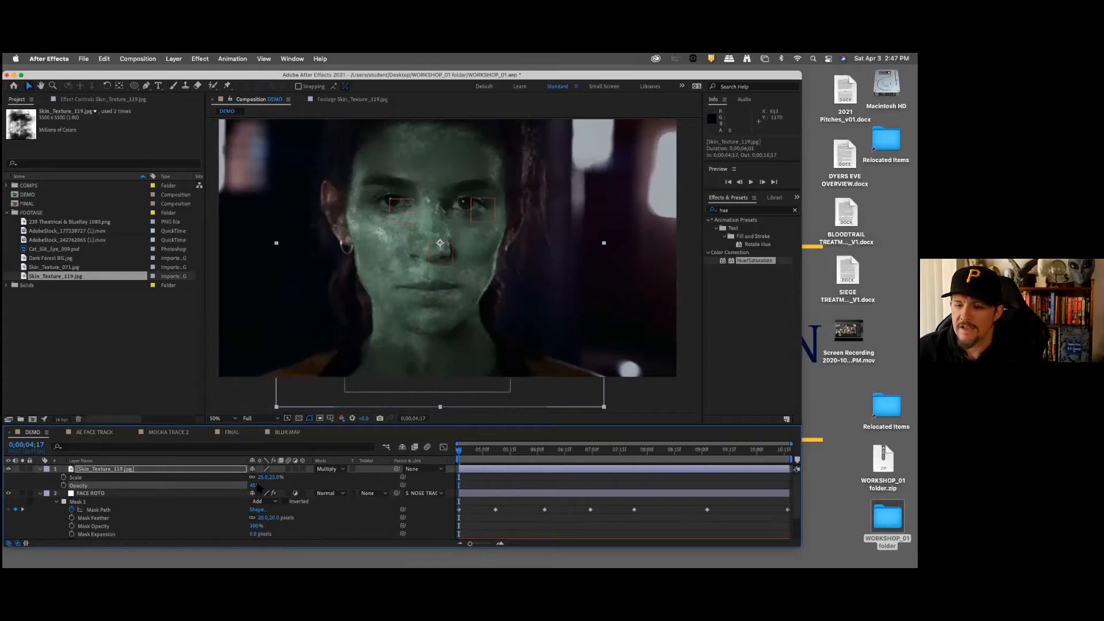
Step: Set the Skin_Texture_119.jpg layer's opacity to 51% and reposition it over the face to about 912, 546
drag(257, 486, 262, 484)
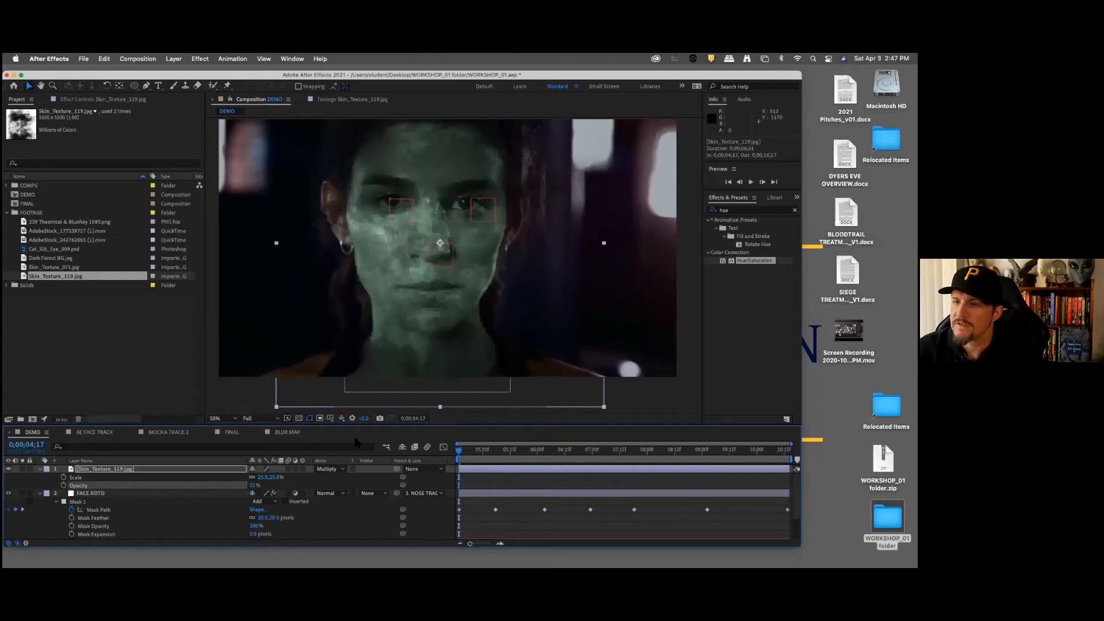
click(136, 468)
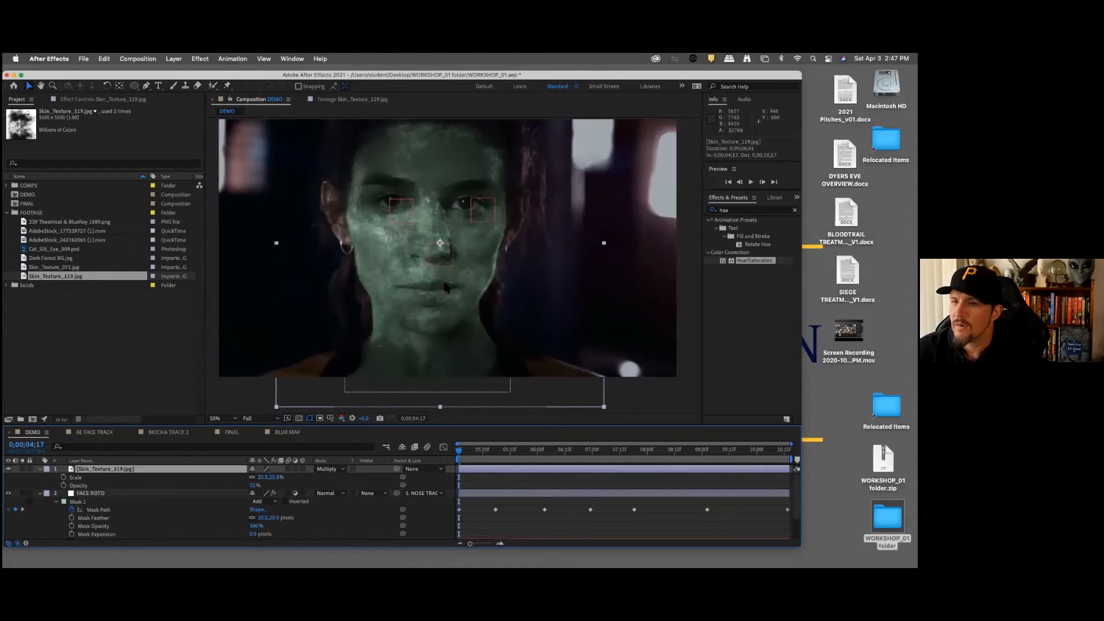
click(166, 492)
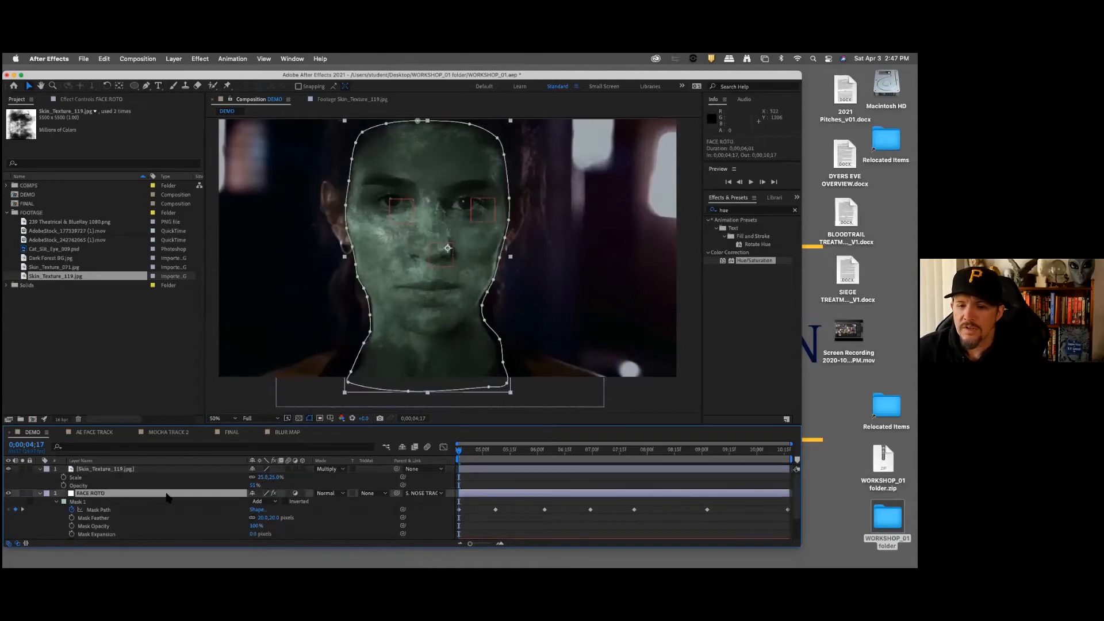
click(169, 469)
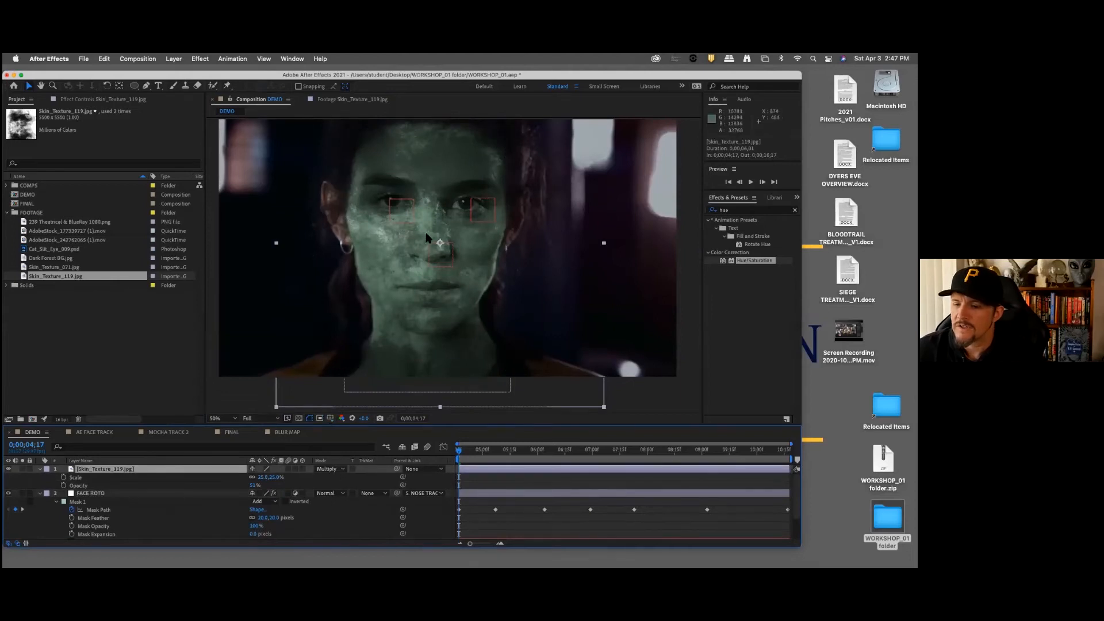
mouse_move(417, 295)
mouse_down()
mouse_move(388, 295)
mouse_move(401, 303)
mouse_up()
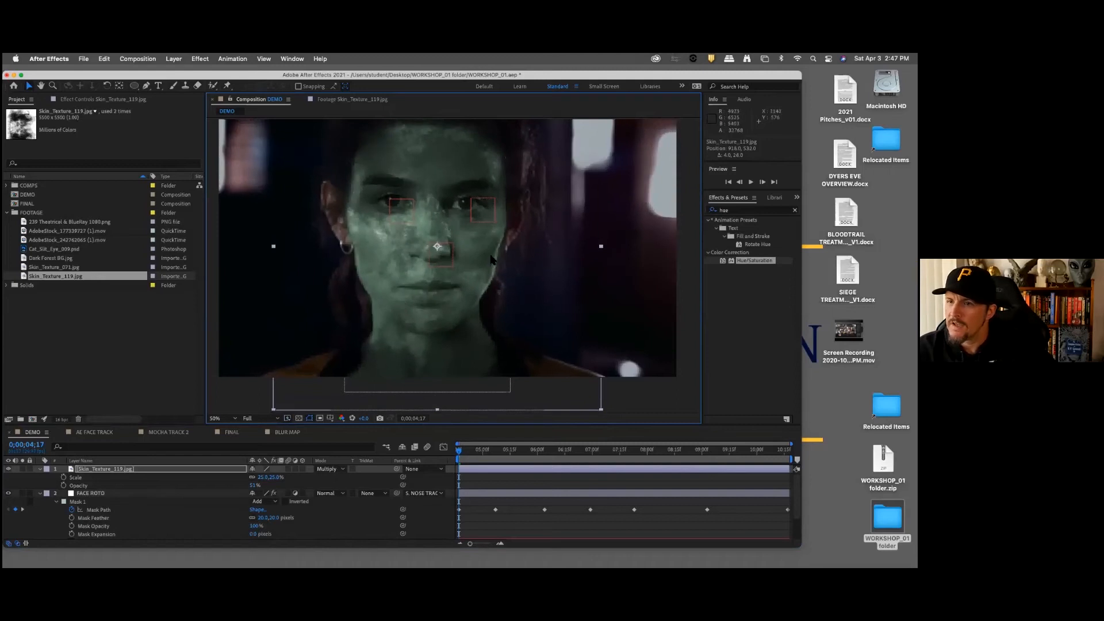
drag(392, 251, 393, 250)
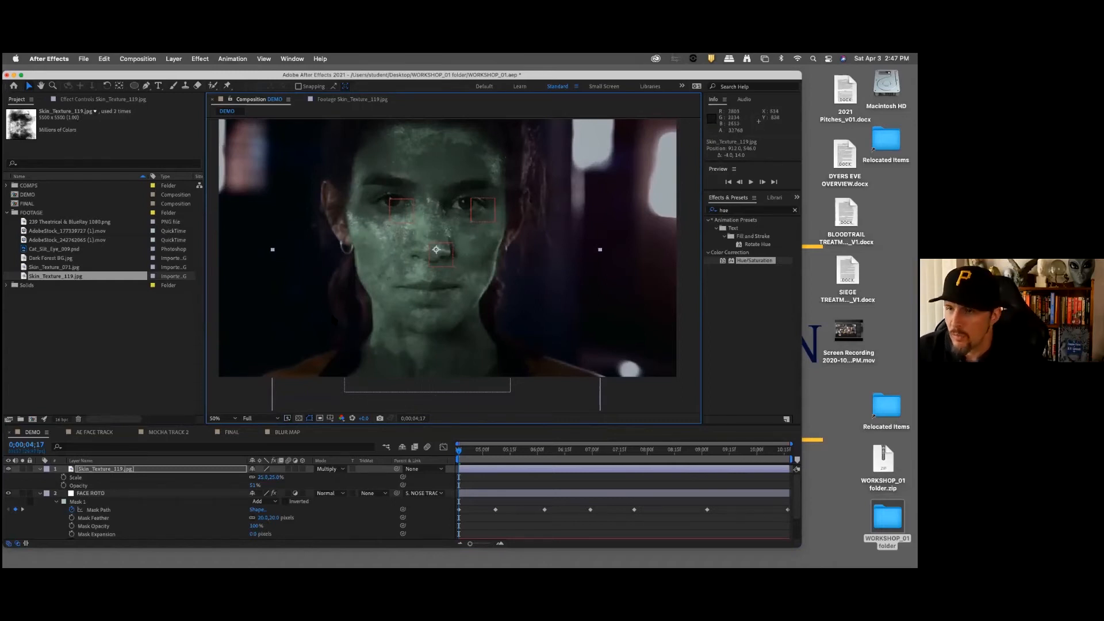
Step: Parent the Skin_Texture_119.jpg layer to NOSE TRACK and preview how the texture follows the face
click(171, 477)
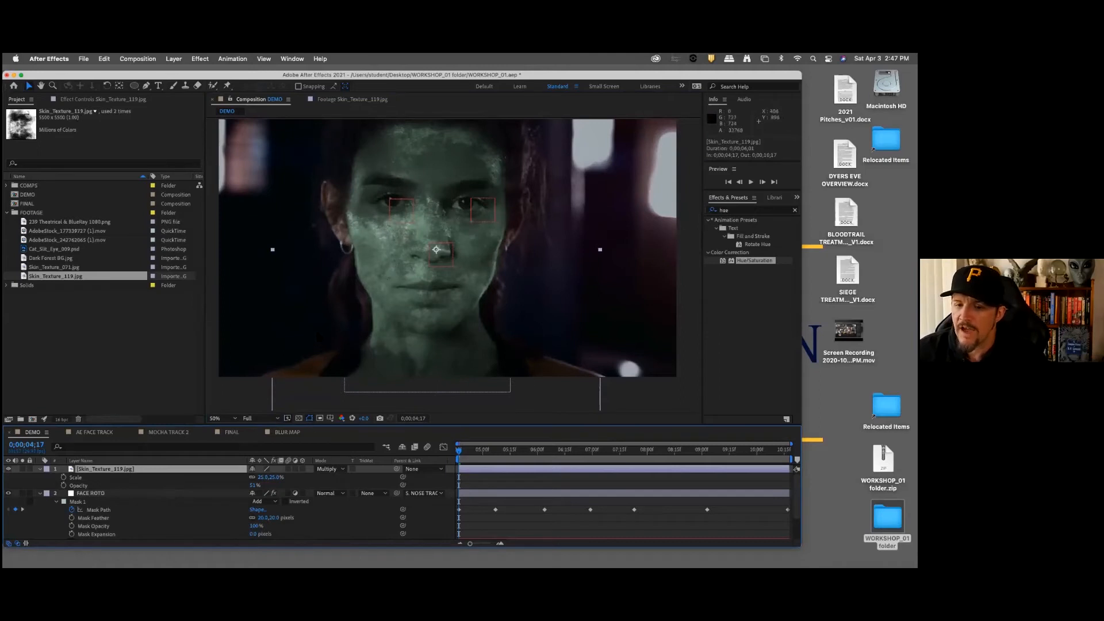
drag(317, 426, 322, 295)
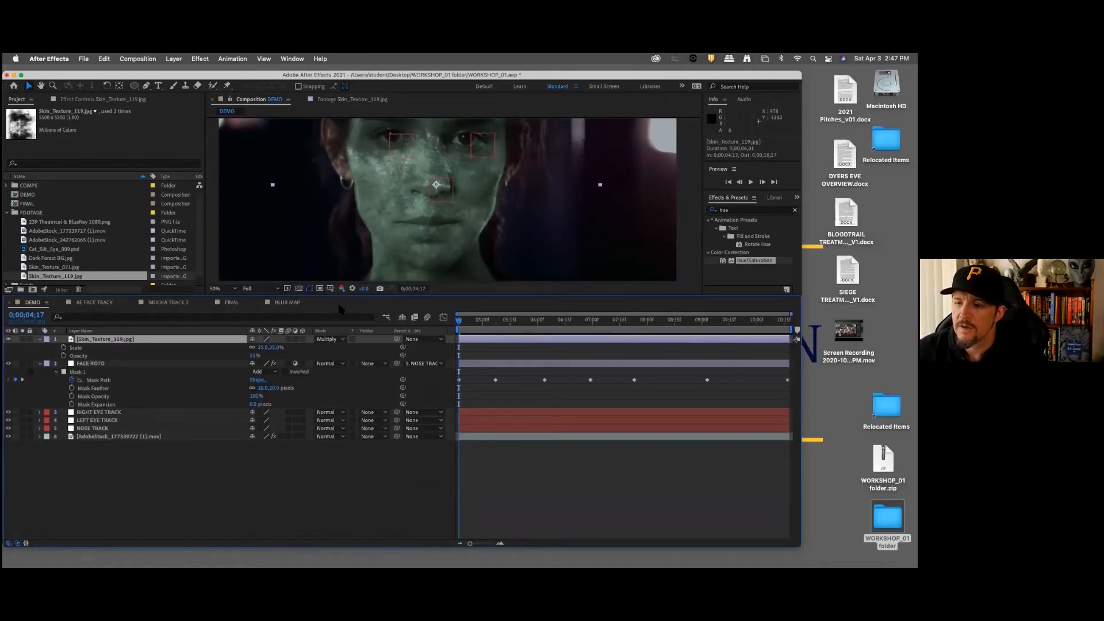
drag(397, 339, 144, 428)
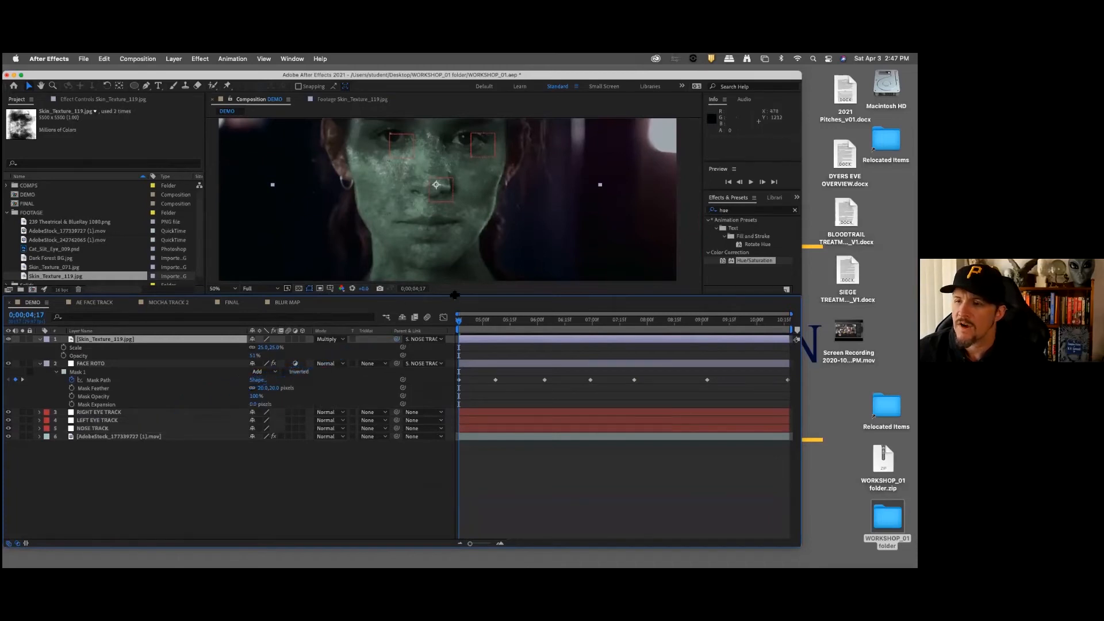
drag(454, 295, 455, 410)
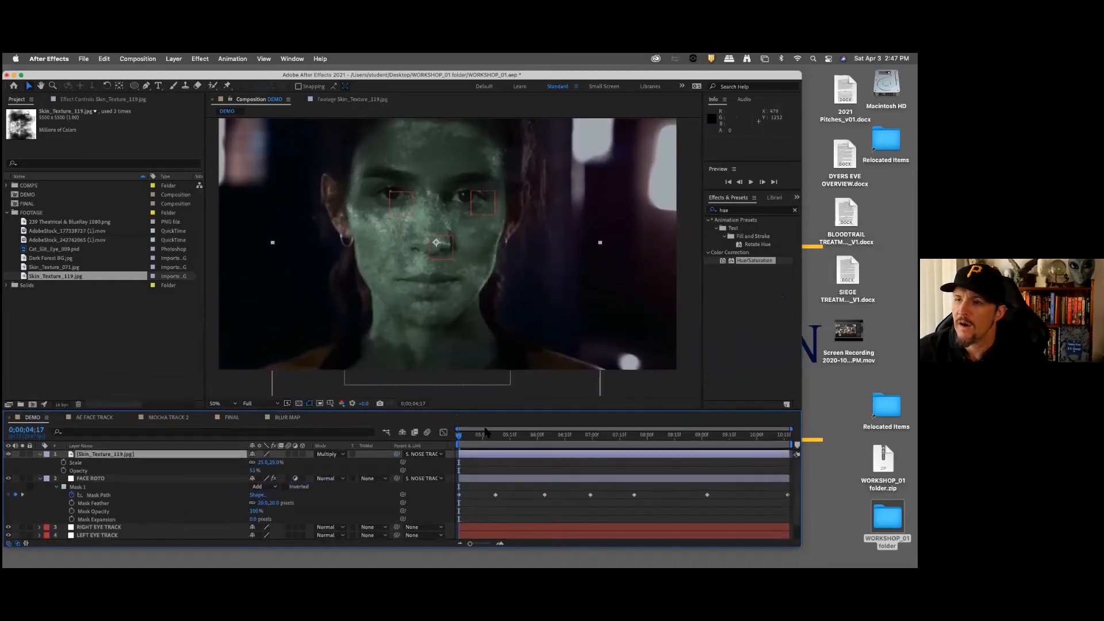
key(space)
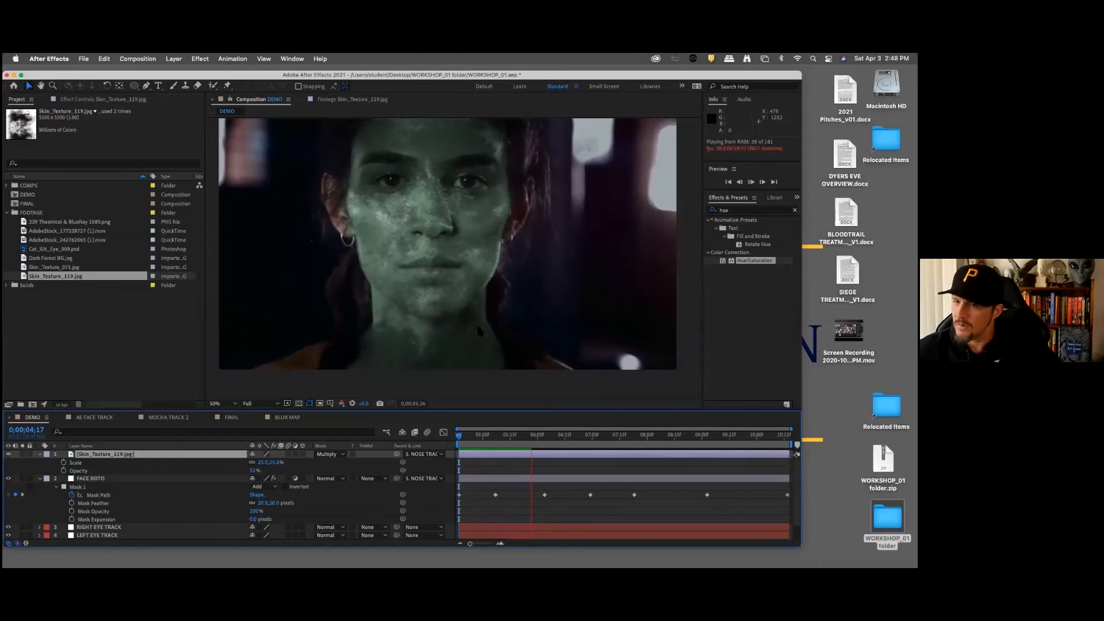
key(space)
drag(551, 440, 450, 446)
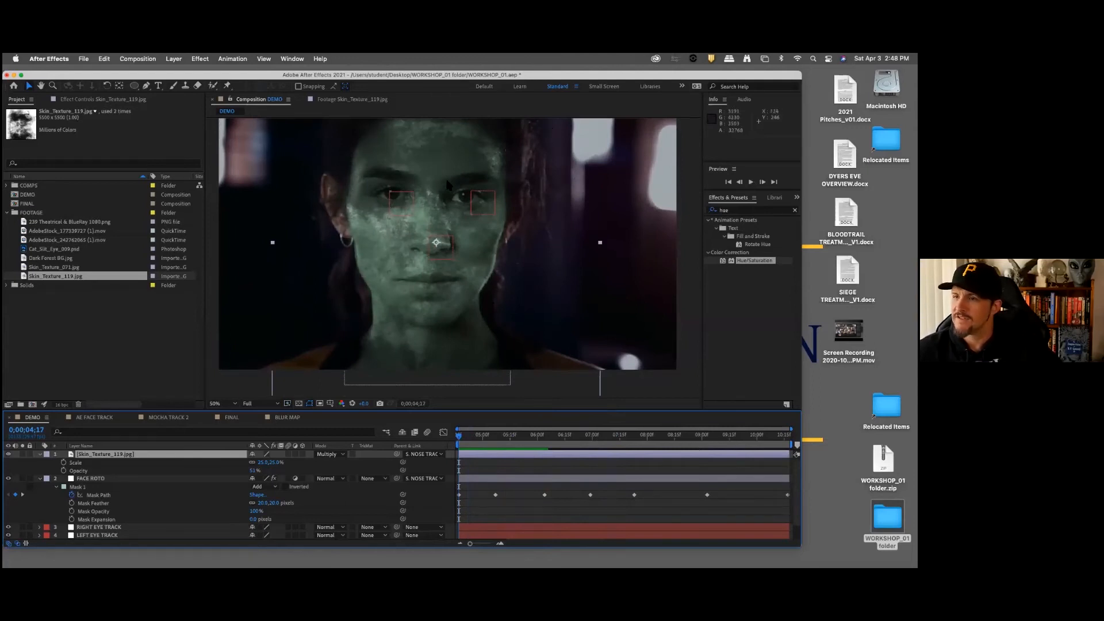
Step: Duplicate the FACE ROTO layer and place the copy, FACE ROTO 2, directly above Skin_Texture_119.jpg
click(92, 479)
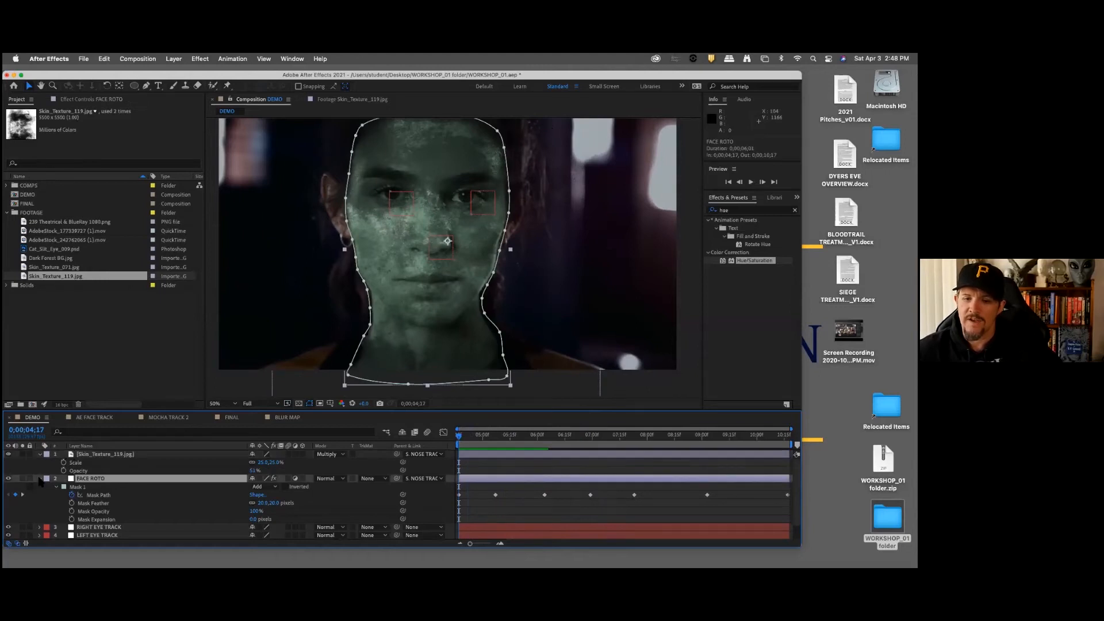
click(40, 479)
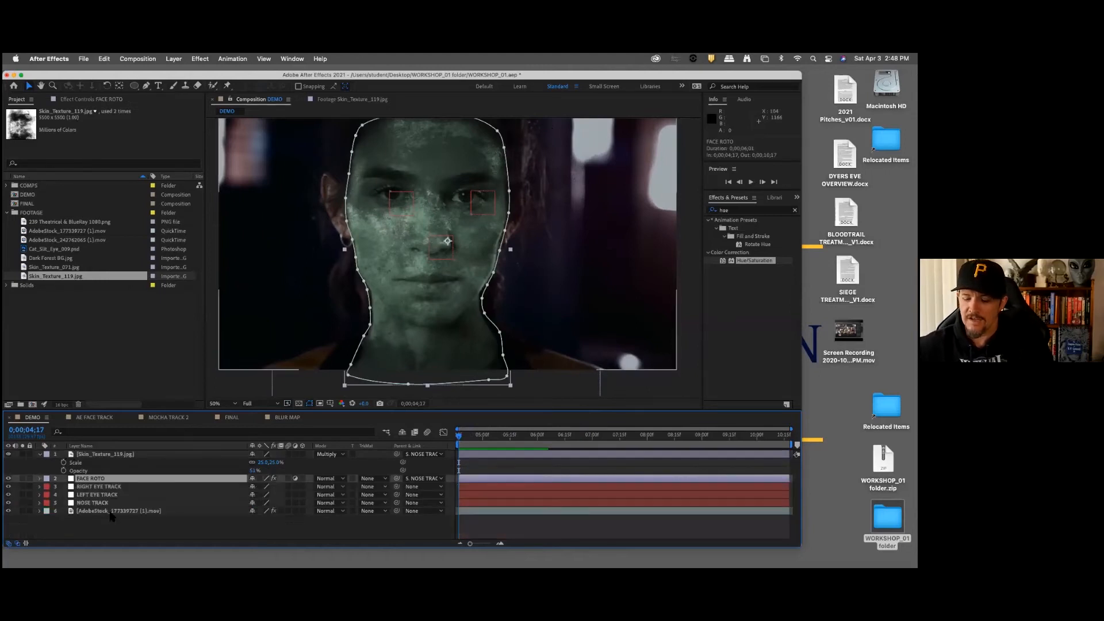
key(super+d)
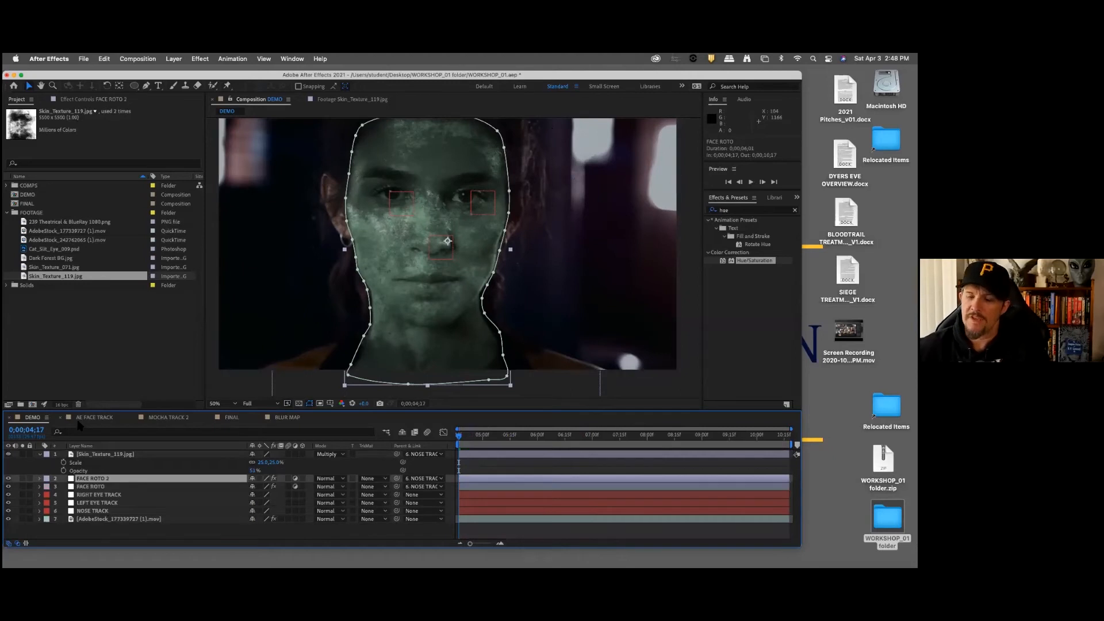
drag(101, 480, 106, 454)
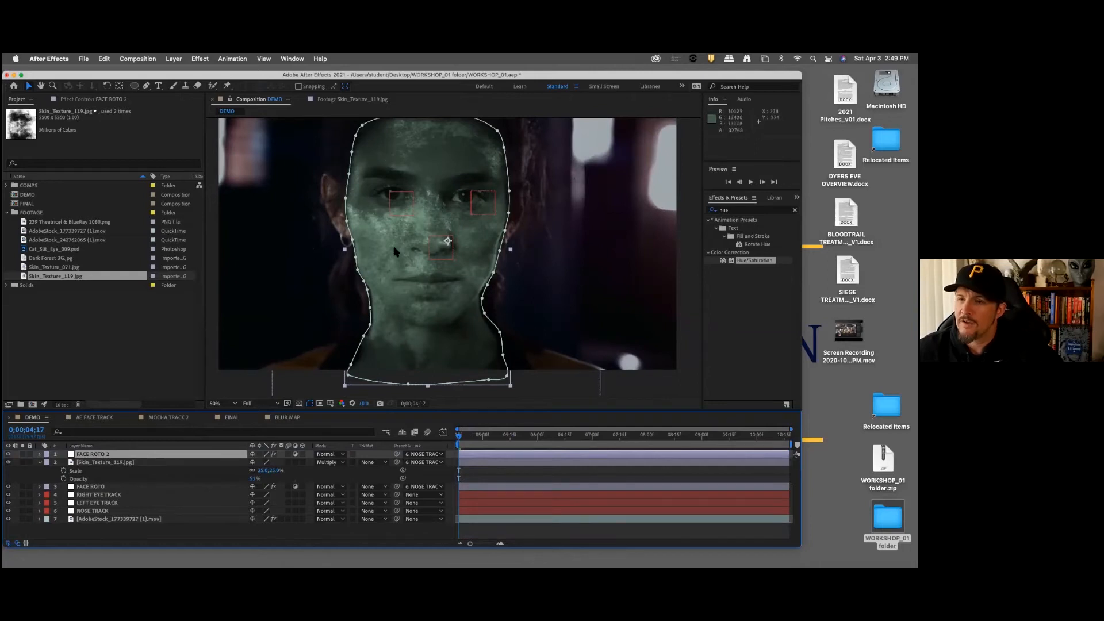
Step: Set the Skin_Texture_119.jpg layer's track matte to Alpha Matte "FACE ROTO 2"
click(120, 463)
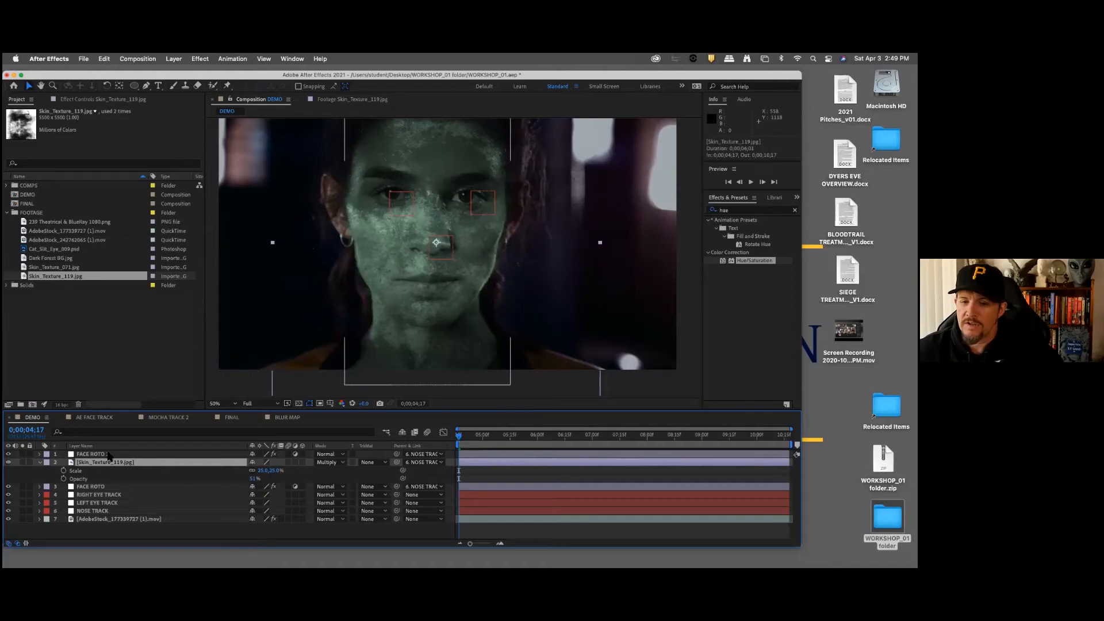
click(97, 454)
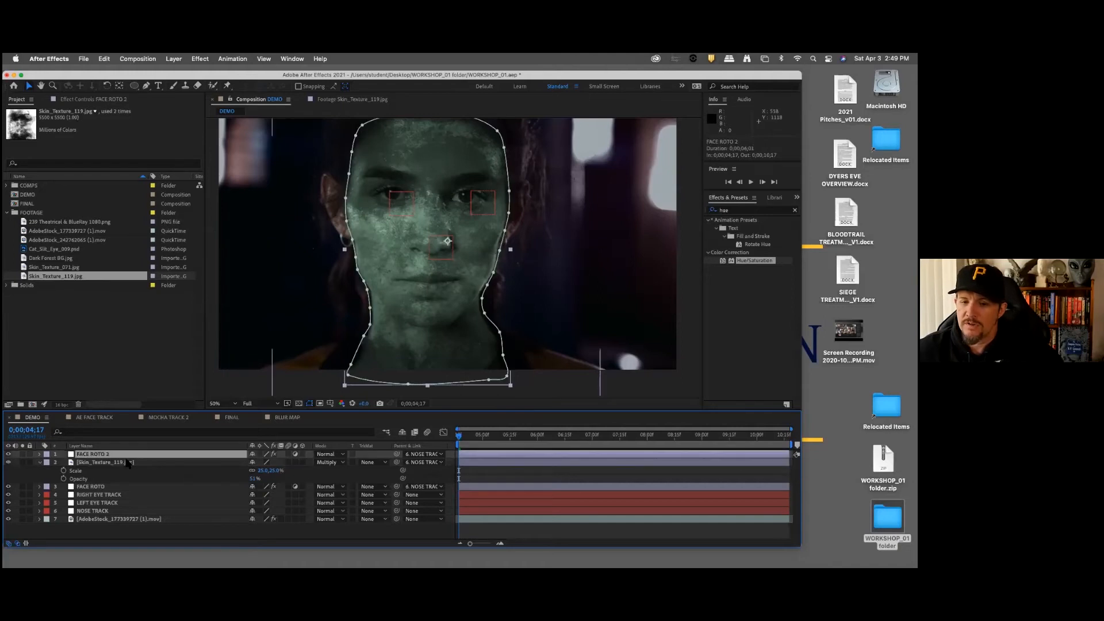
click(379, 464)
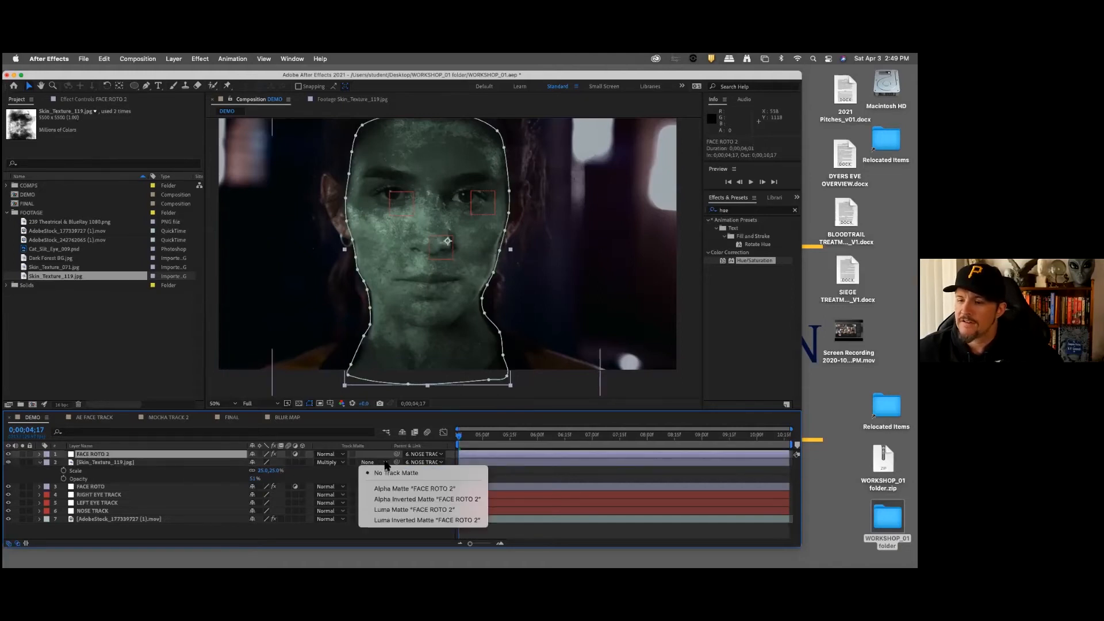
click(423, 488)
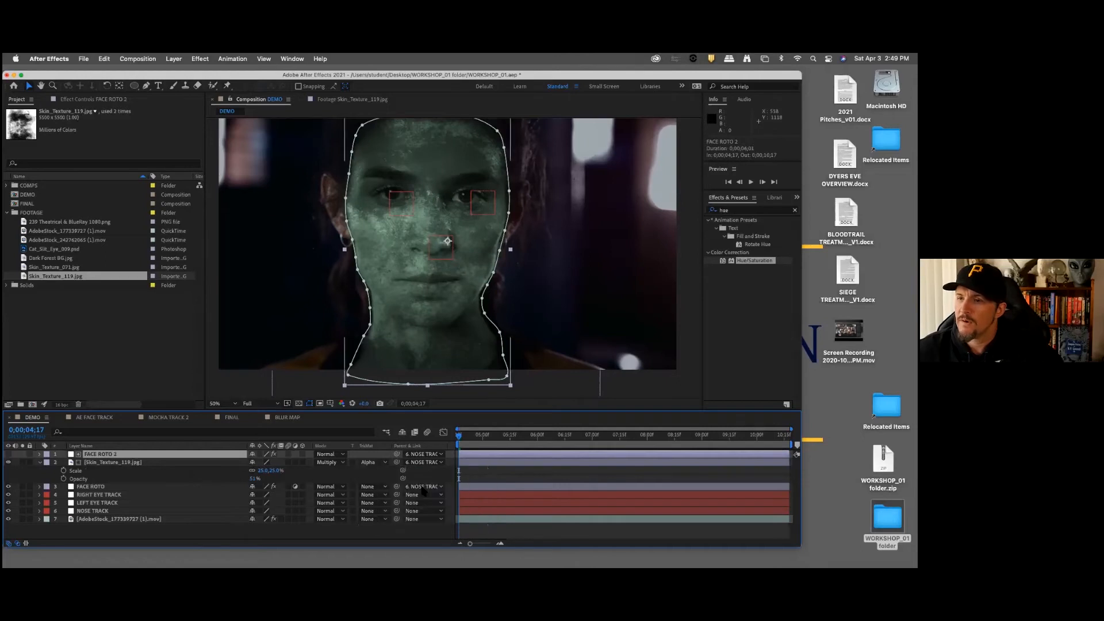
click(329, 539)
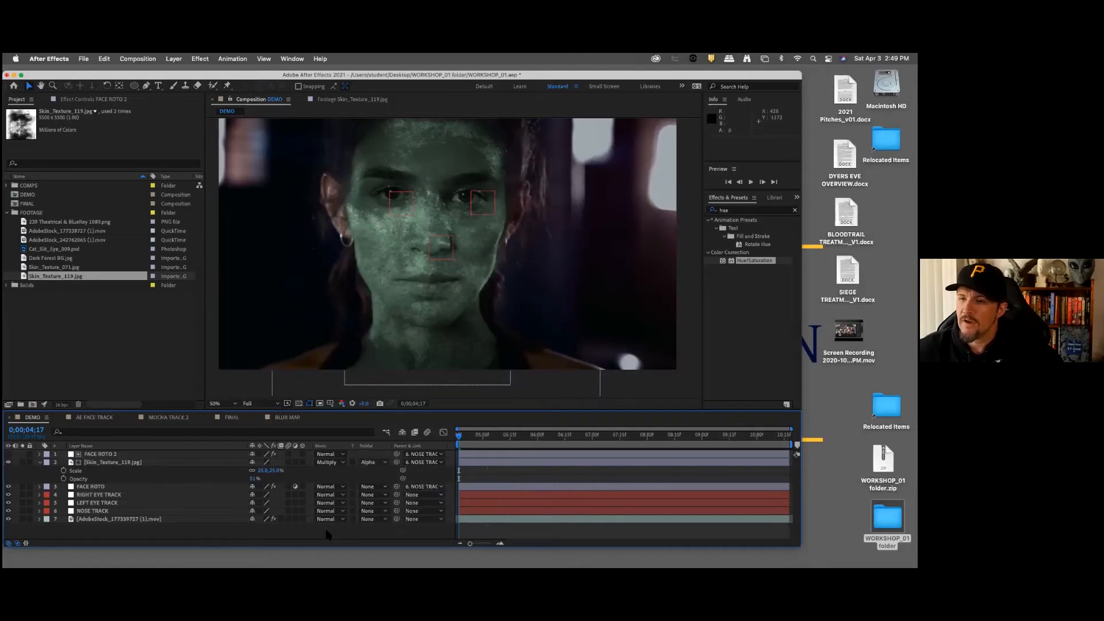
Step: Preview the matted skin texture over the moving face and return the playhead to 0;00;04;17
key(space)
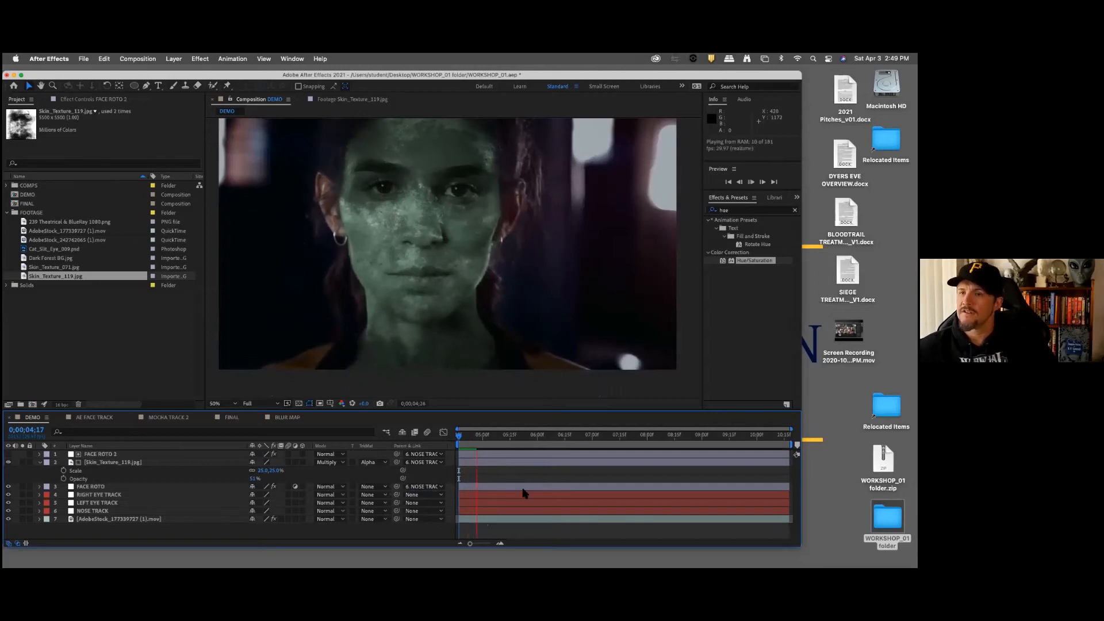
click(95, 487)
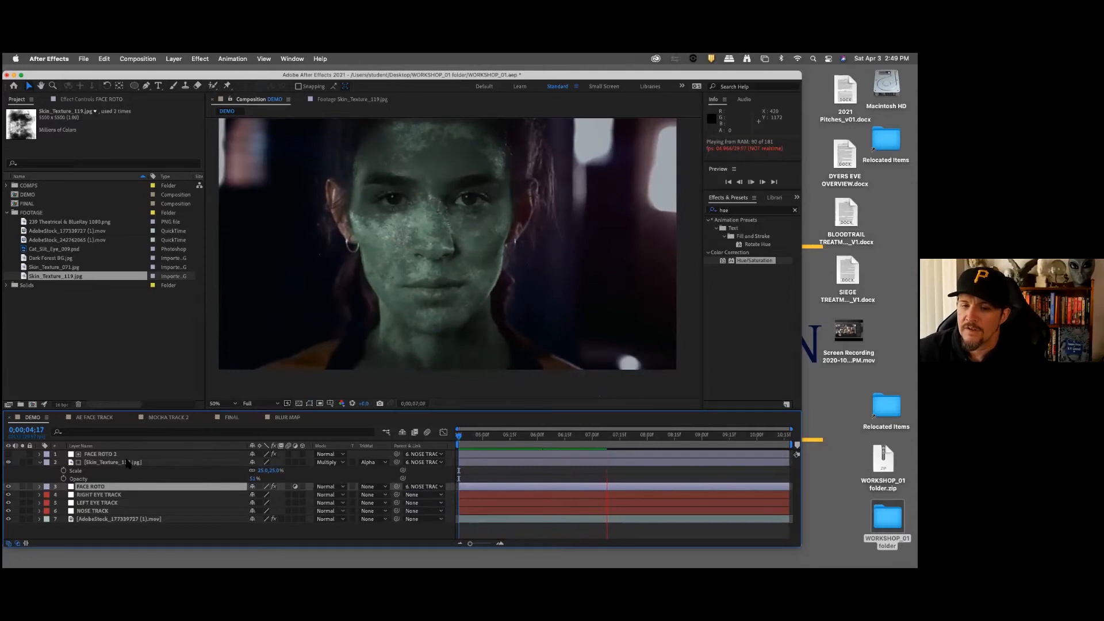
click(125, 464)
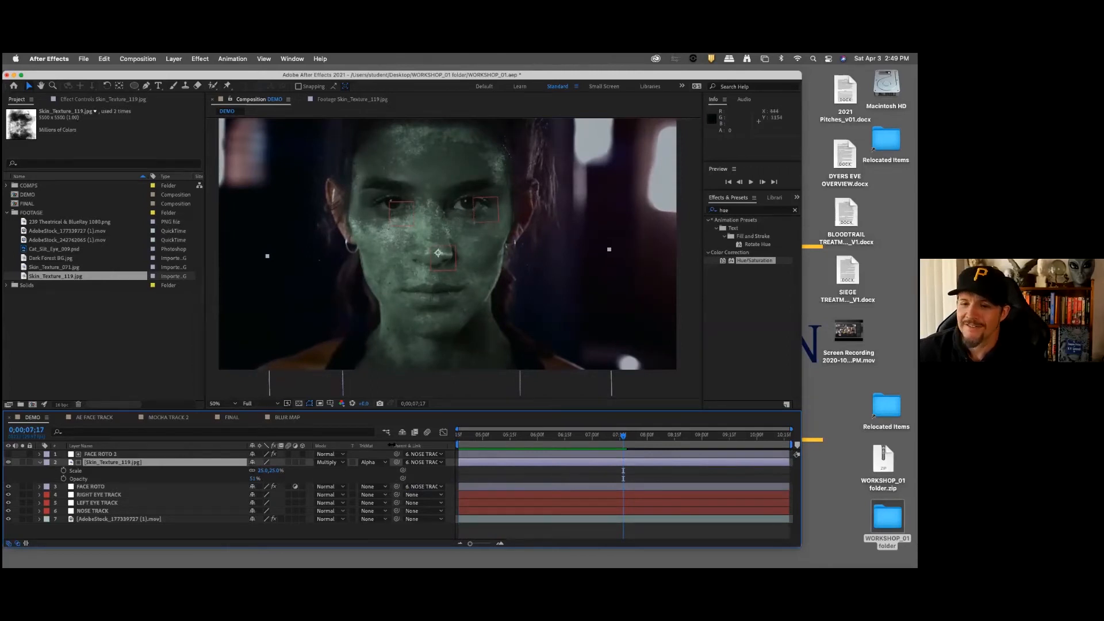
drag(467, 436, 457, 436)
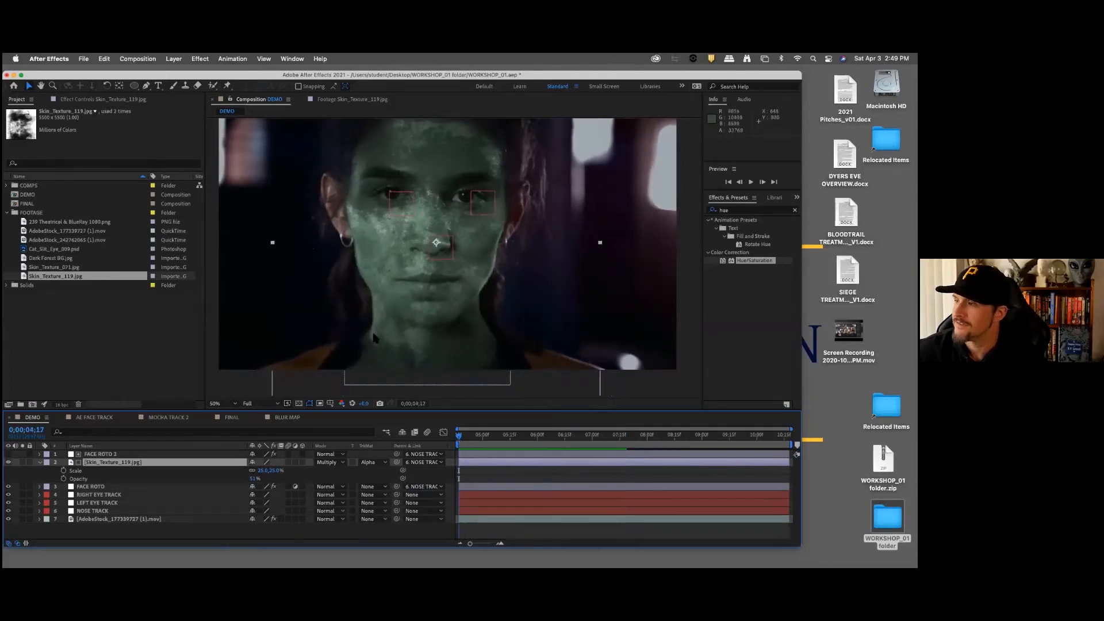
Step: Draw a closed six-point curved Pen tool mask on FACE ROTO 2 around the eye on the image's left side
scroll(375, 338, down, 2)
scroll(377, 342, up, 4)
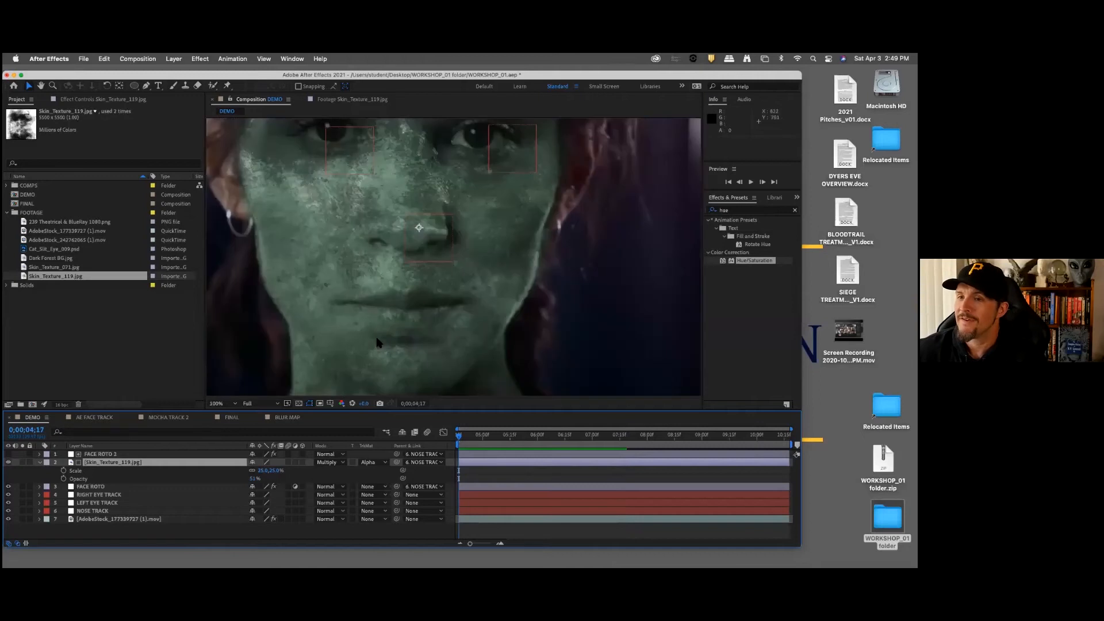
click(115, 454)
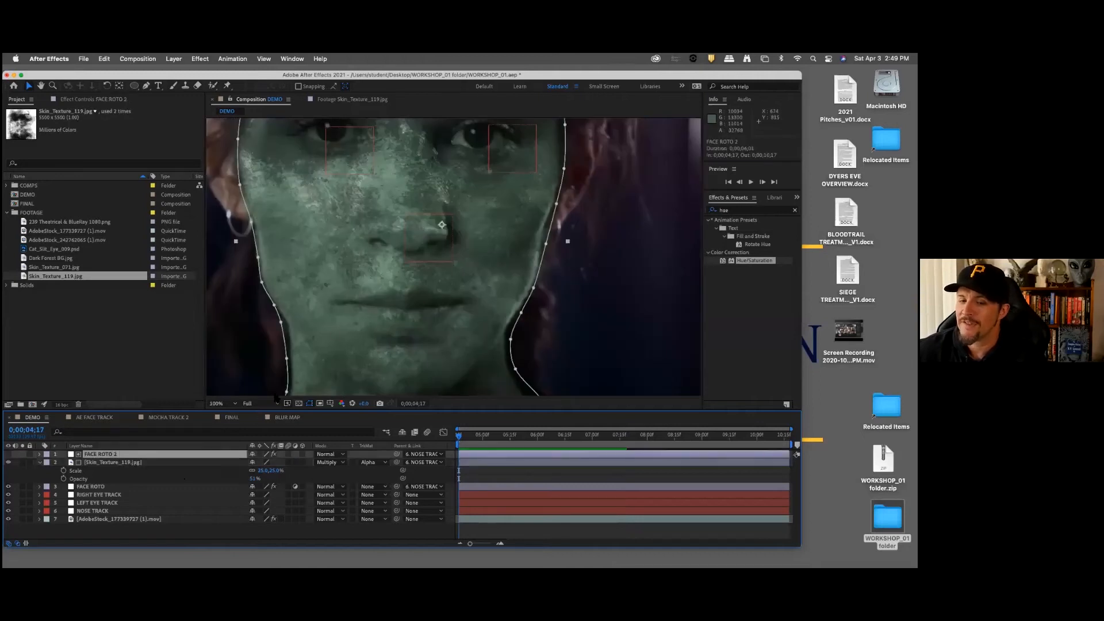
drag(385, 309, 402, 365)
scroll(407, 298, down, 2)
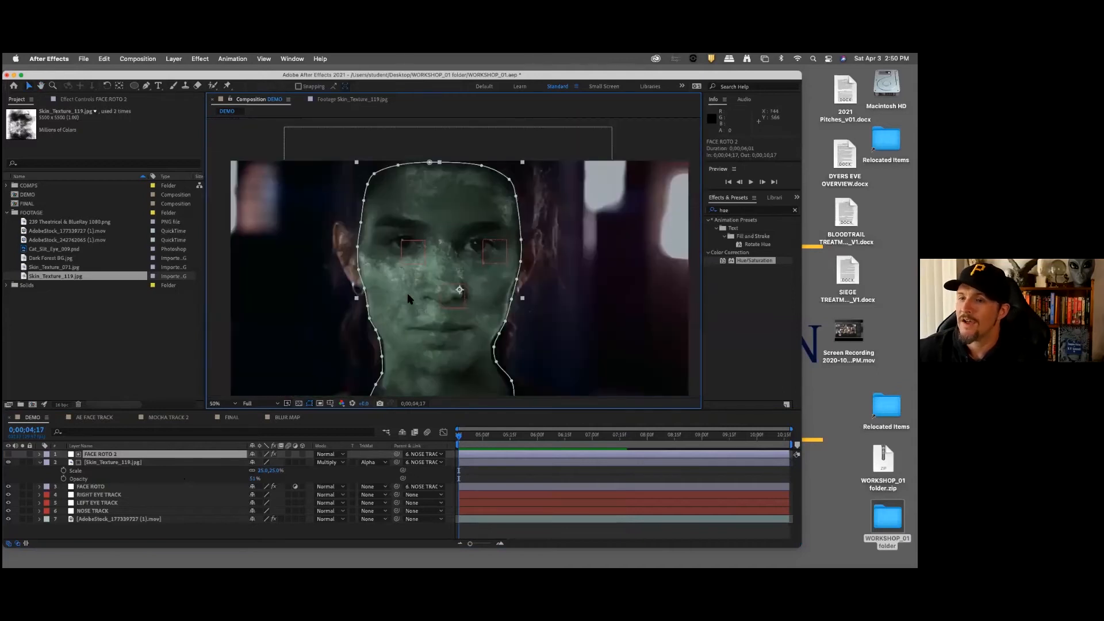
scroll(407, 292, up, 4)
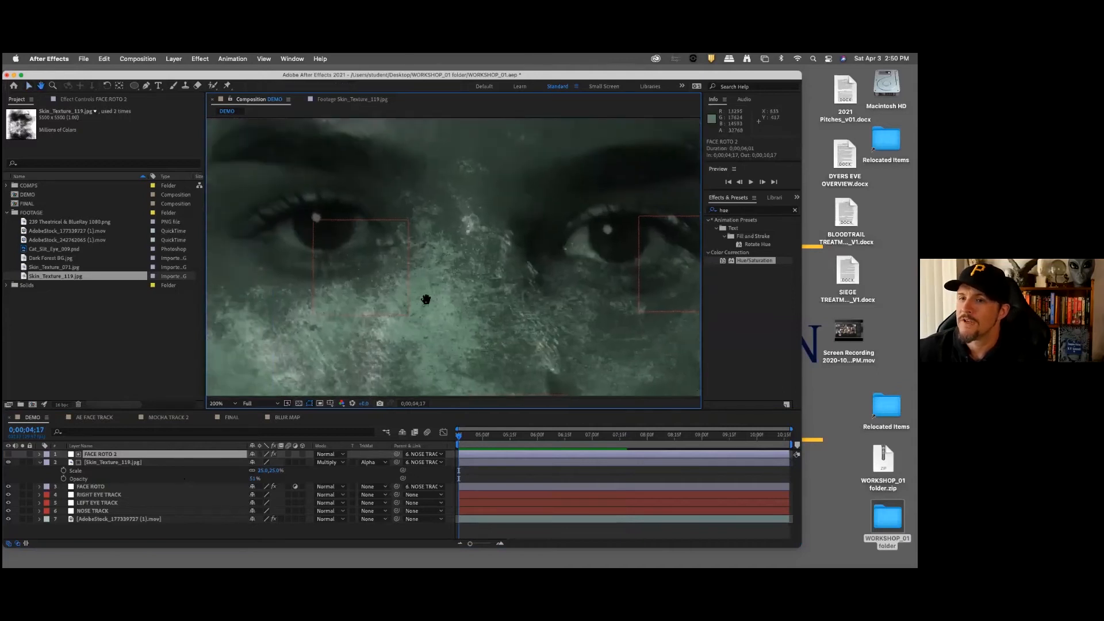
drag(425, 299, 460, 303)
key(v)
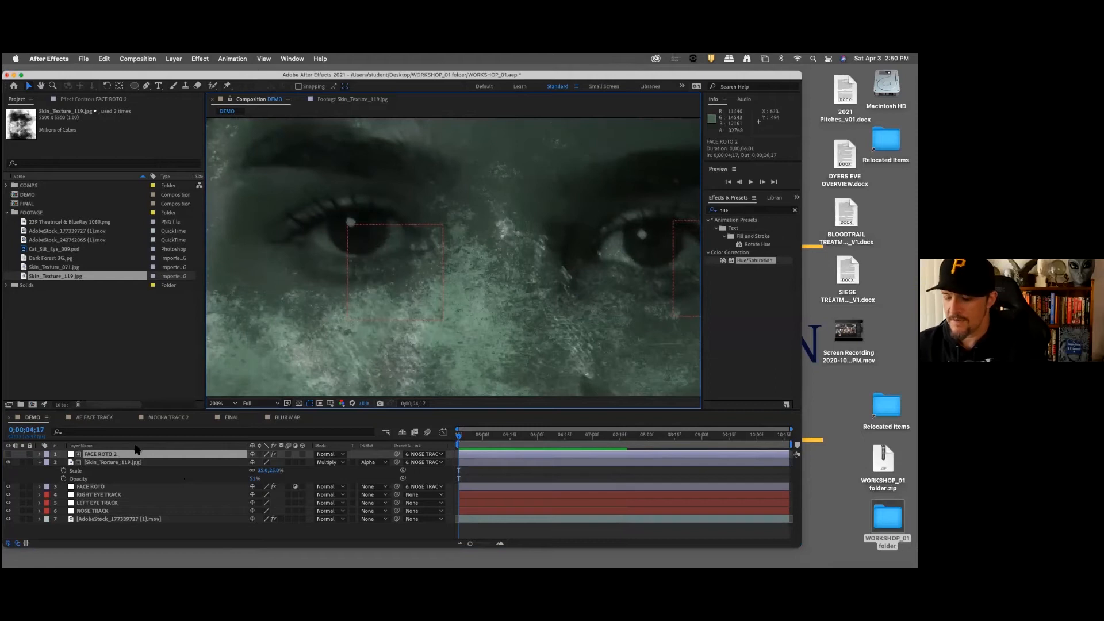
click(147, 86)
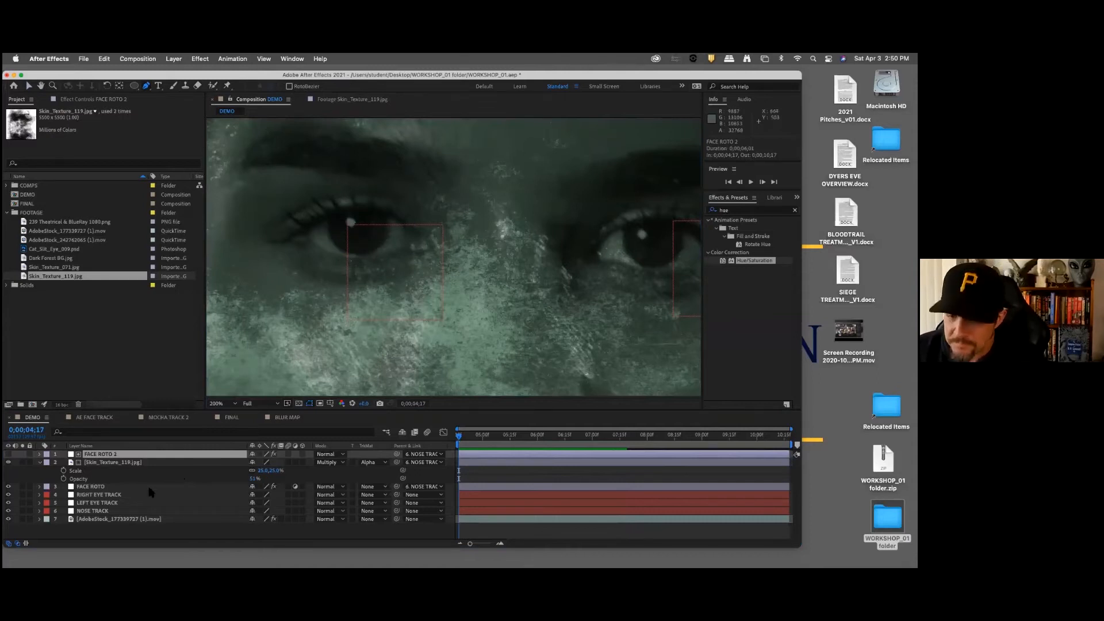
click(306, 232)
drag(306, 232, 354, 260)
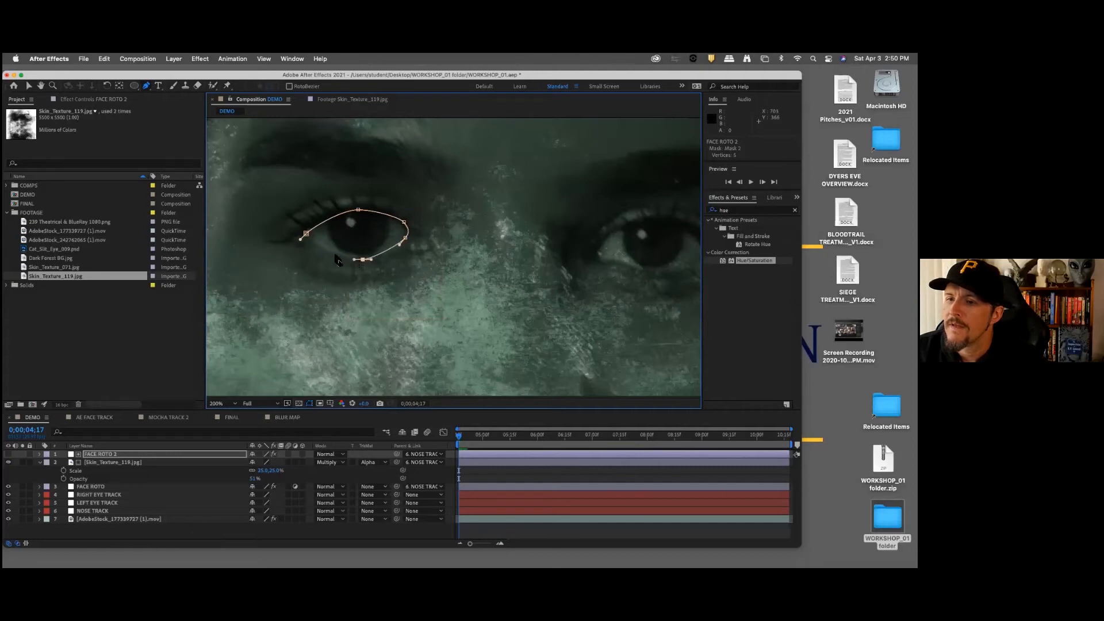
drag(326, 250, 307, 240)
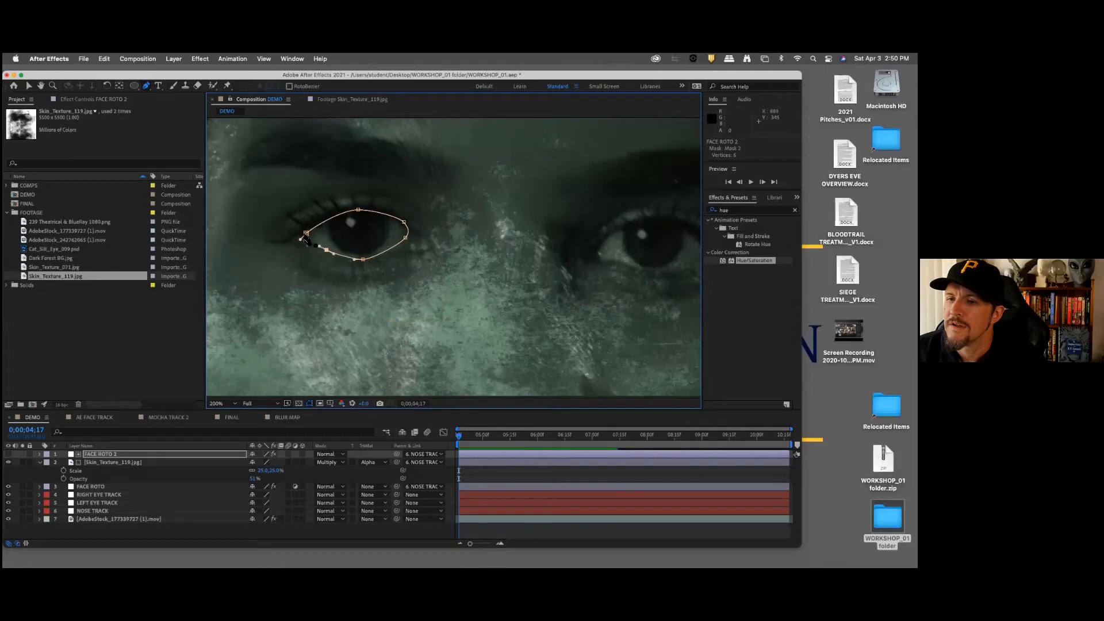
click(307, 234)
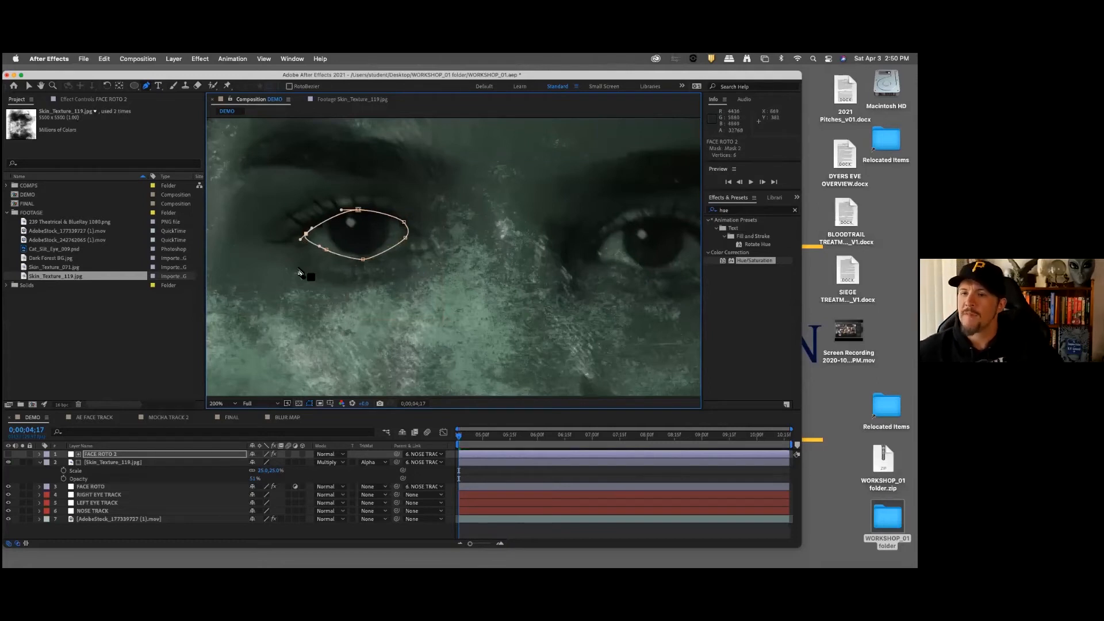
click(111, 454)
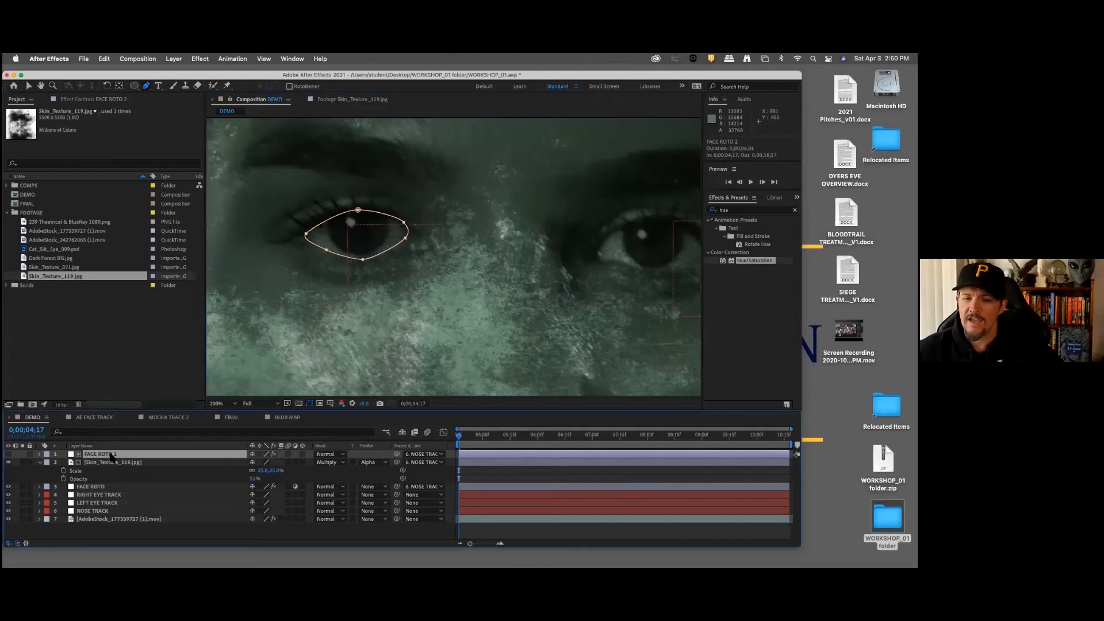
Step: Reveal the masks on FACE ROTO 2 and change the Mask 2 outline colour to a bright yellow
key(m)
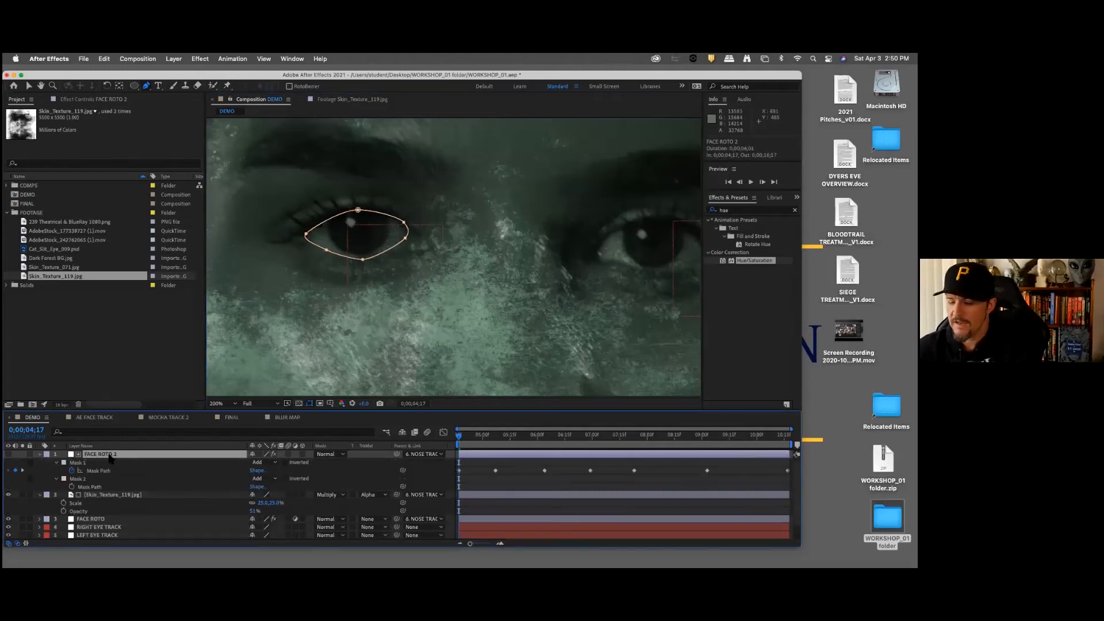
click(78, 463)
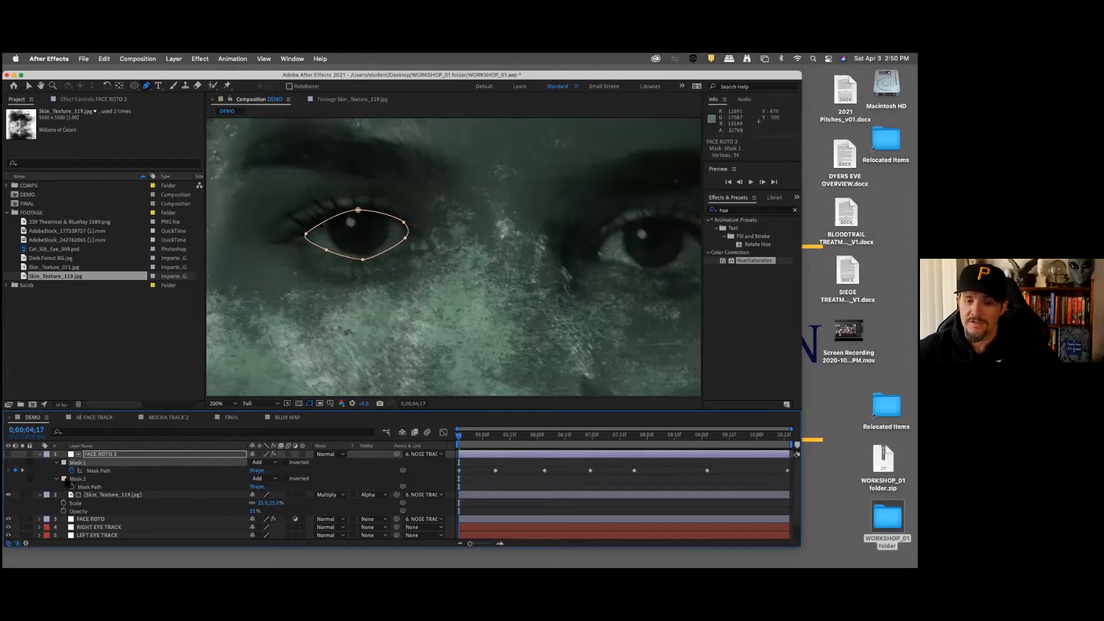
click(64, 479)
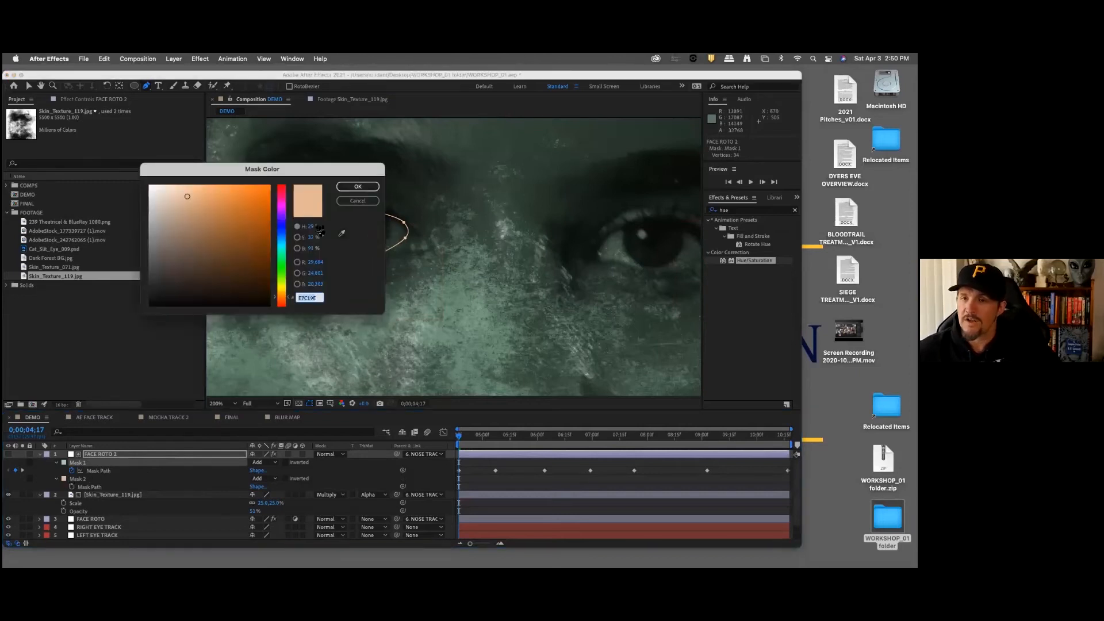
click(289, 293)
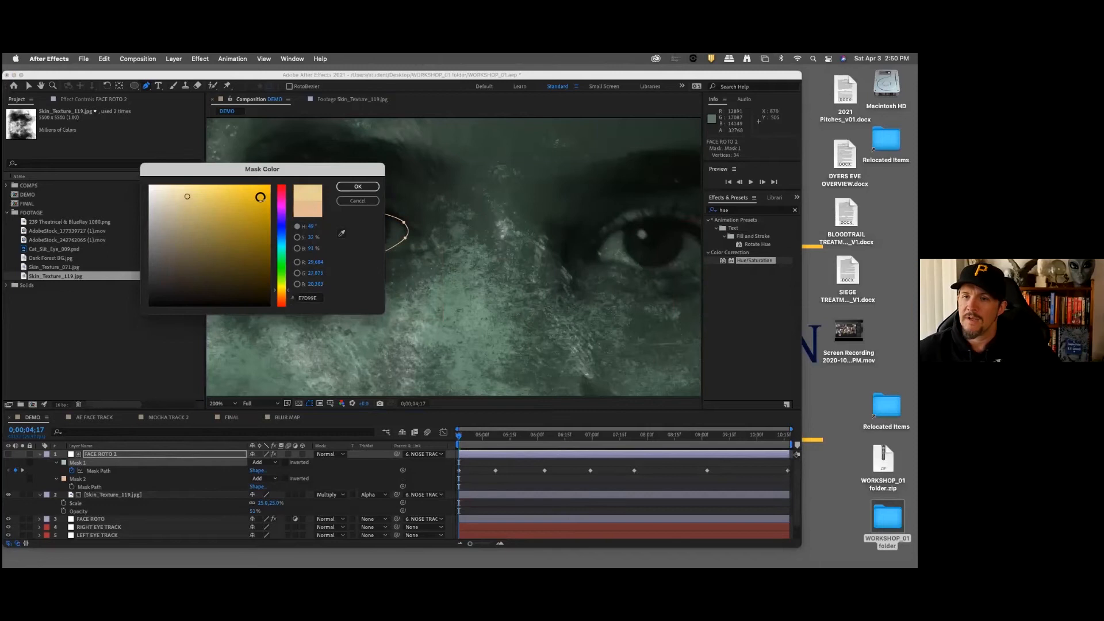
click(357, 186)
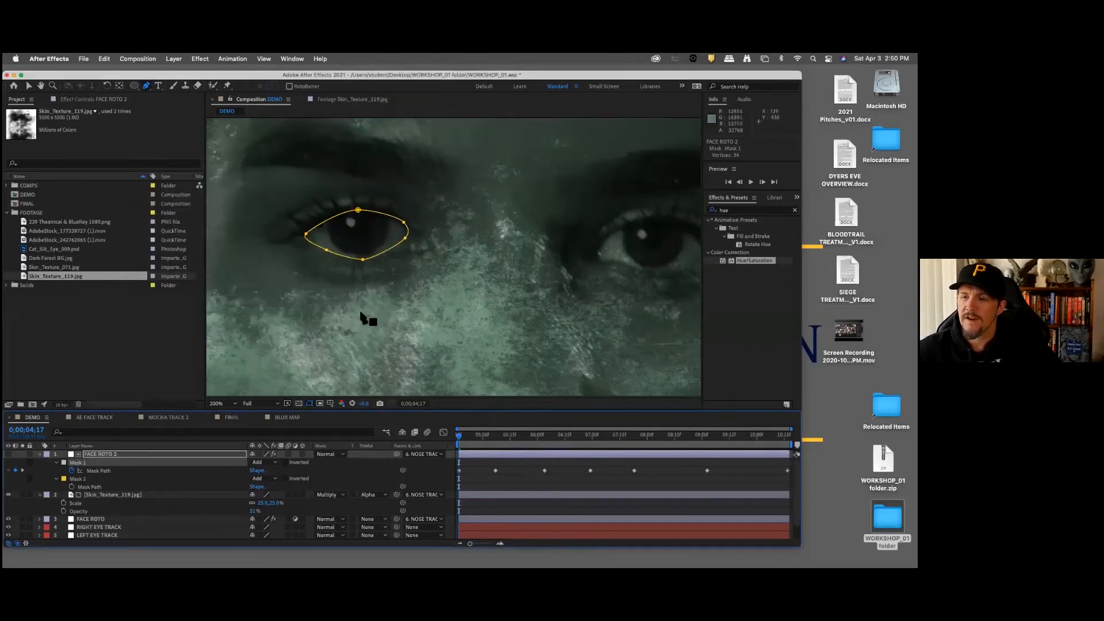
Step: Set the mode of Mask 2 on FACE ROTO 2 to Subtract and check the eye without the mask outlines
click(96, 481)
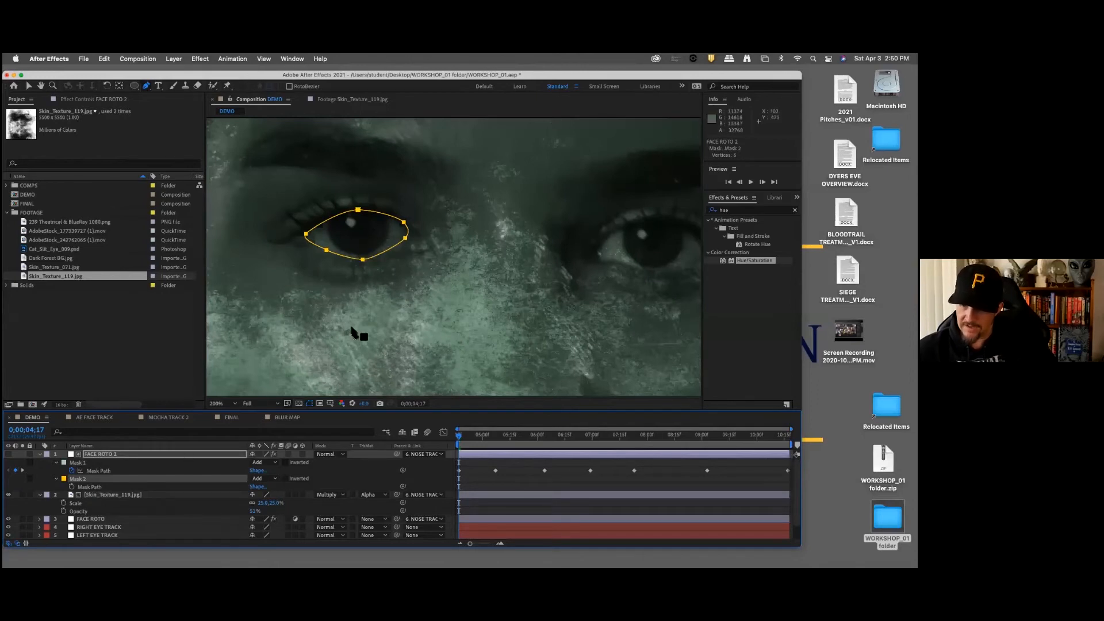
click(143, 455)
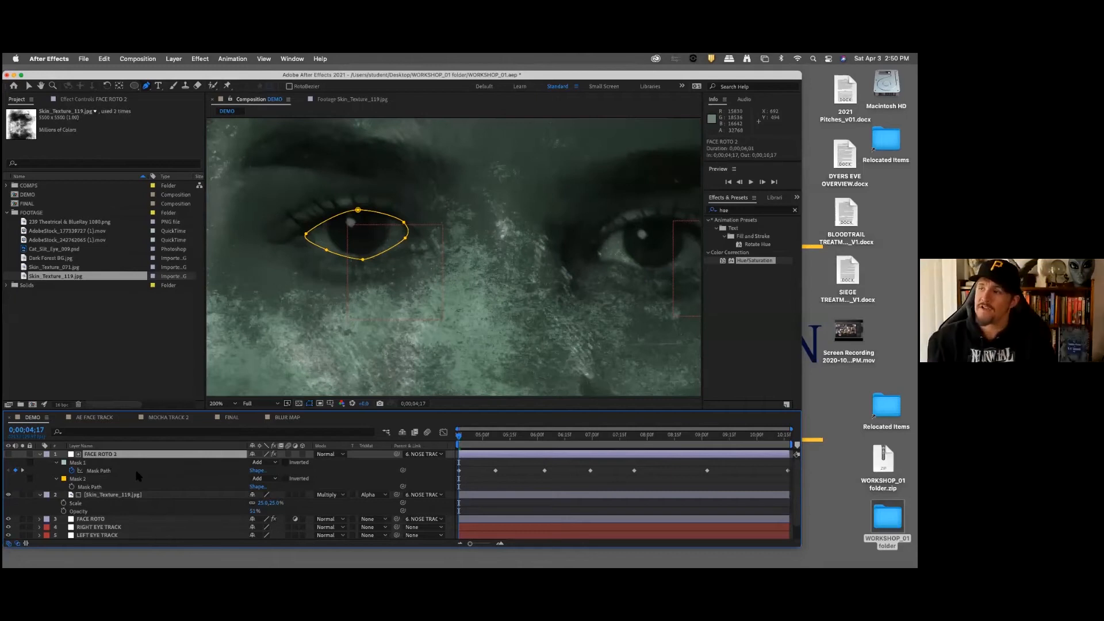
click(273, 481)
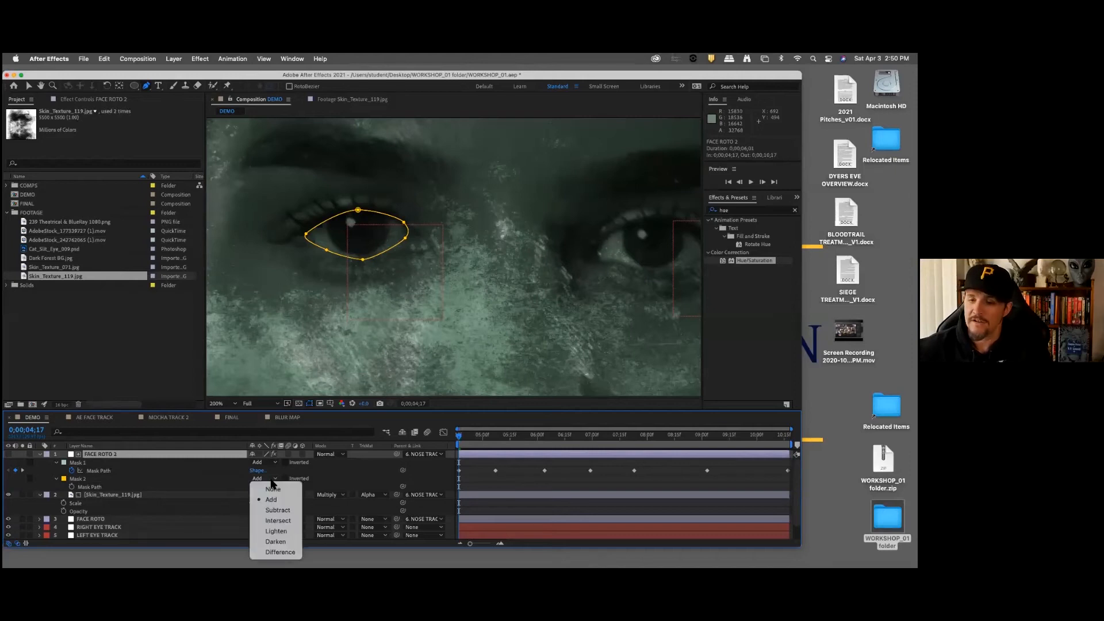
click(281, 510)
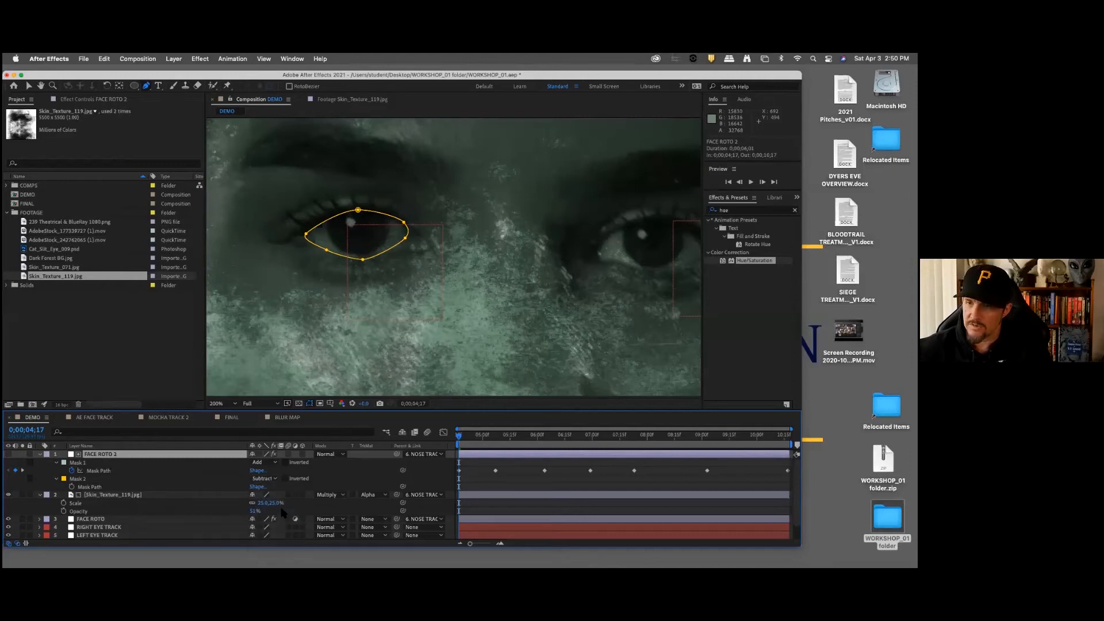
click(127, 470)
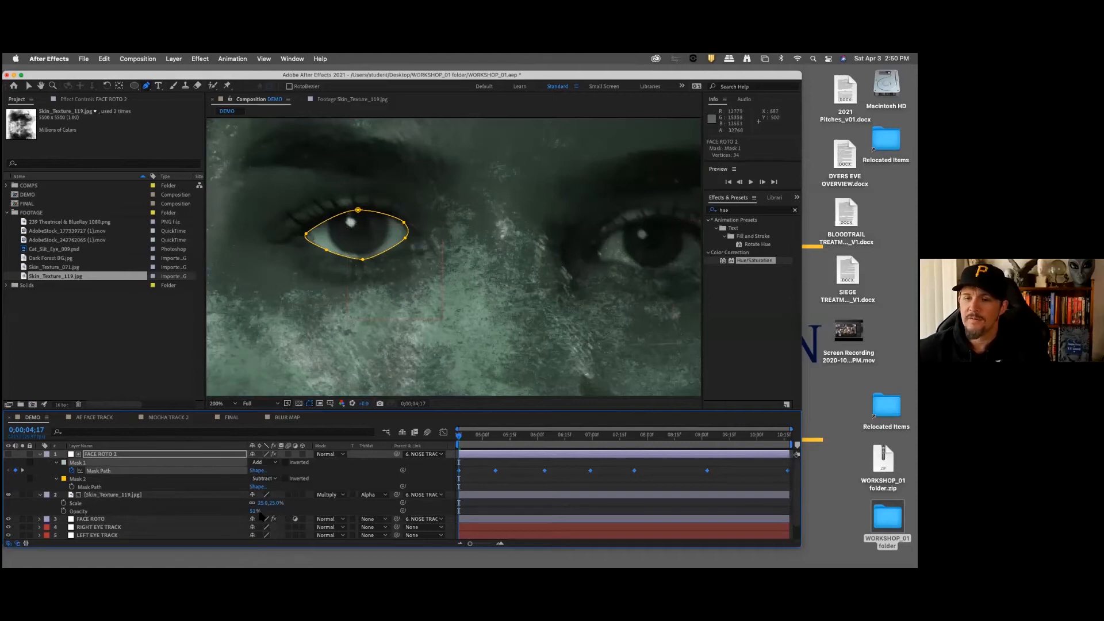
click(105, 520)
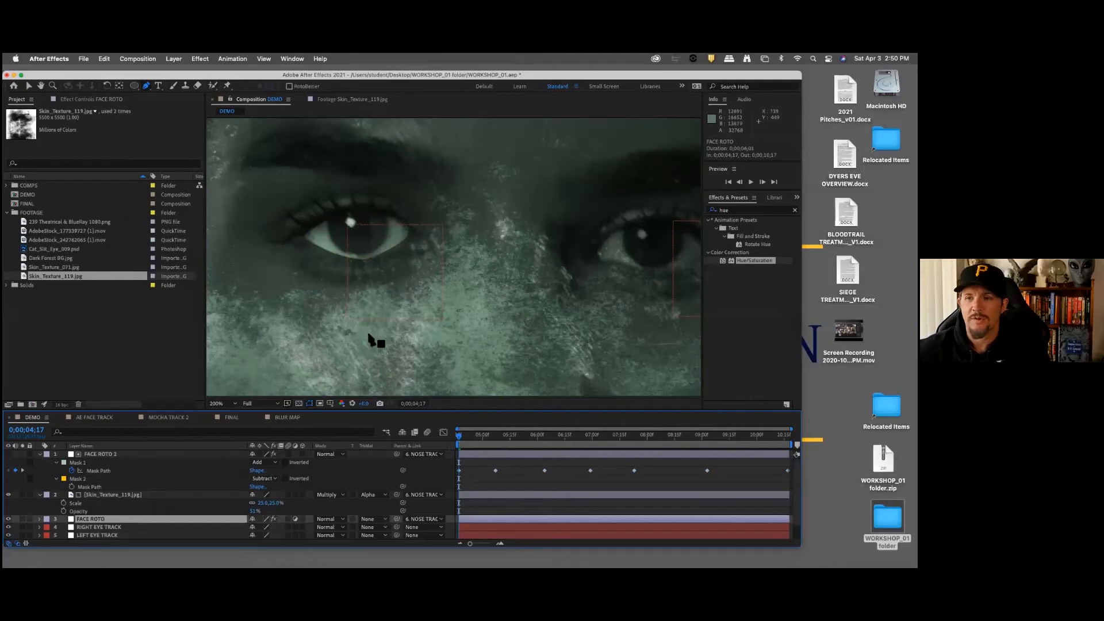
Step: Set the Mask Feather of Mask 2 on FACE ROTO 2 to 10 pixels
click(121, 454)
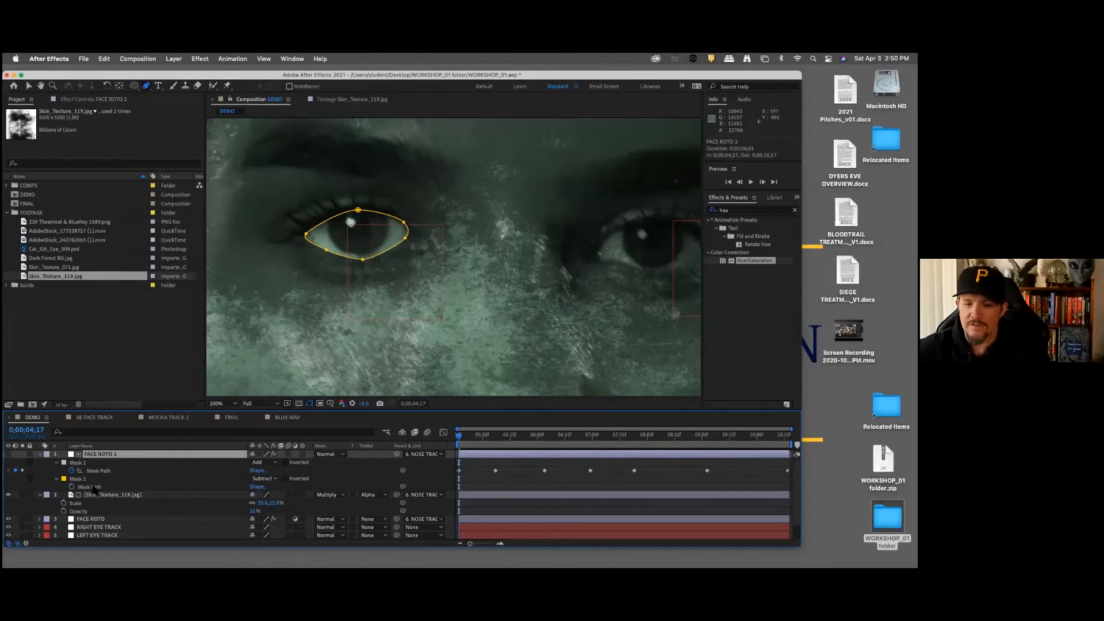
click(57, 480)
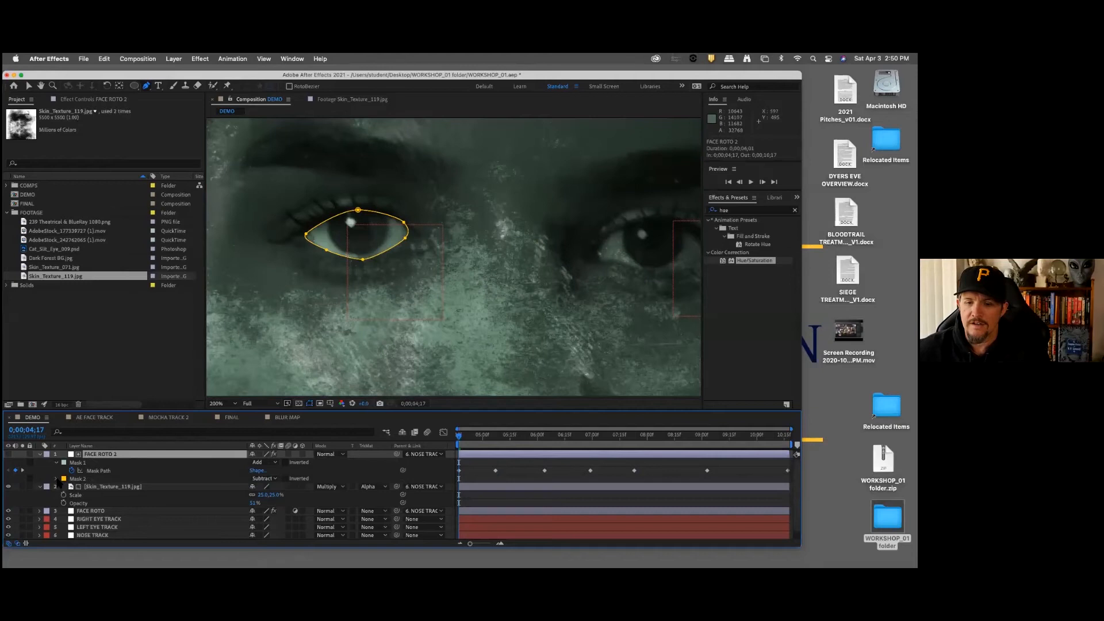
click(57, 479)
click(268, 494)
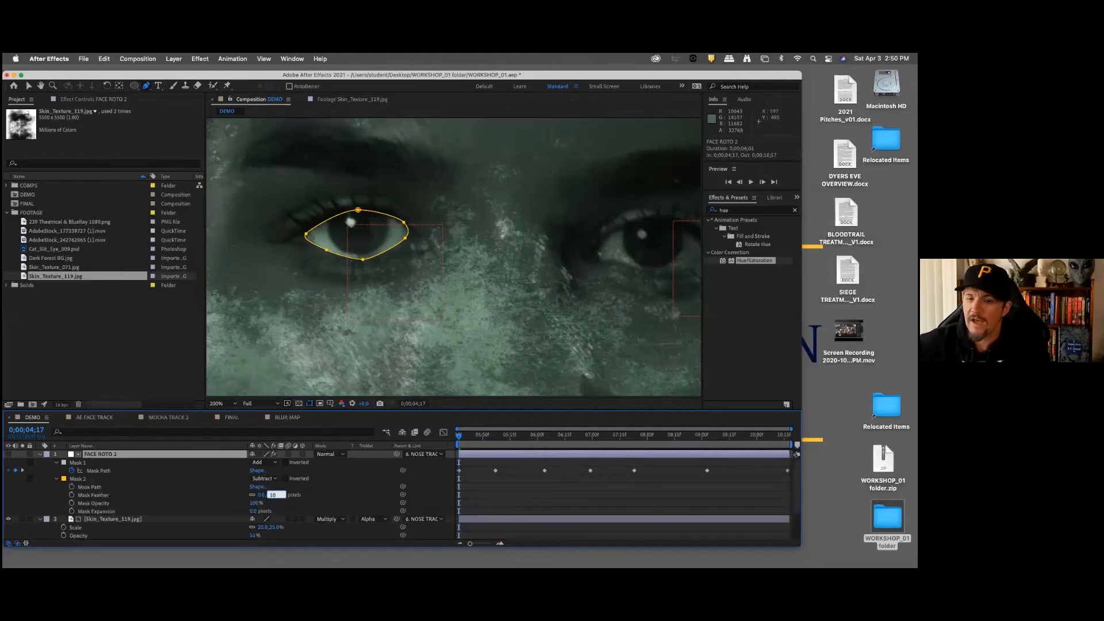
key(Return)
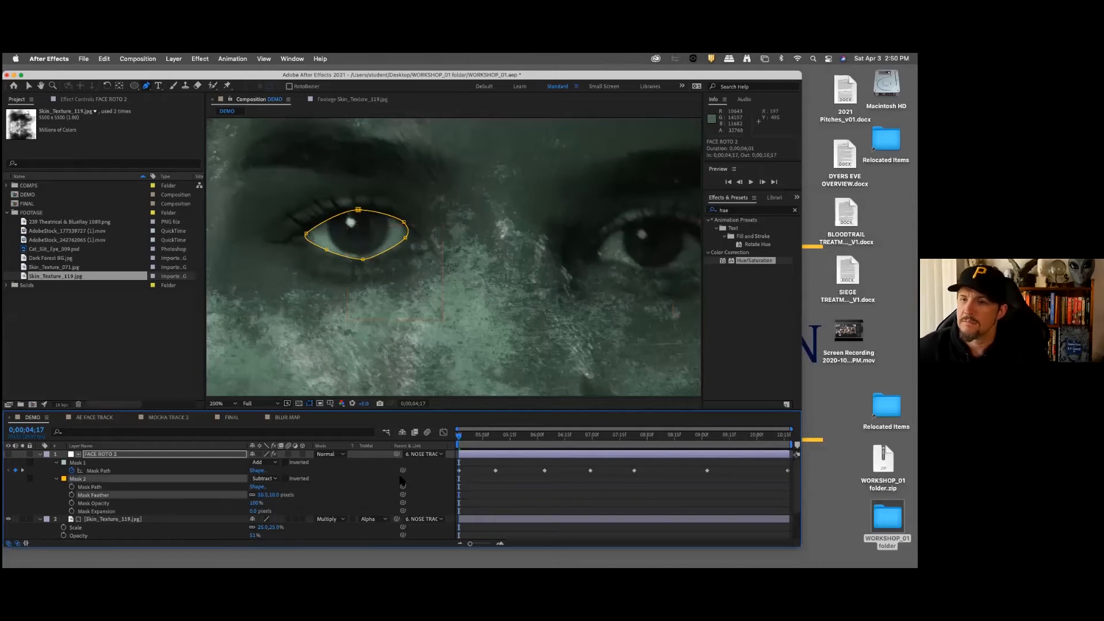
Step: Move the Mask 2 points slightly outward so the outline encloses the whole eye and both its corners
drag(358, 209, 358, 203)
drag(406, 237, 301, 227)
drag(409, 244, 410, 242)
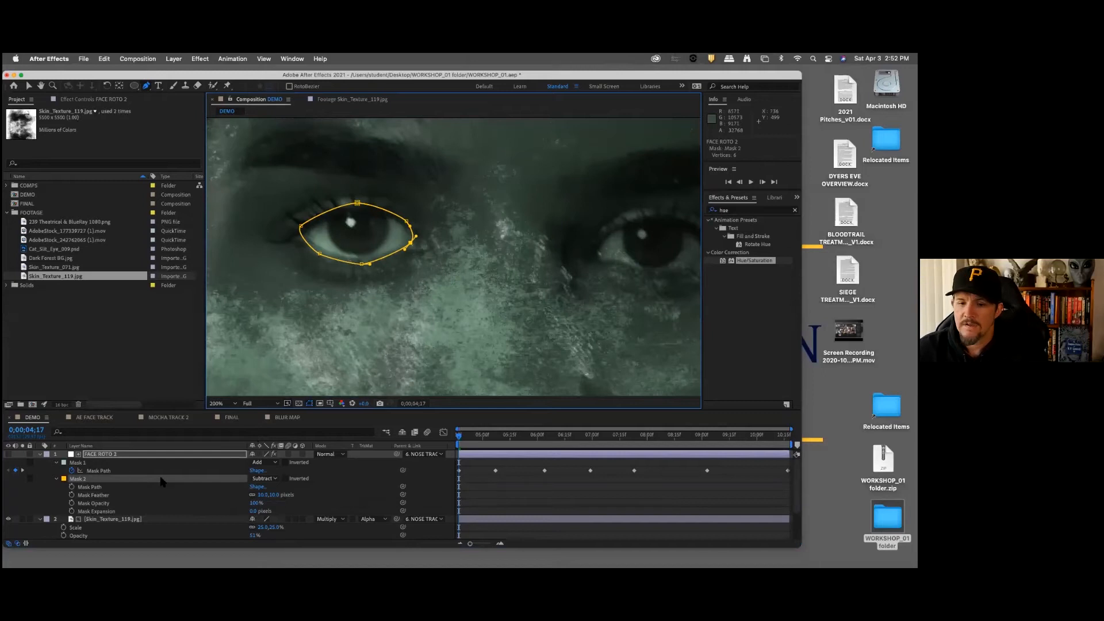
Step: Enable Mask Path keyframing for Mask 2 at 0;00;04;17
key(period)
key(period)
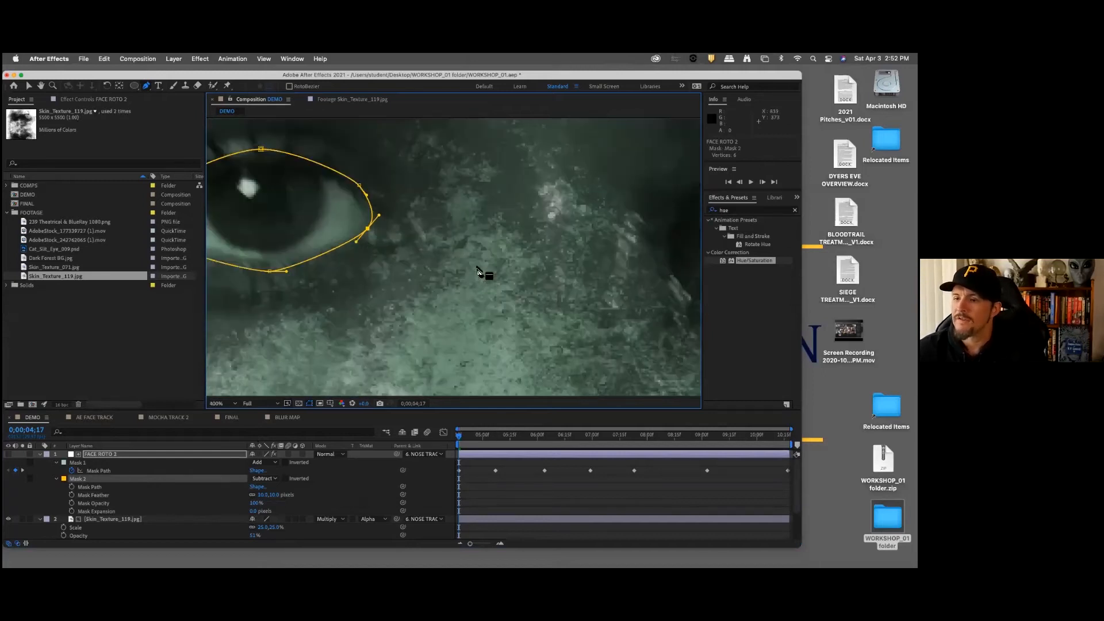
click(72, 487)
key(period)
key(period)
key(comma)
key(comma)
key(comma)
key(comma)
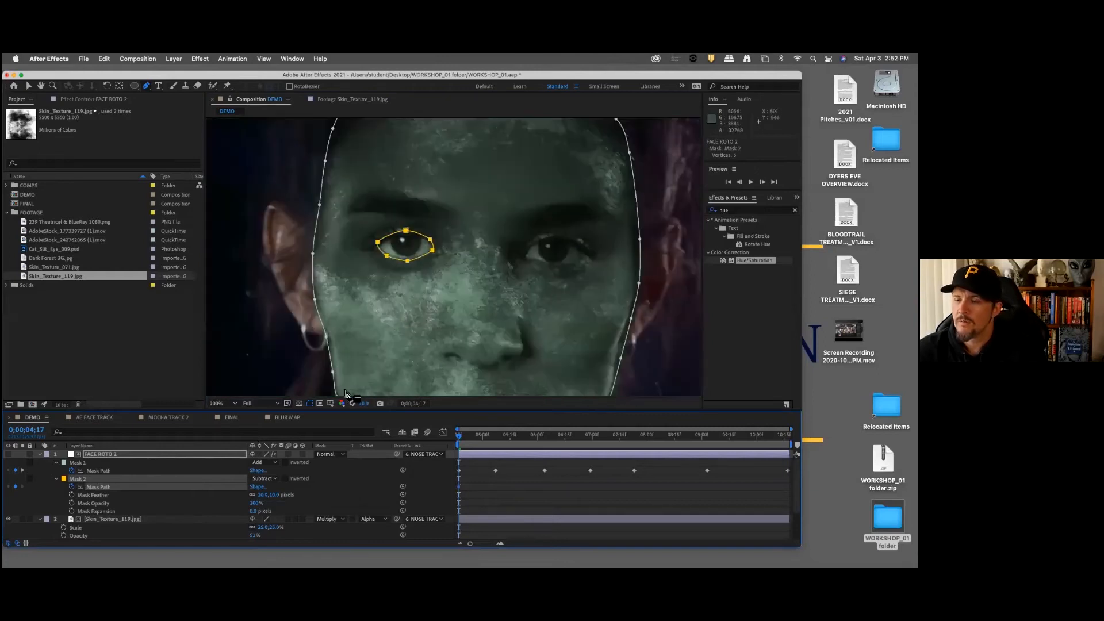
Step: Preview the subtracted eye mask over the moving face
key(space)
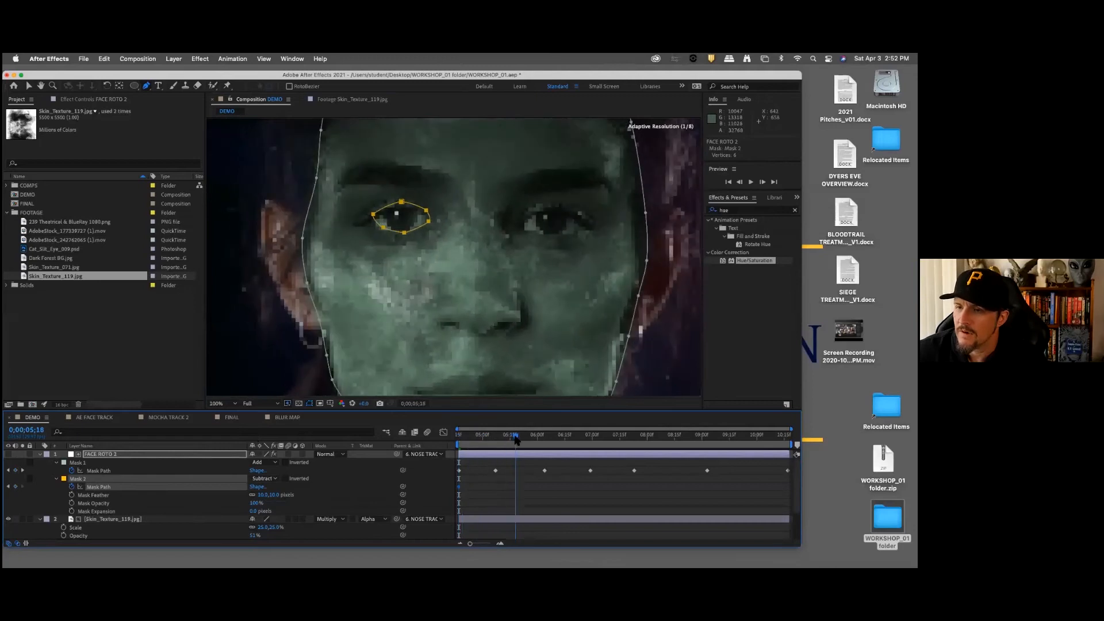
key(space)
key(space)
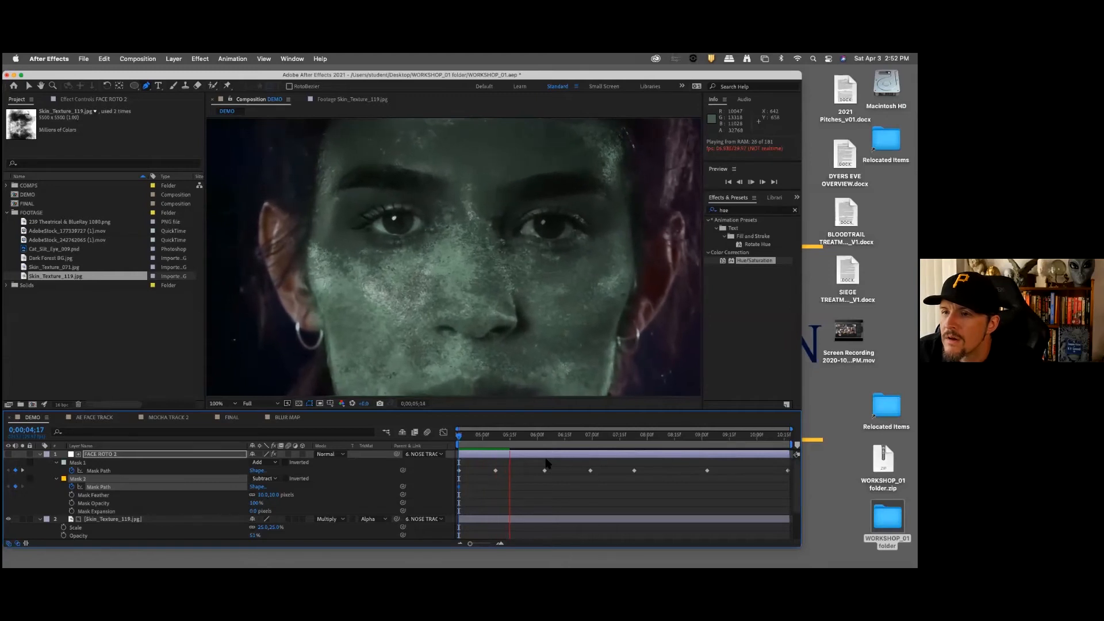
key(space)
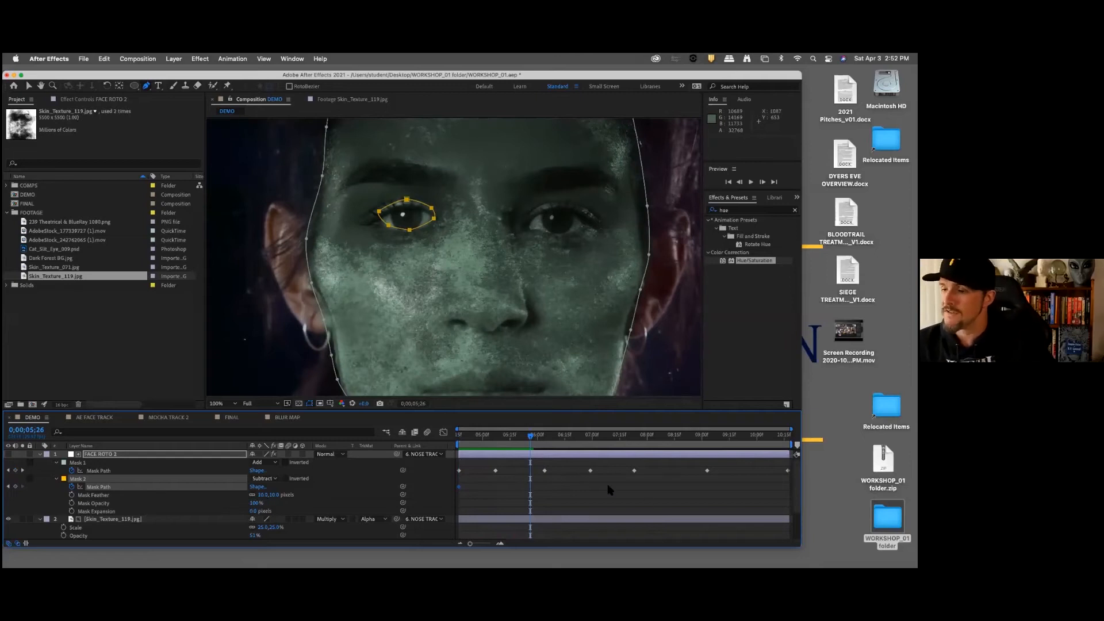
Step: Go to the face mask's keyframe at 0;00;05;07 and nudge all of Mask 2 slightly down onto the eye
drag(468, 543, 465, 542)
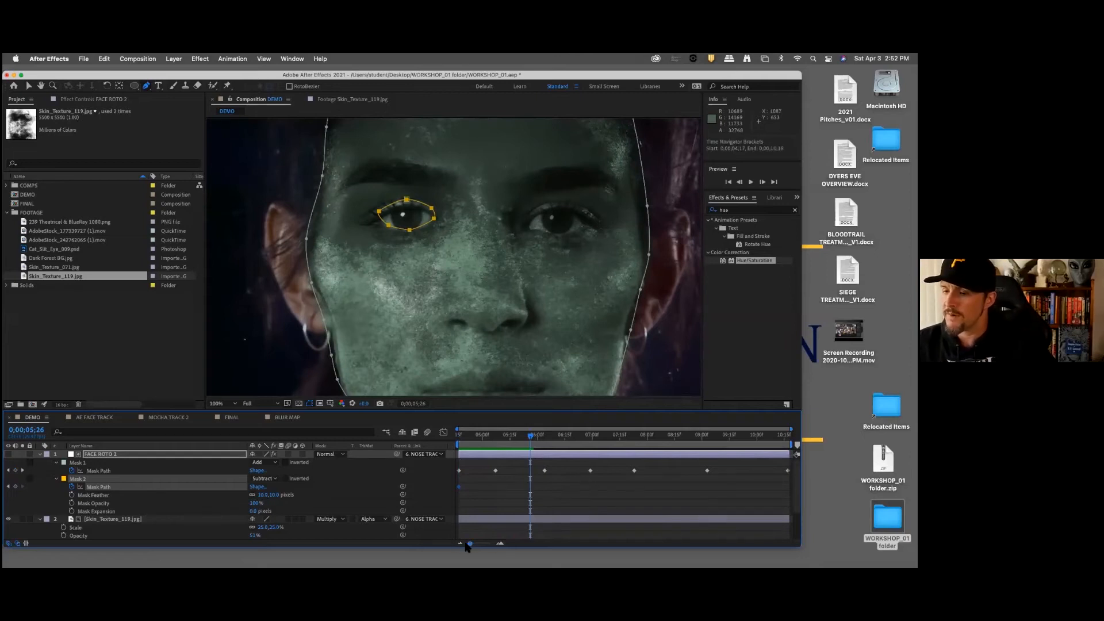
key(j)
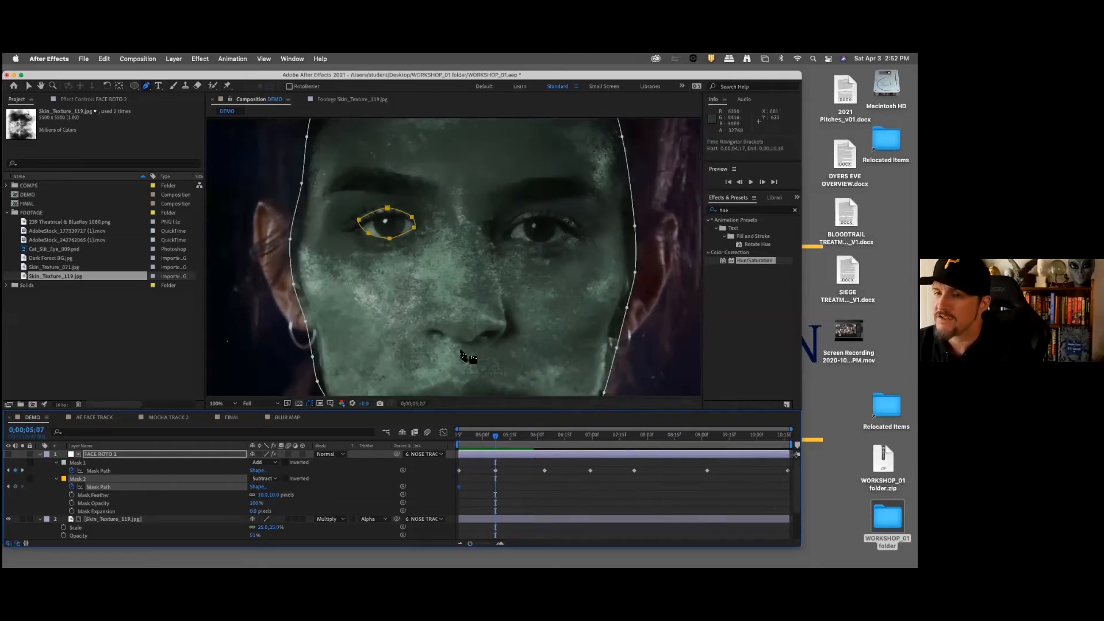
scroll(405, 246, down, 2)
scroll(403, 236, up, 4)
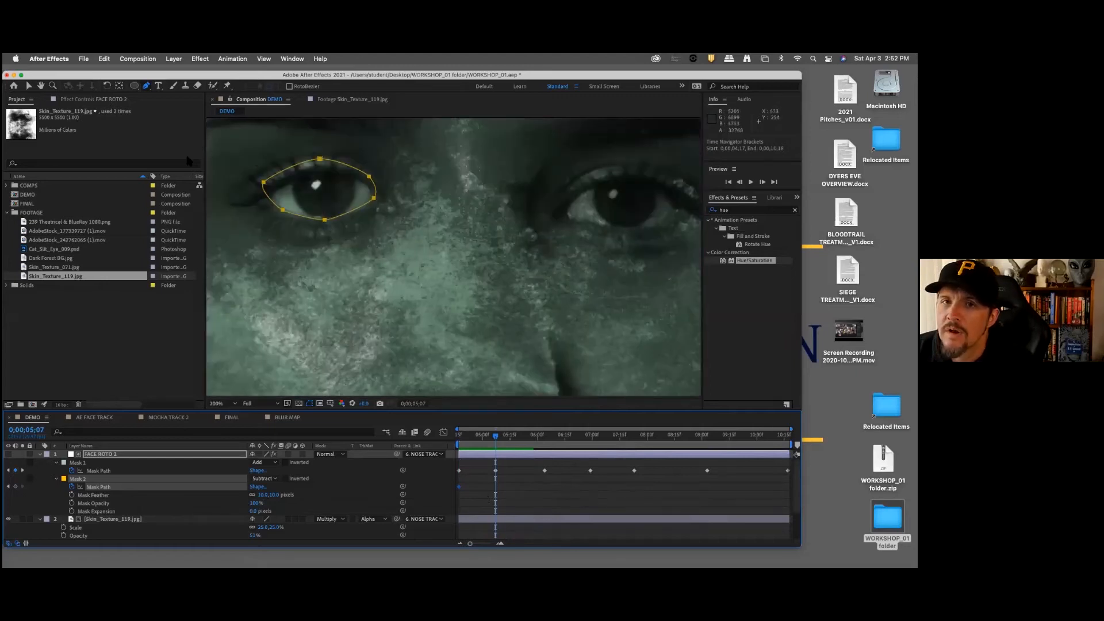
click(29, 87)
drag(249, 147, 411, 249)
key(Down)
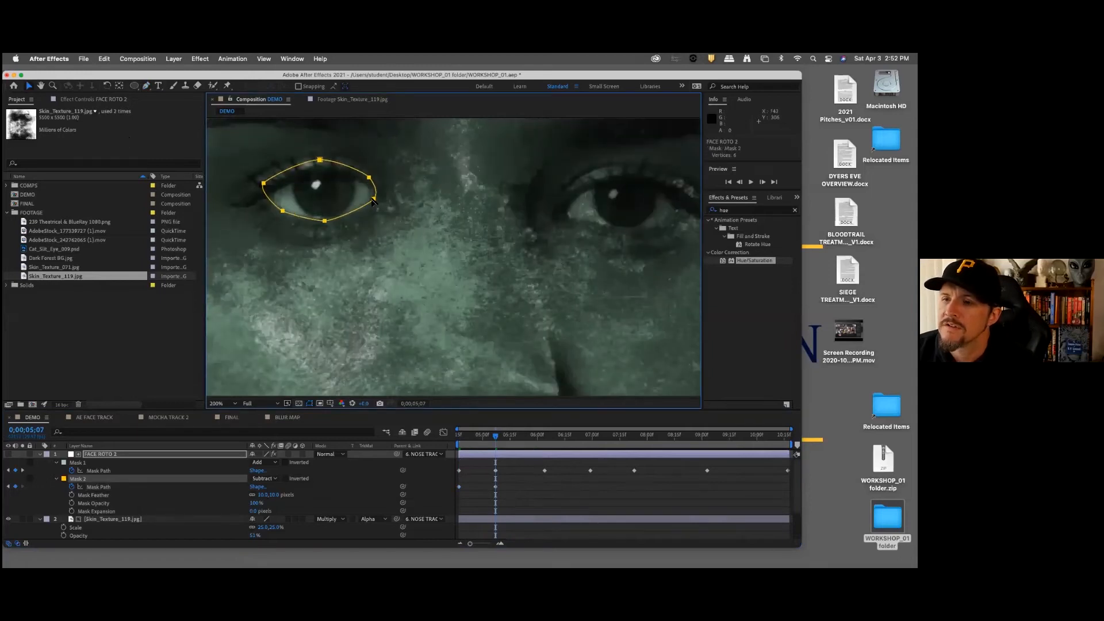
key(Down)
key(Down)
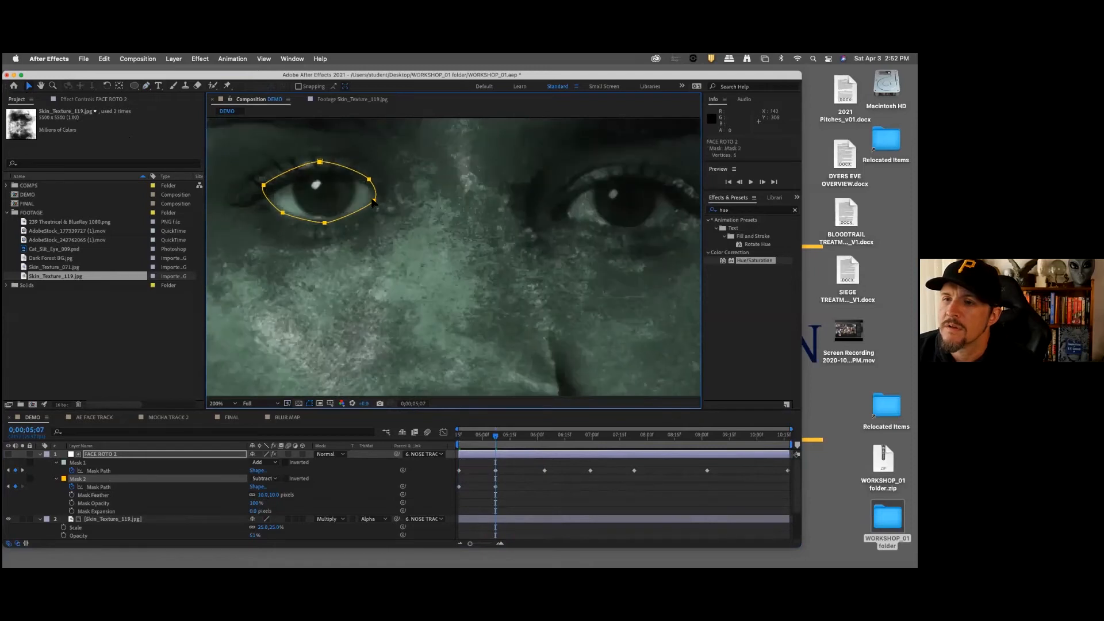
Step: Refine the Mask 2 shape at 0;00;05;07 by lowering its bottom points and slightly adjusting the top point
drag(260, 199, 418, 249)
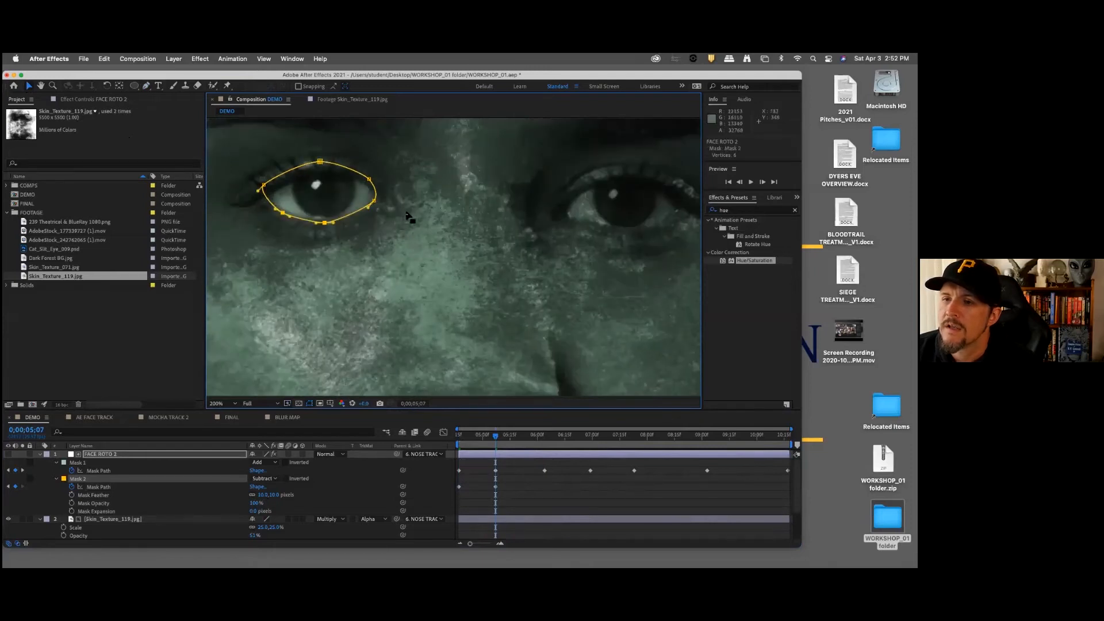
drag(403, 193, 217, 257)
drag(324, 222, 324, 225)
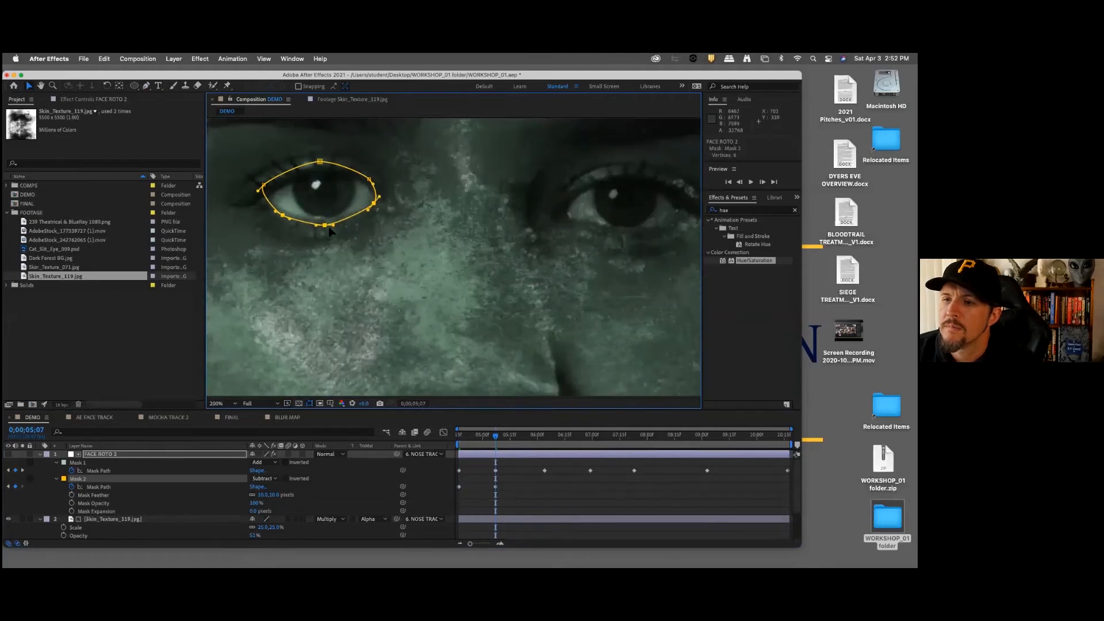
click(320, 162)
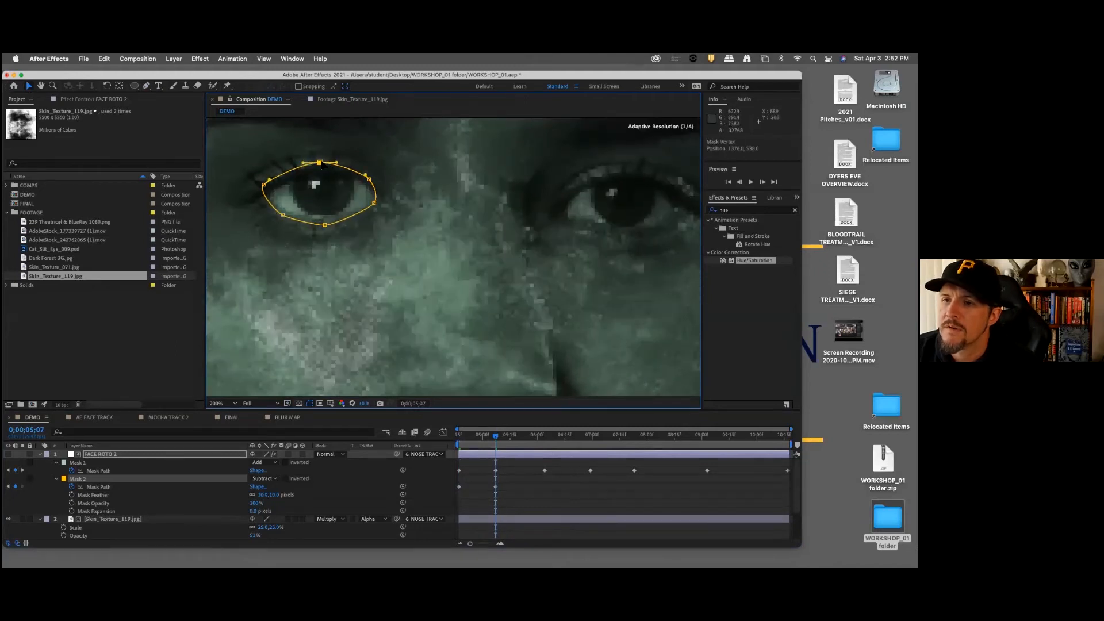
Step: At the 0;00;06;04 keyframe, shift Mask 2 down and left over the eye and widen its corner points
key(k)
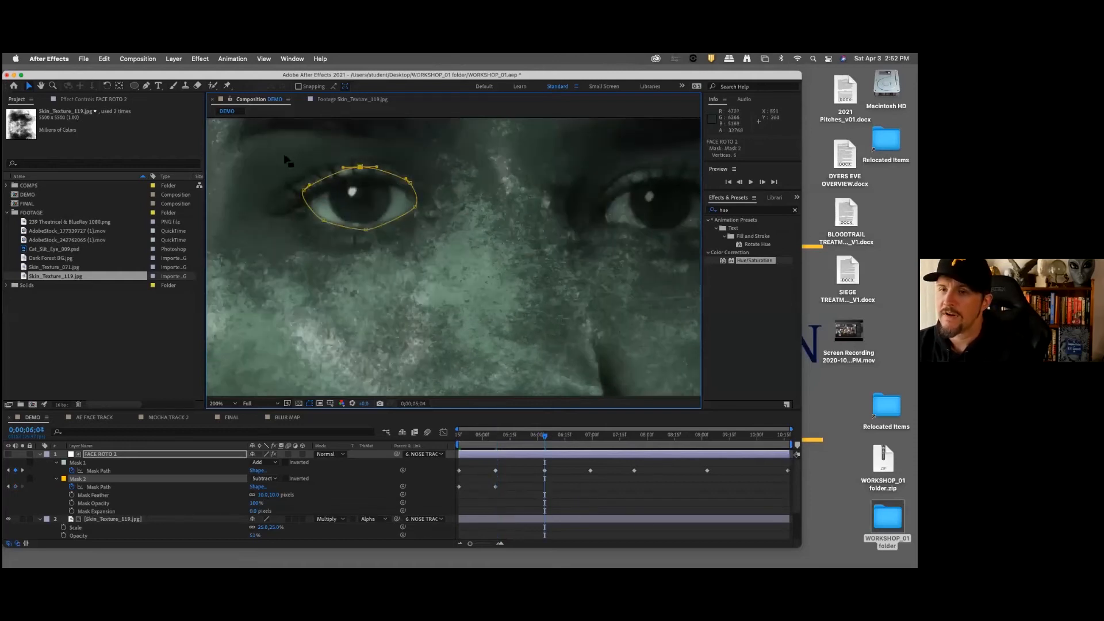
drag(286, 159, 448, 260)
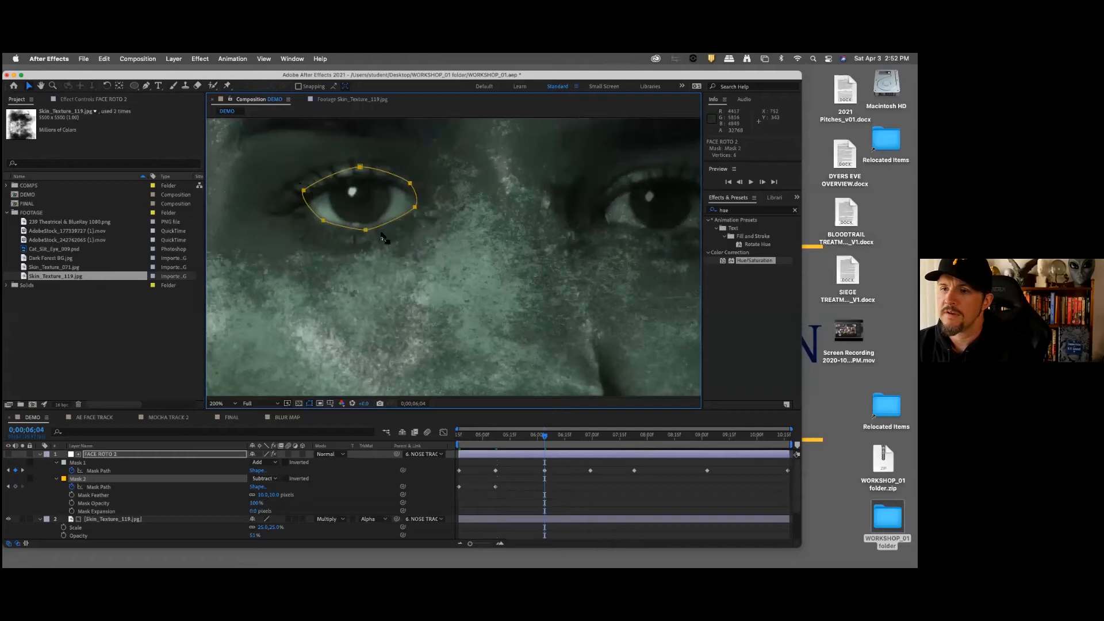
drag(366, 230, 362, 236)
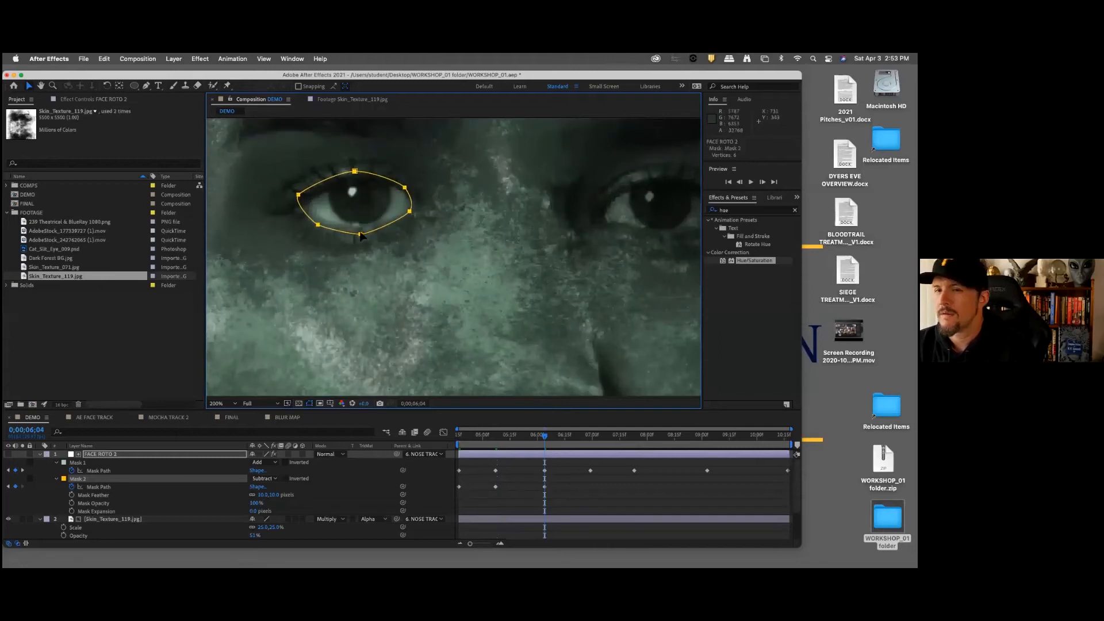
drag(421, 170, 411, 213)
click(298, 198)
drag(299, 198, 296, 201)
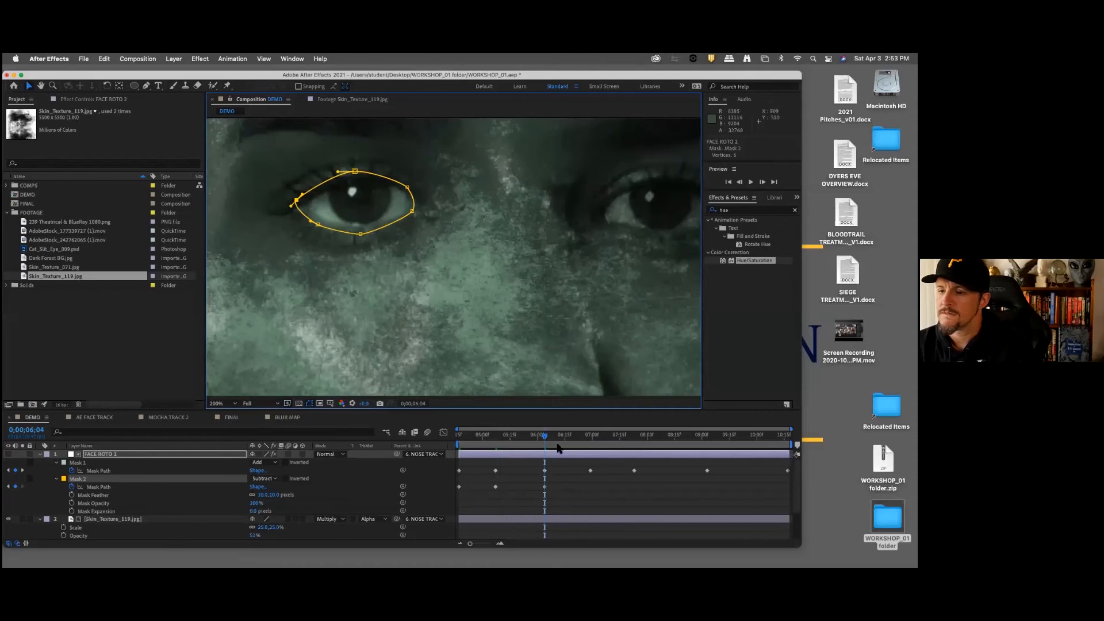
Step: At the 0;00;06;29 keyframe, select all Mask 2 points and shift the mask slightly up and right onto the eye
key(k)
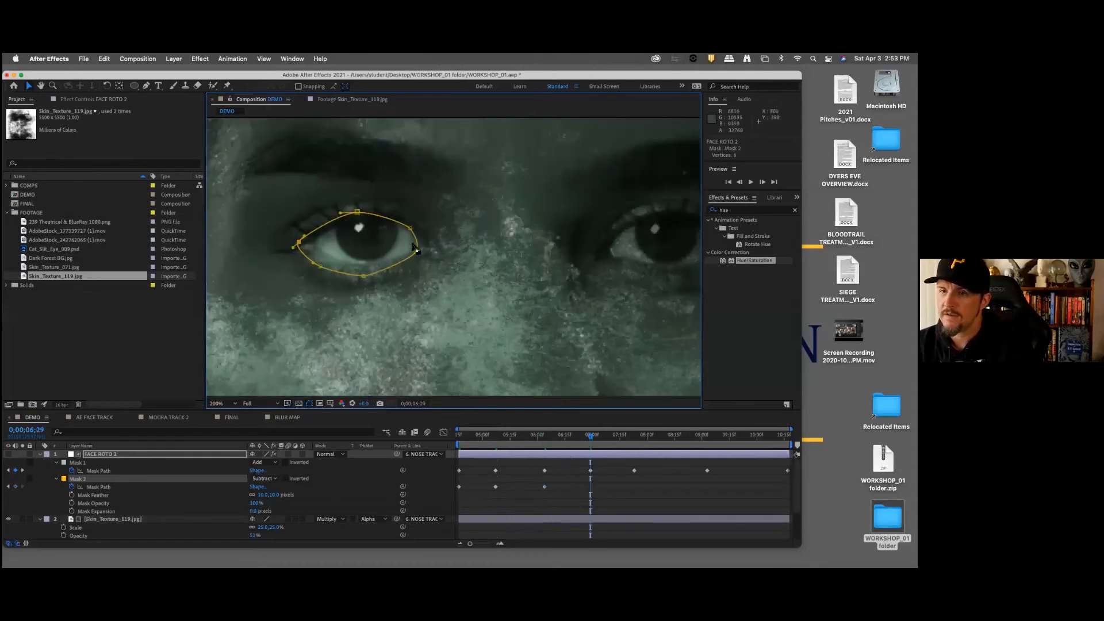
drag(270, 197, 474, 329)
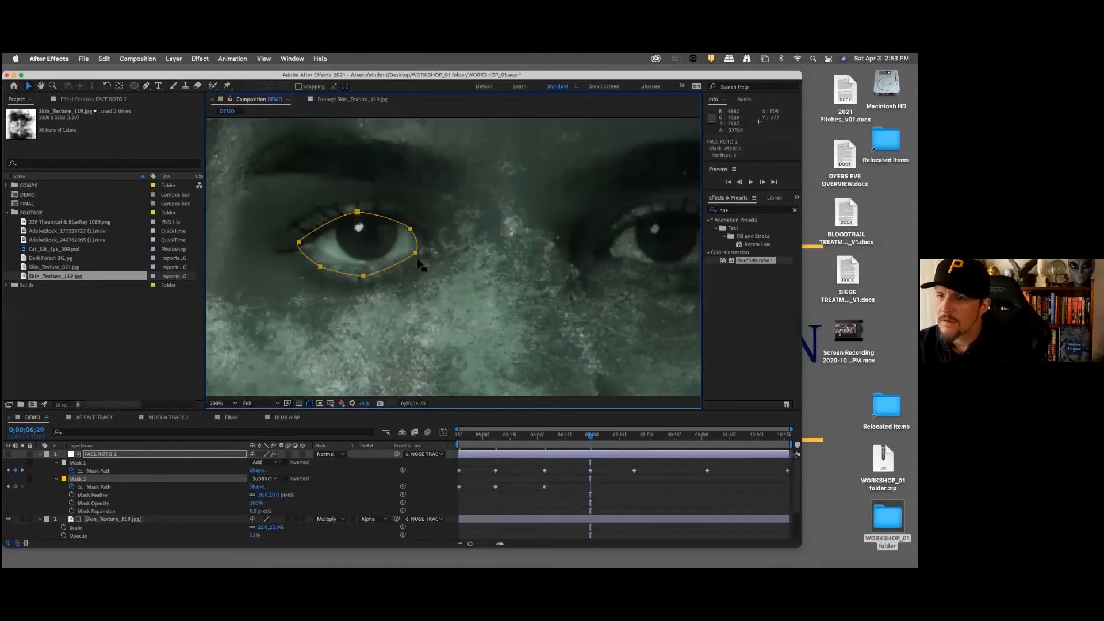
drag(416, 254, 420, 251)
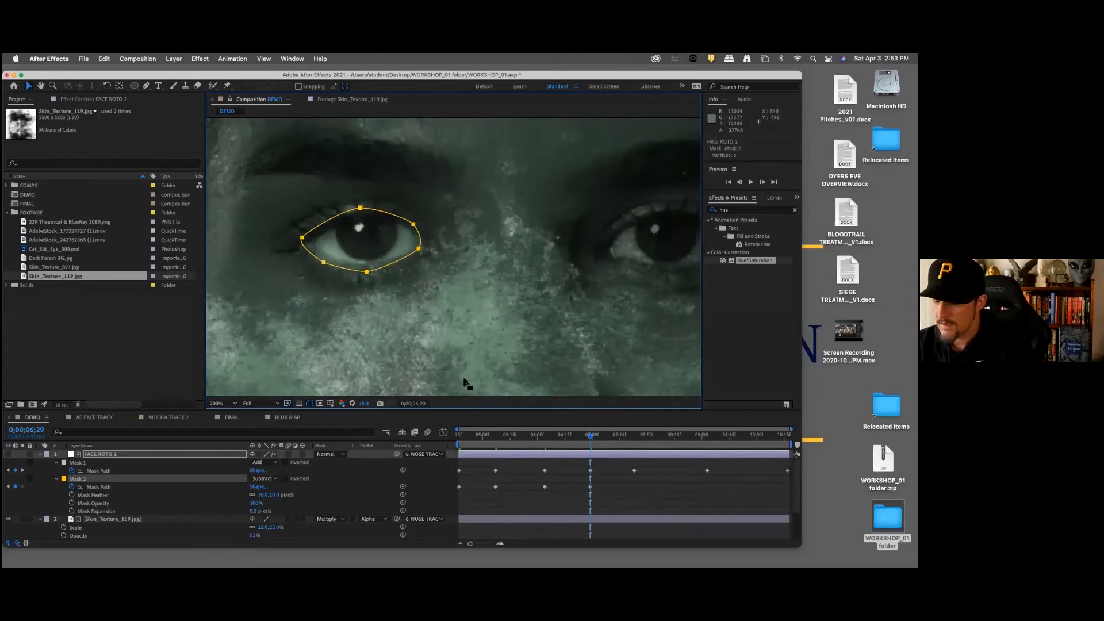
Step: At the face mask's 0;00;07;23 and 0;00;09;03 keyframes, shift all of Mask 2 slightly to fit the eye
key(k)
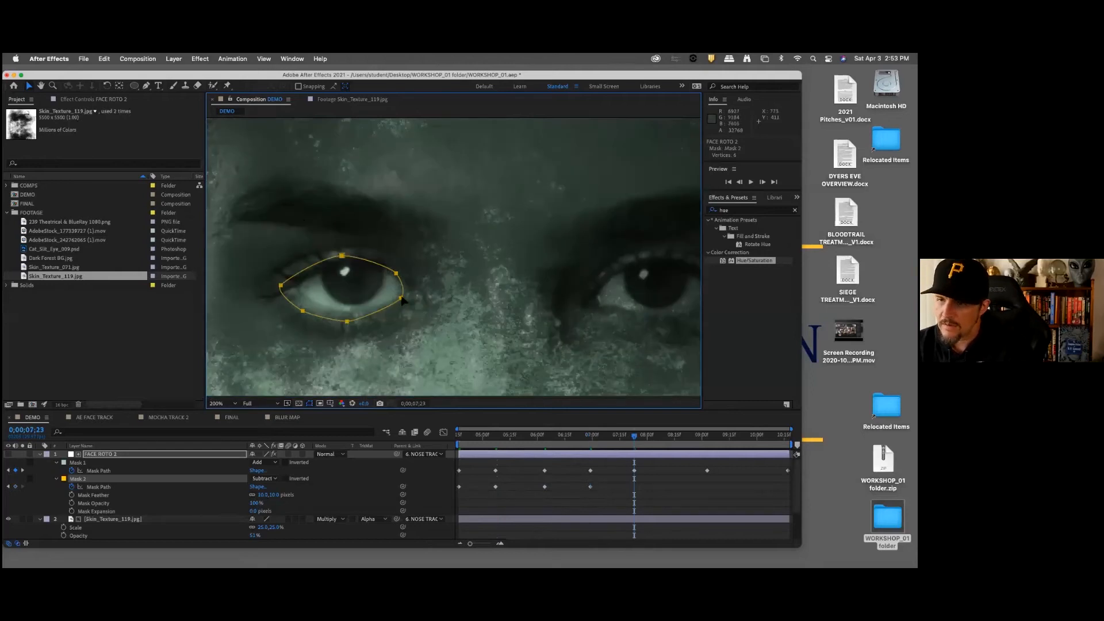
key(k)
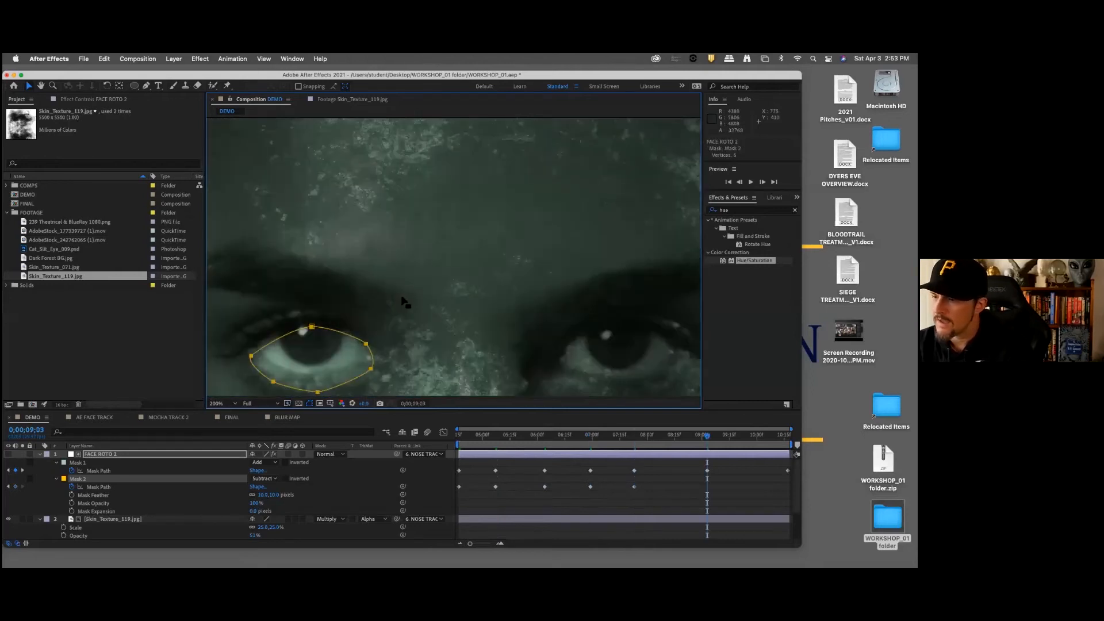
drag(373, 369, 371, 360)
key(k)
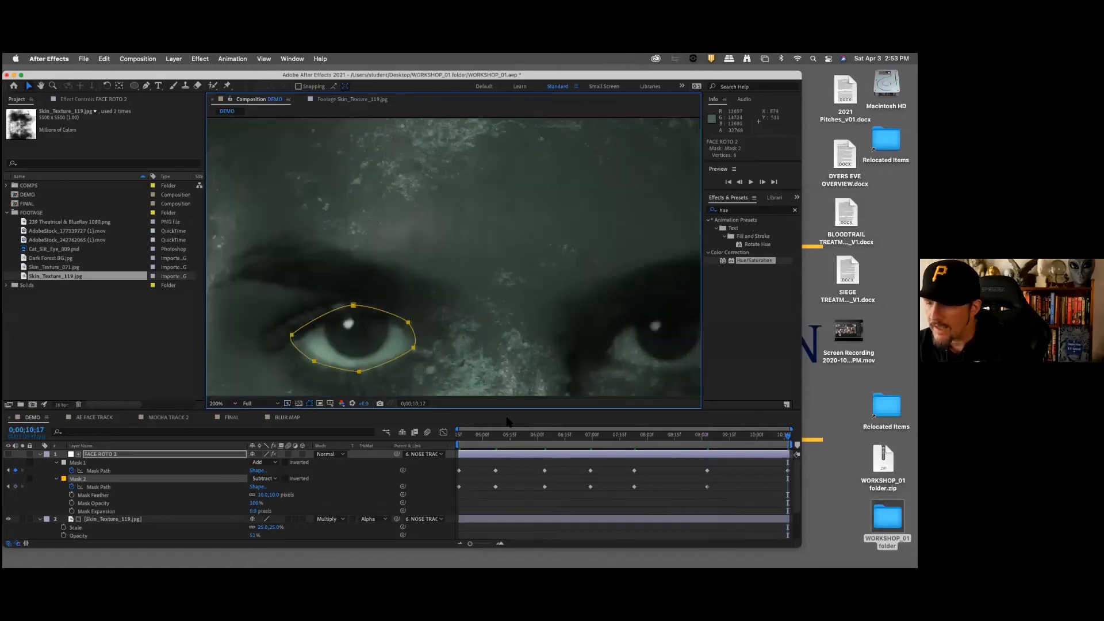
Step: Return to 0;00;04;17, dismiss the GoogleSoftwareUpdate alert, and rename FACE ROTO 2's Mask 2 as LEFT EYE MASK
drag(511, 436, 449, 442)
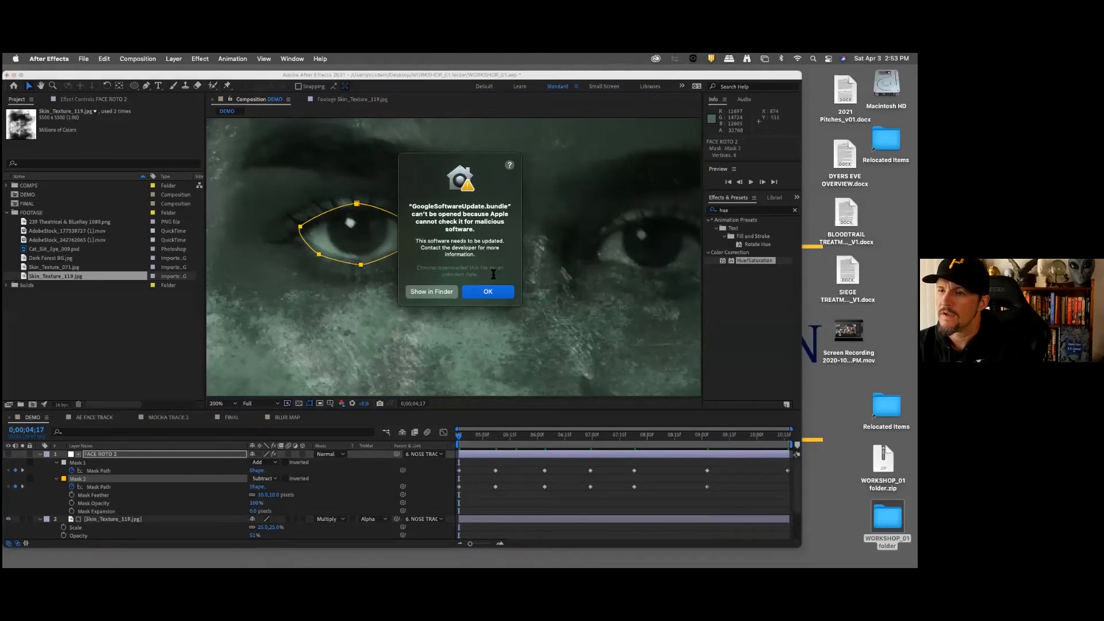
click(493, 293)
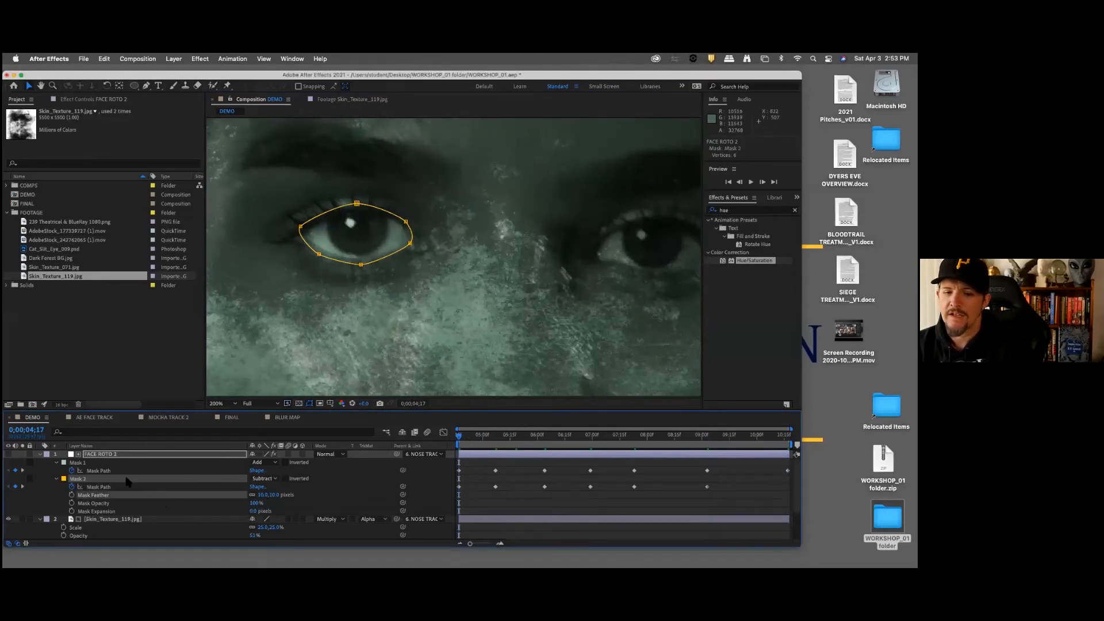
click(131, 454)
click(99, 479)
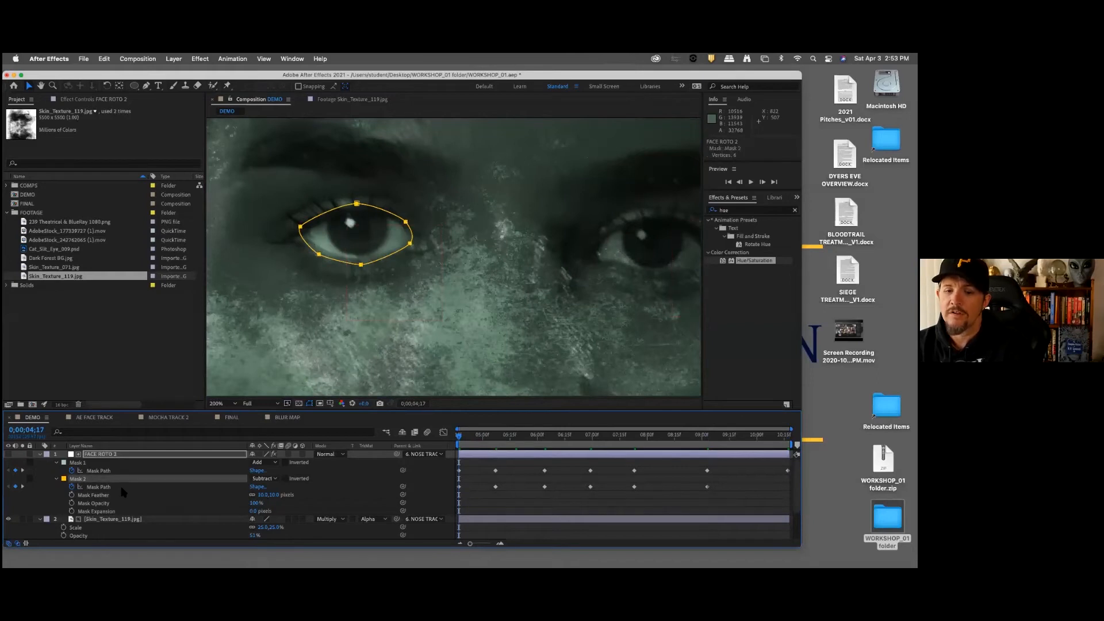
key(Return)
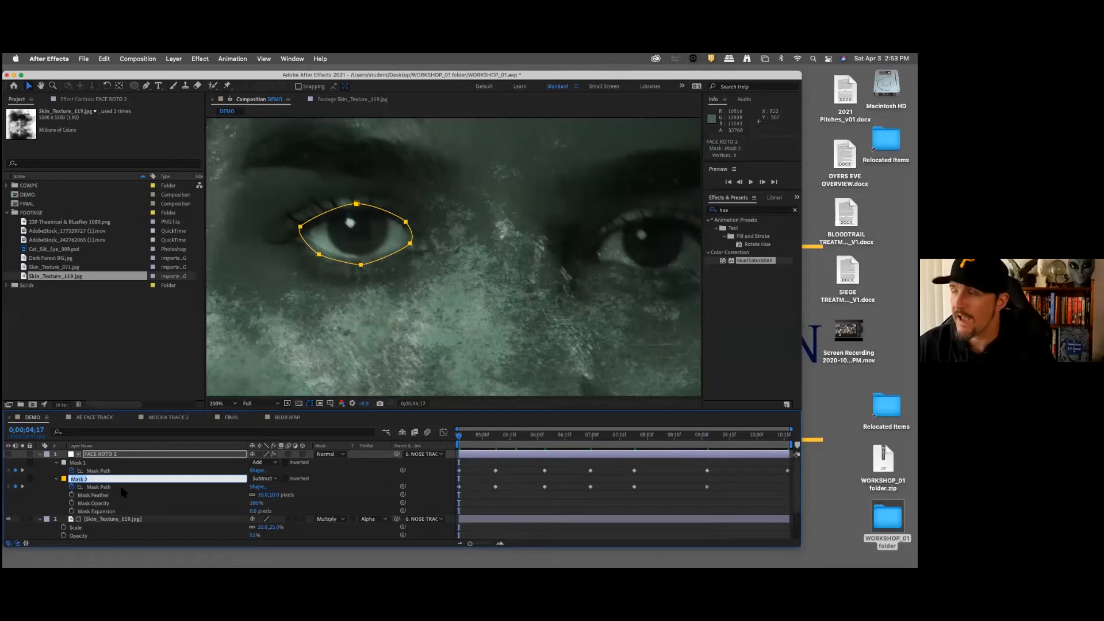
key(BackSpace)
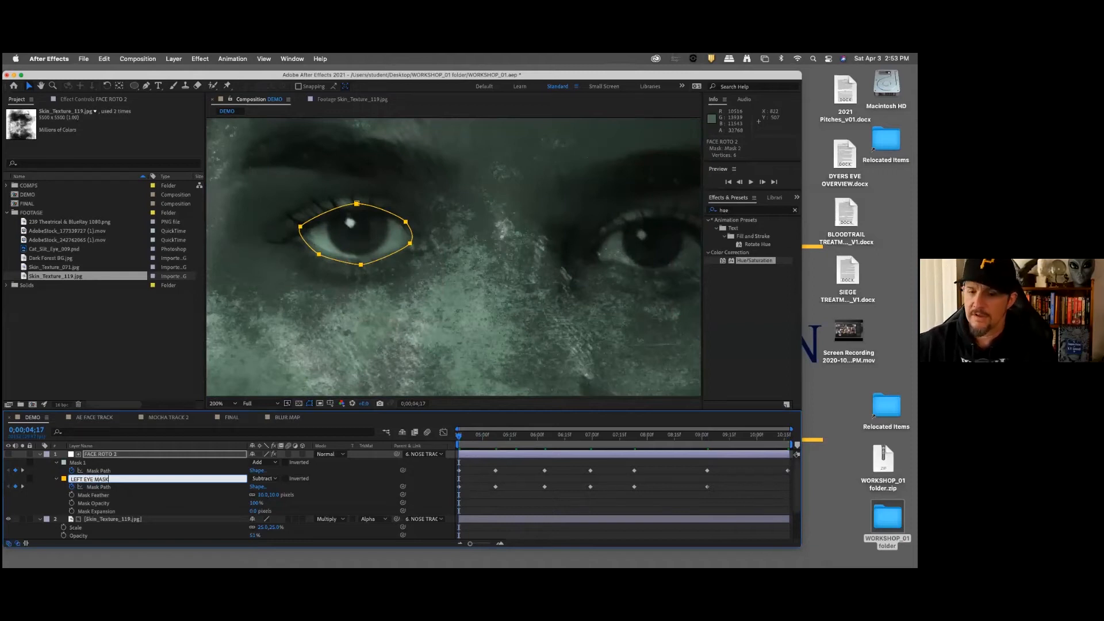
click(132, 454)
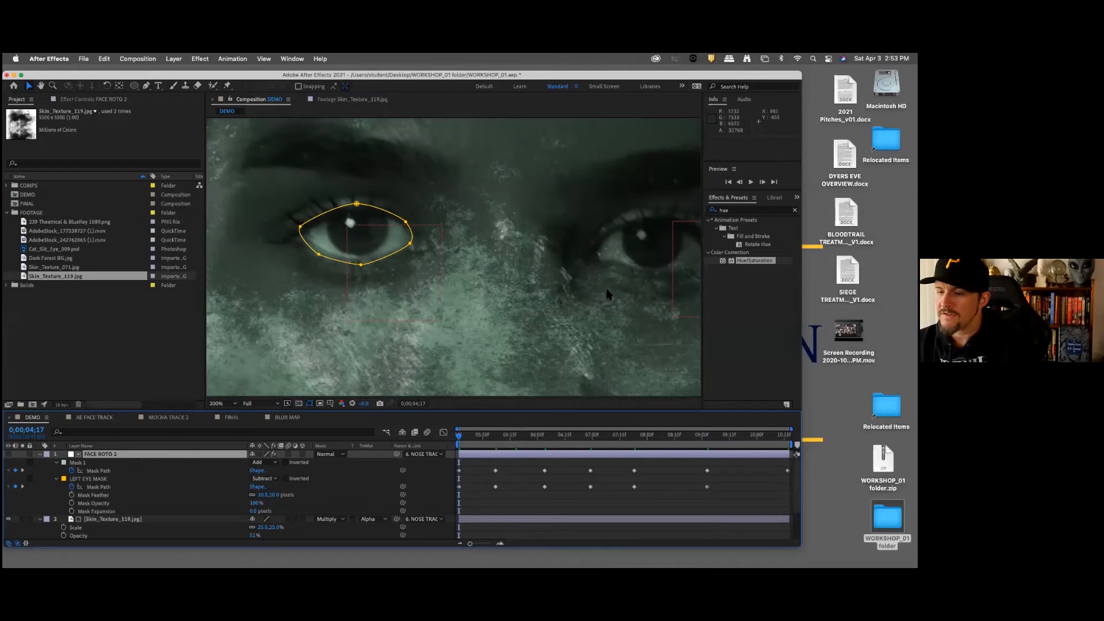
Step: Draw a closed Pen tool mask around the other eye on the FACE ROTO 2 layer at 0;00;04;17
drag(598, 310, 443, 315)
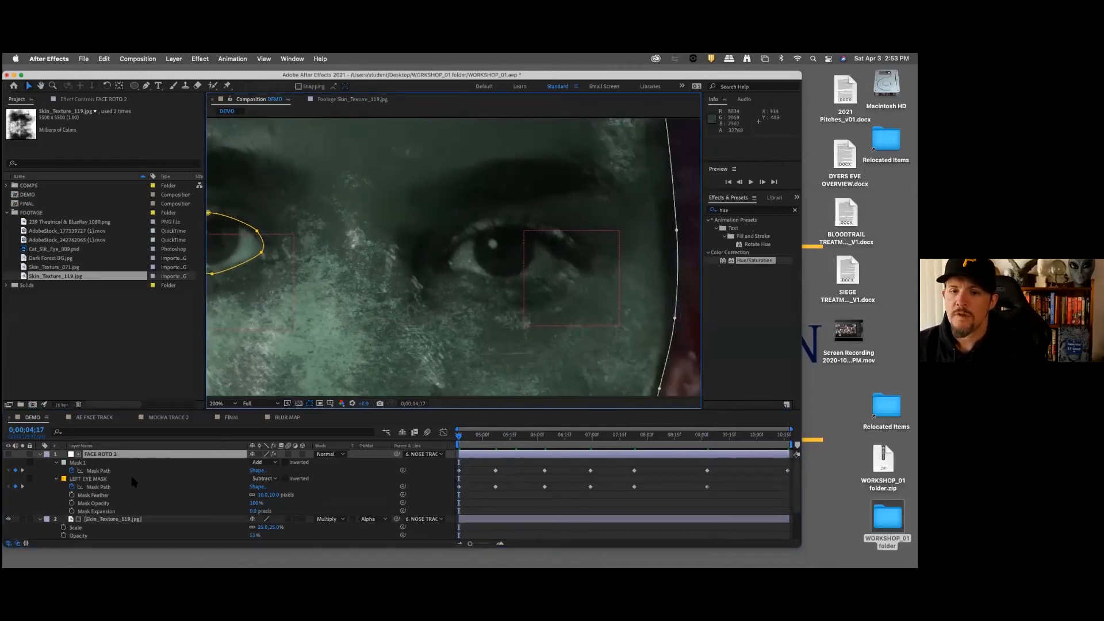
click(146, 85)
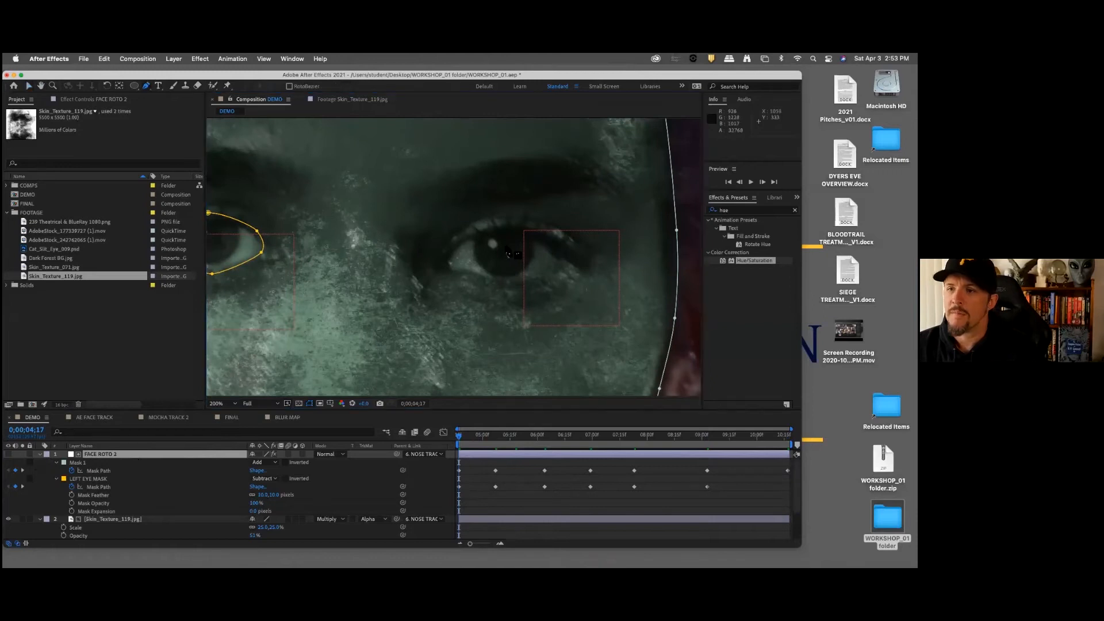
mouse_move(437, 258)
mouse_down()
mouse_move(491, 223)
mouse_move(528, 224)
mouse_move(573, 249)
mouse_up()
click(571, 265)
click(529, 282)
click(482, 283)
click(457, 279)
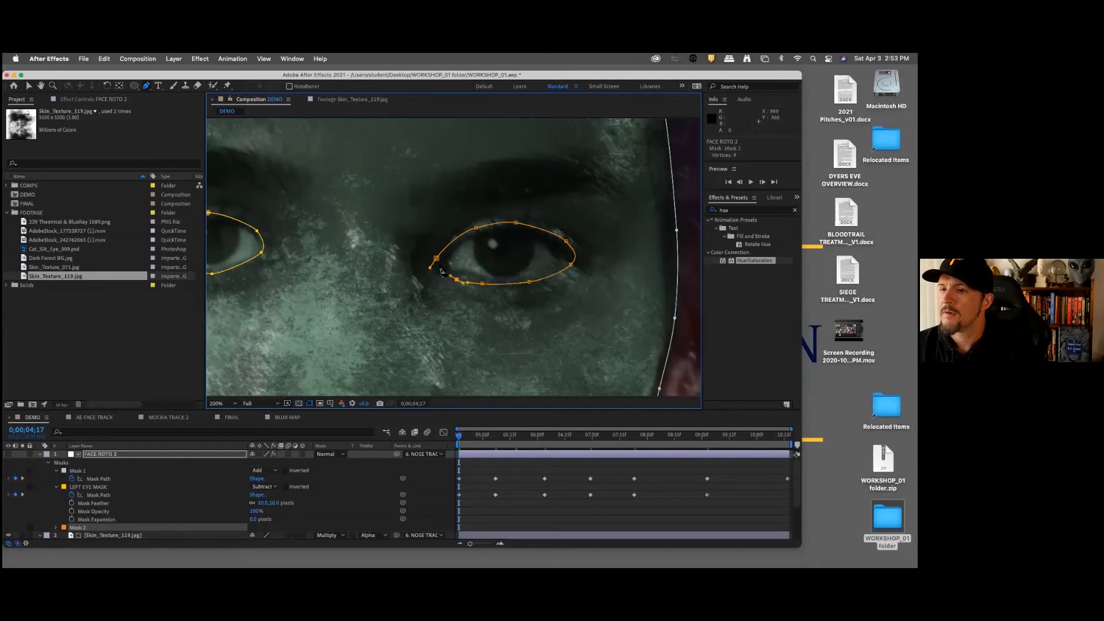
click(436, 258)
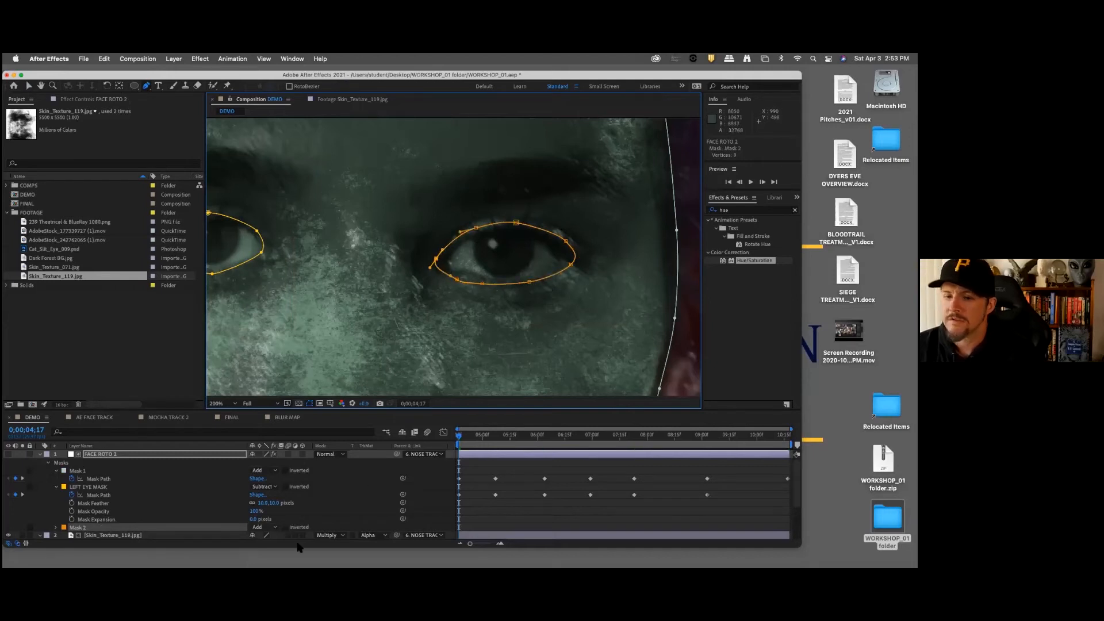
Step: Set the new Mask 2 to Subtract mode with a mask feather of 10 pixels
click(274, 528)
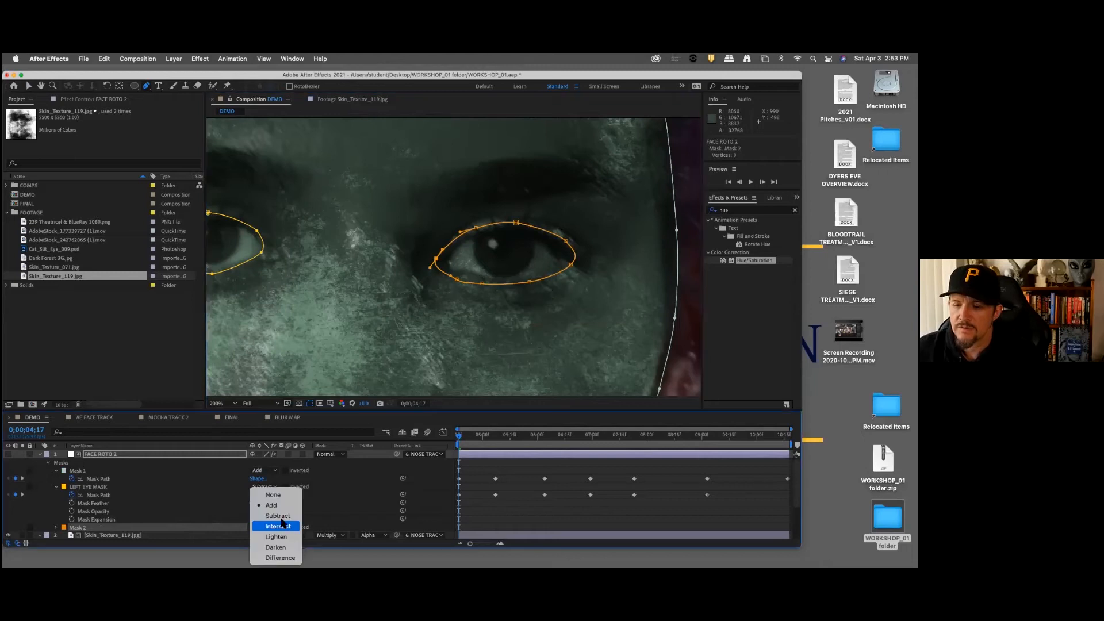
click(281, 522)
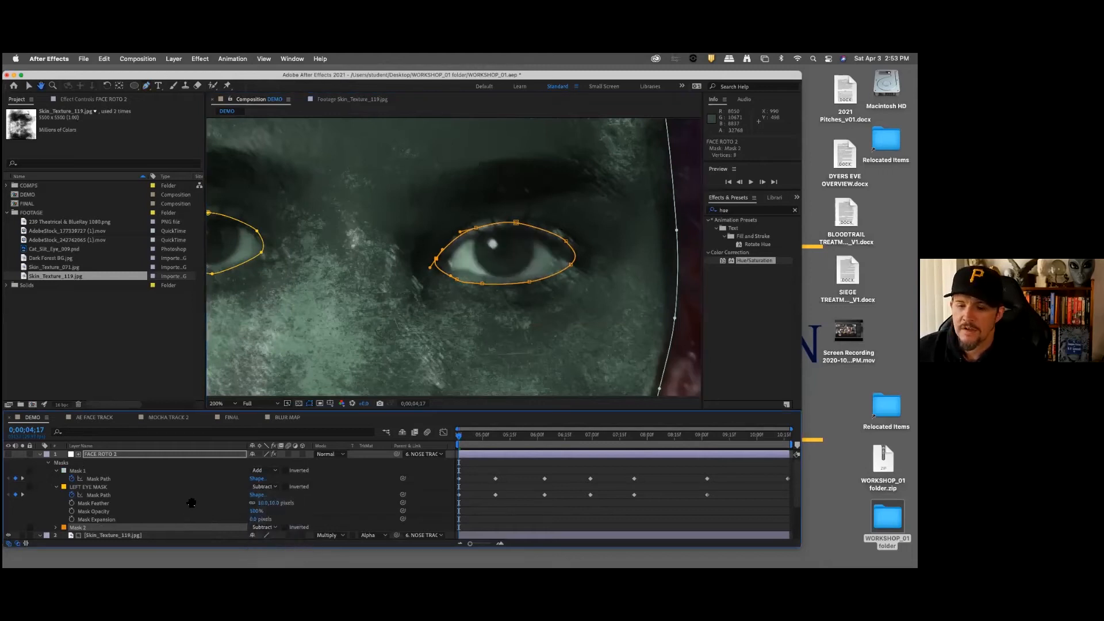
scroll(192, 494, down, 2)
click(57, 502)
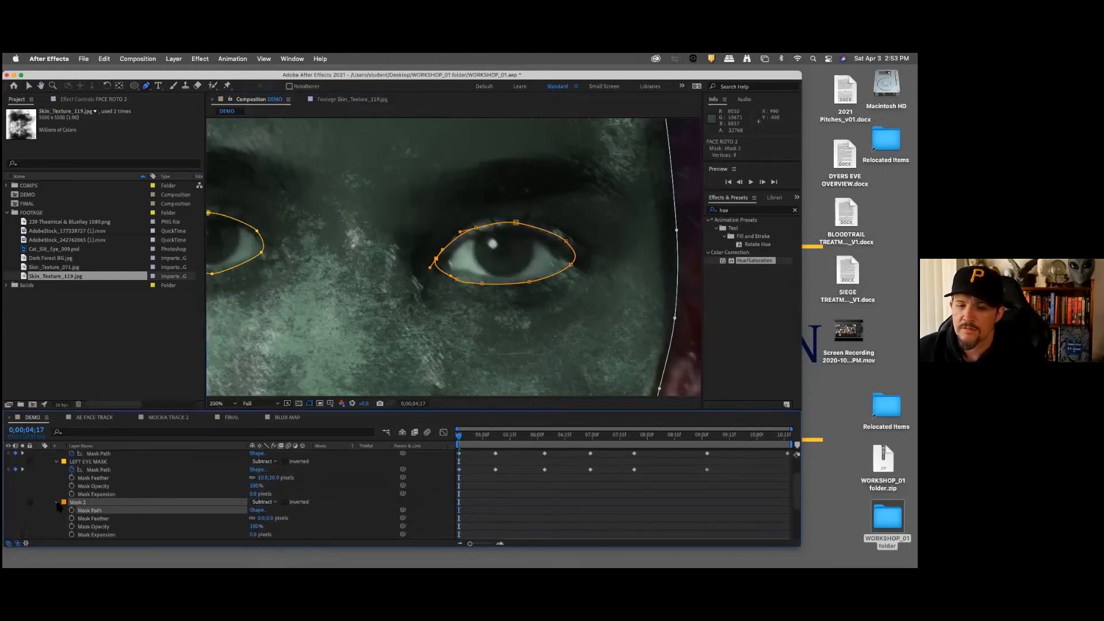
click(270, 518)
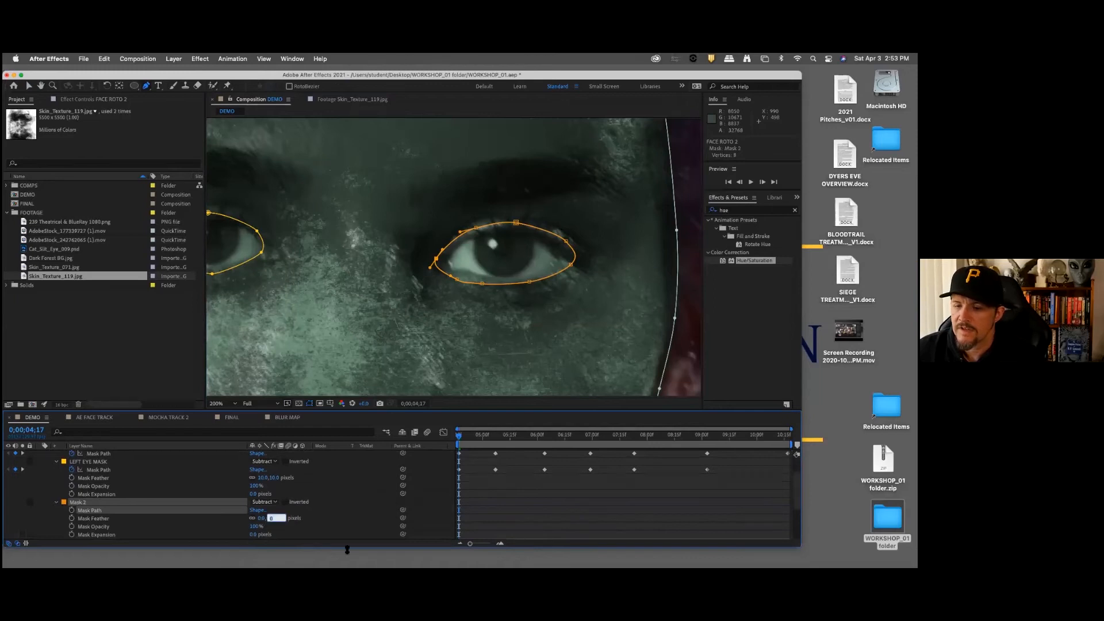
key(Return)
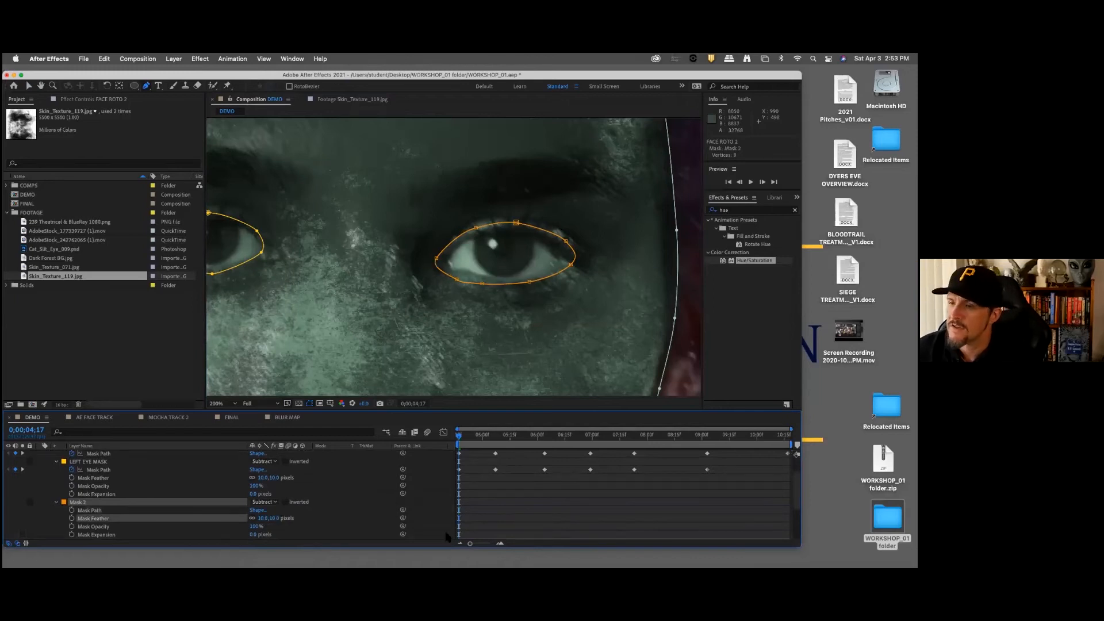
Step: Start keyframing Mask 2's path at 0;00;04;17, and shift the whole mask slightly down and right at the 0;00;05;07 keyframe
click(71, 511)
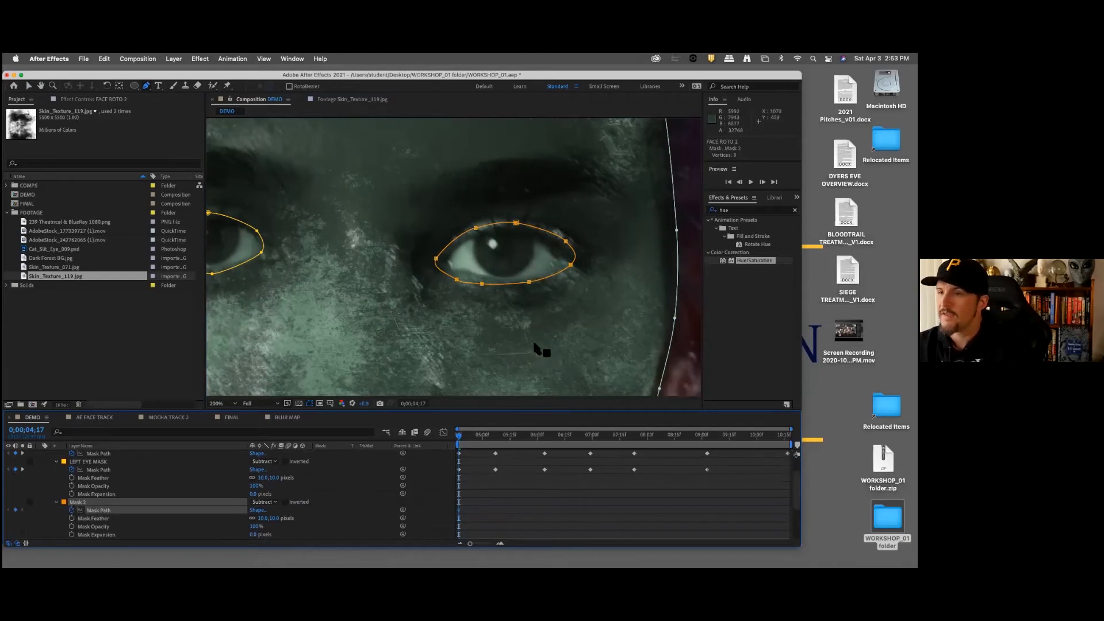
click(29, 86)
key(k)
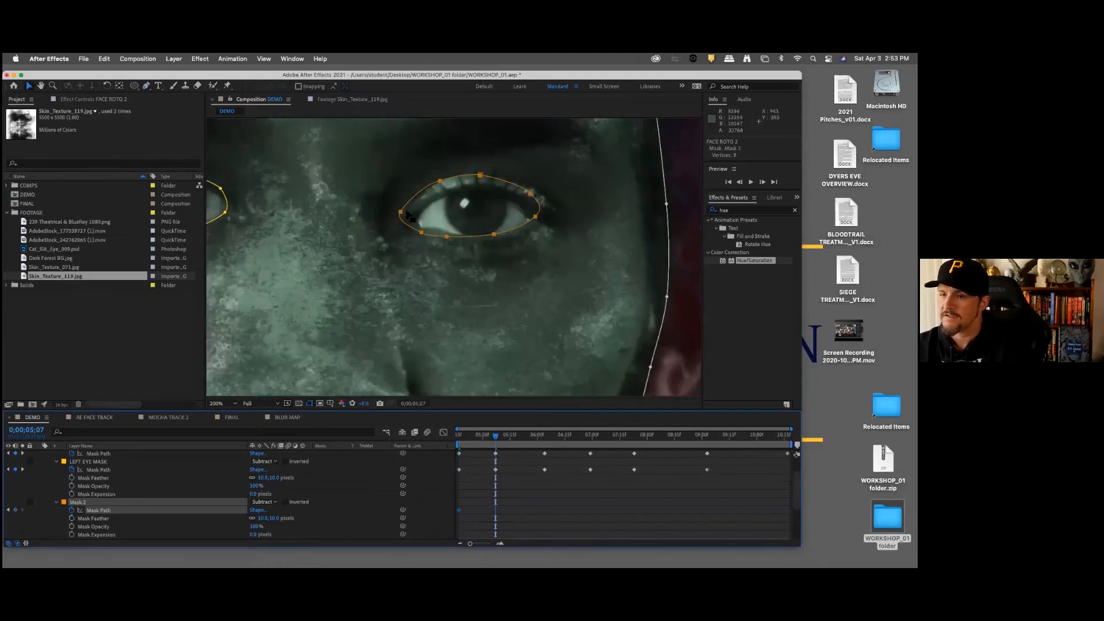
drag(384, 158, 565, 275)
drag(535, 216, 536, 219)
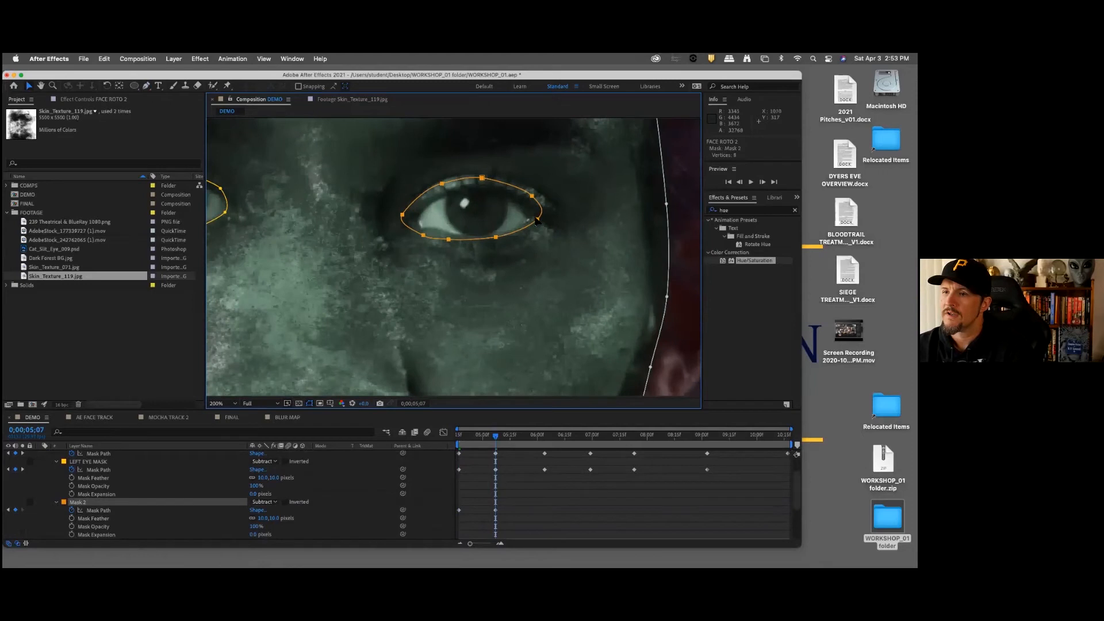
Step: At the 0;00;06;04, 0;00;06;29 and 0;00;07;23 keyframes, reposition the whole Mask 2 over the eye
key(k)
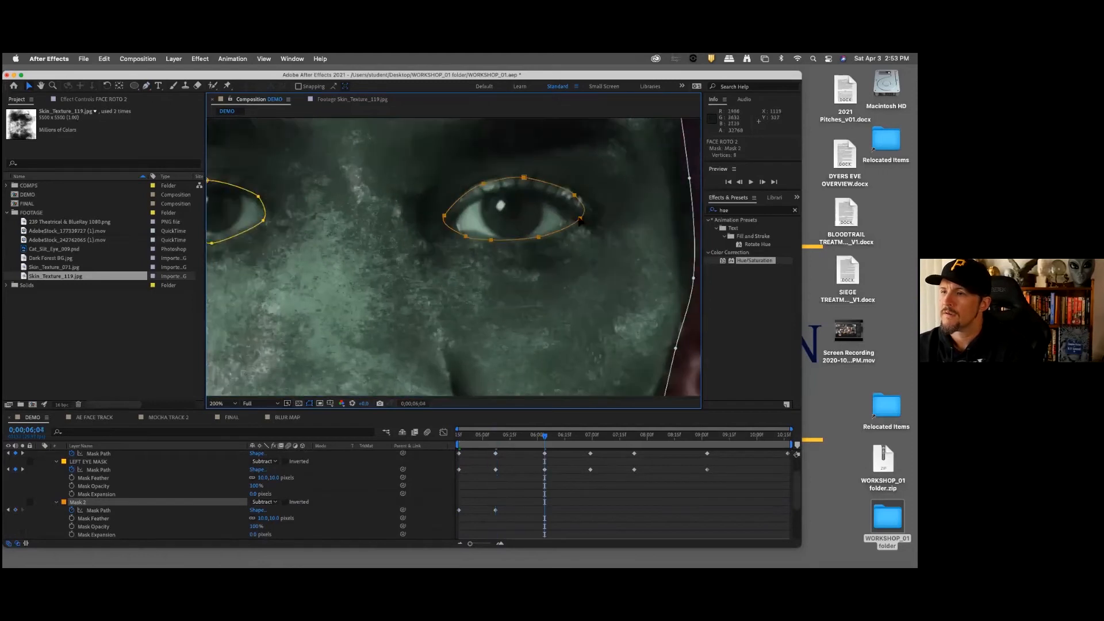
key(k)
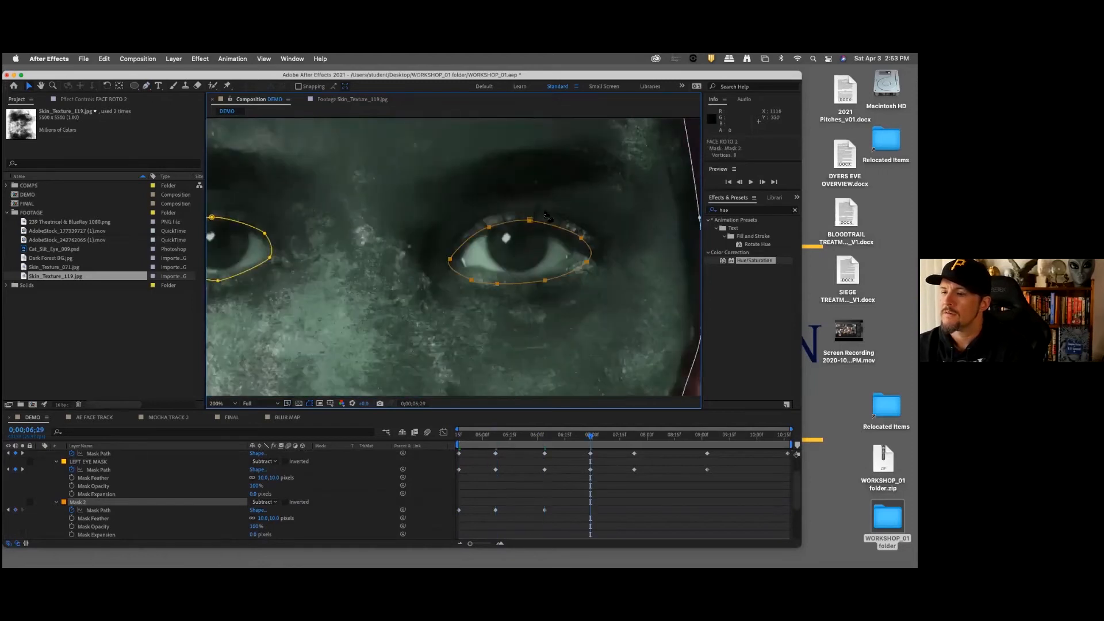
drag(587, 262, 581, 261)
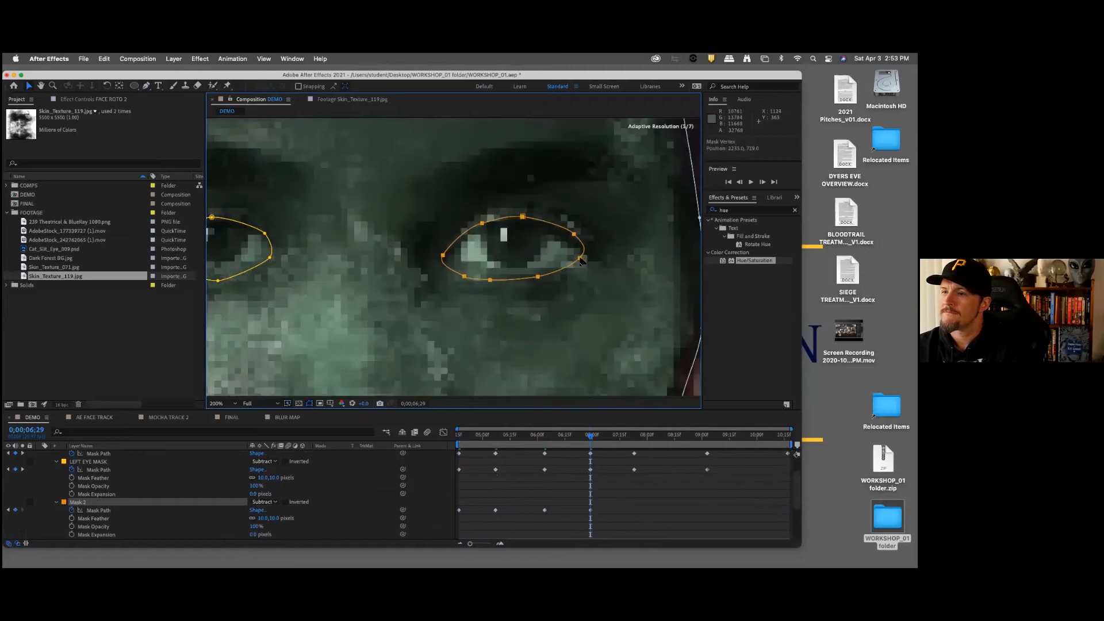
key(k)
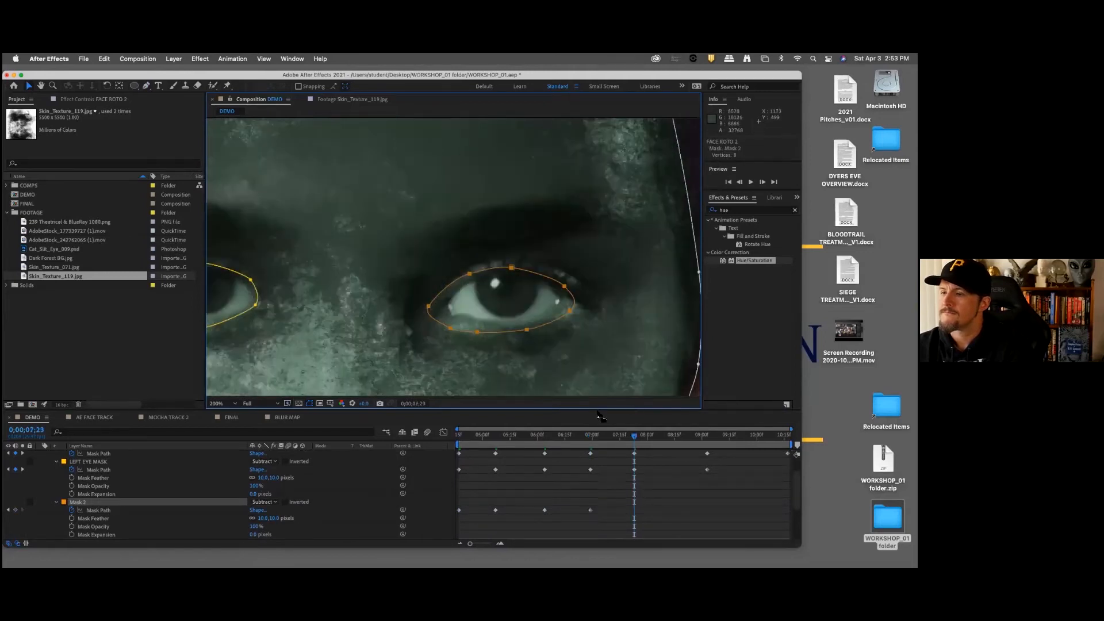
drag(575, 314, 573, 309)
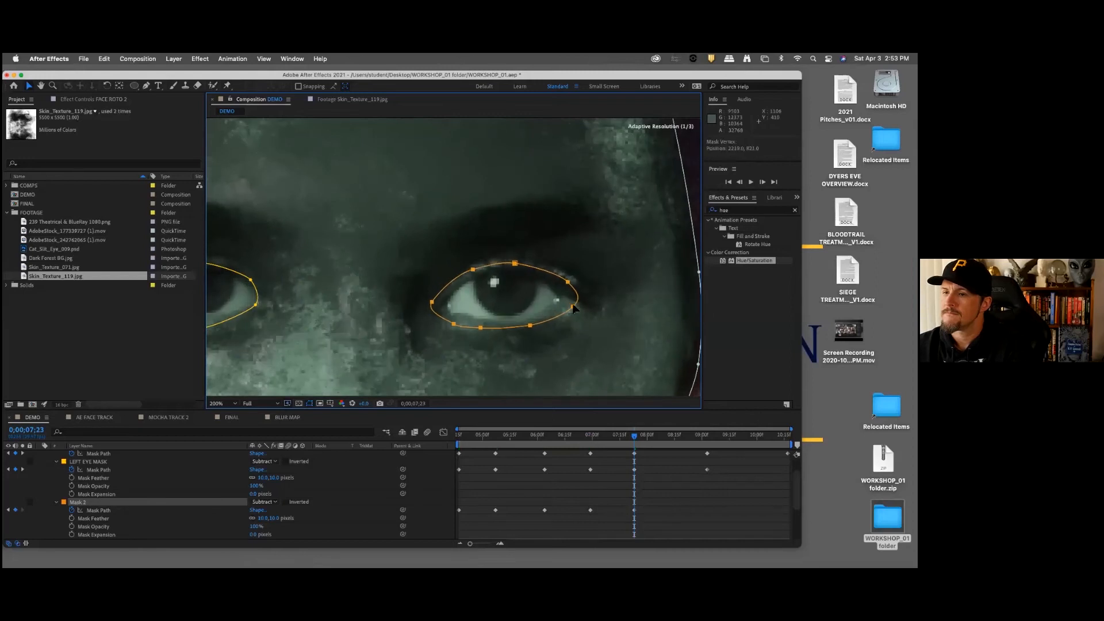
Step: At the 0;00;09;03 keyframe, reposition the whole Mask 2 over the eye, and go to the end at 0;00;10;17
key(k)
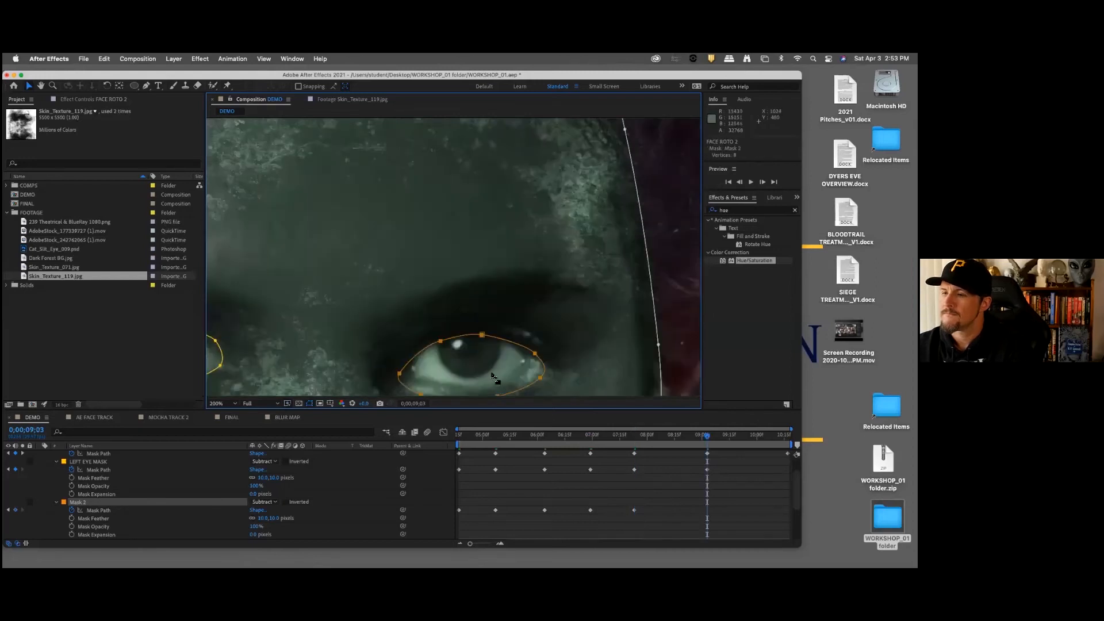
drag(575, 317, 580, 225)
key(v)
drag(544, 284, 538, 278)
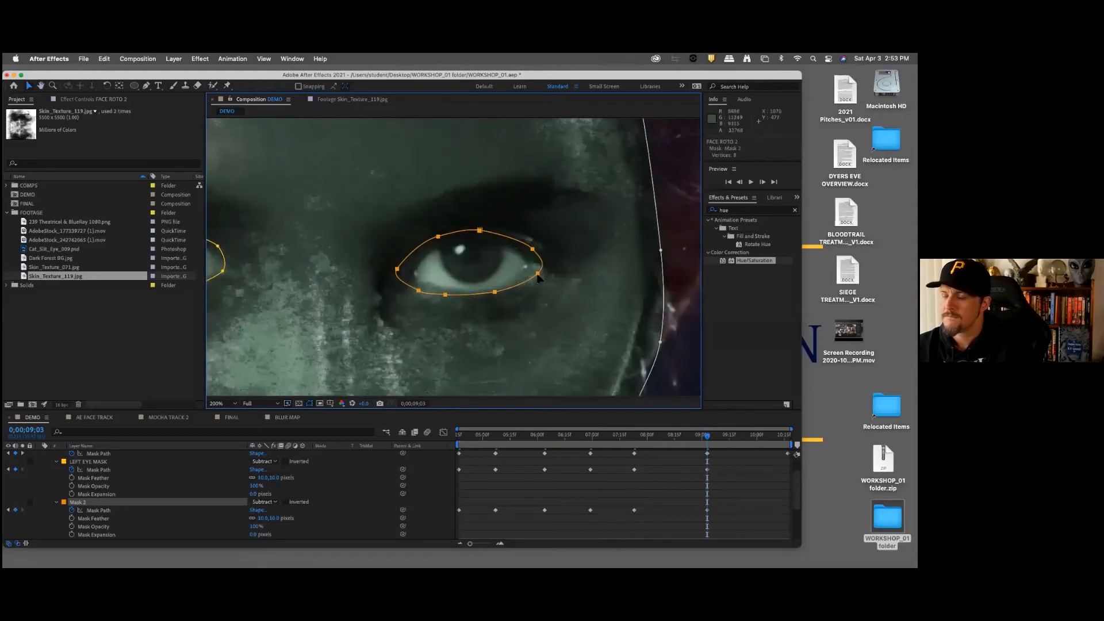
key(End)
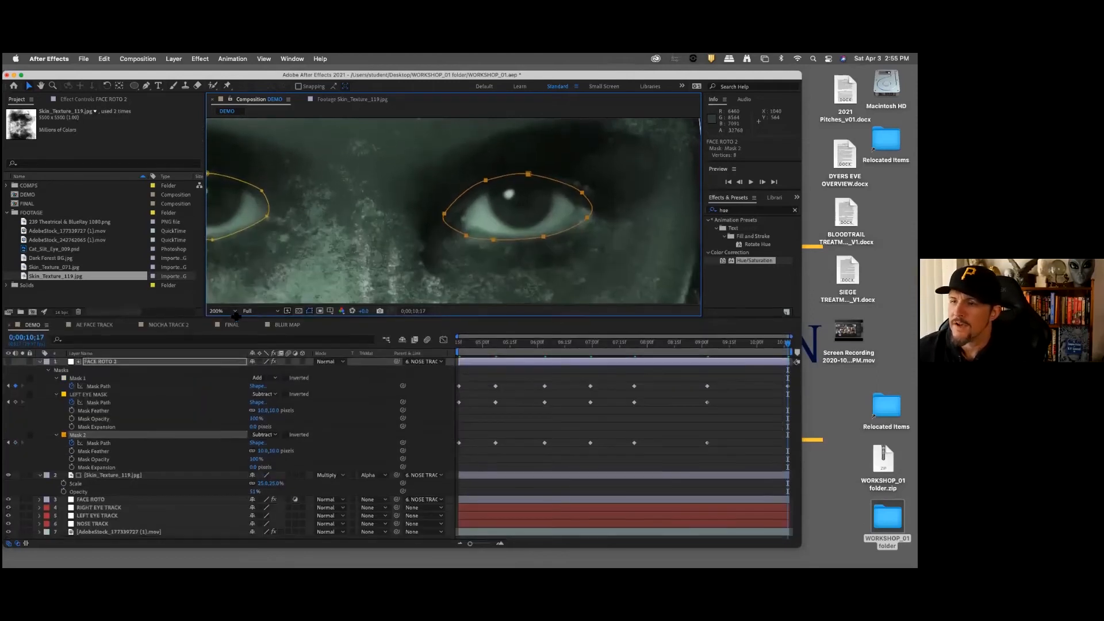
Step: Copy LEFT EYE MASK from FACE ROTO 2 and paste it onto the FACE ROTO layer at its in point, 0;00;04;17
key(period)
key(period)
key(comma)
key(comma)
key(comma)
key(comma)
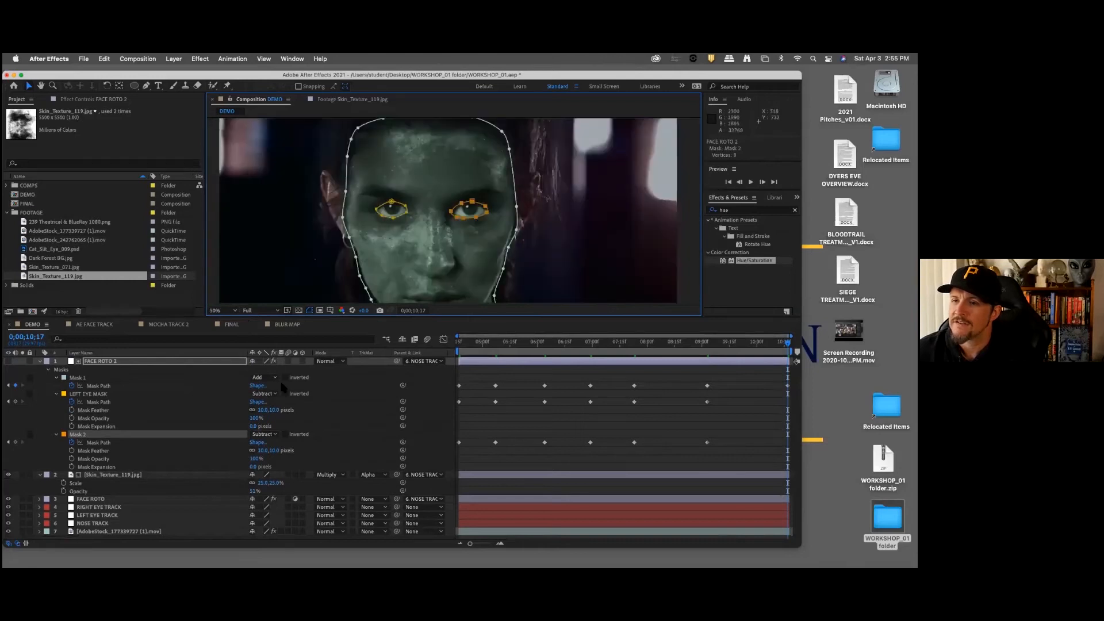
click(95, 499)
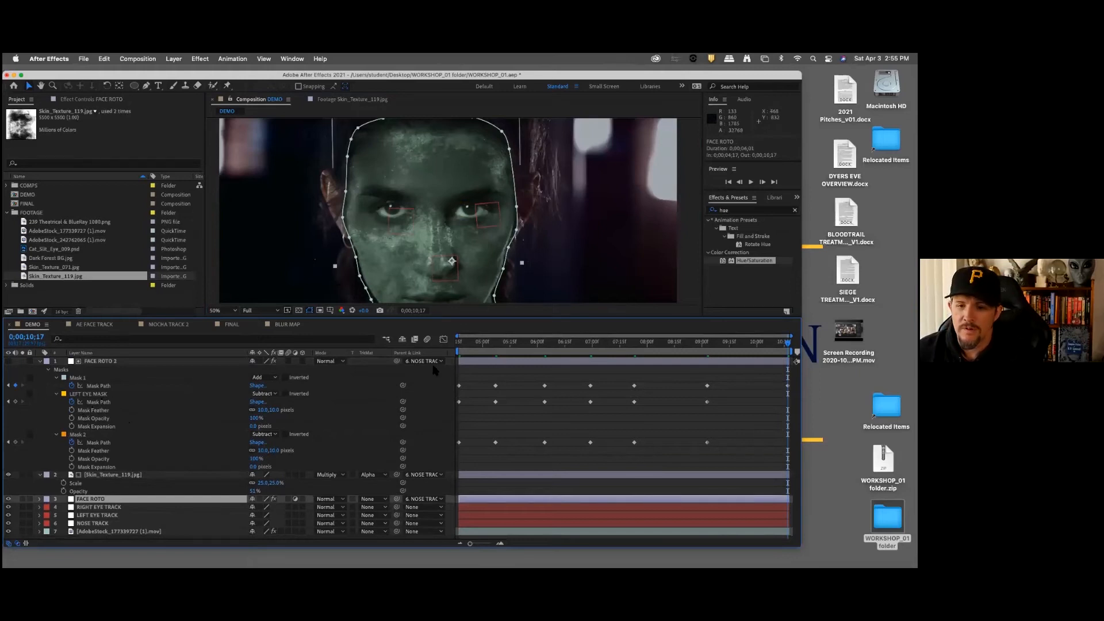
key(i)
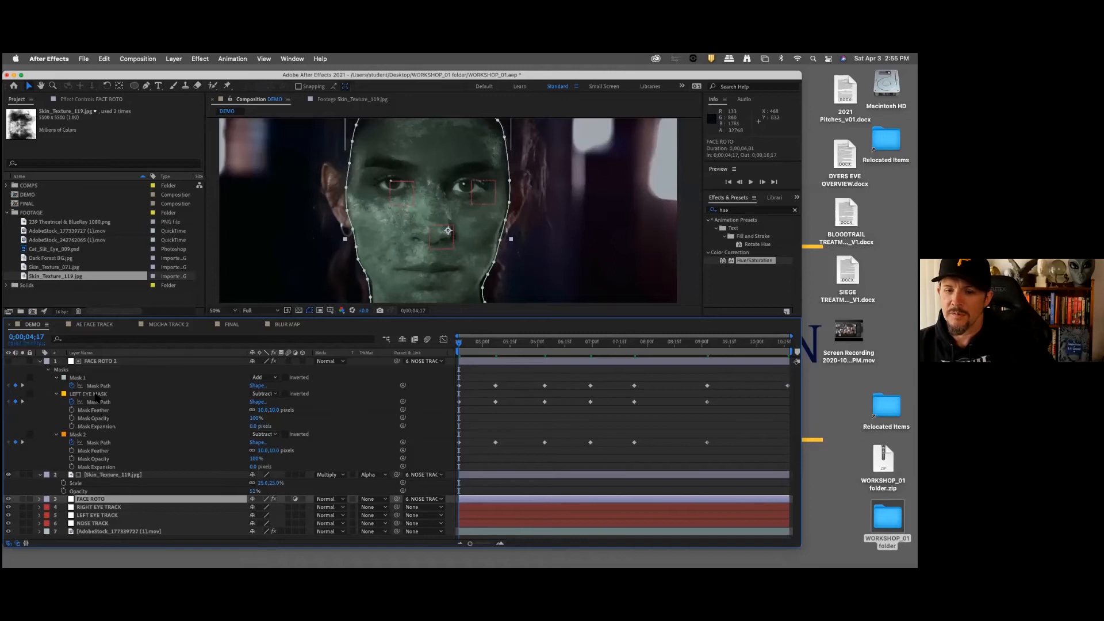
click(96, 395)
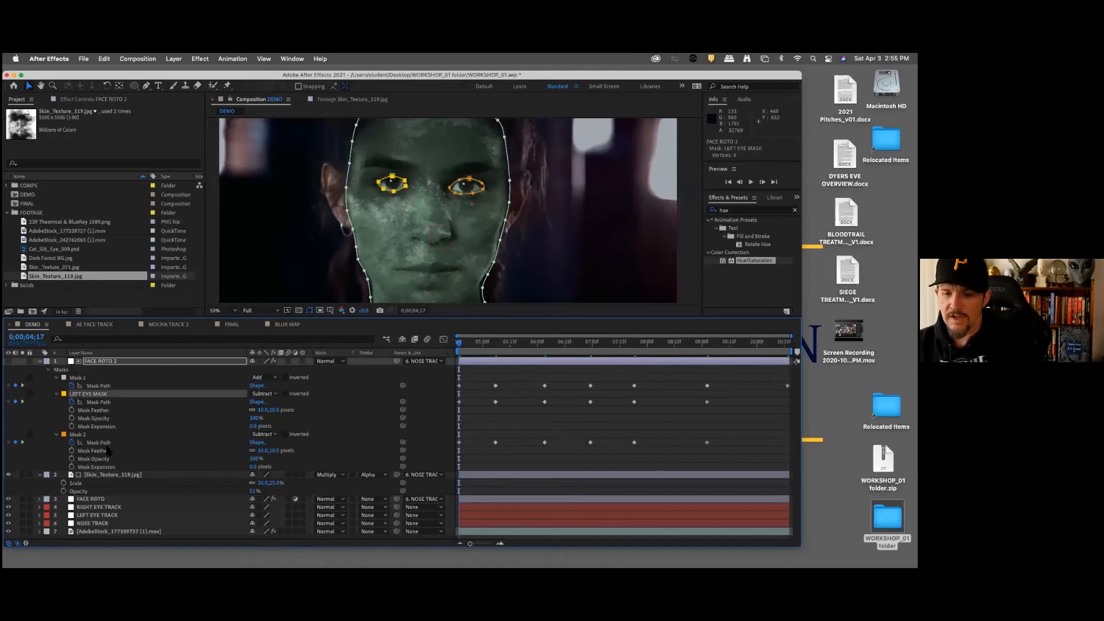
click(96, 499)
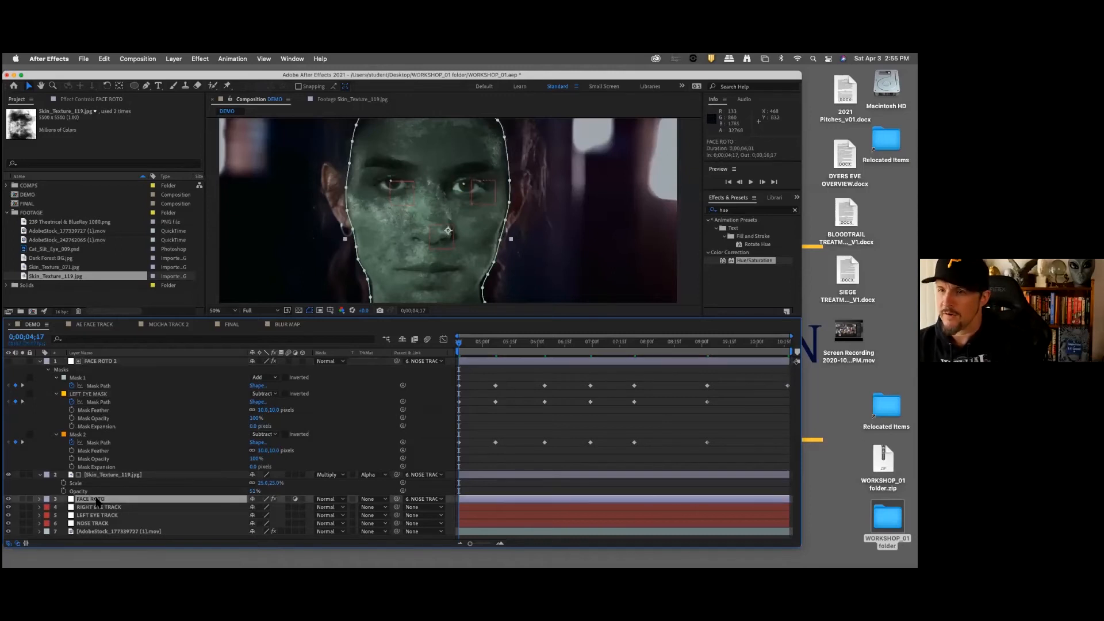
key(Return)
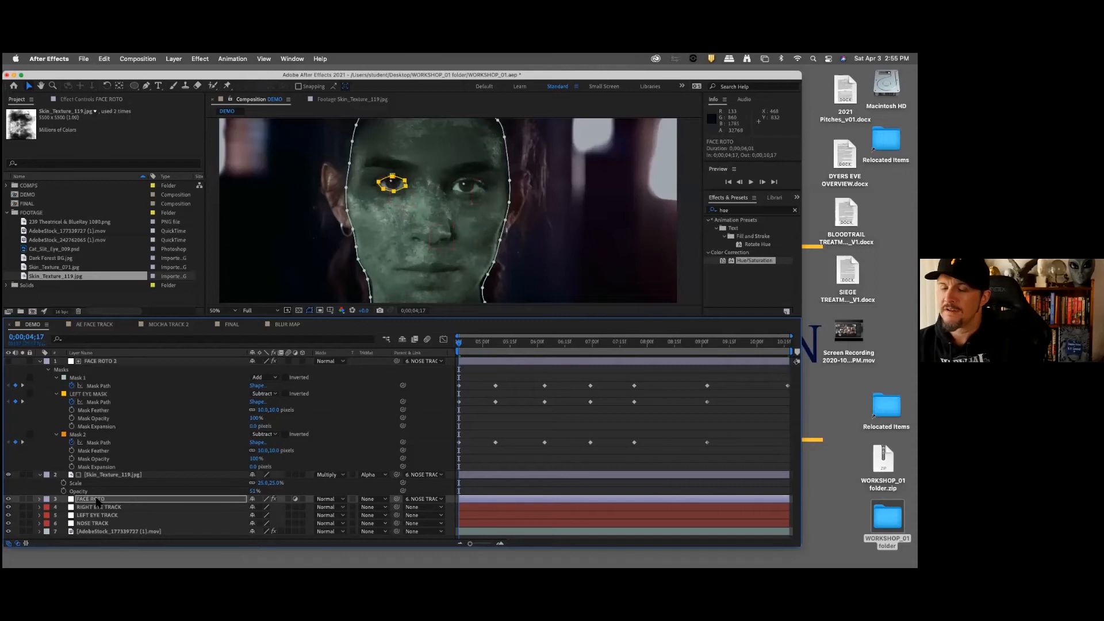
Step: Rename Mask 2 on the FACE ROTO 2 layer as RIGHT EYE MASK
click(83, 438)
key(Return)
text(RIGHT EYE)
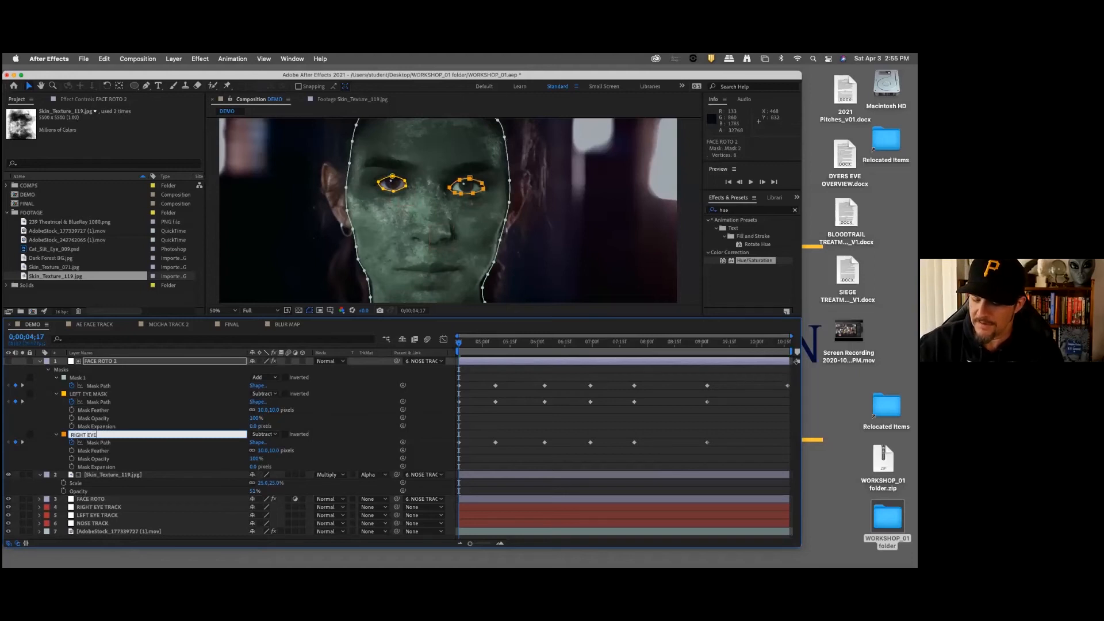
text( MAK)
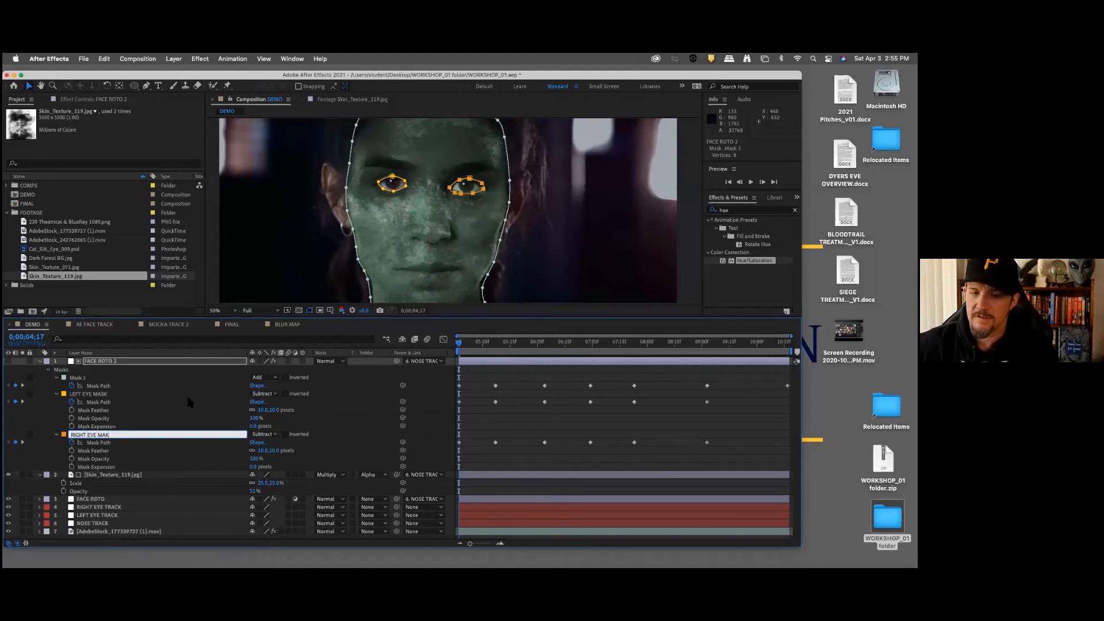
key(BackSpace)
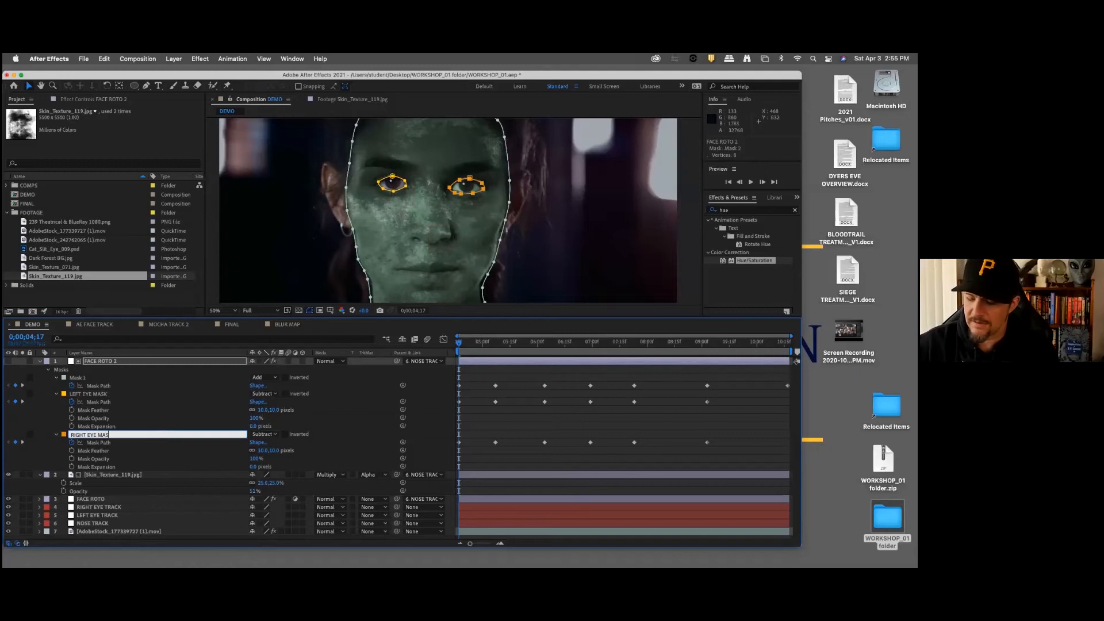
click(203, 384)
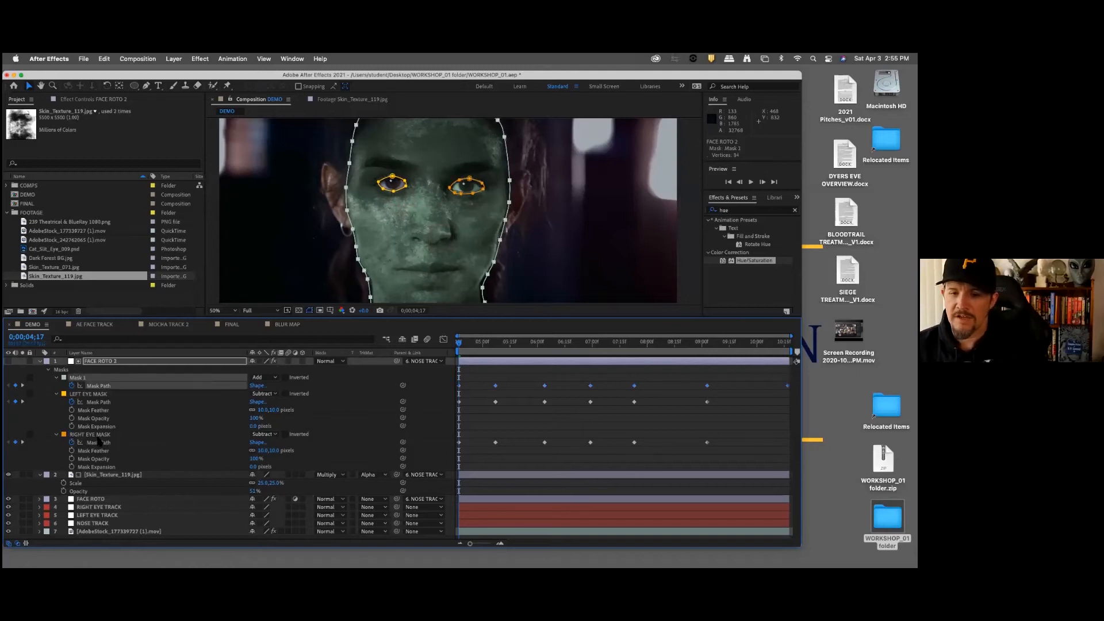
Step: Copy RIGHT EYE MASK from FACE ROTO 2 and paste it onto the FACE ROTO layer at 0;00;04;17
click(101, 435)
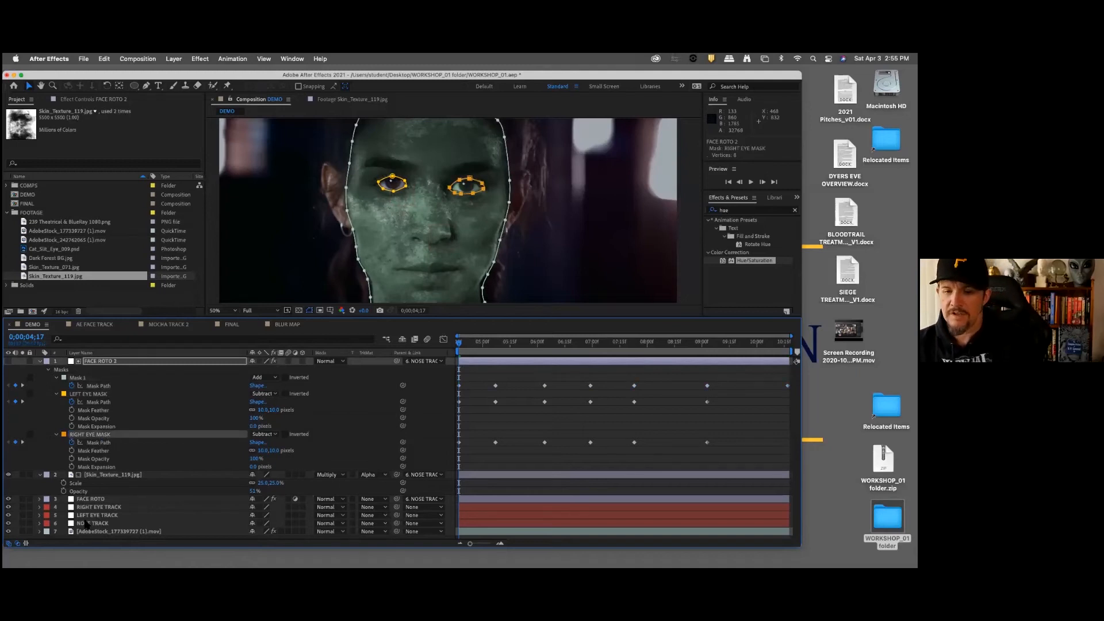
click(97, 499)
key(Return)
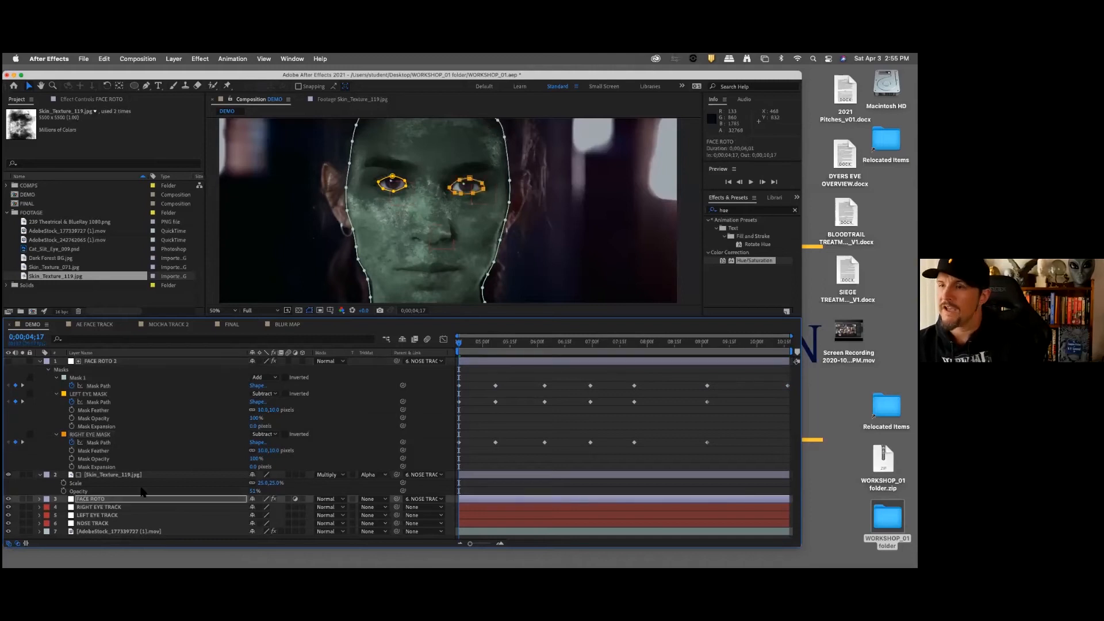
Step: Preview the DEMO composition from 0;00;04;17 to check both eye cutouts against the moving face
drag(471, 342, 437, 344)
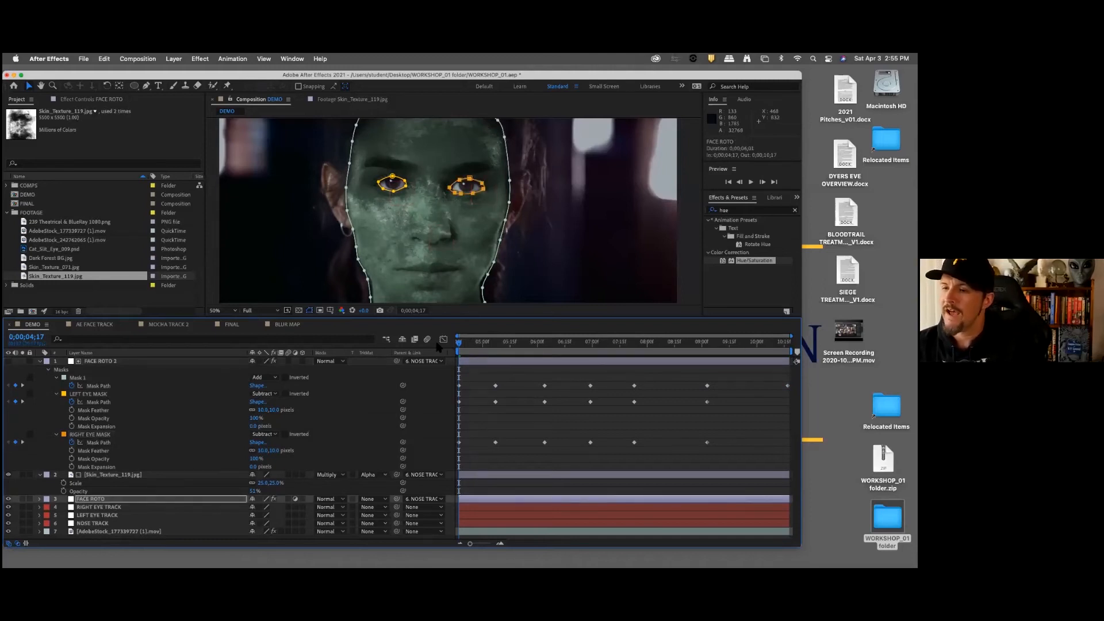
key(space)
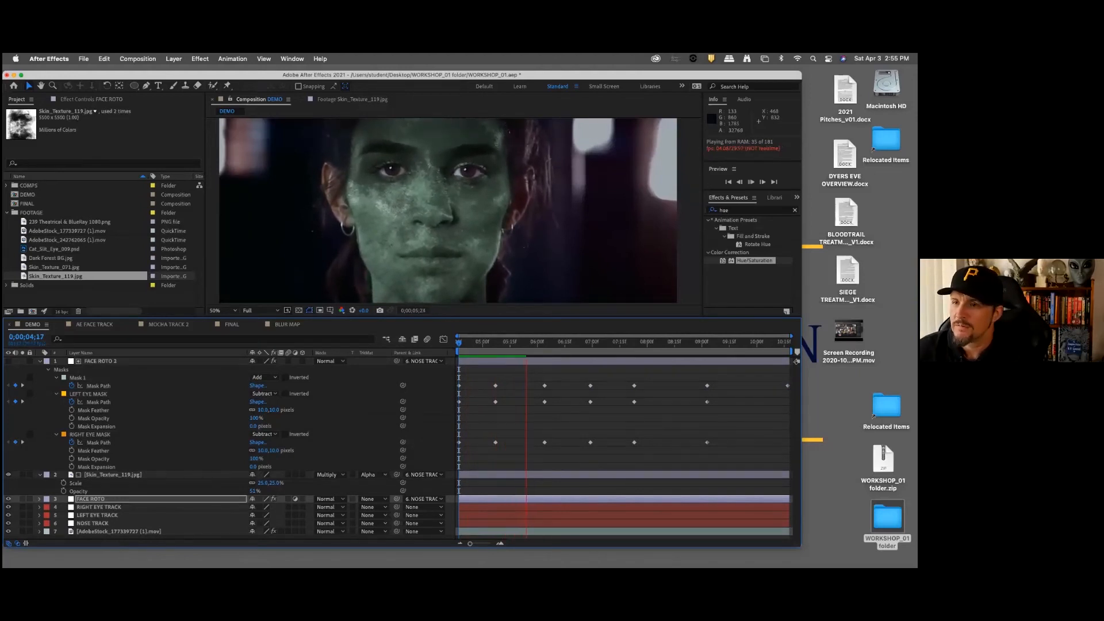
key(space)
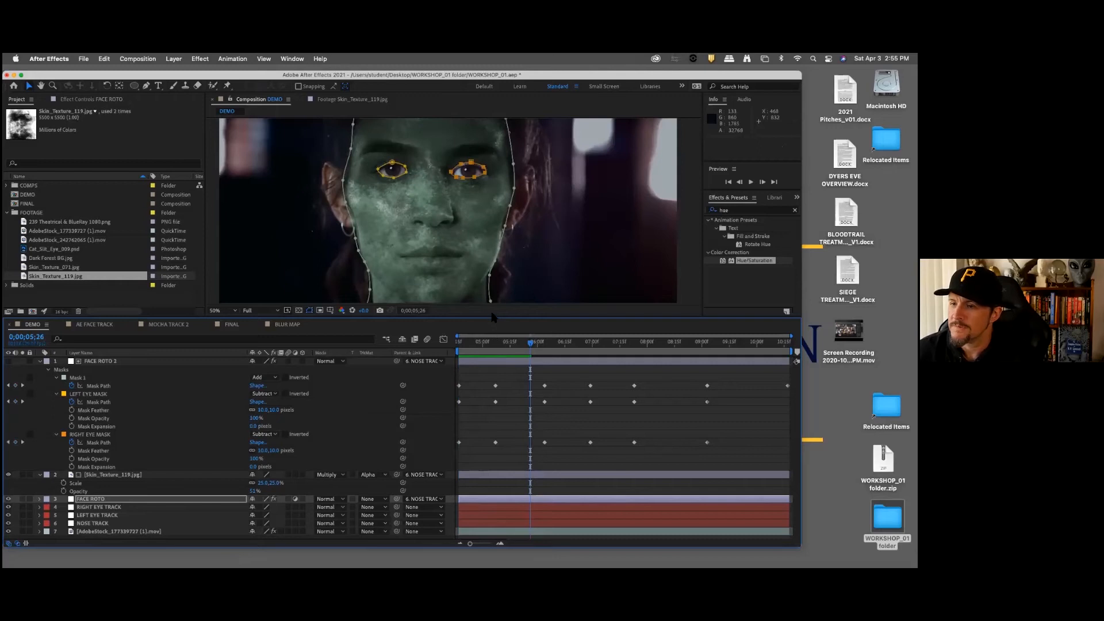
Step: Enlarge the composition viewer and collapse the properties of FACE ROTO 2 and the Skin_Texture_119.jpg layer
drag(492, 318, 494, 353)
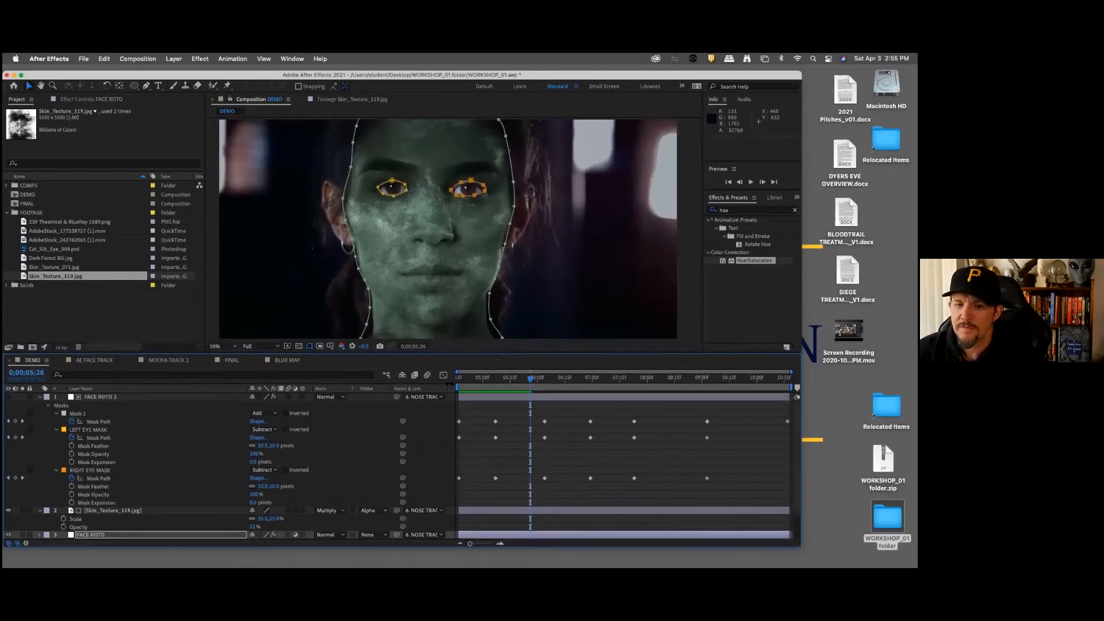
click(41, 397)
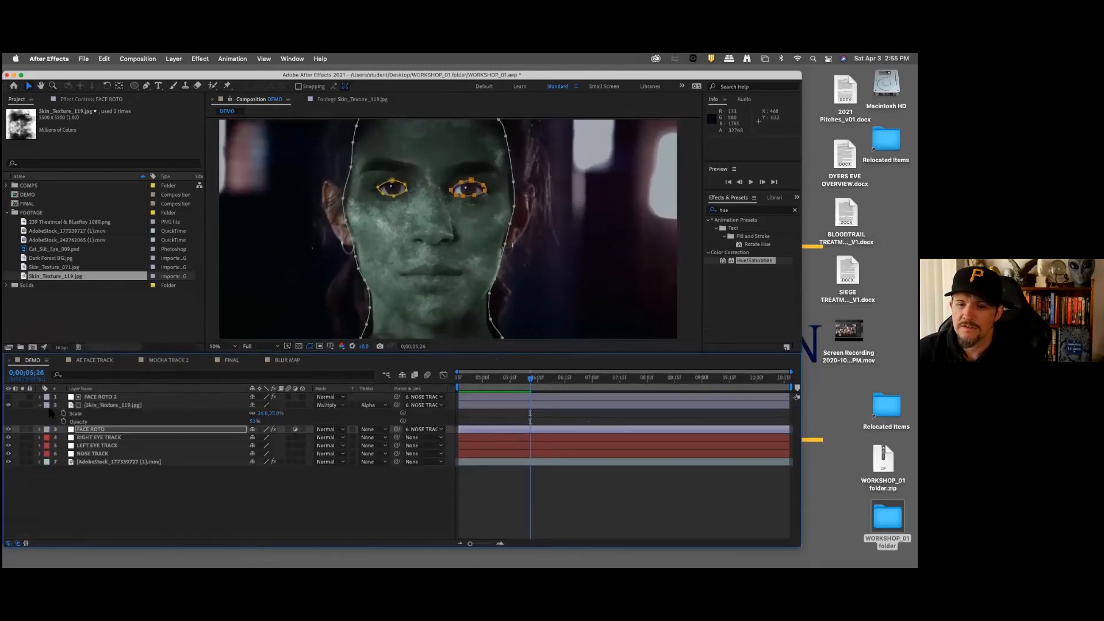
click(40, 406)
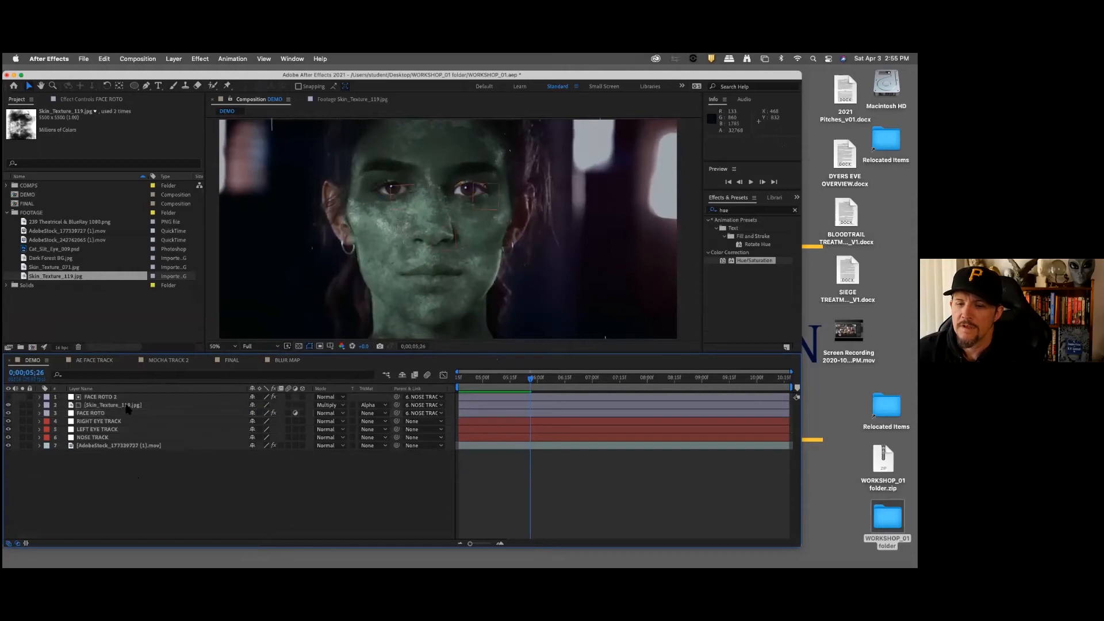
Step: Rename the Skin_Texture_119.jpg layer as BASE SKIN
click(155, 407)
key(Return)
text(BASE S)
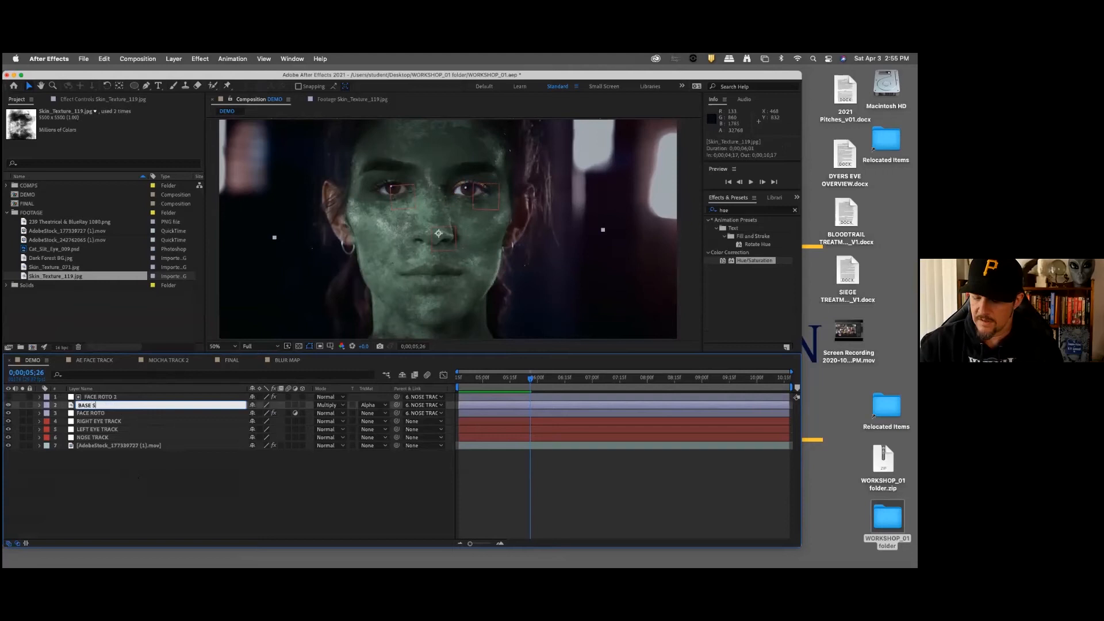
text(KIN)
key(Return)
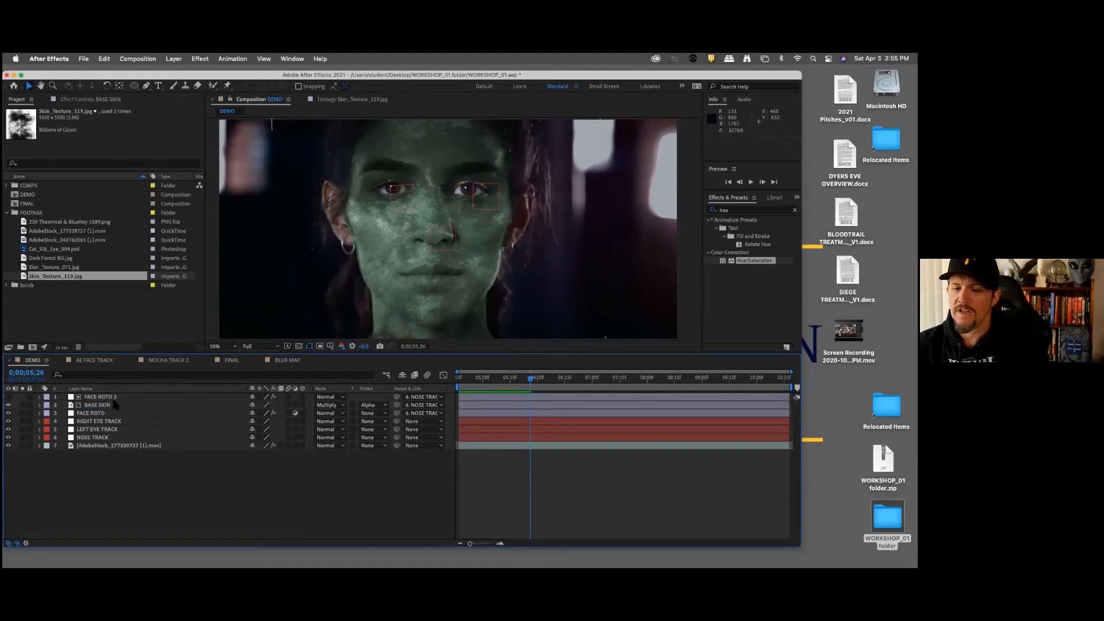
Step: Duplicate the FACE ROTO 2 and BASE SKIN layers together, then deselect the copies
click(55, 268)
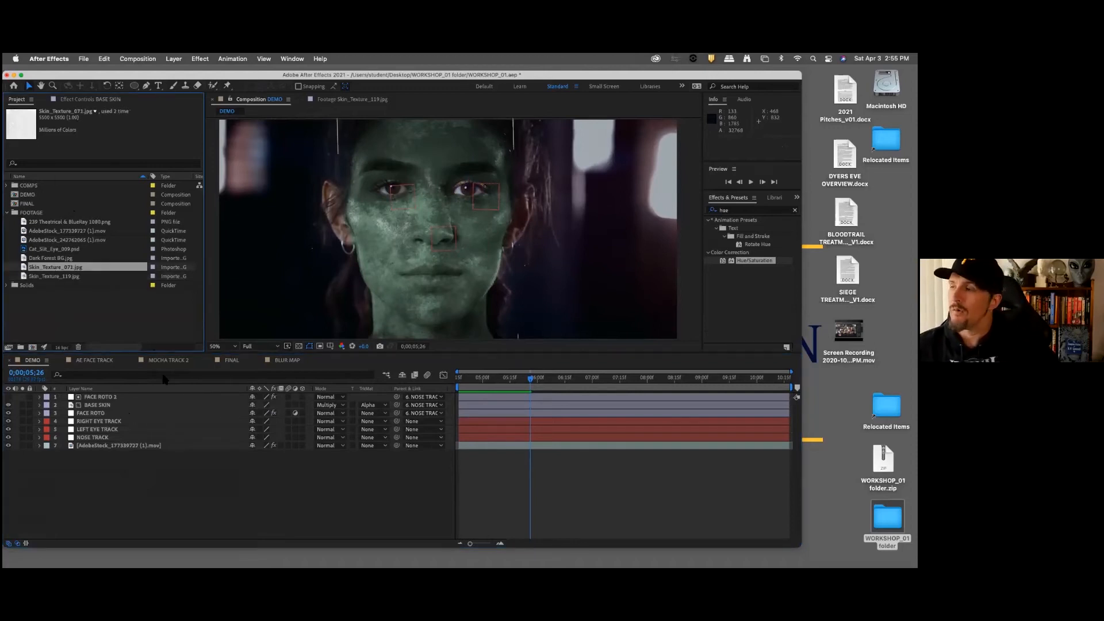
click(109, 398)
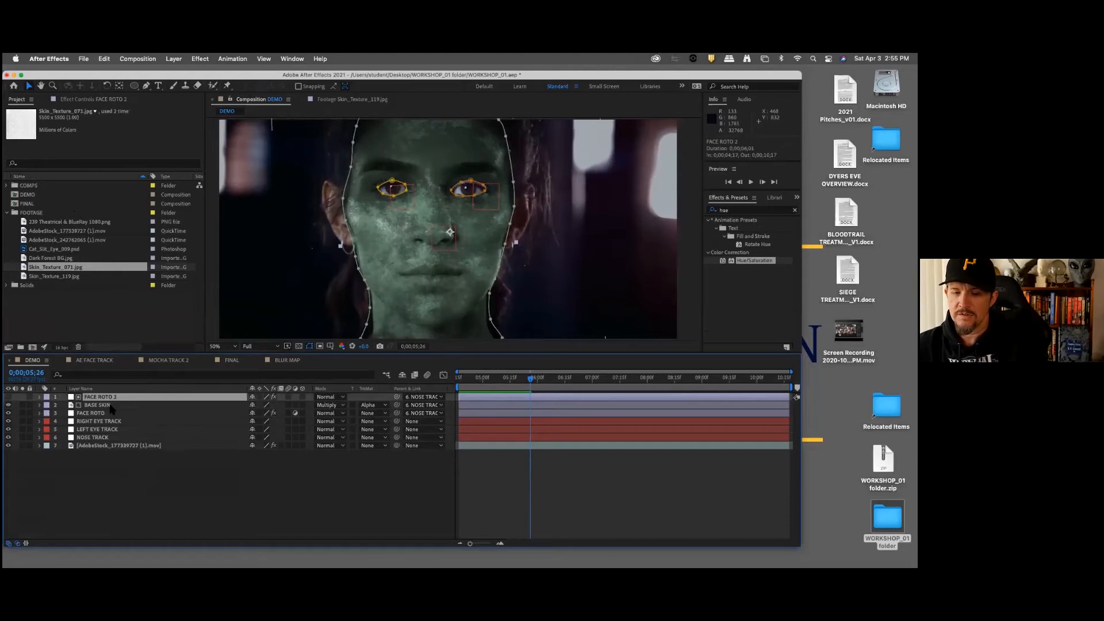
shift+click(110, 406)
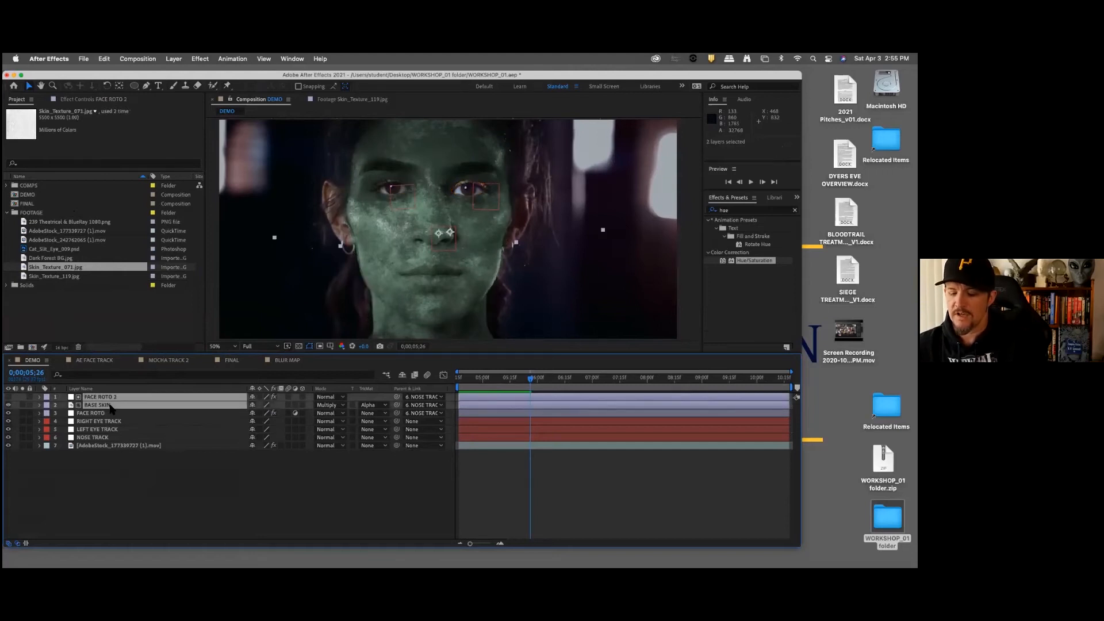
key(super+d)
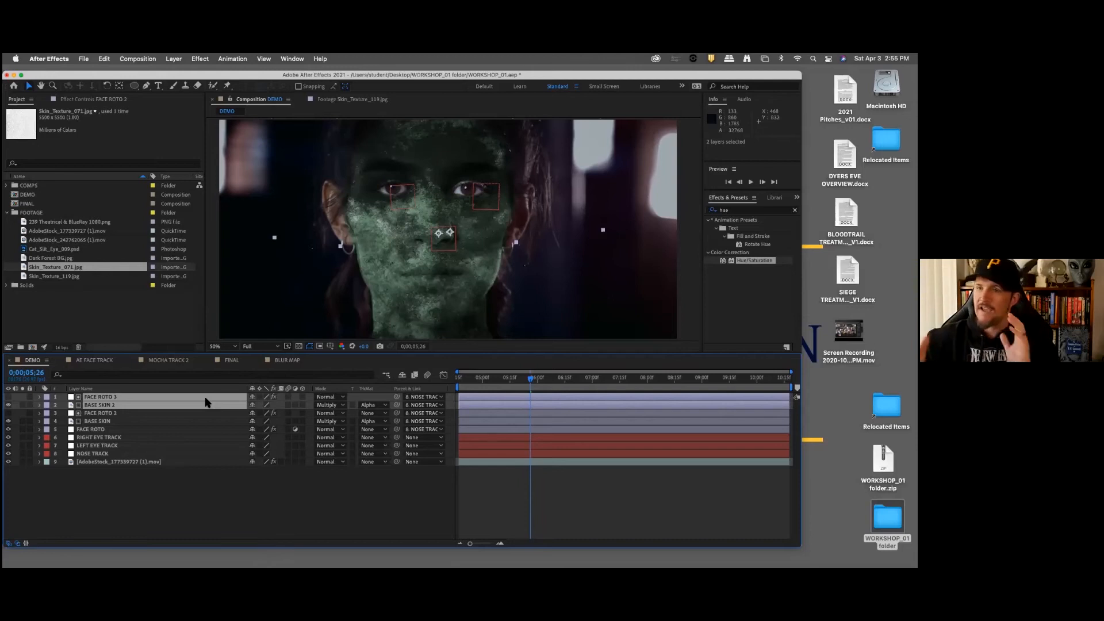
click(149, 481)
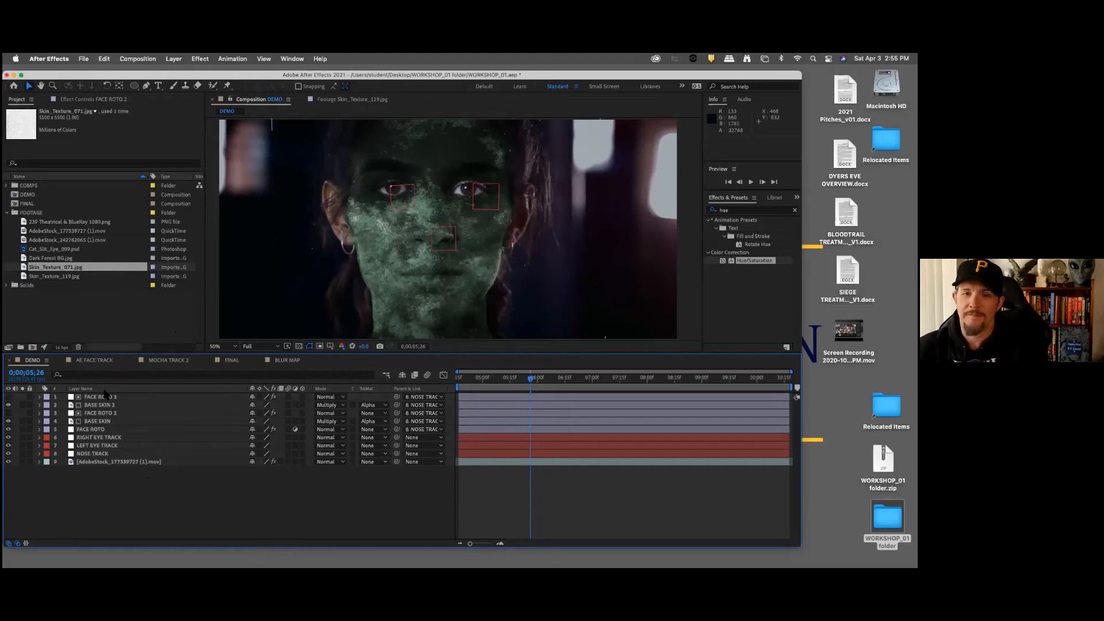
Step: Move Skin_Texture_071.jpg out of the FOOTAGE folder to the project's root level
drag(77, 269, 114, 309)
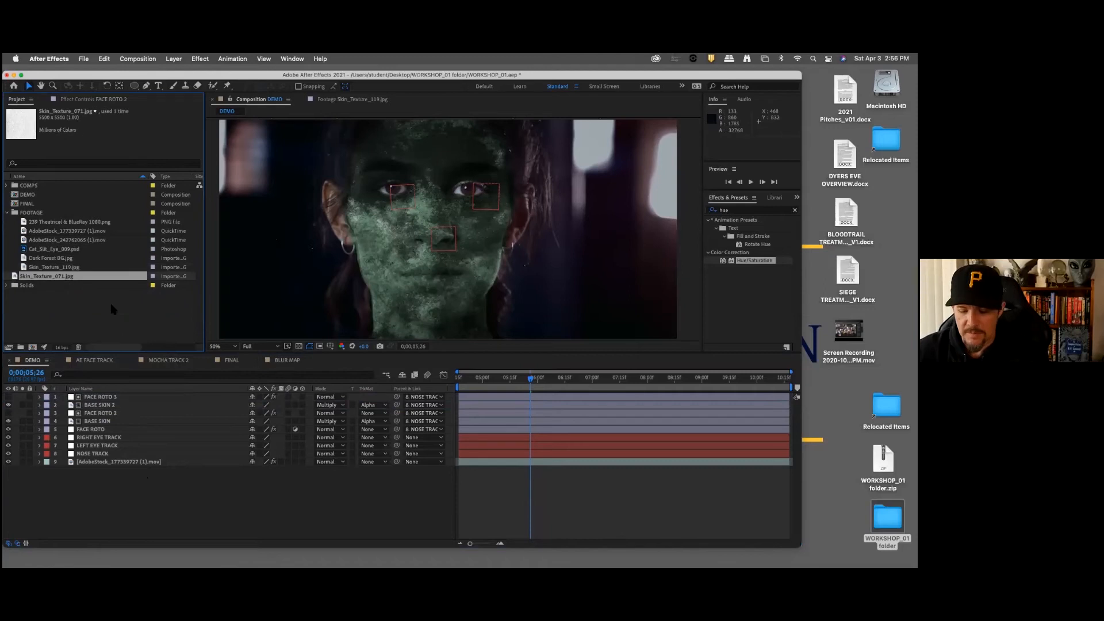
right_click(80, 279)
click(38, 310)
click(58, 278)
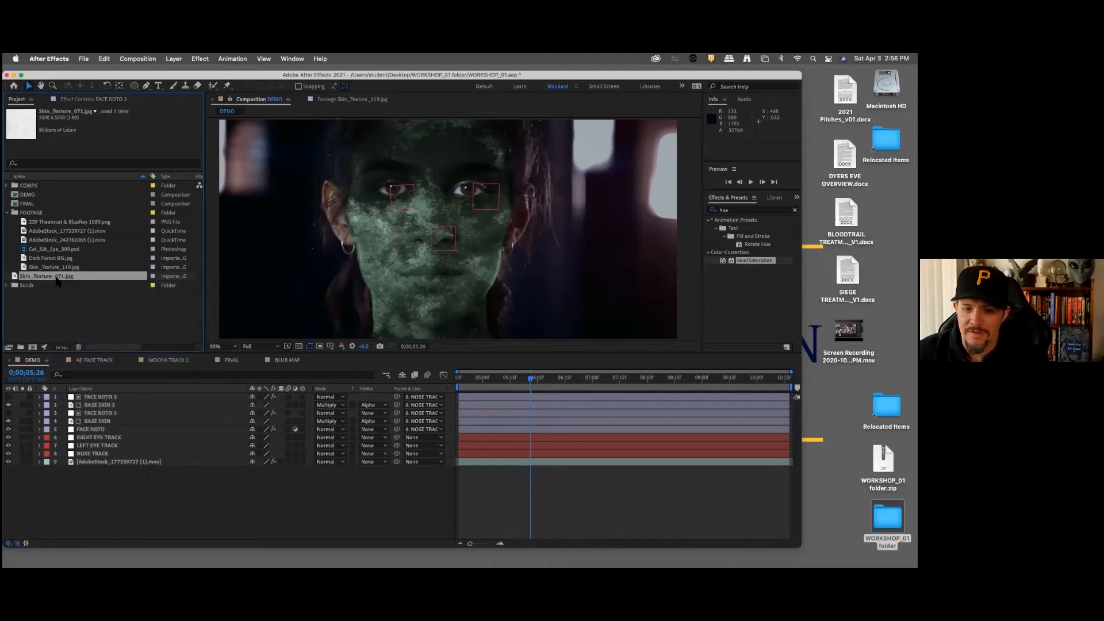
click(65, 310)
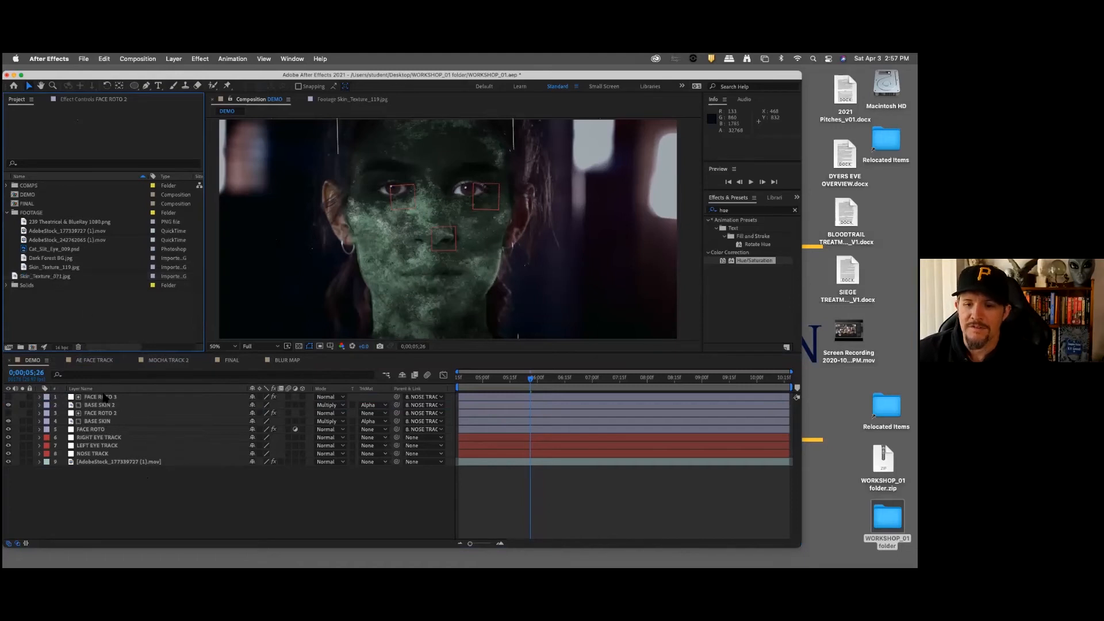
click(58, 268)
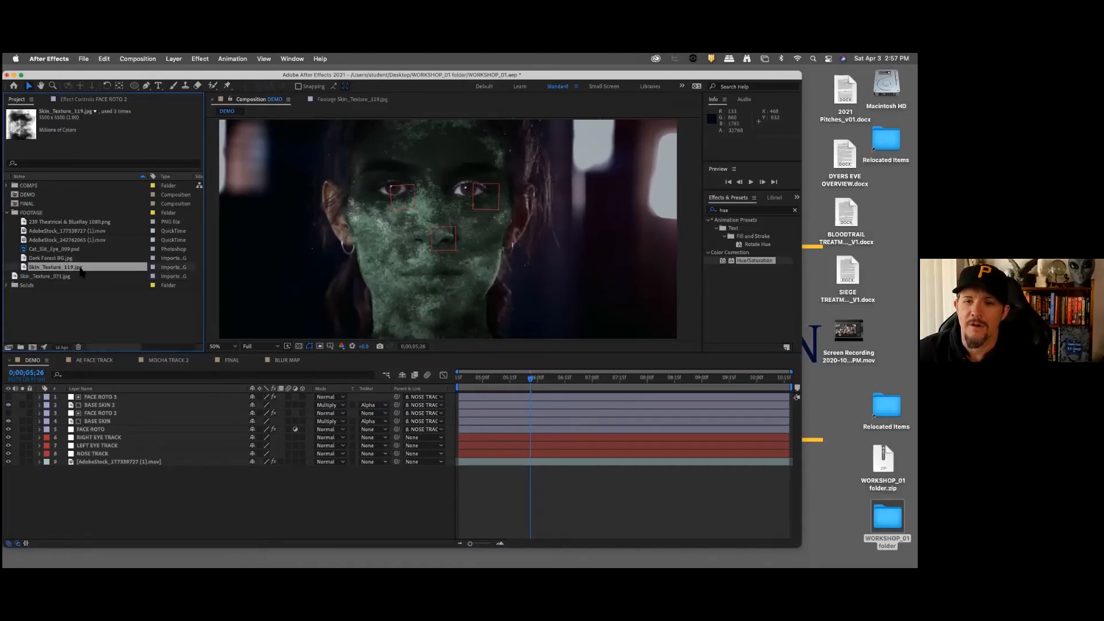
click(61, 279)
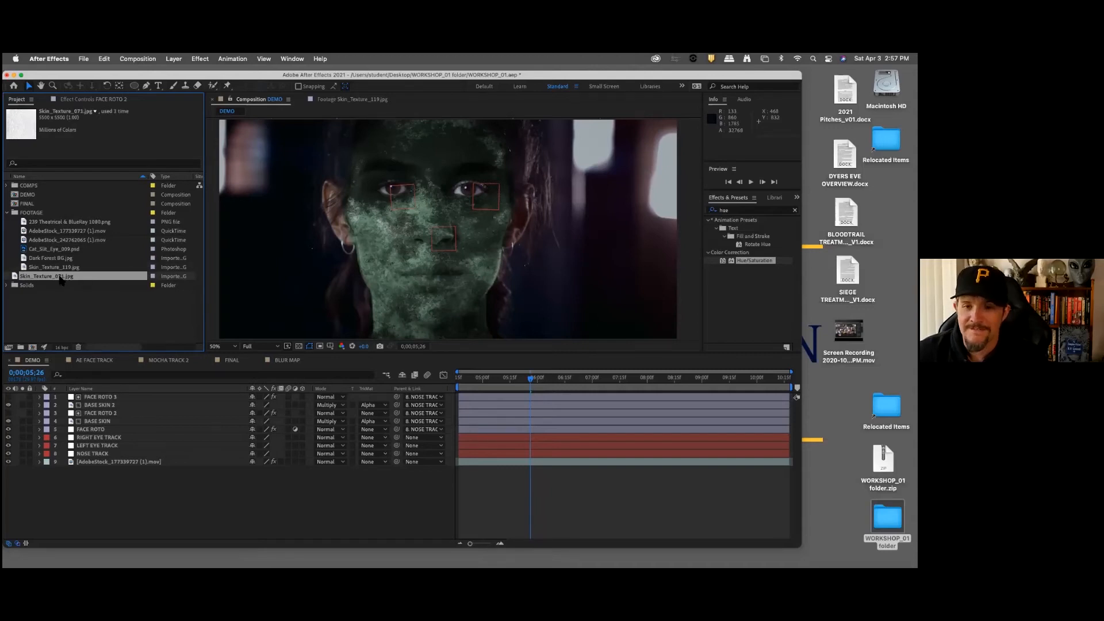
click(79, 306)
click(58, 278)
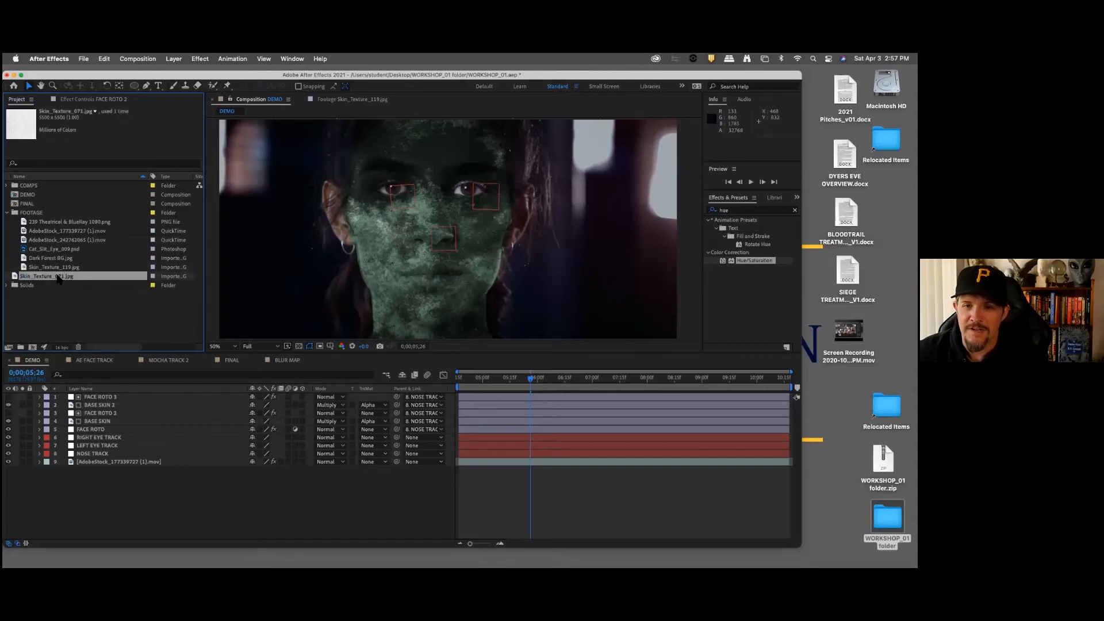
right_click(58, 279)
right_click(27, 292)
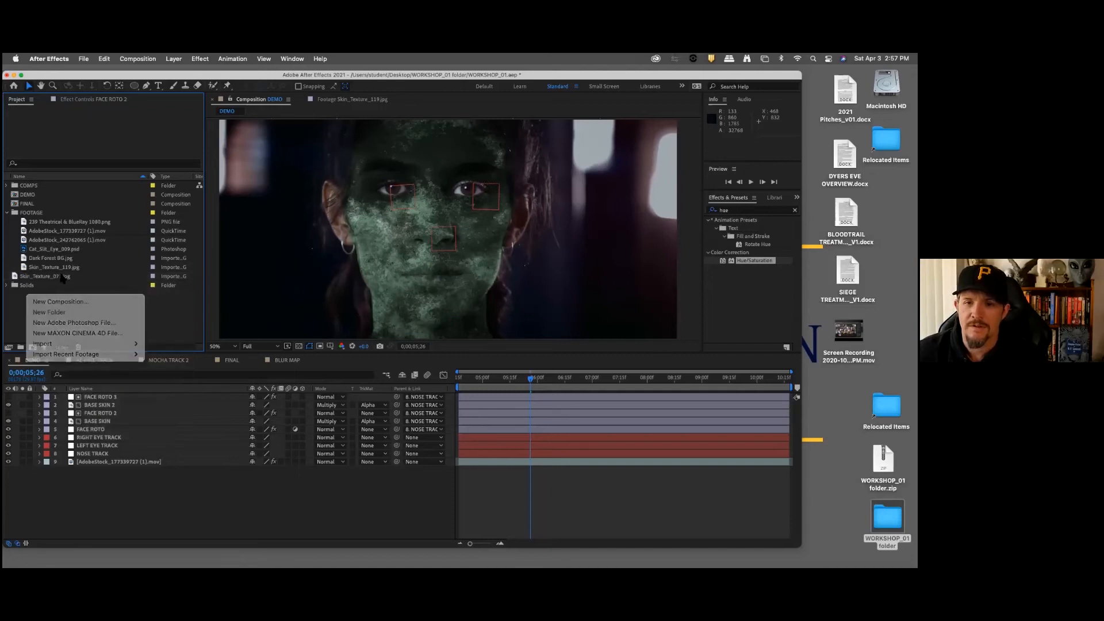
click(61, 279)
Step: Add Skin_Texture_071.jpg to the DEMO composition directly beneath BASE SKIN 2, and hide BASE SKIN 2
drag(63, 278, 135, 415)
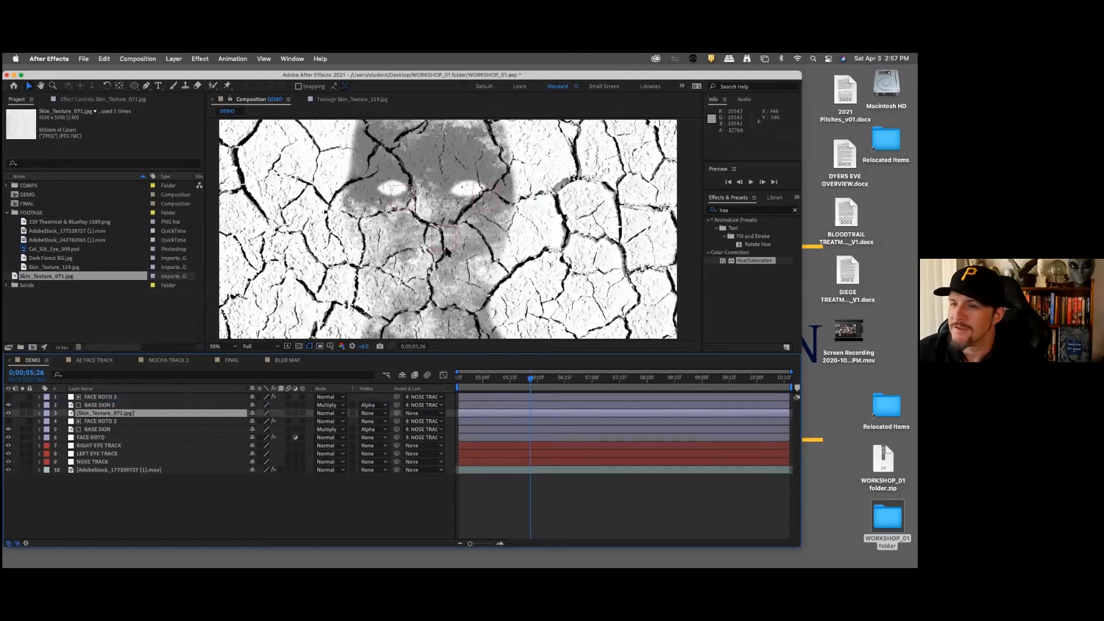
scroll(446, 251, up, 2)
scroll(446, 251, down, 4)
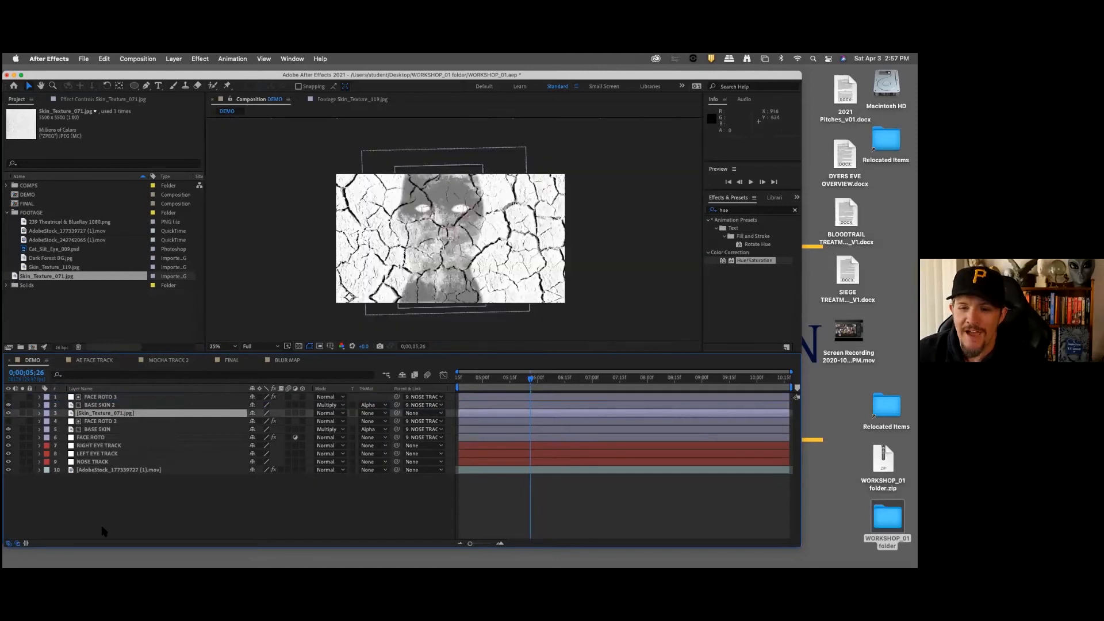
click(102, 511)
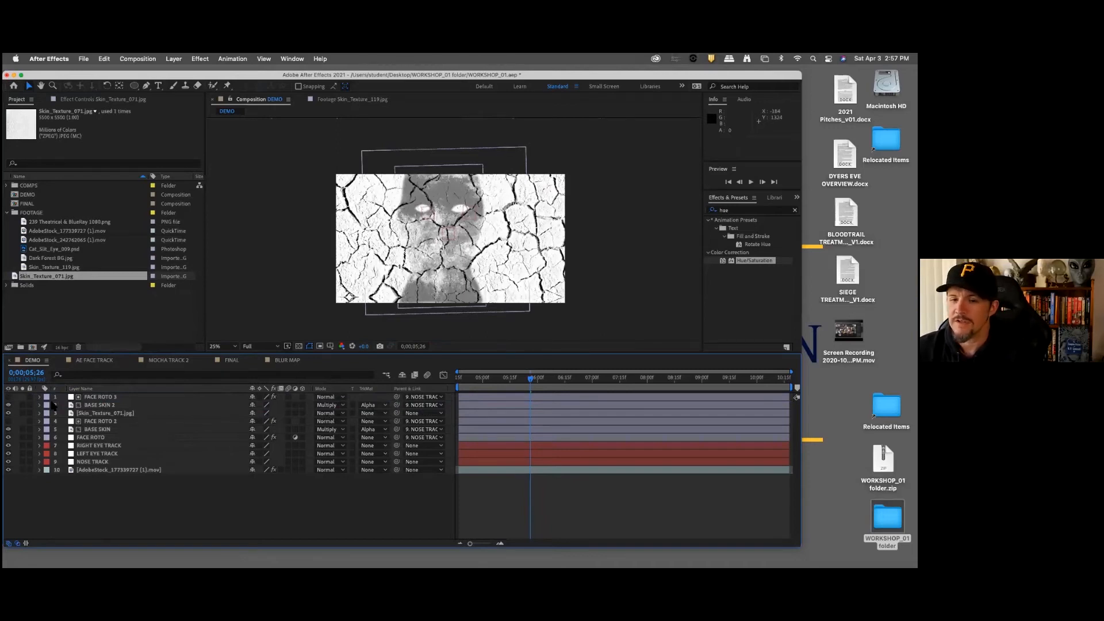
click(8, 409)
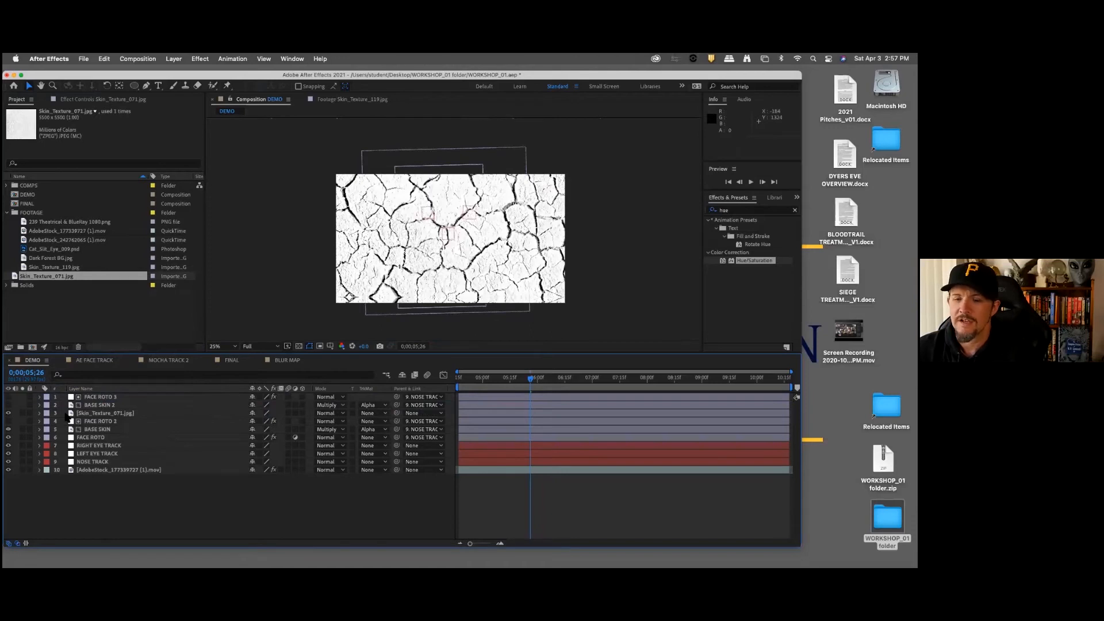
Step: Scale the Skin_Texture_071.jpg layer down to 25%
click(111, 414)
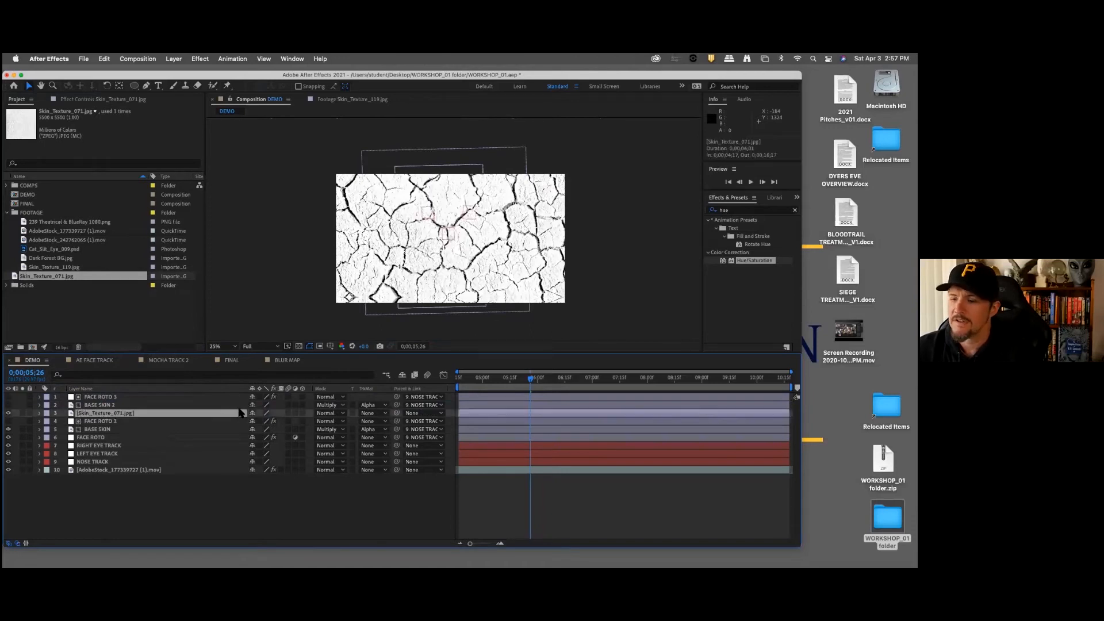
key(s)
drag(276, 422, 249, 426)
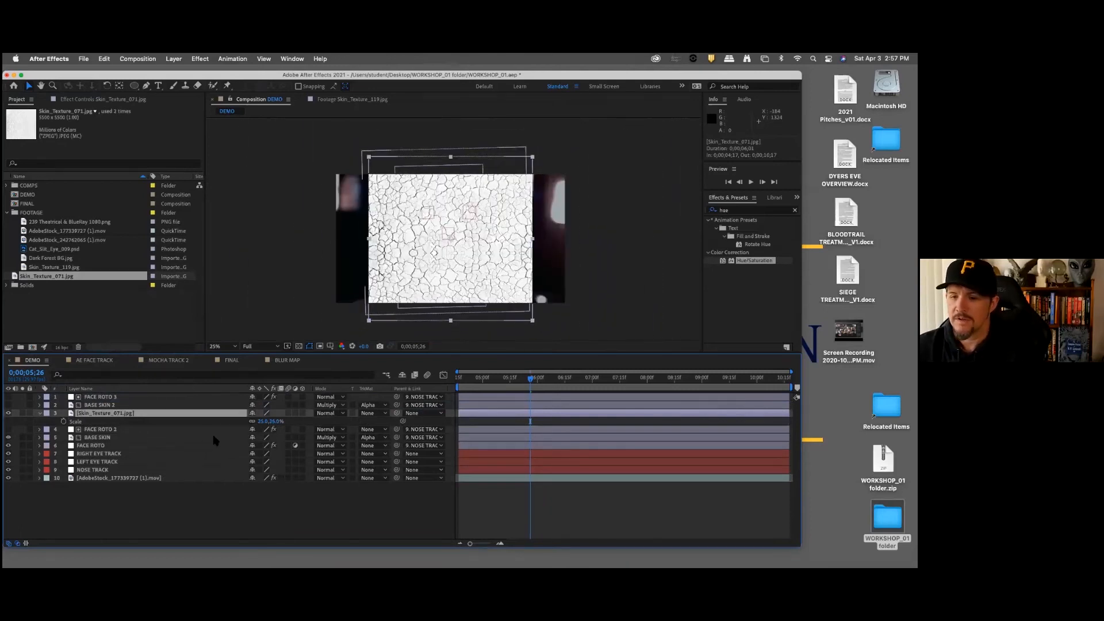
Step: Set the Skin_Texture_071.jpg layer's blending mode to Multiply and view the face at 50% magnification
click(341, 413)
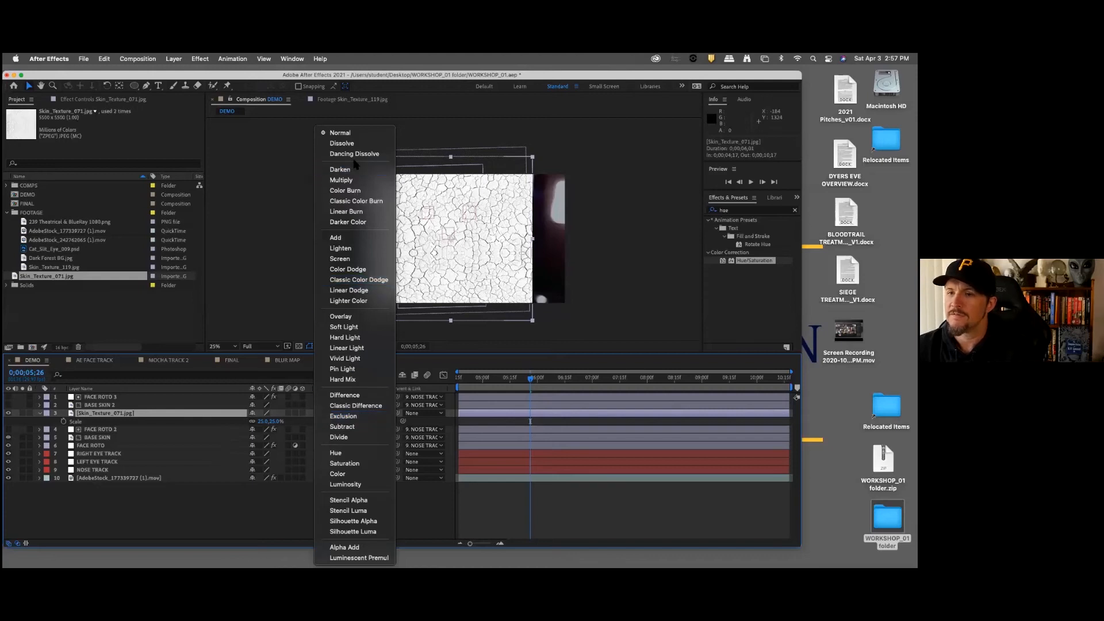
click(342, 180)
key(comma)
key(period)
key(period)
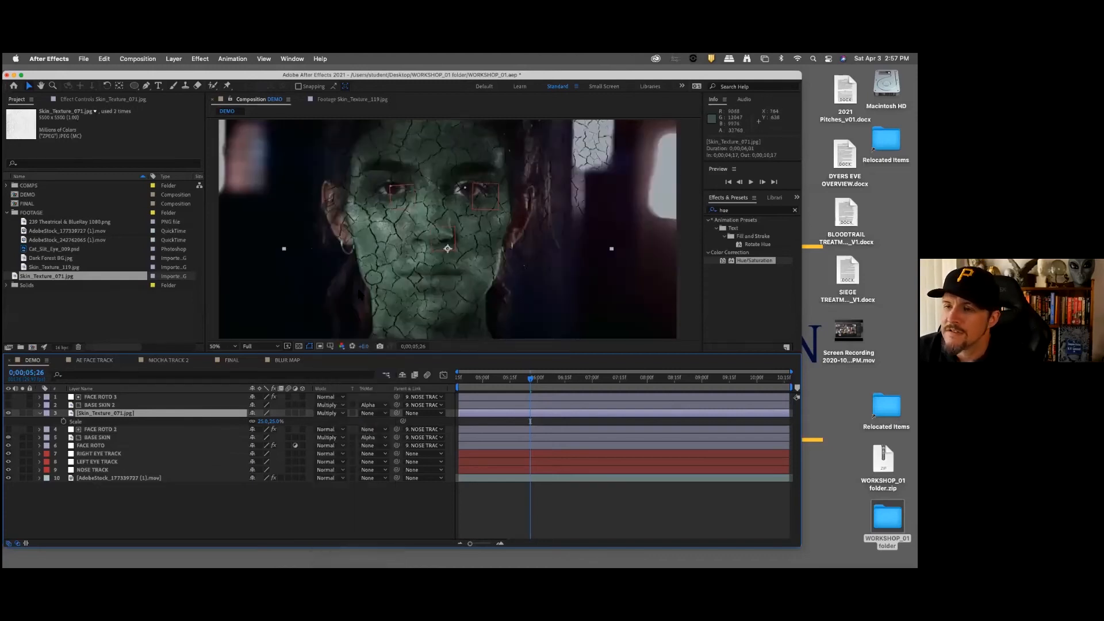
Step: Shift the crack texture slightly left over the face to about 940, 536, and set its scale to 31%
click(390, 299)
drag(390, 296, 432, 303)
drag(269, 421, 281, 424)
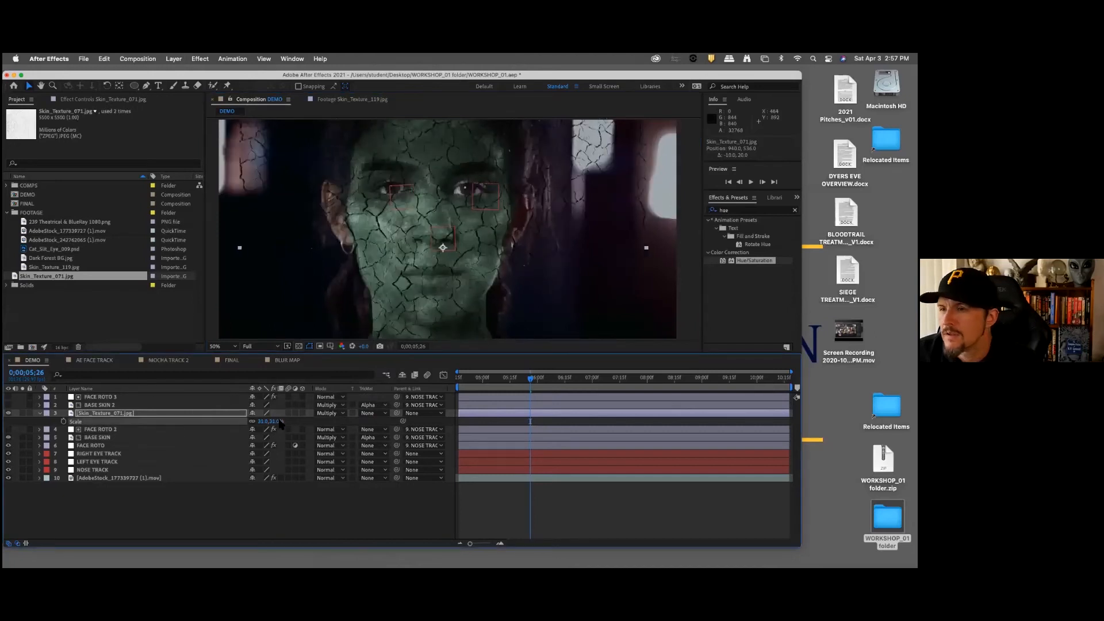
Step: Move the FACE ROTO 3 layer below BASE SKIN 2, directly above the Skin_Texture_071.jpg layer
click(259, 509)
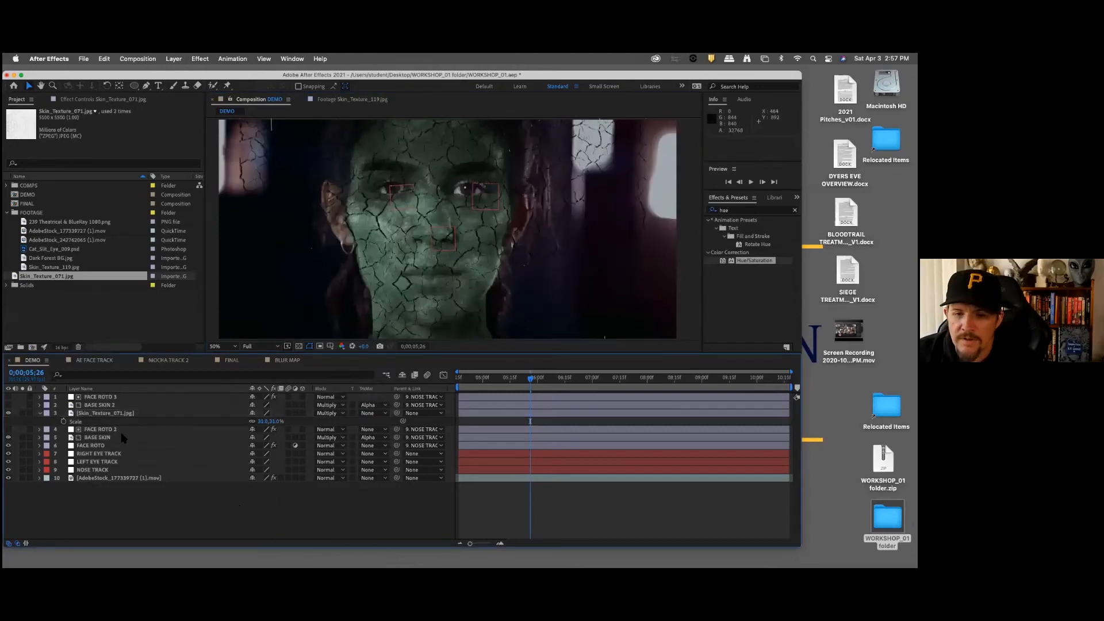
click(118, 414)
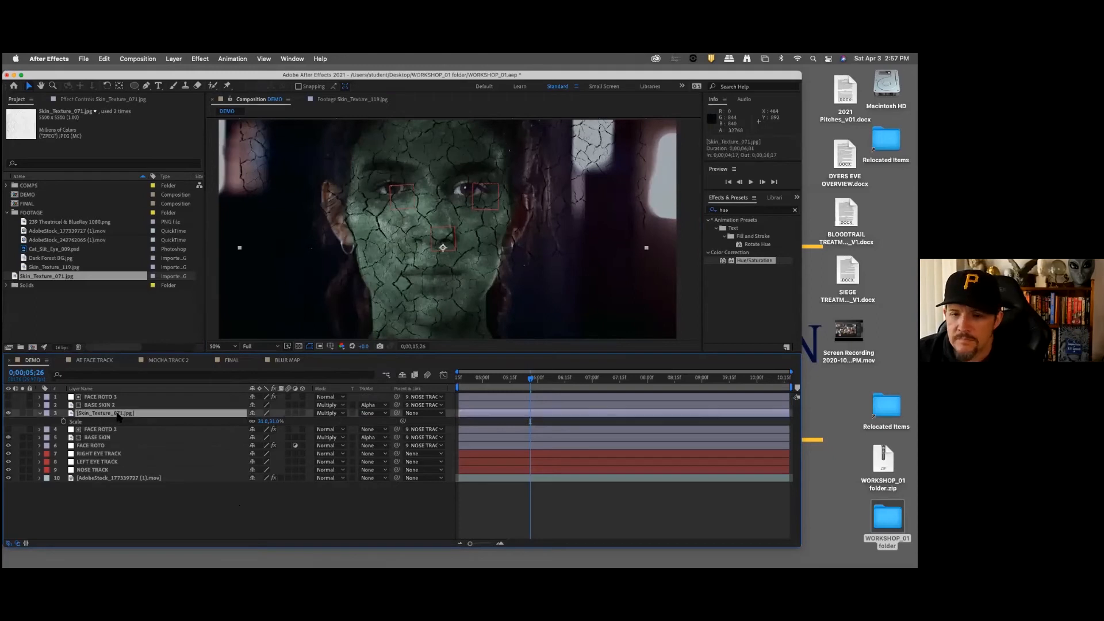
drag(114, 399, 130, 414)
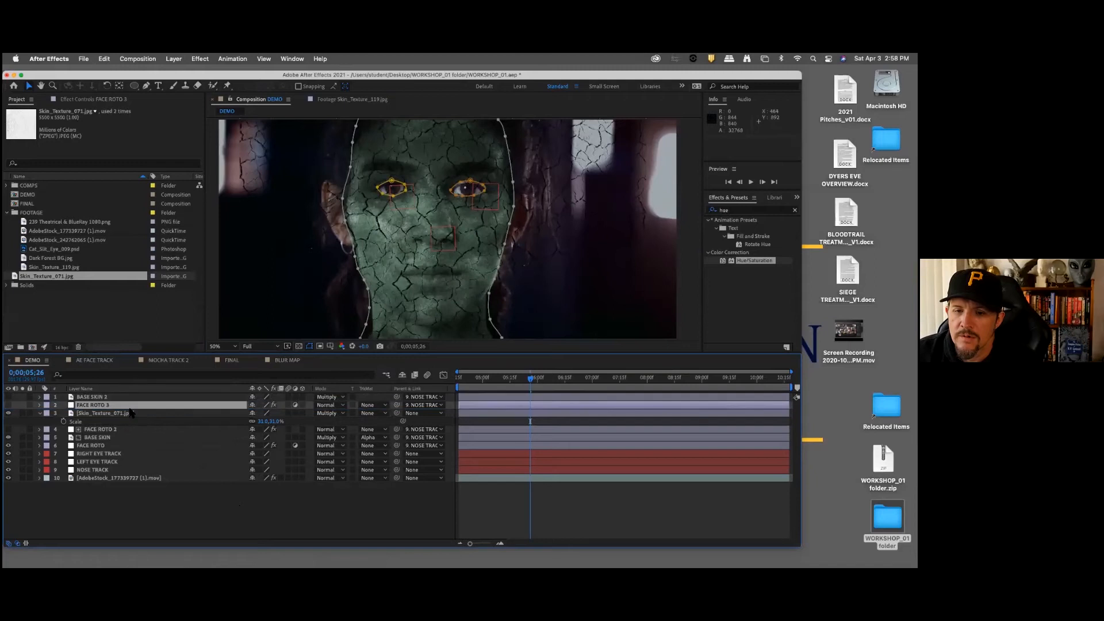
click(121, 401)
click(195, 413)
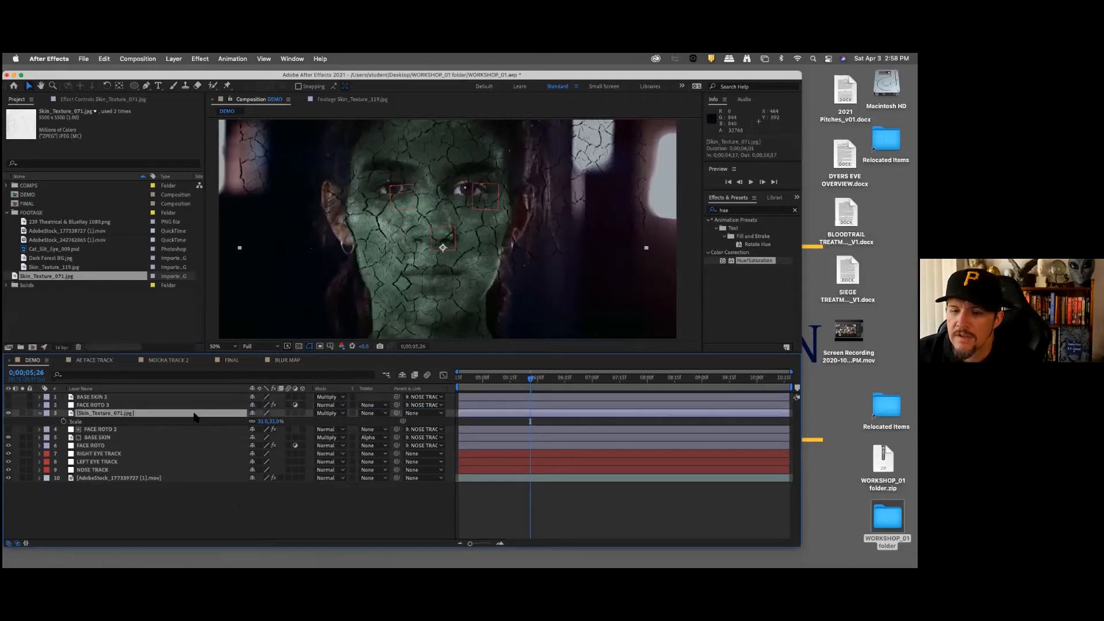
Step: Set the Skin_Texture_071.jpg layer's track matte to Alpha Matte "FACE ROTO 3"
click(101, 406)
click(385, 413)
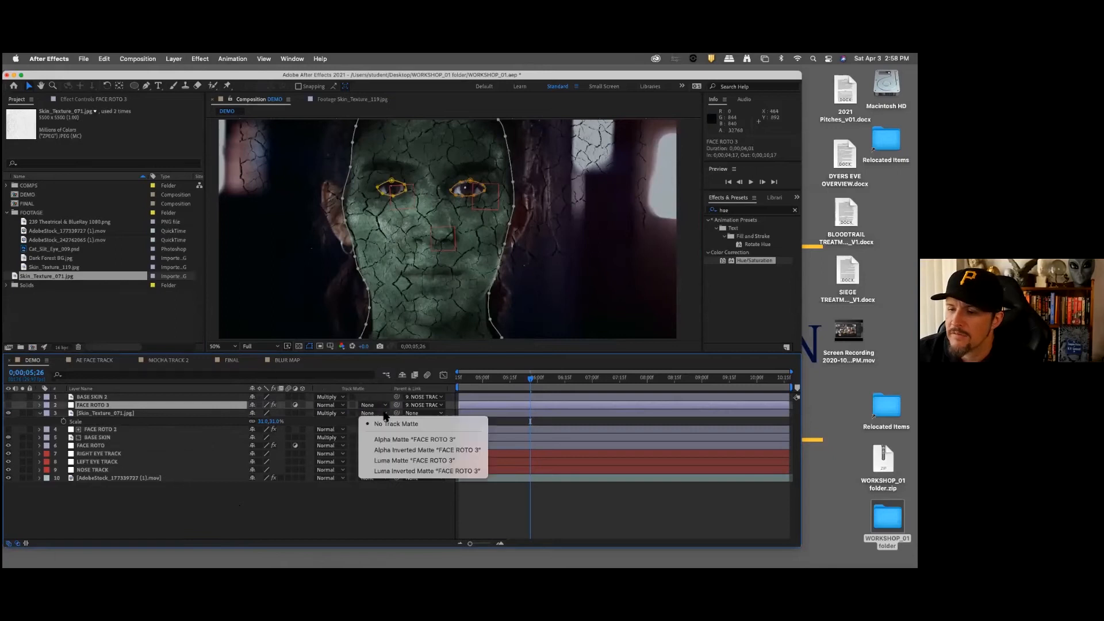
click(409, 440)
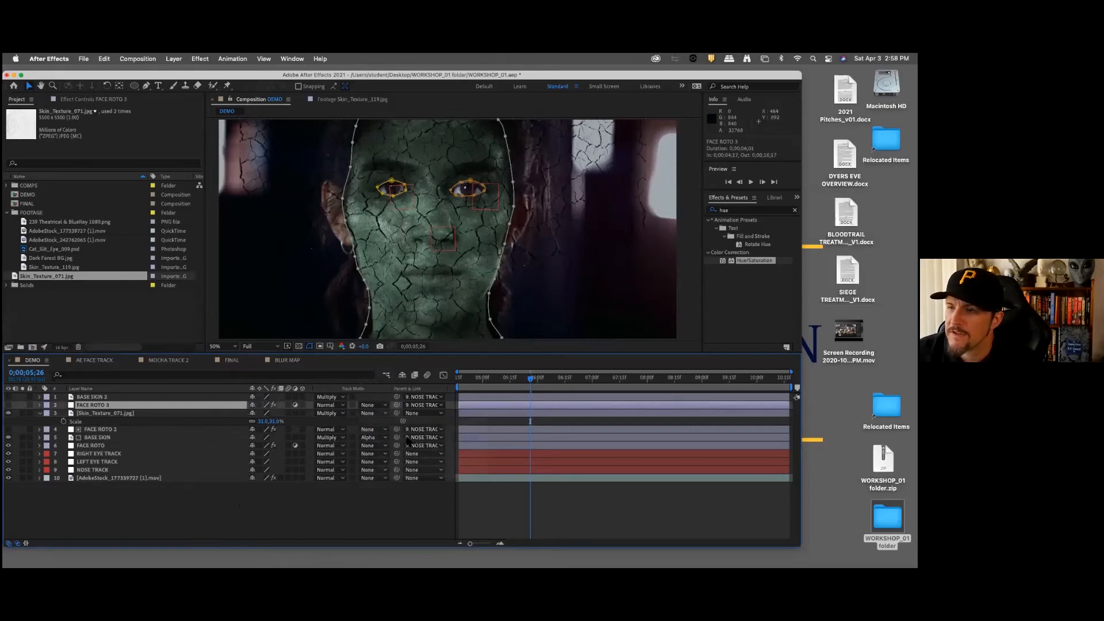
click(290, 515)
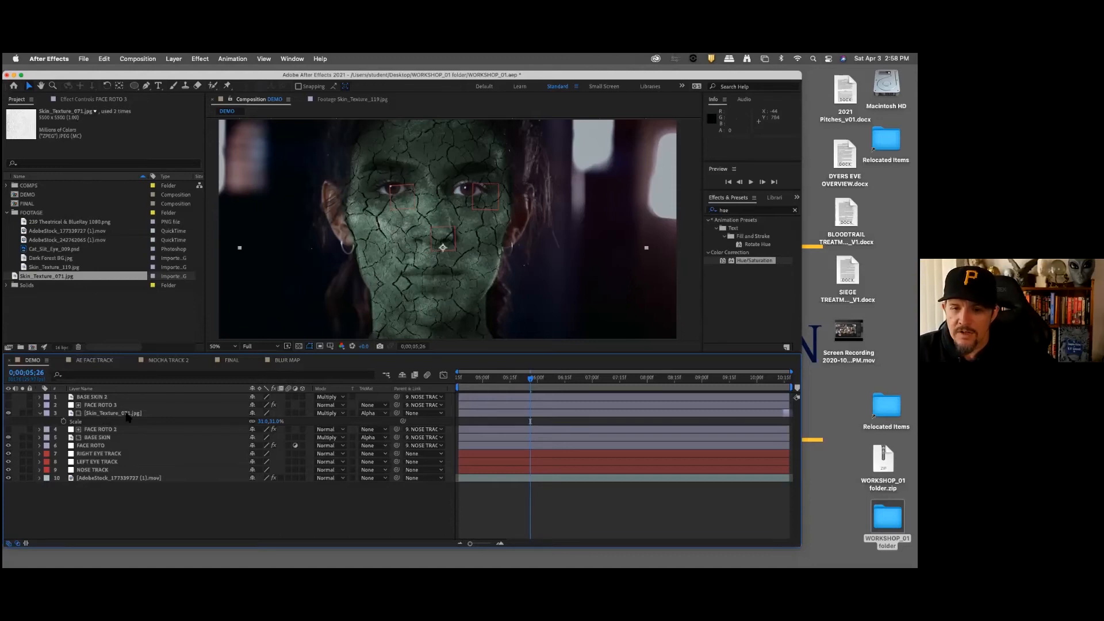
Step: Lower the Skin_Texture_071.jpg layer's opacity in two passes to about 32%
click(224, 414)
key(t)
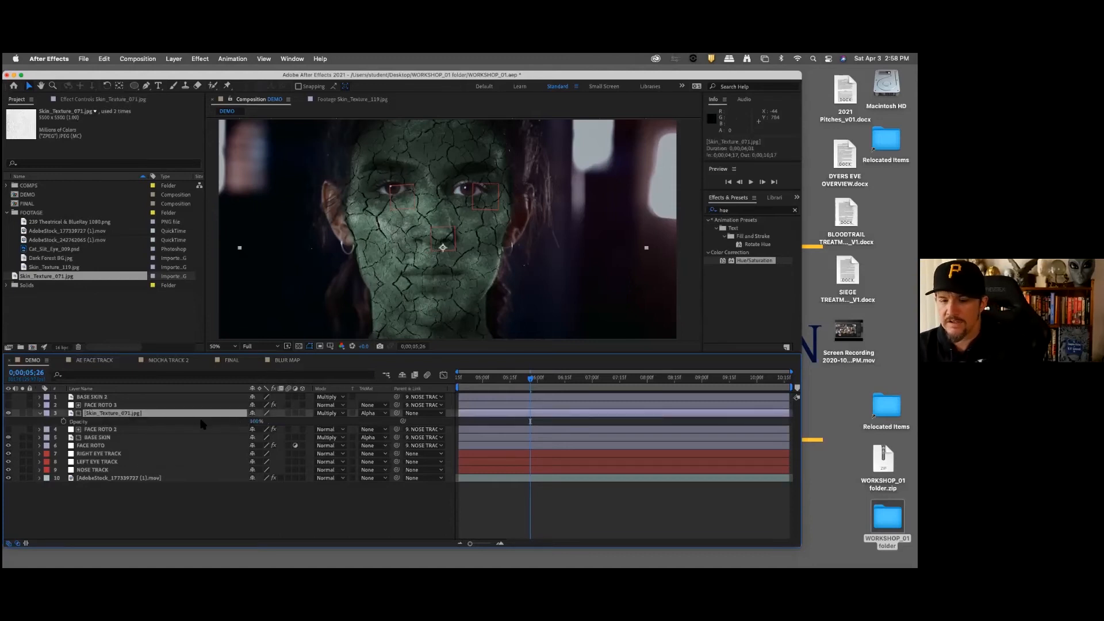
click(259, 423)
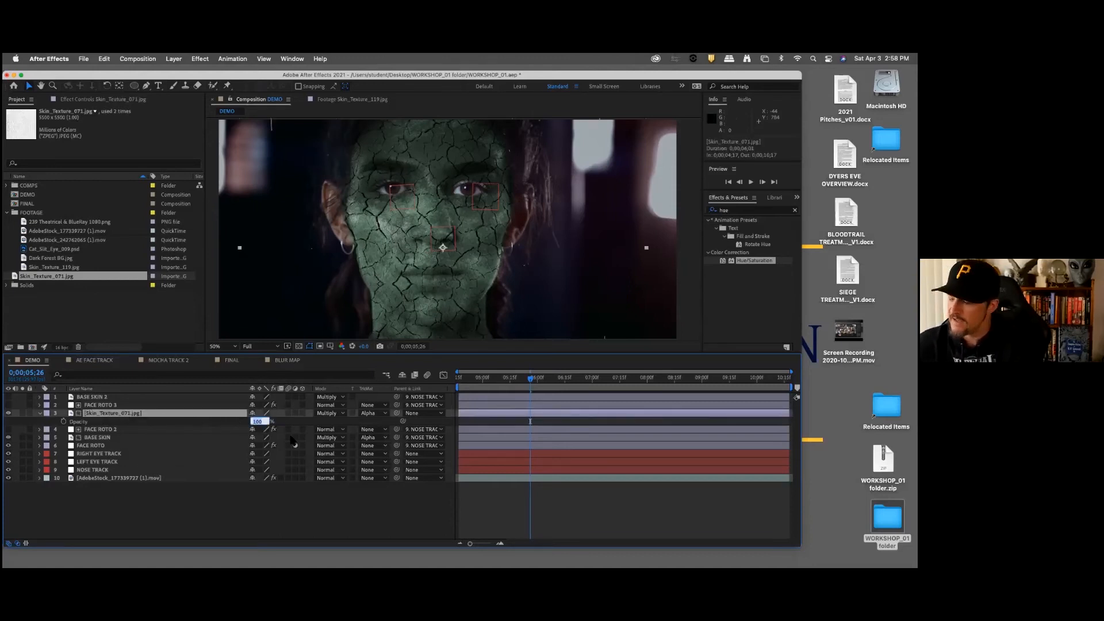
key(Return)
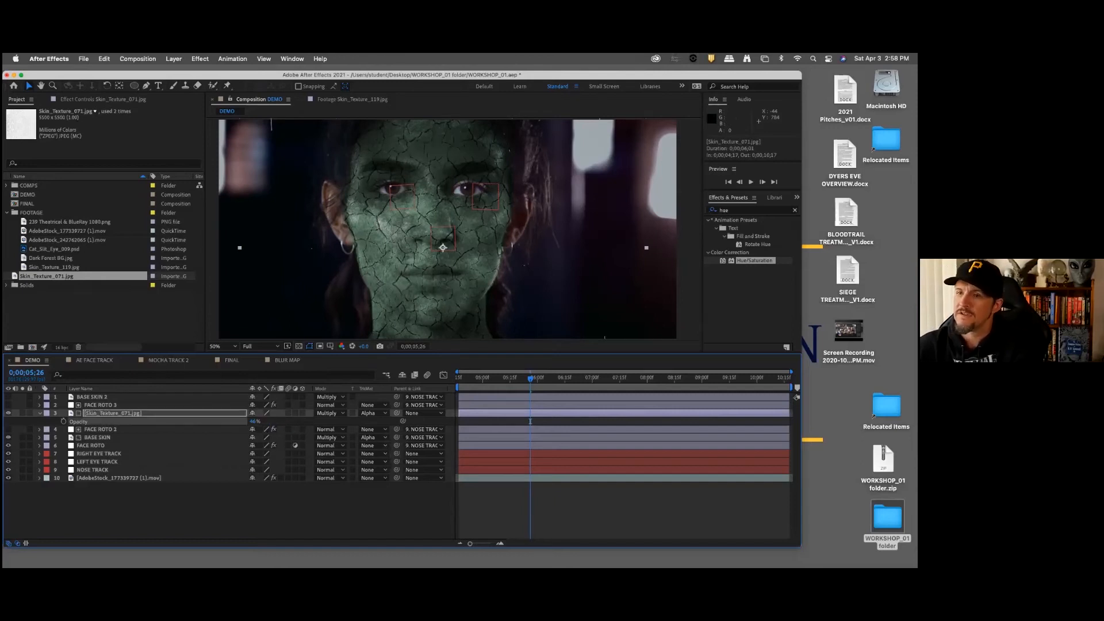
click(255, 422)
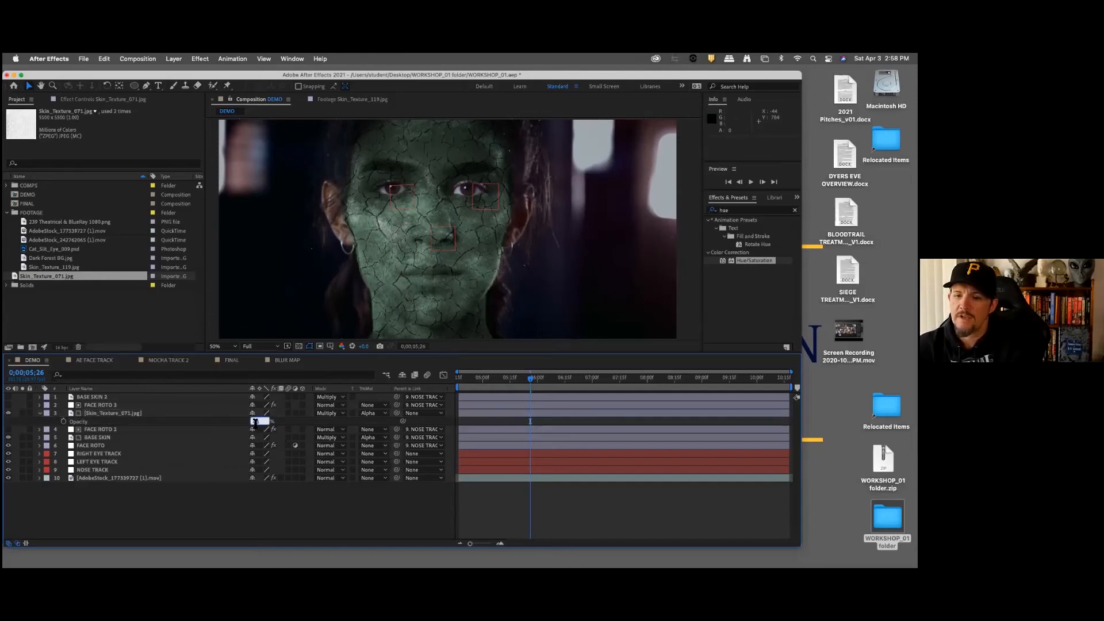
key(Return)
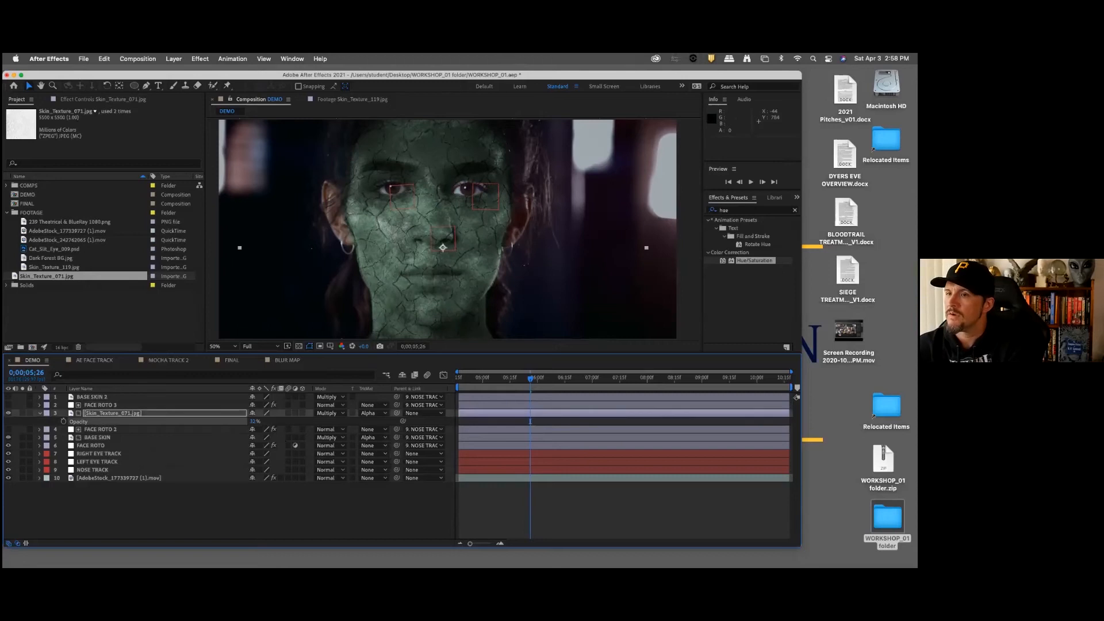
click(297, 501)
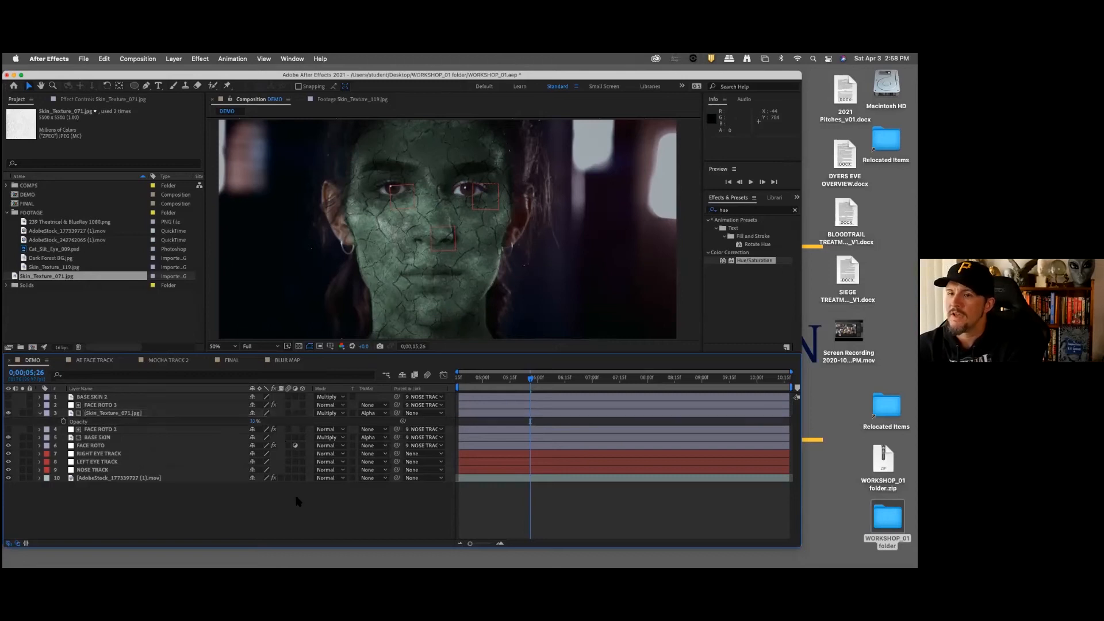
Step: Try the Overlay blending mode on the BASE SKIN layer
click(115, 437)
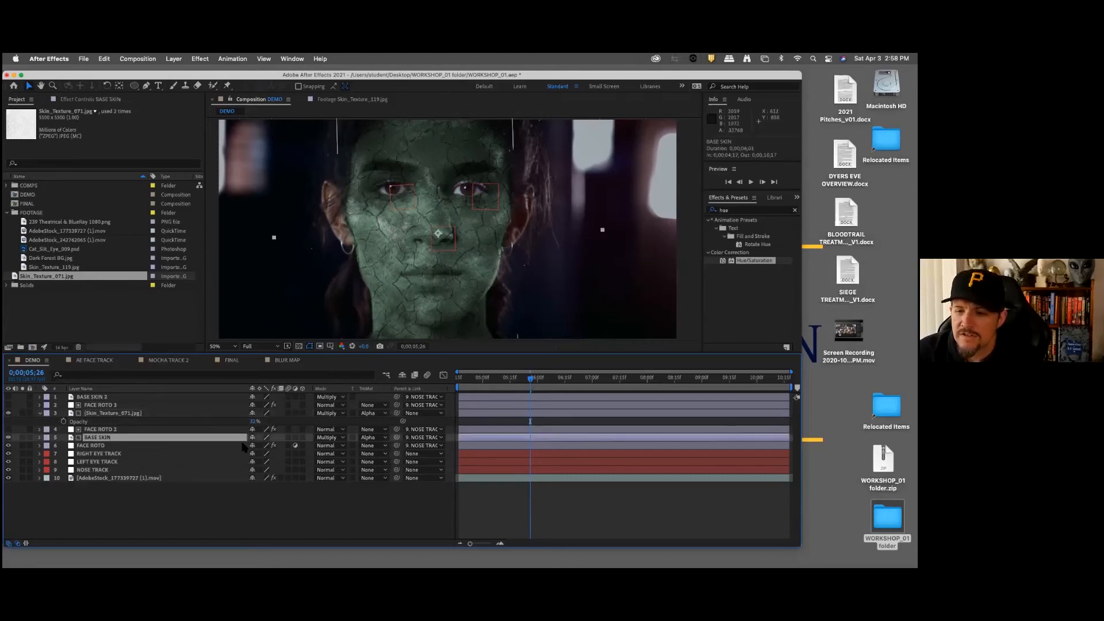
click(341, 438)
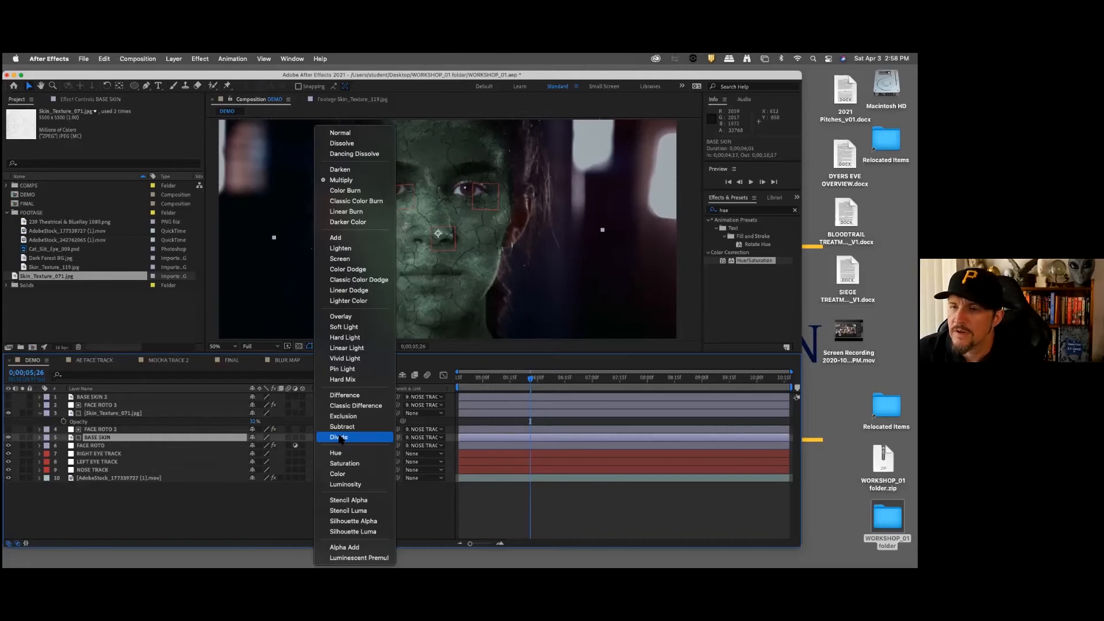
click(340, 316)
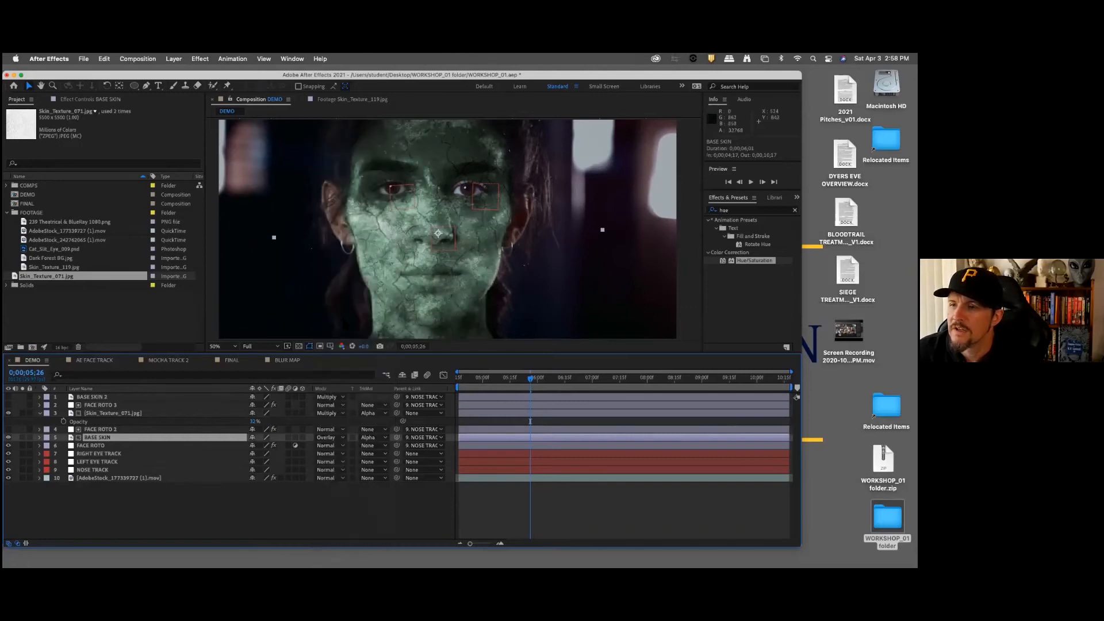
click(257, 497)
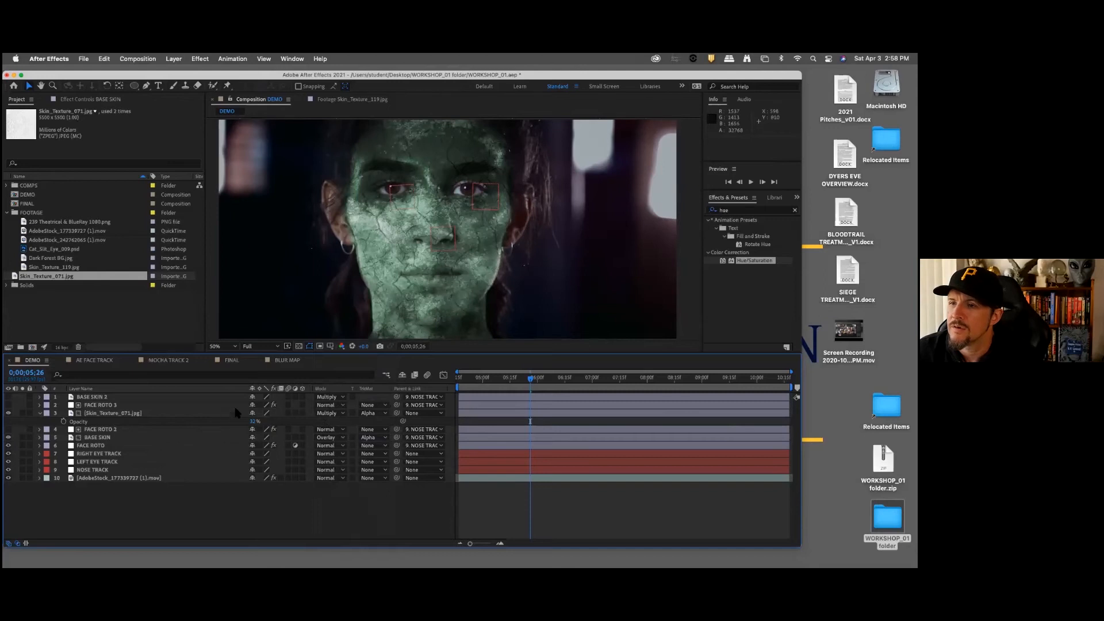
Step: Set the Skin_Texture_071.jpg layer's opacity to 40%
click(117, 413)
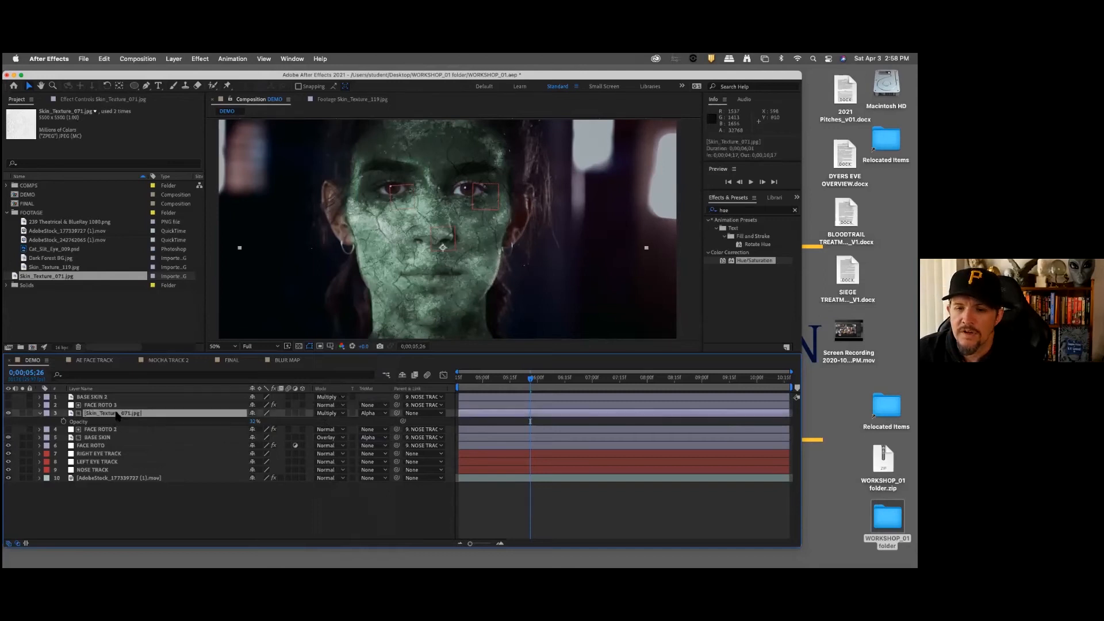
click(256, 422)
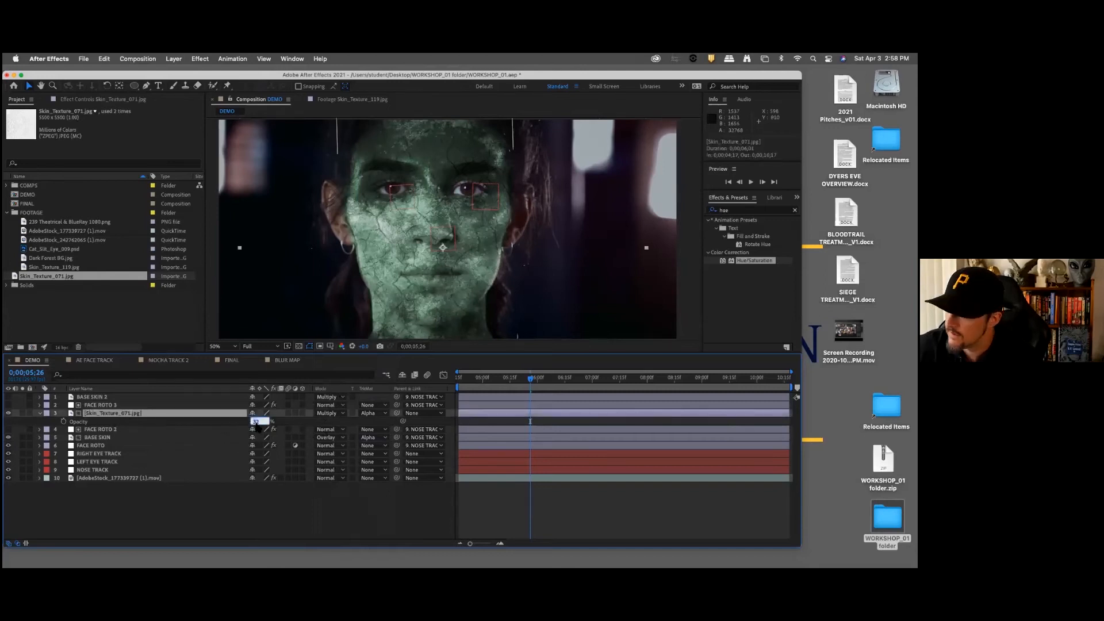
key(Return)
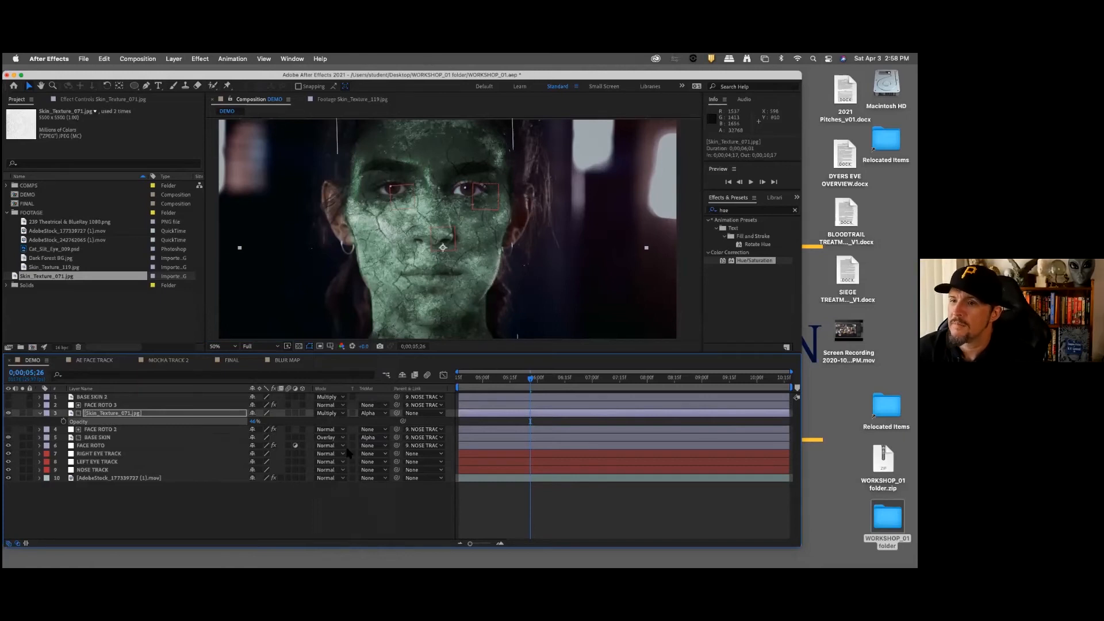
click(364, 516)
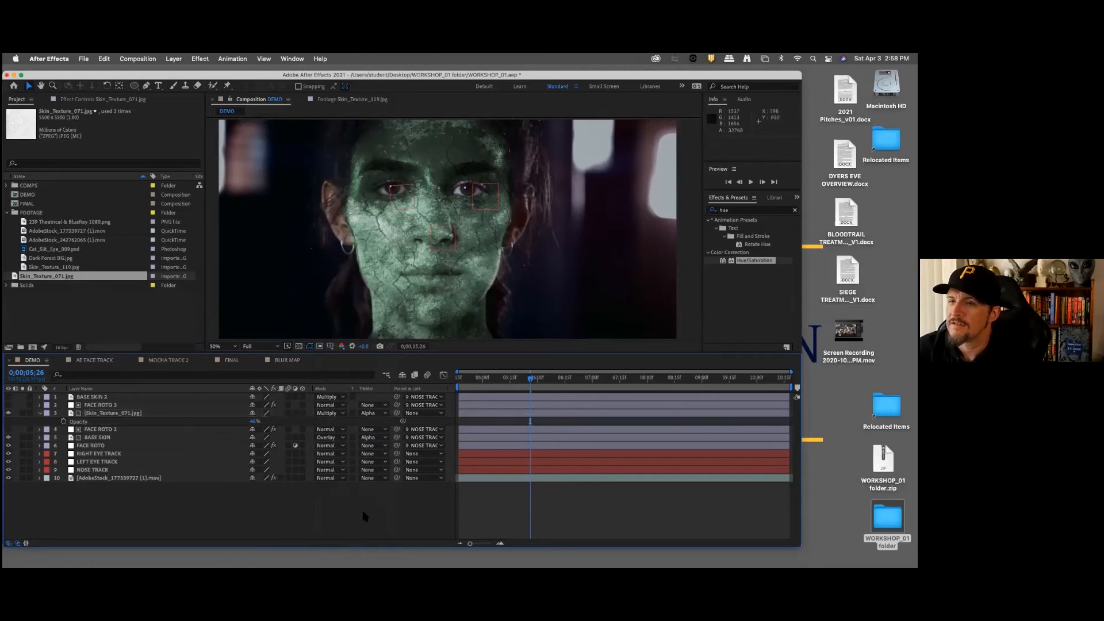
Step: Lower the BASE SKIN layer's opacity to about 30%
click(114, 438)
key(t)
click(256, 446)
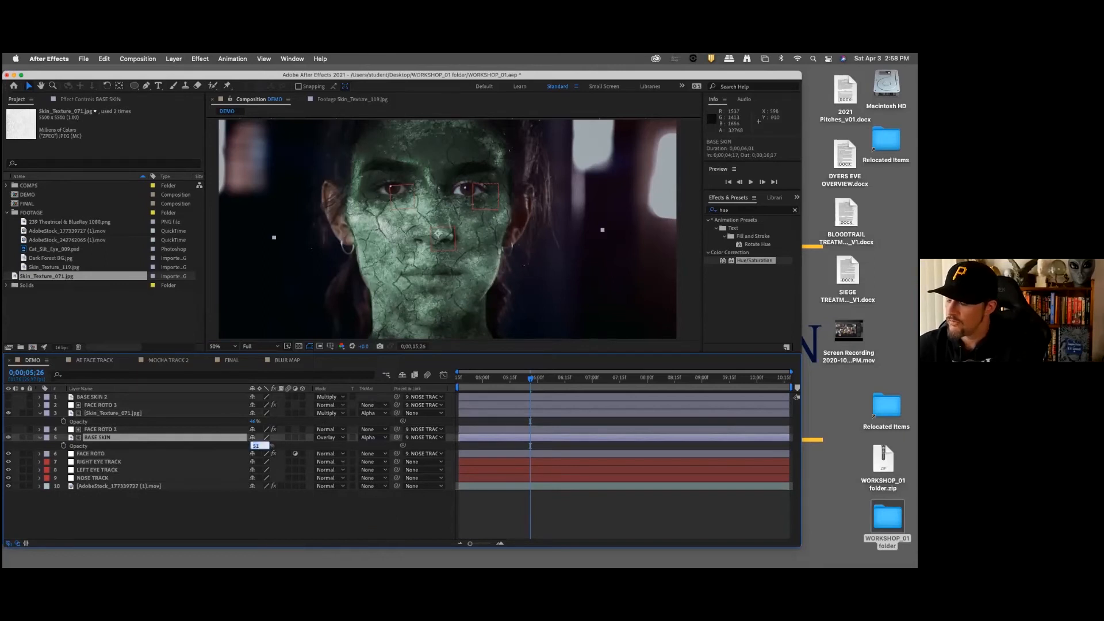
key(Return)
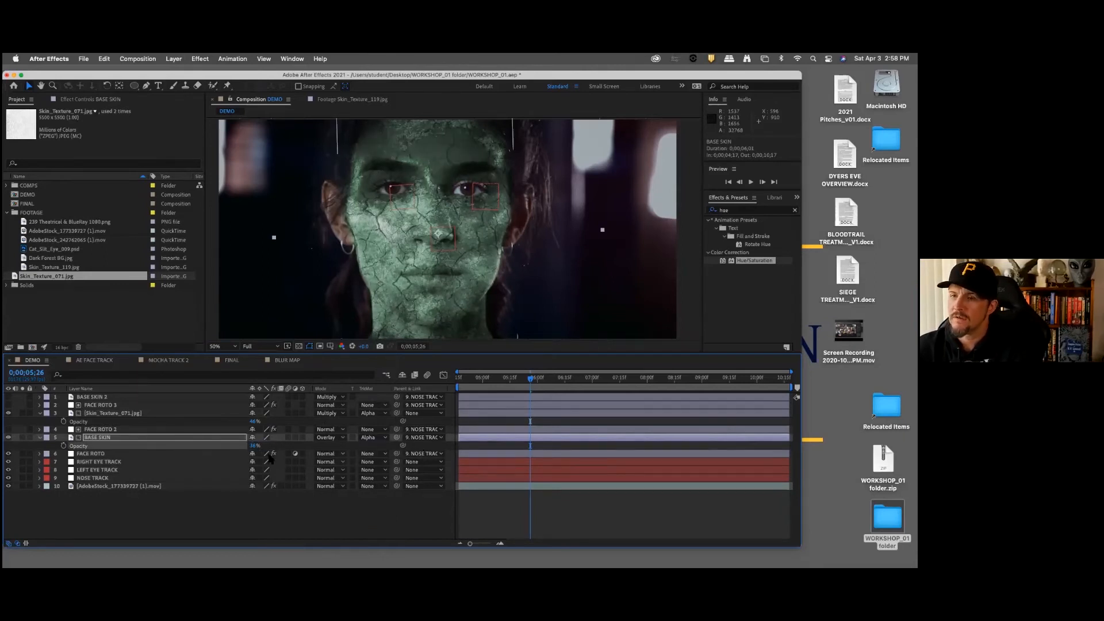
Step: Compare the Multiply and Overlay blending modes on the BASE SKIN layer, and finish with Multiply
click(329, 438)
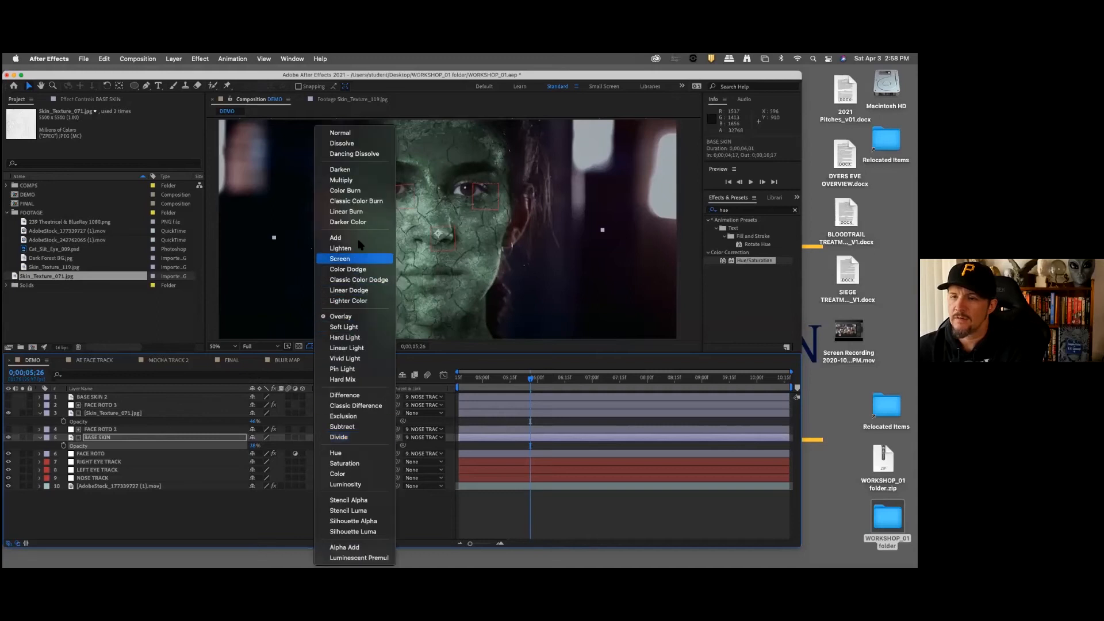
click(355, 180)
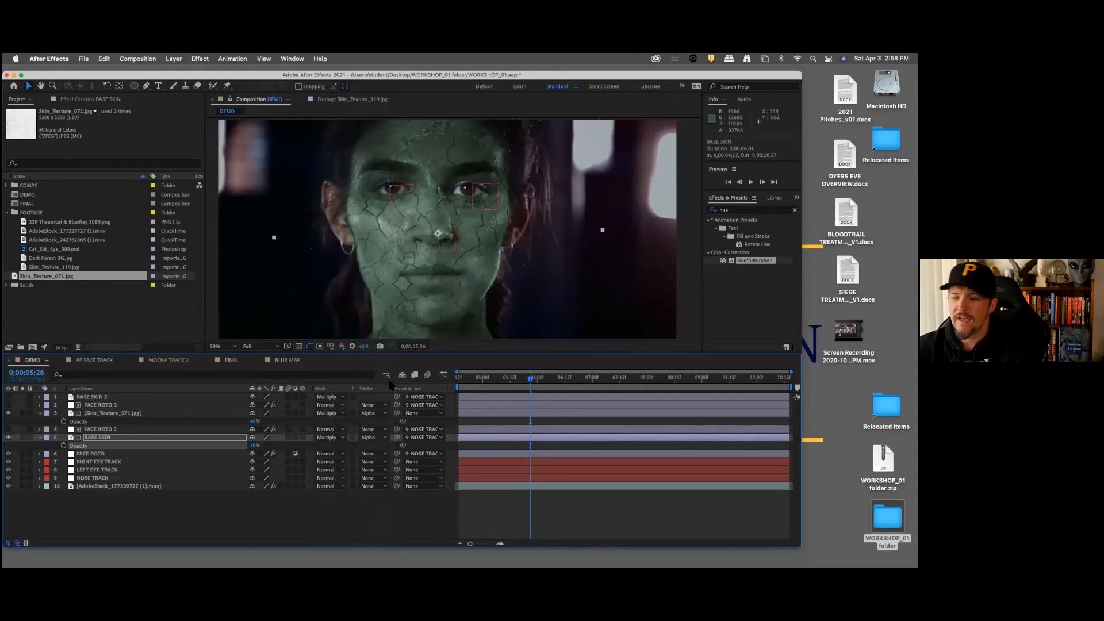
click(338, 441)
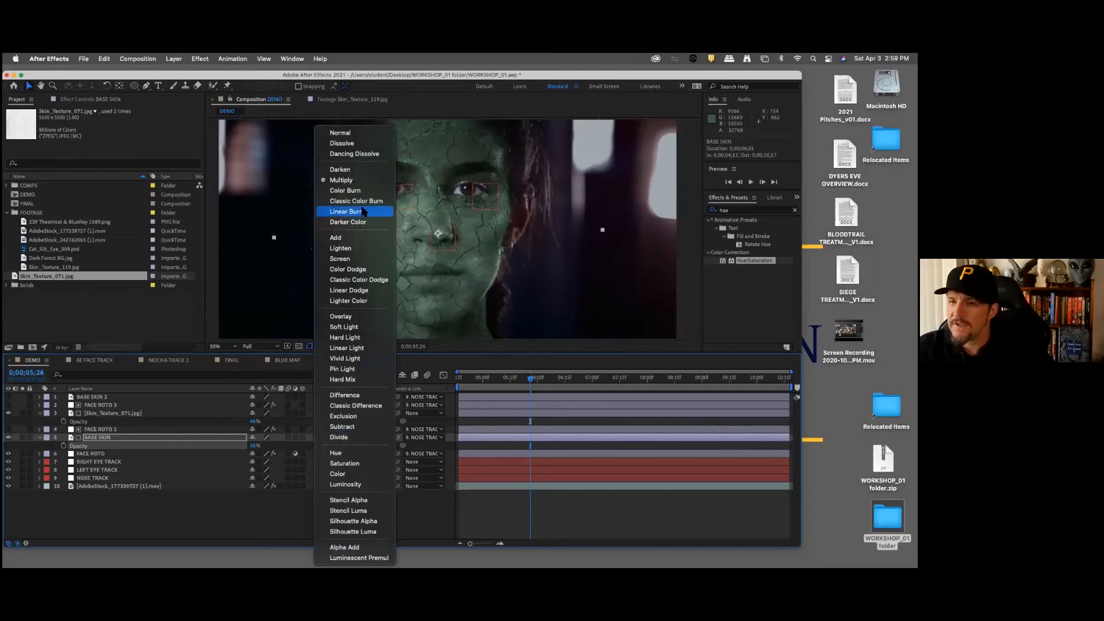
click(356, 317)
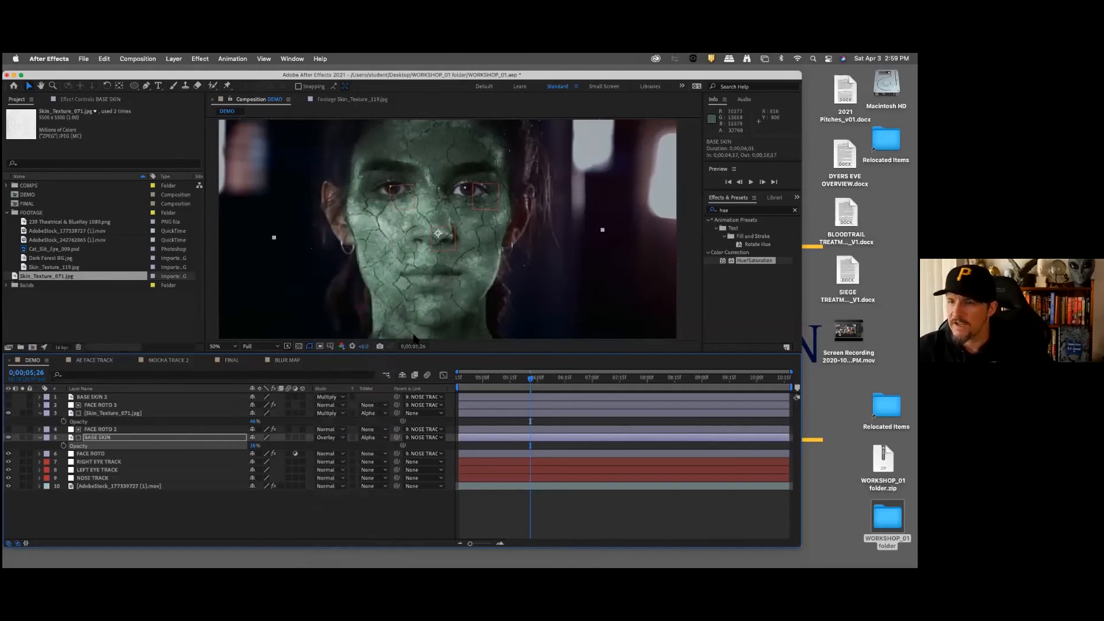
click(329, 438)
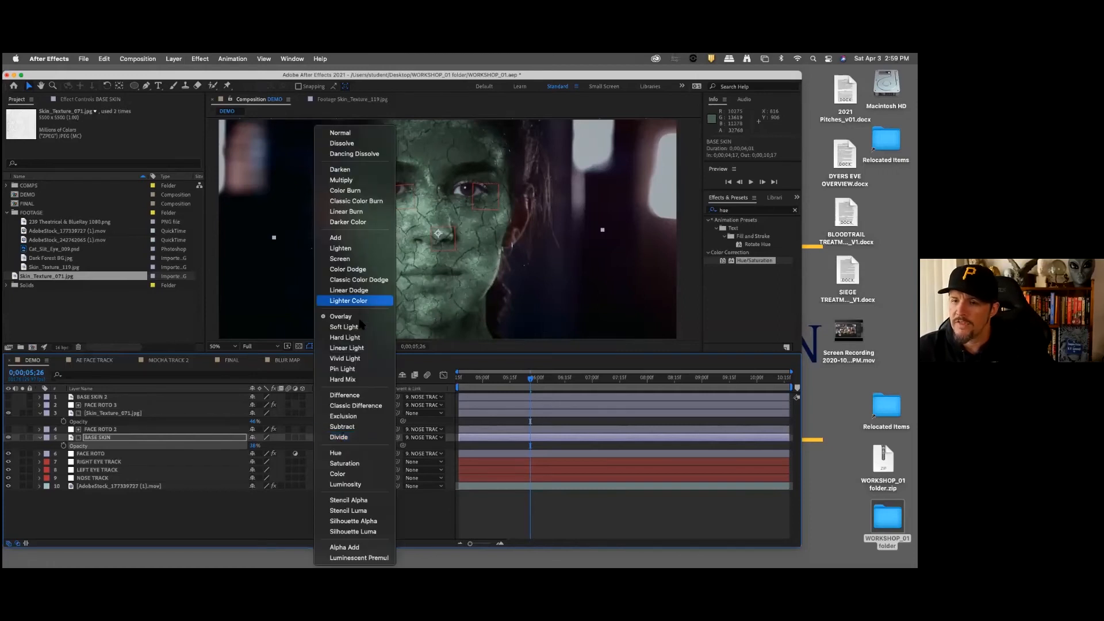
click(345, 180)
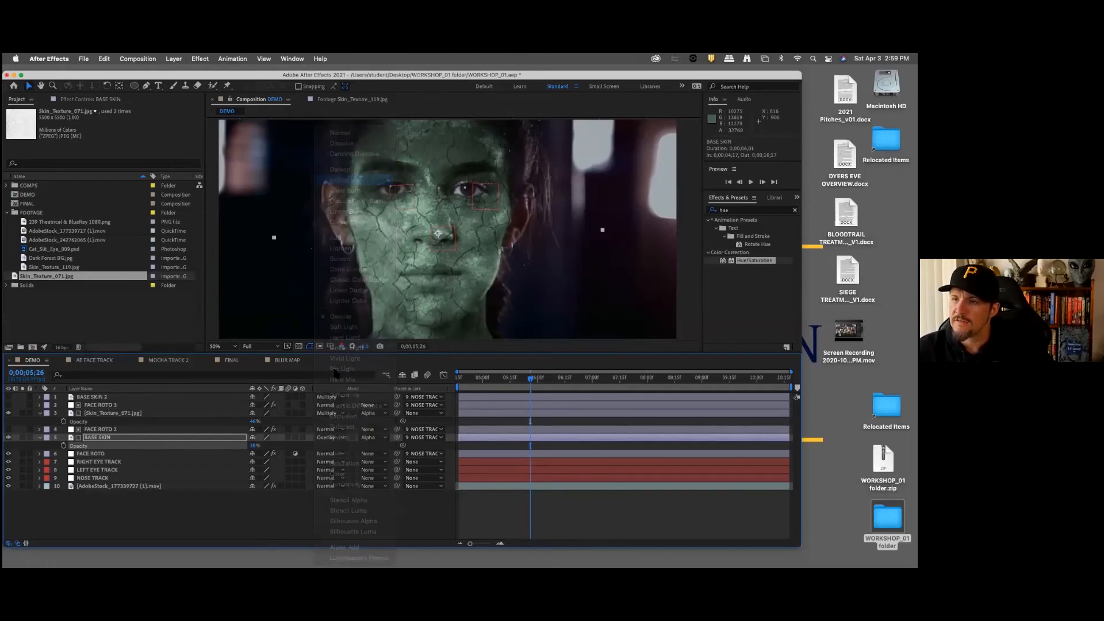
click(345, 492)
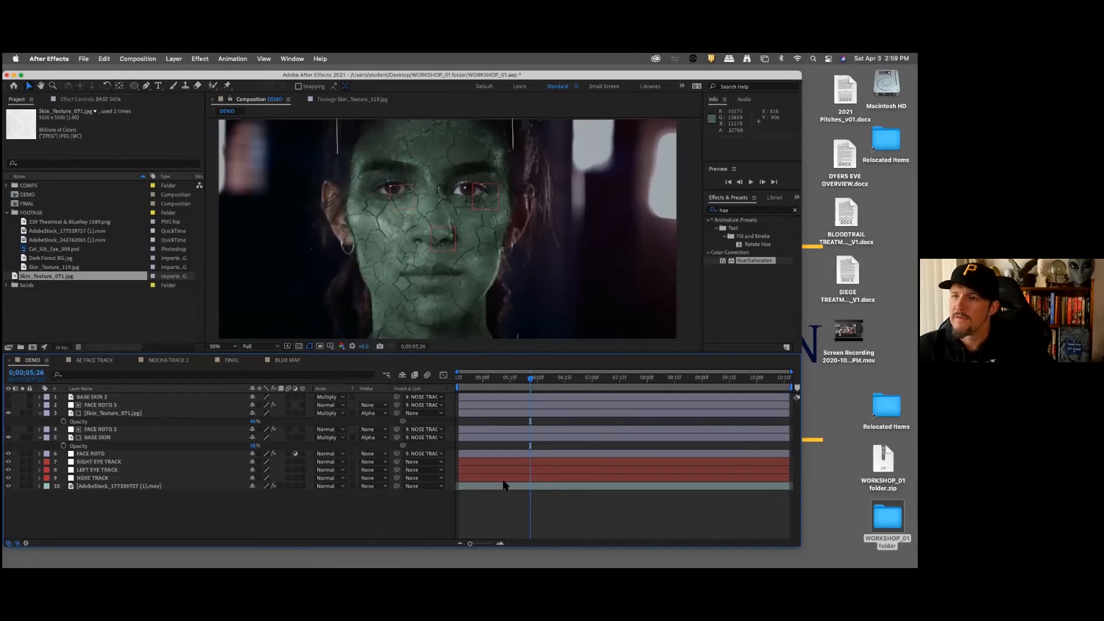
Step: Preview the DEMO composition from its start at 0;00;04;17 to check how the crack texture follows the face
drag(495, 379, 458, 384)
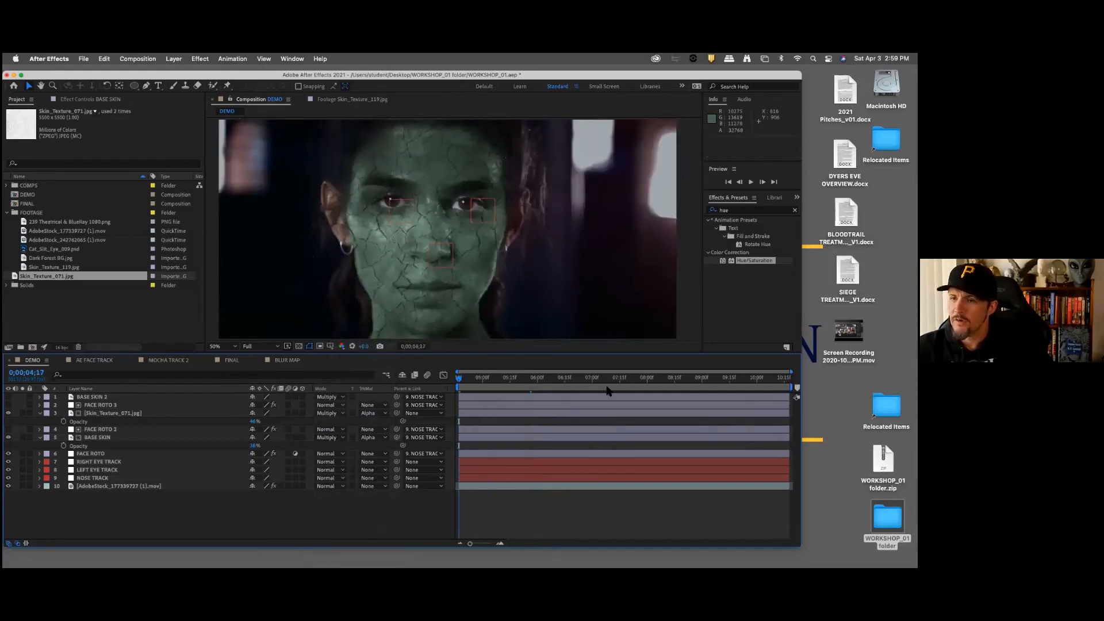
key(space)
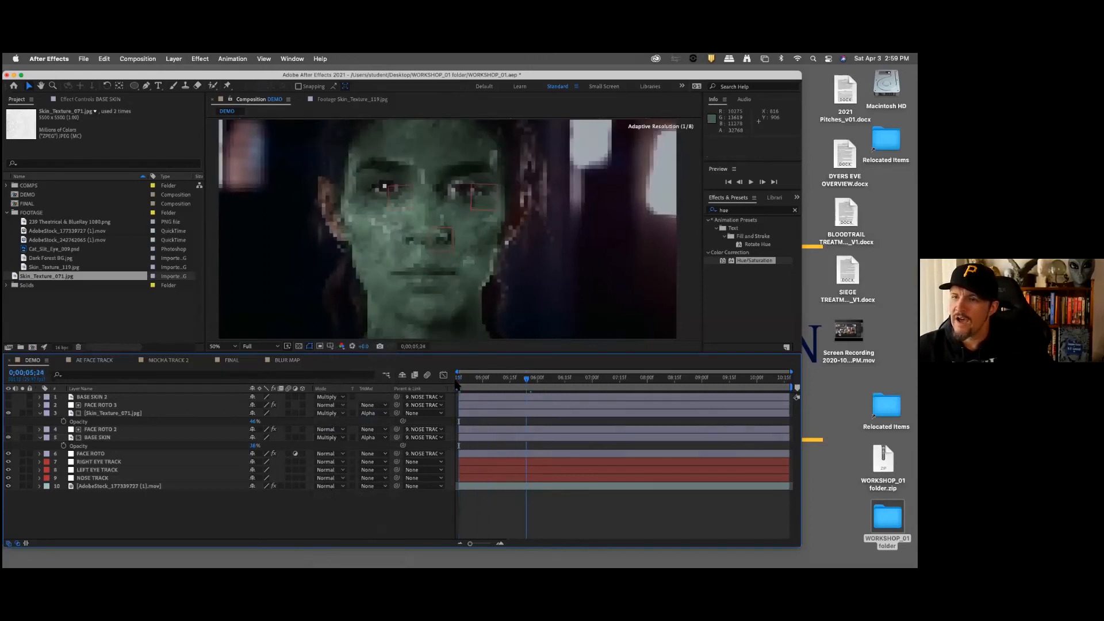
key(space)
key(space)
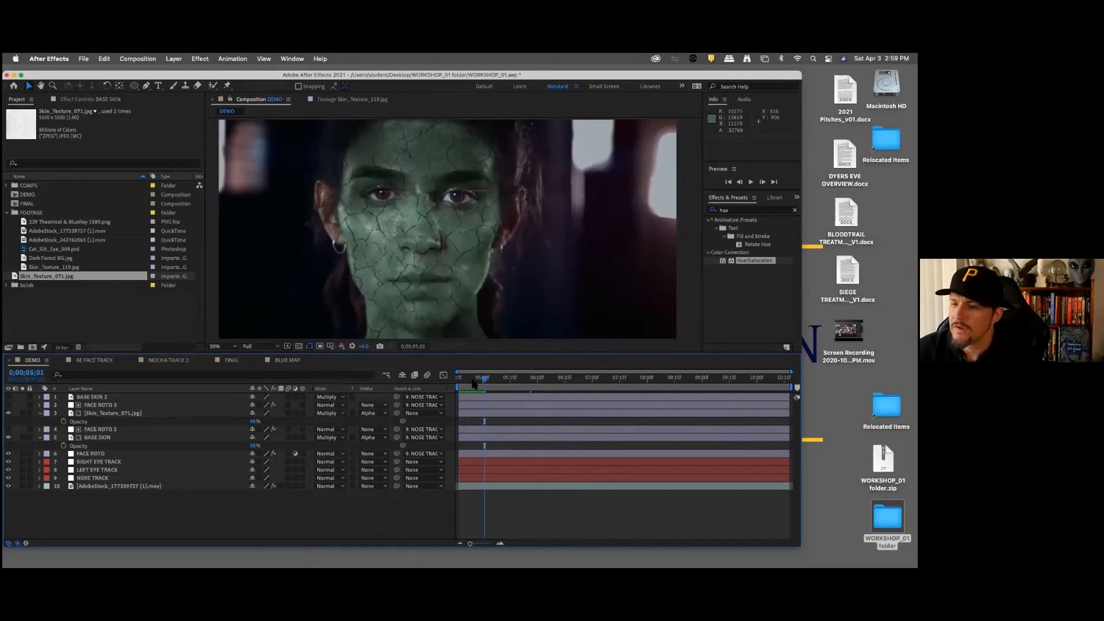
key(space)
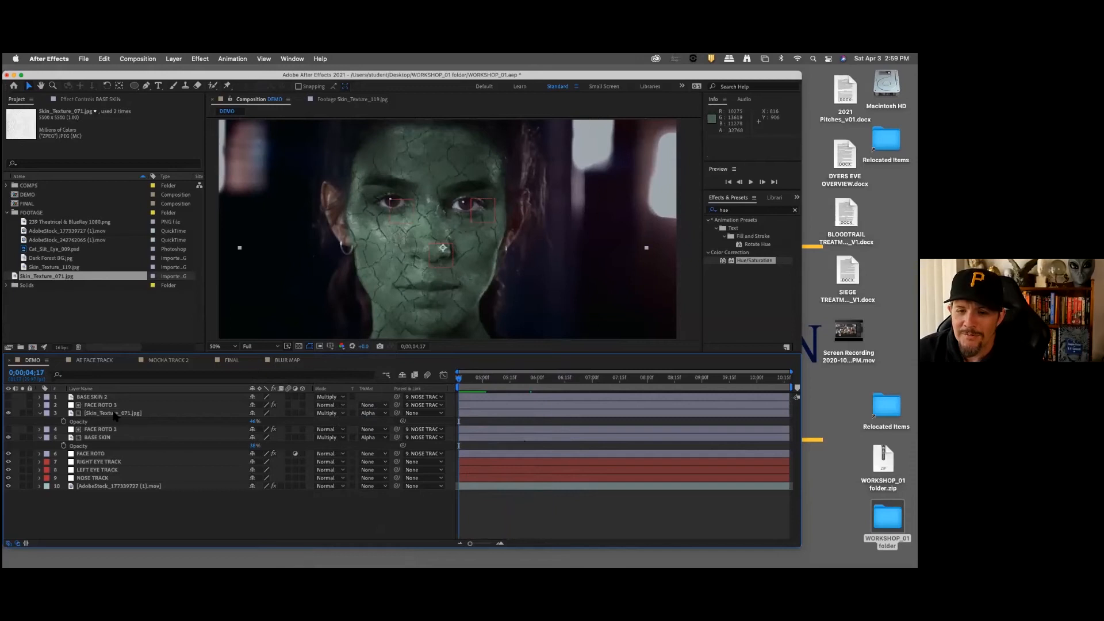
Step: Parent the Skin_Texture_071.jpg layer to NOSE TRACK and preview the composition
click(114, 413)
drag(397, 414, 108, 478)
key(space)
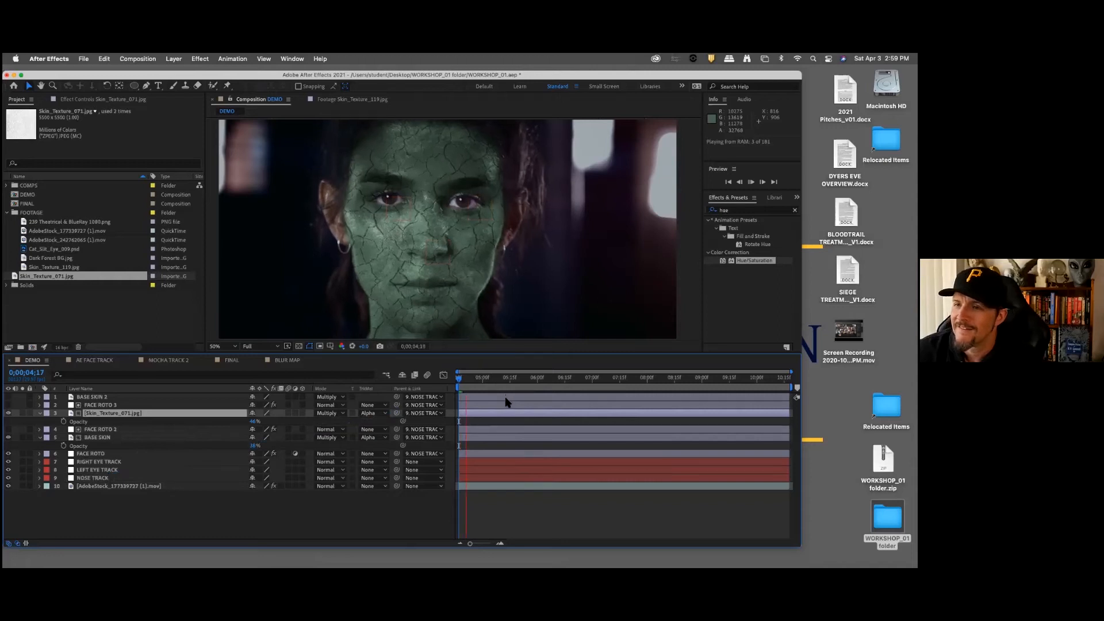
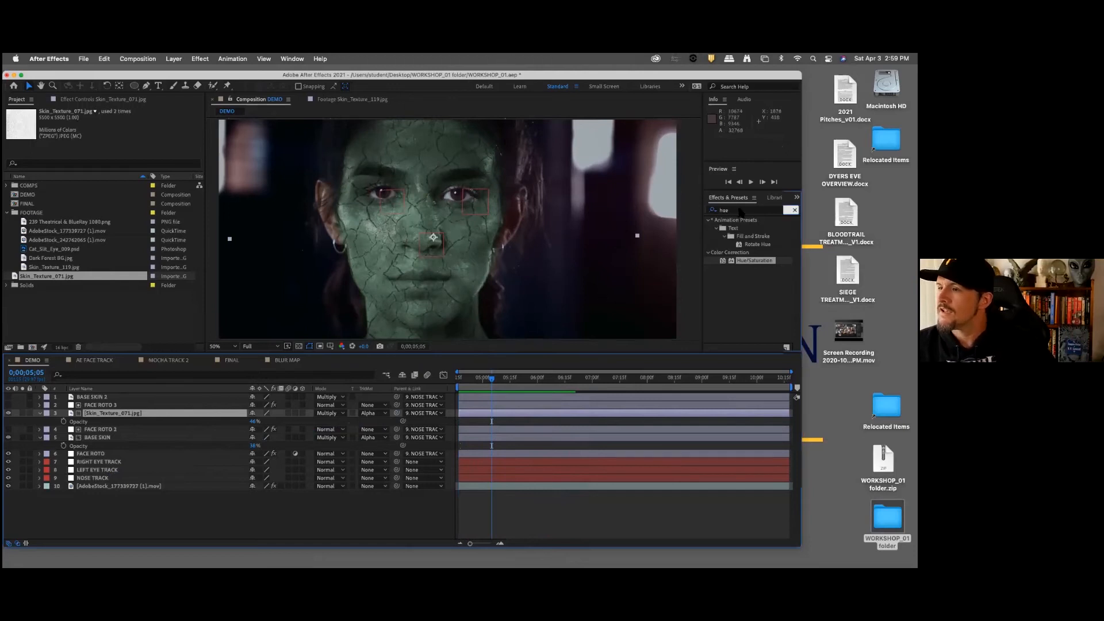
Step: Apply the Optics Compensation effect to the BASE SKIN layer and place its View Center on the nose
click(709, 212)
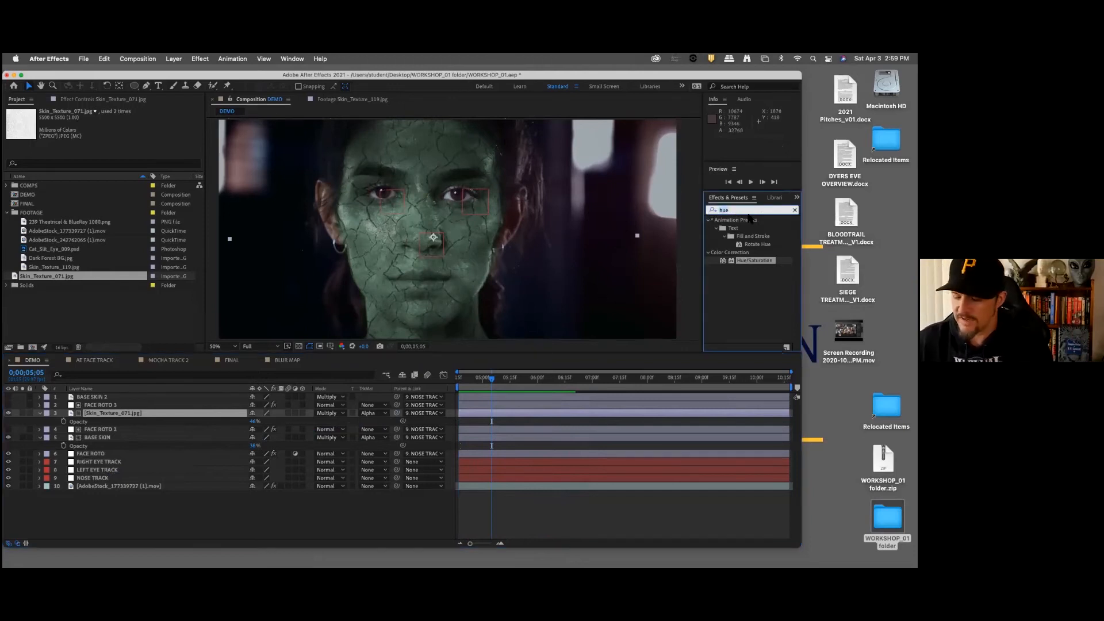
text(optics)
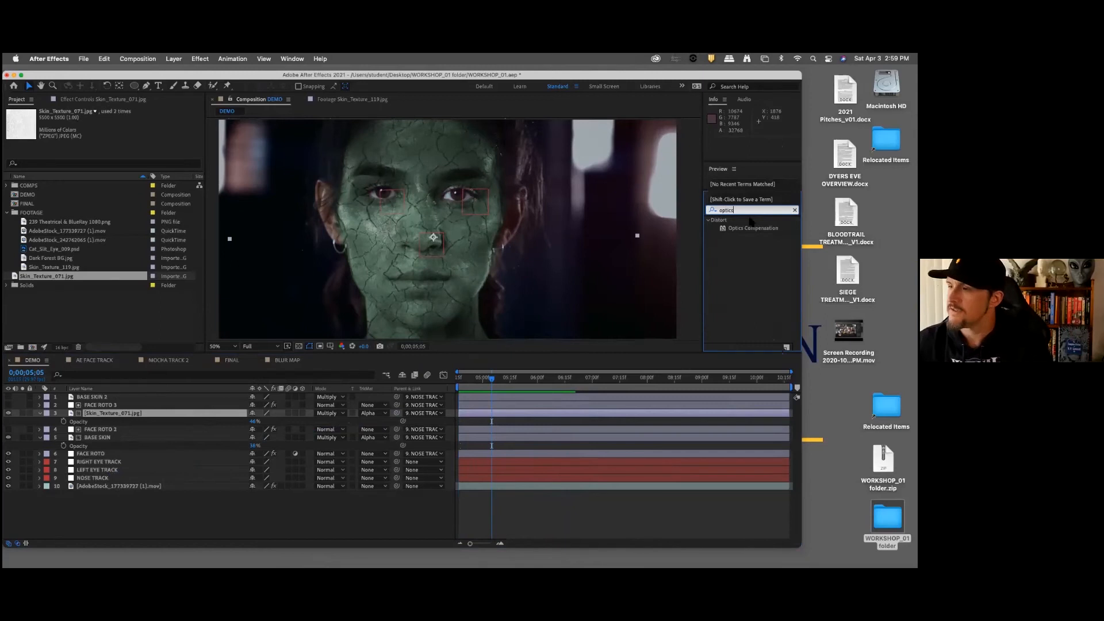
click(752, 228)
drag(740, 233, 174, 440)
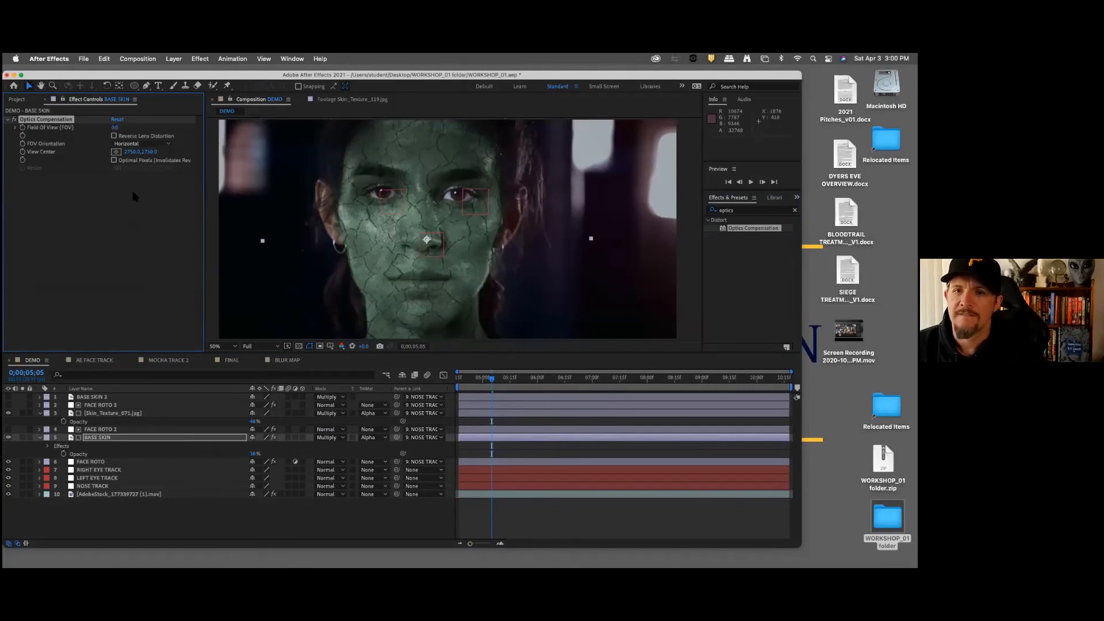
click(116, 152)
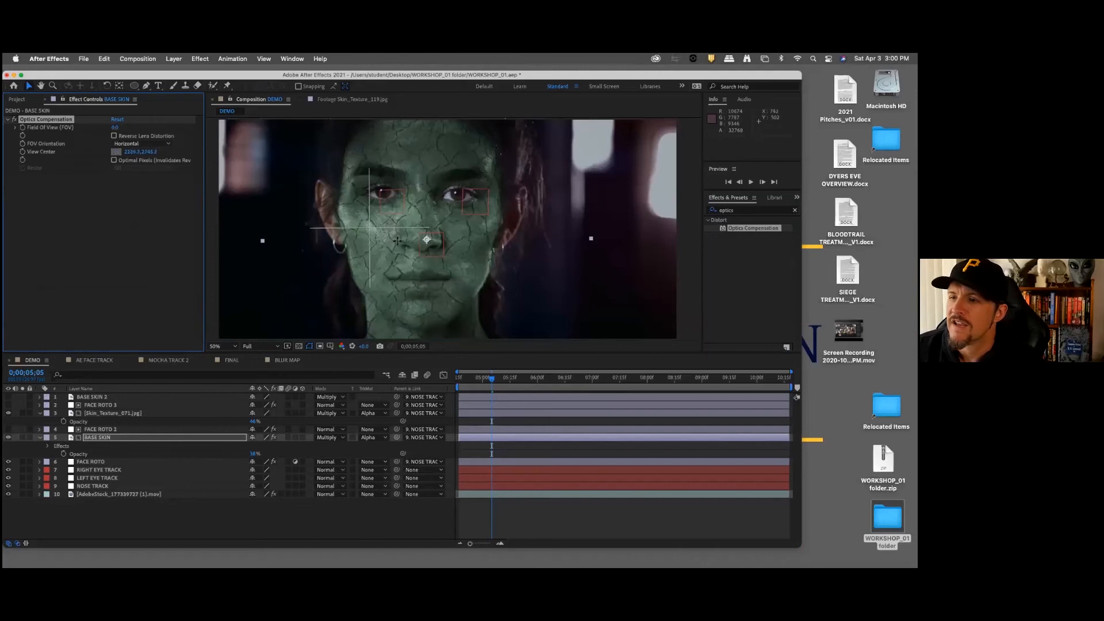
click(422, 241)
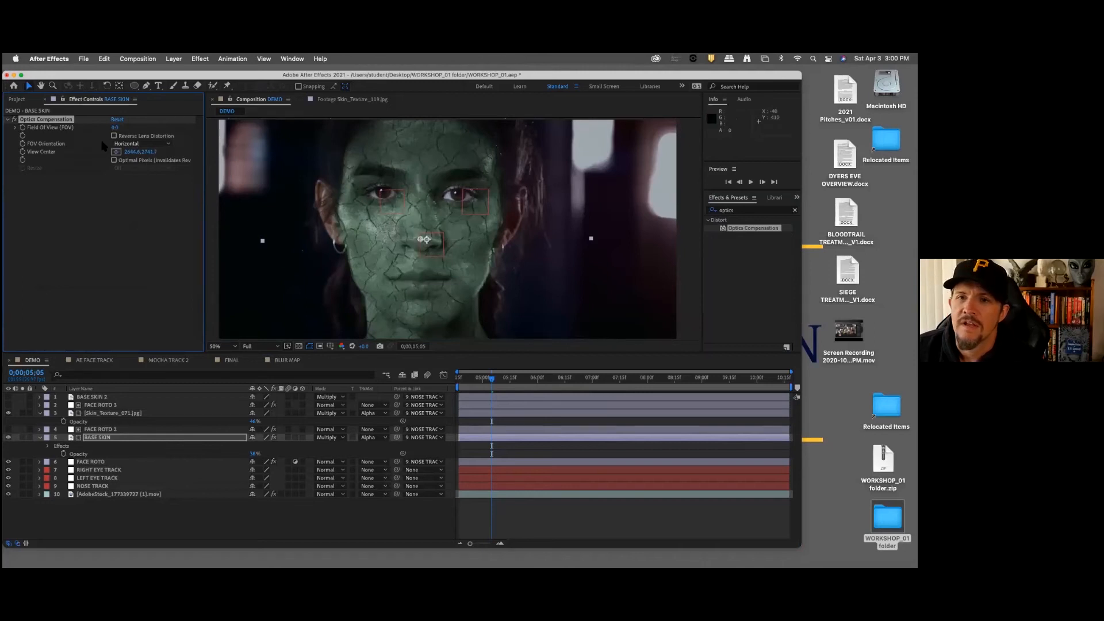
Step: Set the Field of View of BASE SKIN's Optics Compensation effect to 36
drag(120, 128, 123, 128)
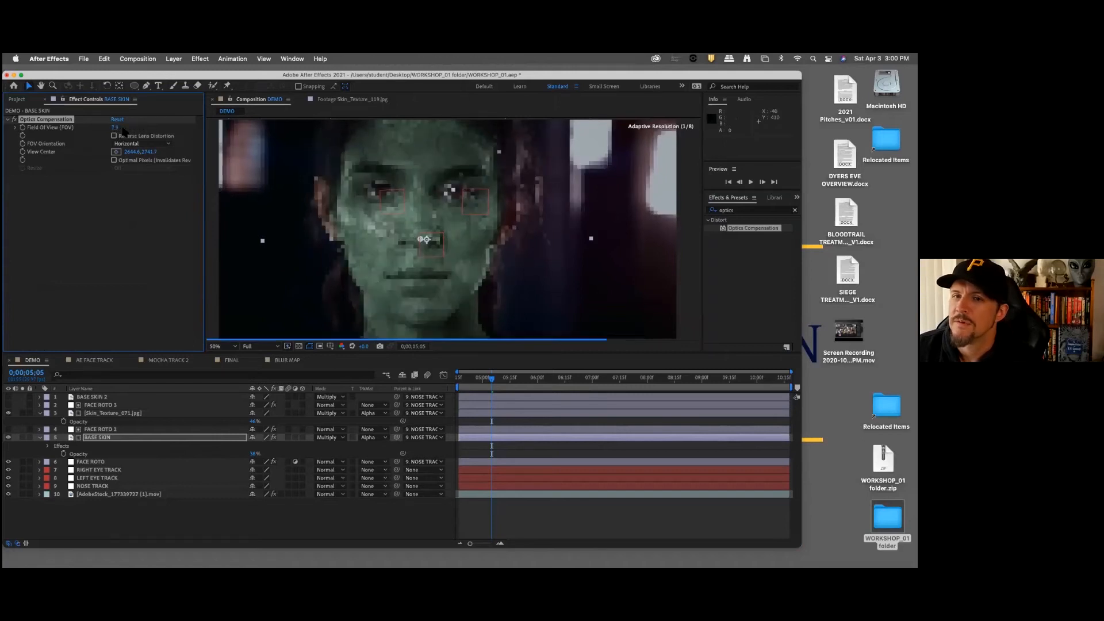
click(120, 128)
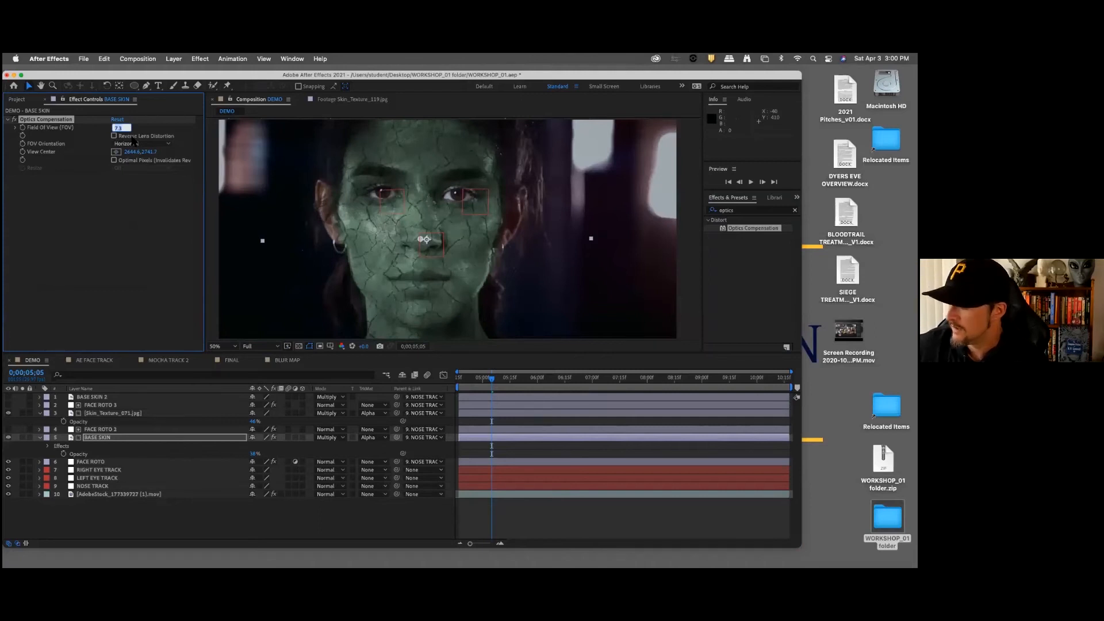
text(25)
key(Return)
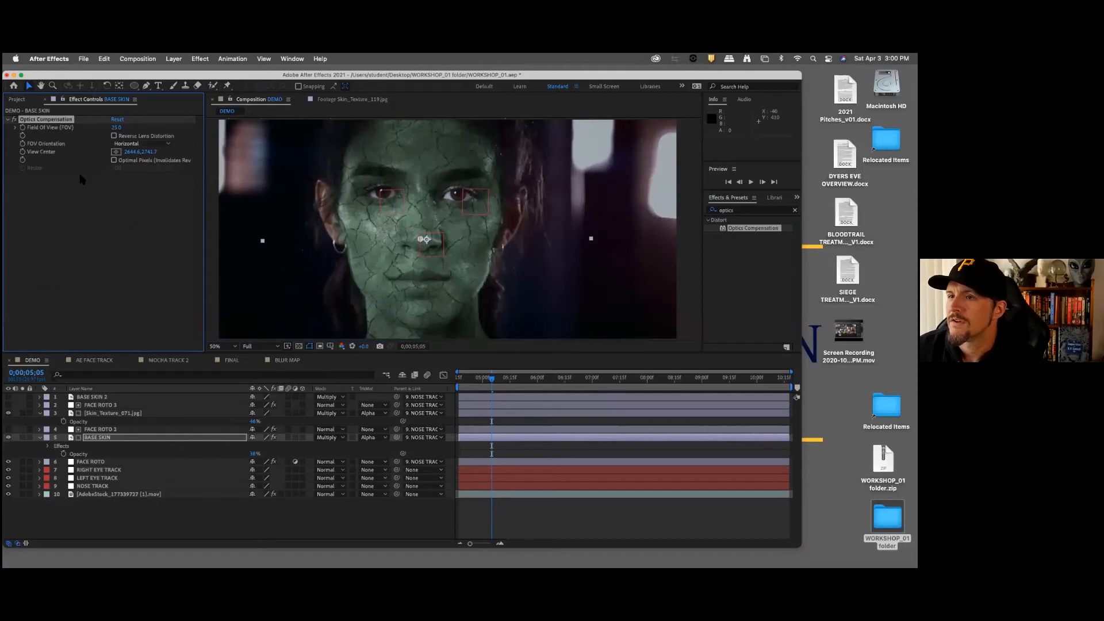
click(118, 127)
text(36)
key(Return)
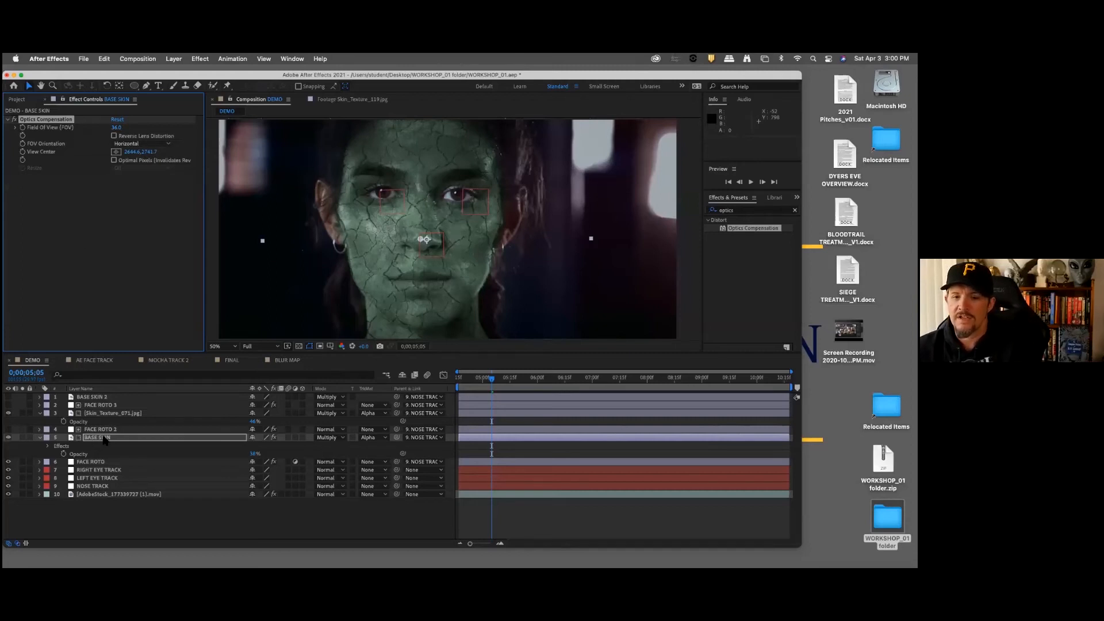
Step: Rename the Skin_Texture_071.jpg layer as SCALES
click(123, 415)
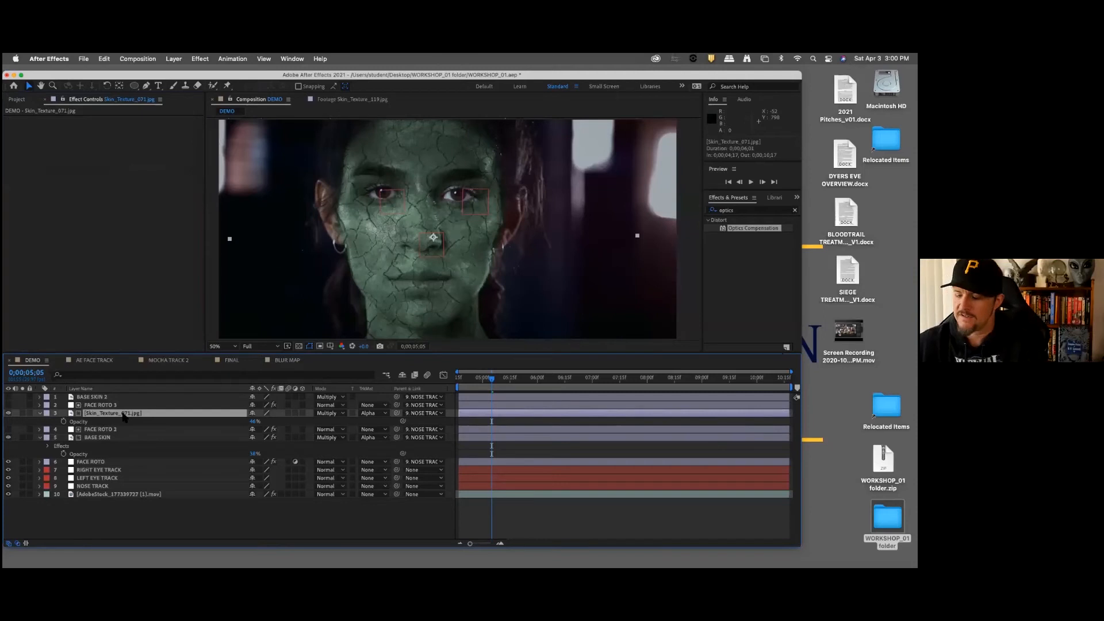
key(Return)
text(scALE)
key(Return)
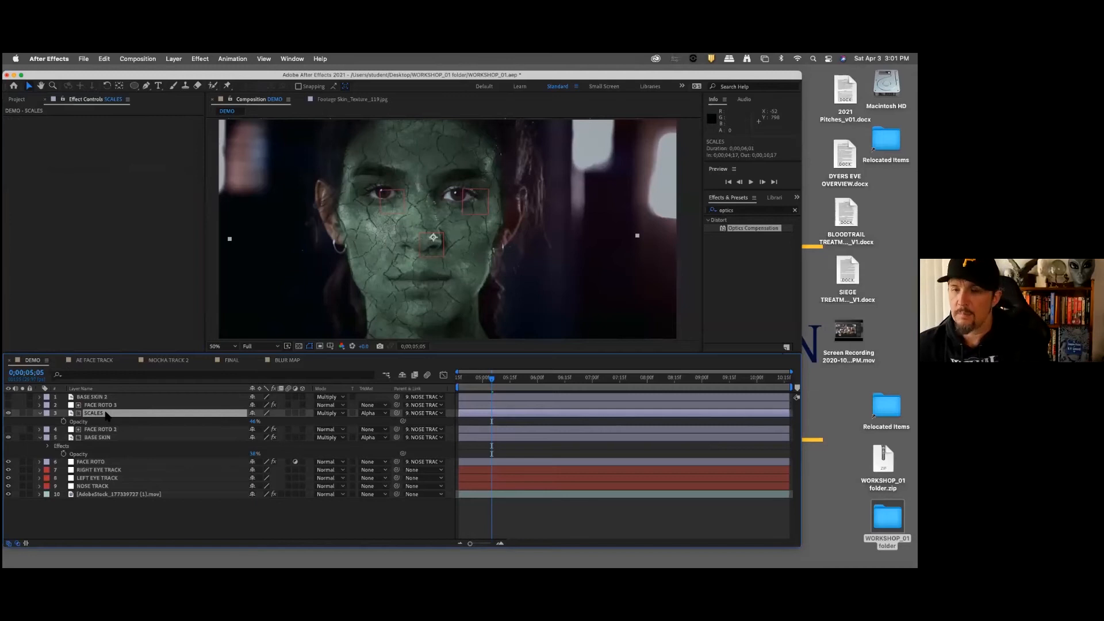
Step: Copy the Optics Compensation effect from BASE SKIN onto the SCALES layer and delete the BASE SKIN 2 layer
drag(106, 415, 106, 415)
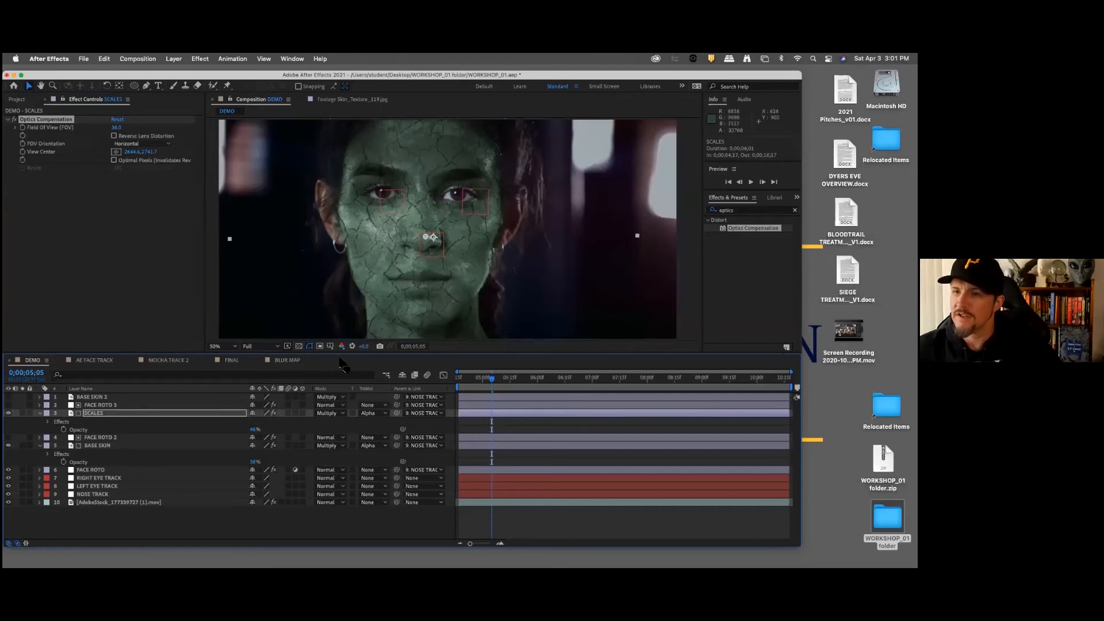
click(108, 398)
key(Delete)
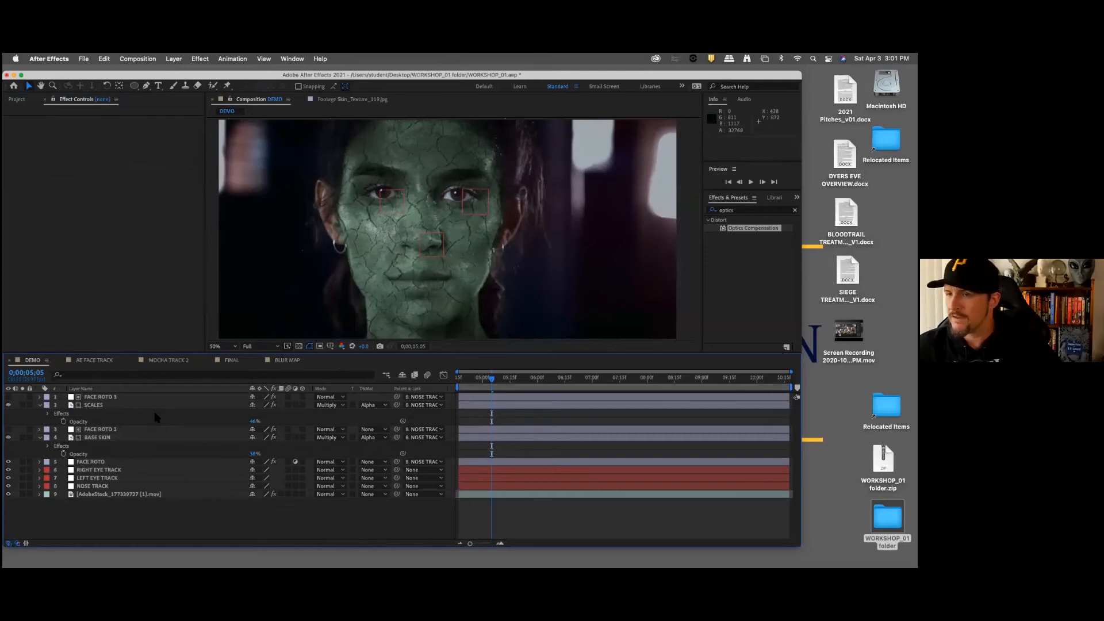
Step: Lower the SCALES layer's opacity to about 30%
click(120, 405)
click(254, 421)
text(30)
key(Return)
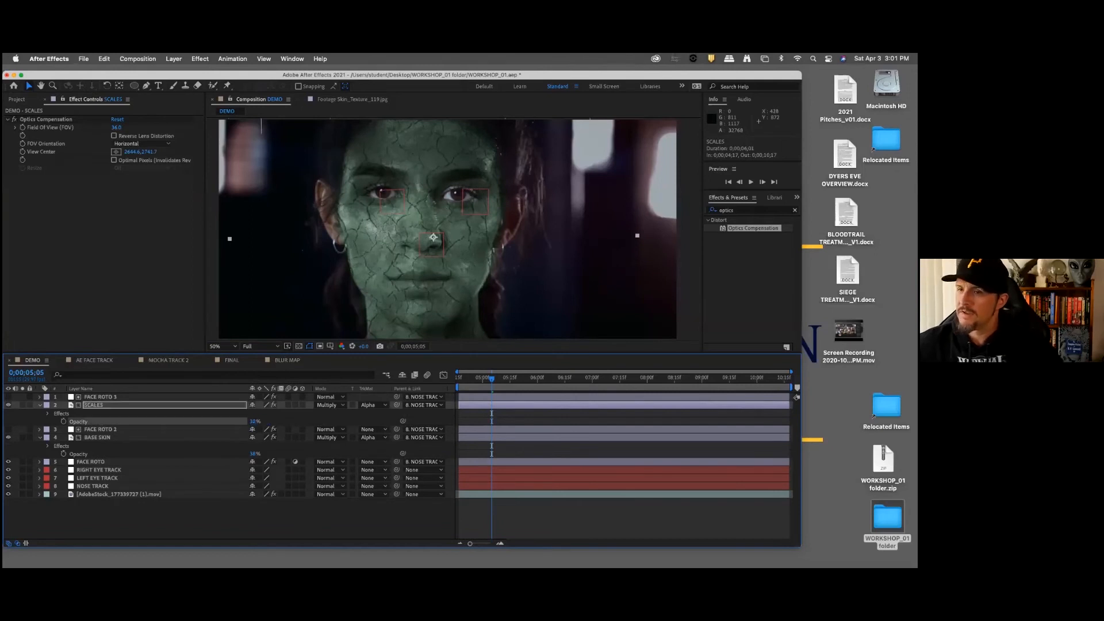
click(364, 522)
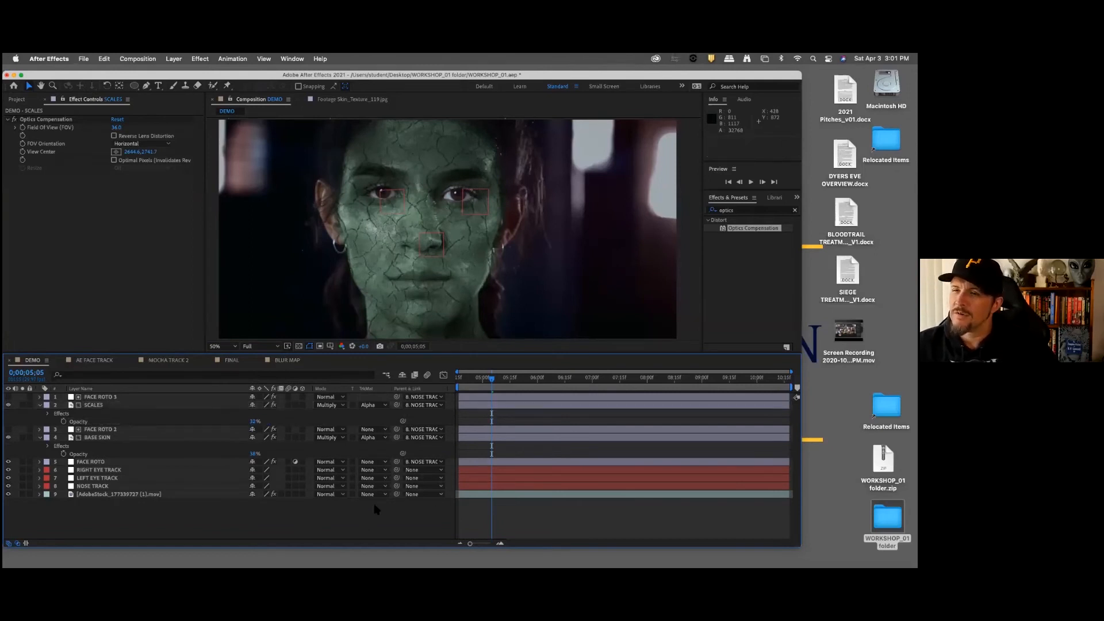
Step: Go to 0;00;04;23 and add Cat_Slit_Eye_009.psd from the footage as the top layer of the DEMO composition
mouse_move(480, 382)
mouse_down()
mouse_move(456, 381)
mouse_move(546, 382)
mouse_move(470, 378)
mouse_up()
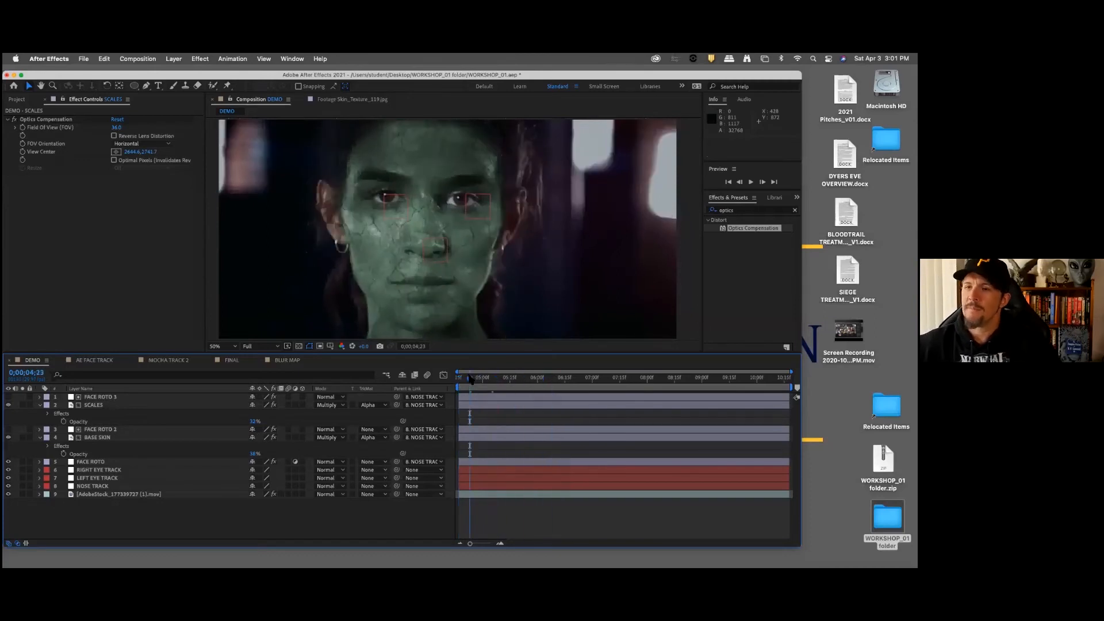
click(22, 100)
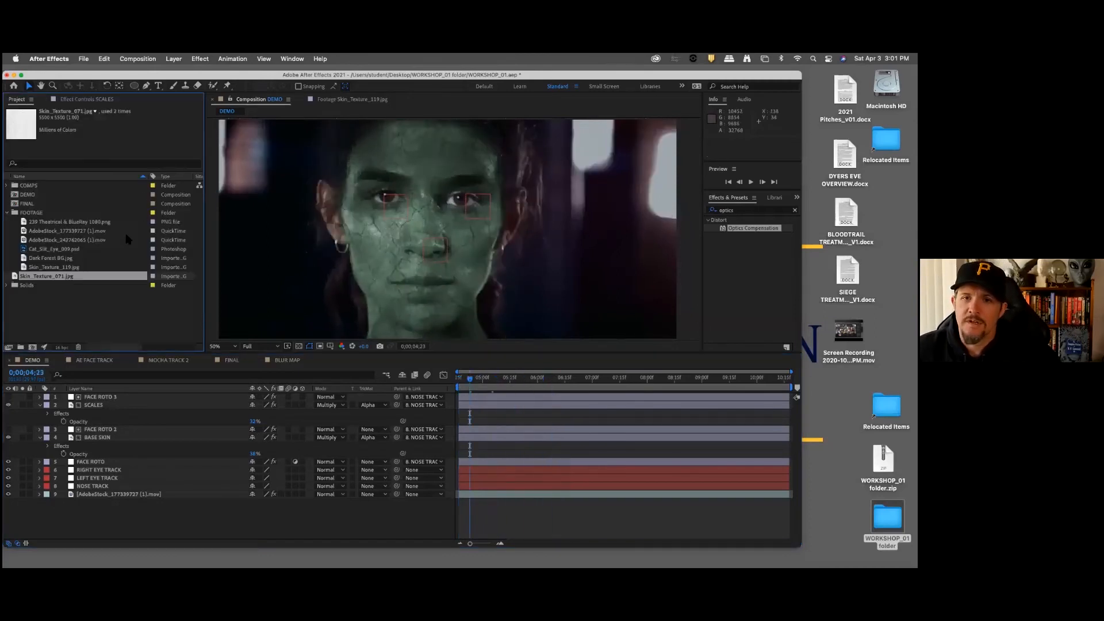
click(47, 250)
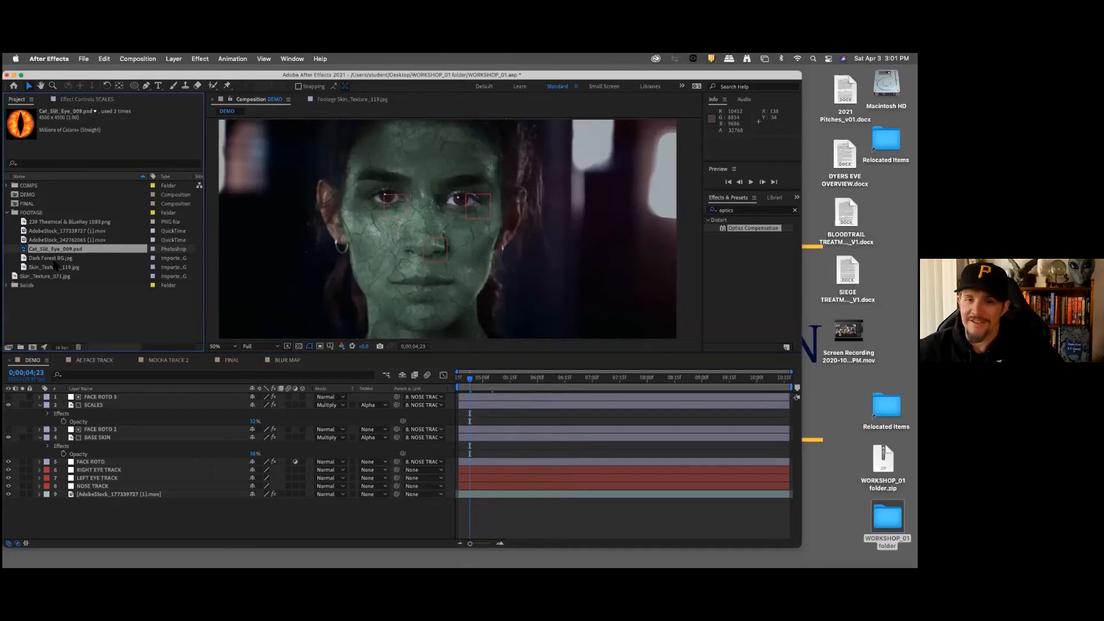
drag(45, 249, 384, 242)
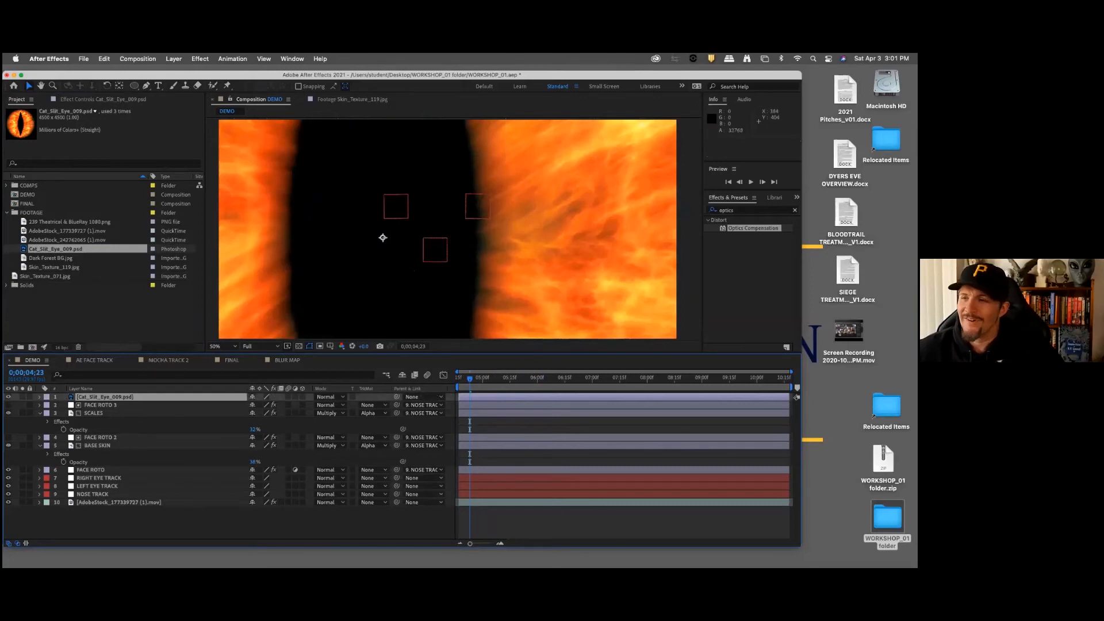
scroll(312, 219, up, 1)
scroll(331, 234, down, 2)
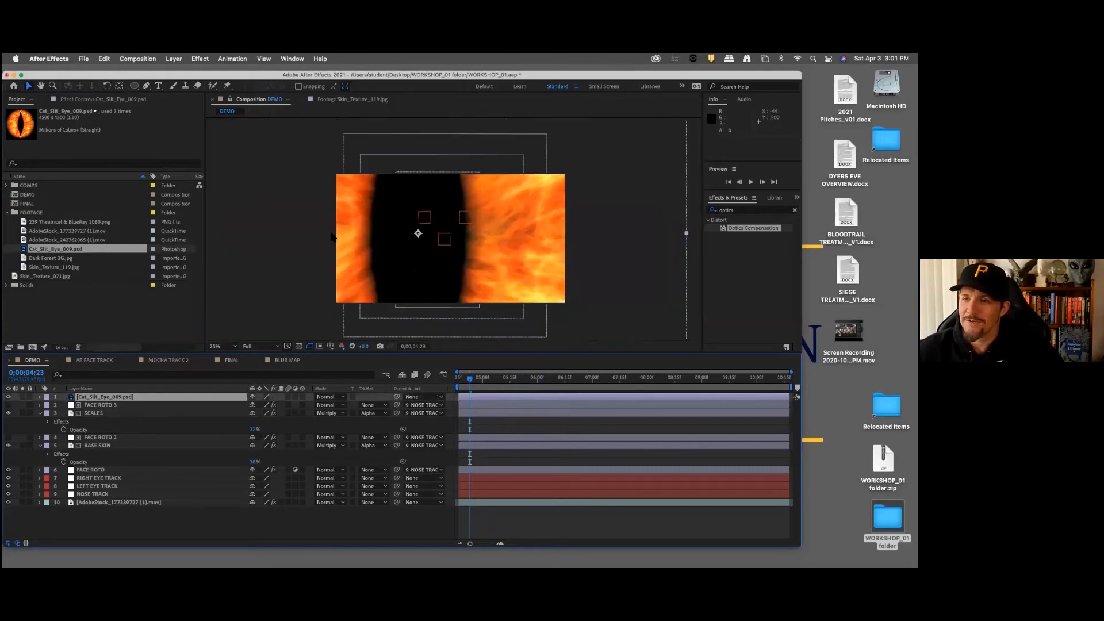
scroll(332, 237, down, 1)
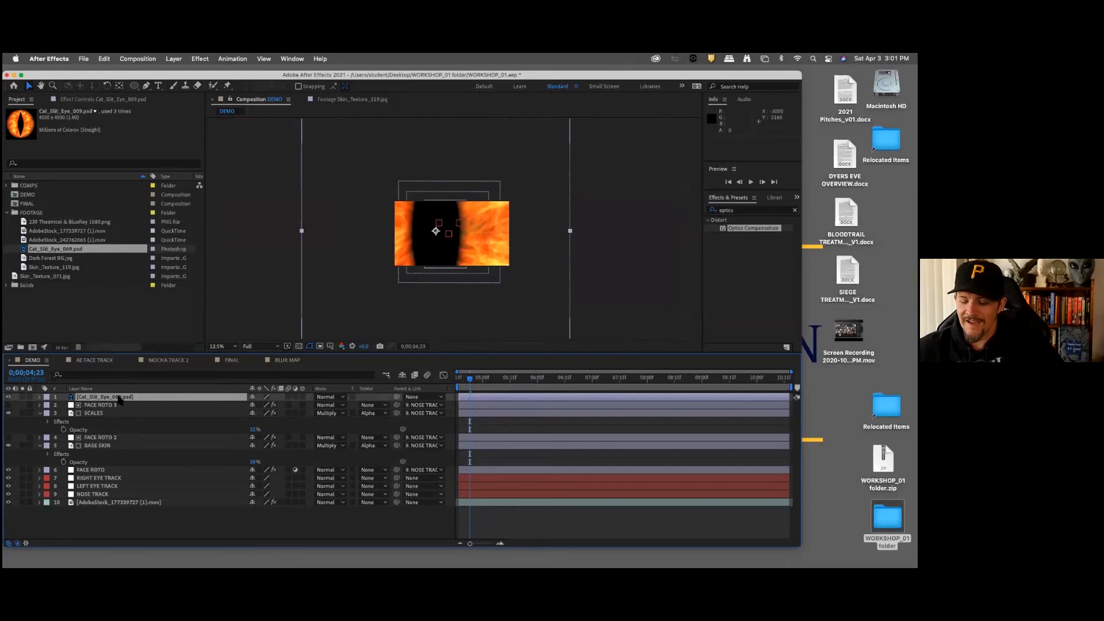
Step: Scale the Cat_Slit_Eye_009.psd layer down to 2%
key(t)
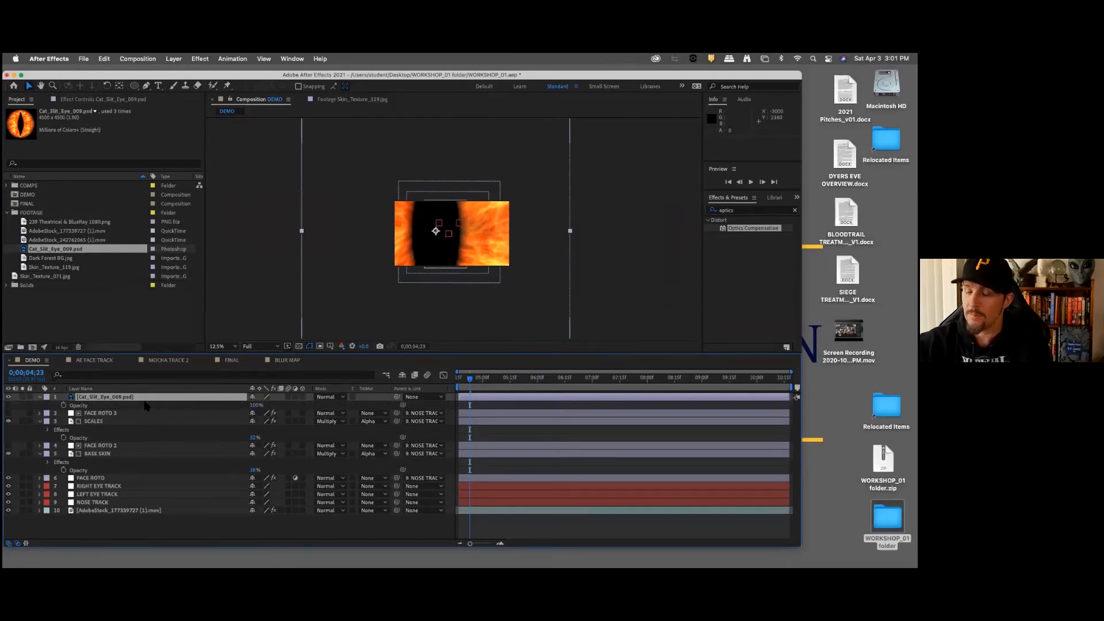
key(s)
click(280, 405)
text(20)
key(Return)
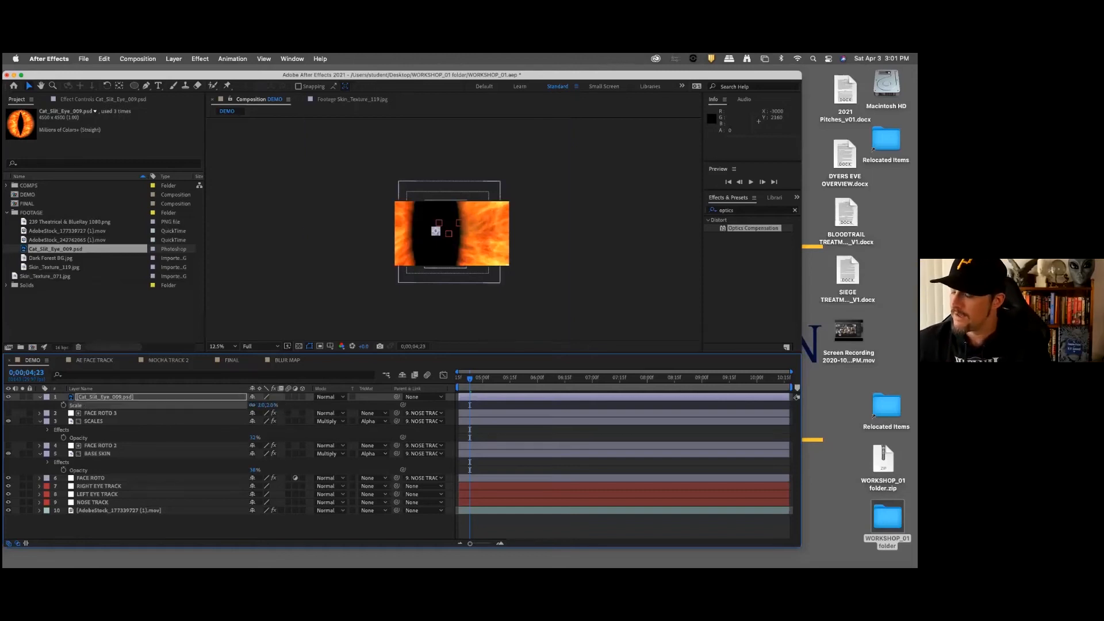
Step: Move the cat-eye layer close to the woman's right eye, just over its upper lid
scroll(527, 271, down, 1)
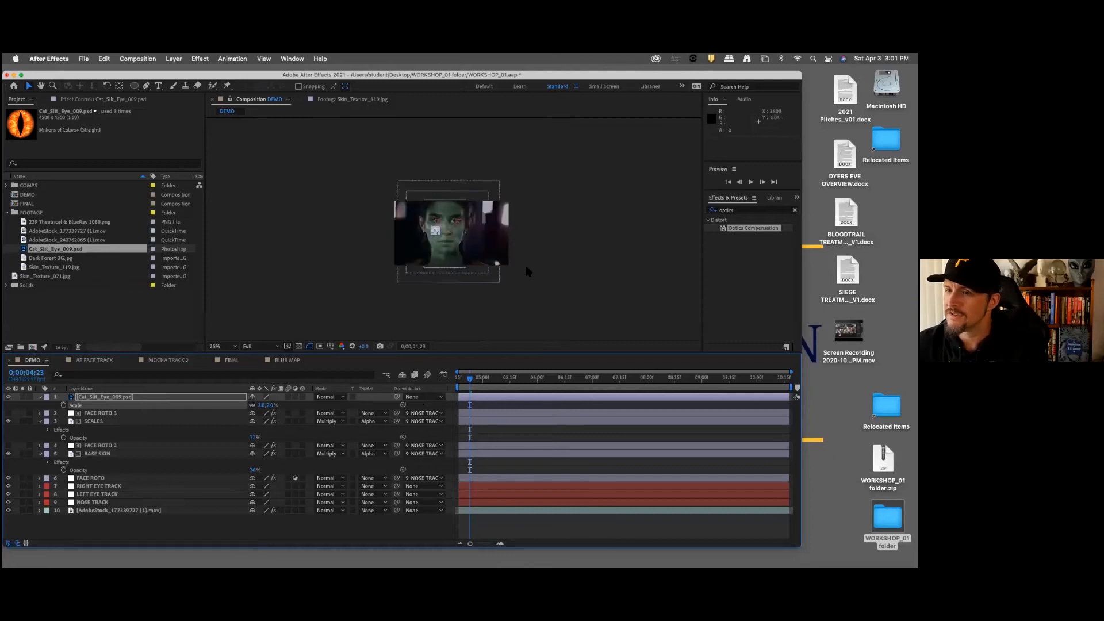
scroll(523, 262, up, 6)
drag(439, 243, 455, 260)
drag(329, 199, 336, 166)
scroll(330, 241, down, 1)
scroll(358, 227, down, 1)
scroll(358, 226, up, 2)
drag(342, 227, 418, 300)
scroll(361, 267, up, 1)
key(v)
drag(405, 198, 422, 175)
Step: Set the cat-eye layer's opacity to 35% and shift the layer slightly to line up with the eye beneath
click(98, 399)
key(shift+t)
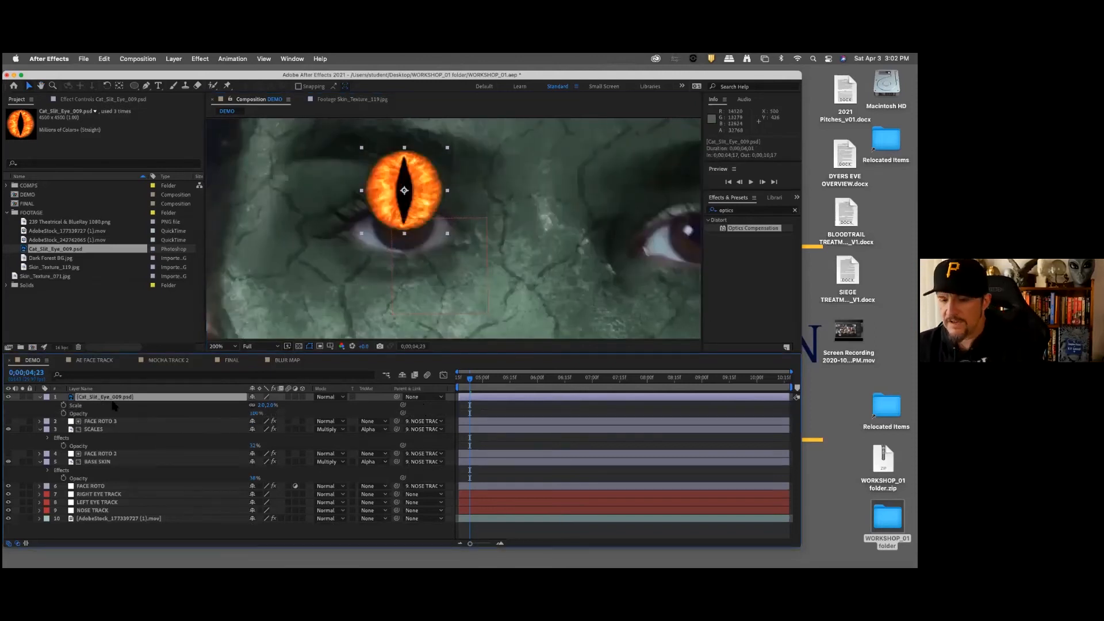
click(255, 413)
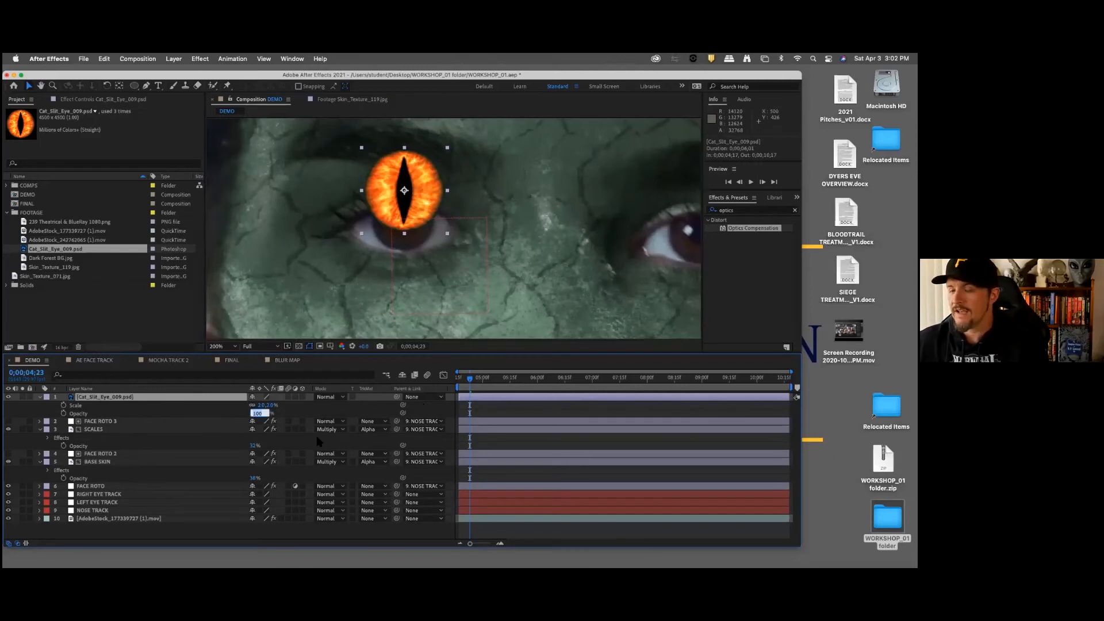
text(35)
key(Return)
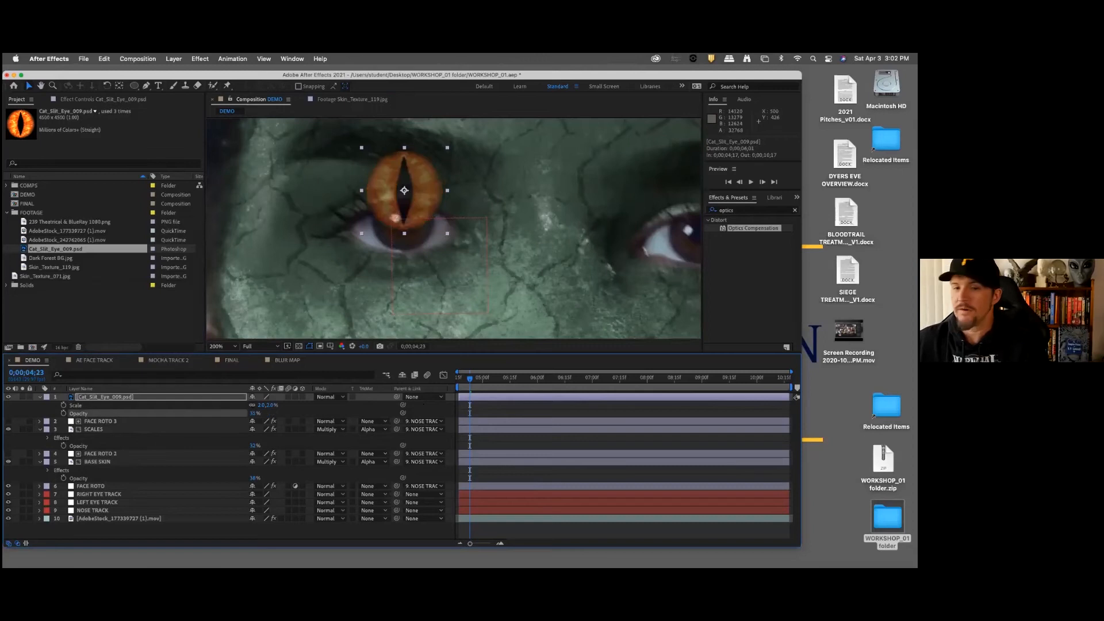
drag(425, 186, 417, 188)
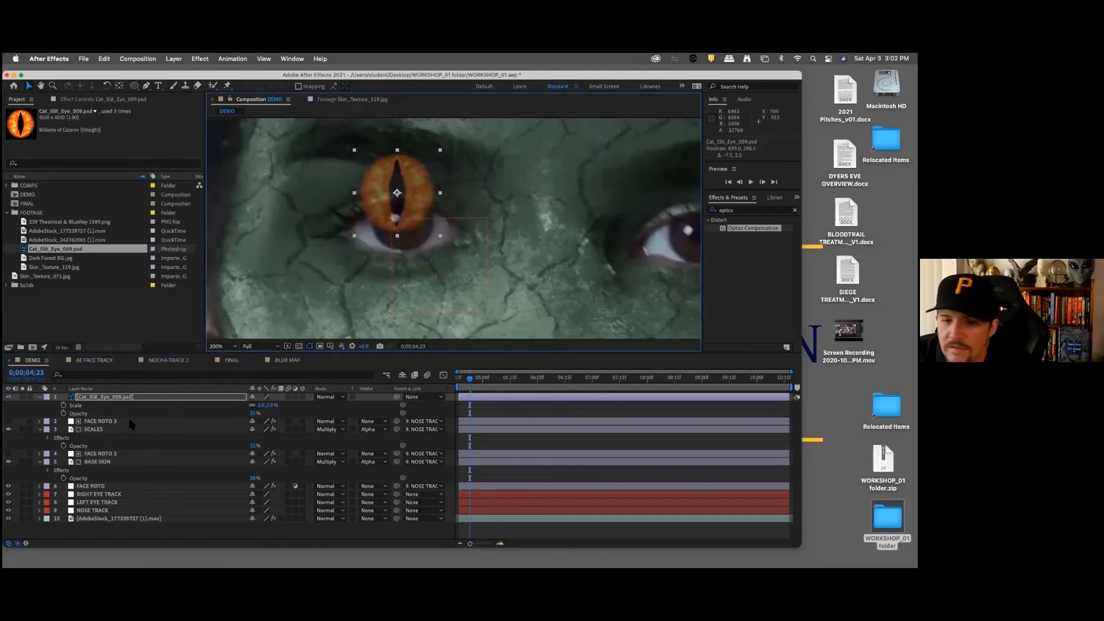
Step: Try scaling the cat-eye layer to 0.8%
click(273, 406)
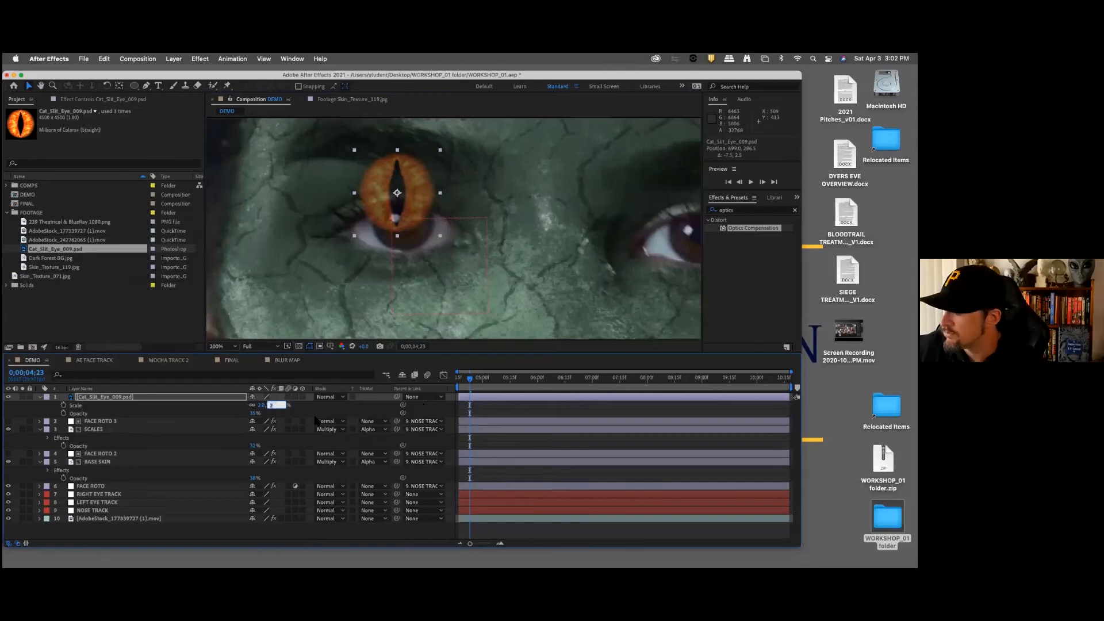
text(8)
key(Return)
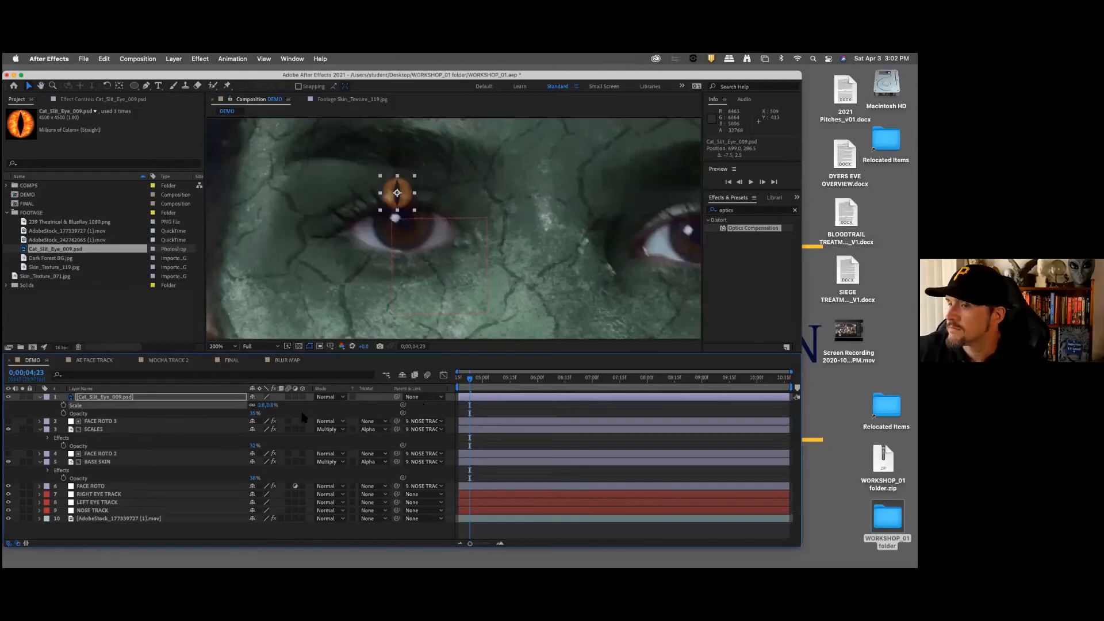
Step: Set the cat-eye layer's scale to 1.4% and align it over the iris of the woman's right eye
click(270, 406)
text(1.4)
key(Return)
drag(418, 201, 419, 227)
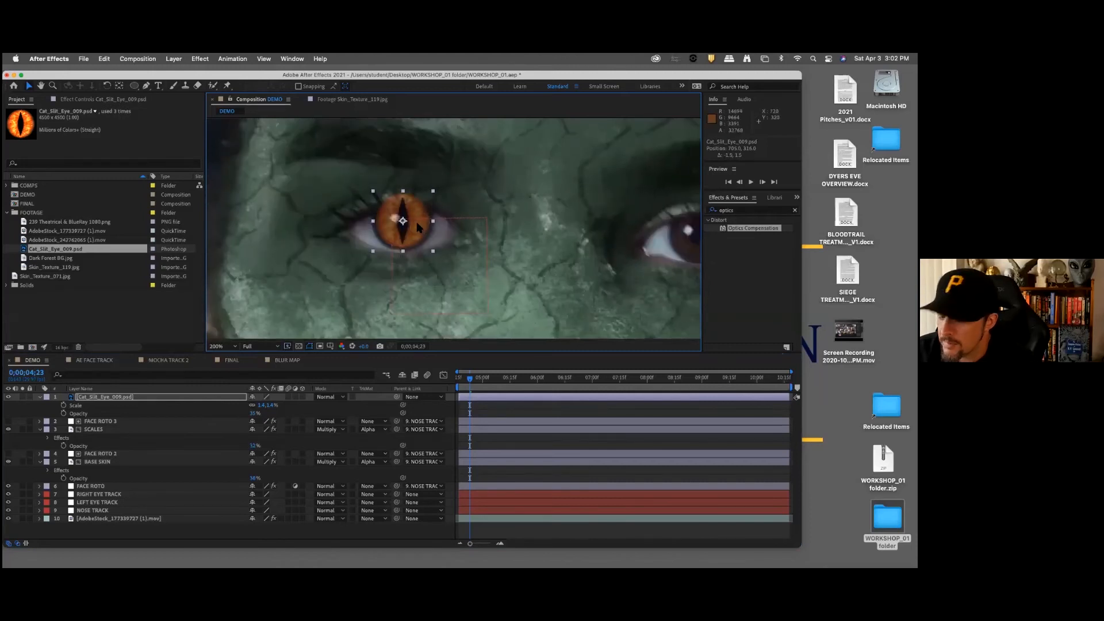
key(Down)
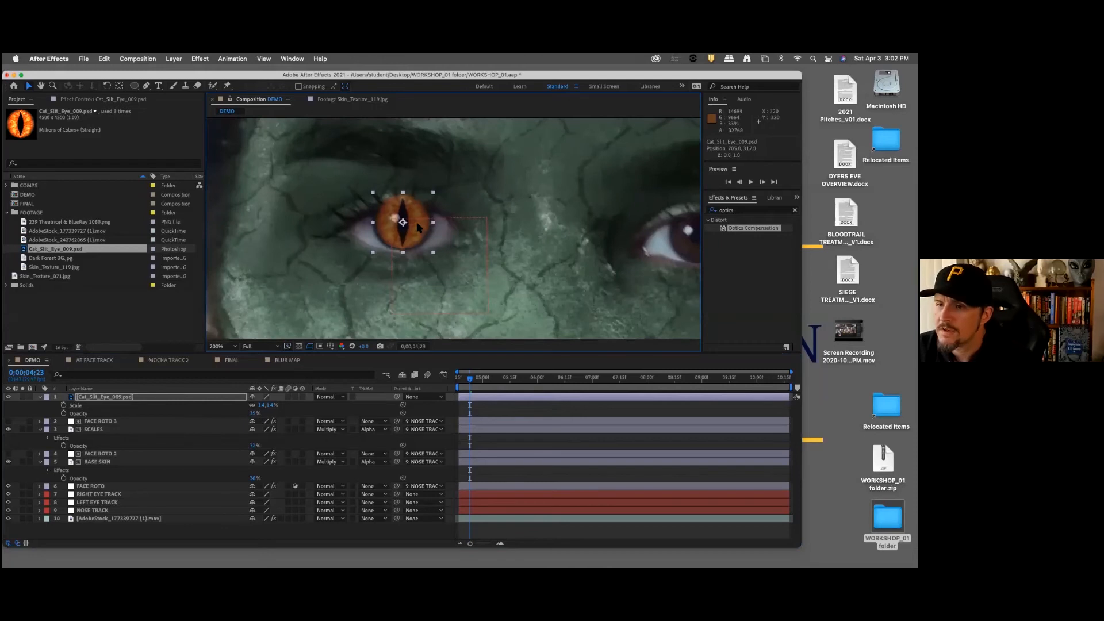
key(Left)
key(Right)
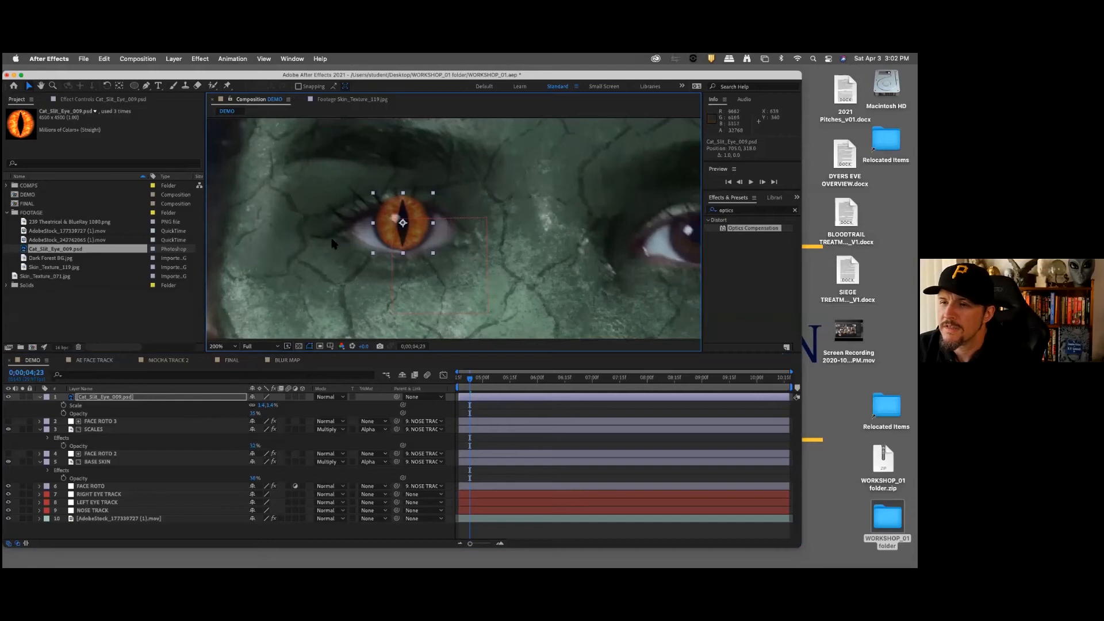
Step: Set the cat-eye layer's scale to 1.5% so that it covers the iris
click(272, 406)
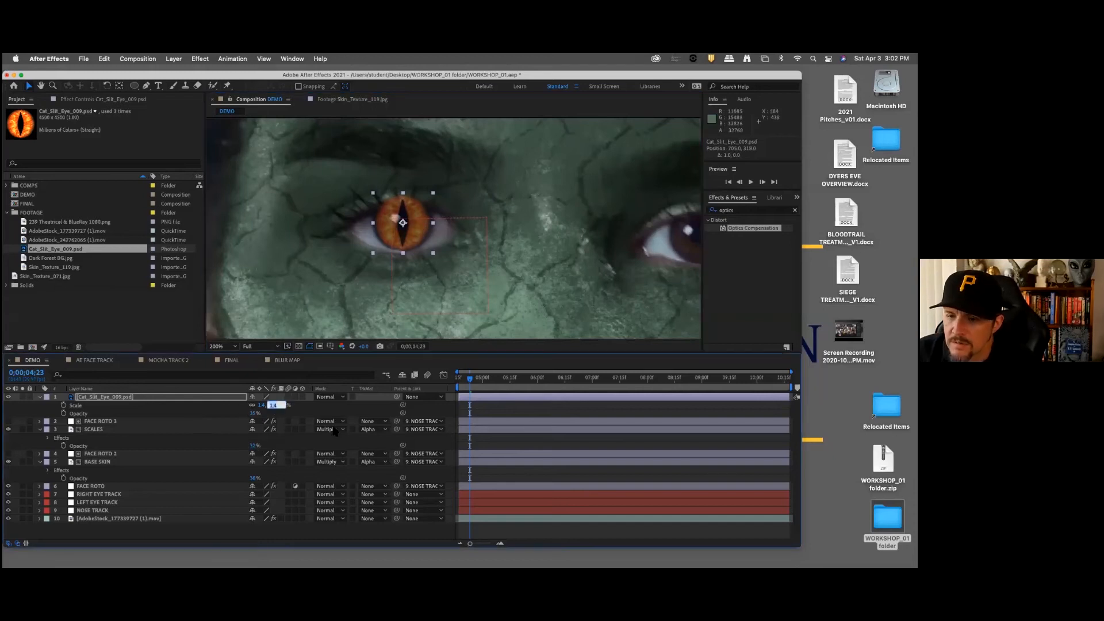
text(1.5)
key(Return)
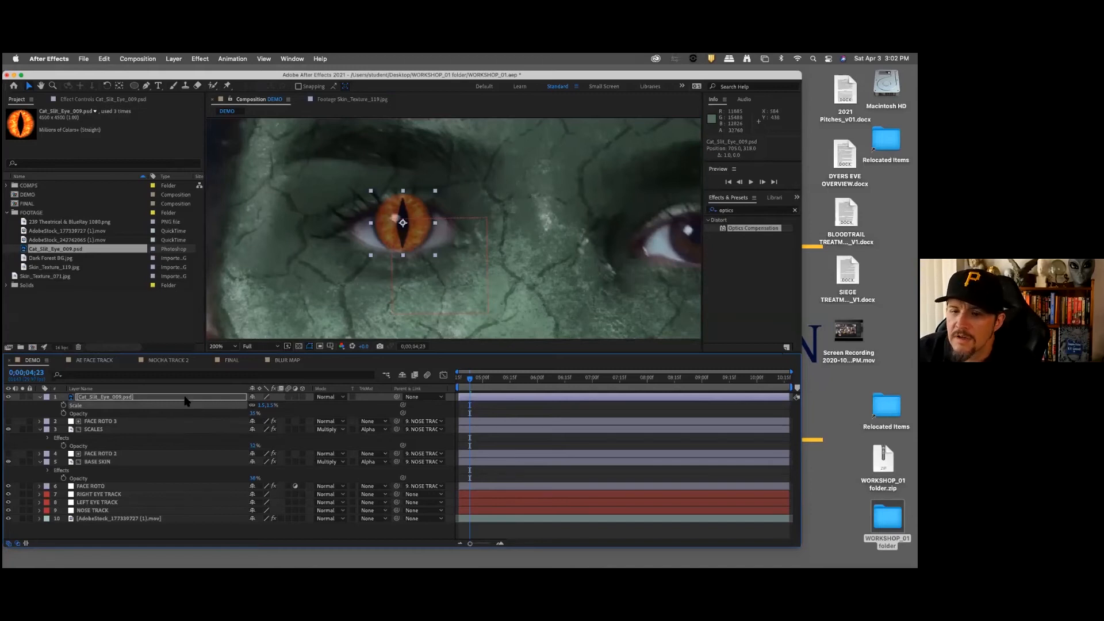
Step: Nudge the cat-eye layer up slightly and set its horizontal scale to 1.6%
click(211, 401)
key(Up)
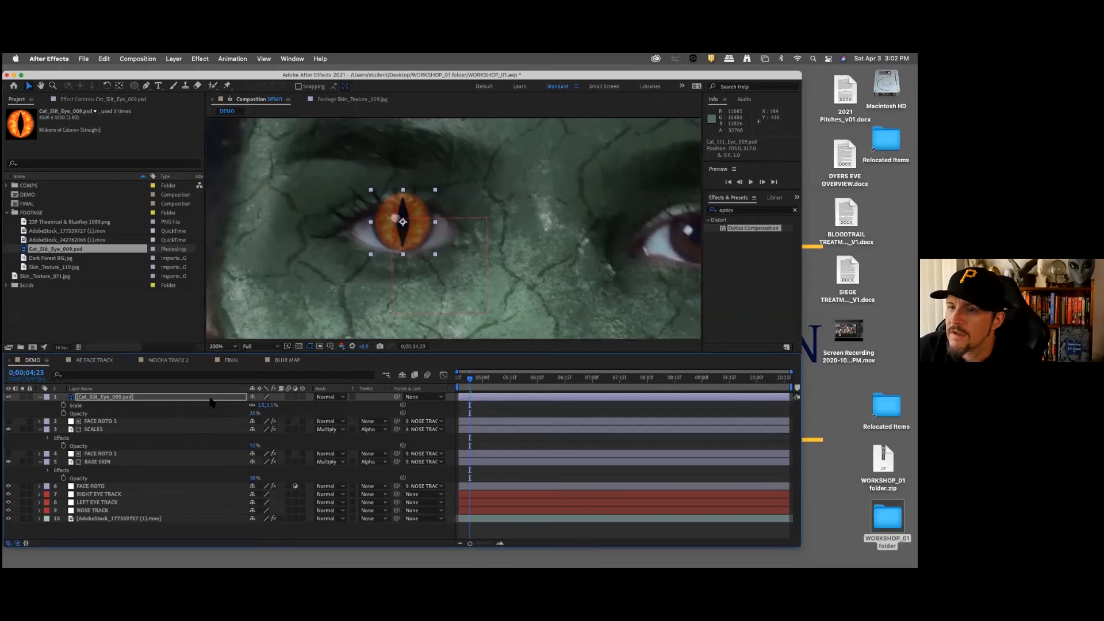
click(262, 405)
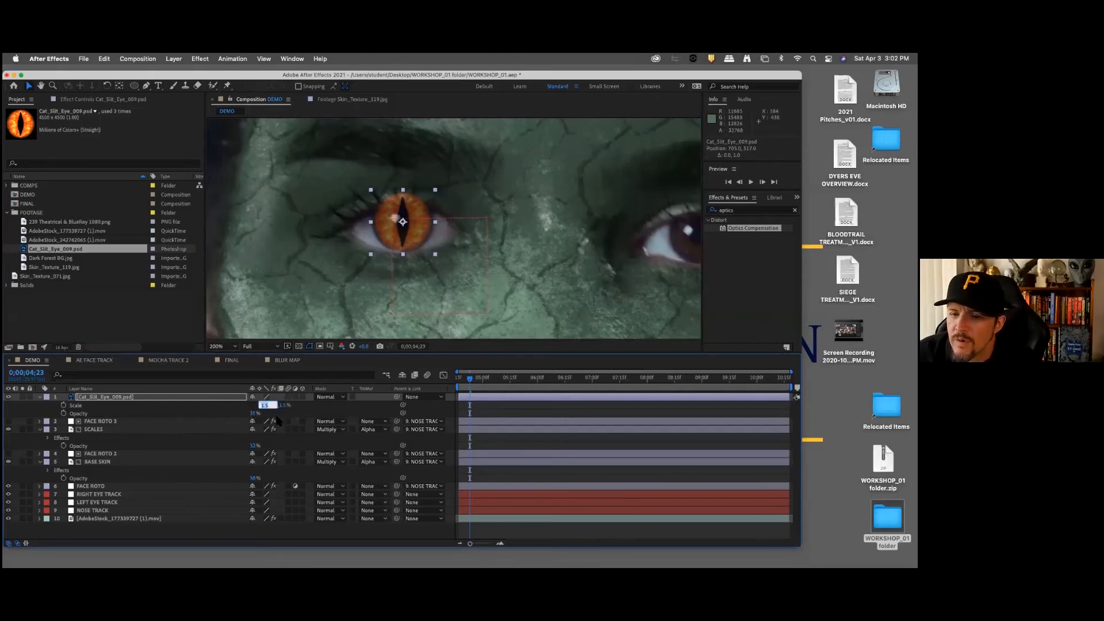
text(1)
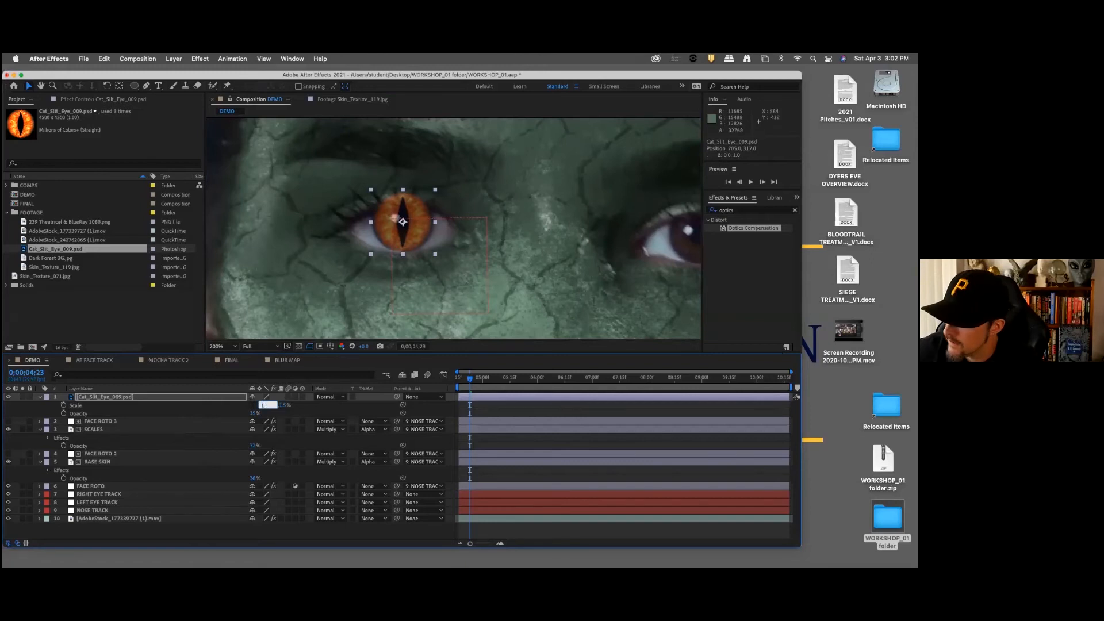
text(.6)
key(Return)
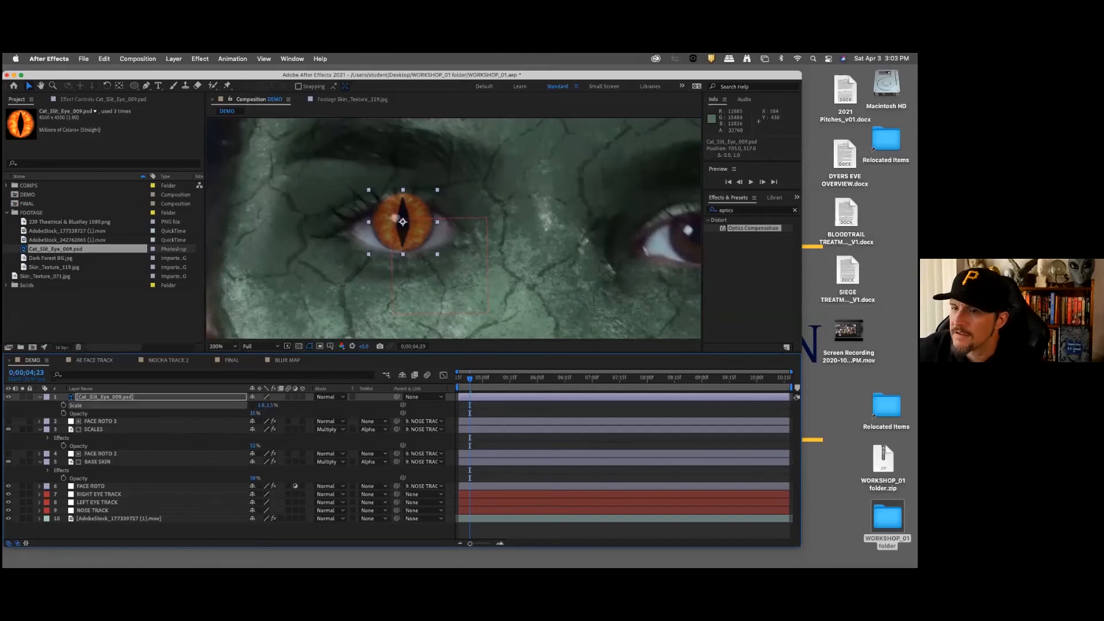
Step: Raise the cat-eye layer's opacity to 100% and set its blending mode to Screen
click(196, 414)
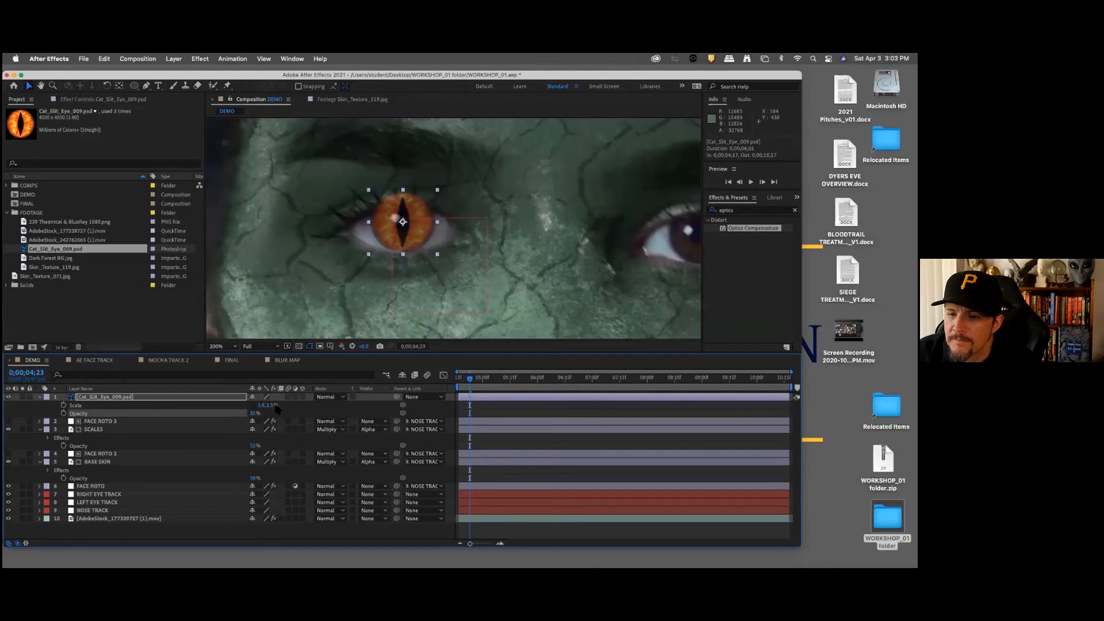
drag(253, 413, 326, 411)
click(210, 428)
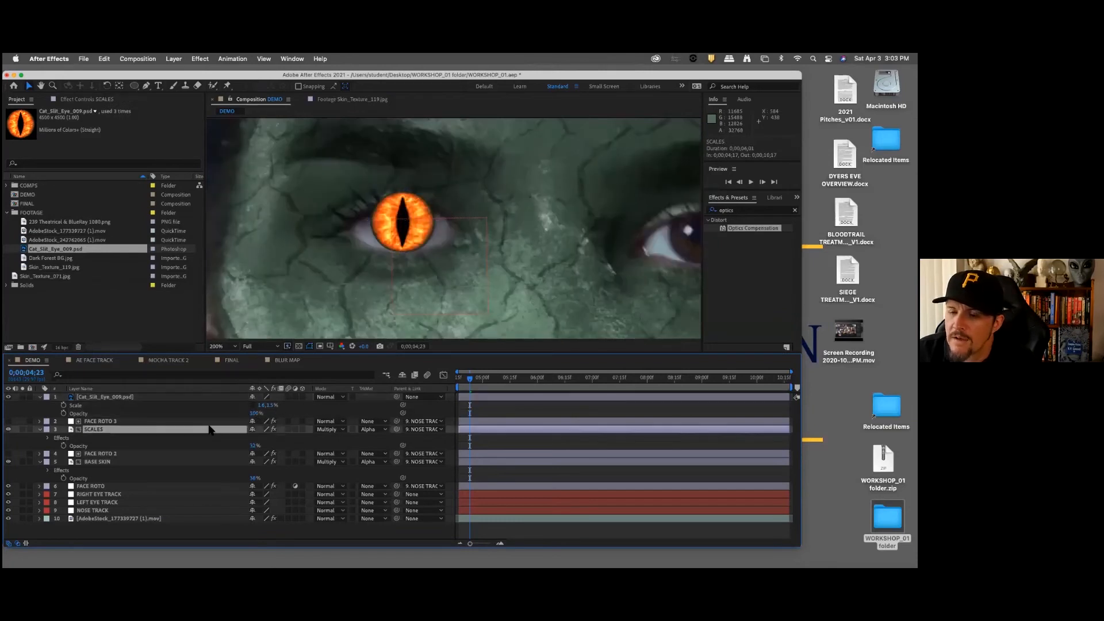
click(326, 396)
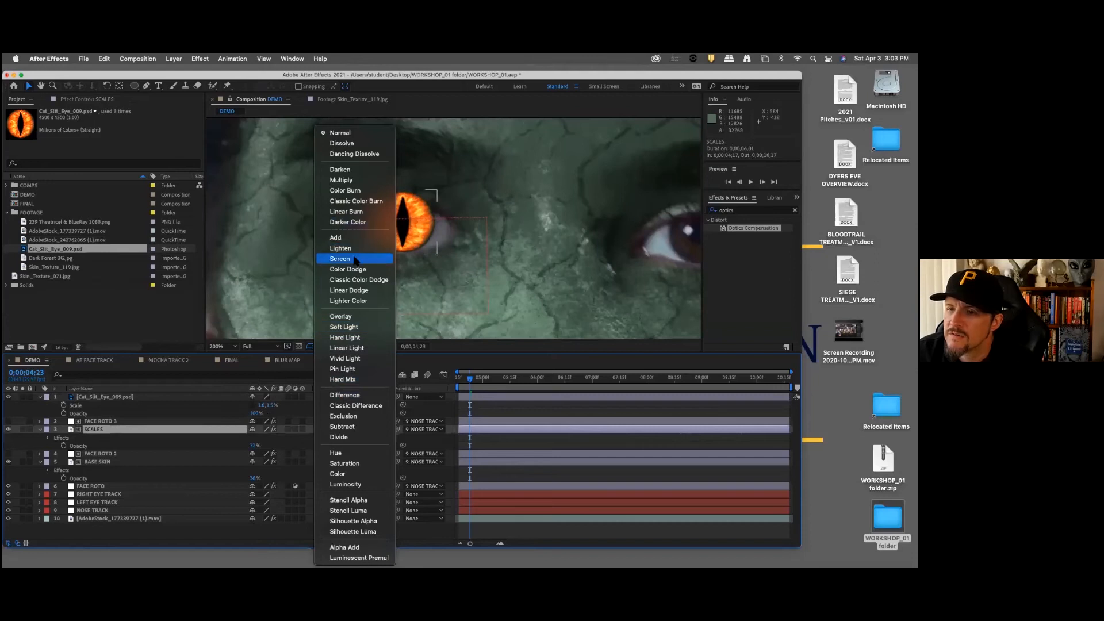
click(376, 258)
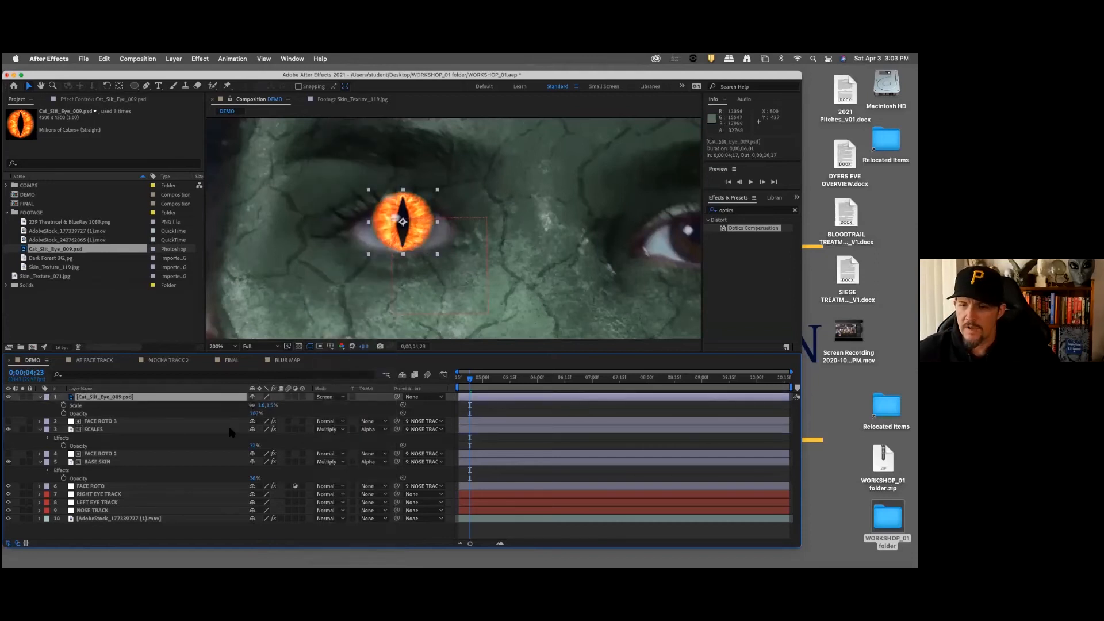
Step: Lower the cat-eye layer's opacity to 68%
click(256, 413)
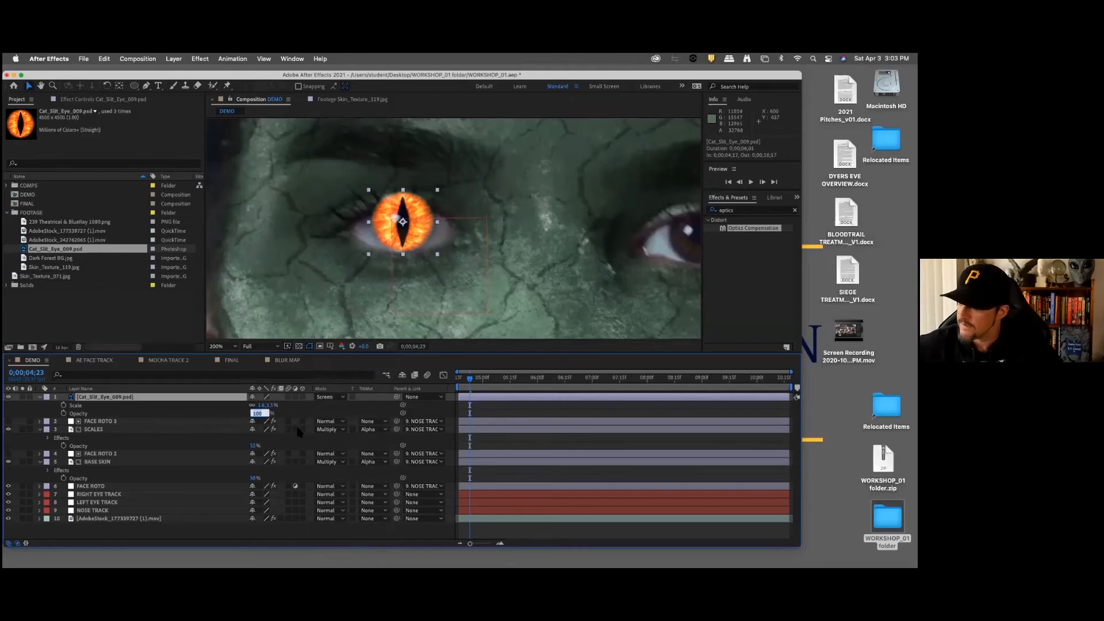
text(68)
key(Return)
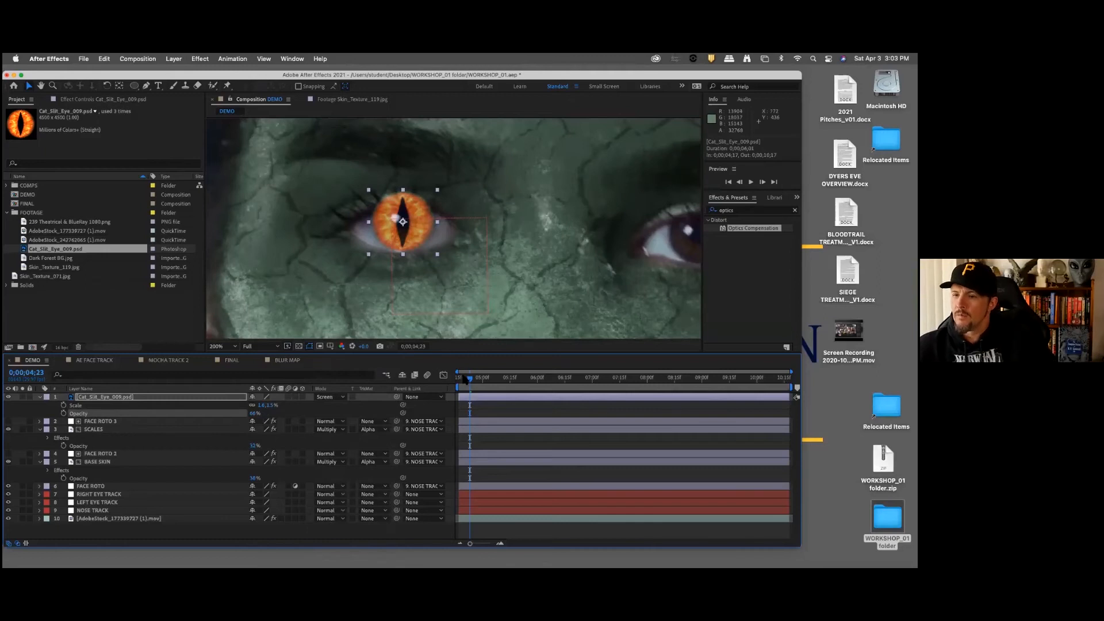
Step: Go to the clip's first frame at 0;00;04;17 and align the cat-eye layer over the iris of the woman's right eye
drag(470, 381, 452, 384)
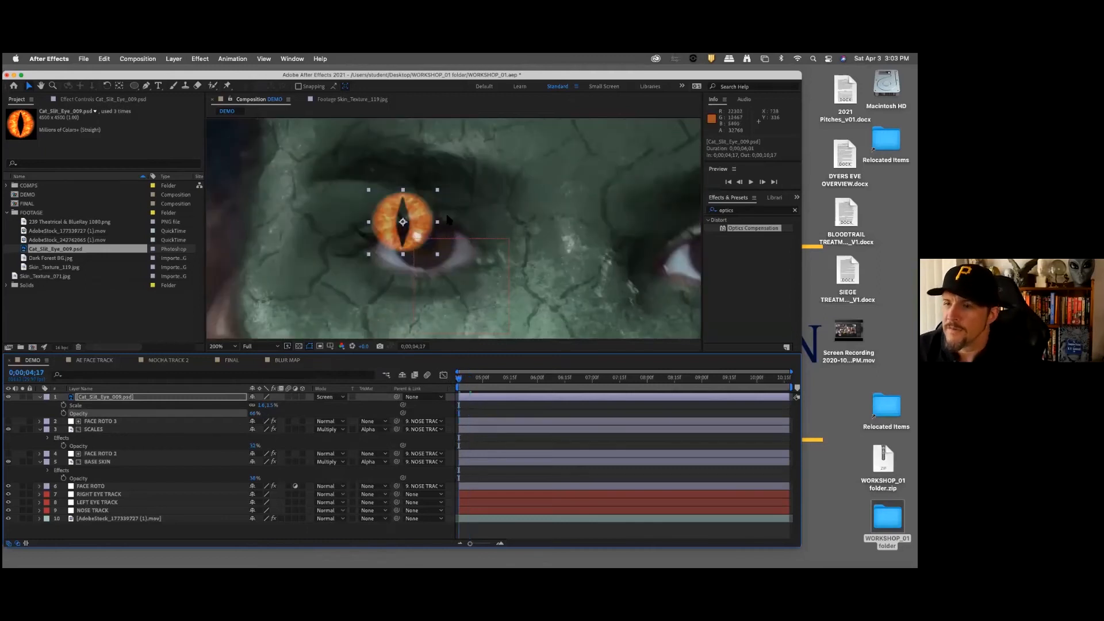
drag(418, 218, 432, 226)
key(Right)
key(Down)
key(Down)
key(Down)
key(Down)
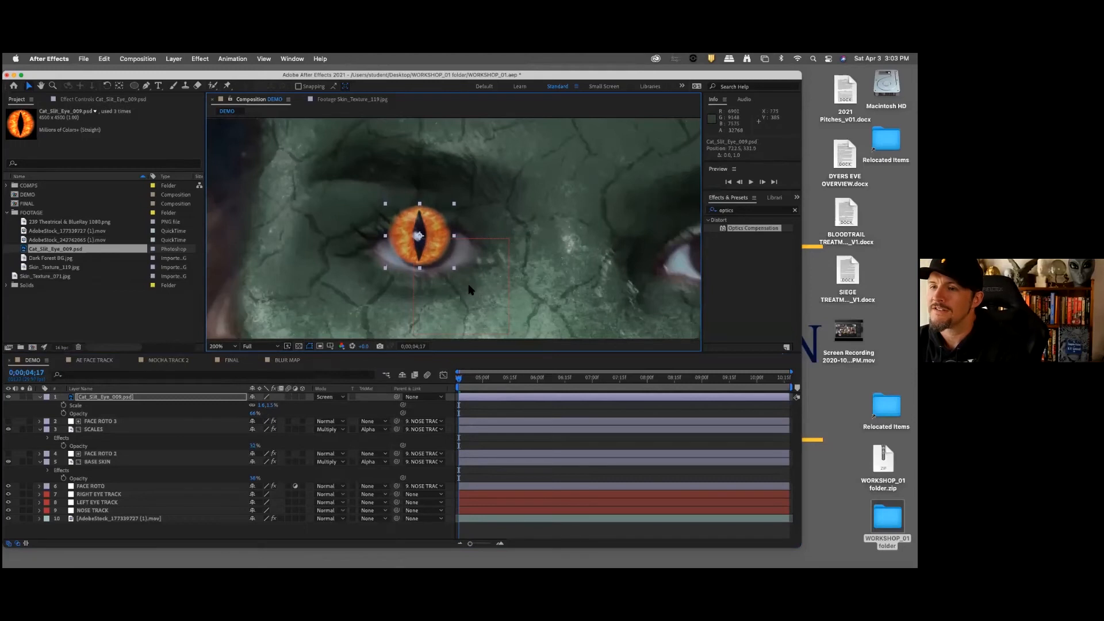
key(Down)
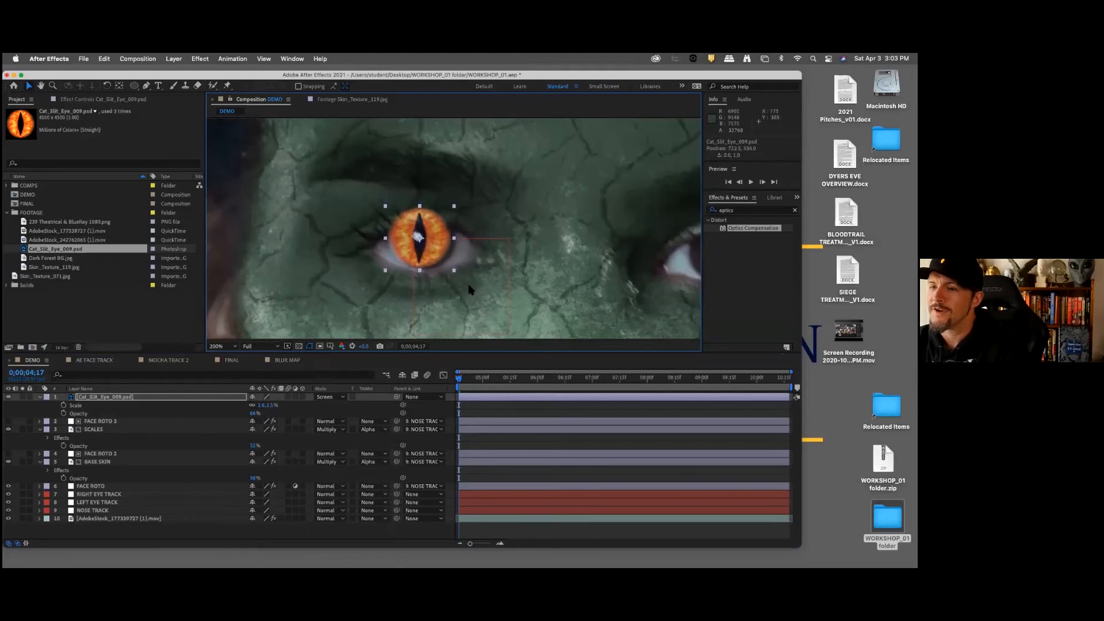
key(Right)
key(Right)
key(Right)
key(Right)
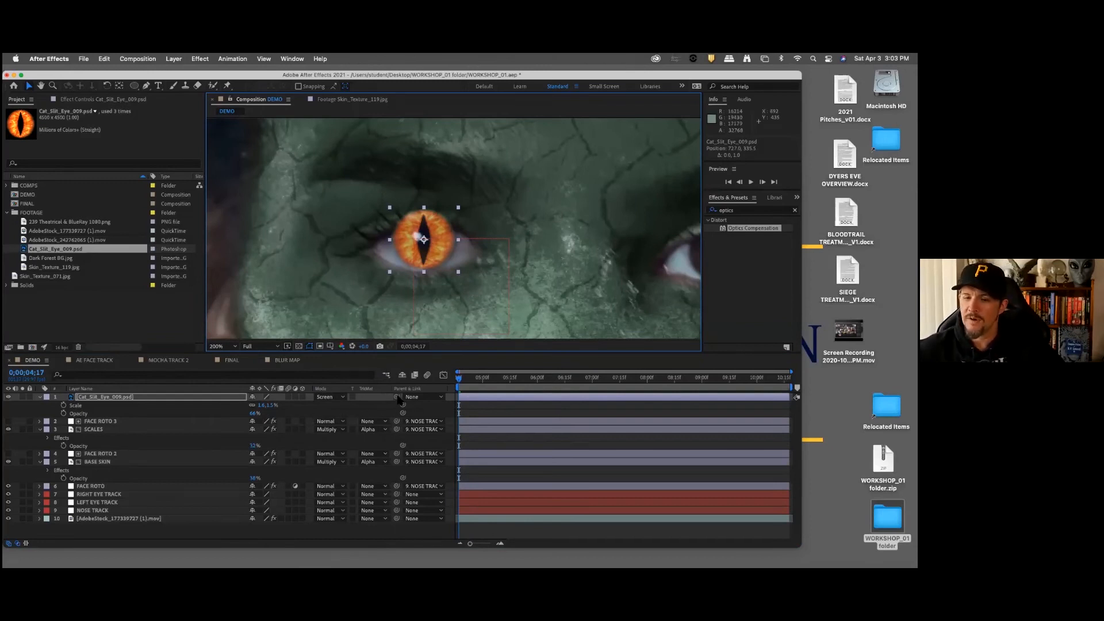
Step: Parent the cat-eye layer to LEFT EYE TRACK and play back the shot to check how it follows the eye
drag(397, 397, 92, 504)
key(period)
key(comma)
key(comma)
key(comma)
key(space)
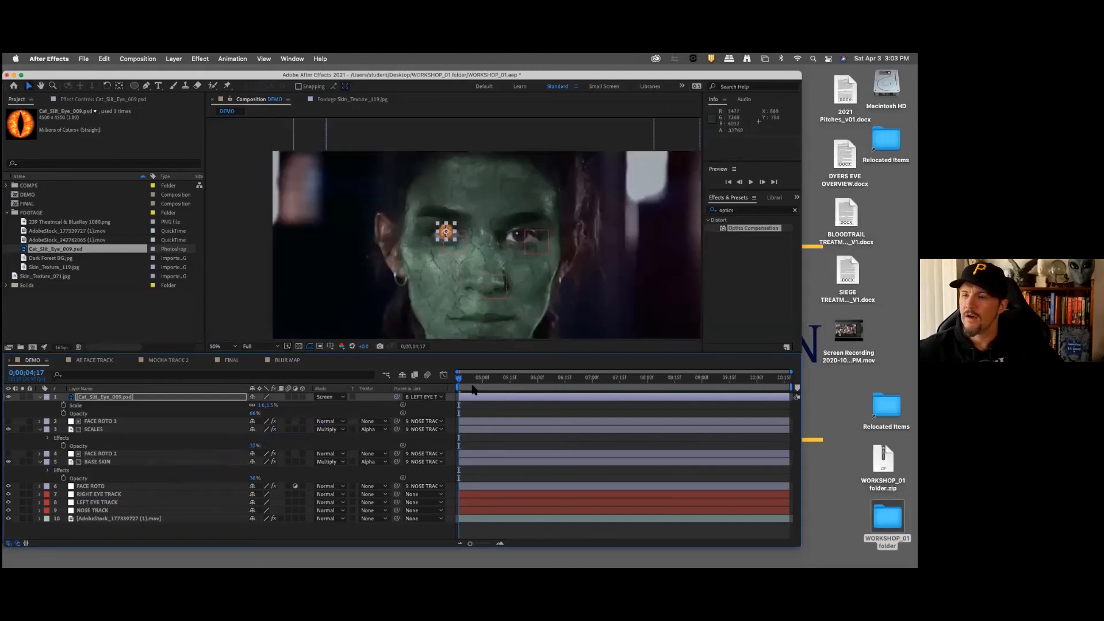
drag(503, 380, 603, 380)
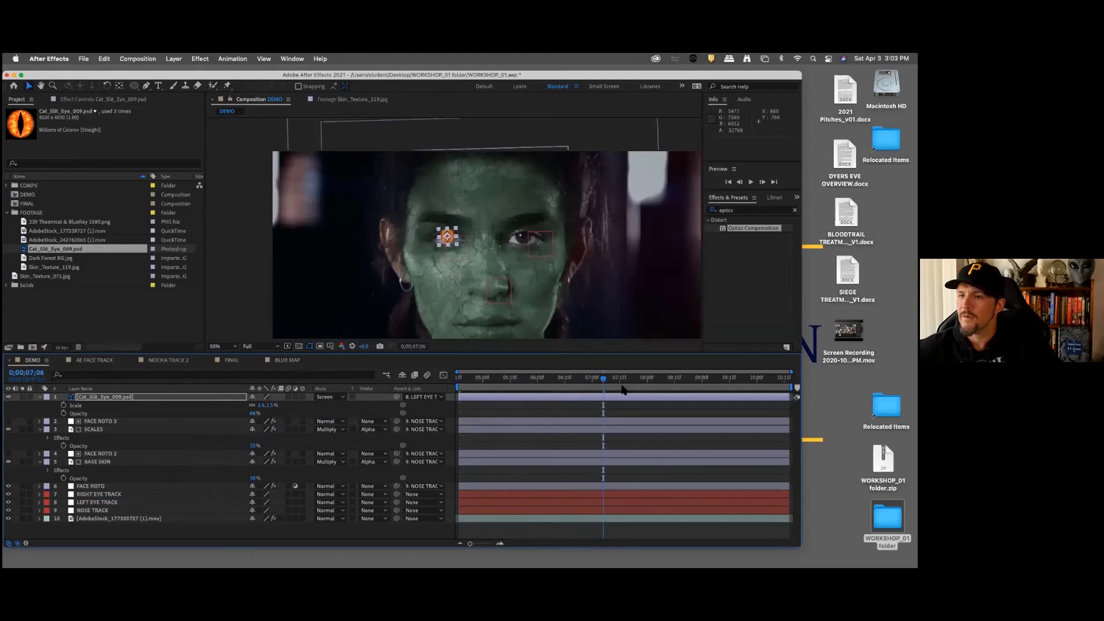
key(space)
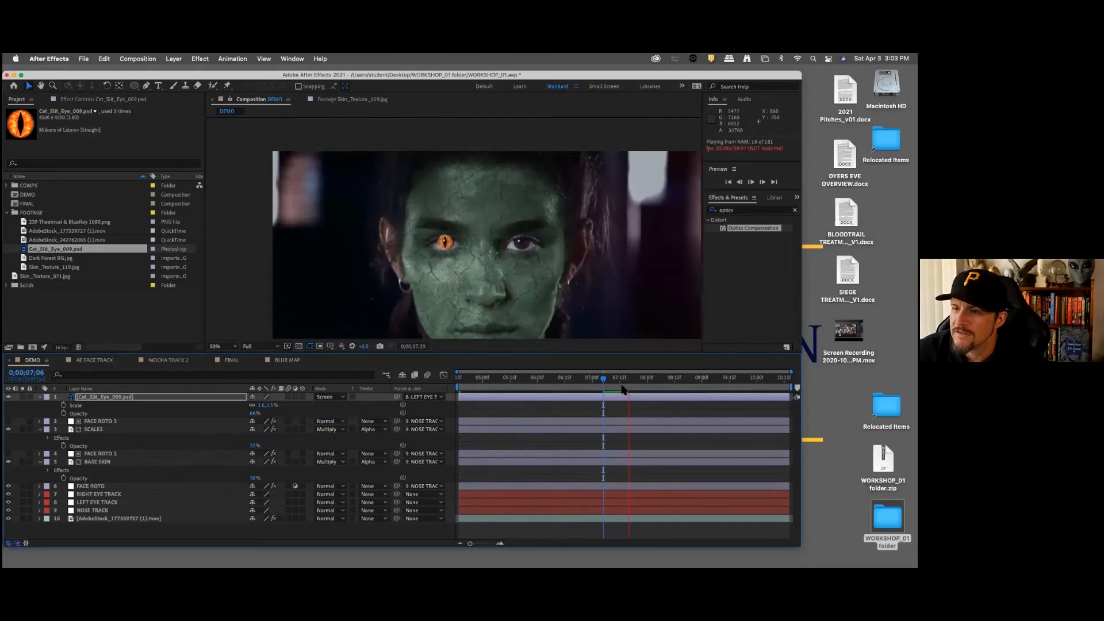
key(space)
key(space)
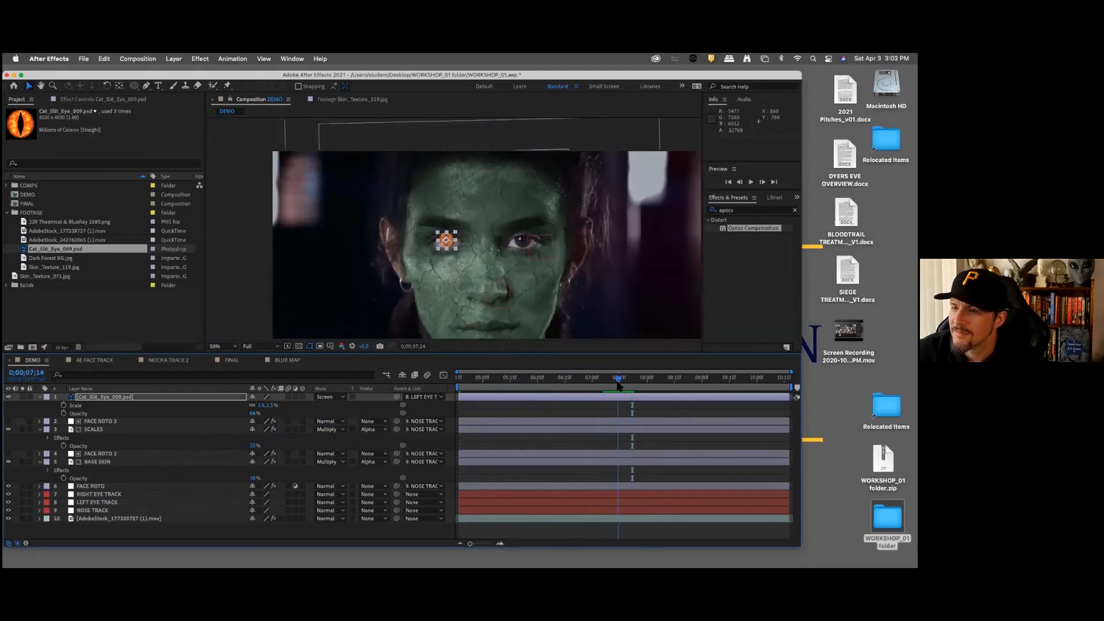
Step: At 0;00;04;17, draw a closed Pen tool mask on the cat-eye layer along the upper eyelid edge and around the brow
scroll(432, 263, up, 1)
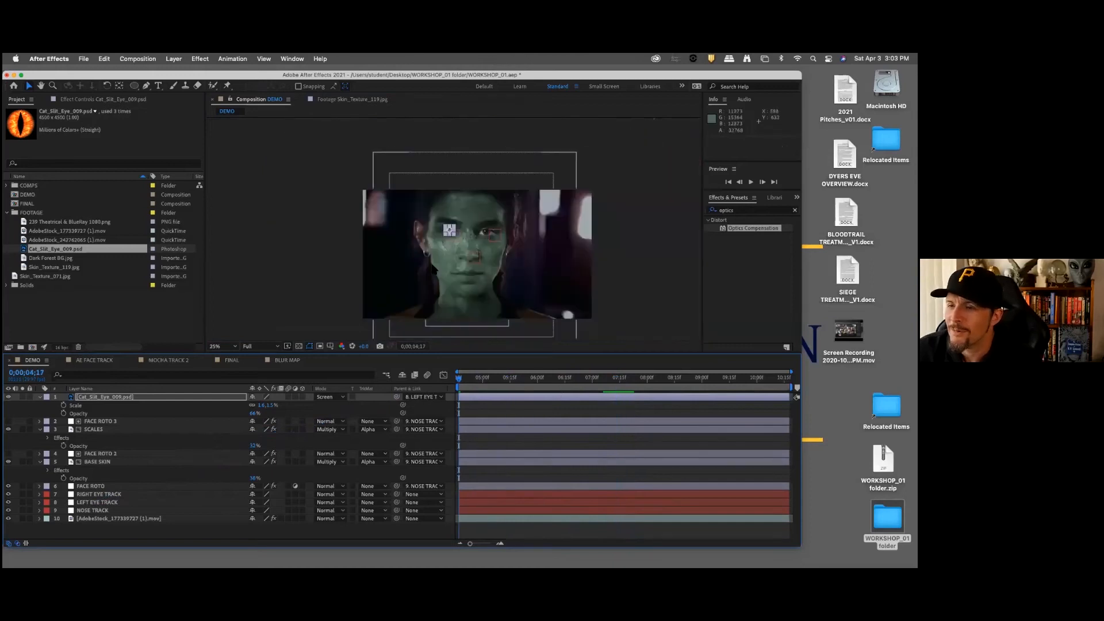
scroll(433, 233, up, 1)
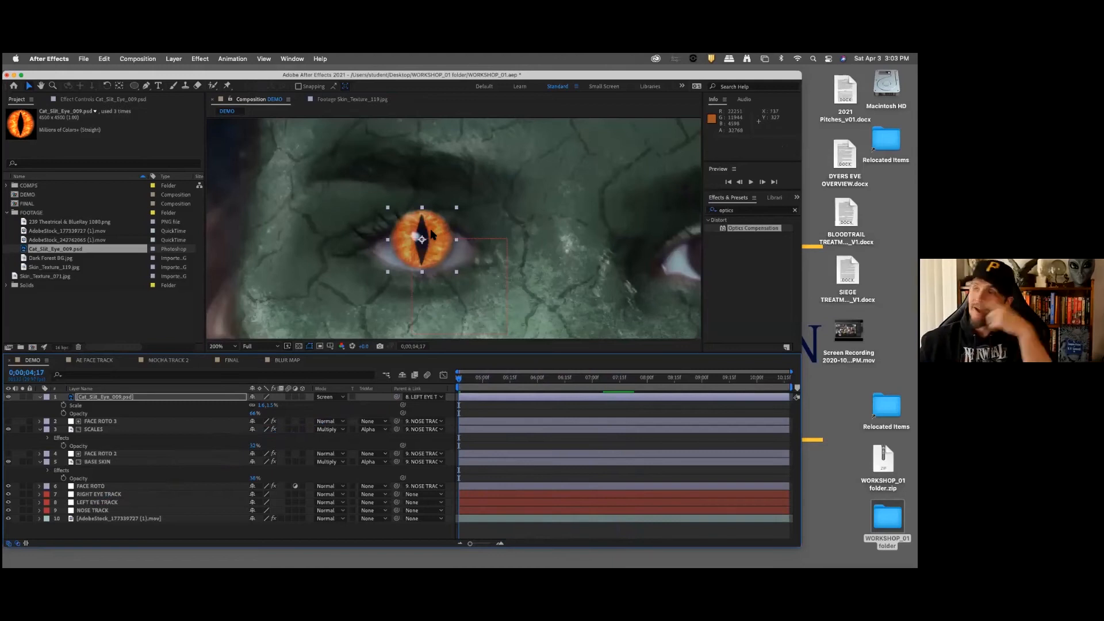
click(140, 398)
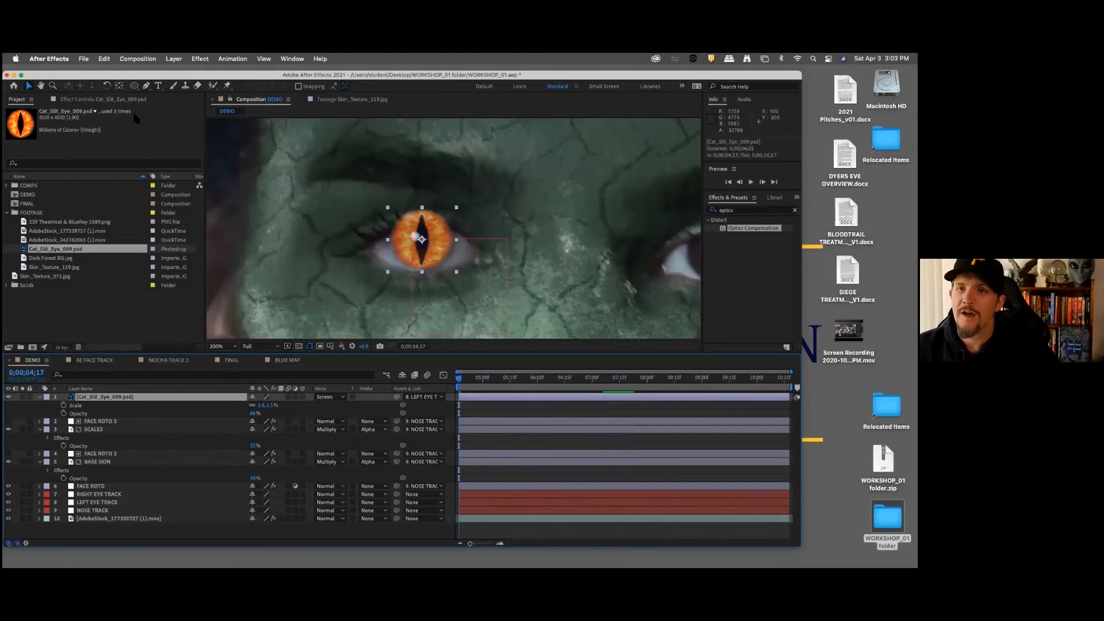
click(146, 86)
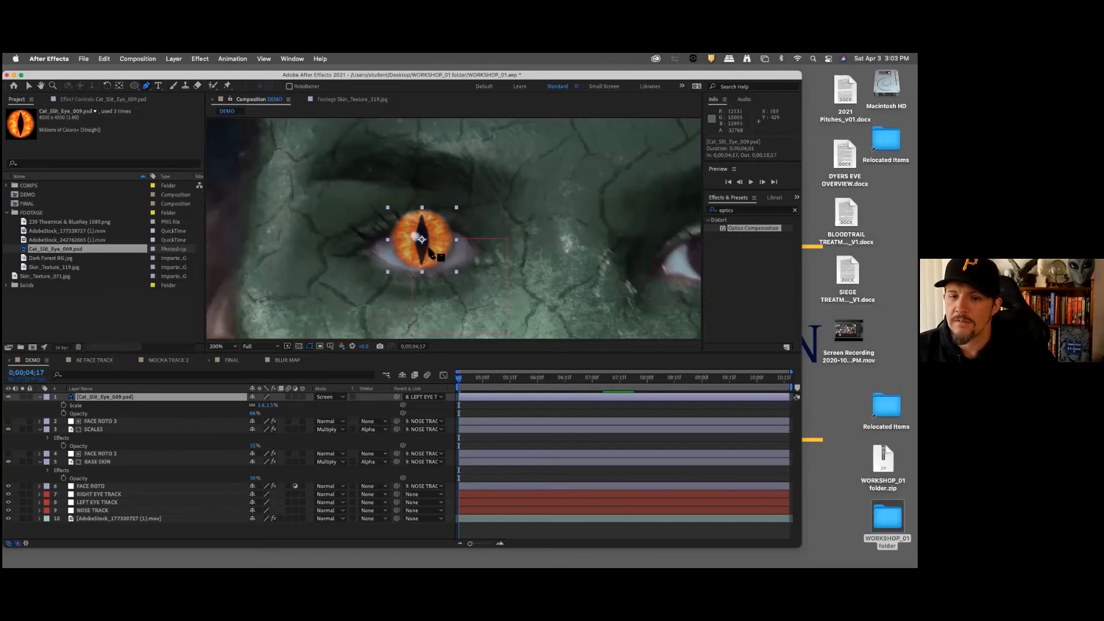
drag(352, 247, 404, 229)
click(451, 228)
click(471, 238)
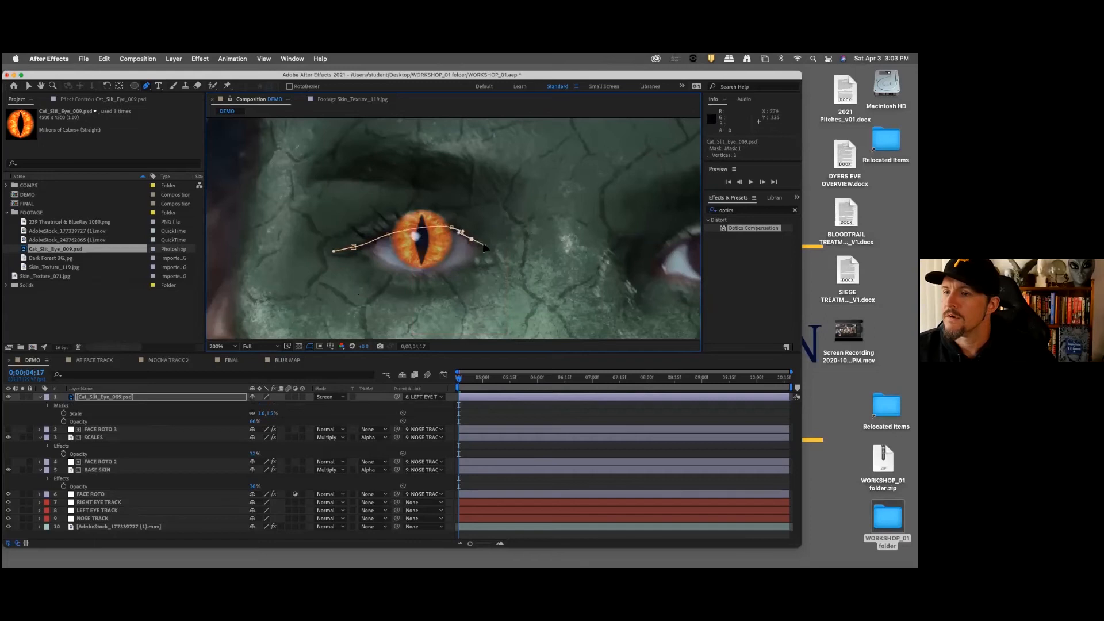
click(502, 259)
drag(552, 234, 550, 210)
drag(486, 149, 460, 138)
drag(357, 138, 326, 154)
drag(286, 203, 299, 229)
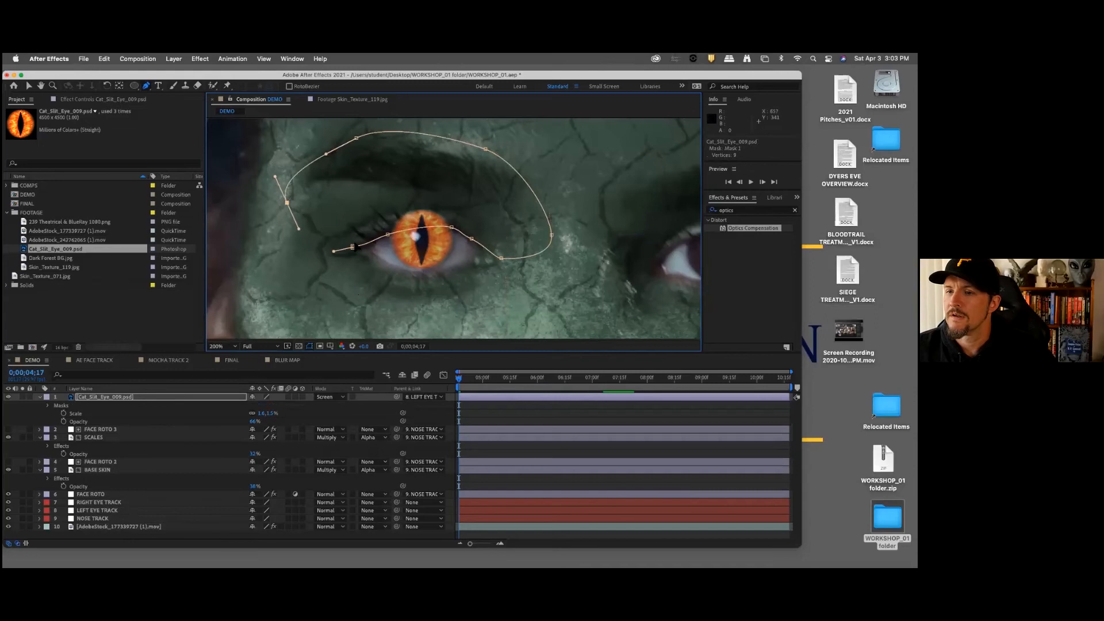
click(353, 247)
Step: Set the cat-eye layer's Mask 1 to Subtract and deselect the layer to view the eyelid cutout
click(121, 399)
click(48, 405)
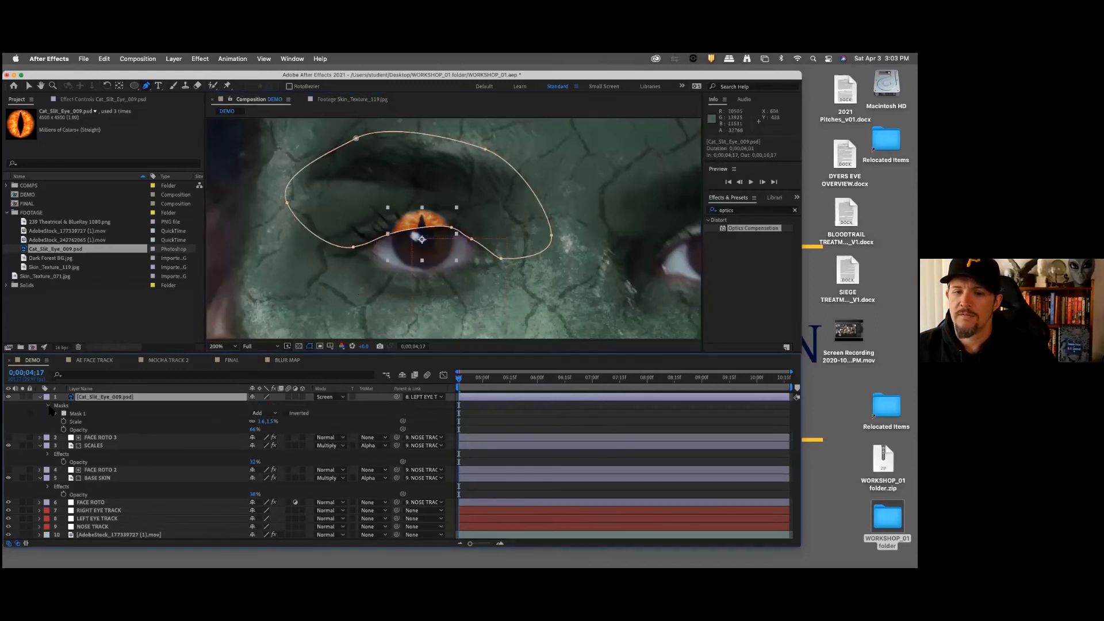
click(273, 414)
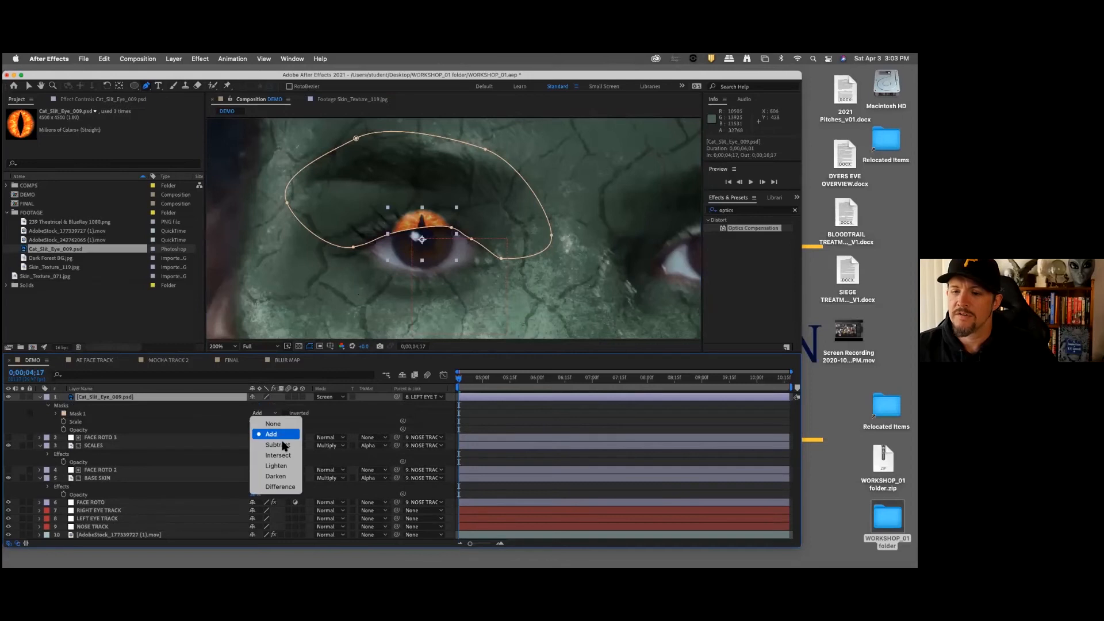
click(280, 445)
click(157, 413)
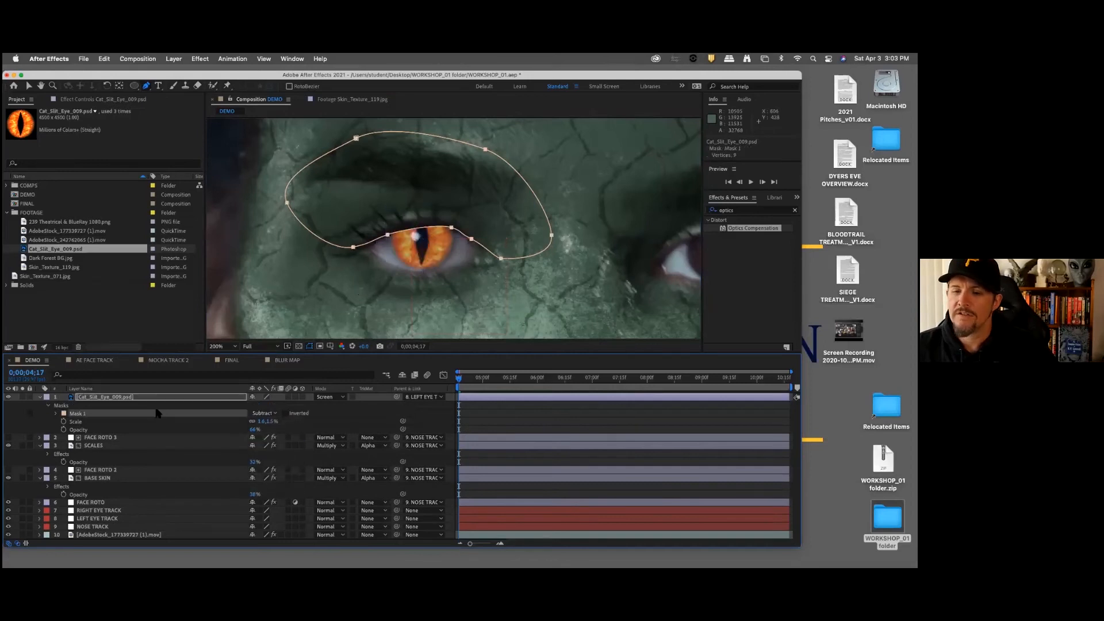
click(167, 455)
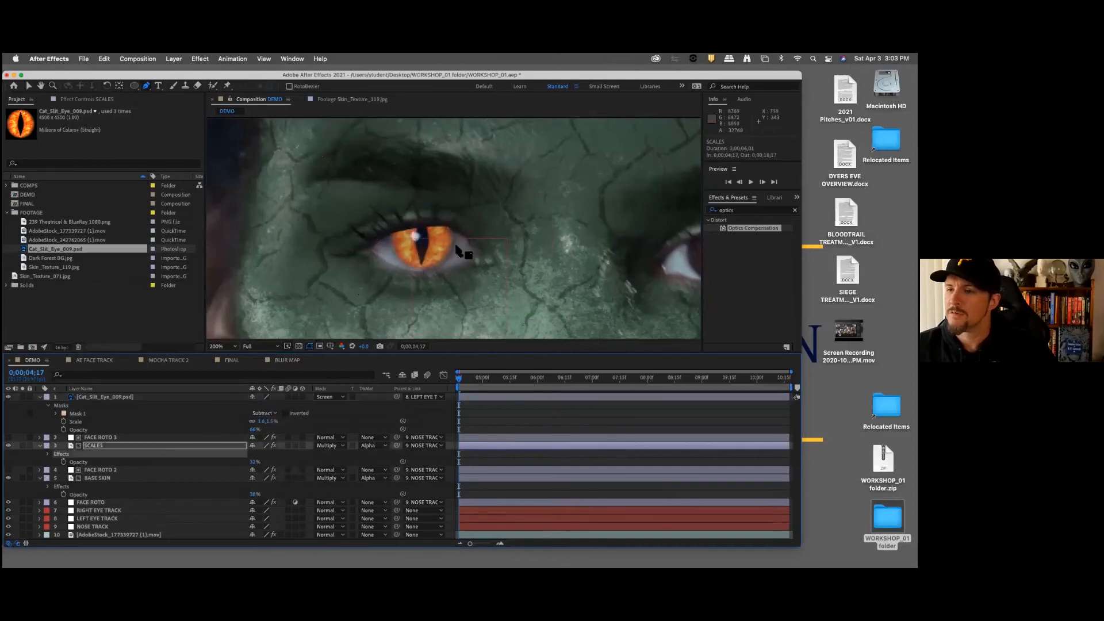
Step: Set the feather of the cat-eye layer's Mask 1 to 100 pixels
click(140, 397)
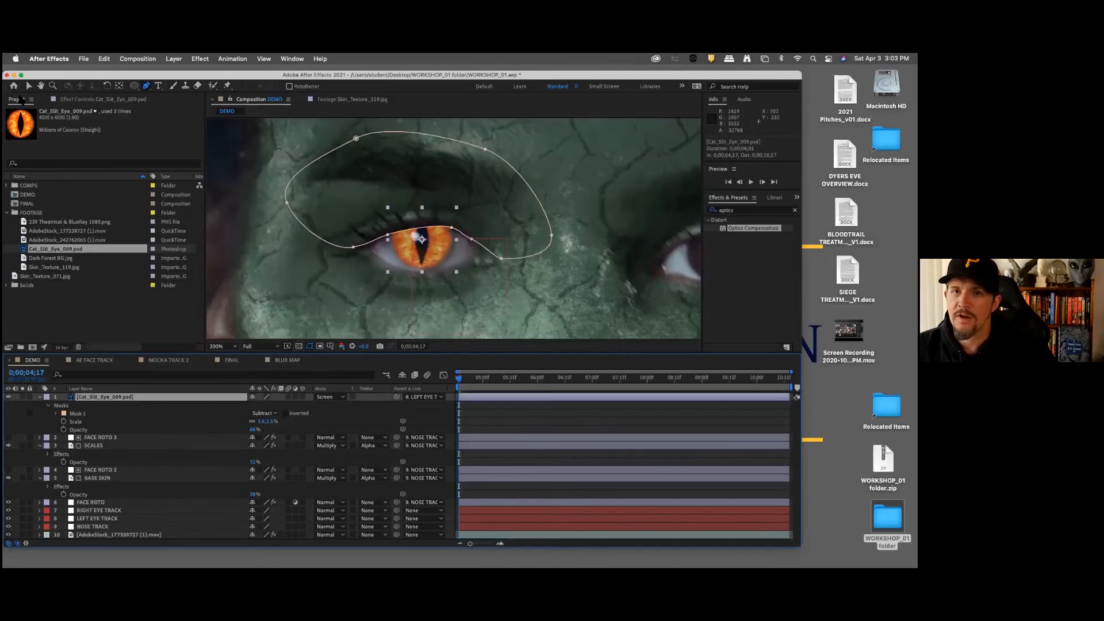
click(28, 86)
click(451, 229)
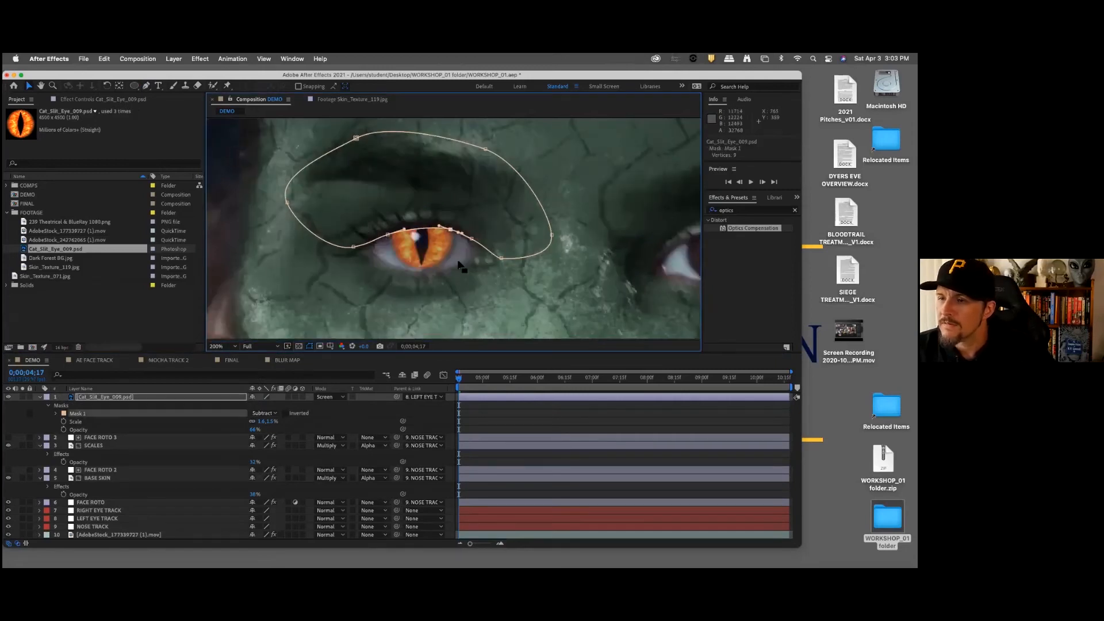
click(56, 414)
click(272, 430)
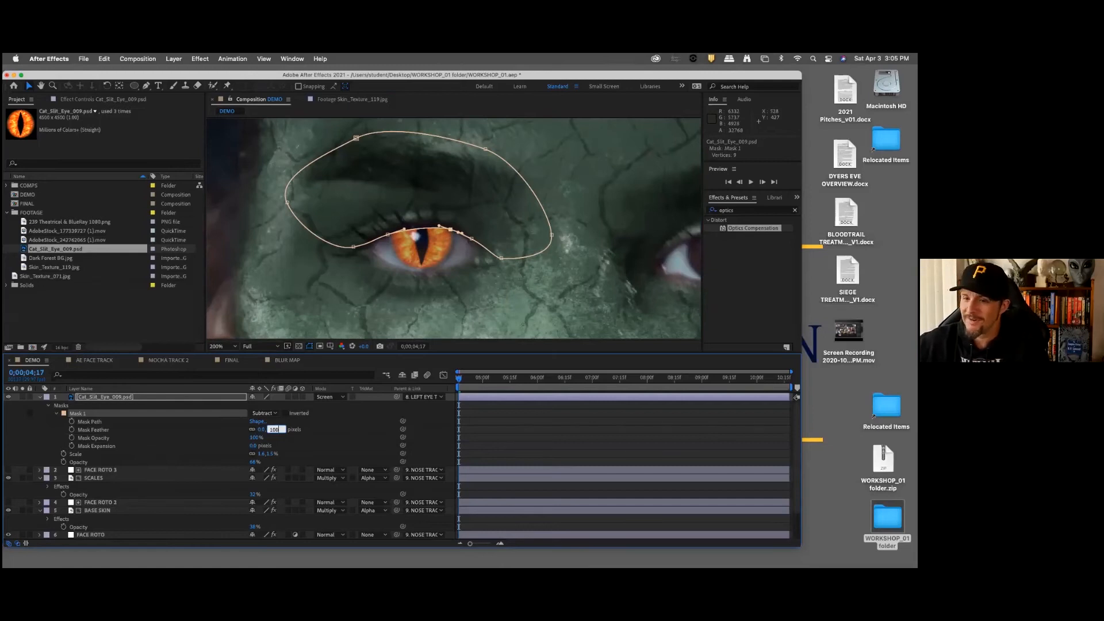
key(Return)
click(352, 439)
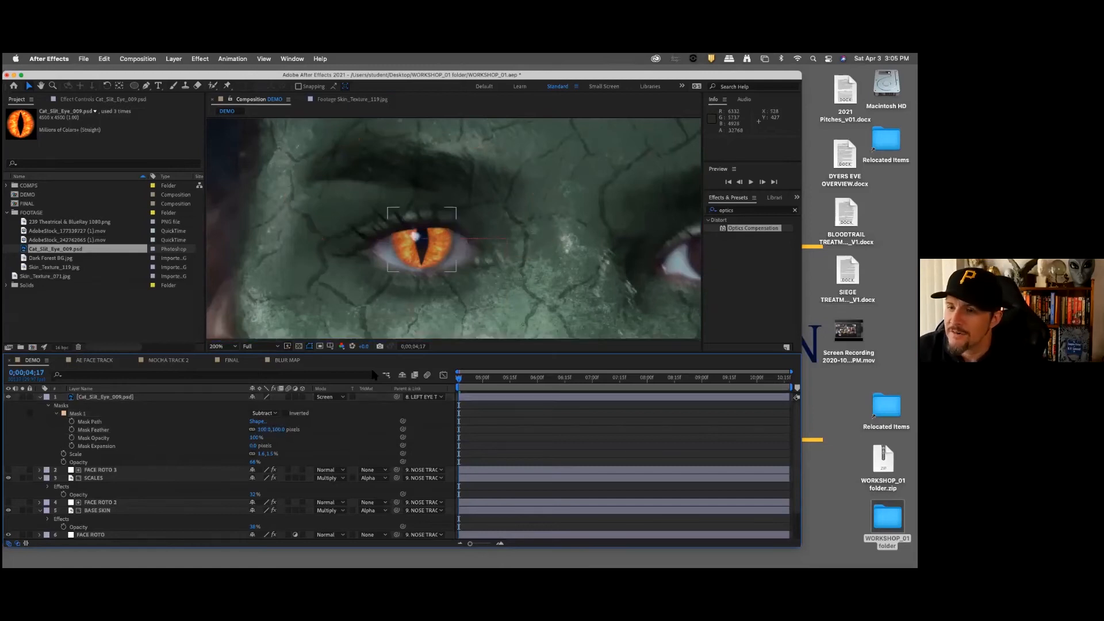
Step: Increase Mask 1's feather to 200 pixels to soften the cutout along the eyelid
click(280, 430)
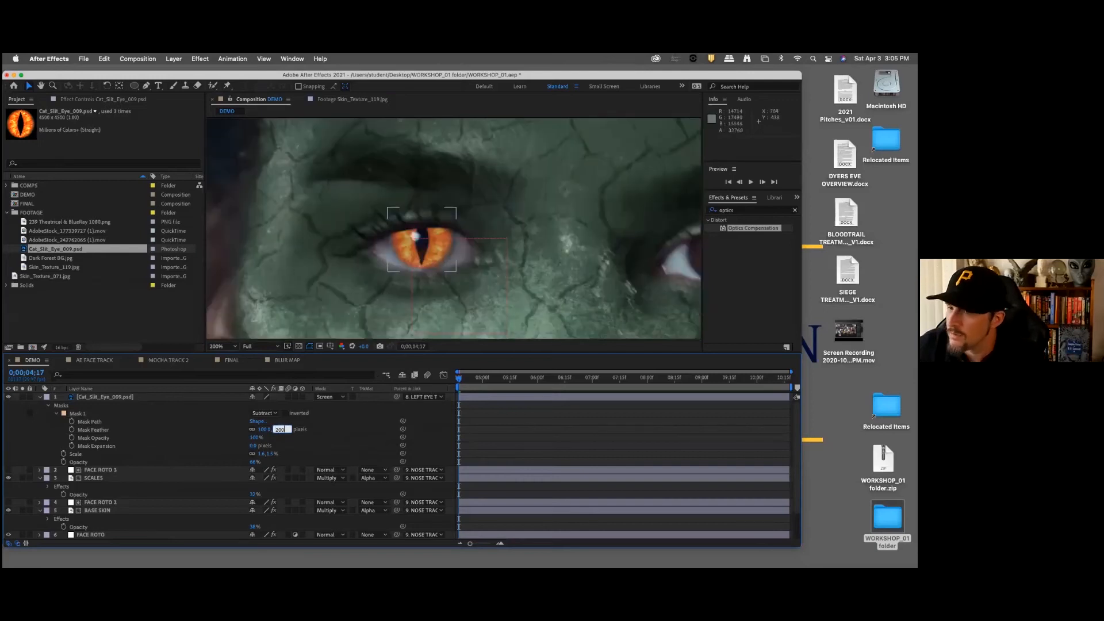
text(200)
key(Return)
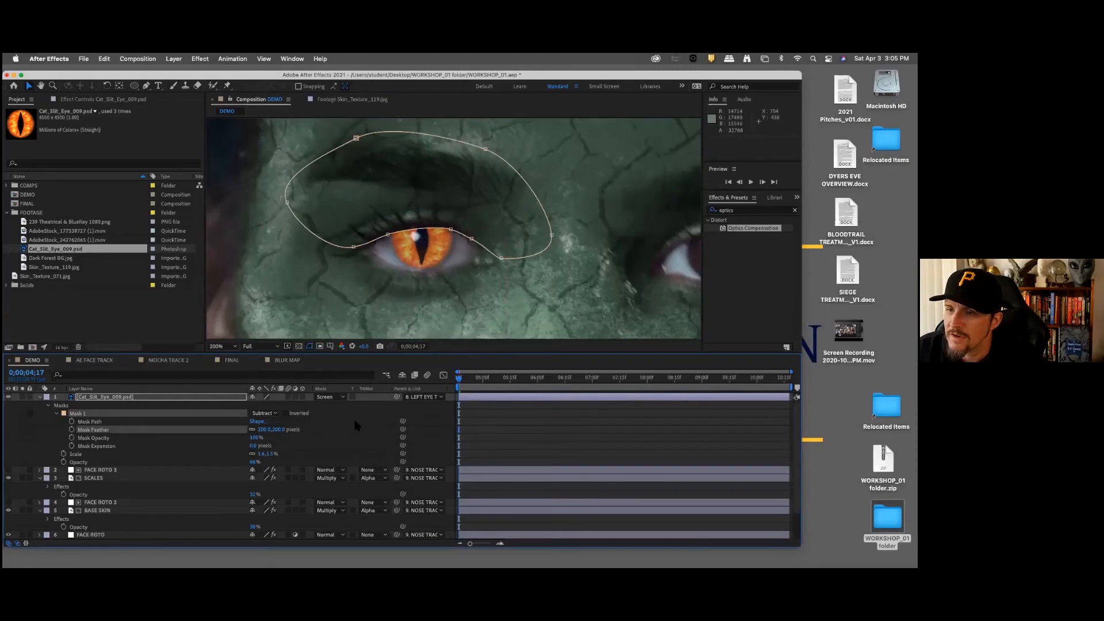
click(354, 426)
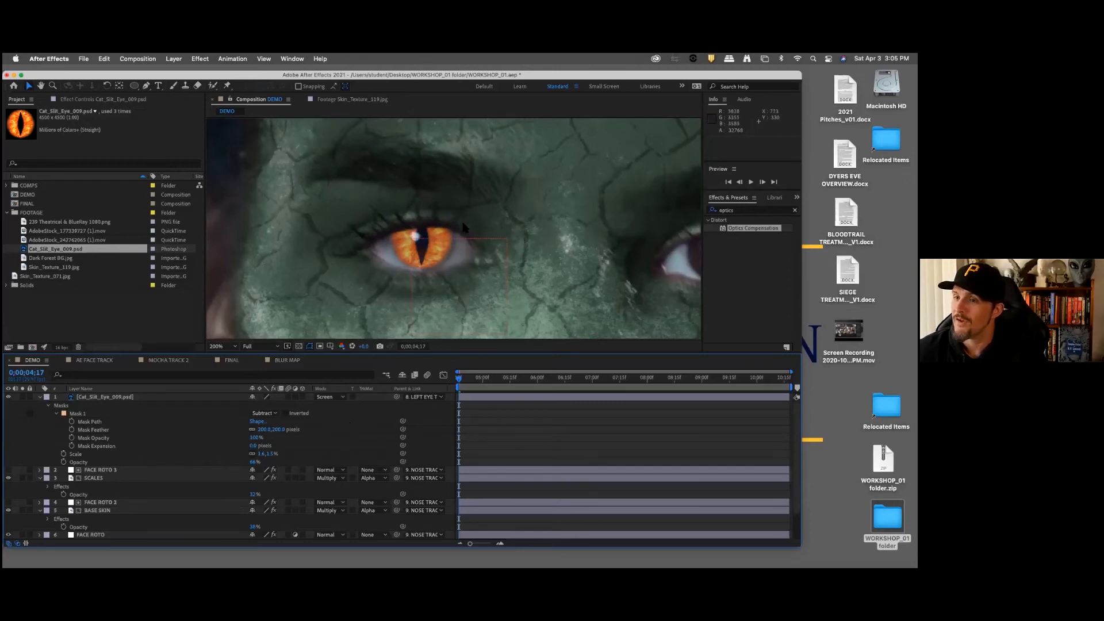
Step: Reveal the cat-eye layer's Position and start keyframing it at 0;00;04;17
scroll(454, 253, down, 4)
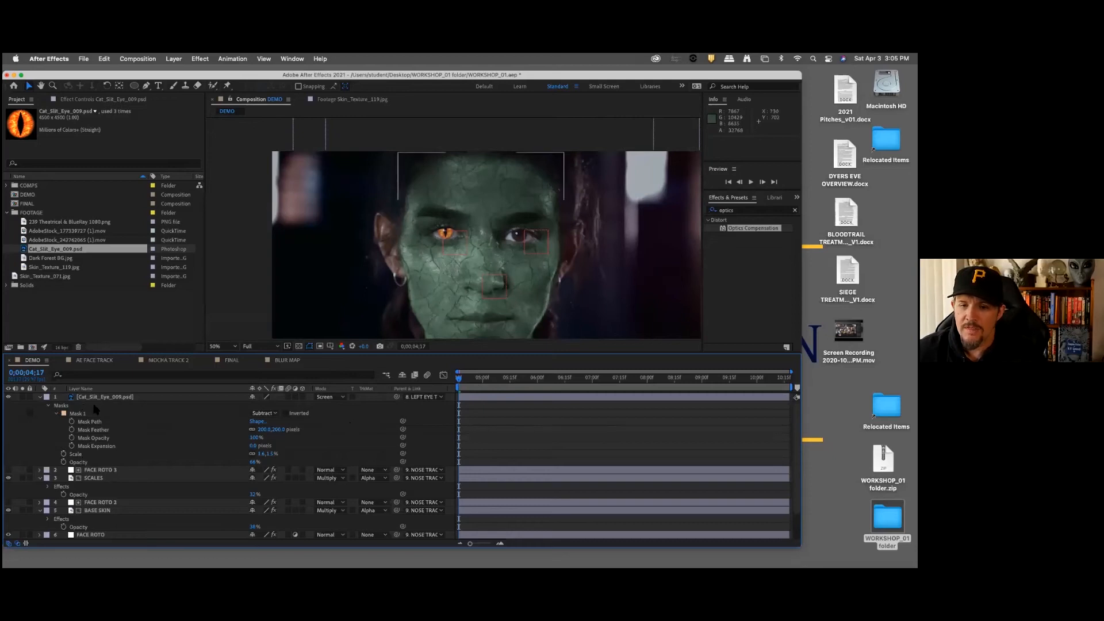
click(114, 398)
key(p)
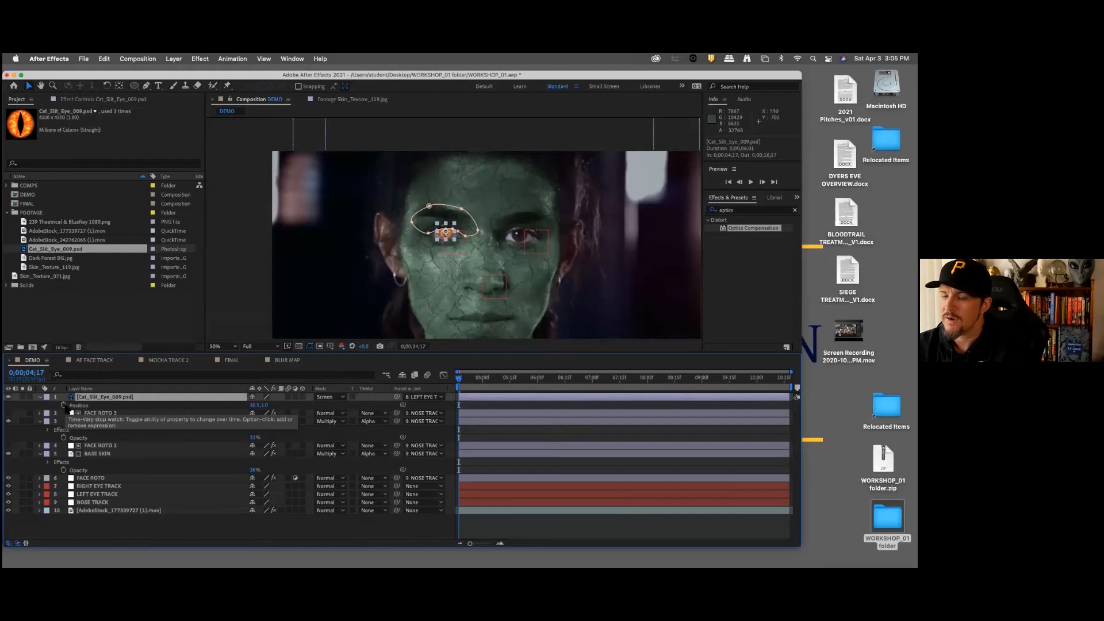
click(64, 406)
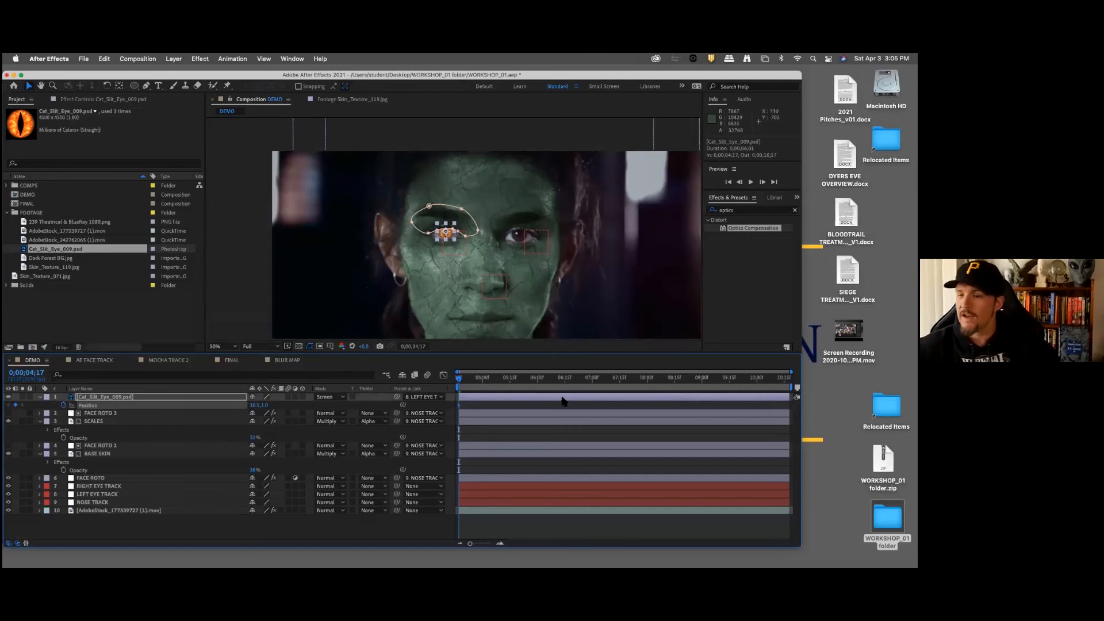
Step: Reveal FACE ROTO 3's keyframes, check the cat eye's alignment at each one up to 0;00;10;17, and return to 0;00;05;07
click(115, 413)
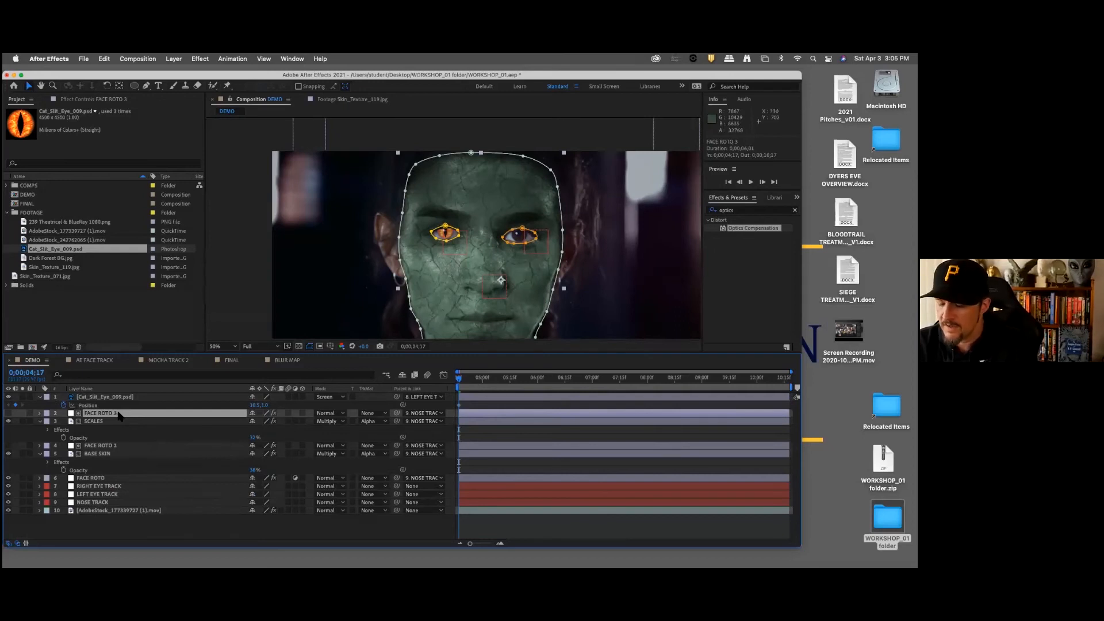
key(u)
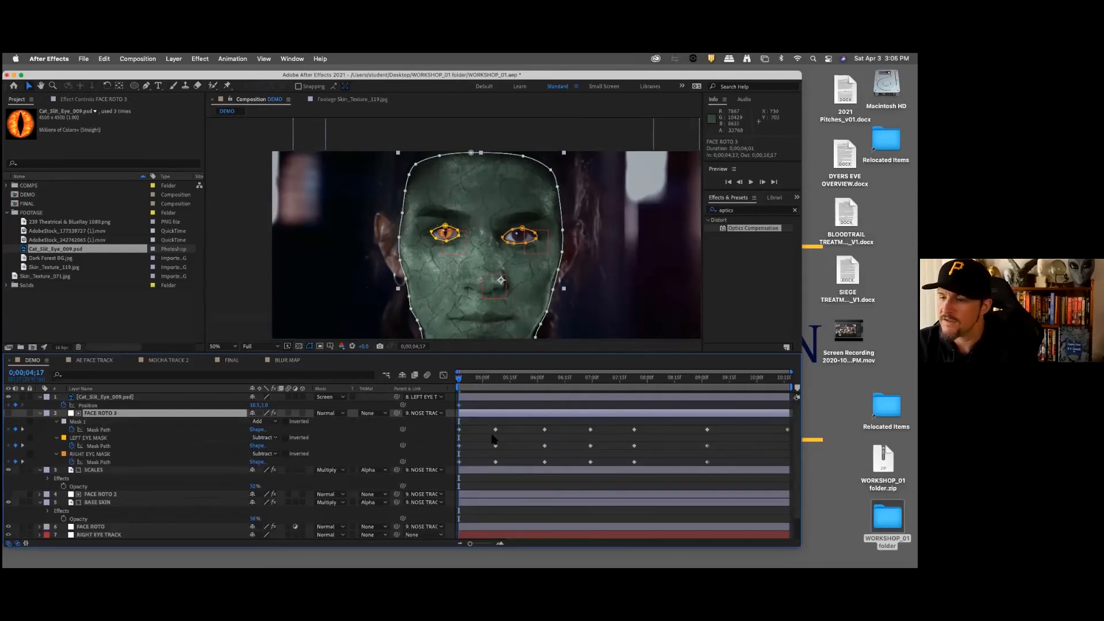
key(k)
scroll(492, 267, down, 2)
scroll(492, 267, up, 2)
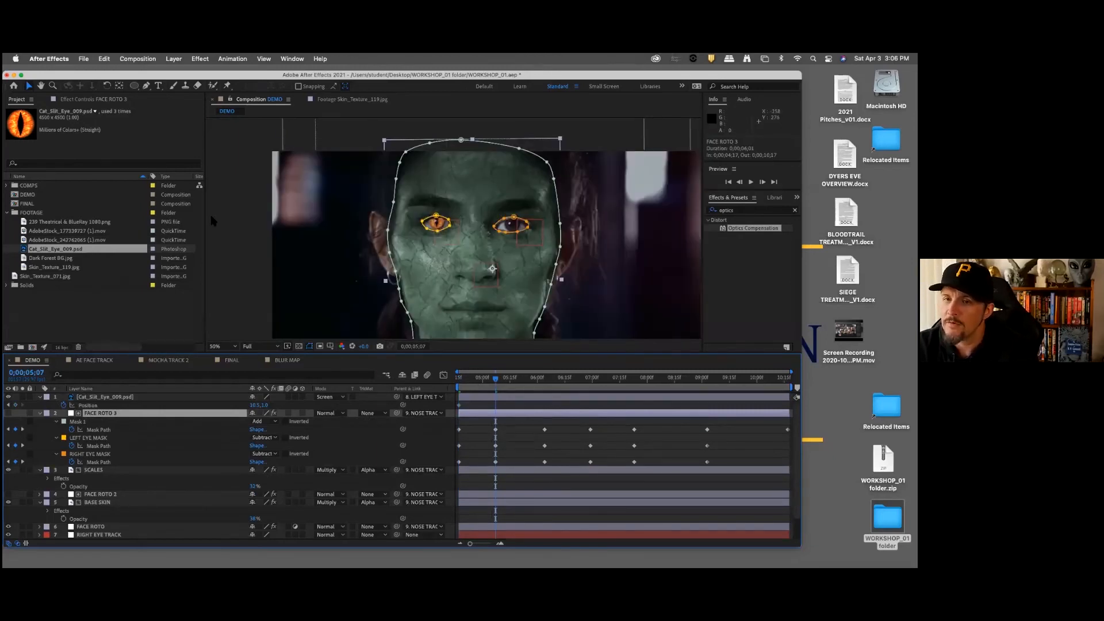
click(234, 219)
scroll(256, 223, down, 2)
scroll(256, 223, up, 3)
key(k)
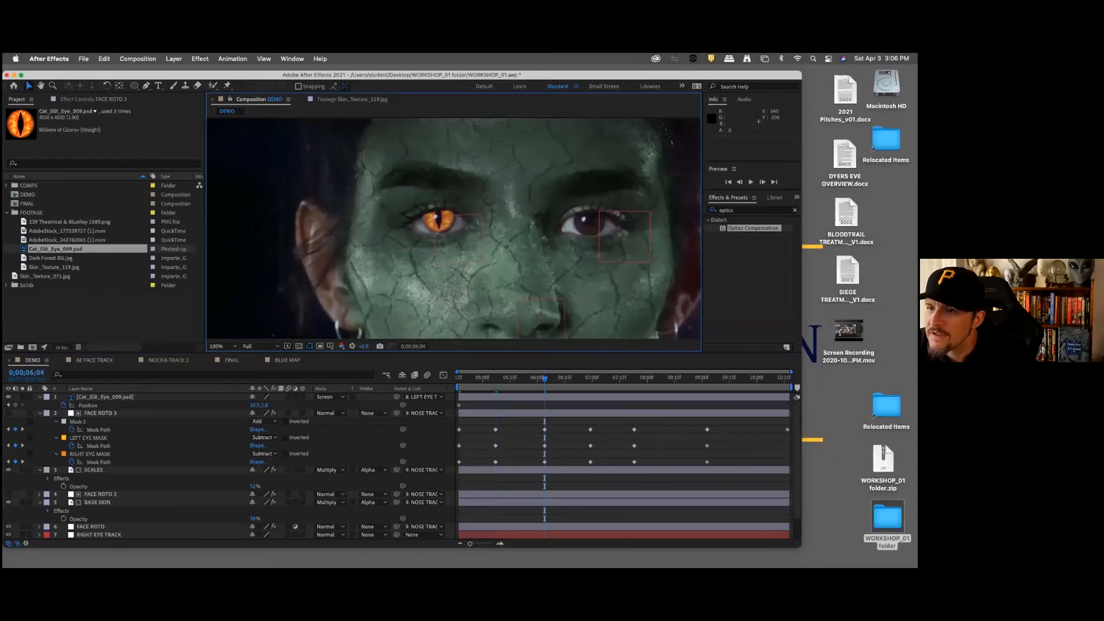
key(k)
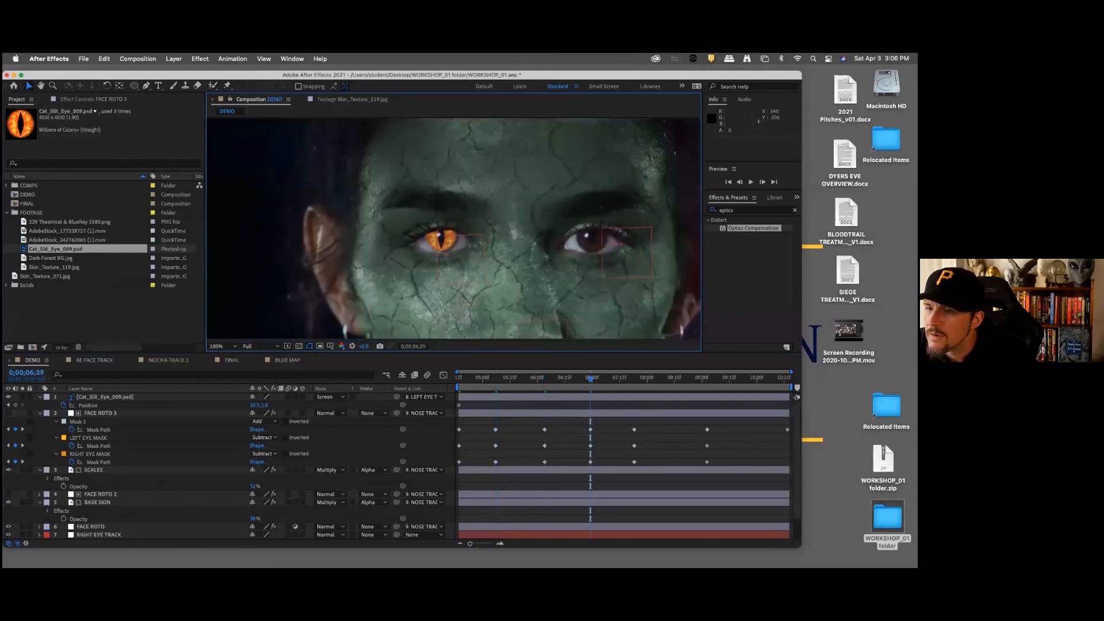
key(k)
key(k)
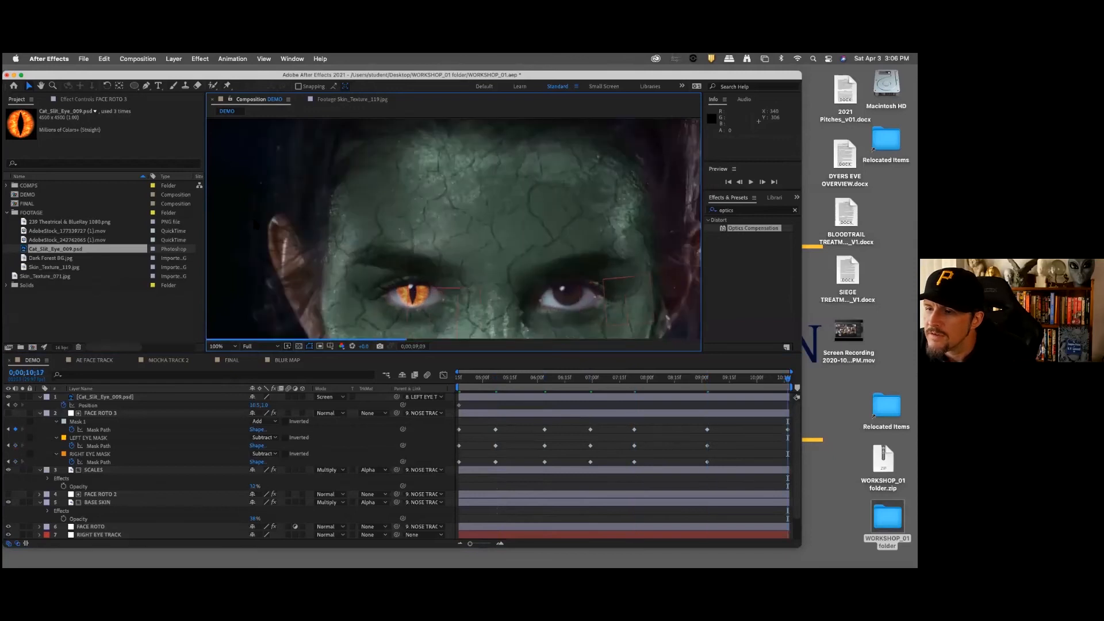
key(k)
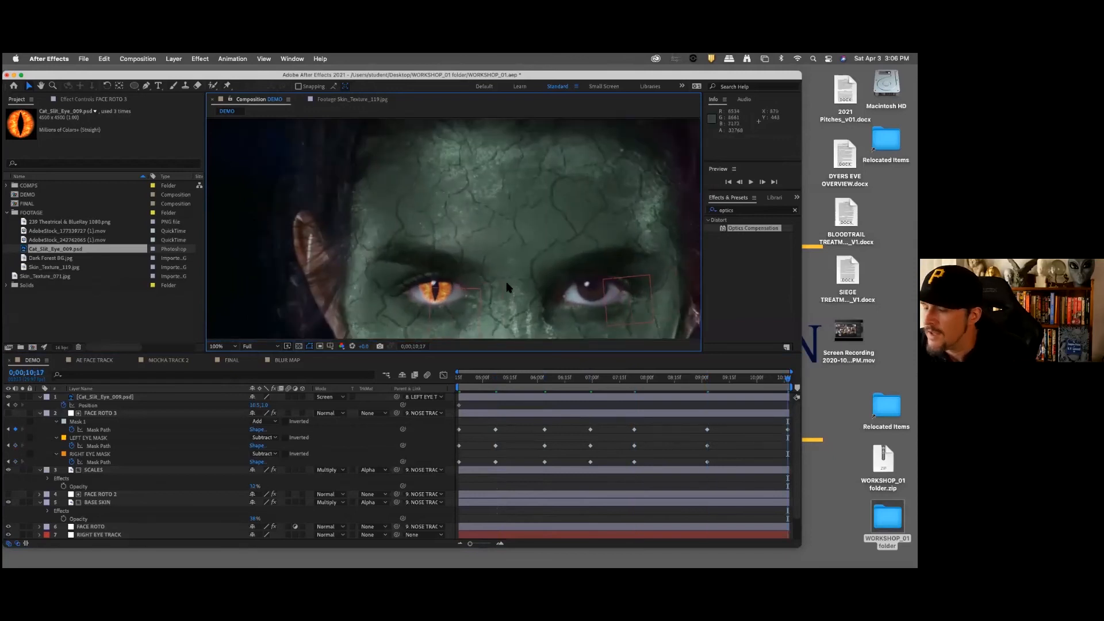
key(j)
key(j)
key(j)
key(j)
key(j)
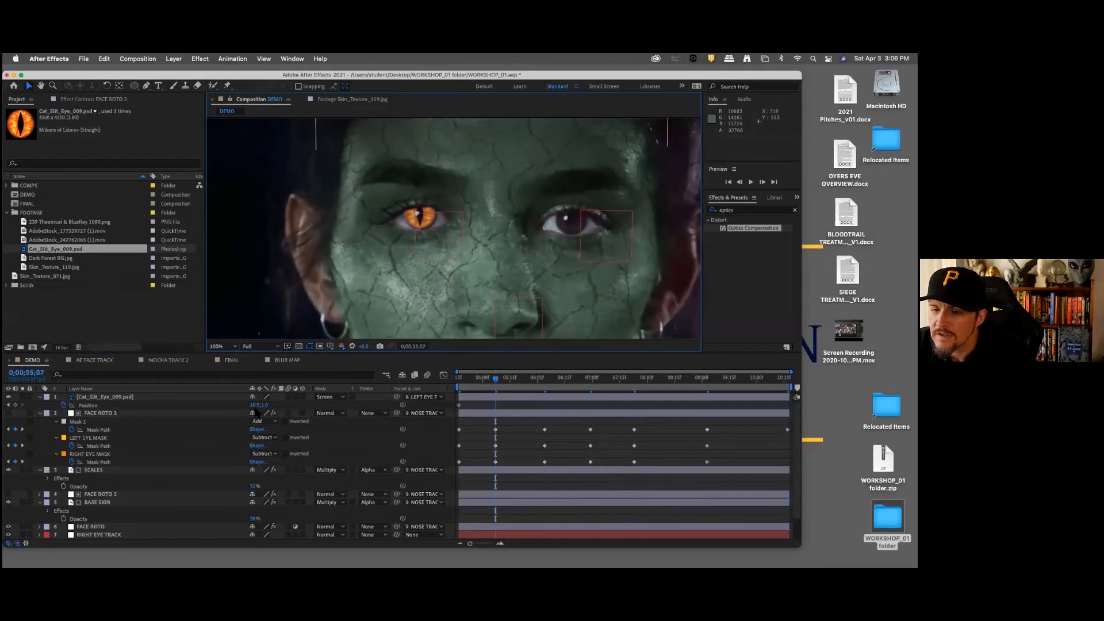
drag(257, 405, 257, 406)
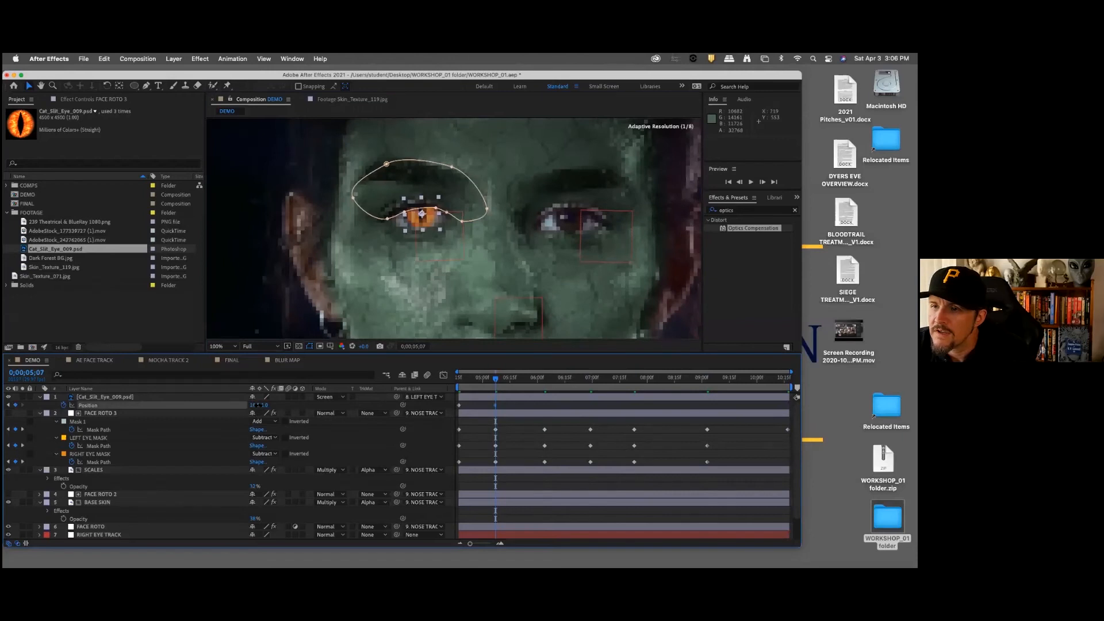
click(258, 405)
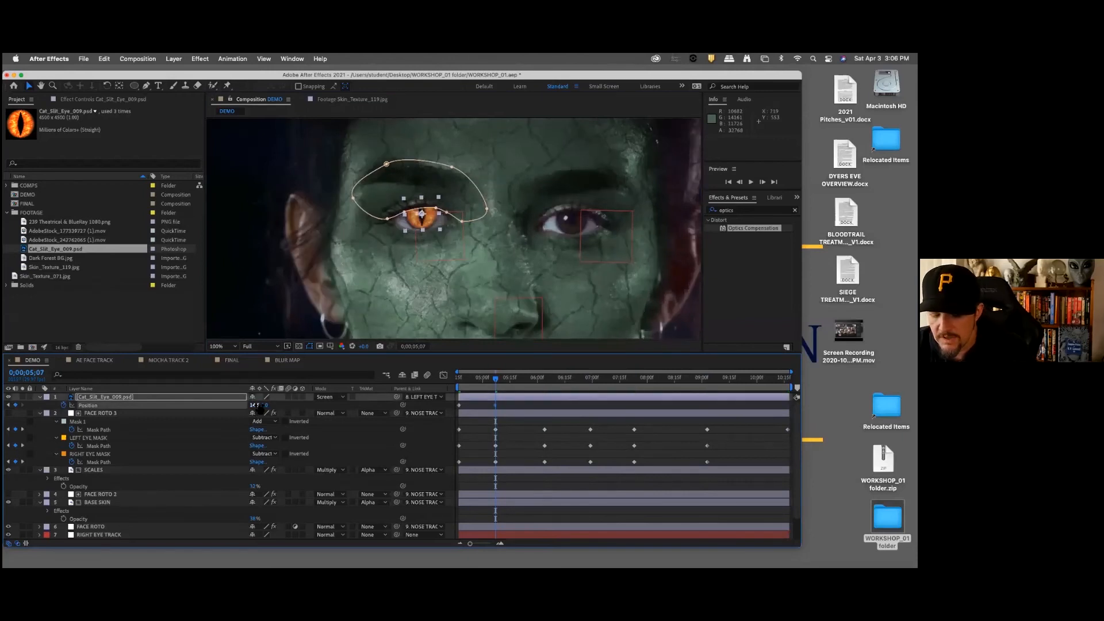
key(super+z)
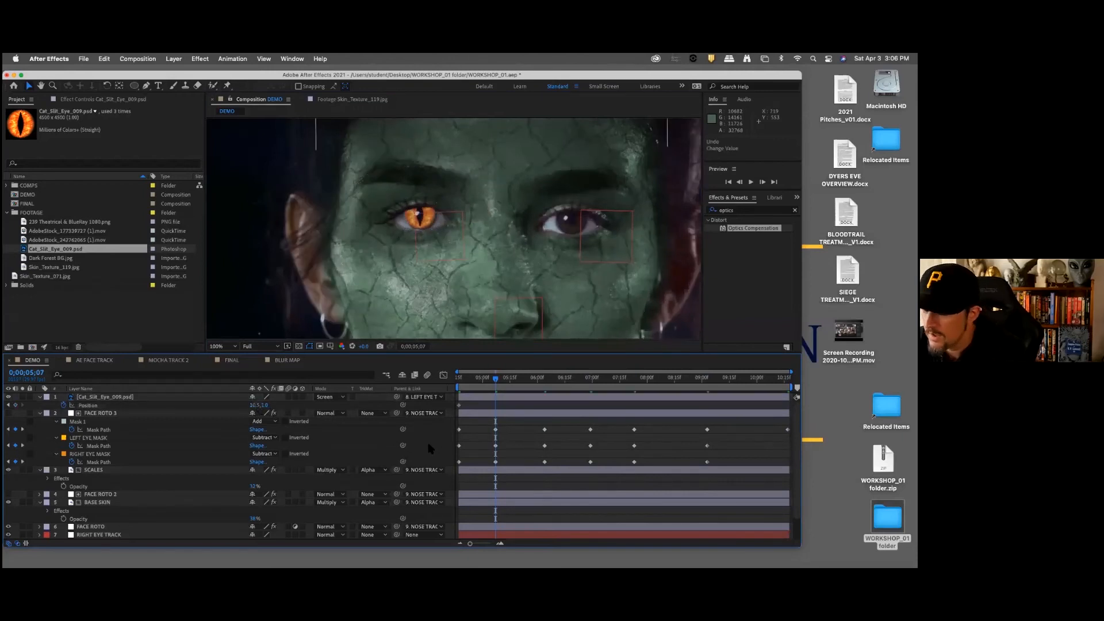
Step: At 0;00;05;07, nudge the cat-eye layer slightly right and down to realign it with the iris
click(133, 398)
key(Right)
key(Right)
key(Down)
key(Down)
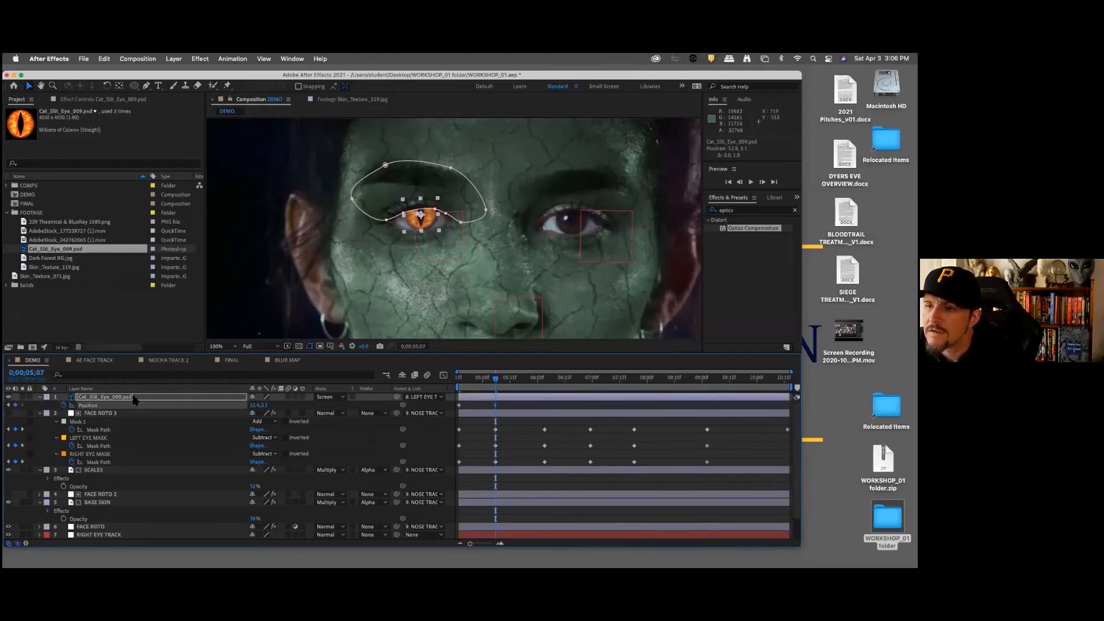
key(Left)
key(Down)
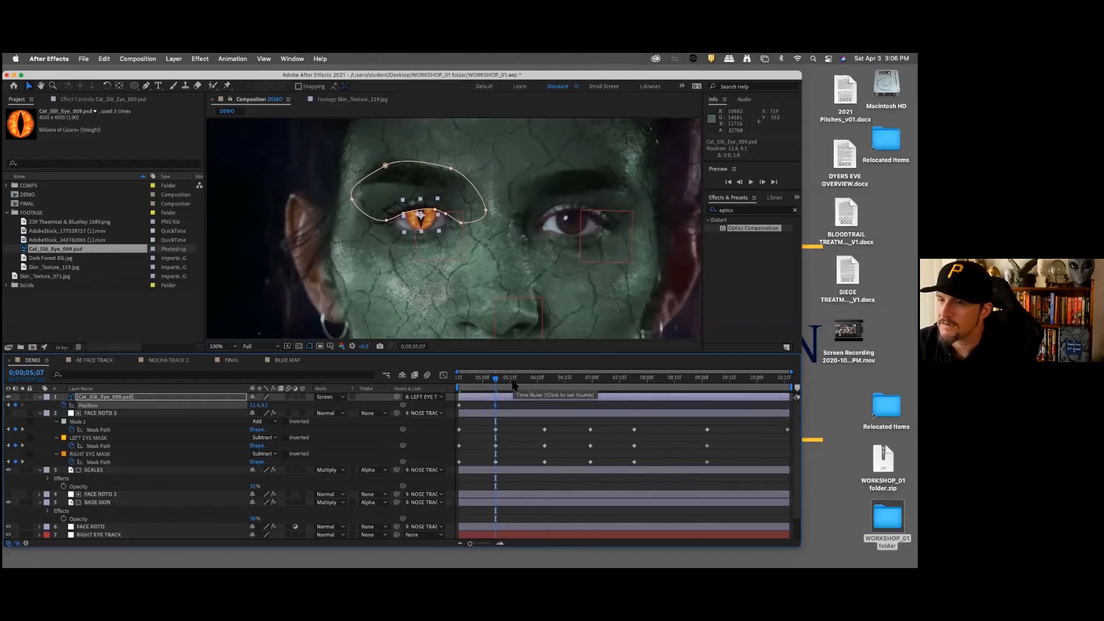
Step: Nudge the cat-eye layer left at 0;00;06;04 and right at 0;00;06;29 and 0;00;07;23, and check the remaining roto keyframes
key(k)
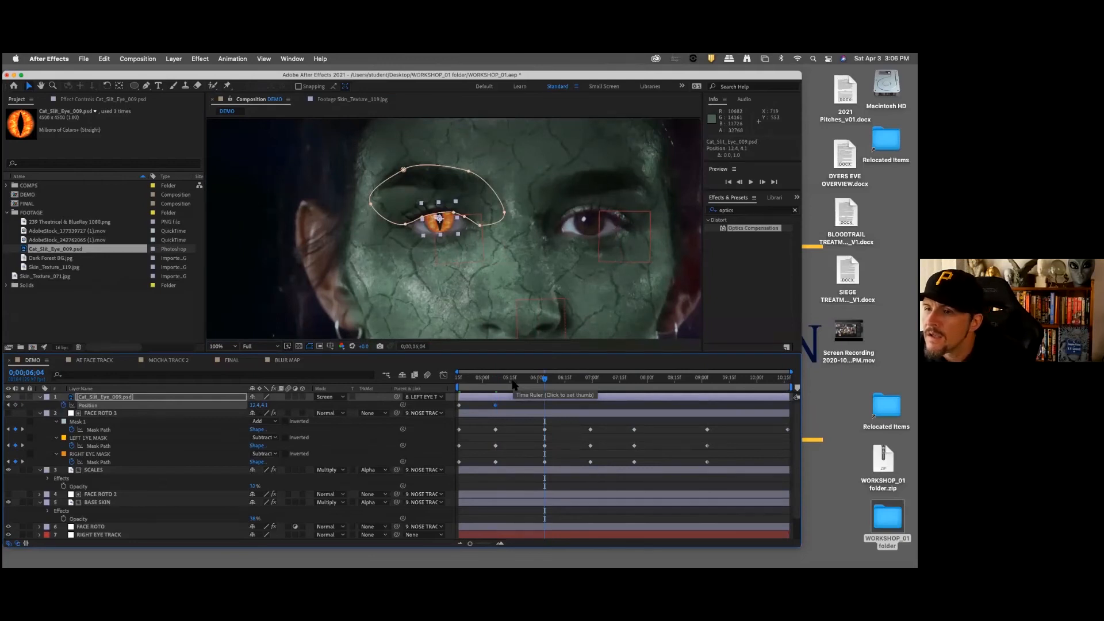
key(Left)
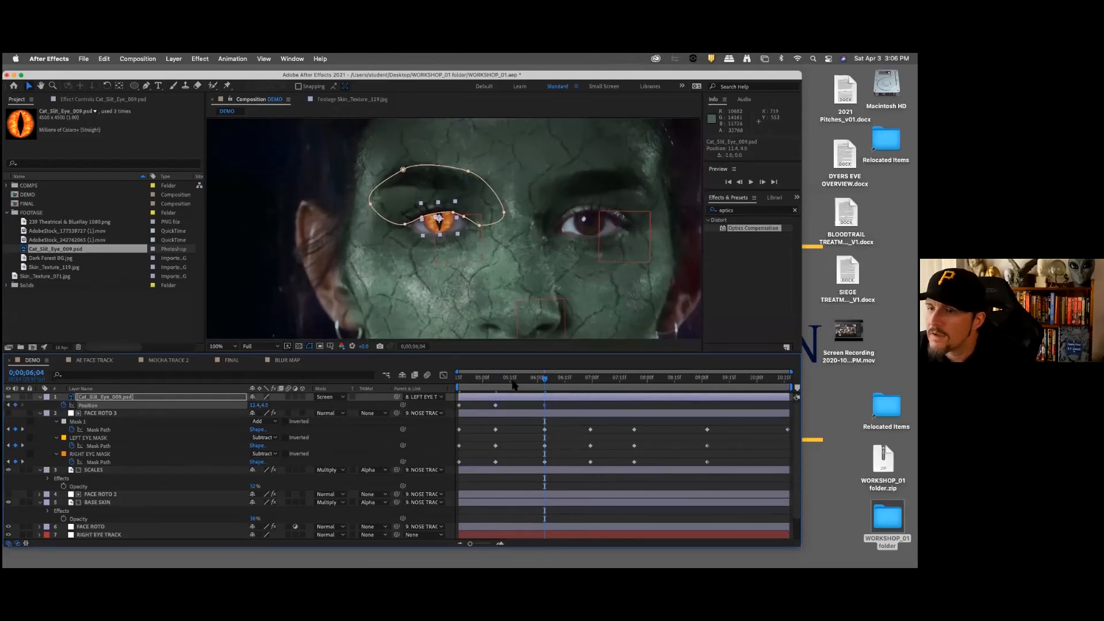
key(k)
key(Right)
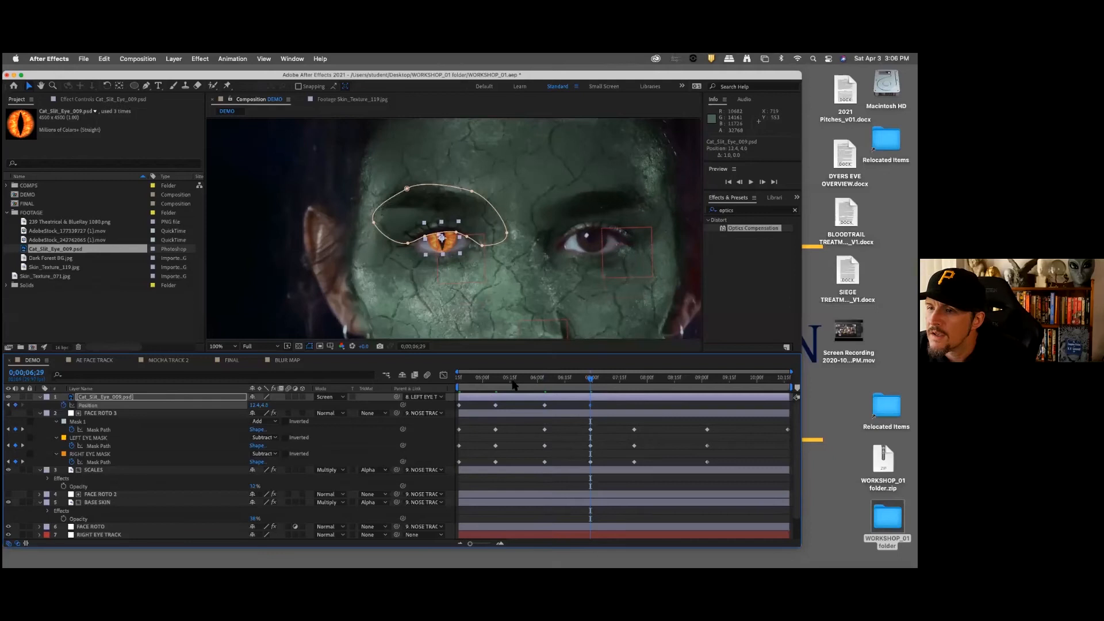
key(k)
key(Right)
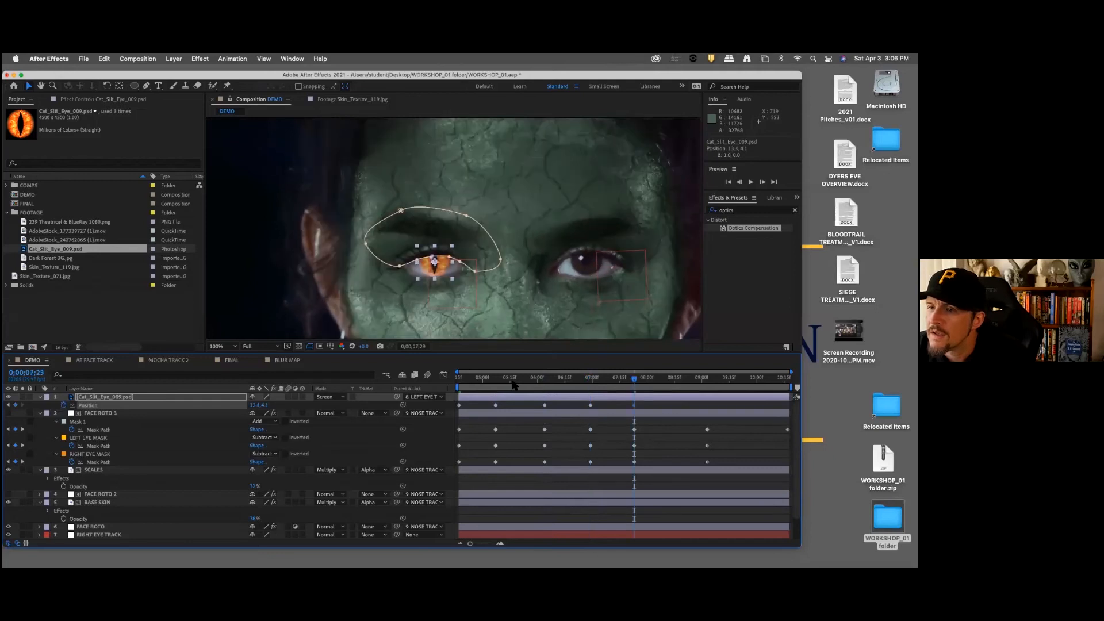
key(k)
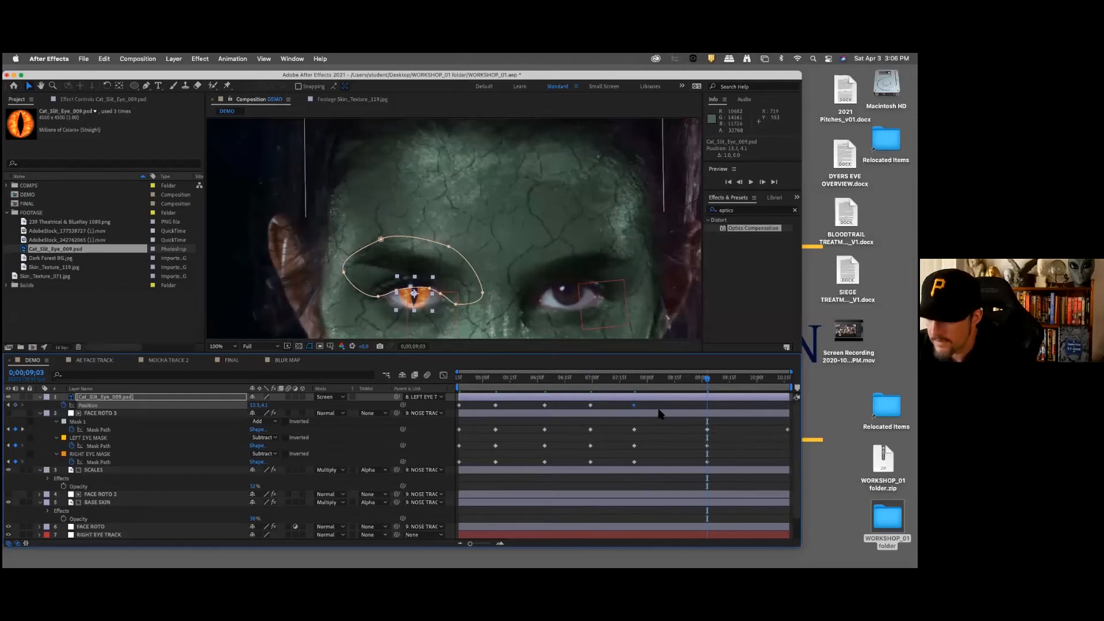
key(k)
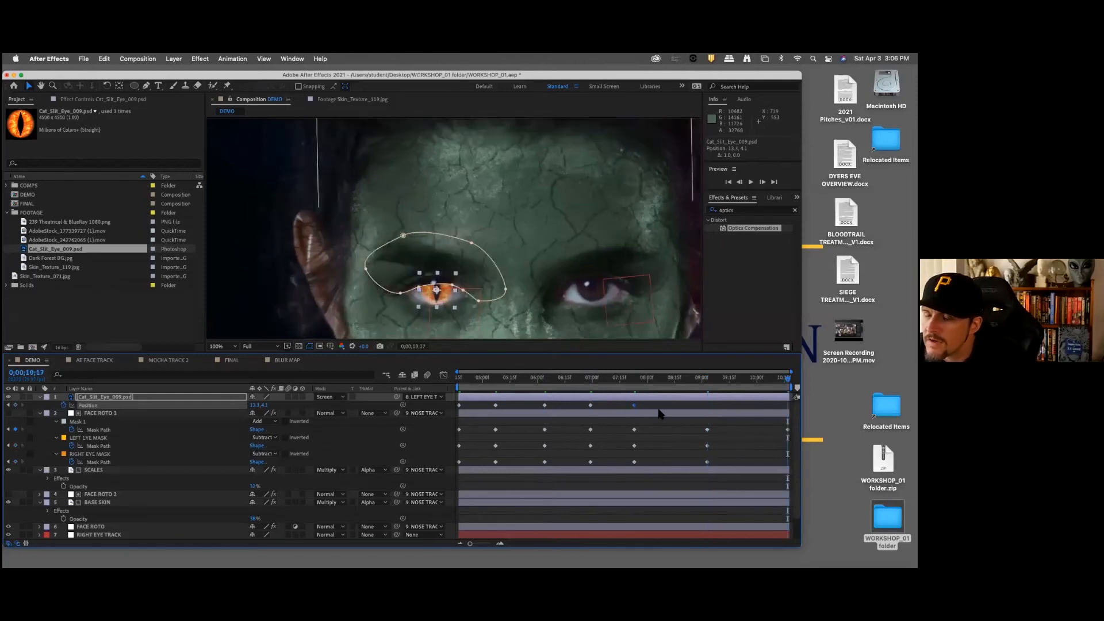
Step: Reveal the cat-eye layer's Mask Path and start keyframing it at 0;00;04;17
click(154, 397)
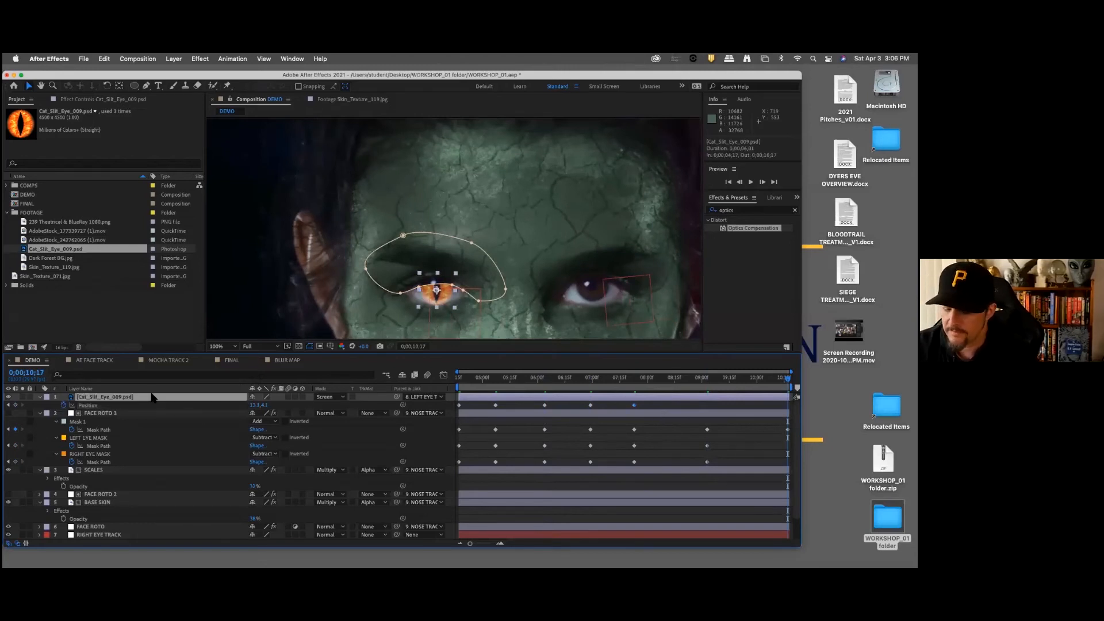
key(m)
key(i)
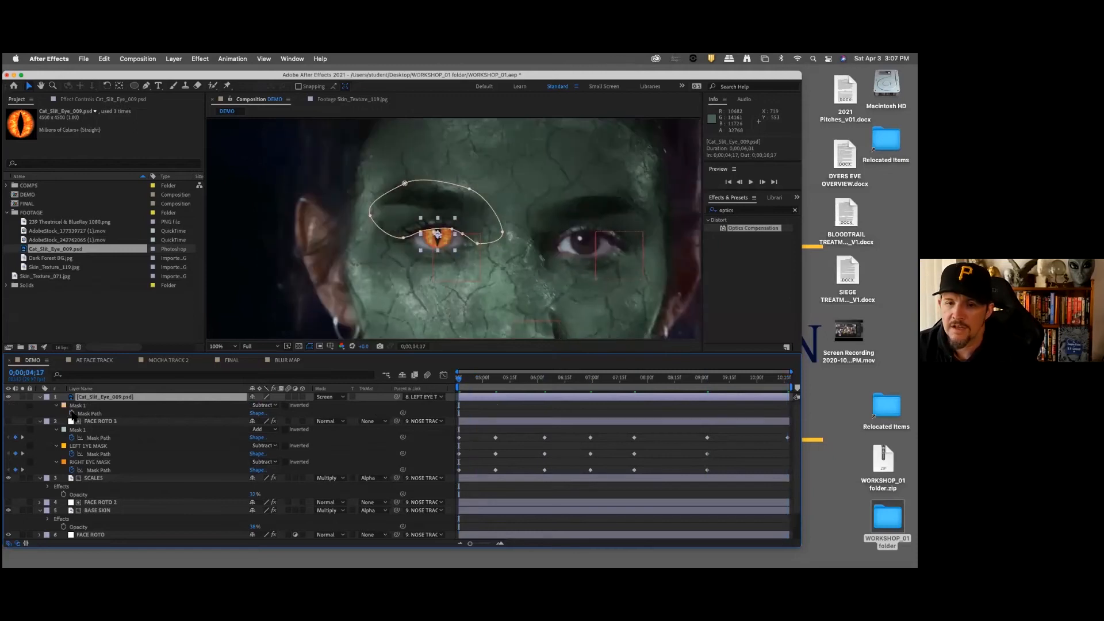
click(72, 413)
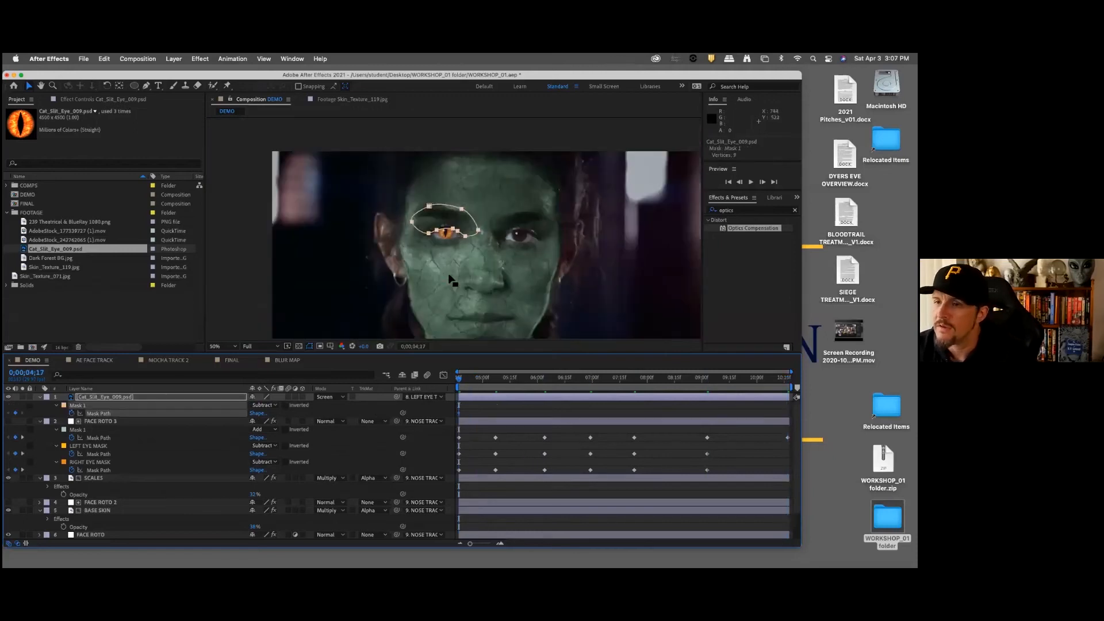
Step: At 0;00;05;07, nudge the whole of the cat-eye layer's Mask 1 slightly upward to follow the upper eyelid
key(period)
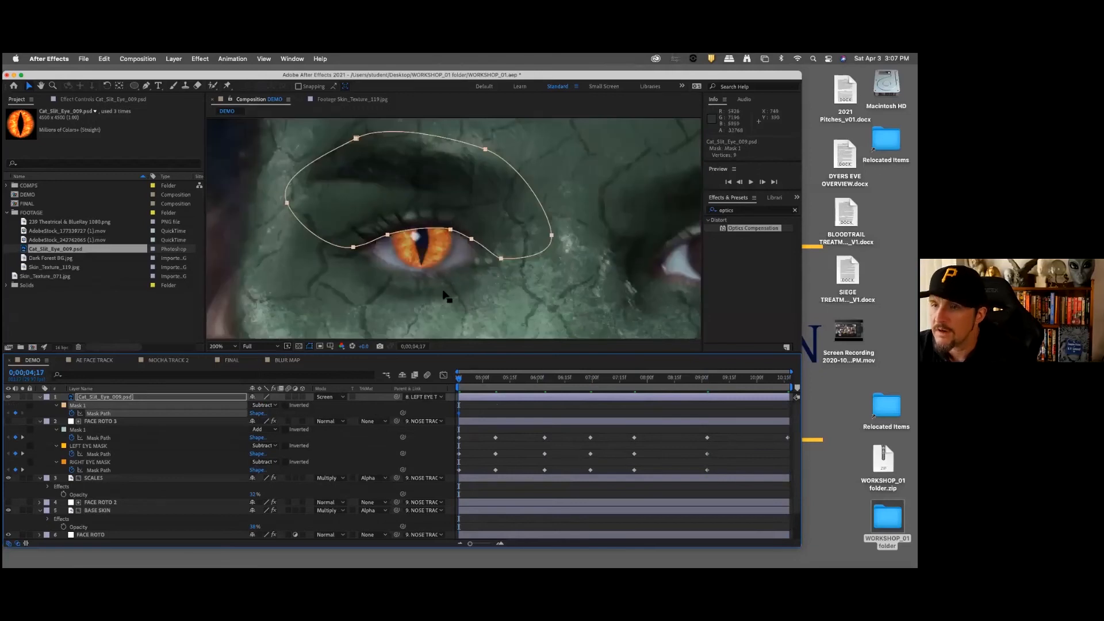
key(k)
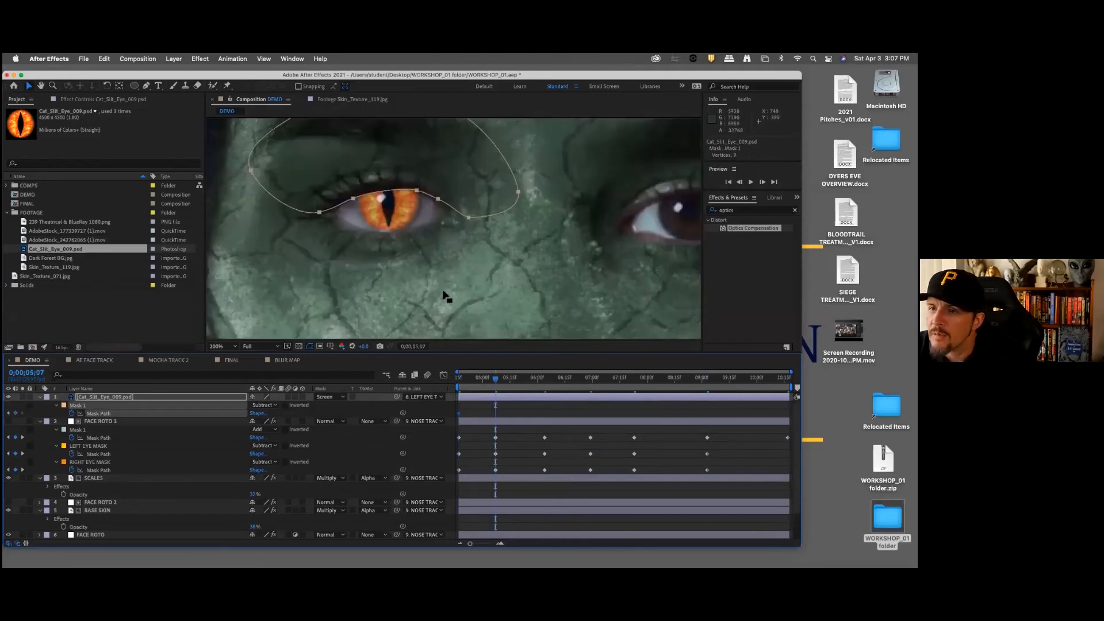
key(k)
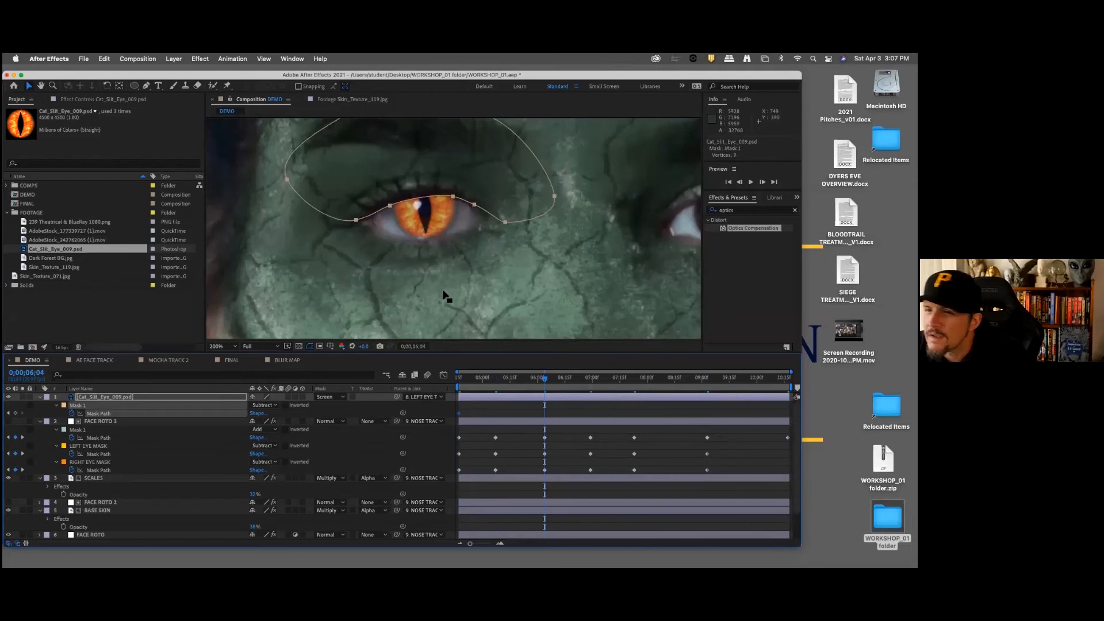
key(period)
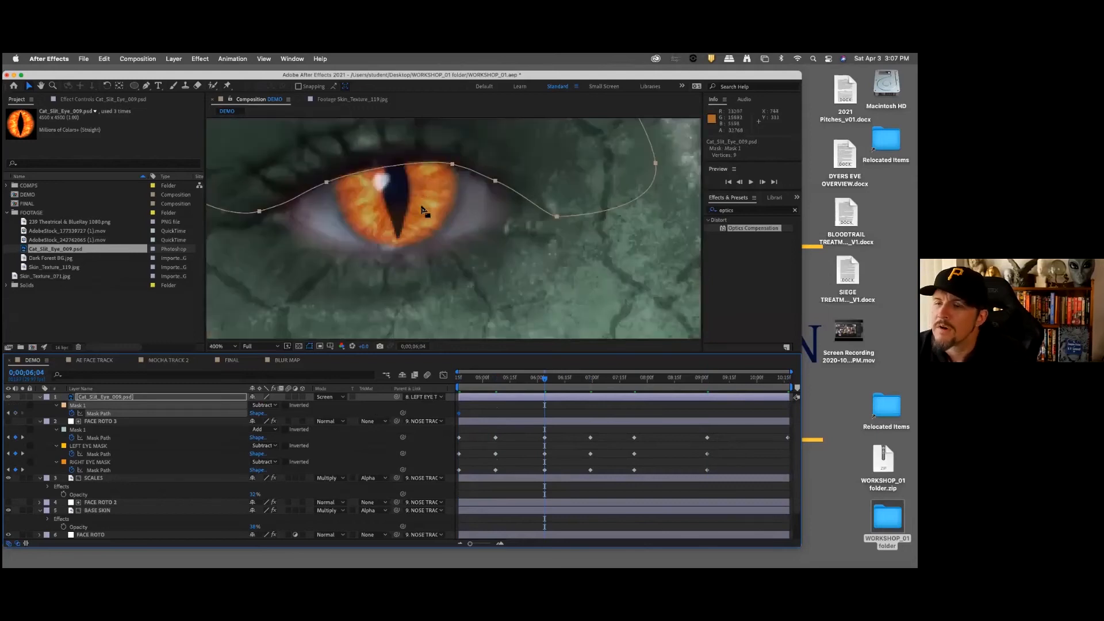
key(comma)
key(comma)
drag(356, 142, 535, 257)
key(comma)
key(period)
key(period)
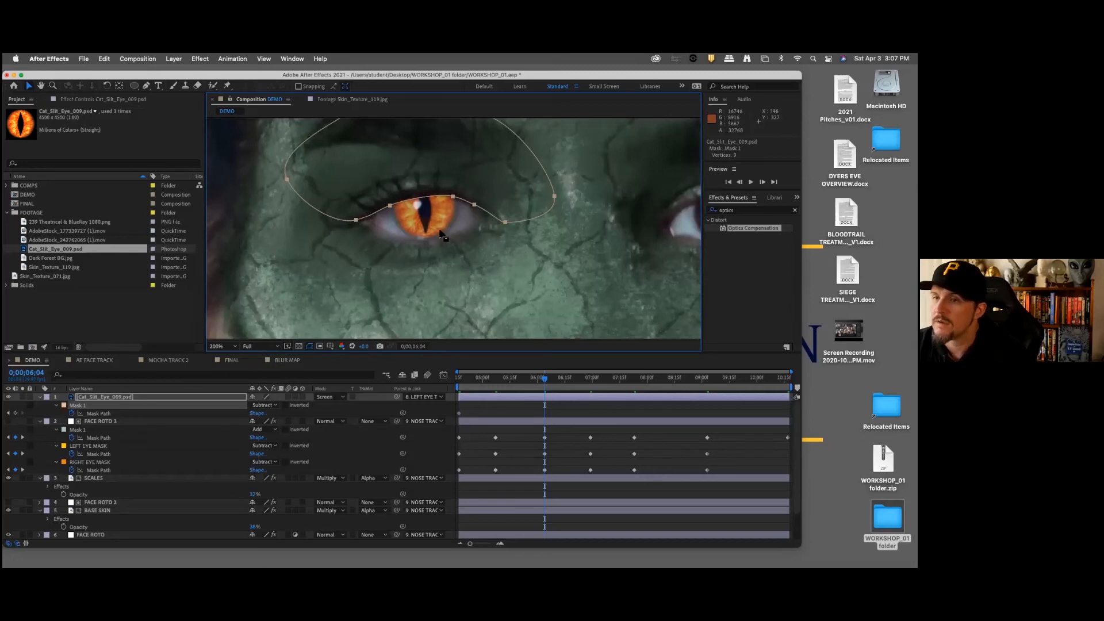
key(j)
key(Up)
key(Up)
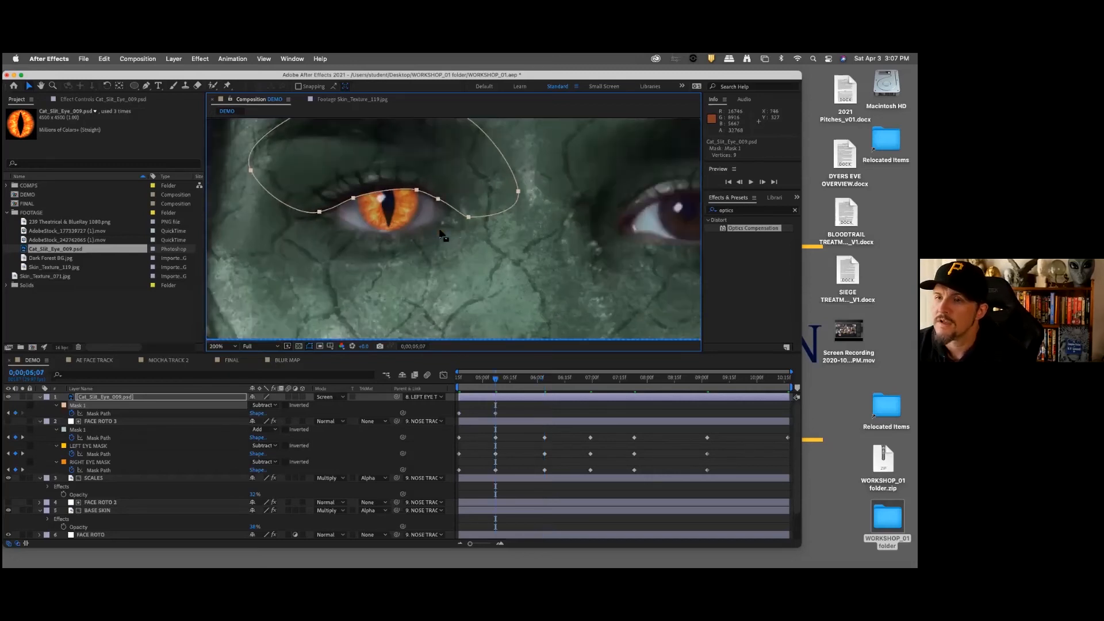
key(Up)
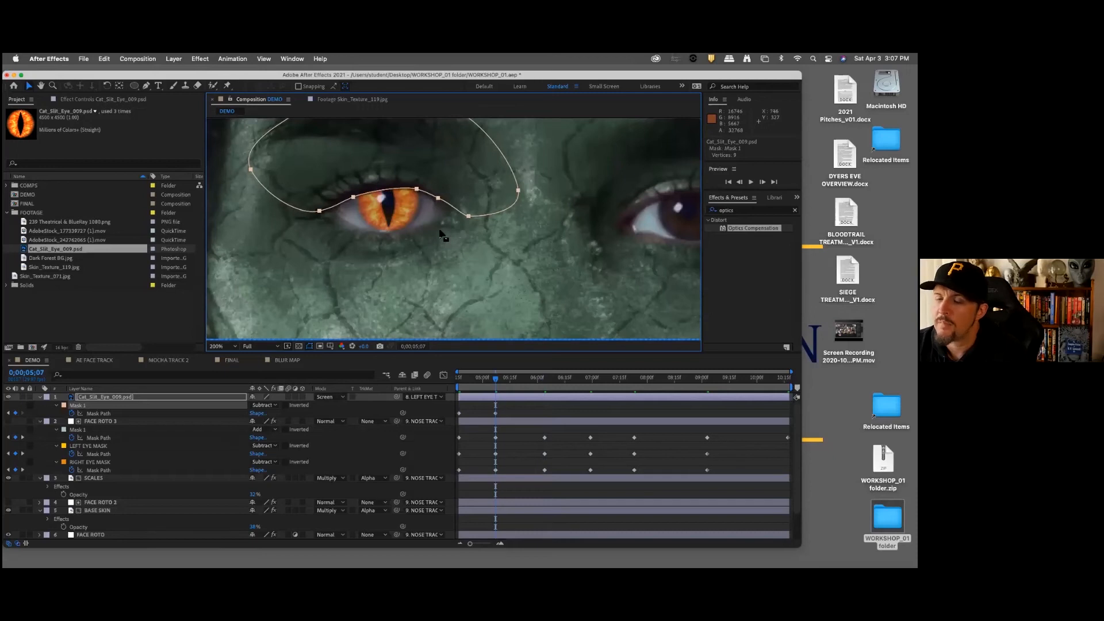
Step: Nudge the cat-eye layer's Mask 1 up at 0;00;06;04, left at 0;00;06;29 and up at 0;00;07;23 to follow the eyelid
key(k)
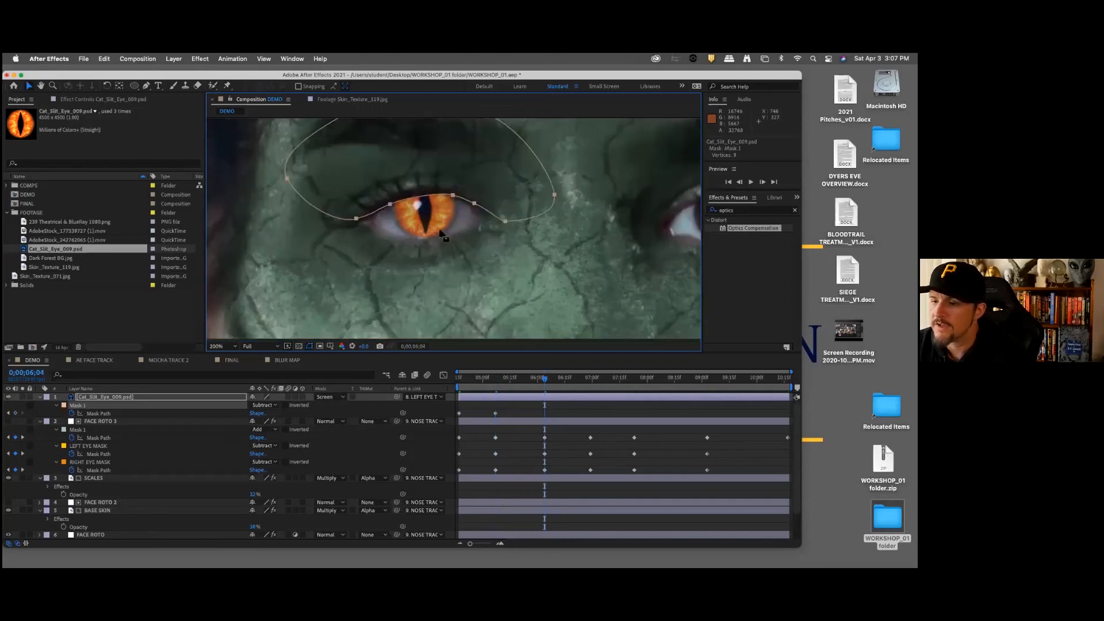
key(Up)
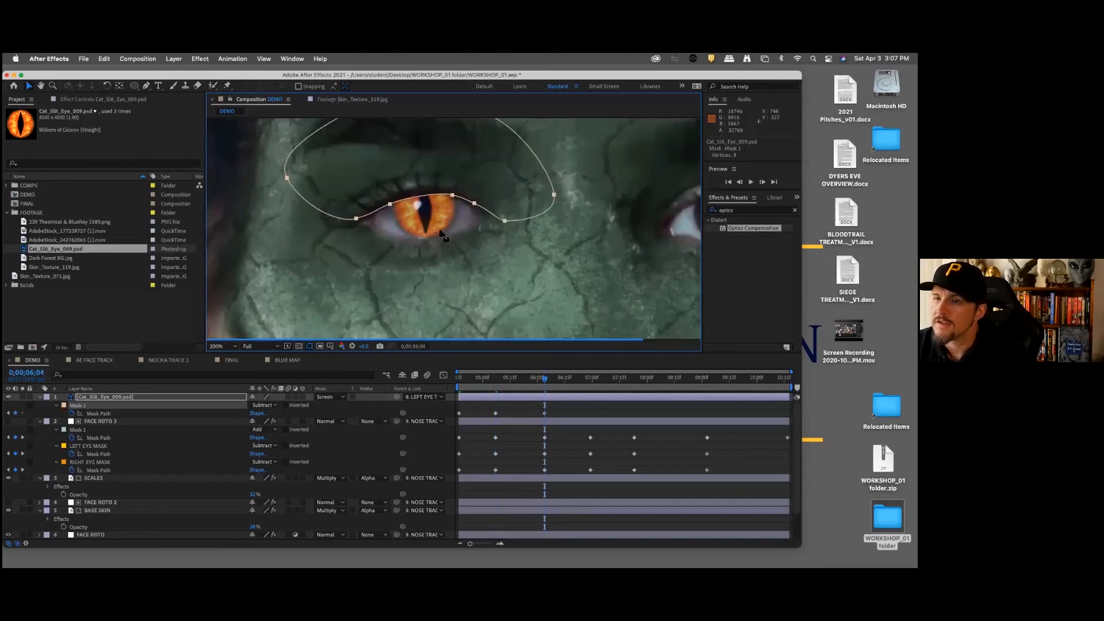
key(k)
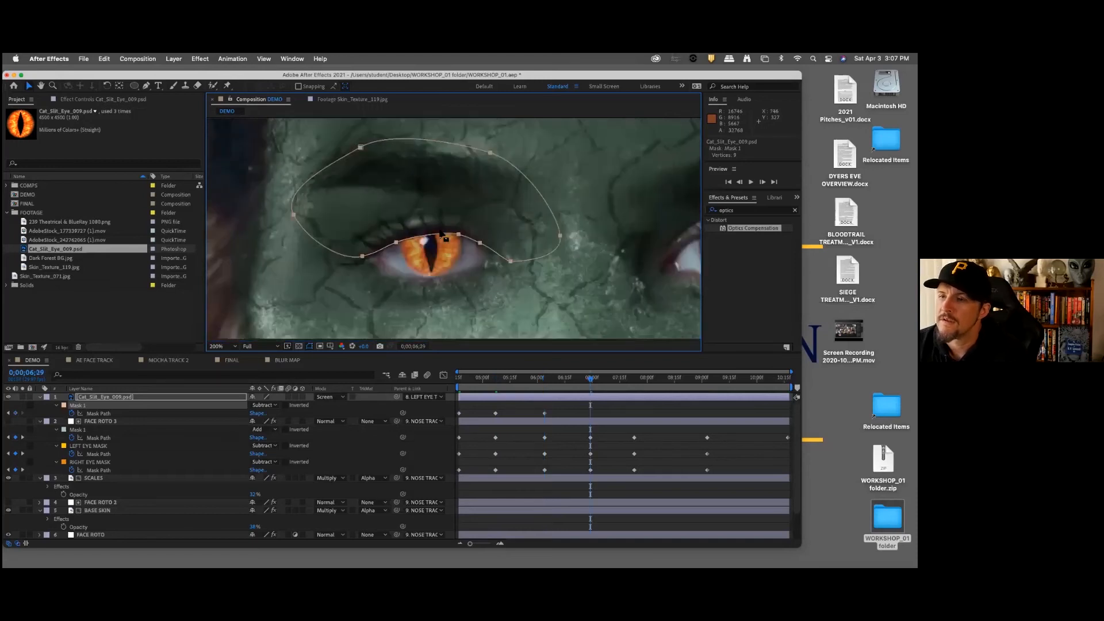
key(Left)
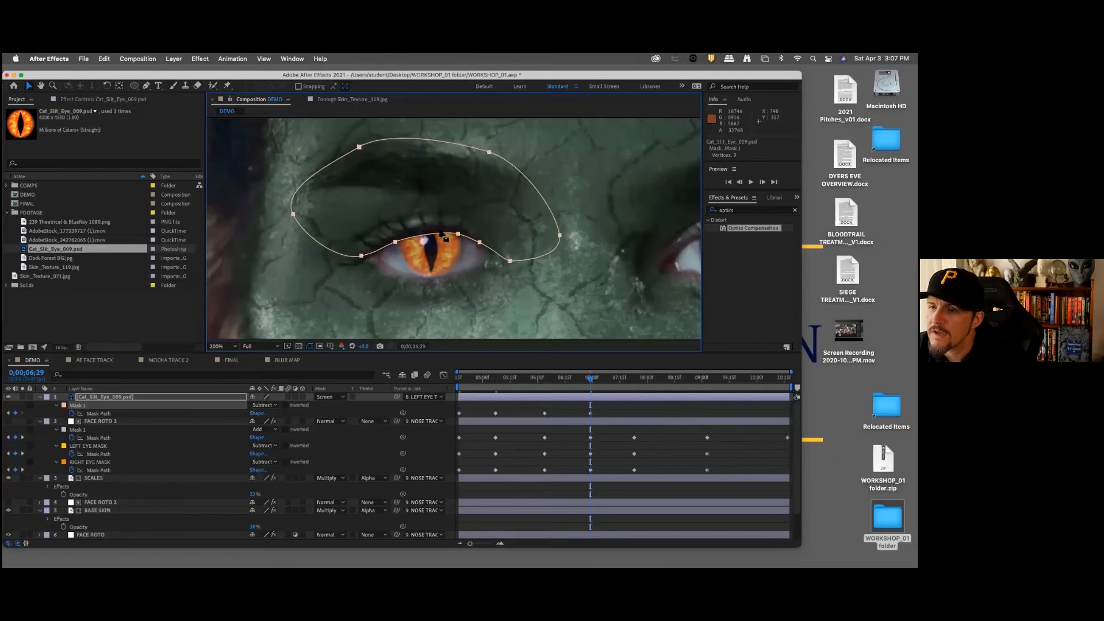
key(k)
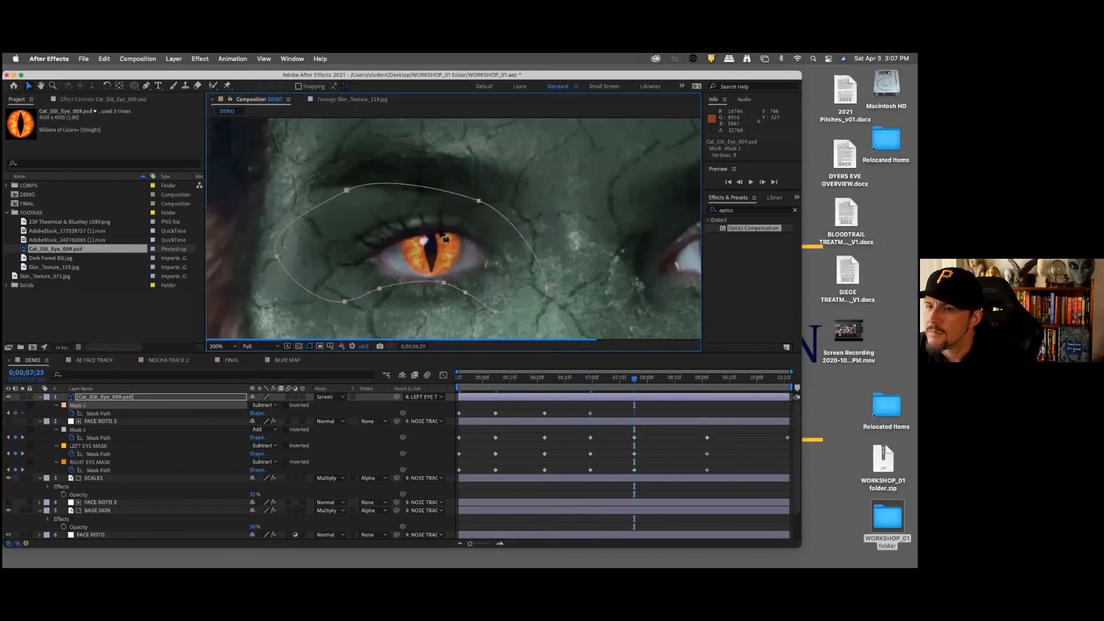
key(Up)
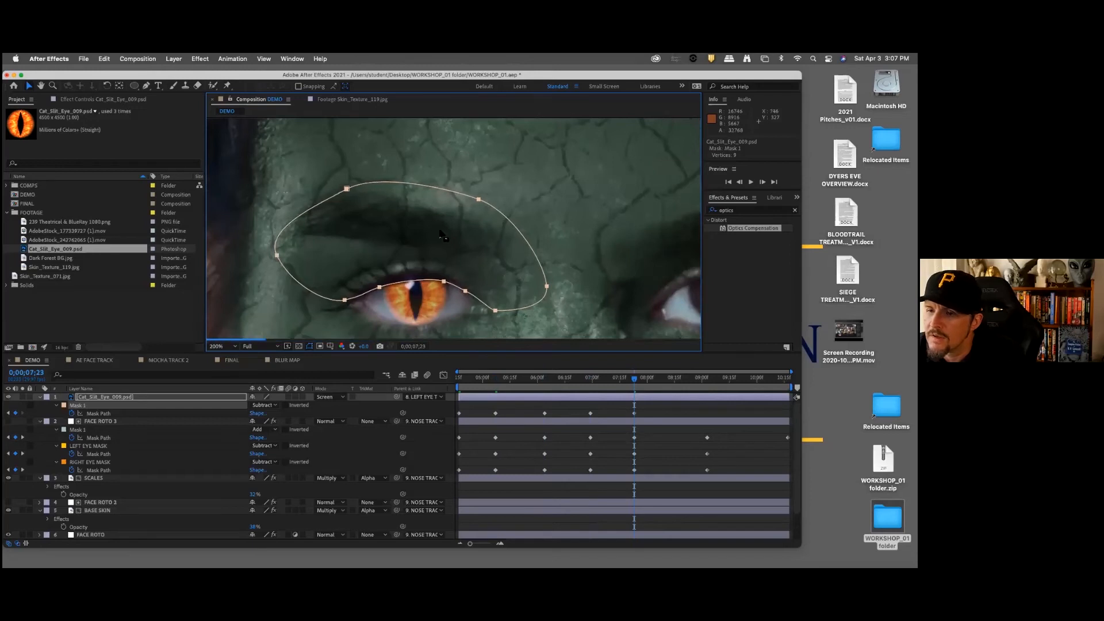
Step: At 0;00;09;03, nudge the cat-eye layer's Mask 1 up and slightly left, and check the mask at 0;00;10;17
key(k)
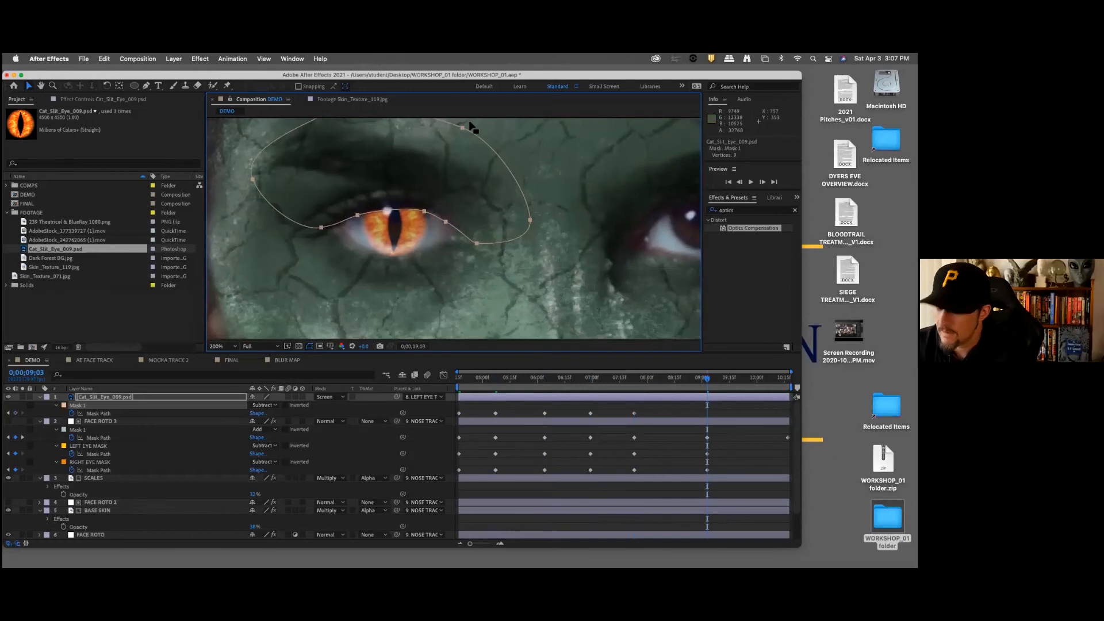
key(Up)
key(Up)
key(Up)
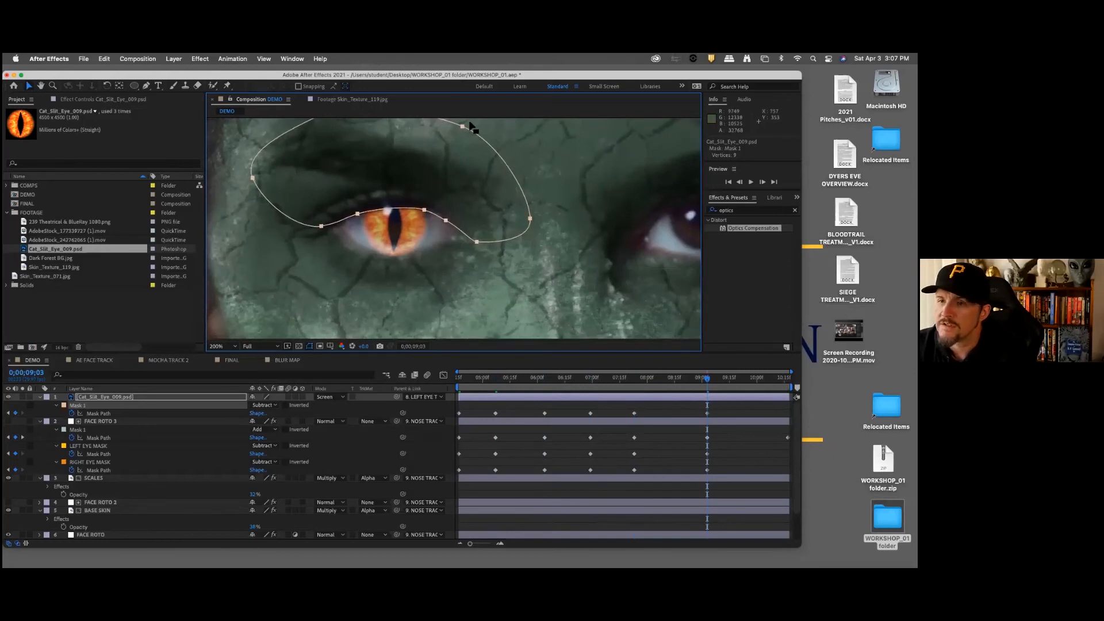
key(Up)
key(Left)
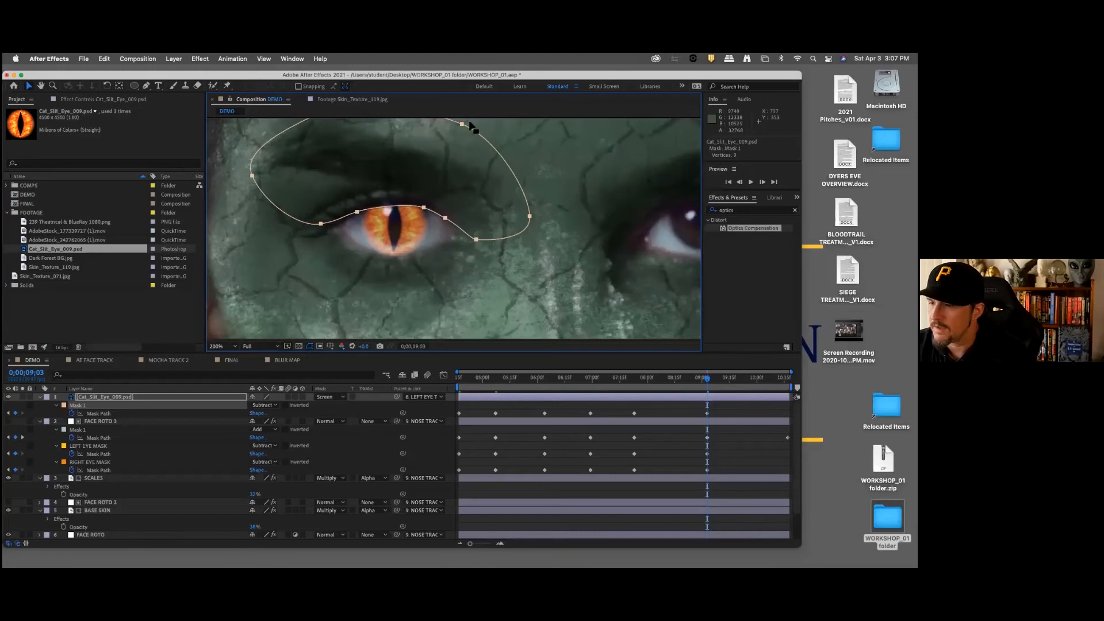
key(k)
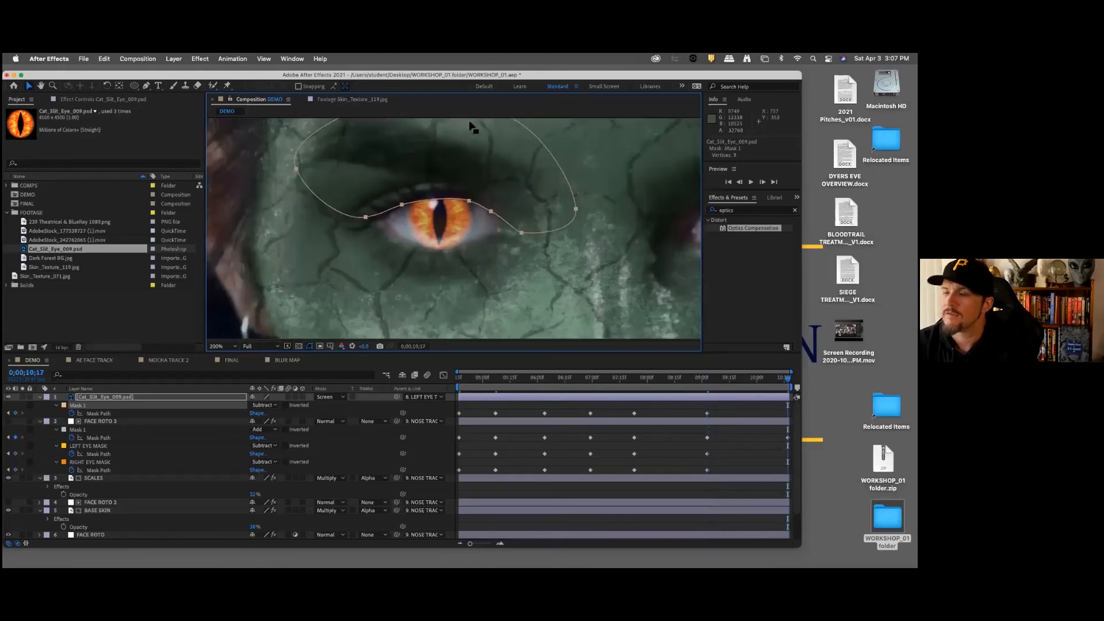
Step: Play back the masked cat eye from near 0;00;04;17 with the whole face in view
click(477, 380)
drag(438, 380, 439, 377)
scroll(535, 230, up, 1)
scroll(534, 230, down, 2)
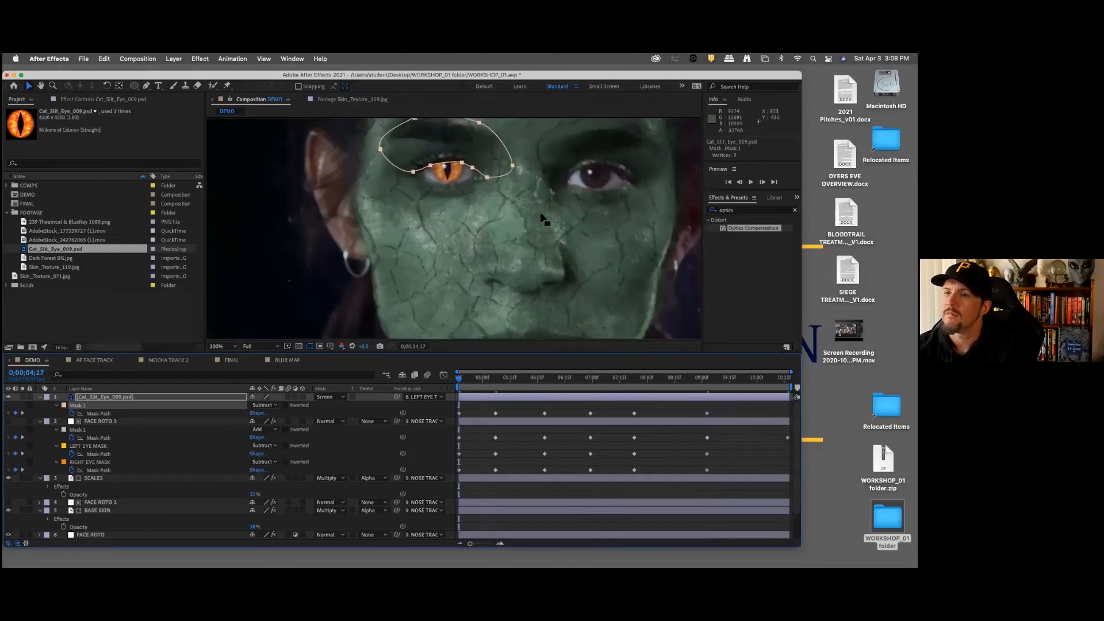
scroll(534, 233, down, 1)
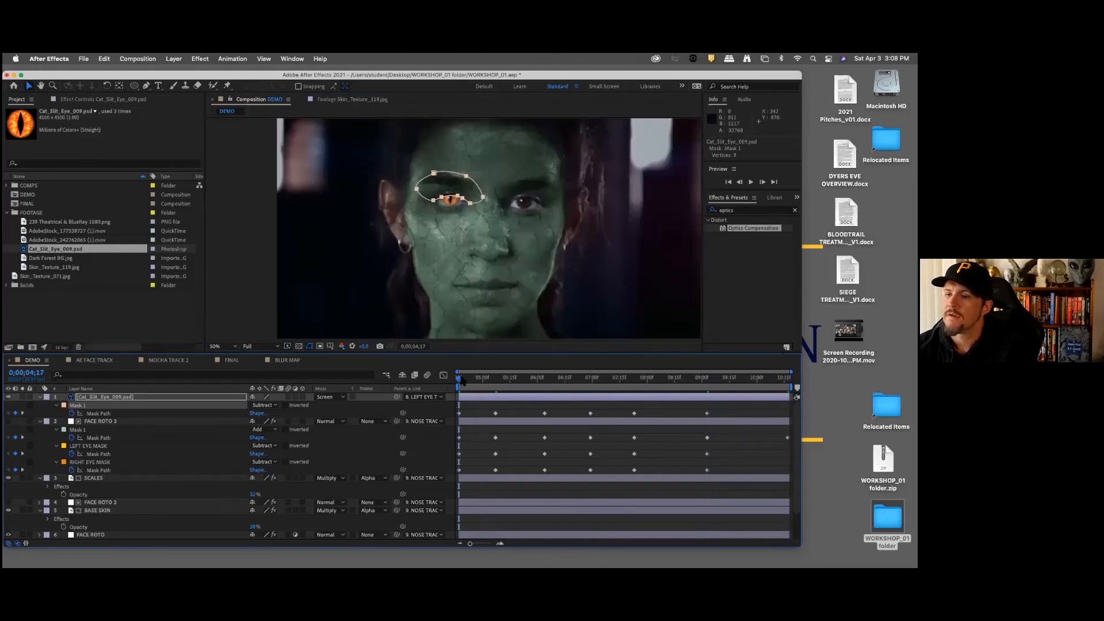
click(463, 380)
key(space)
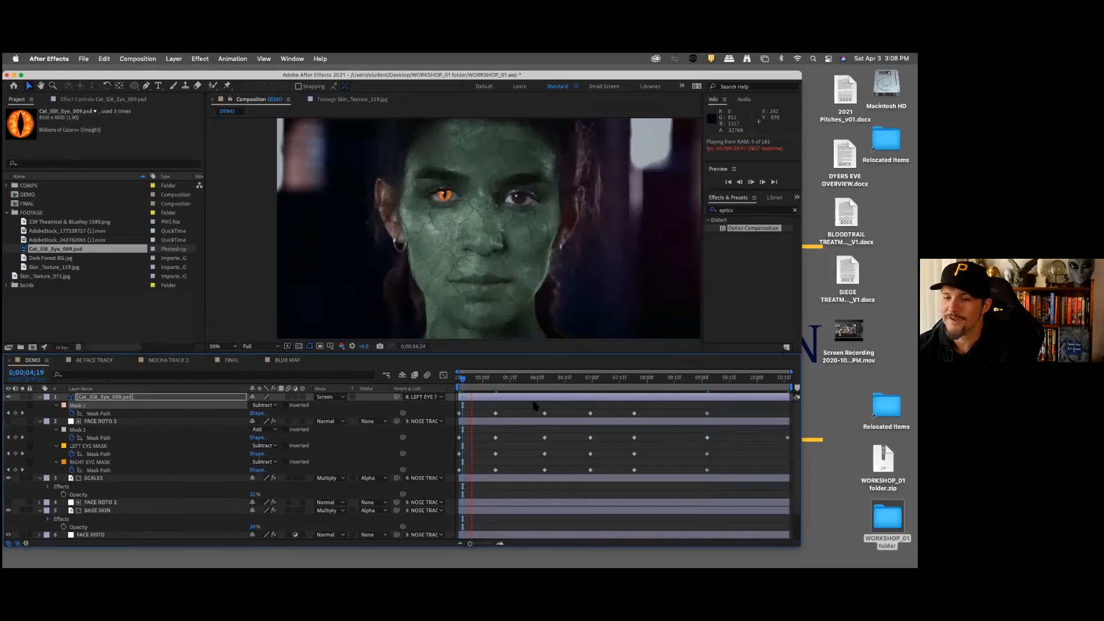
key(space)
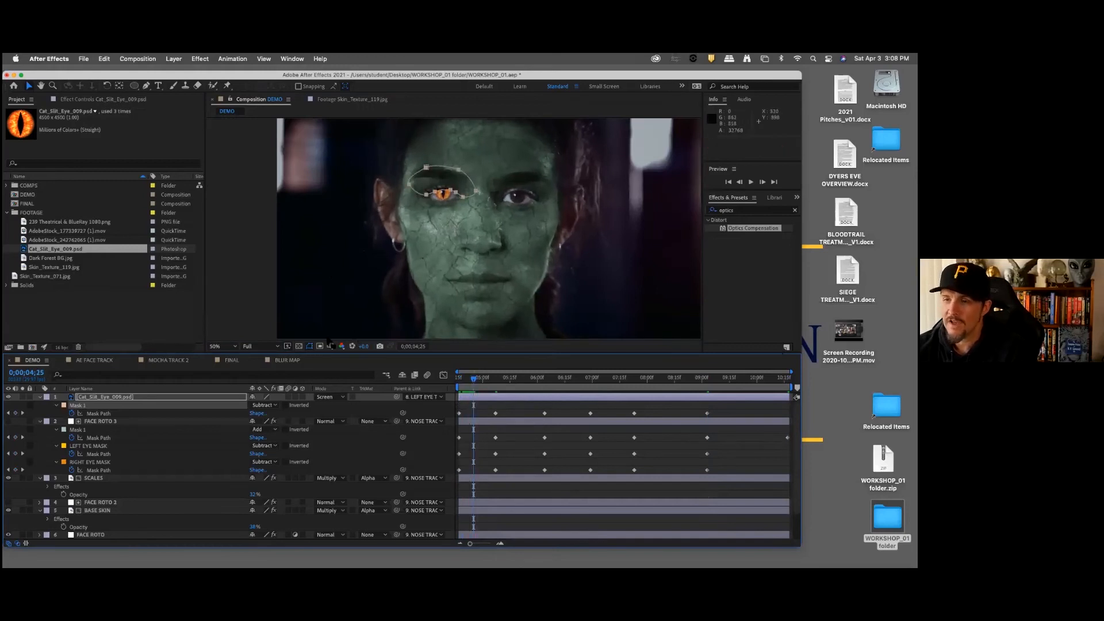
Step: Lower the composition's preview resolution to Third and play back the eye tracking again
click(264, 347)
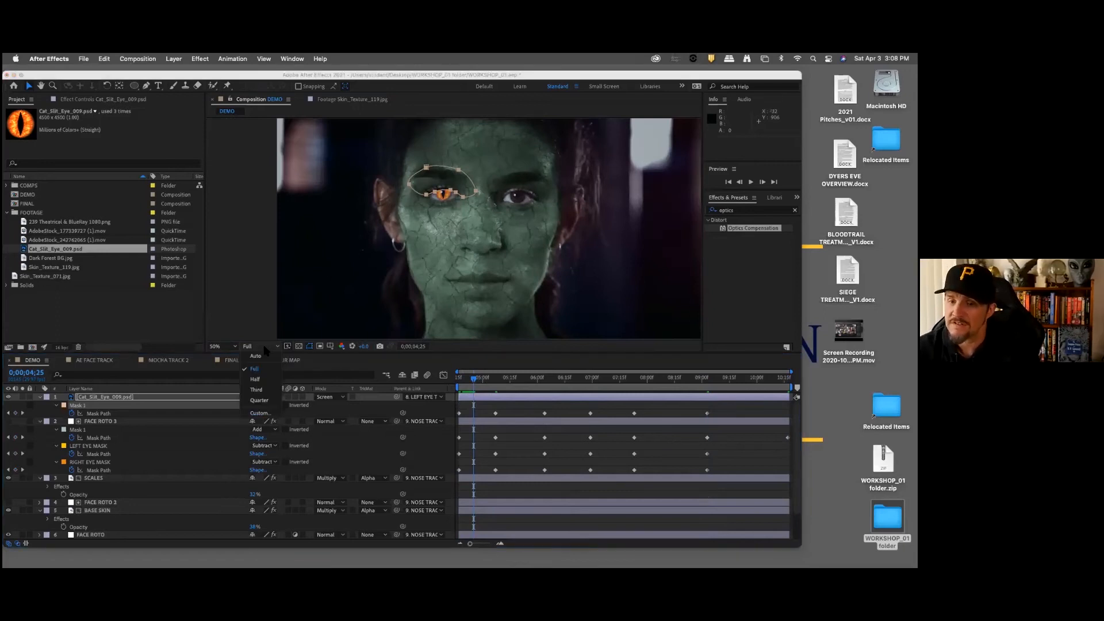
click(257, 391)
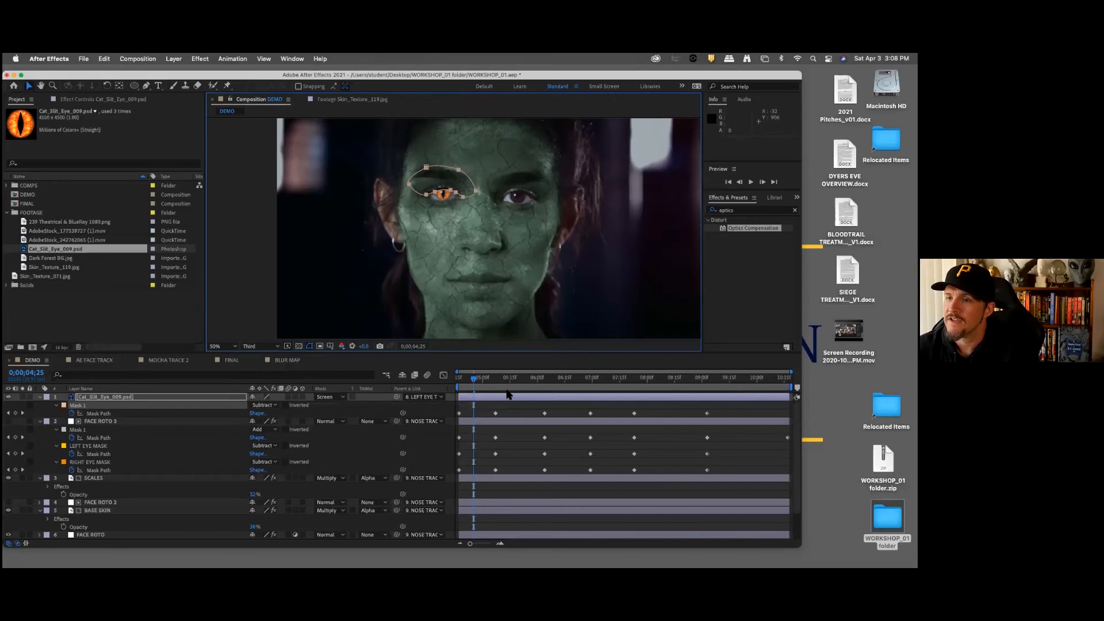
key(space)
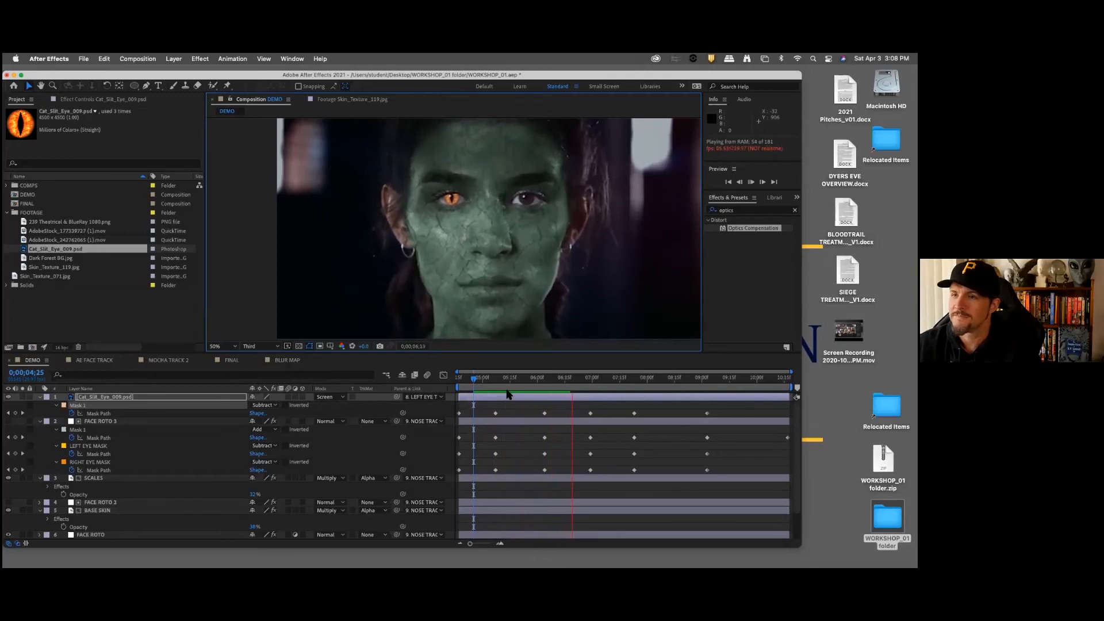
key(space)
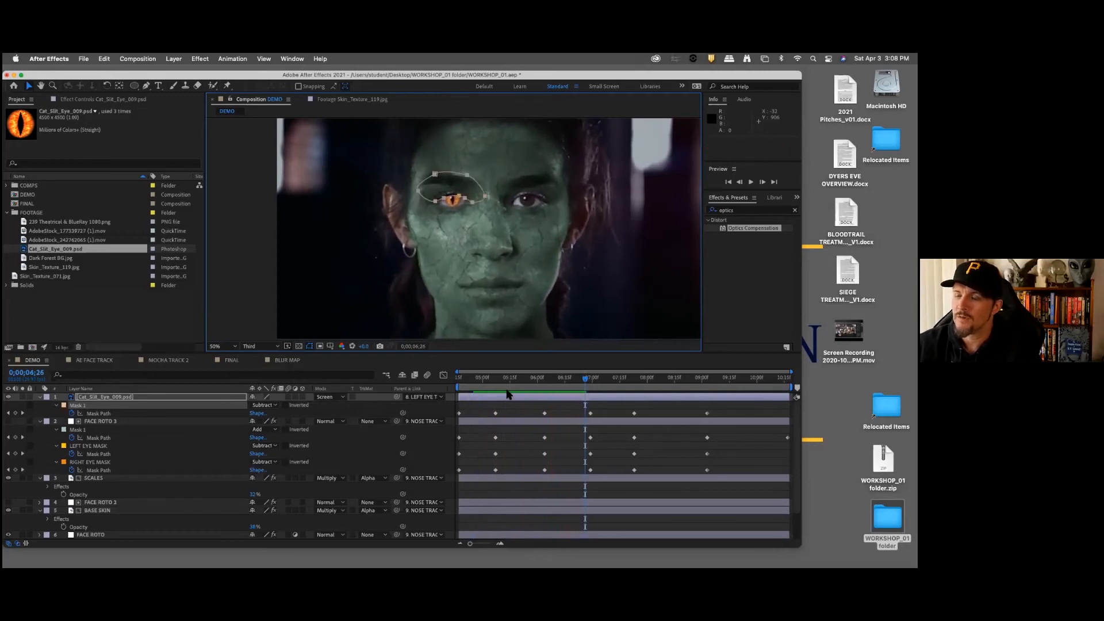
Step: Return to 0;00;04;17 and duplicate the Cat_Slit_Eye_009.psd layer for the other eye
drag(507, 379, 459, 367)
scroll(524, 283, down, 1)
scroll(552, 285, up, 3)
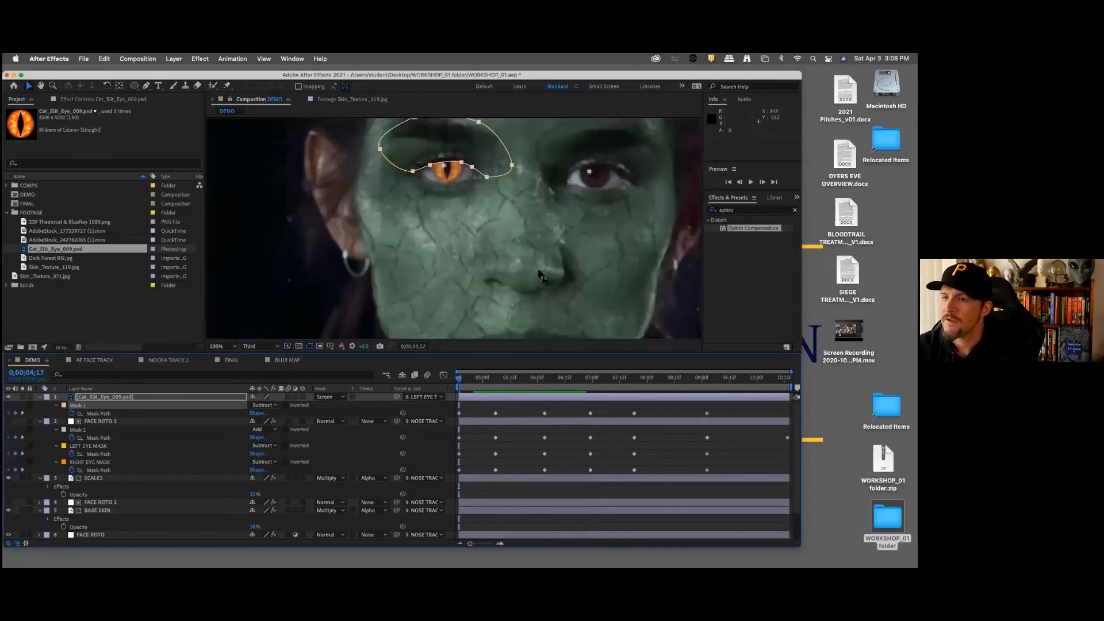
drag(587, 287, 495, 298)
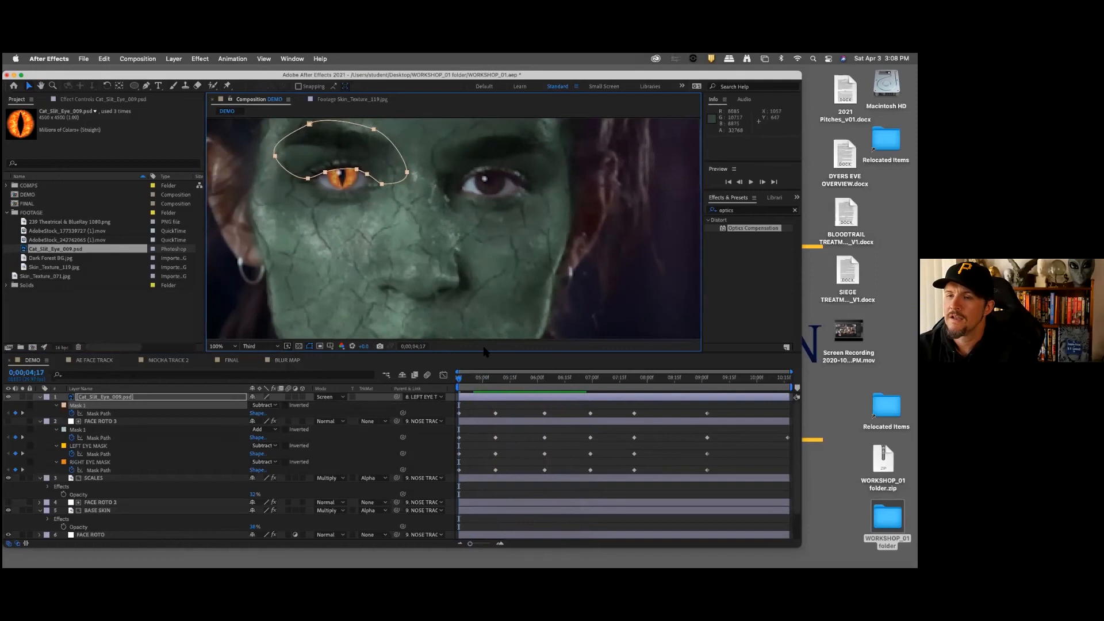
click(137, 398)
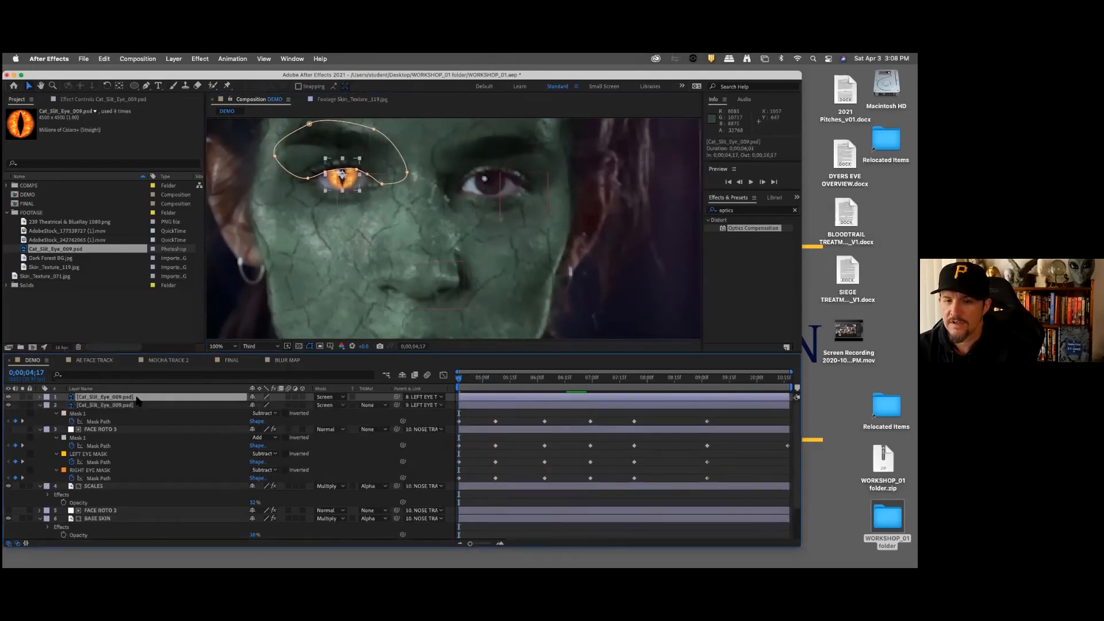
key(super+d)
Step: Rename the original cat-eye layer LEFT EYE and its duplicate RIGHT EYE
key(Return)
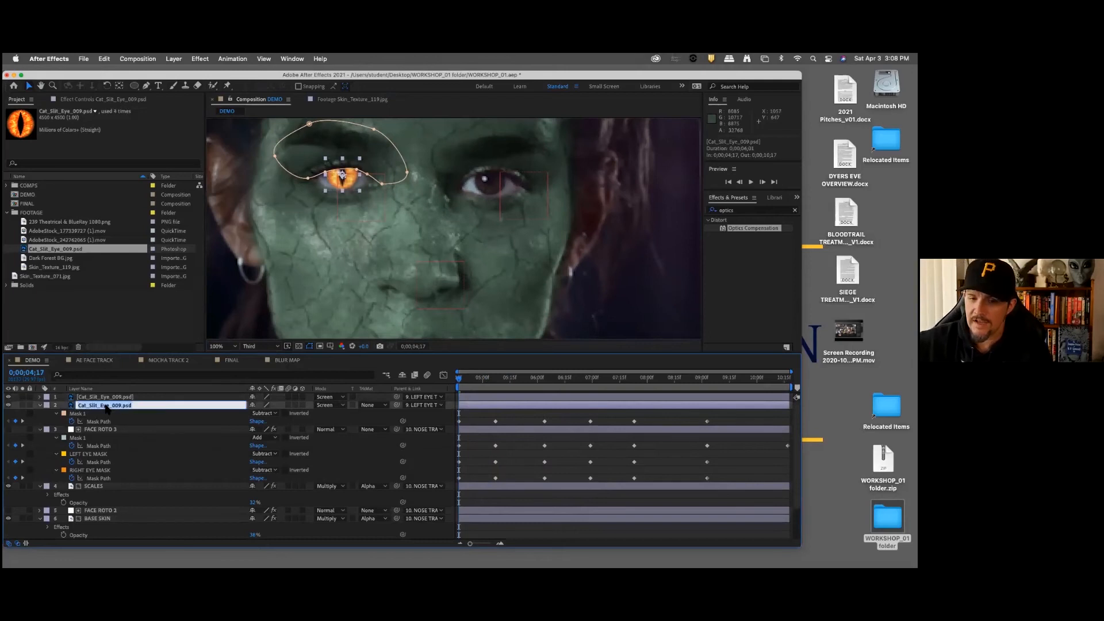
text(LEFT E)
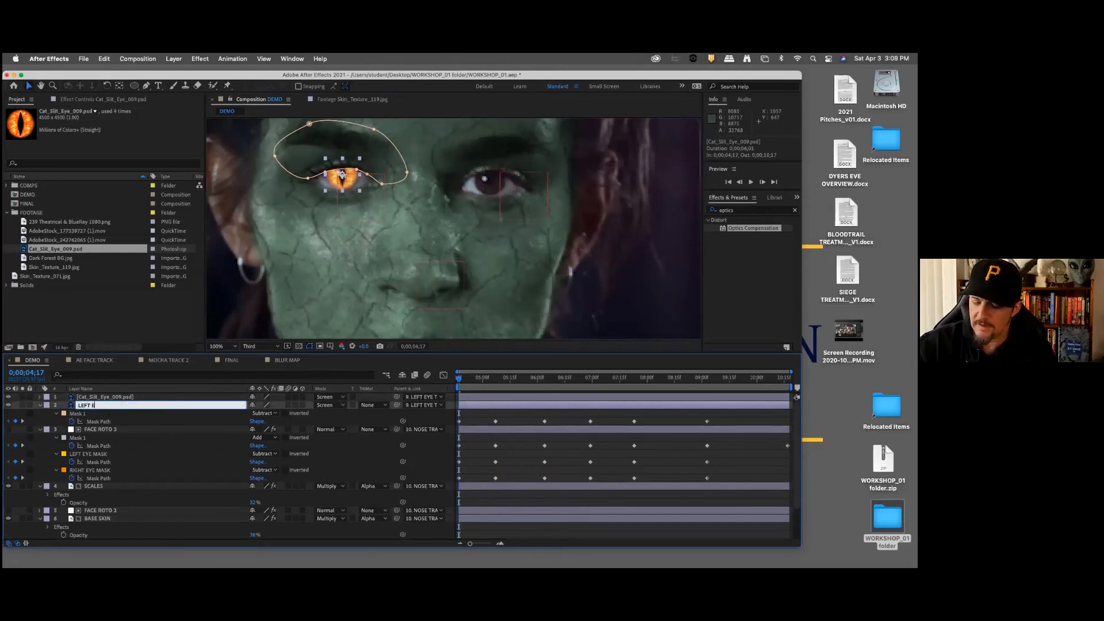
text(YE)
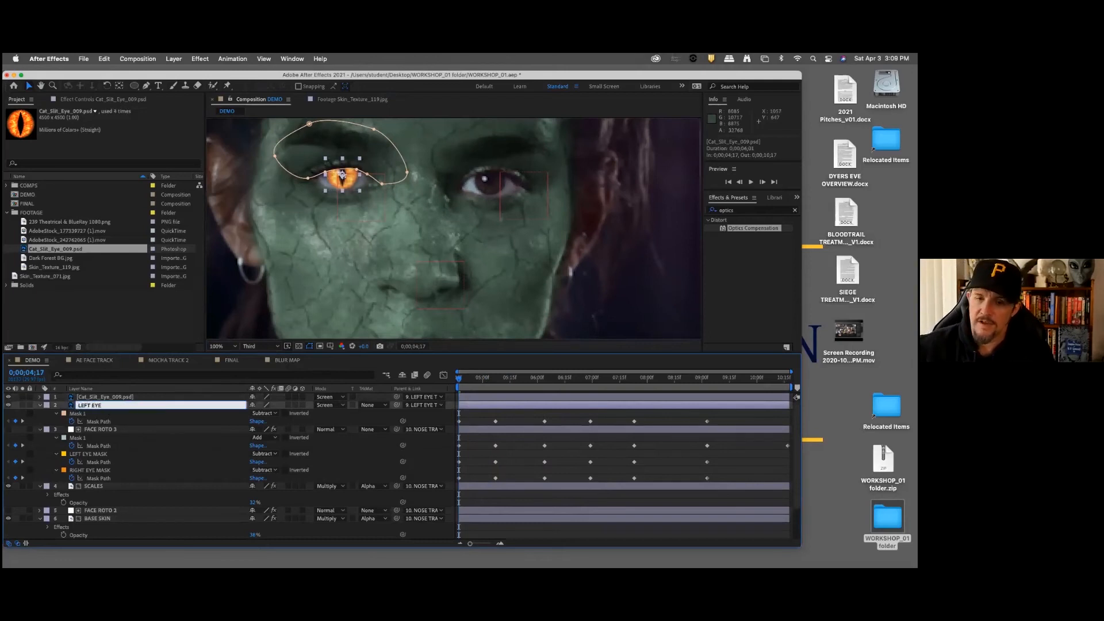
click(119, 398)
key(Return)
text(RIGHT EYE)
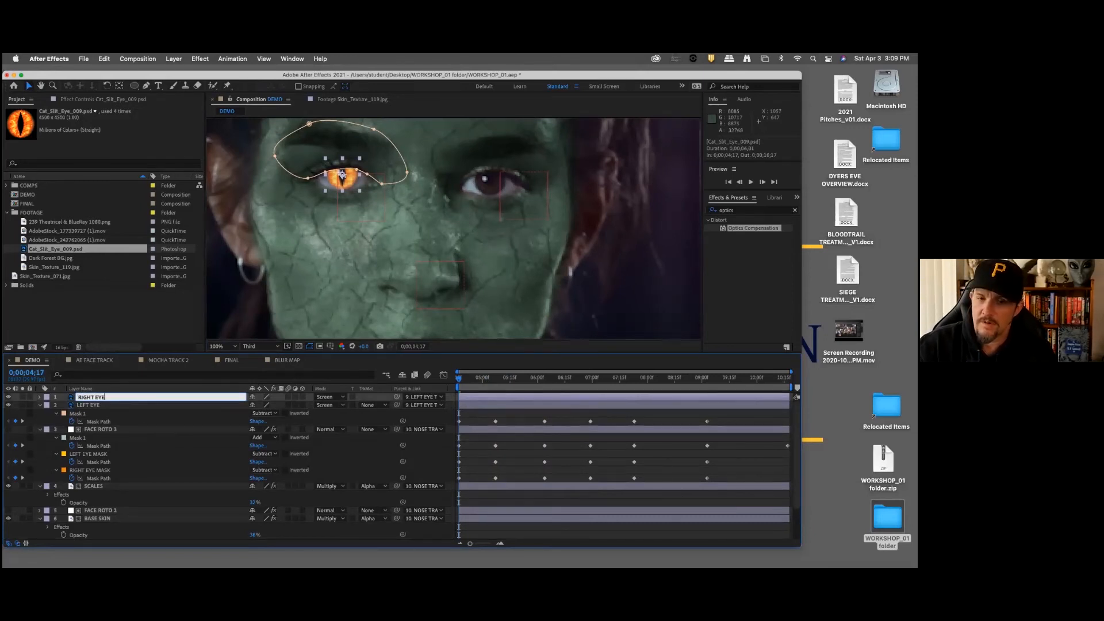
click(102, 405)
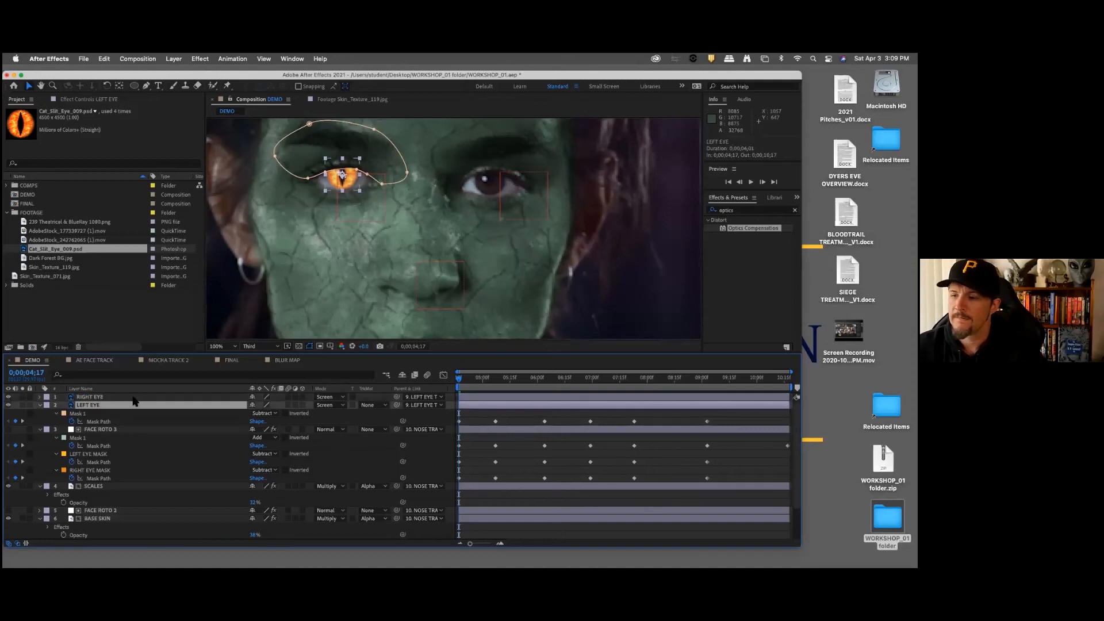
Step: Reveal the RIGHT EYE layer's keyframes and delete all its Mask Path and Position keyframes after 0;00;04;17
click(122, 398)
key(u)
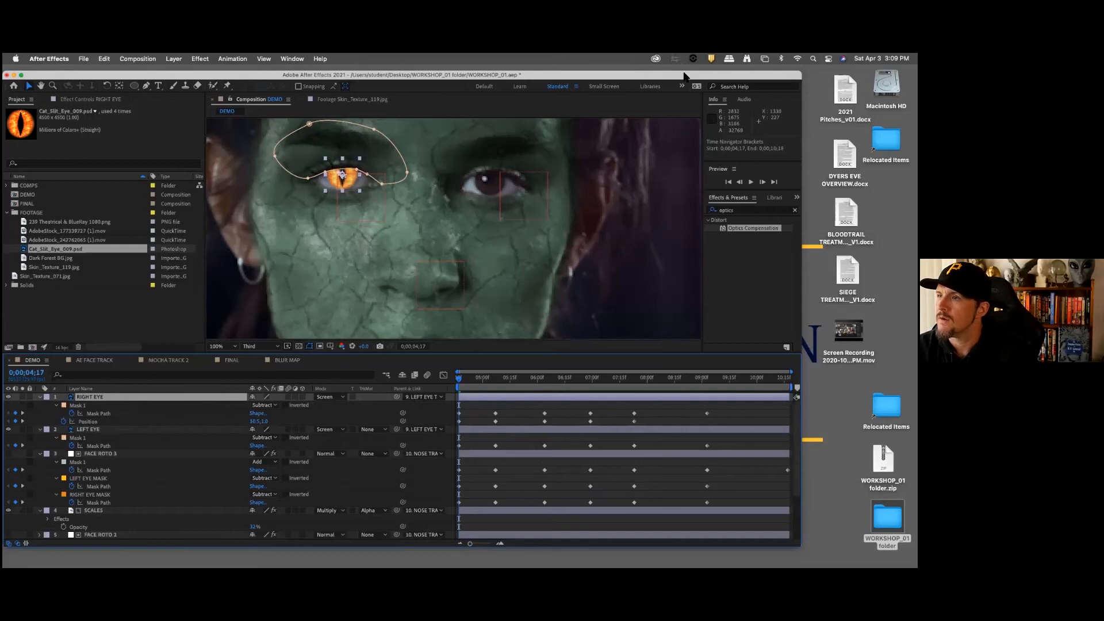
drag(683, 75, 632, 76)
drag(433, 410, 684, 424)
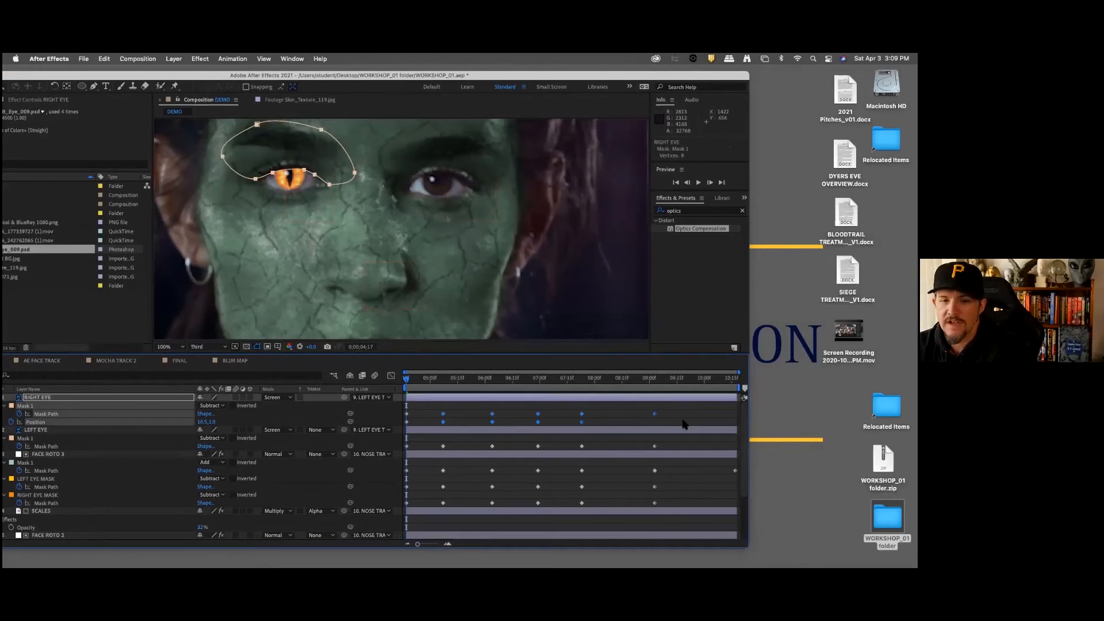
key(Delete)
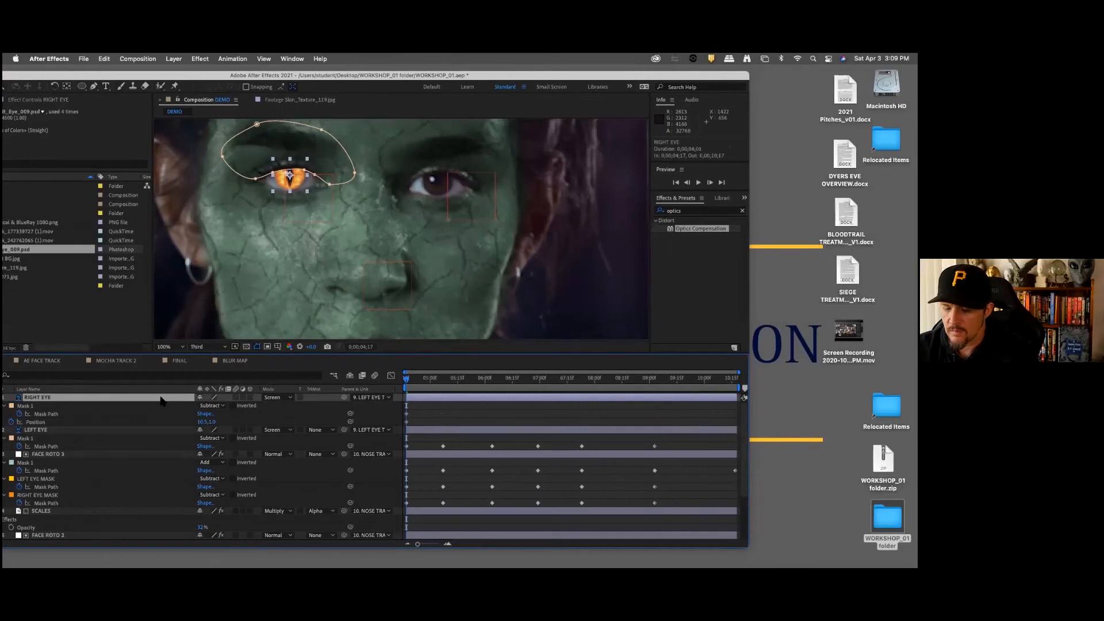
Step: Show only the RIGHT EYE layer's Position and move it horizontally over the face's uncovered eye
key(u)
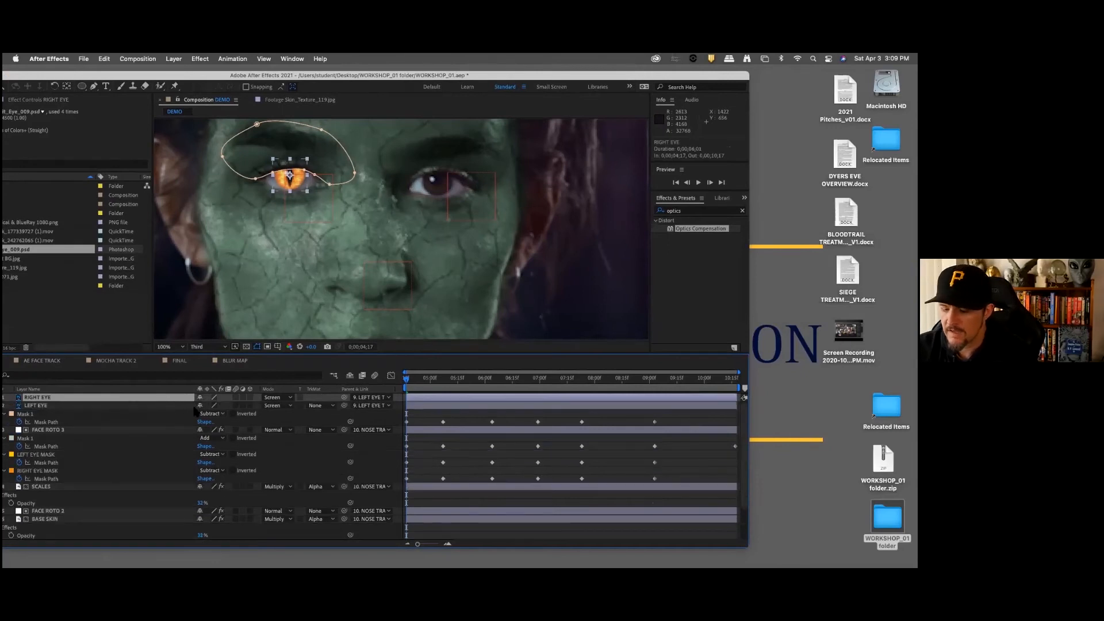
key(p)
drag(201, 405, 353, 401)
scroll(471, 259, down, 1)
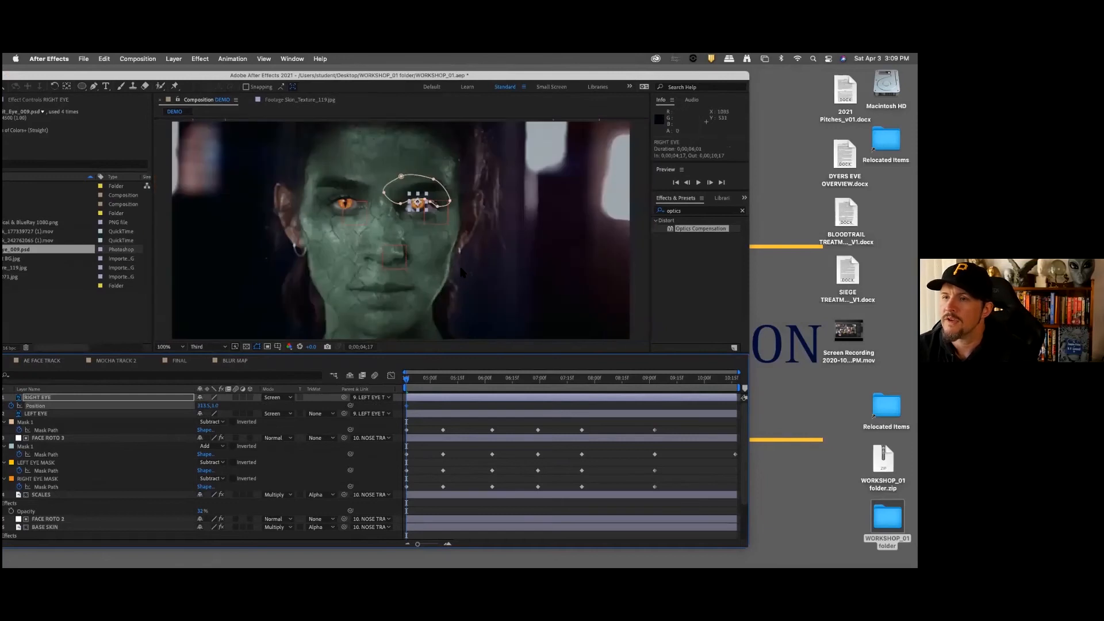
scroll(459, 267, up, 2)
scroll(465, 254, up, 1)
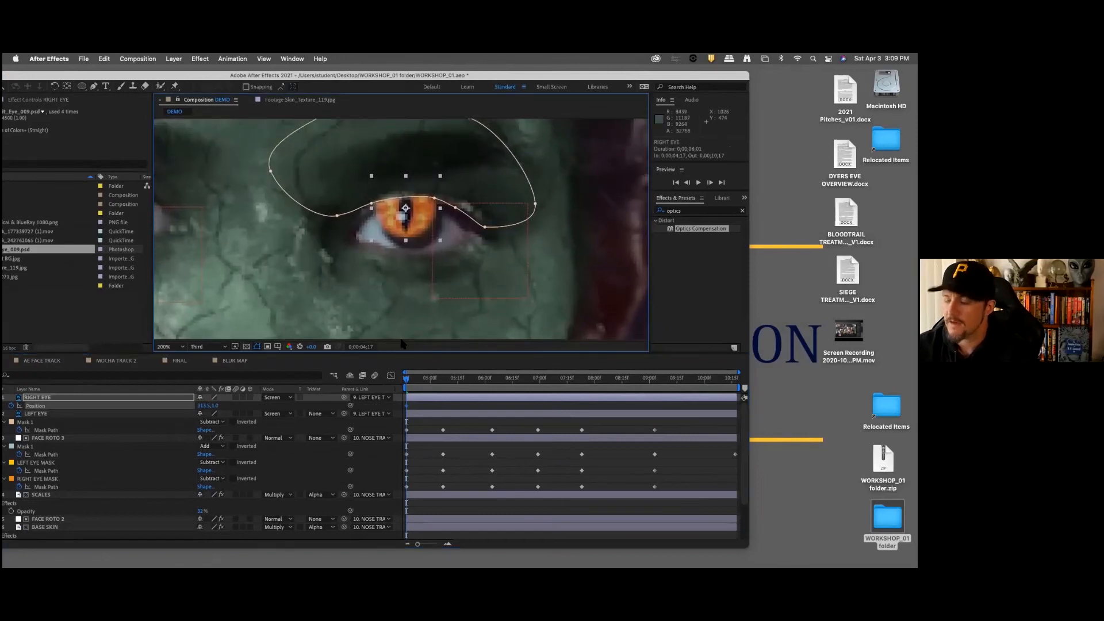
Step: At 0;00;04;17, nudge the RIGHT EYE layer right to X position 317 and several steps down to align it with the iris
key(Right)
key(Right)
key(Right)
key(Right)
key(Down)
key(Down)
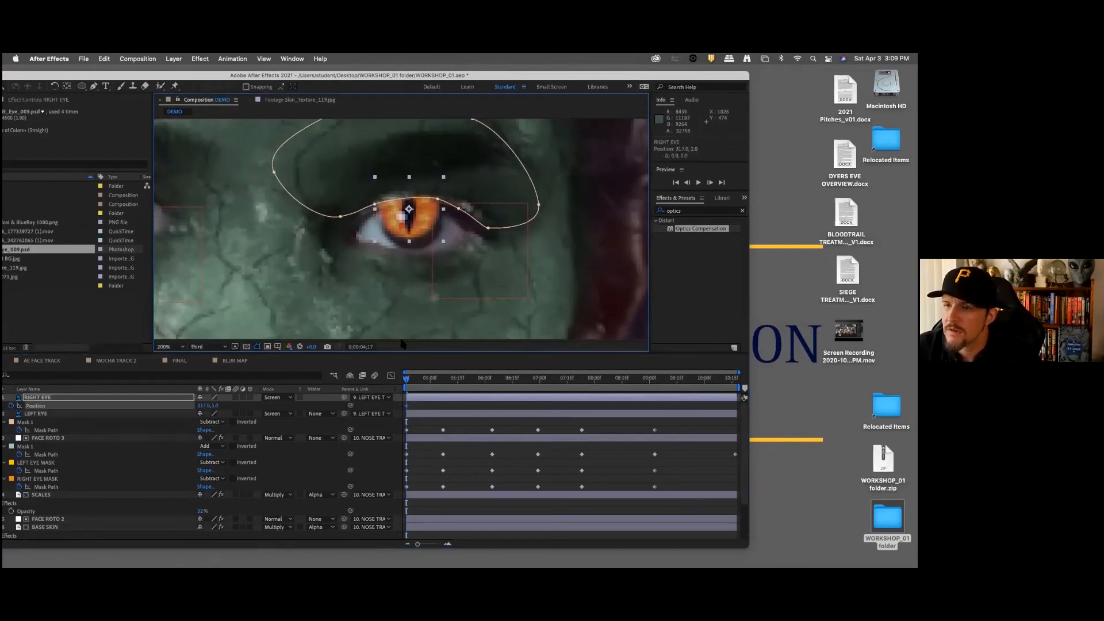
key(Down)
key(Down)
key(Down)
key(Down)
key(Down)
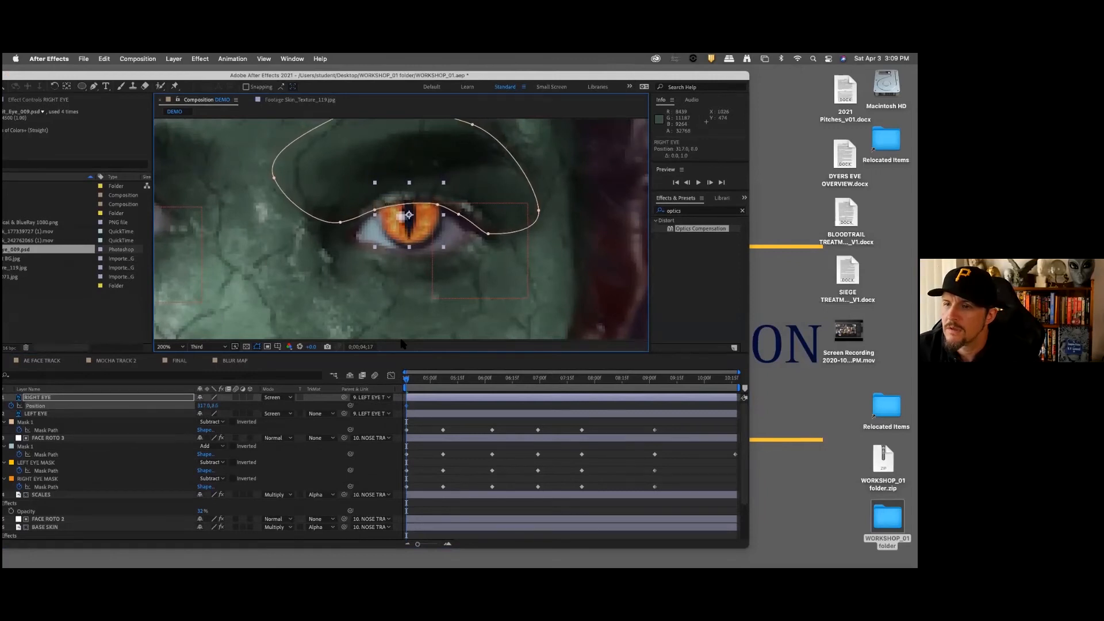
key(Down)
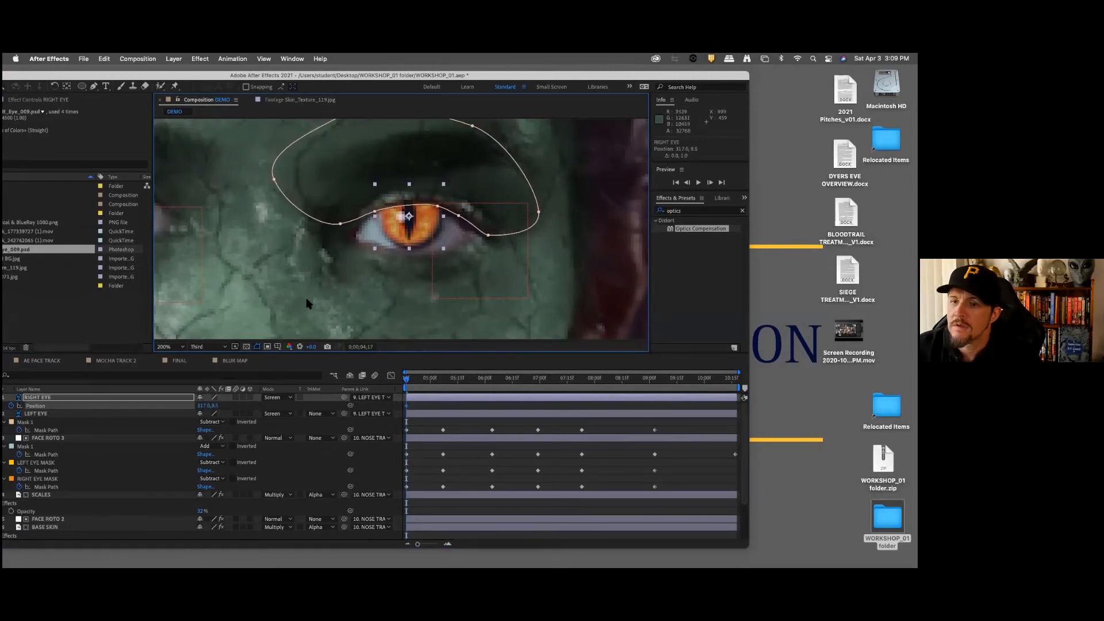
Step: Set the preview to Full resolution and nudge the RIGHT EYE layer to Position 320, 14 so it sits over the iris
click(216, 347)
click(213, 370)
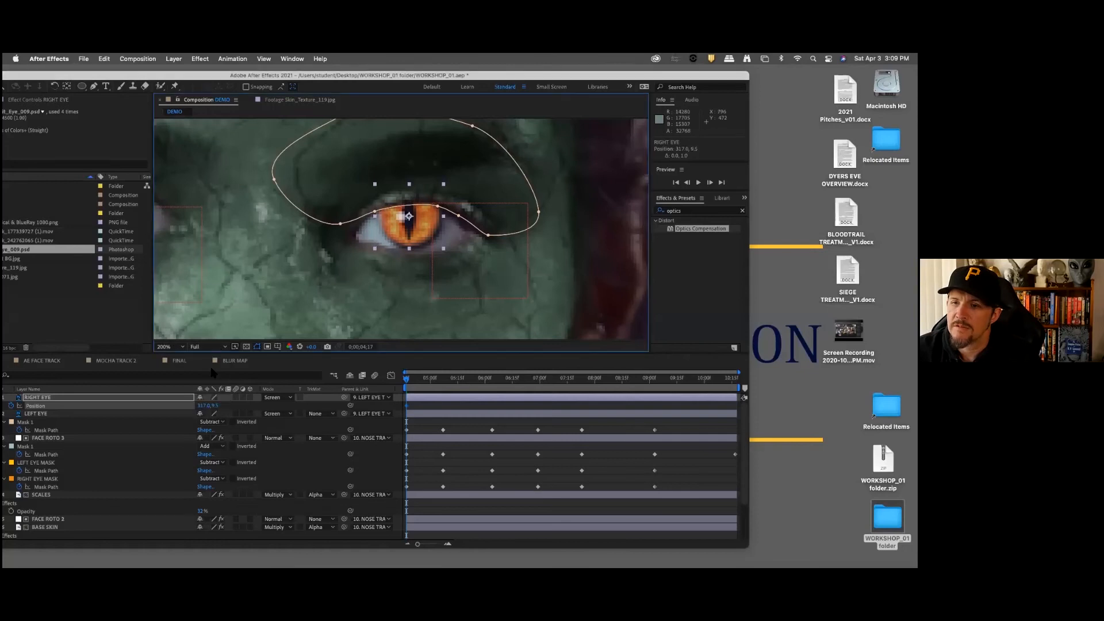
key(Down)
key(Down)
key(Down)
key(Down)
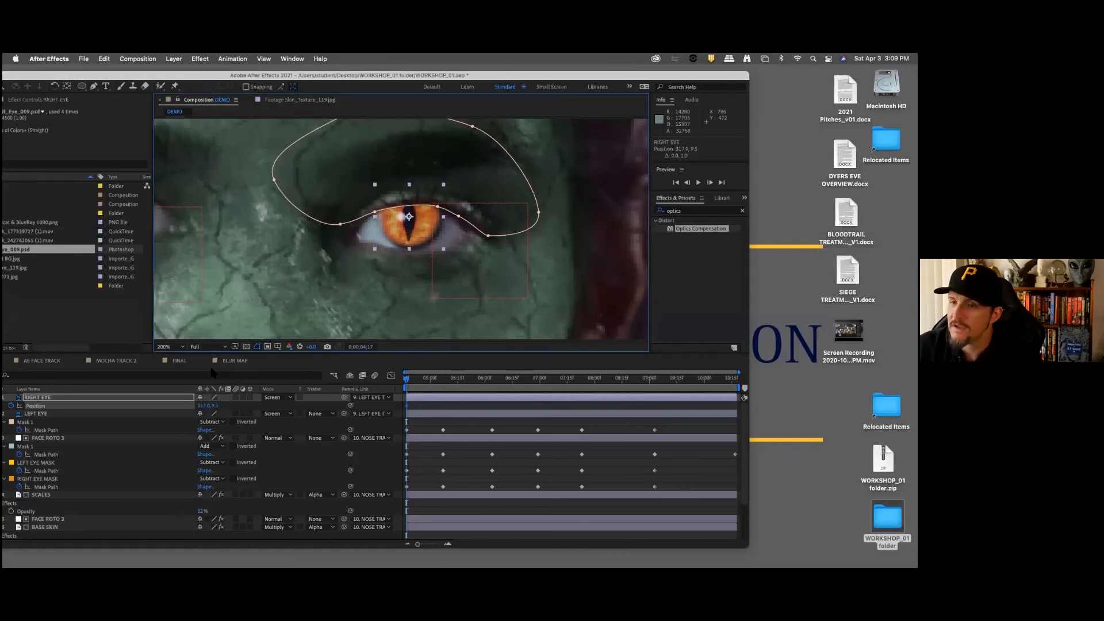
key(Up)
key(Up)
key(Up)
key(Right)
key(Right)
key(Right)
key(Right)
key(Down)
key(Down)
key(Right)
key(Right)
key(Down)
key(Down)
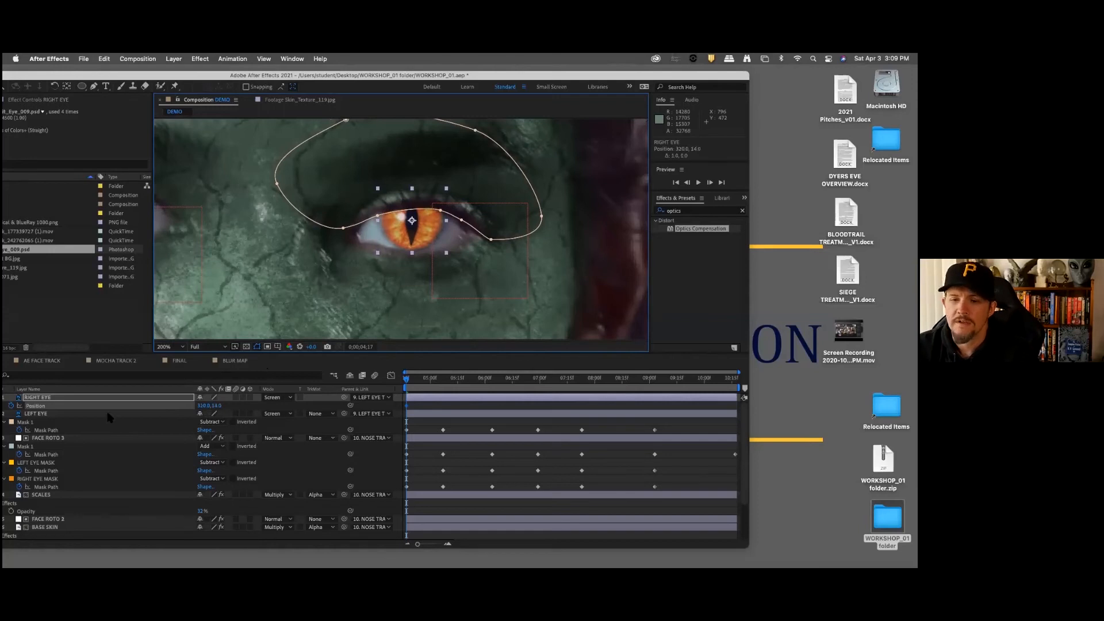
Step: Reveal the RIGHT EYE layer's mask and reshape Mask 1's lower edge to follow the upper eyelid at 0;00;04;17
click(74, 398)
key(m)
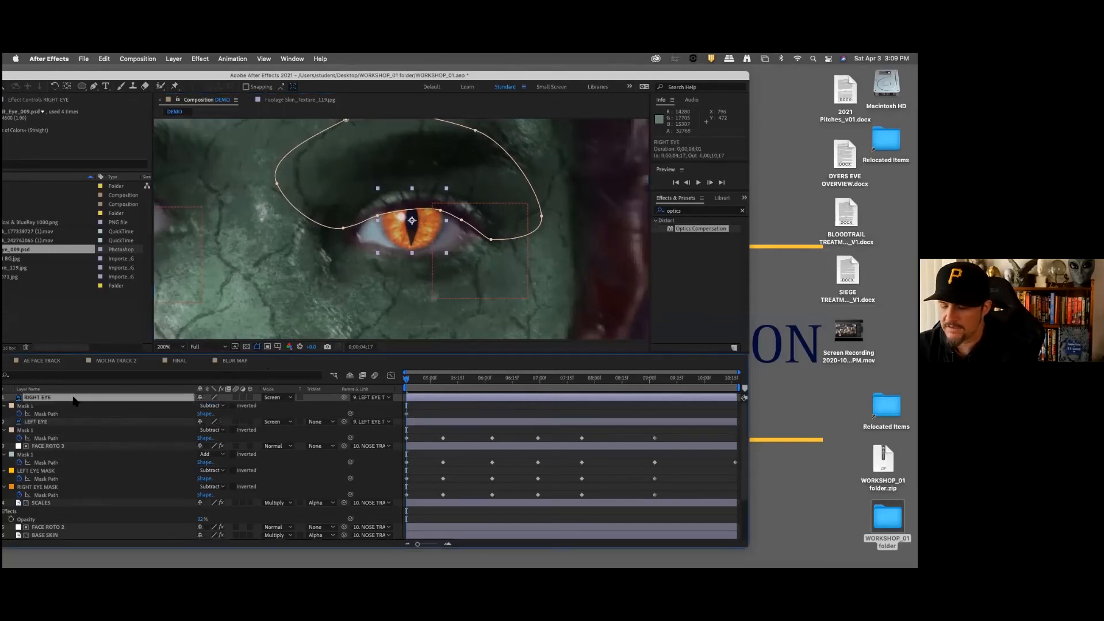
click(55, 407)
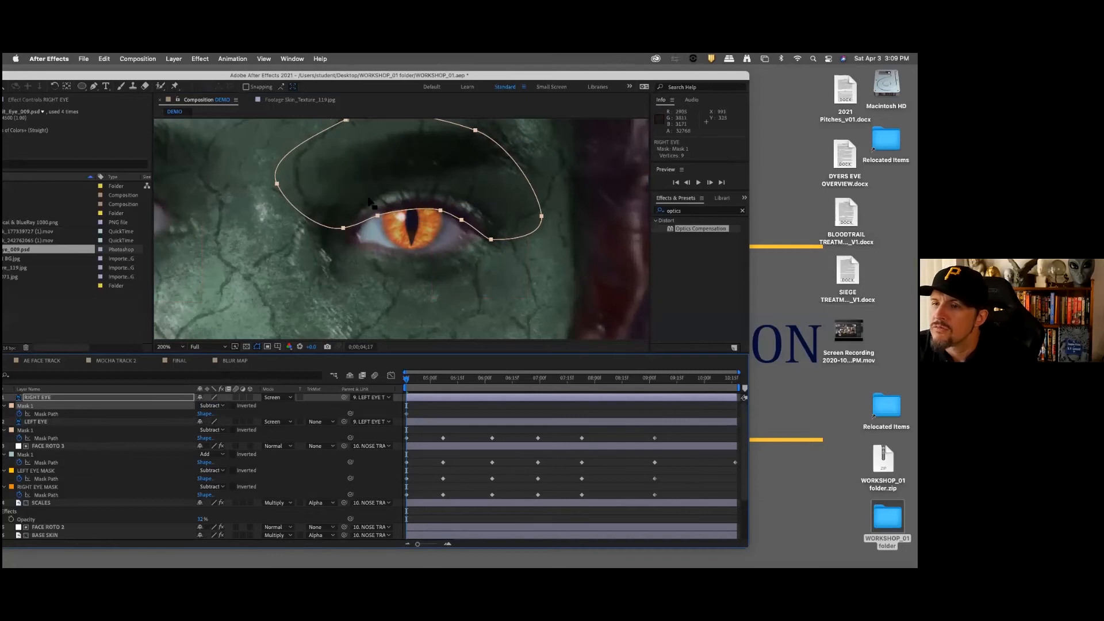
click(441, 211)
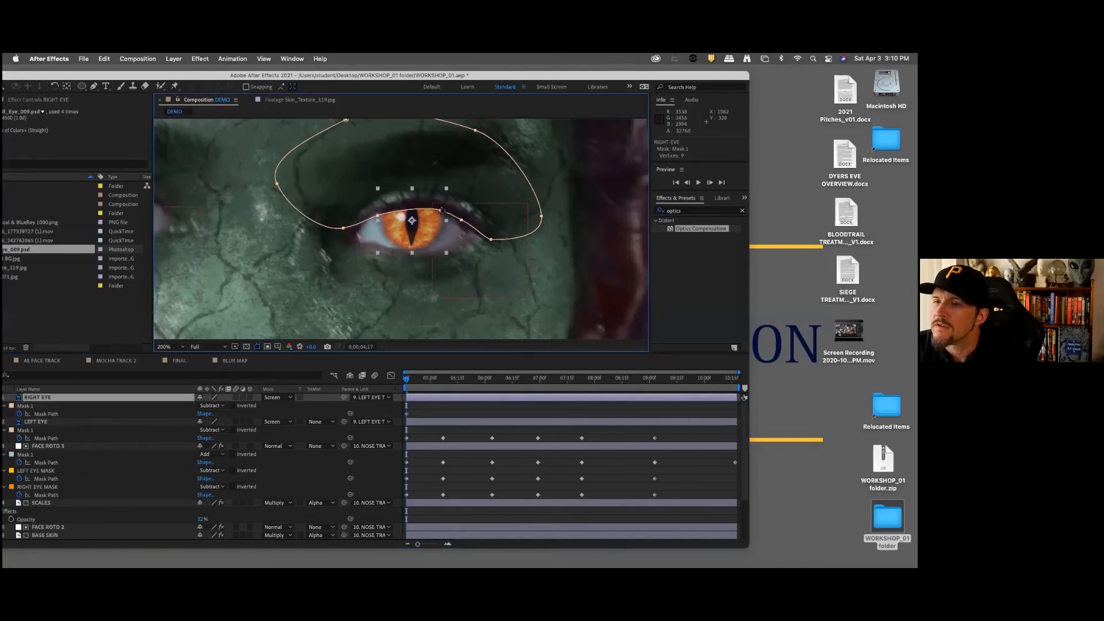
drag(440, 211, 440, 205)
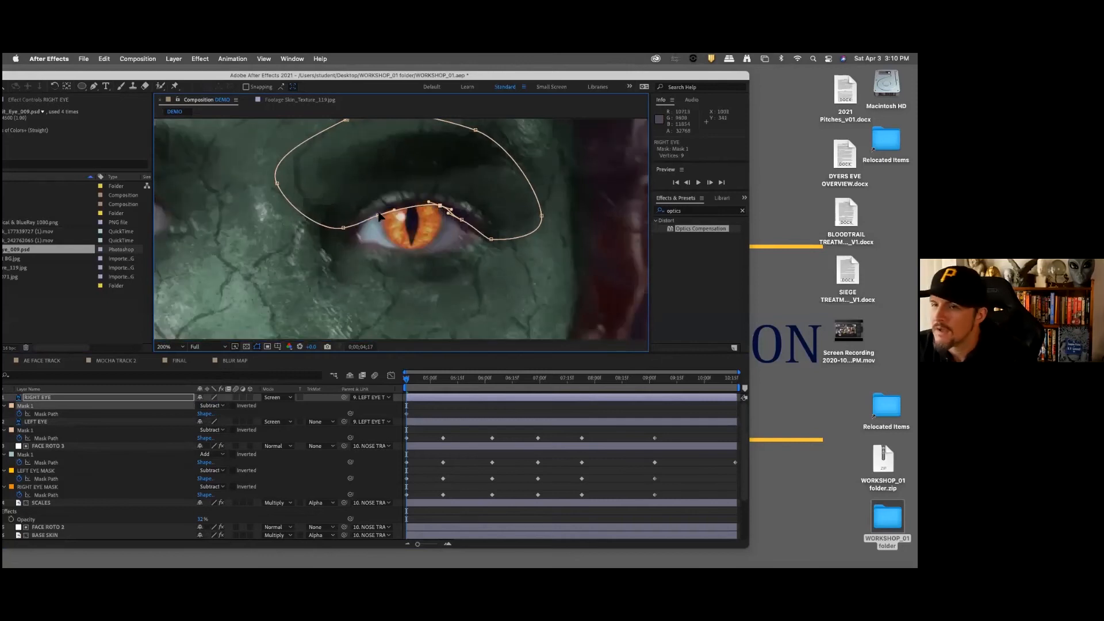
drag(378, 216, 377, 212)
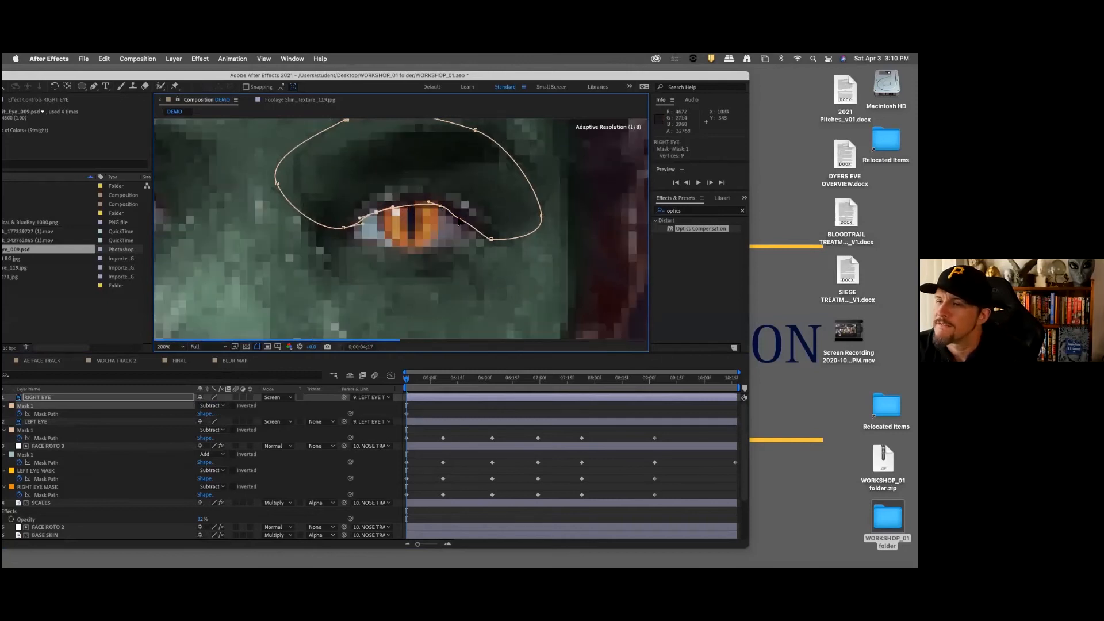
drag(461, 220, 464, 217)
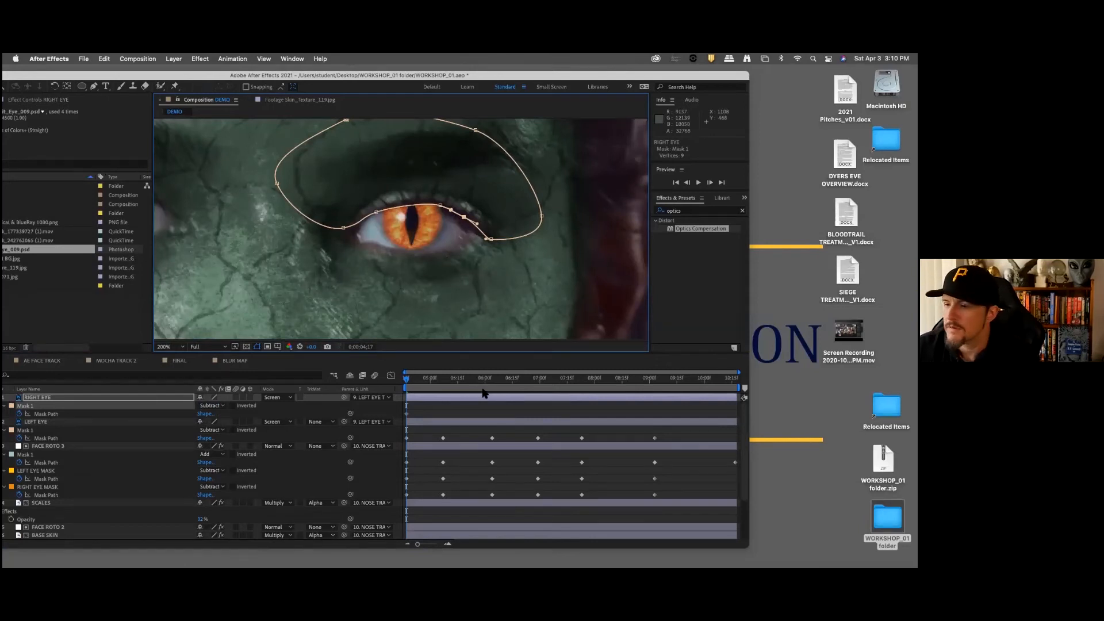
Step: Show the RIGHT EYE layer's Position alongside its Mask Path
click(58, 398)
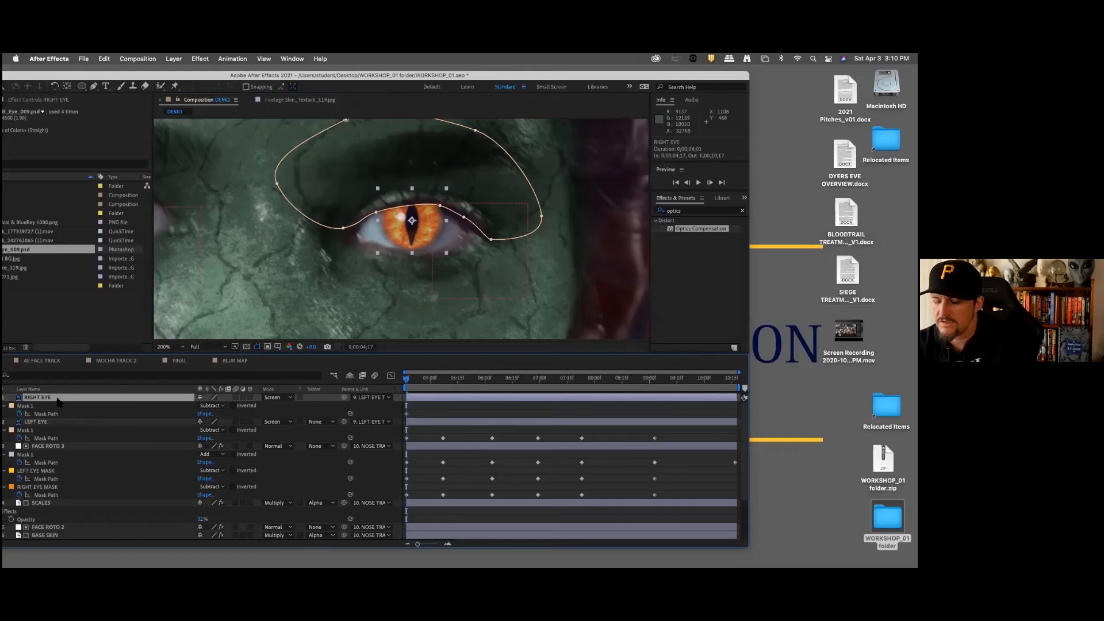
key(shift+p)
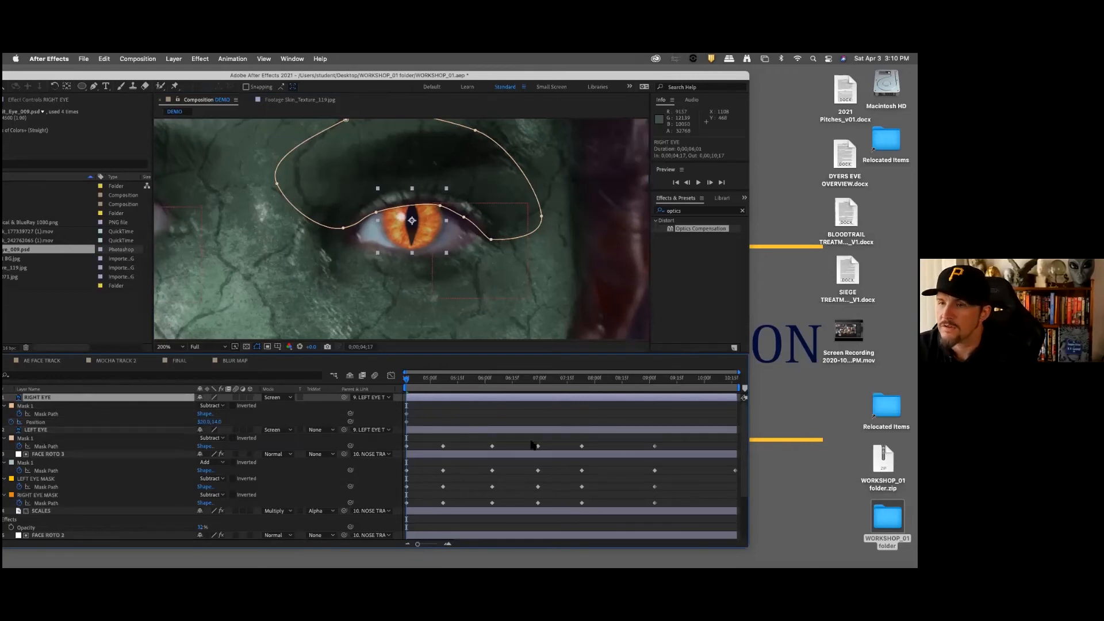
Step: At the next keyframe, 0;00;05;07, nudge the RIGHT EYE layer several steps down over the iris
key(k)
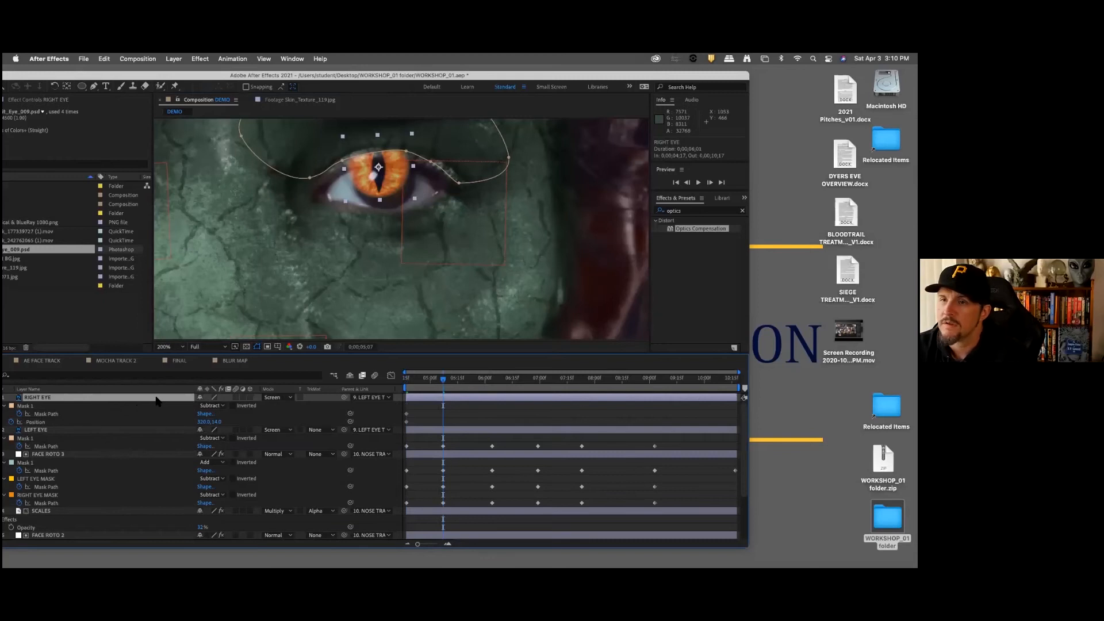
key(Down)
key(Down)
key(Down)
key(Down)
key(Down)
key(Down)
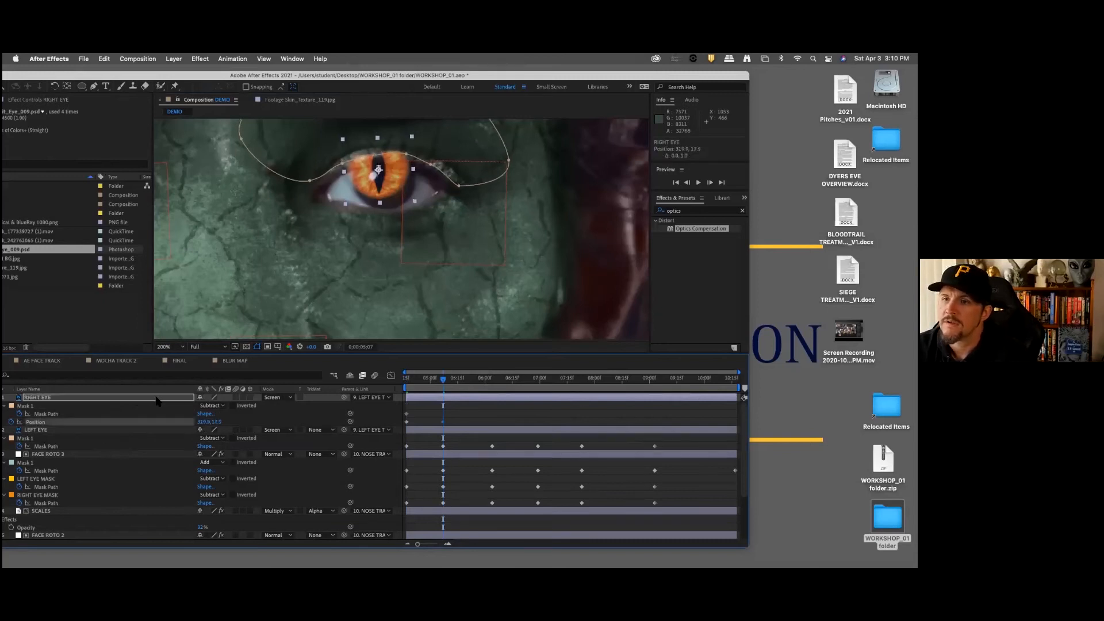
key(Down)
key(Down)
key(Down)
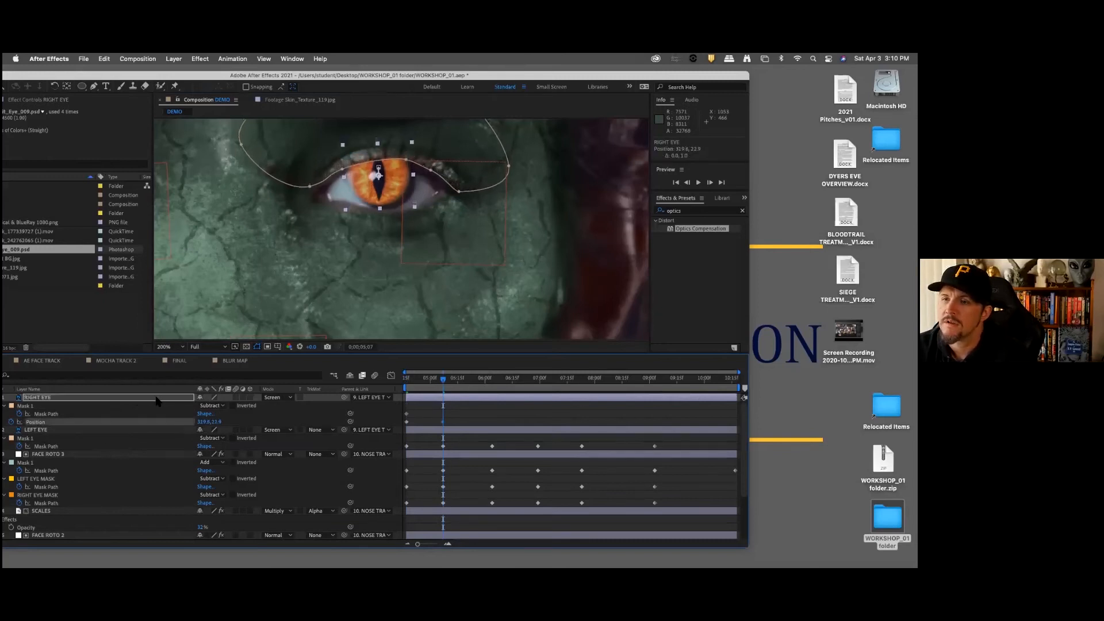
Step: Back at 0;00;04;17, parent the RIGHT EYE layer to RIGHT EYE TRACK and delete its Position keyframe at 0;00;05;07
drag(443, 381, 388, 387)
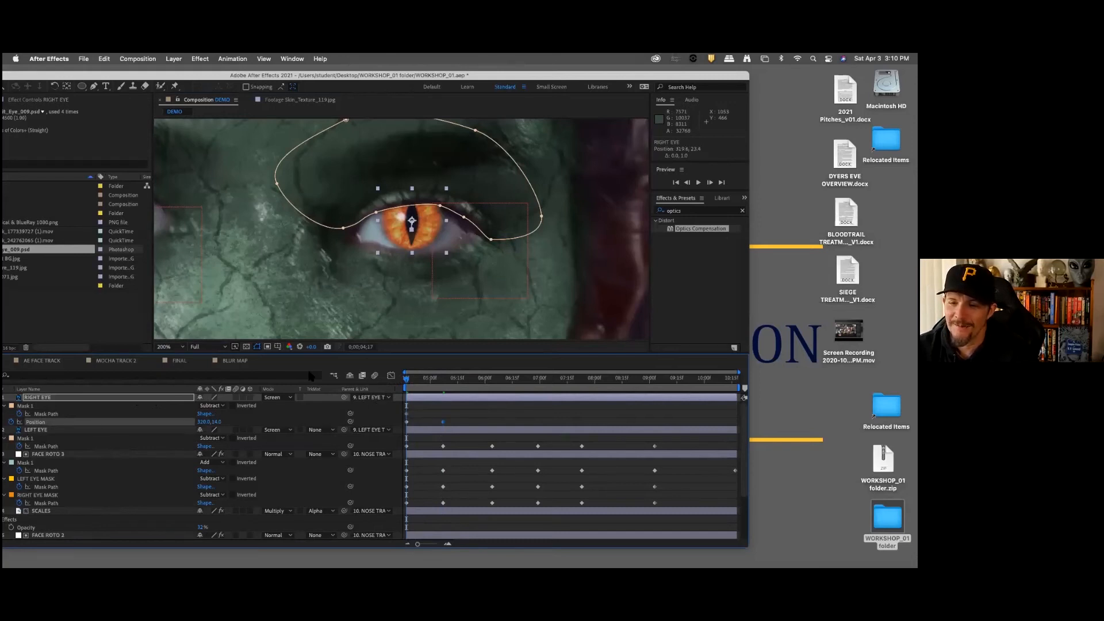
click(388, 397)
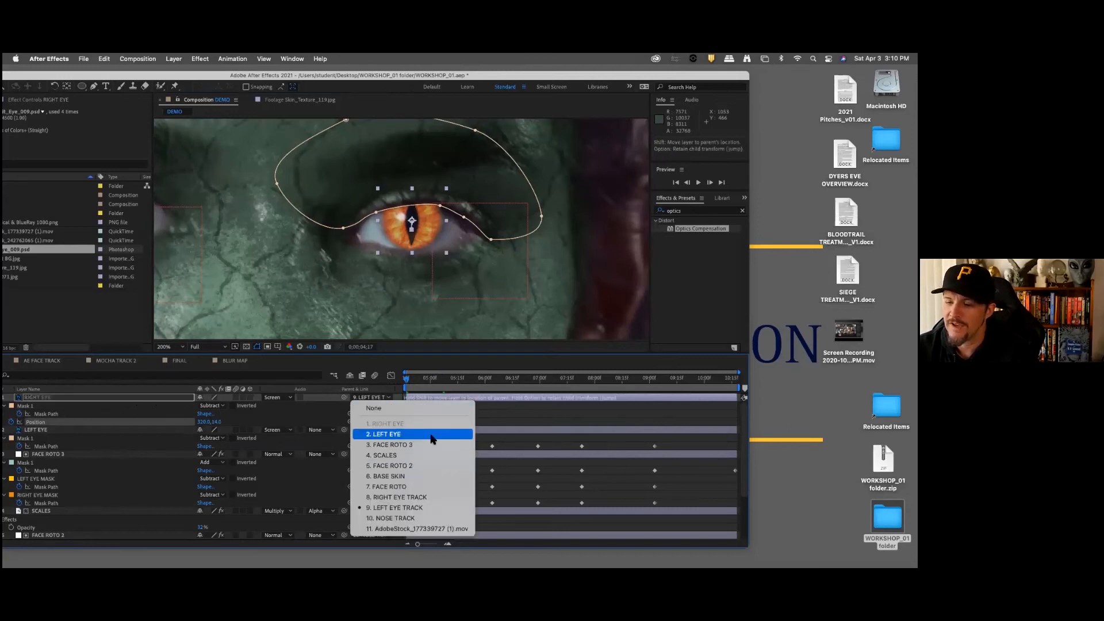
click(396, 497)
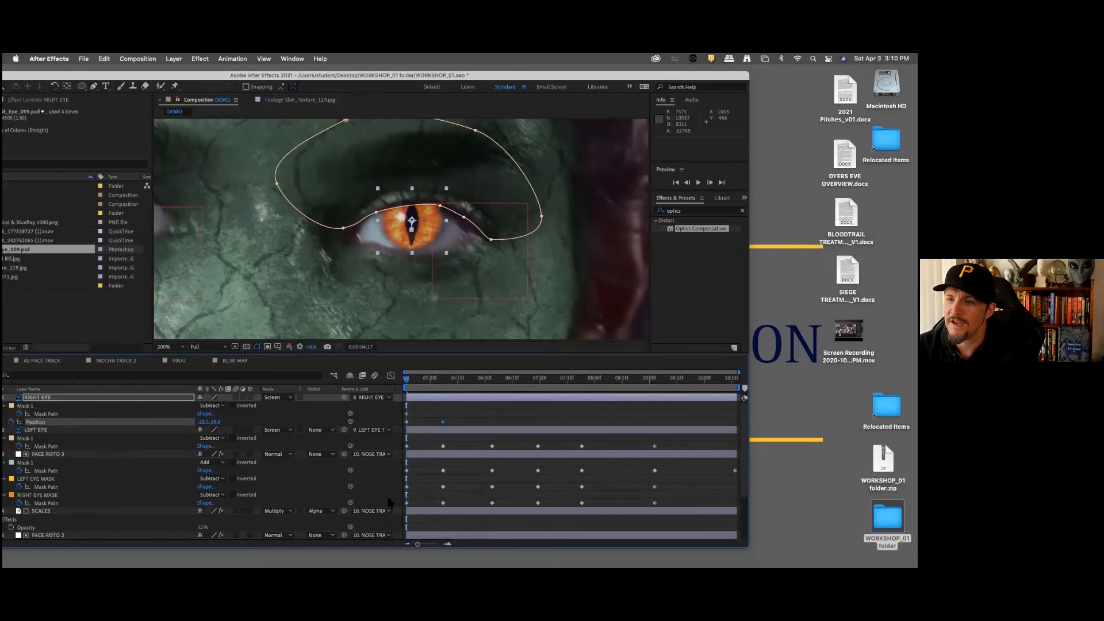
drag(436, 412, 450, 424)
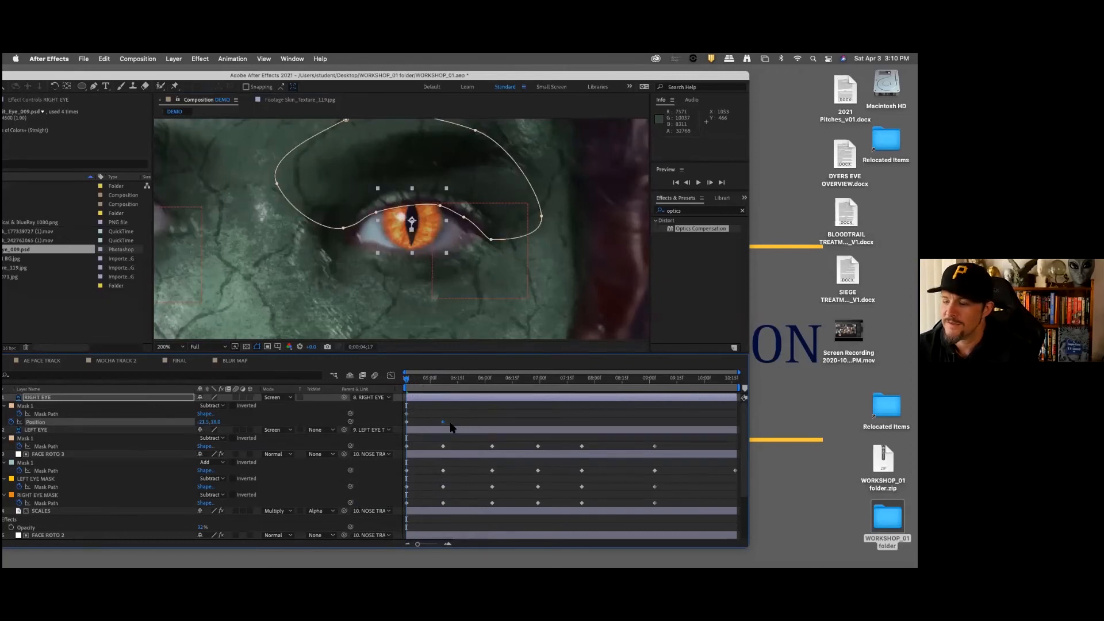
key(Delete)
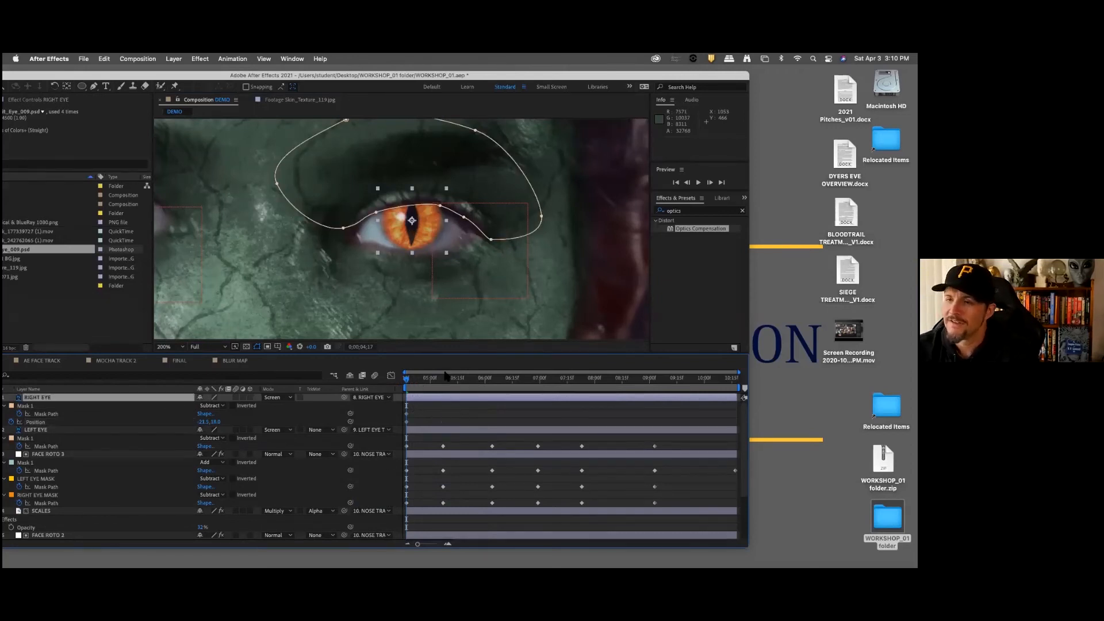
Step: Keyframe the RIGHT EYE layer's Position with slight right and down nudges at 0;00;05;07 and 0;00;06;04 to match the iris
mouse_move(423, 380)
mouse_down()
mouse_move(651, 380)
mouse_move(443, 380)
mouse_up()
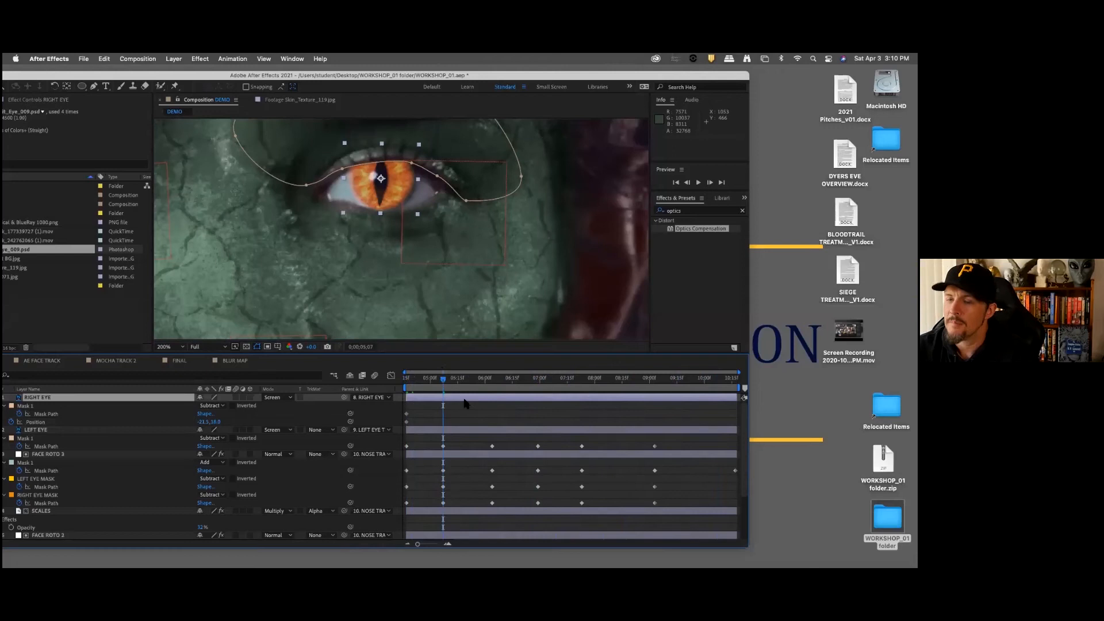
key(Right)
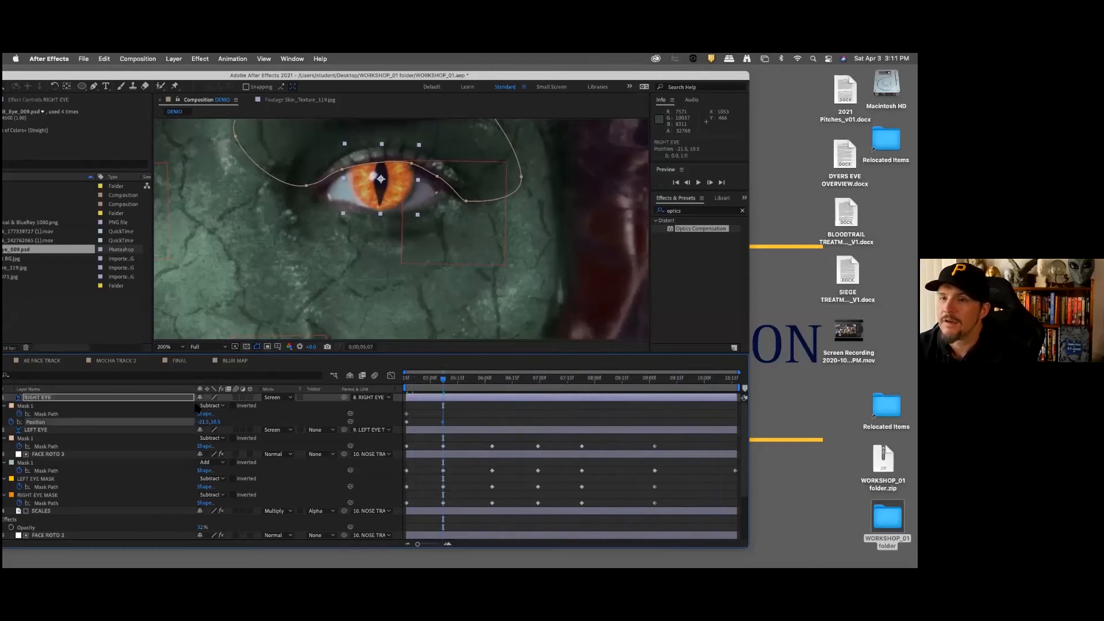
key(Down)
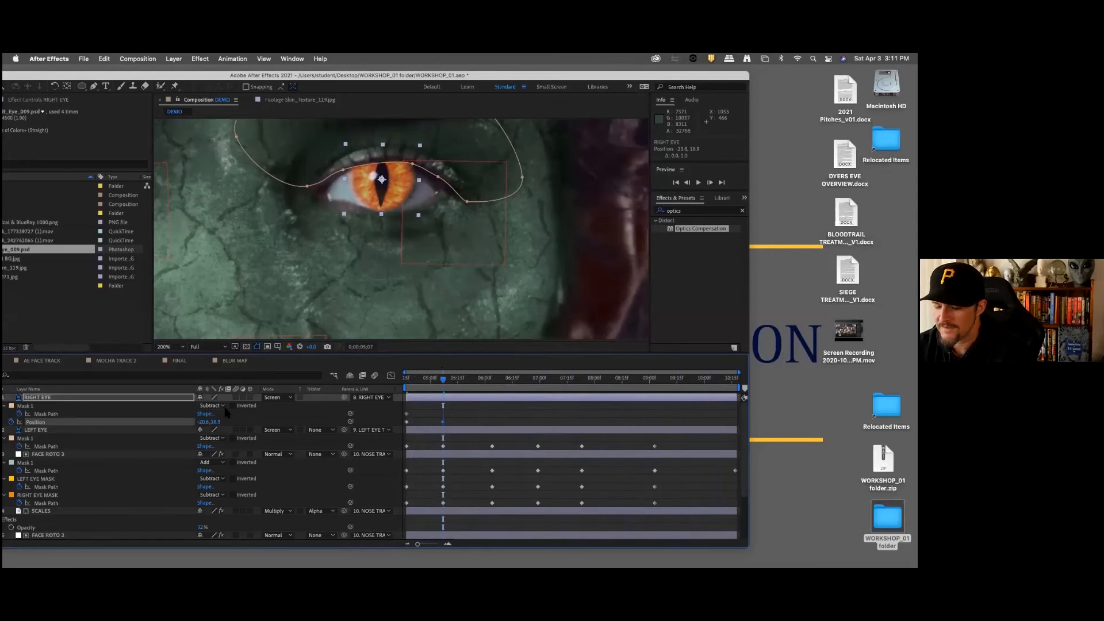
key(k)
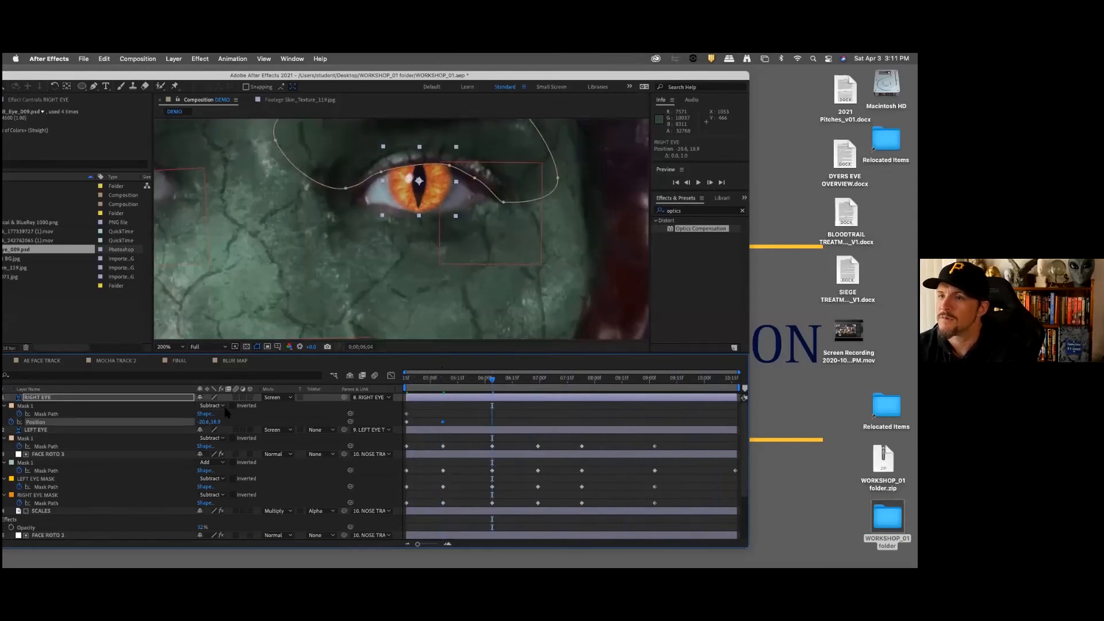
key(Down)
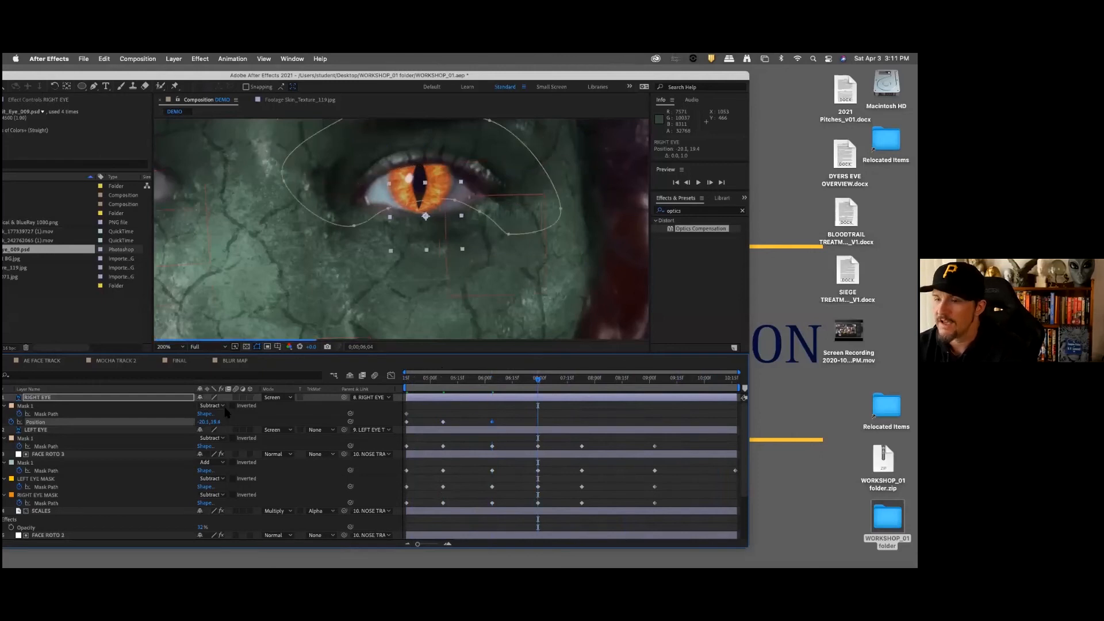
Step: At 0;00;06;29, reshape the RIGHT EYE layer's Mask 1 at the inner eye corner and along the upper eyelid
key(k)
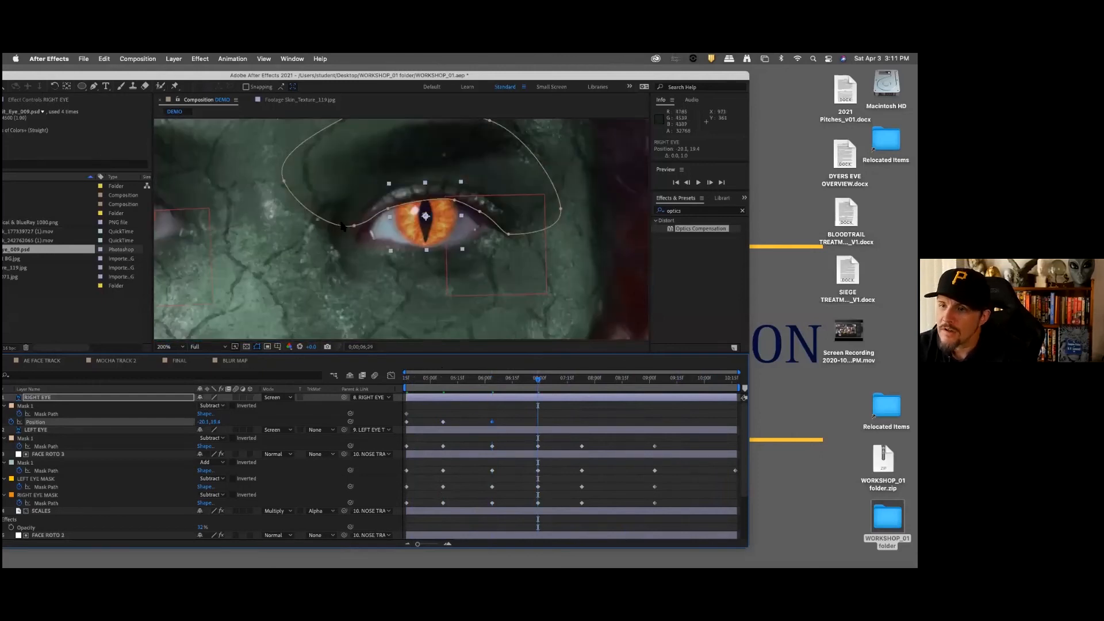
click(354, 225)
drag(354, 226, 354, 228)
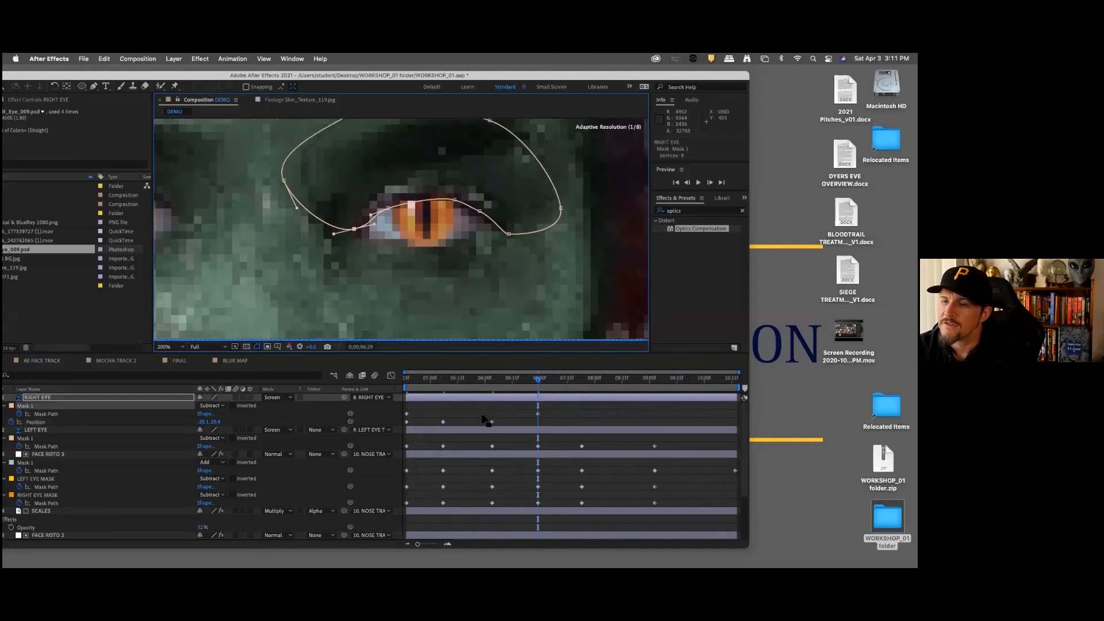
drag(454, 200, 452, 197)
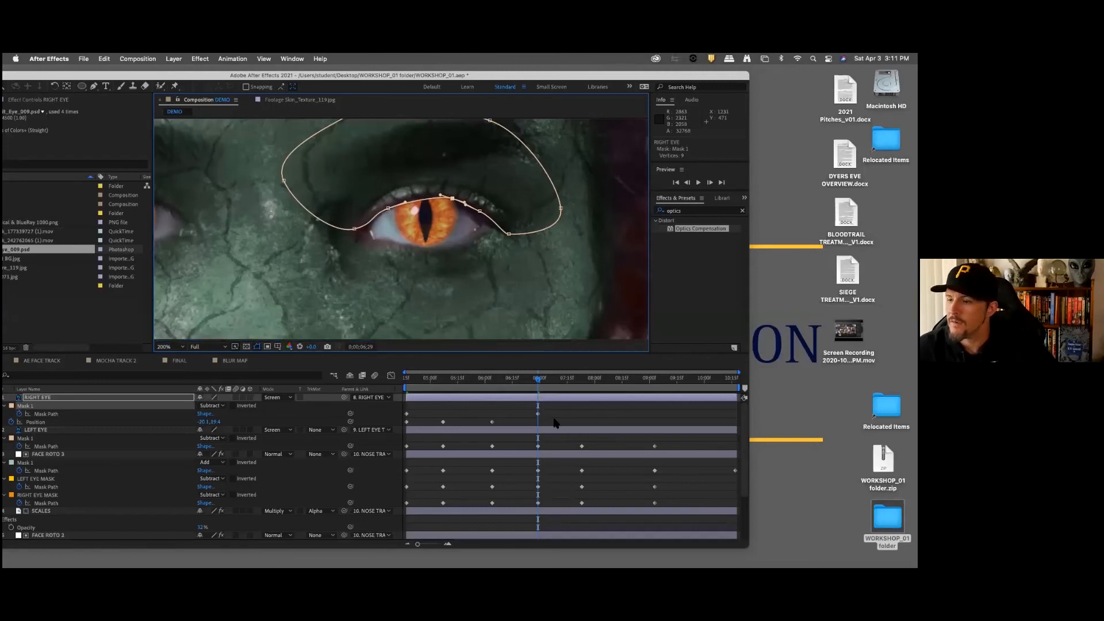
Step: Nudge the RIGHT EYE layer slightly right and down to Position -19.6, 20.3 at 0;00;06;29
click(96, 398)
key(Down)
key(Right)
key(Down)
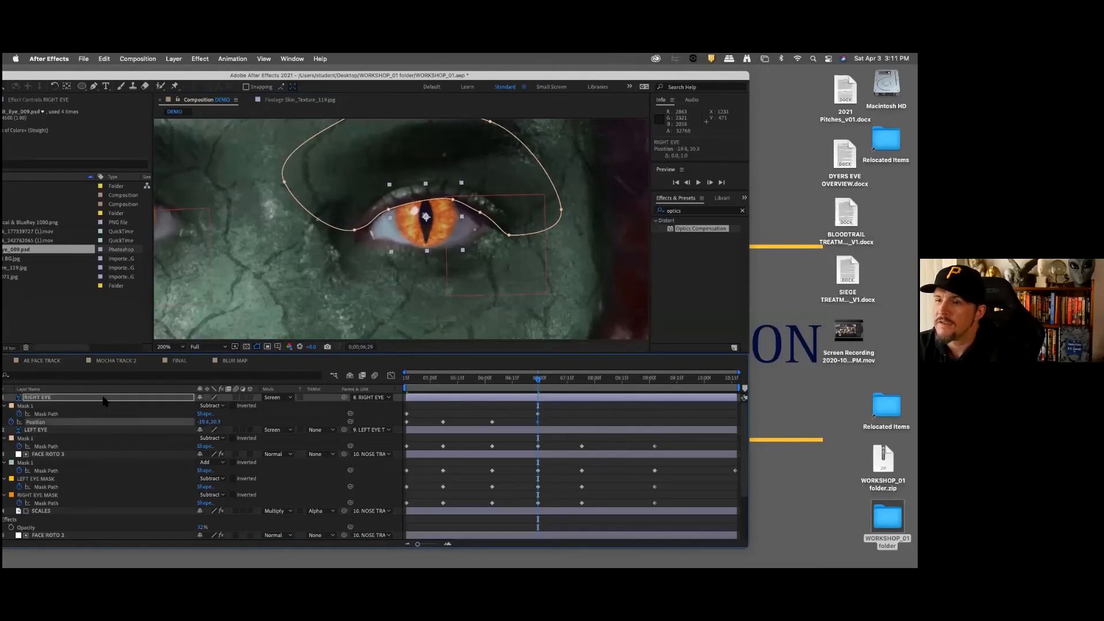
Step: At 0;00;07;23, nudge the RIGHT EYE layer slightly up and right, and fit Mask 1's lower edge to the upper eyelid
key(k)
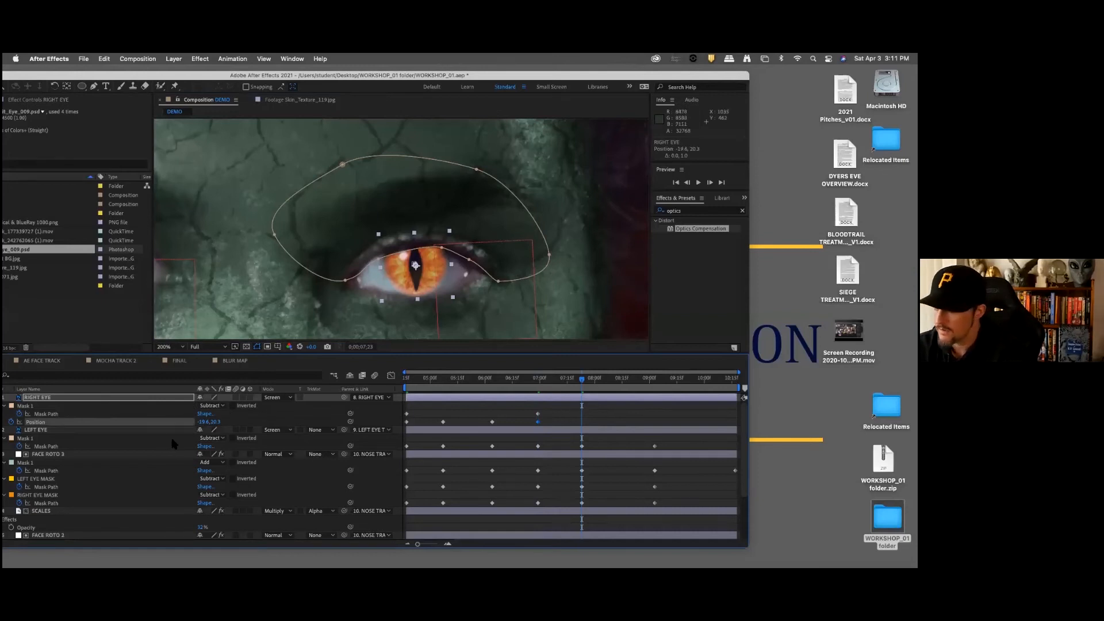
key(Up)
key(Right)
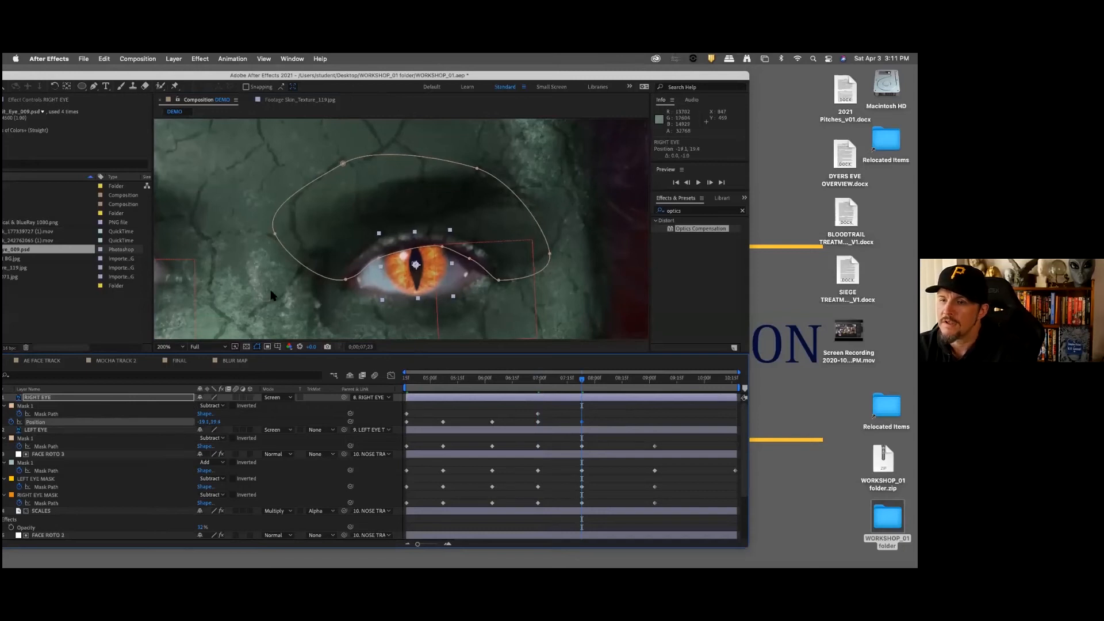
click(380, 261)
drag(379, 258, 438, 246)
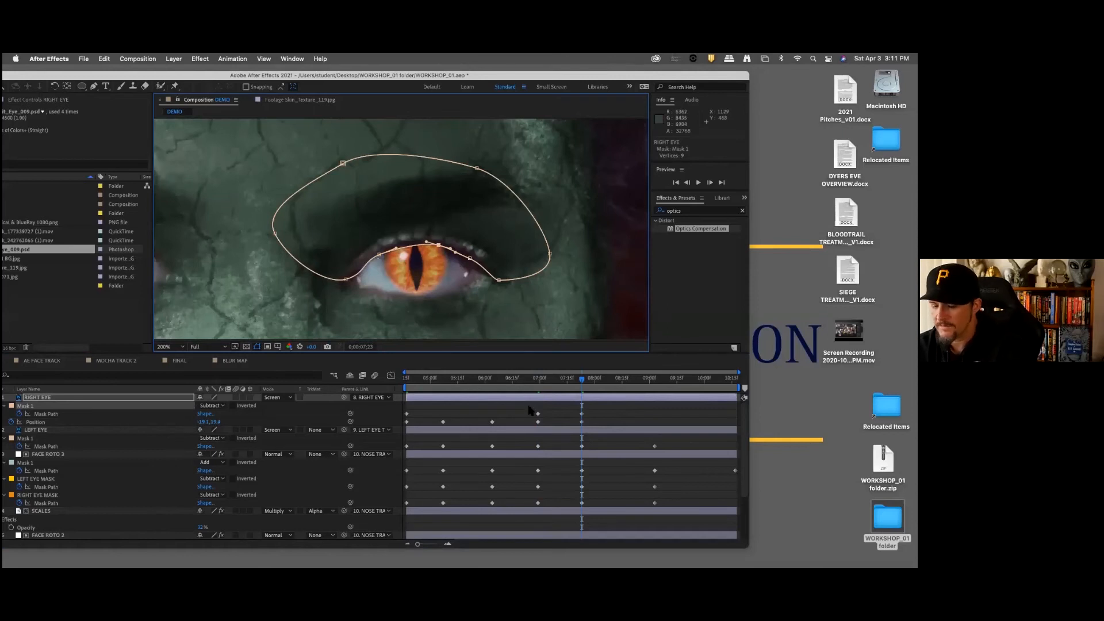
Step: At 0;00;09;03, nudge the RIGHT EYE layer's Position slightly to keep the cat eye centred on the iris
key(k)
drag(550, 211, 560, 149)
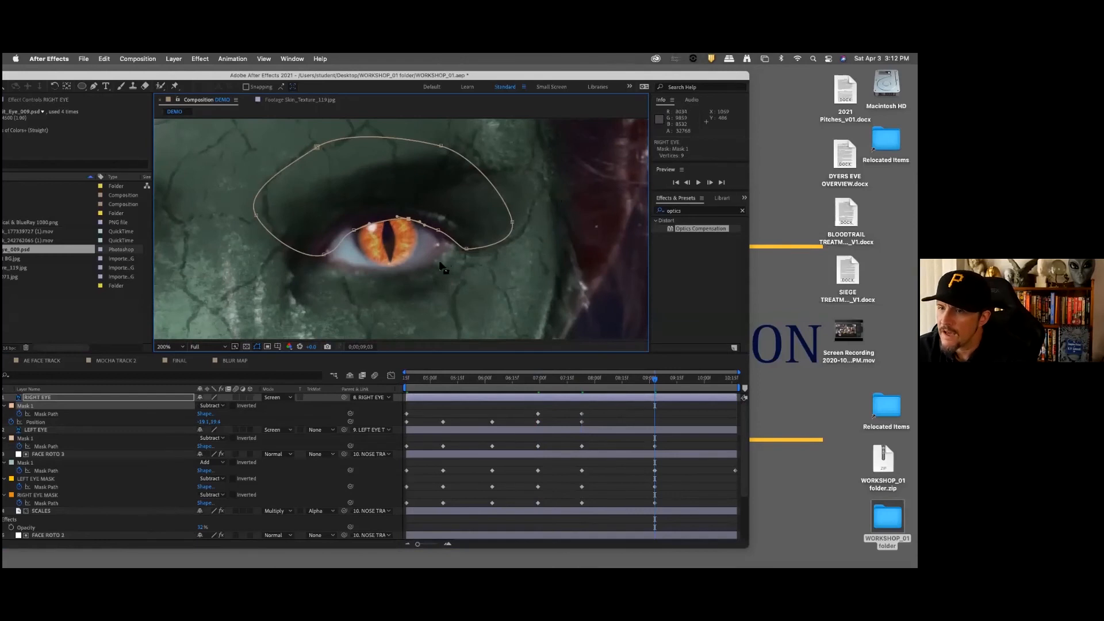
click(101, 398)
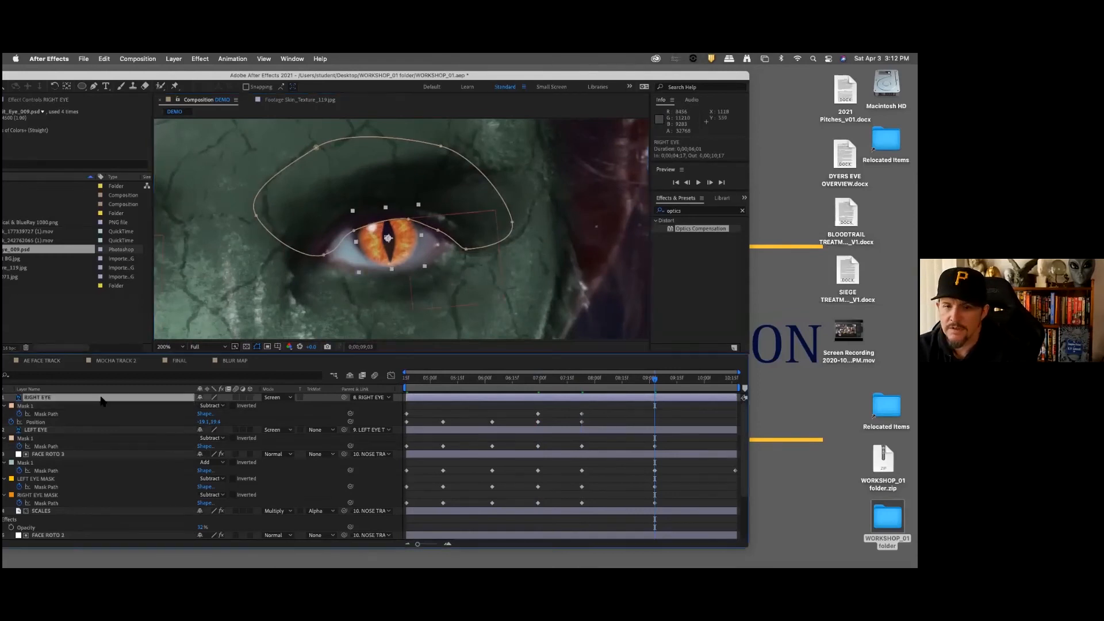
key(Up)
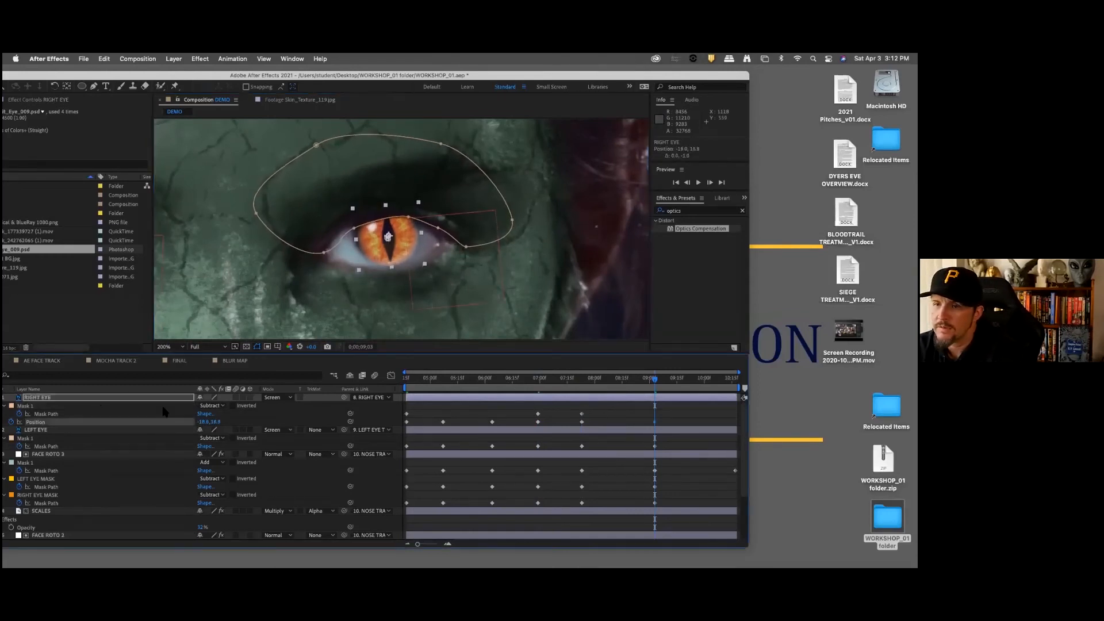
key(Left)
key(Left)
key(Left)
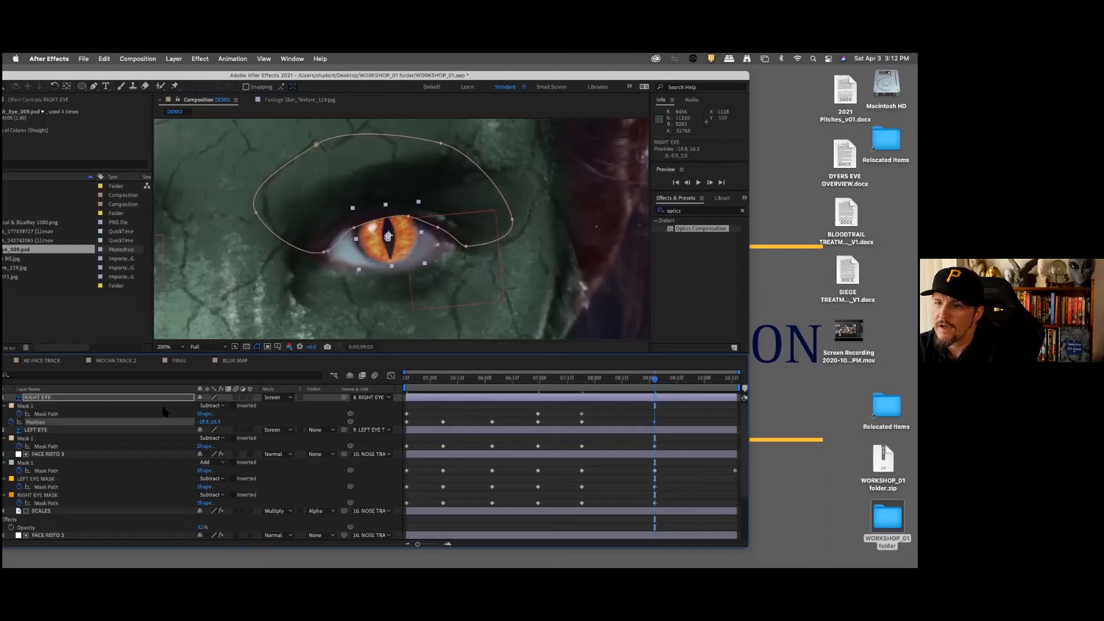
Step: At 0;00;09;03, nudge the RIGHT EYE layer left and up to Position -22.8, 14.9, and fit Mask 1's lower edge to the upper eyelid
key(Up)
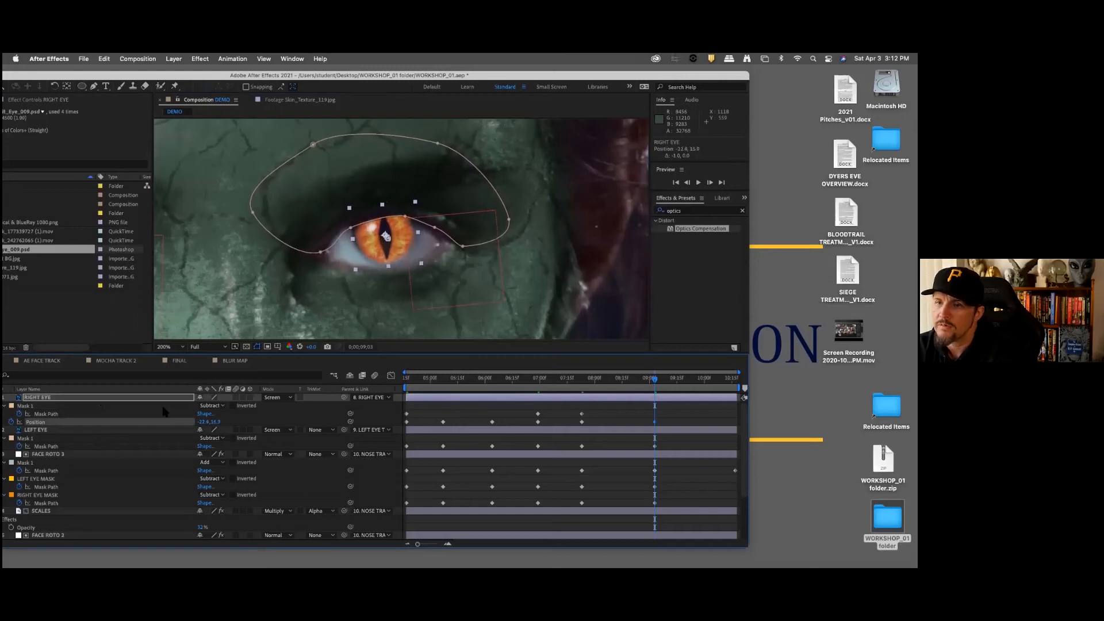
key(Left)
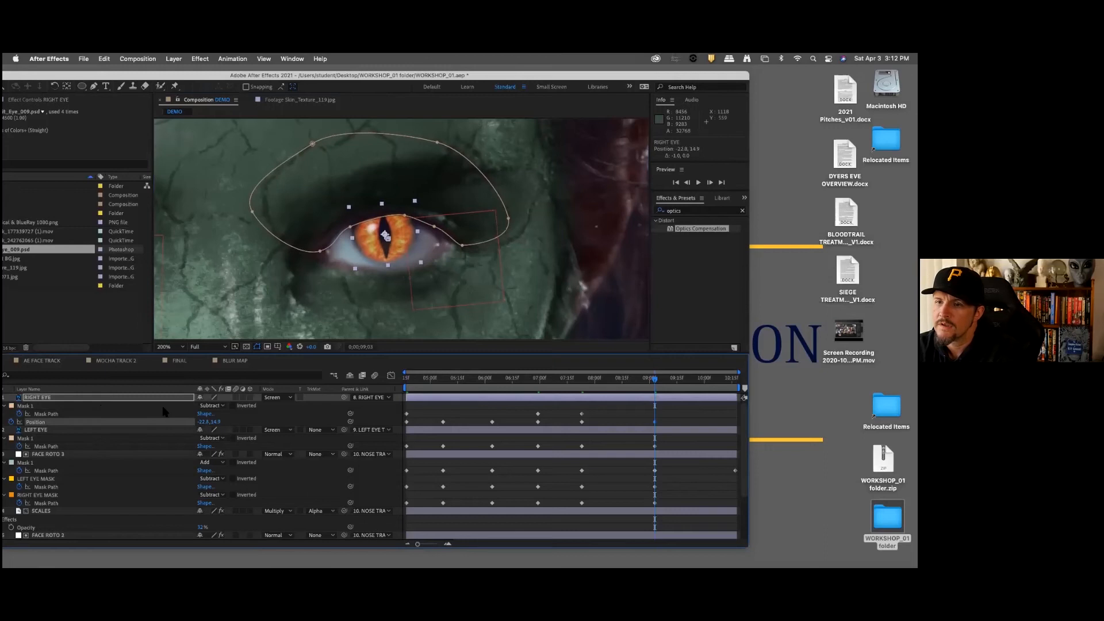
click(351, 230)
drag(351, 230, 405, 214)
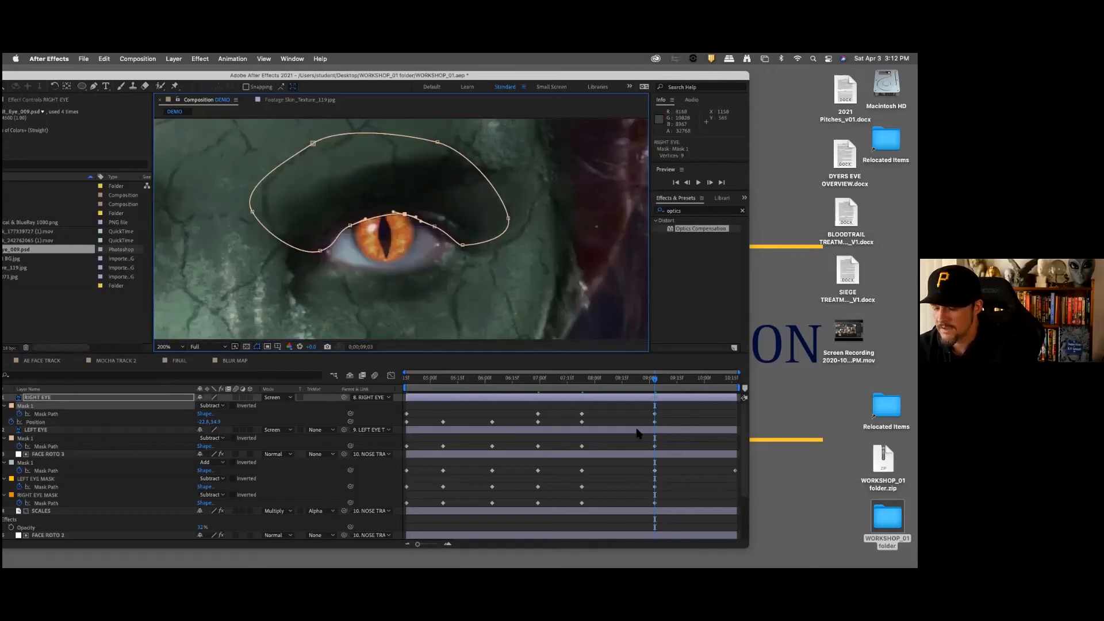
Step: Inspect the right cat eye and its mask up close at the last frame, 0;00;10;17
key(End)
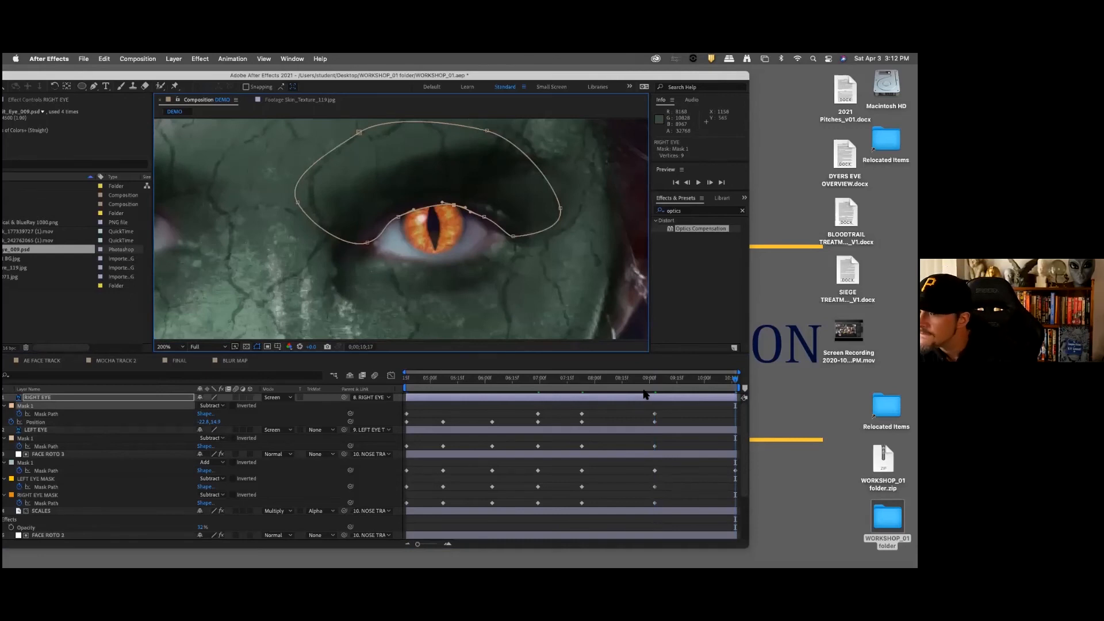
key(period)
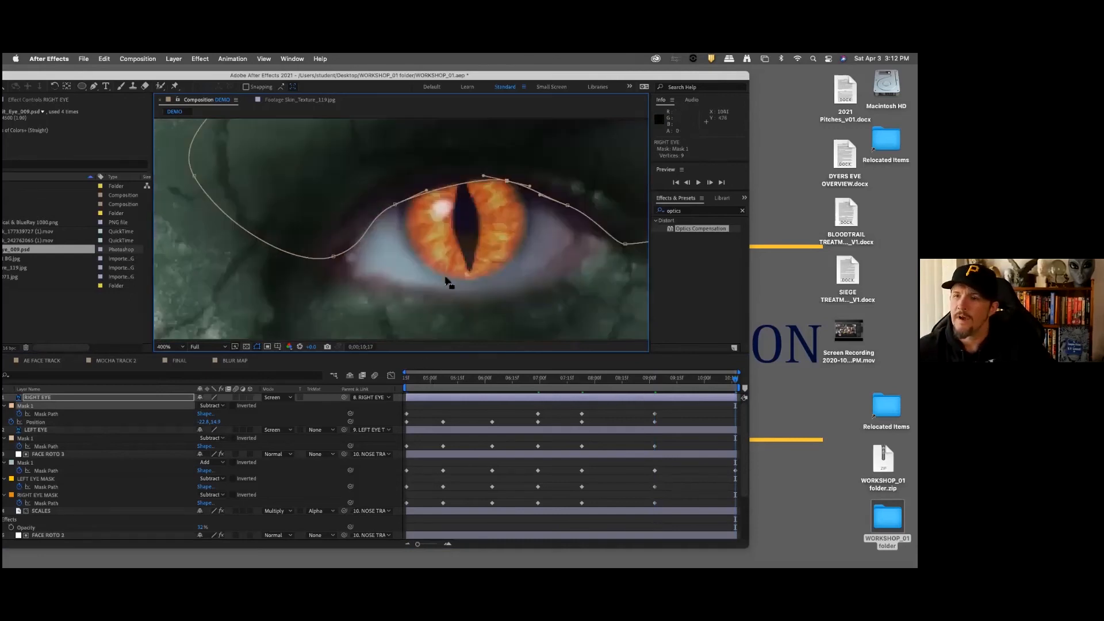
key(comma)
key(comma)
key(comma)
key(comma)
drag(524, 291, 541, 264)
key(period)
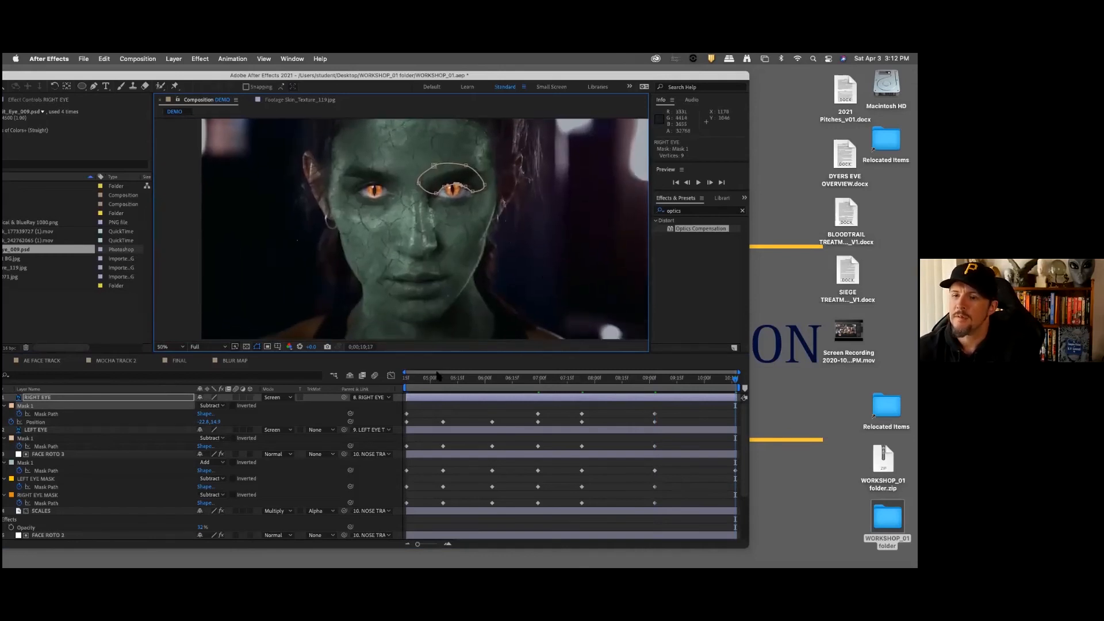
Step: Set the preview resolution to Third and play the DEMO composition from 0;00;04;17 to check the eye tracking
click(208, 347)
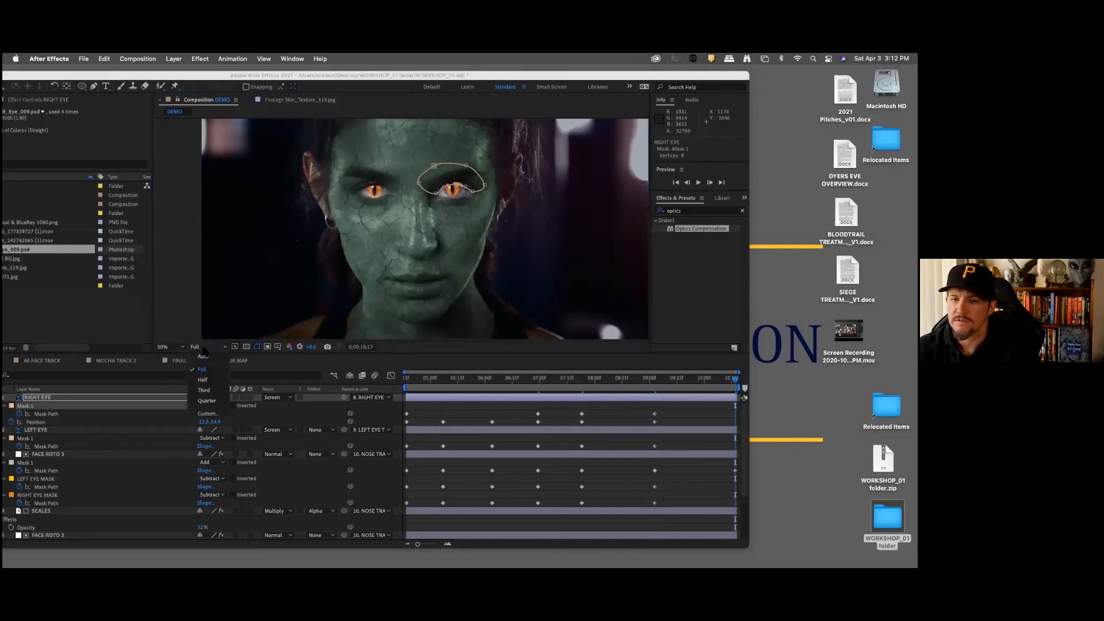
click(213, 387)
drag(429, 380, 406, 380)
key(comma)
key(comma)
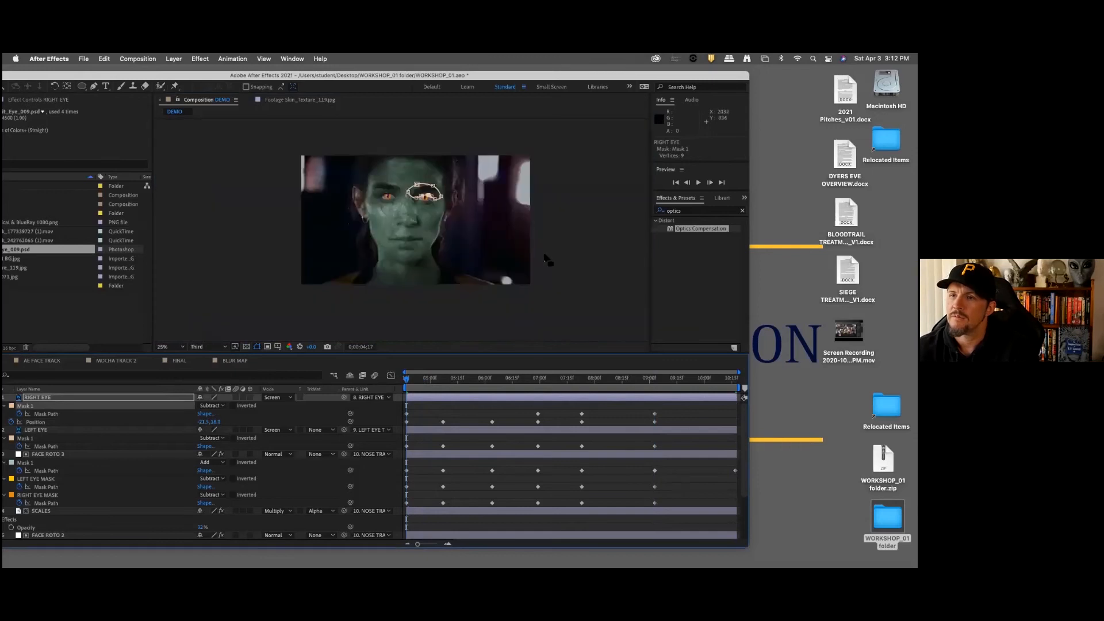
key(space)
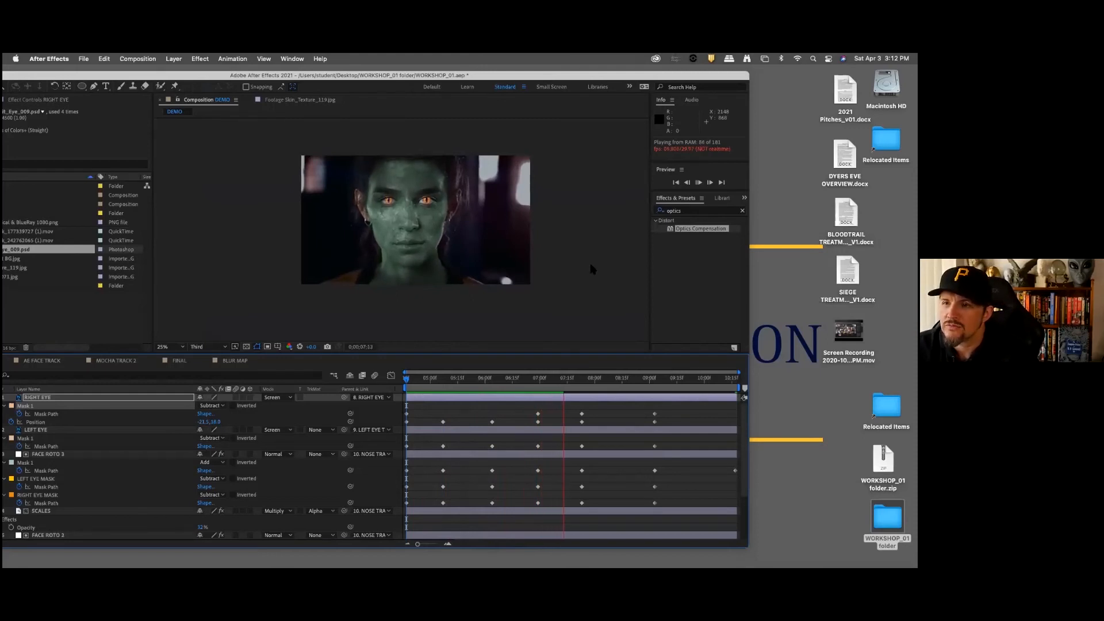
key(space)
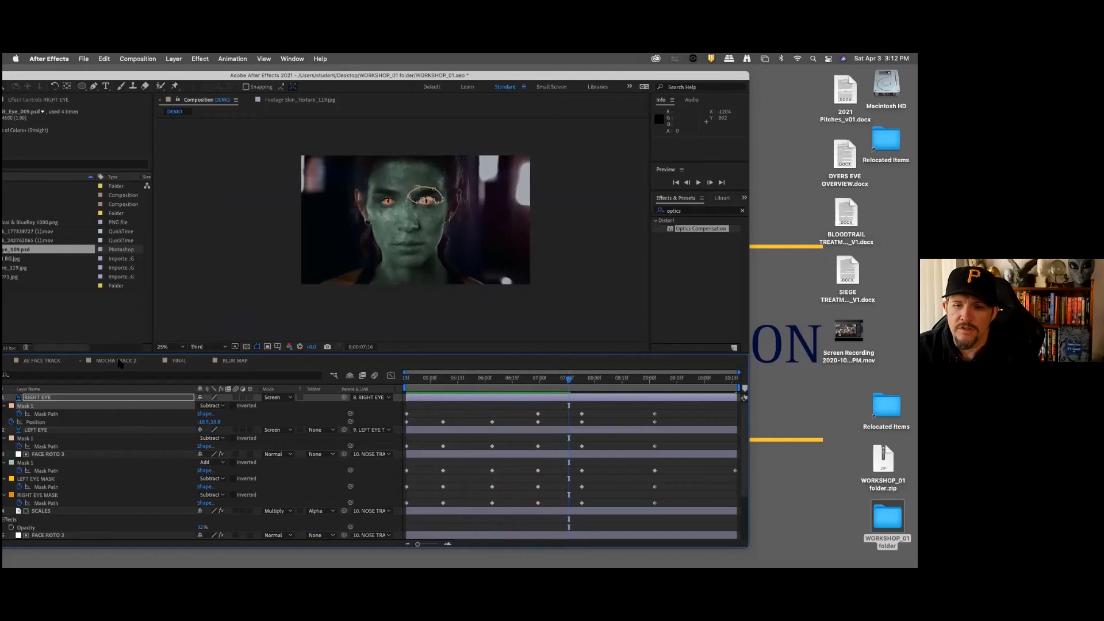
Step: Collapse the properties of all layers in the DEMO composition
click(116, 361)
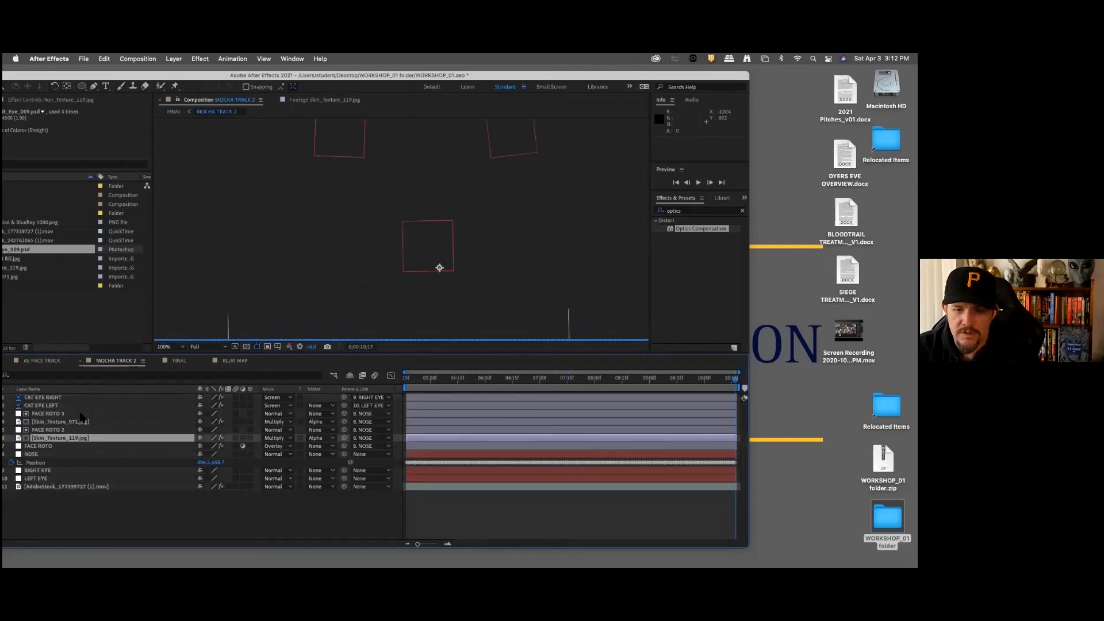
drag(560, 76, 618, 75)
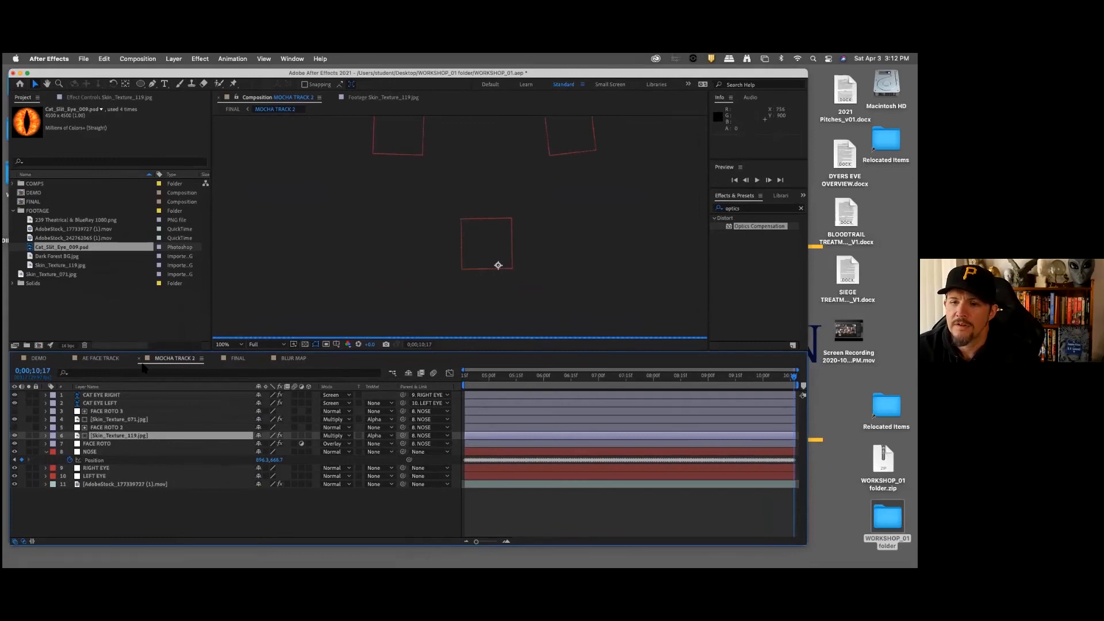
click(48, 358)
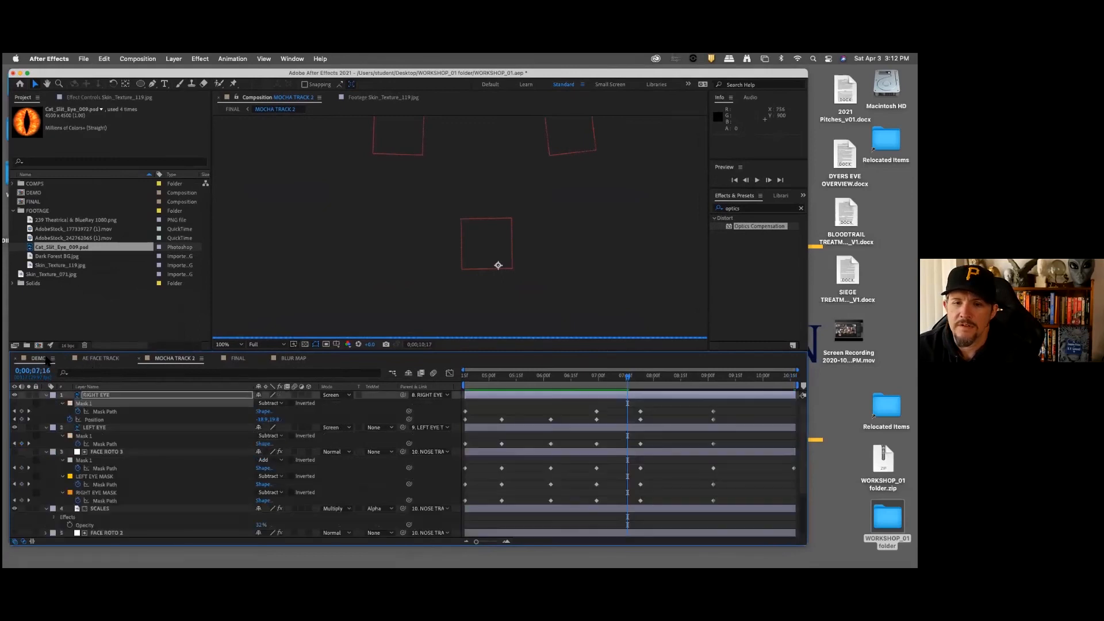
click(153, 397)
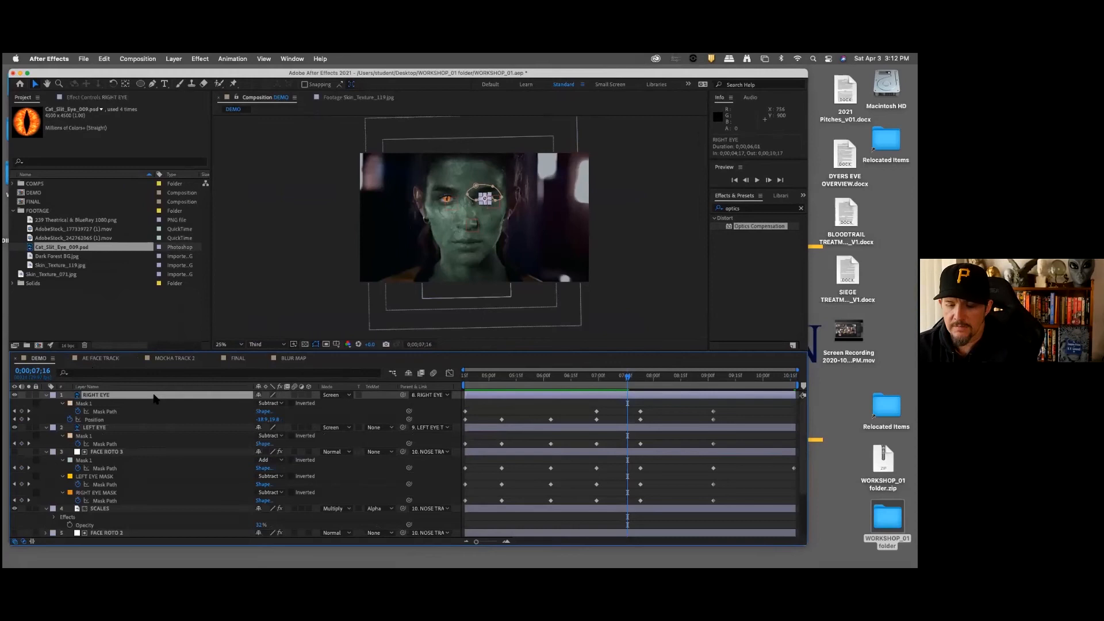
key(super+a)
click(46, 395)
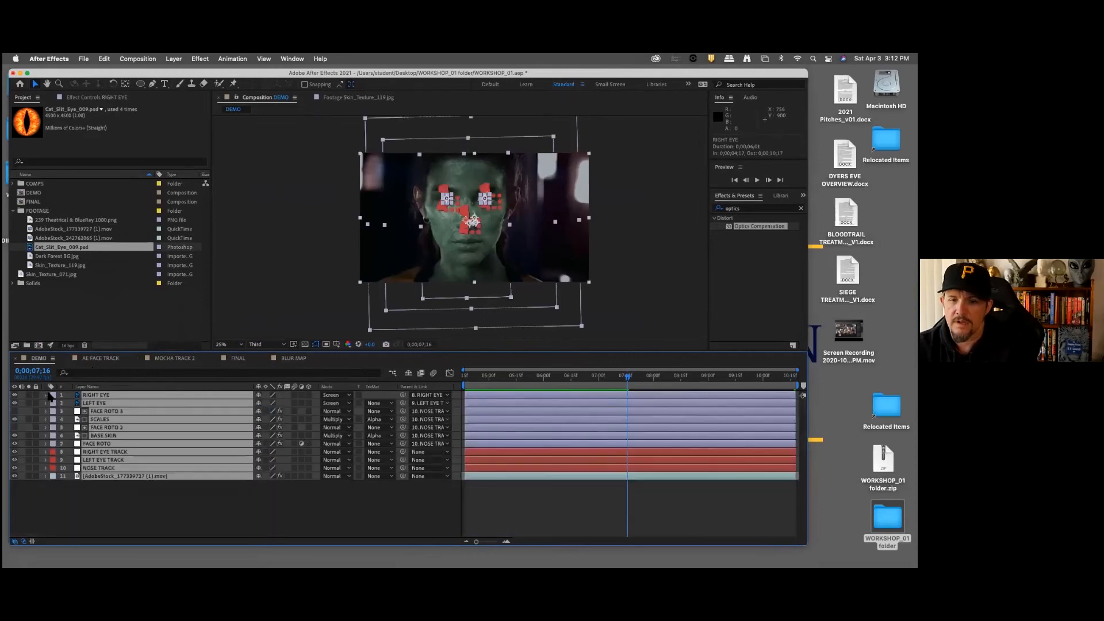
click(210, 486)
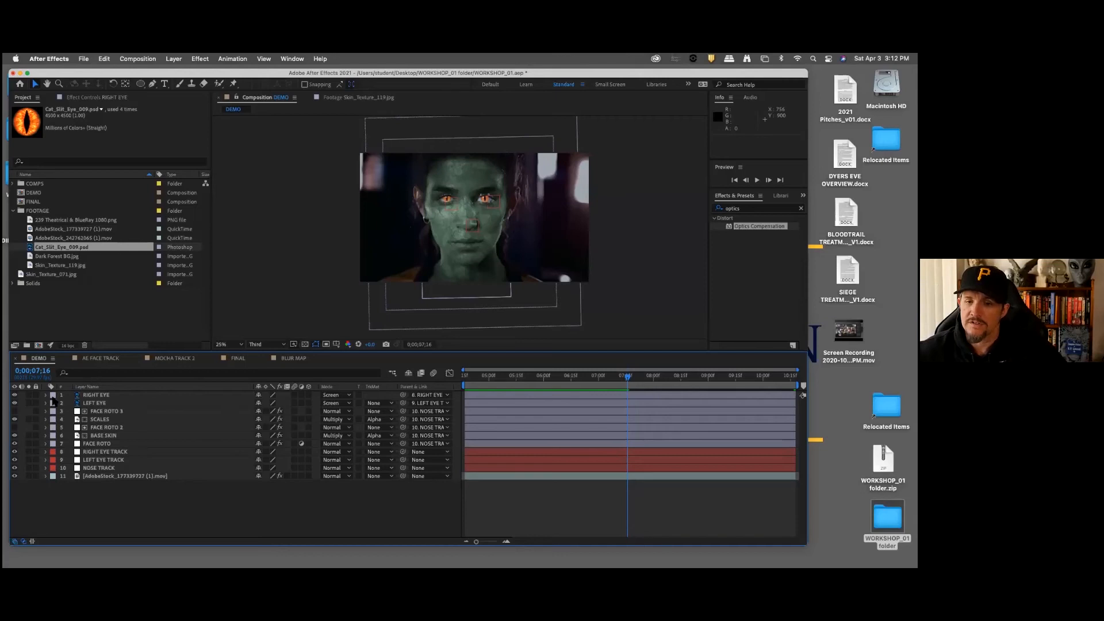
Step: Set the label colour of the RIGHT EYE and LEFT EYE layers to Pink
click(109, 396)
click(55, 398)
click(81, 399)
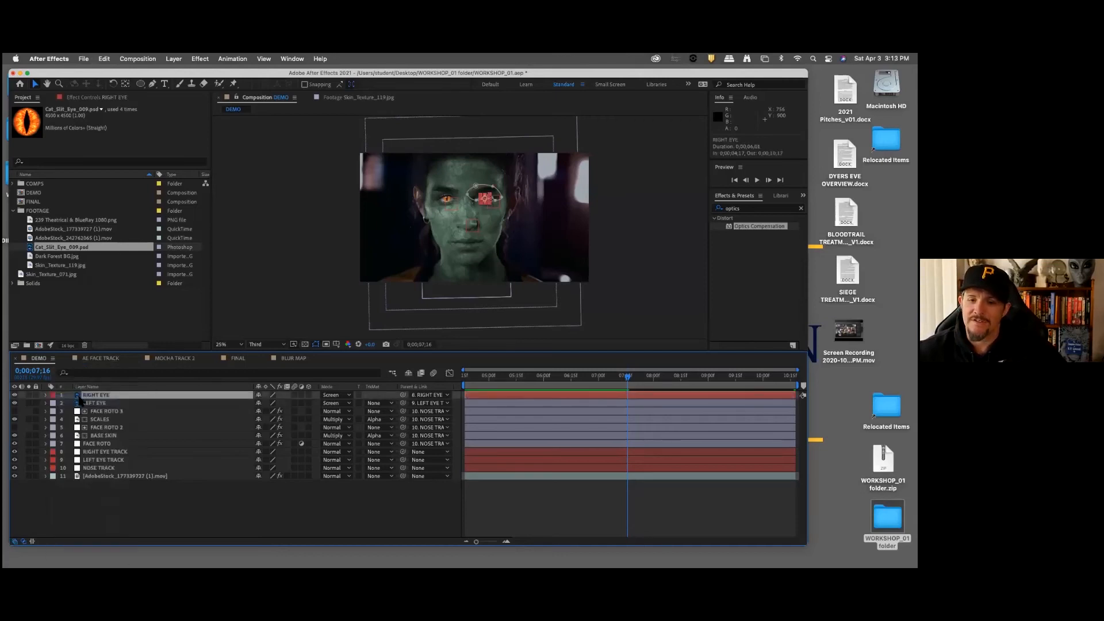
click(53, 403)
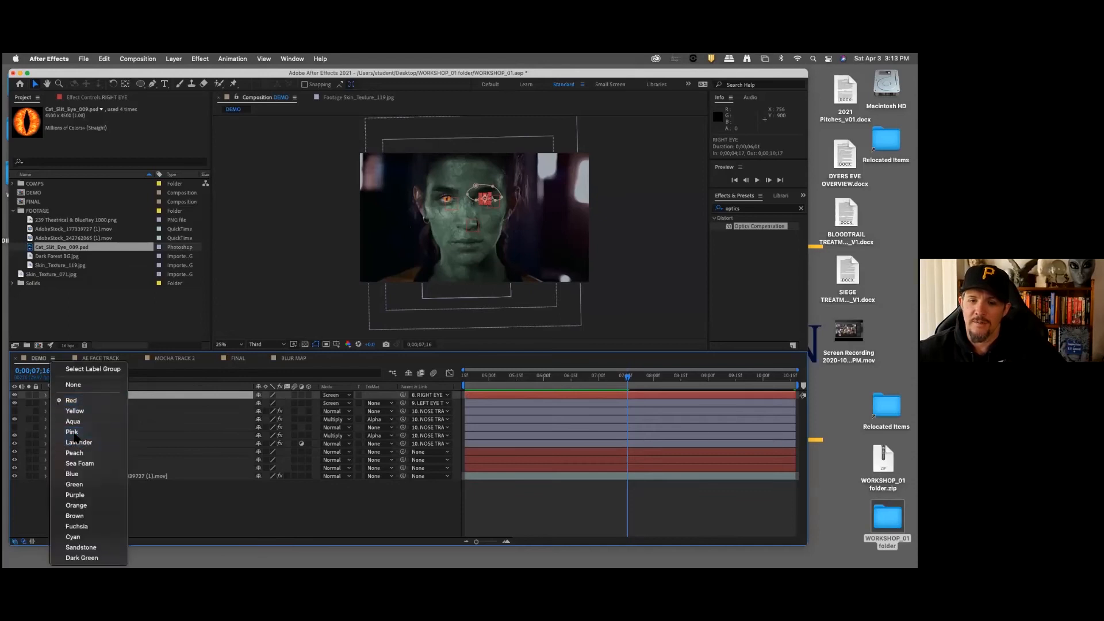
click(53, 402)
click(54, 403)
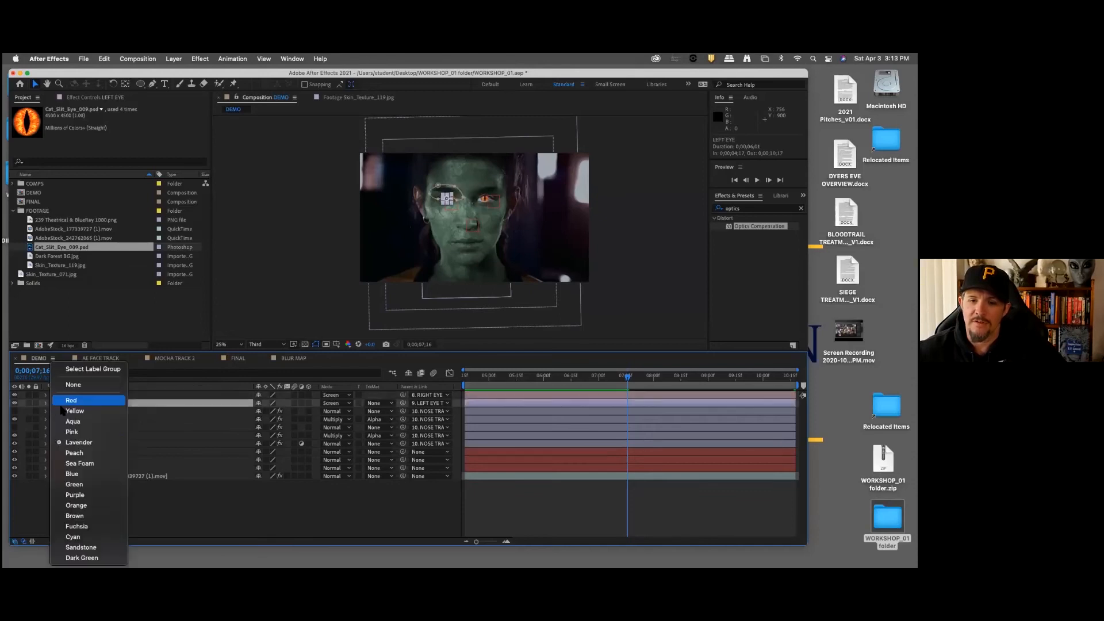
click(77, 432)
click(113, 413)
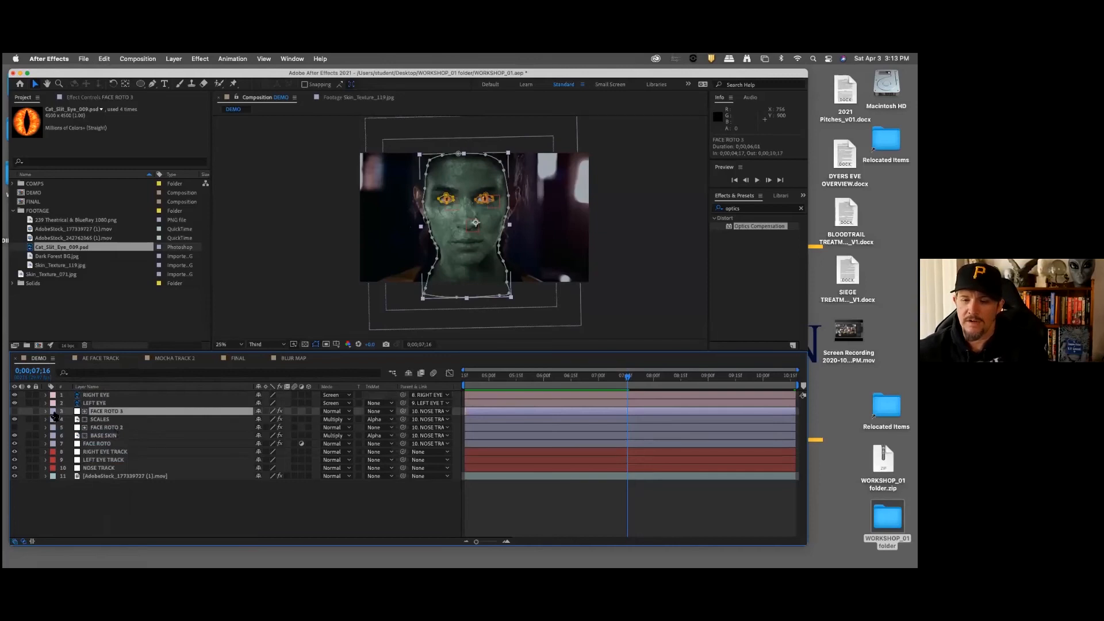
click(198, 486)
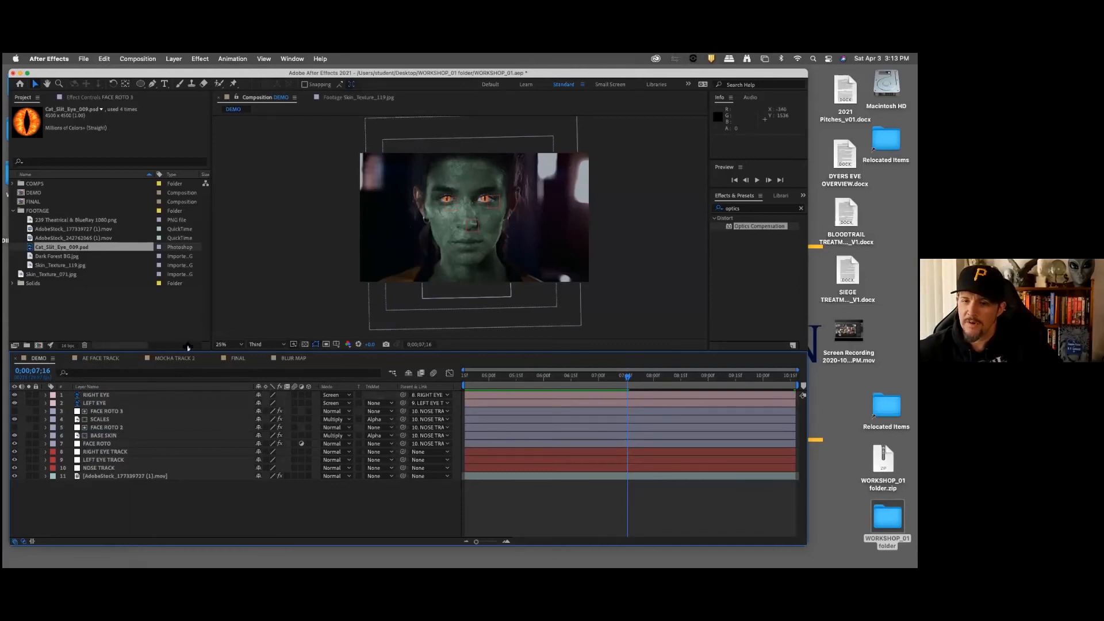
Step: Check the FINAL composition at 0;00;06;26 and create a new composition containing the DEMO composition
click(236, 358)
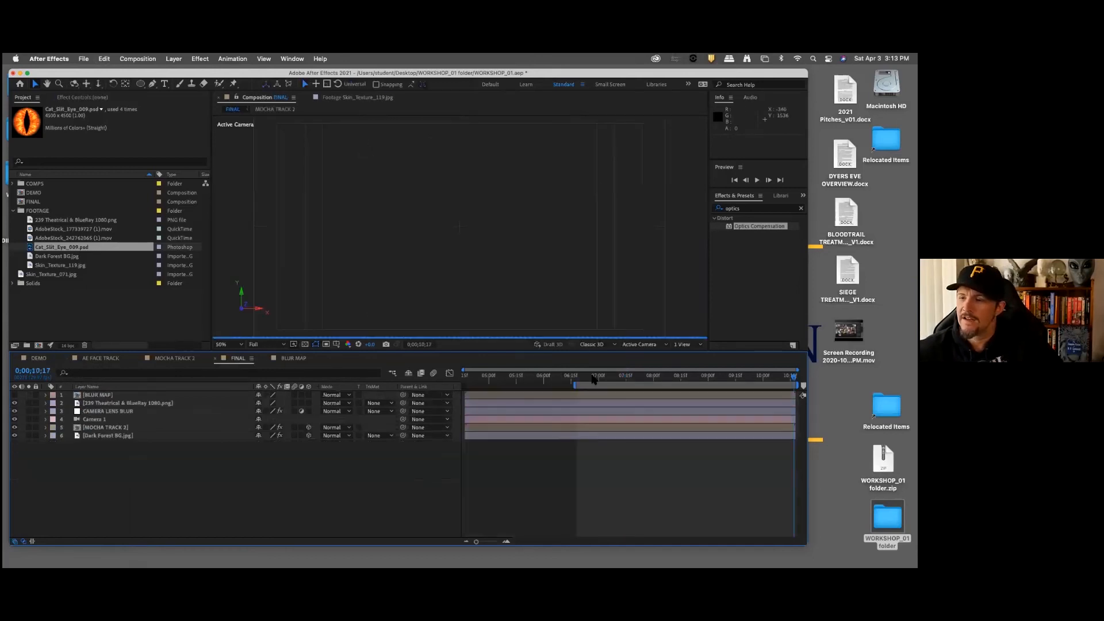
drag(616, 380, 594, 378)
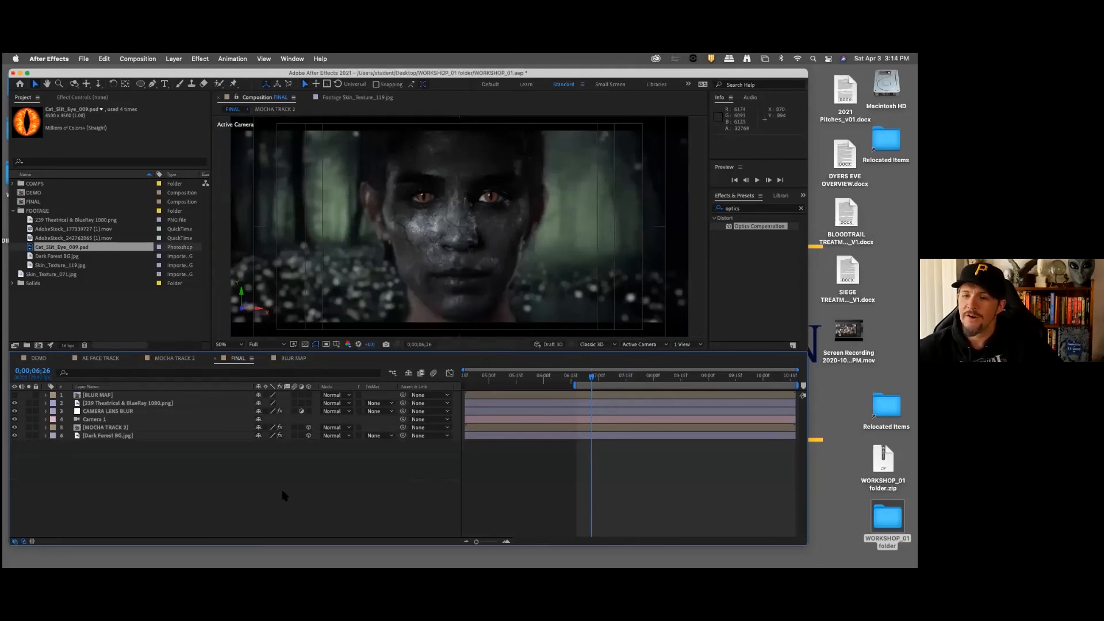
drag(33, 193, 39, 346)
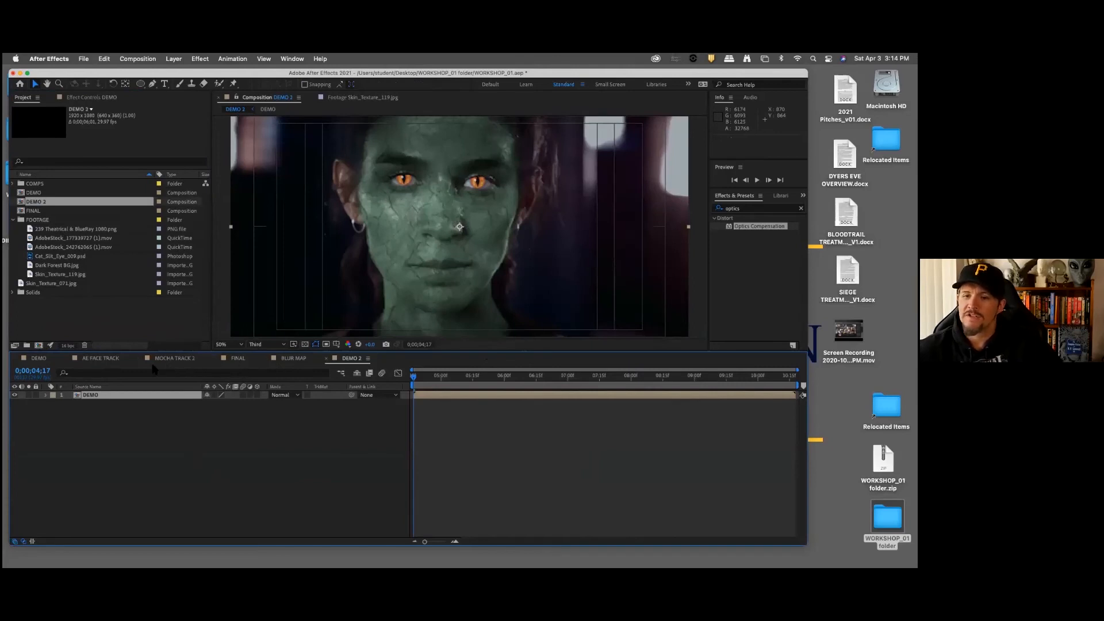
click(42, 358)
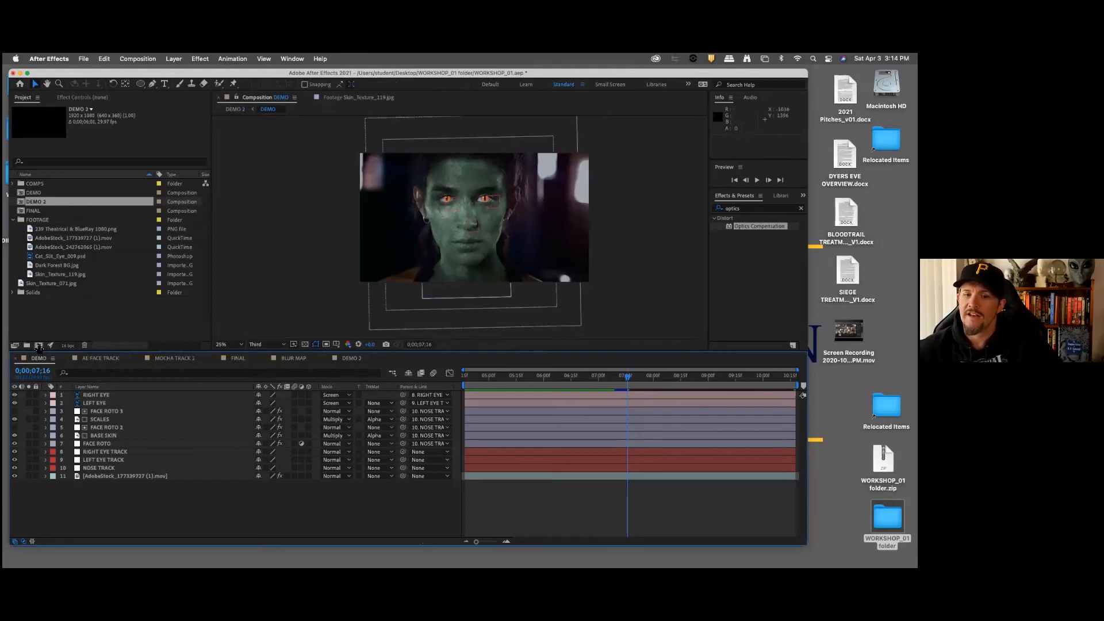
click(351, 358)
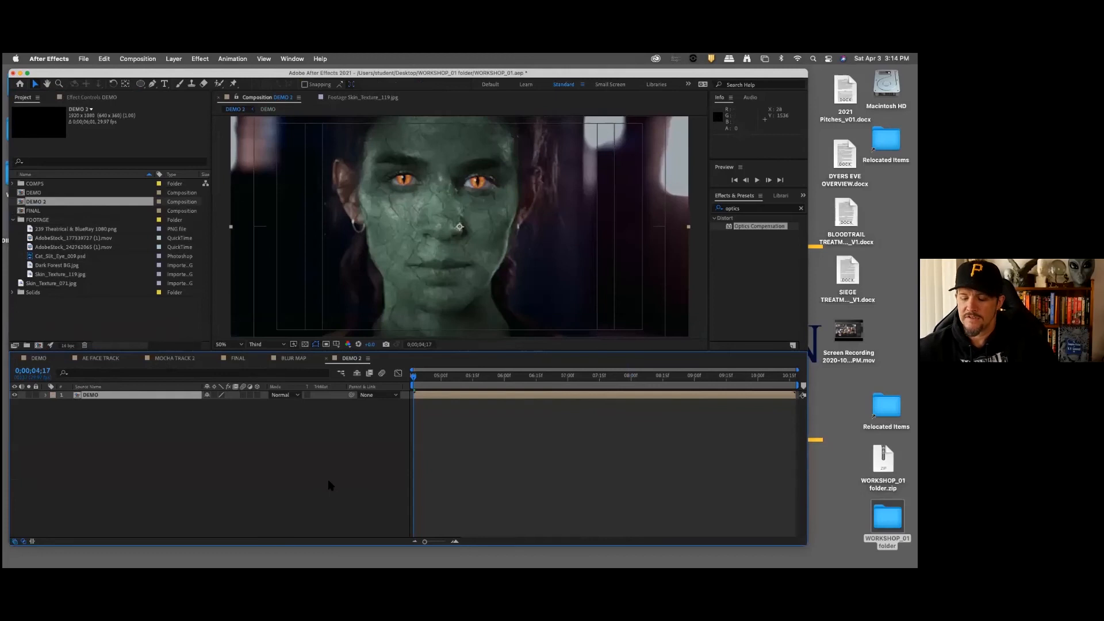
Step: Rename the new composition as FINAL DEMO and briefly preview it
key(super+k)
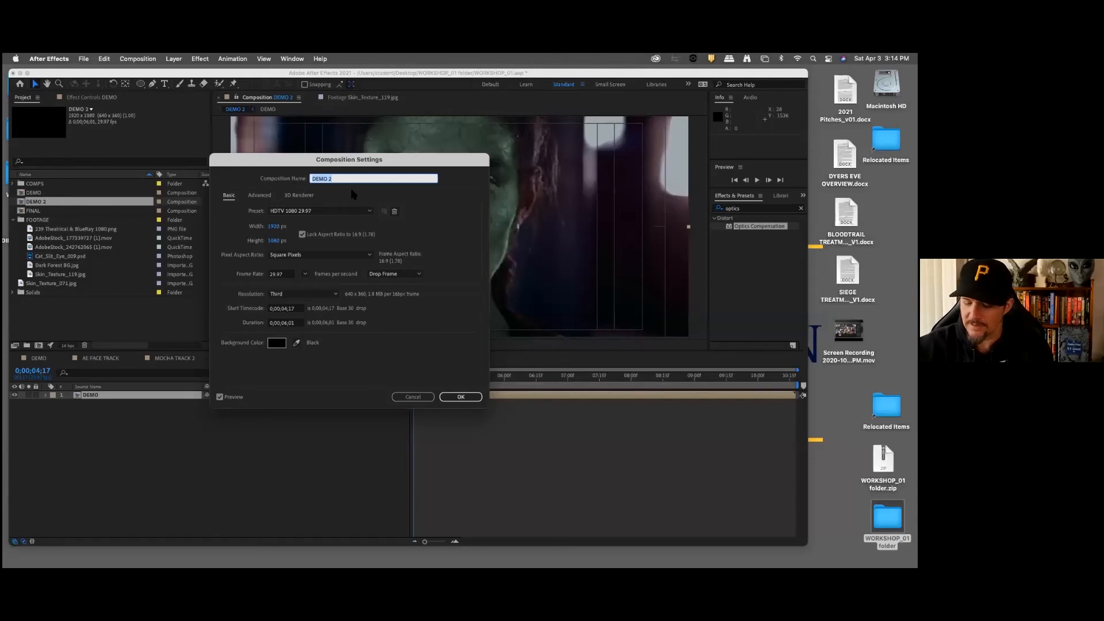
text(FINAL)
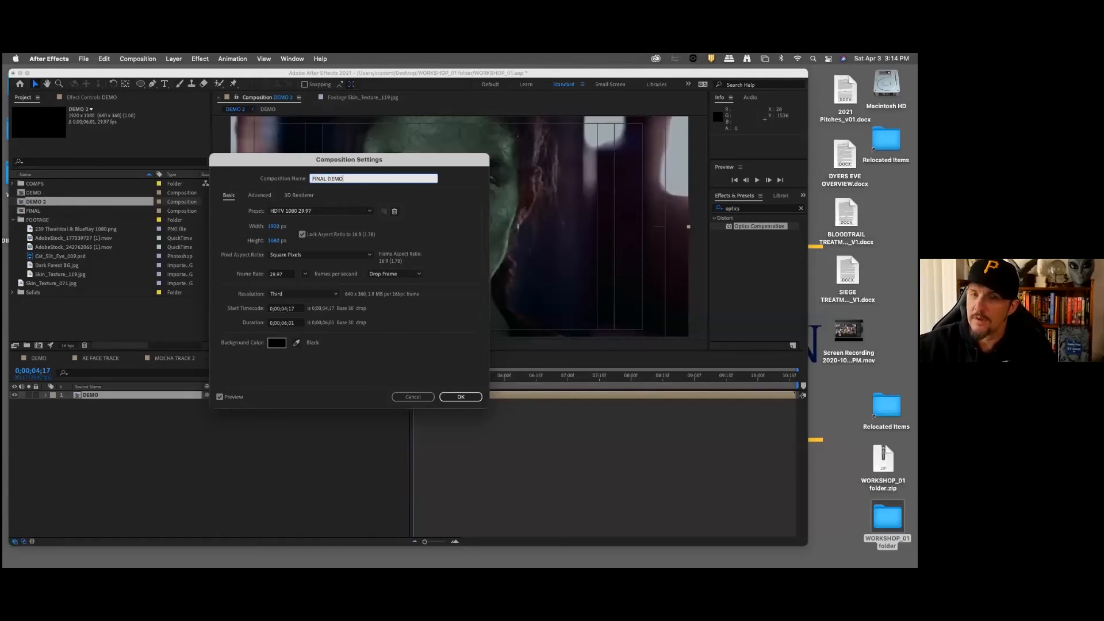
click(462, 397)
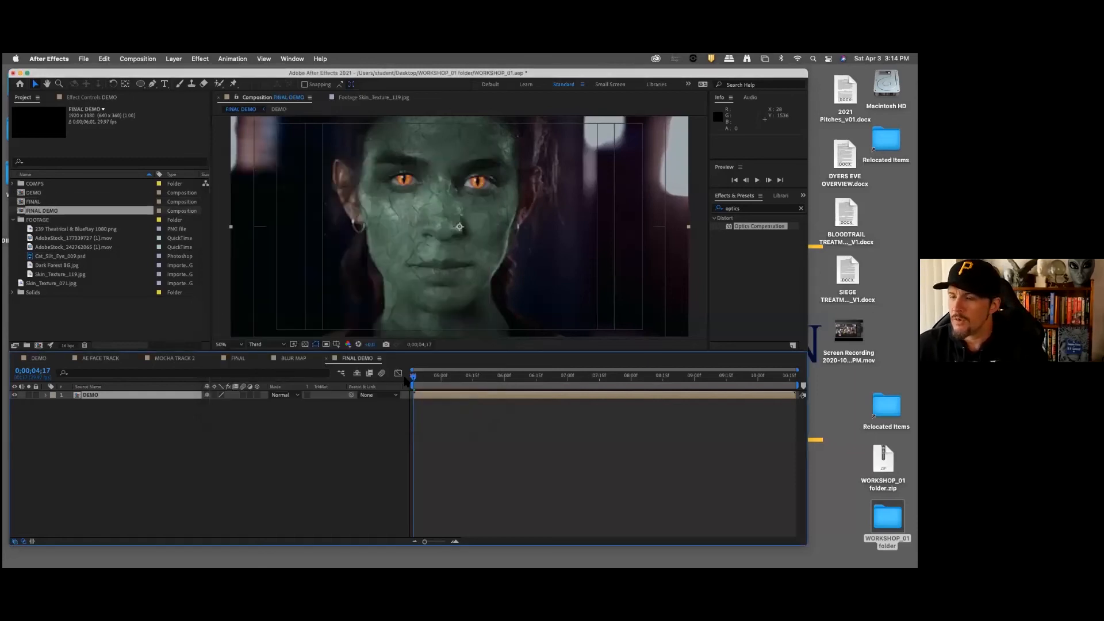
key(space)
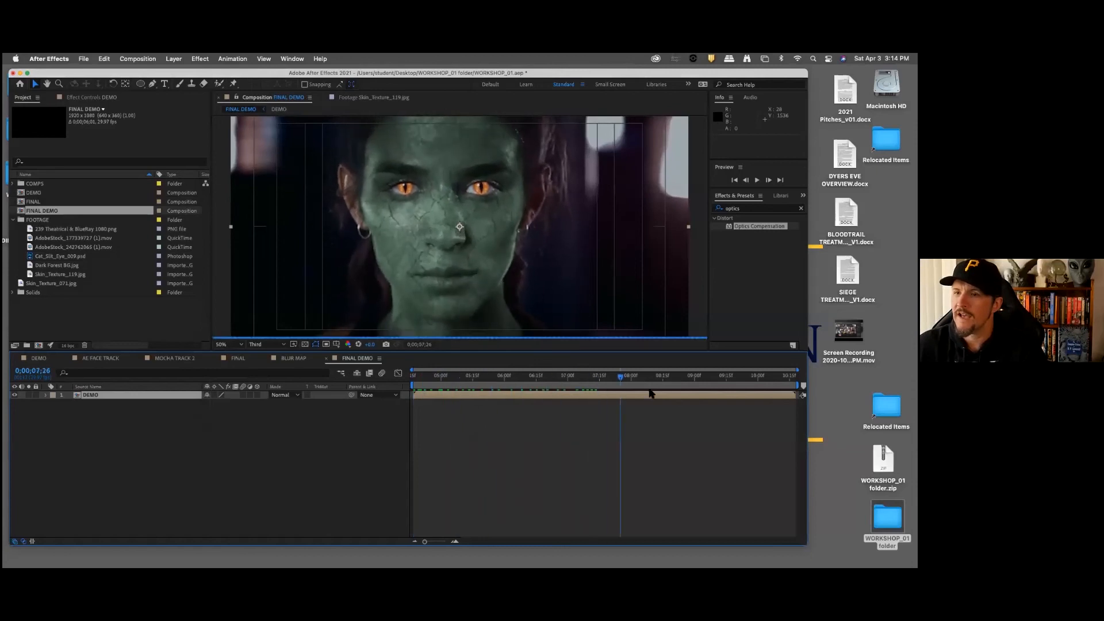
key(space)
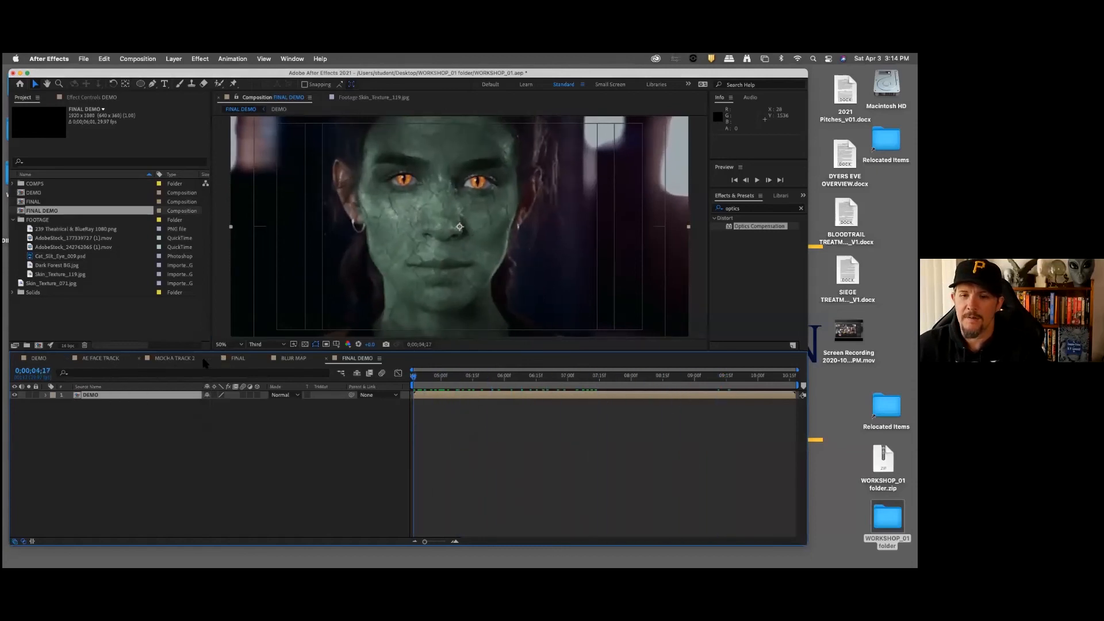
Step: In the FINAL composition, set the preview resolution to Third and move to the work area's start at 0;00;06;18
click(238, 358)
click(266, 343)
click(262, 387)
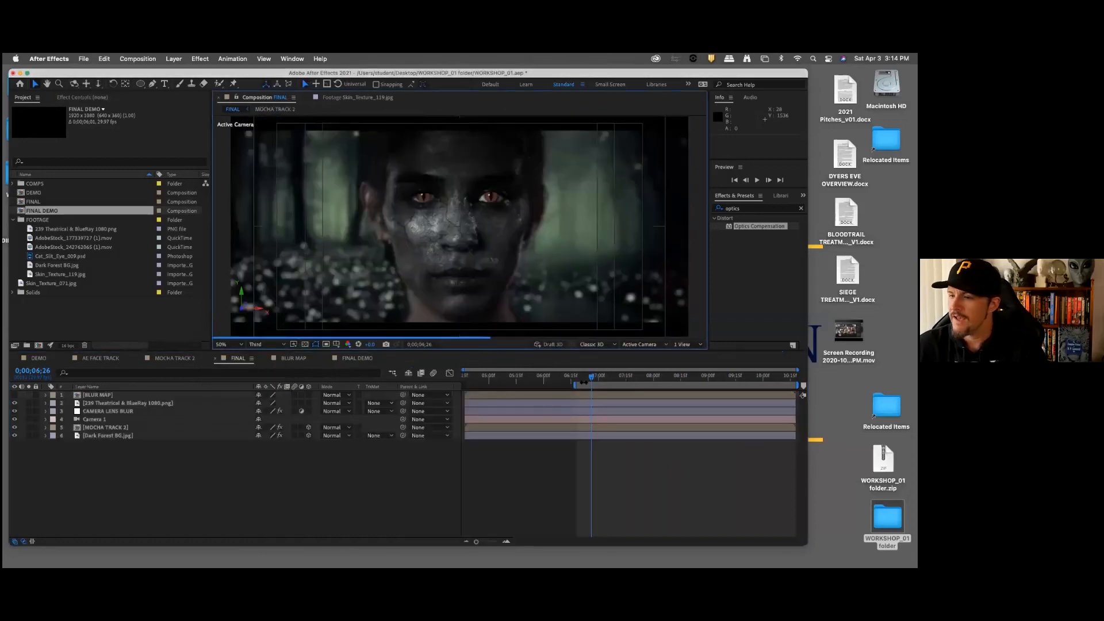
click(577, 379)
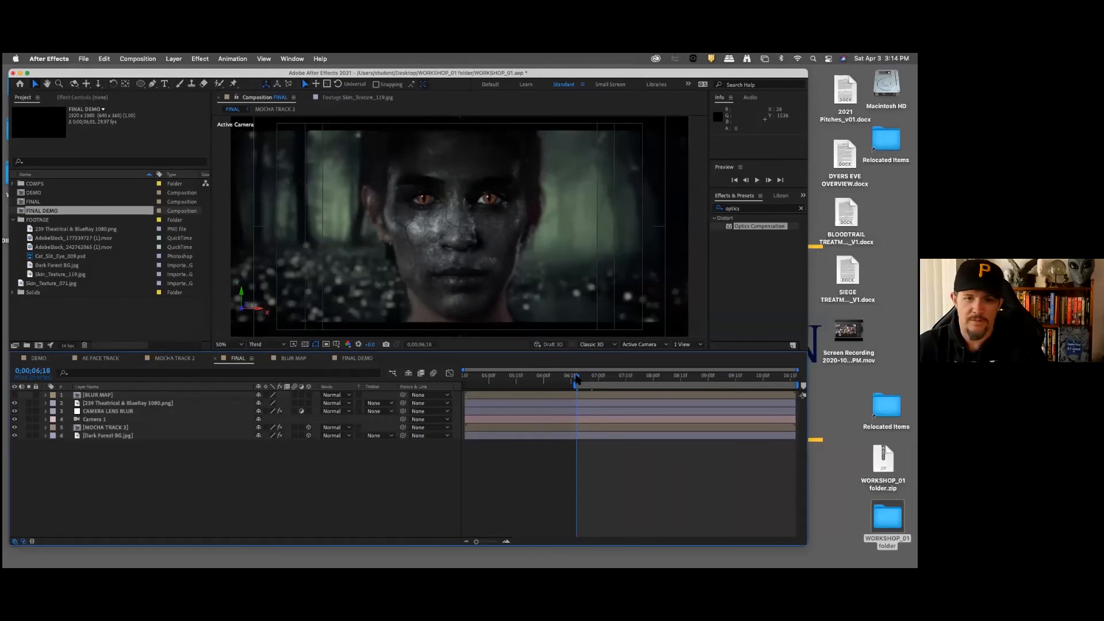
Step: In the FINAL DEMO composition, move to 0;00;06;18 and start the work area there
click(357, 358)
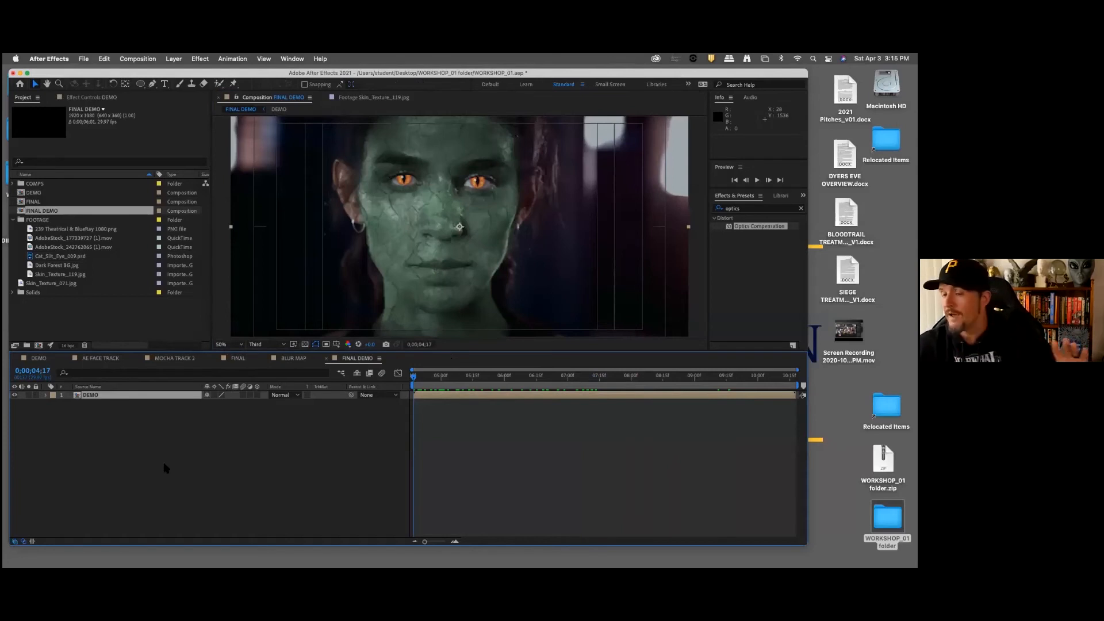
drag(451, 383, 540, 382)
click(48, 370)
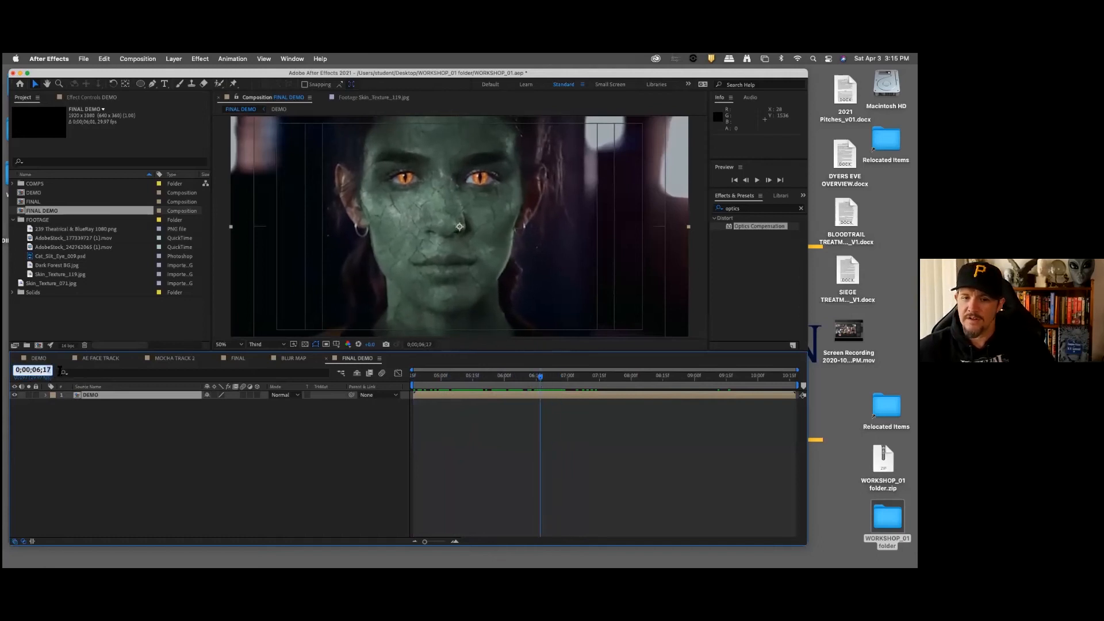
key(Return)
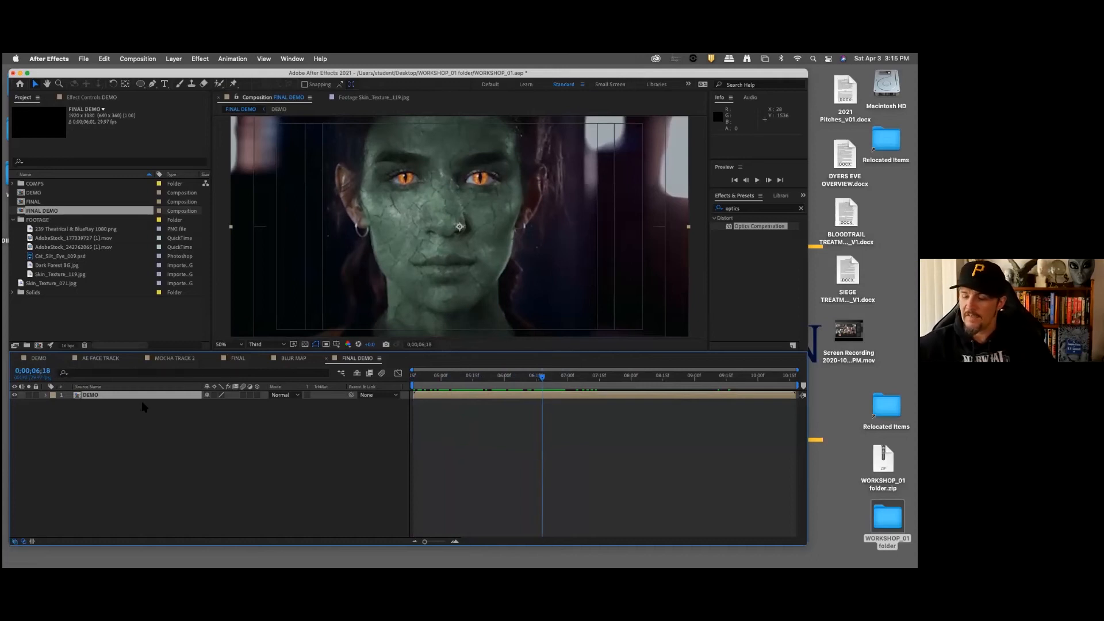
key(b)
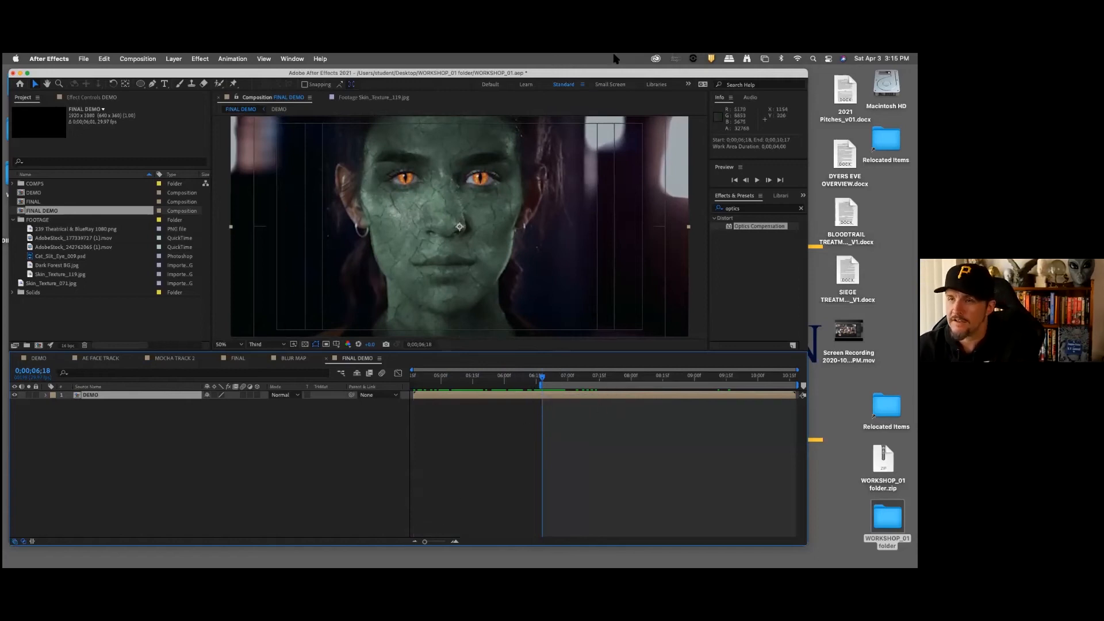
Step: Preview the FINAL DEMO work area and return to its start at 0;00;06;18
drag(649, 76, 619, 78)
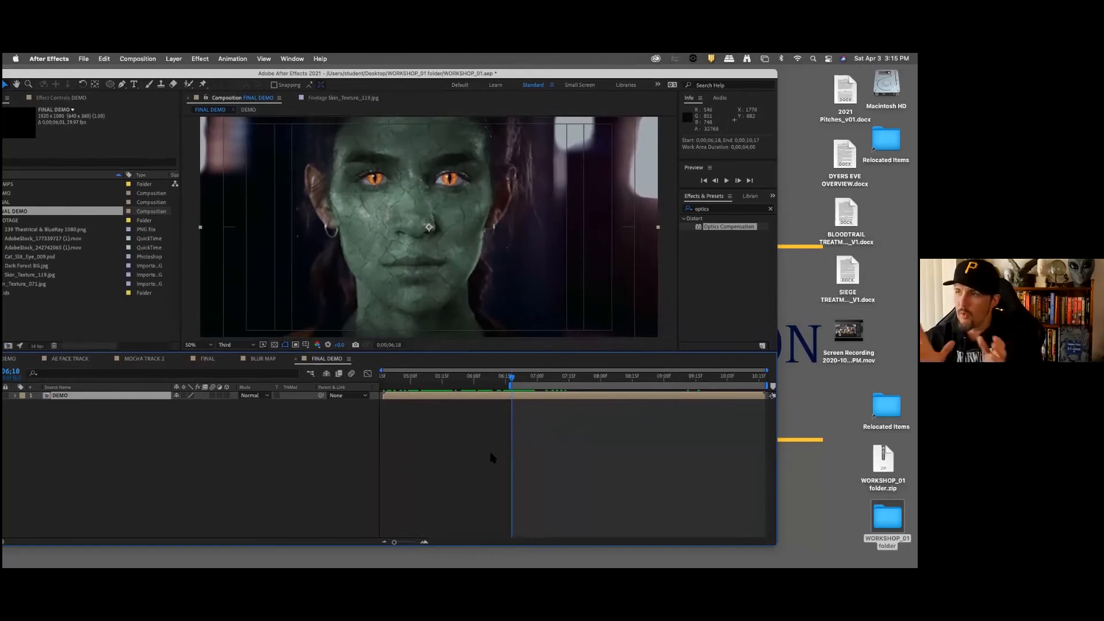
key(space)
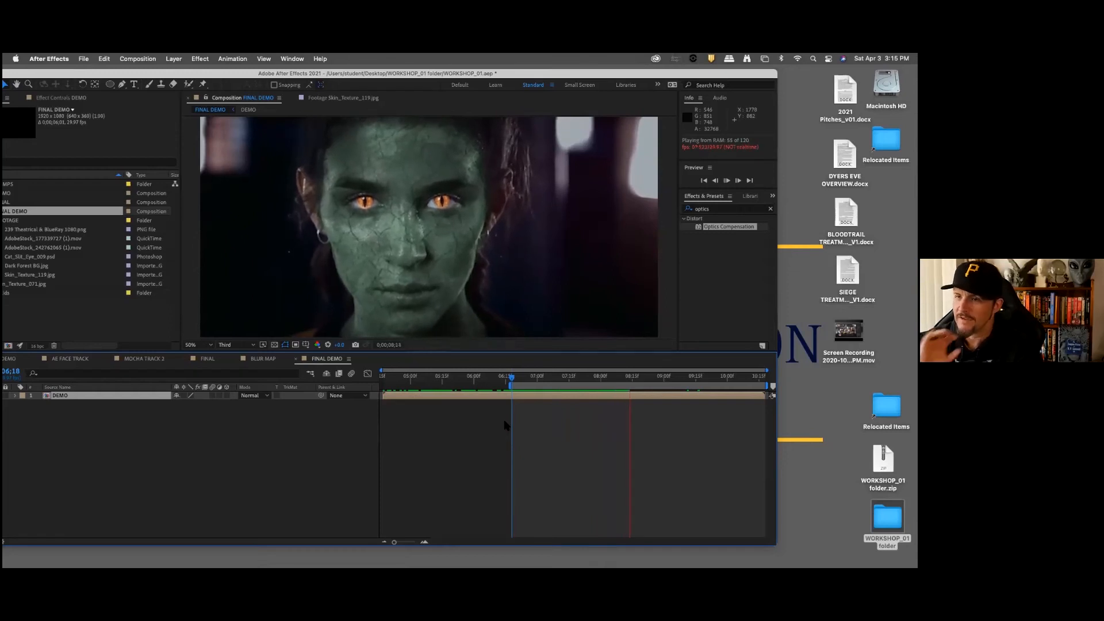
key(space)
drag(521, 379, 513, 383)
Step: Draw a closed mask around the woman's head, neck and shoulders on the DEMO layer, using the Pen tool with RotoBezier enabled
key(period)
key(comma)
key(comma)
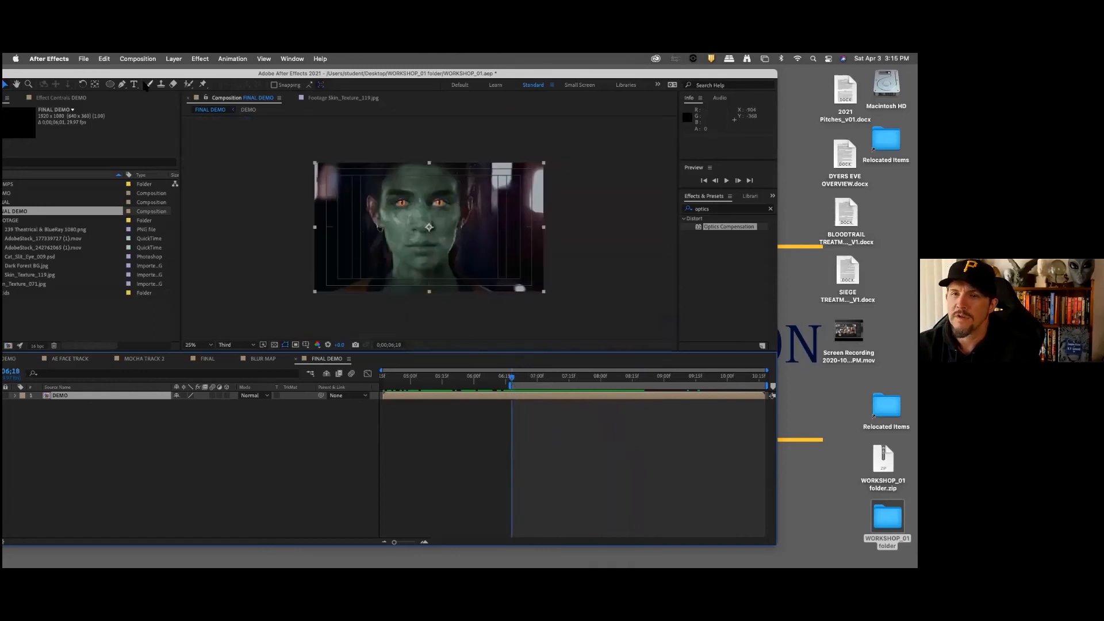
click(122, 84)
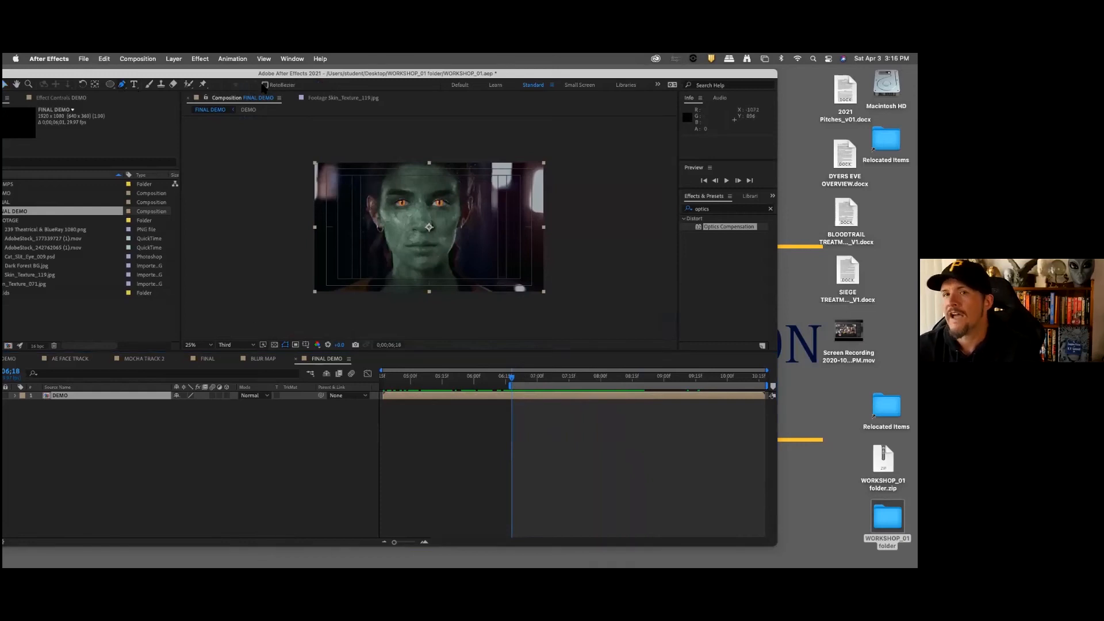
click(265, 86)
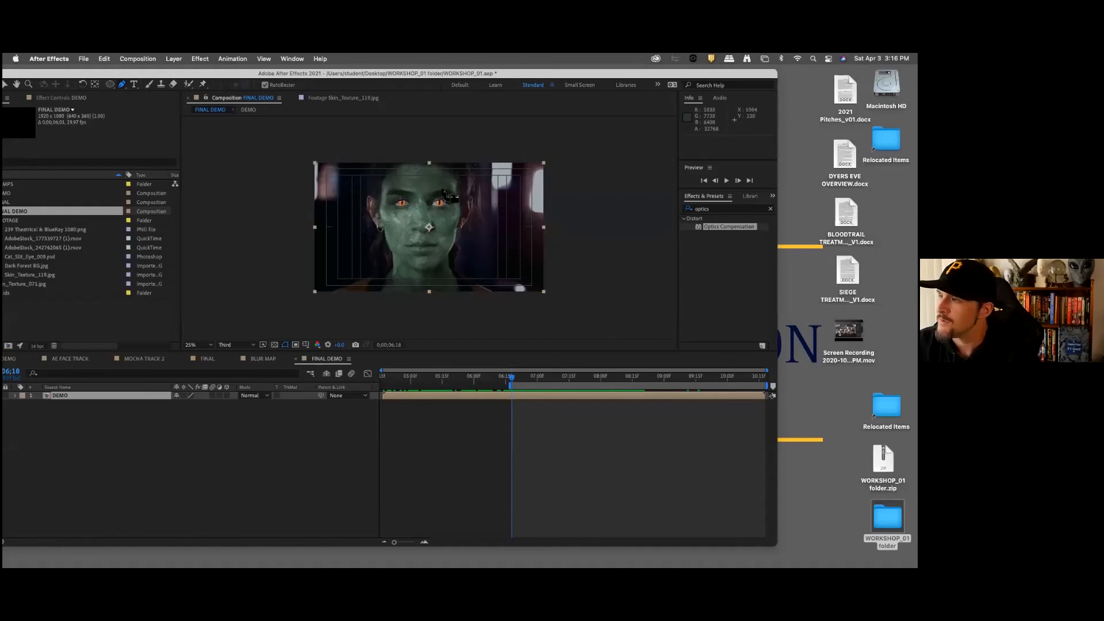
click(374, 162)
click(371, 182)
click(370, 198)
click(377, 223)
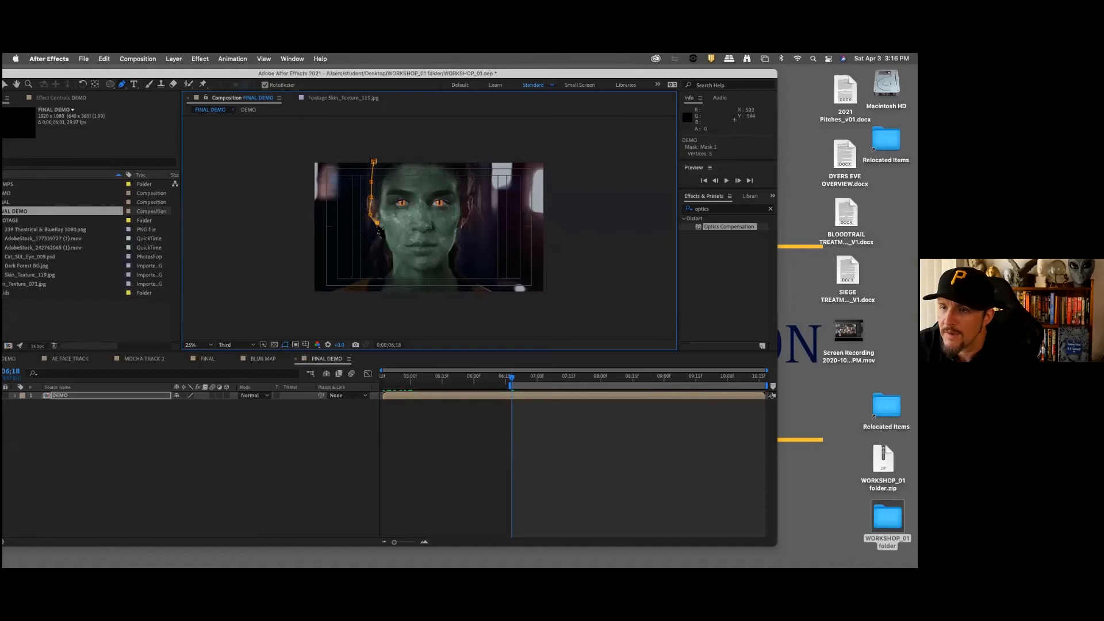
click(386, 246)
click(389, 264)
click(384, 274)
click(361, 277)
click(352, 284)
click(336, 292)
click(353, 308)
click(474, 300)
click(505, 298)
click(487, 286)
click(466, 272)
click(459, 265)
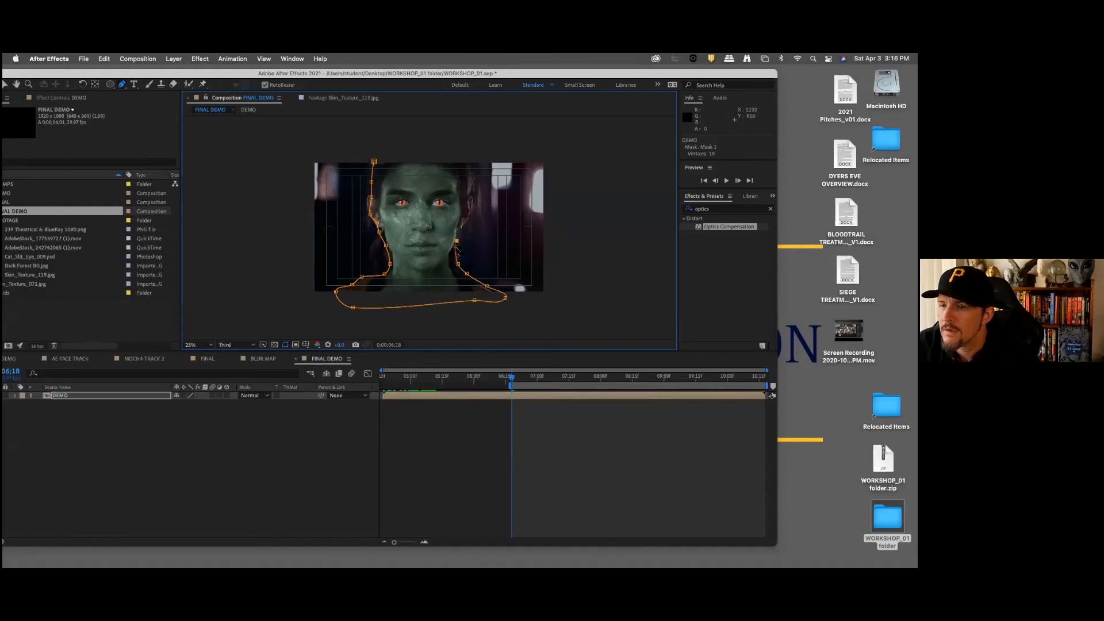
drag(464, 228, 473, 204)
click(461, 161)
click(431, 147)
click(409, 147)
click(388, 153)
click(374, 161)
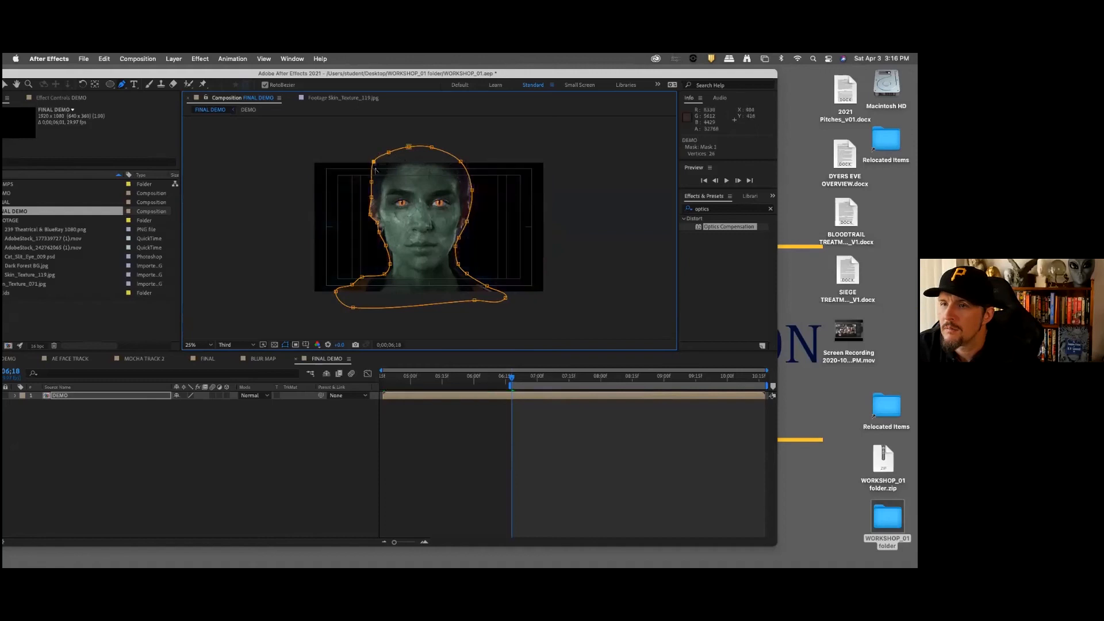
click(363, 442)
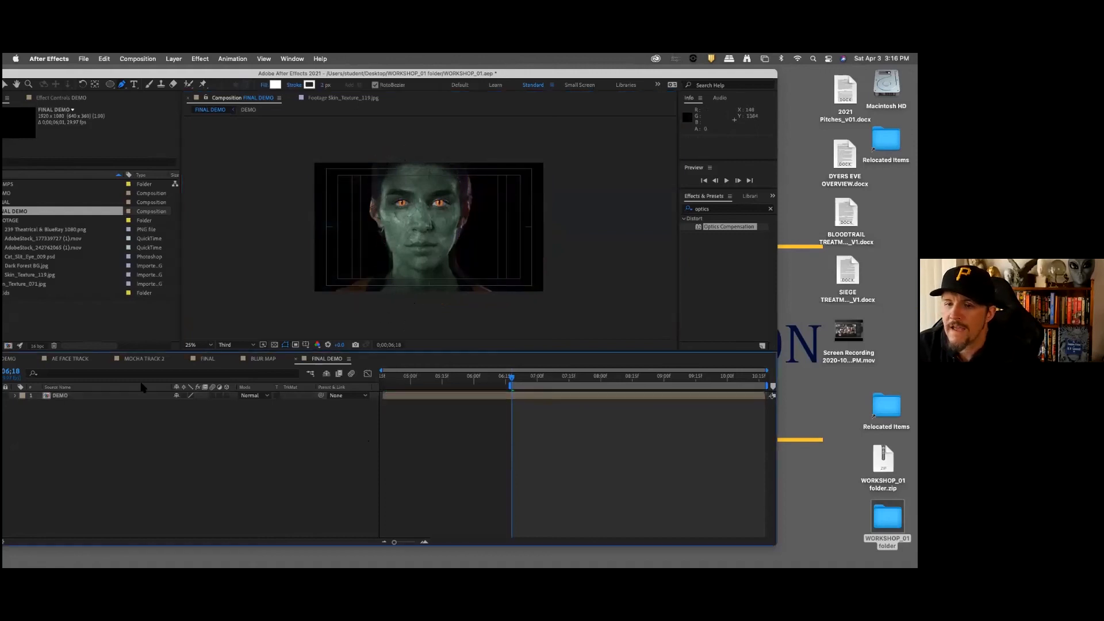
Step: Pull the mask points beside the ear, temple and forehead on the image's left side closer to the head outline
click(115, 395)
key(period)
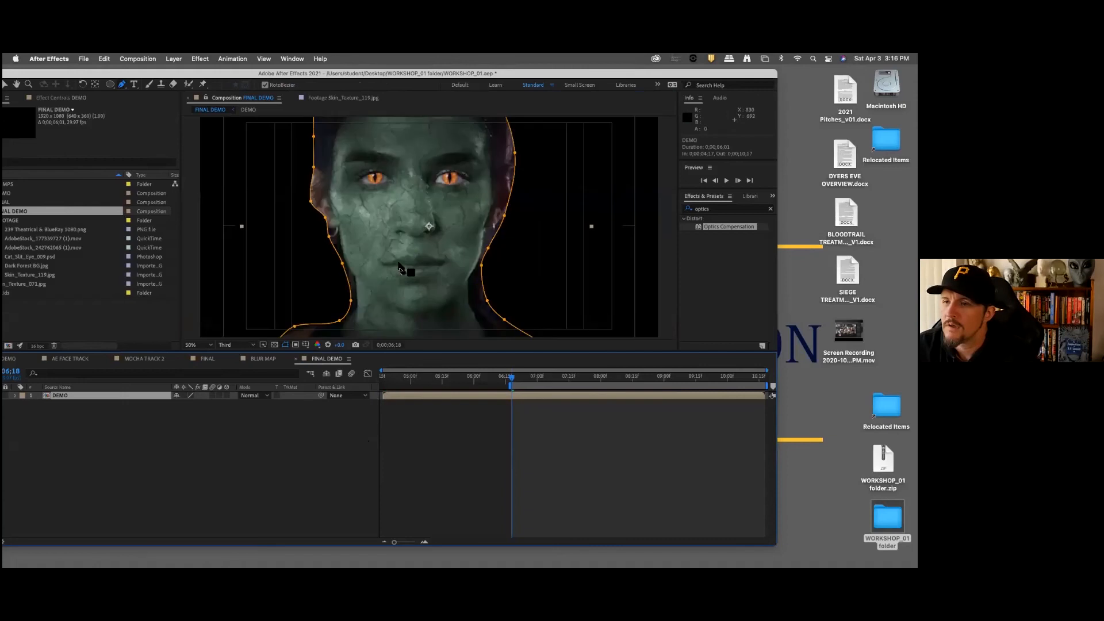
drag(360, 245, 395, 226)
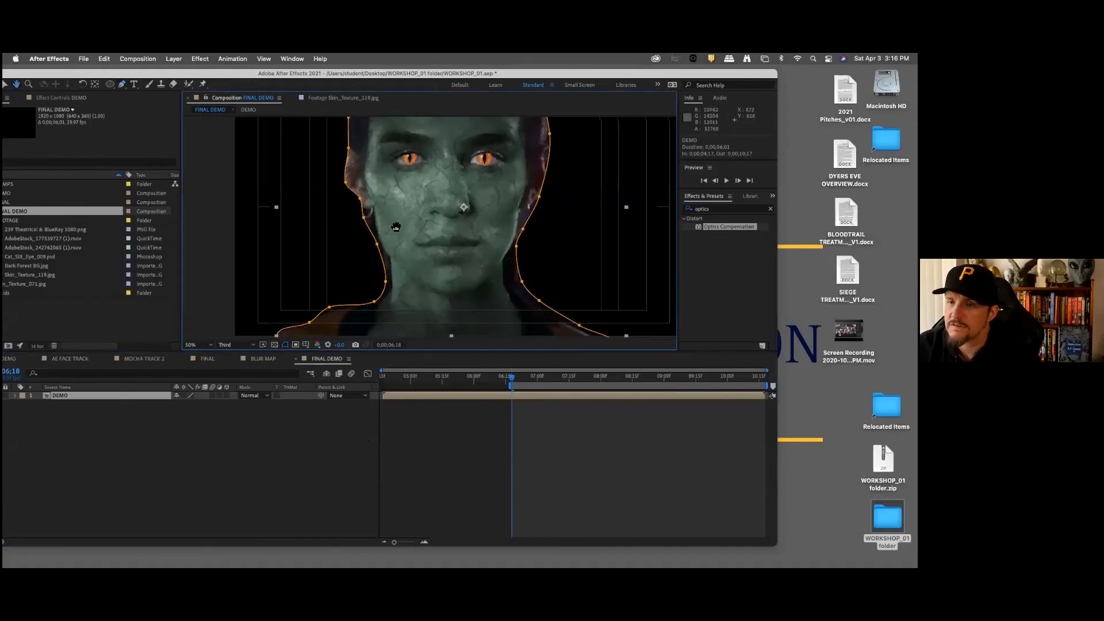
click(5, 84)
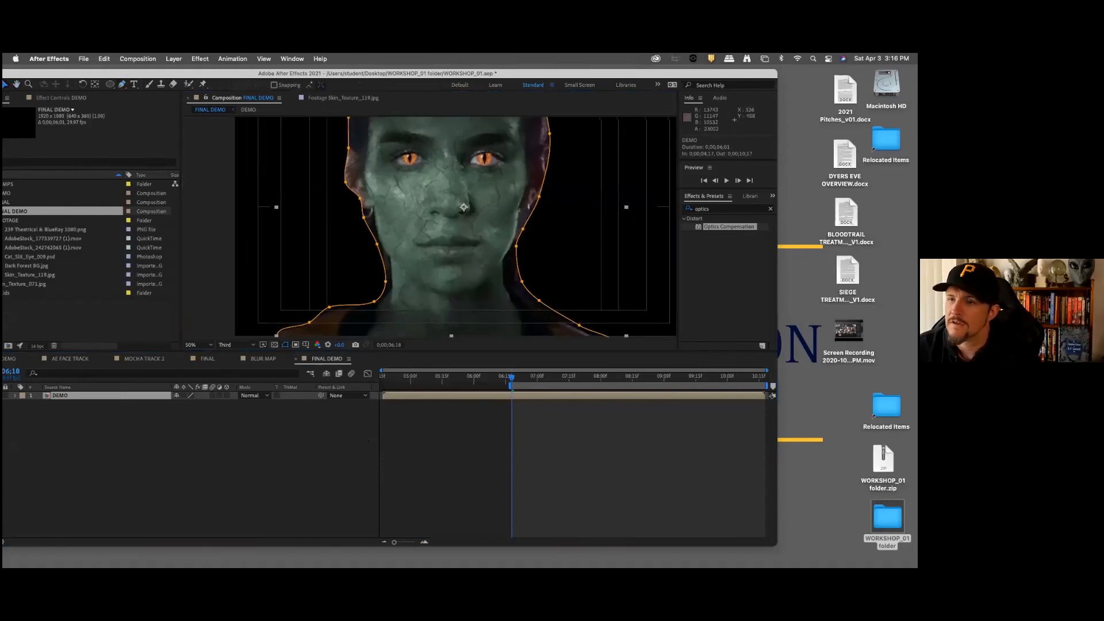
click(366, 219)
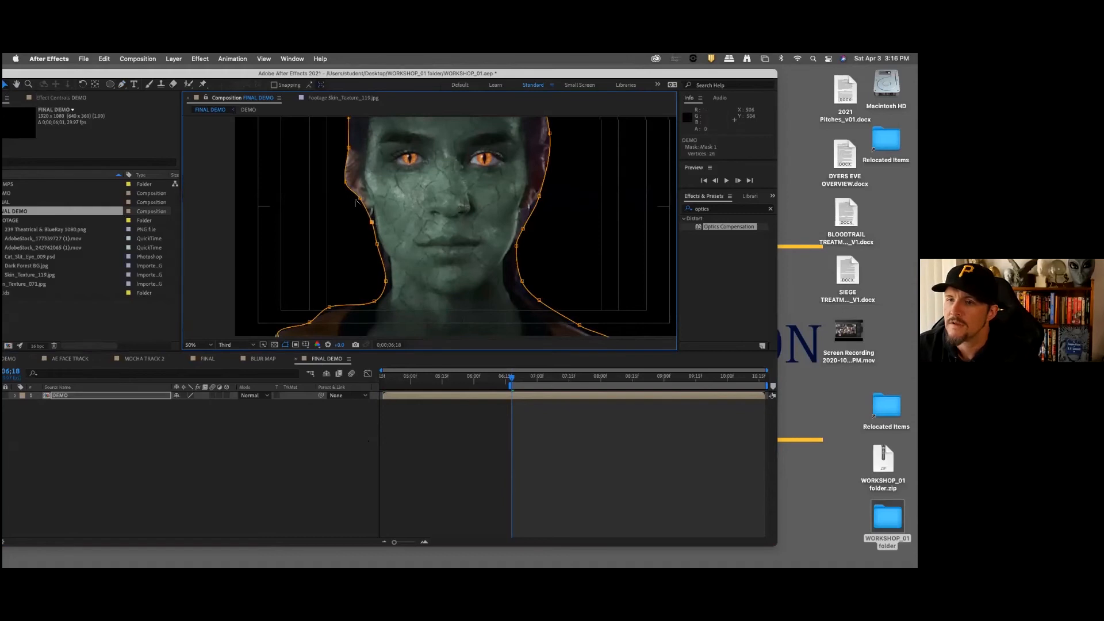
drag(366, 219, 368, 204)
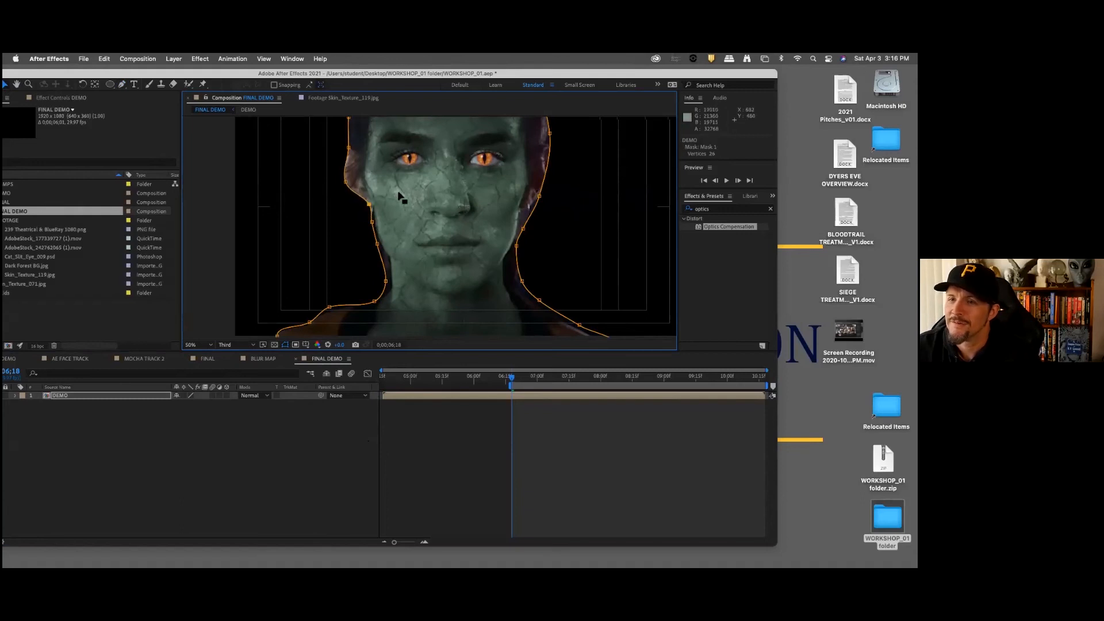
scroll(402, 173, up, 4)
drag(345, 266, 350, 201)
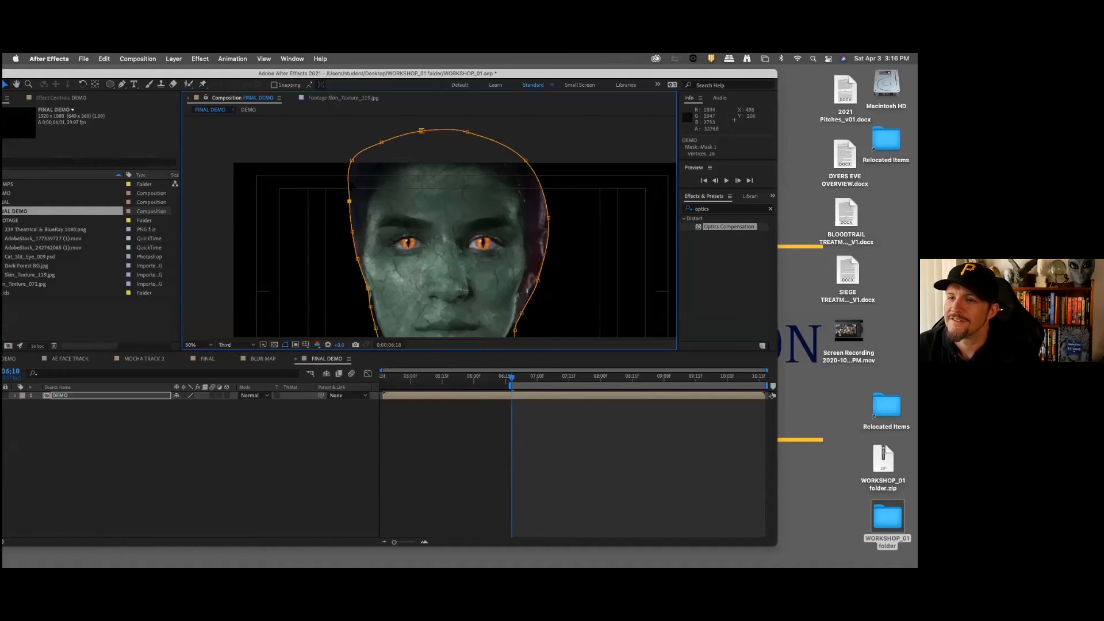
drag(352, 160, 391, 141)
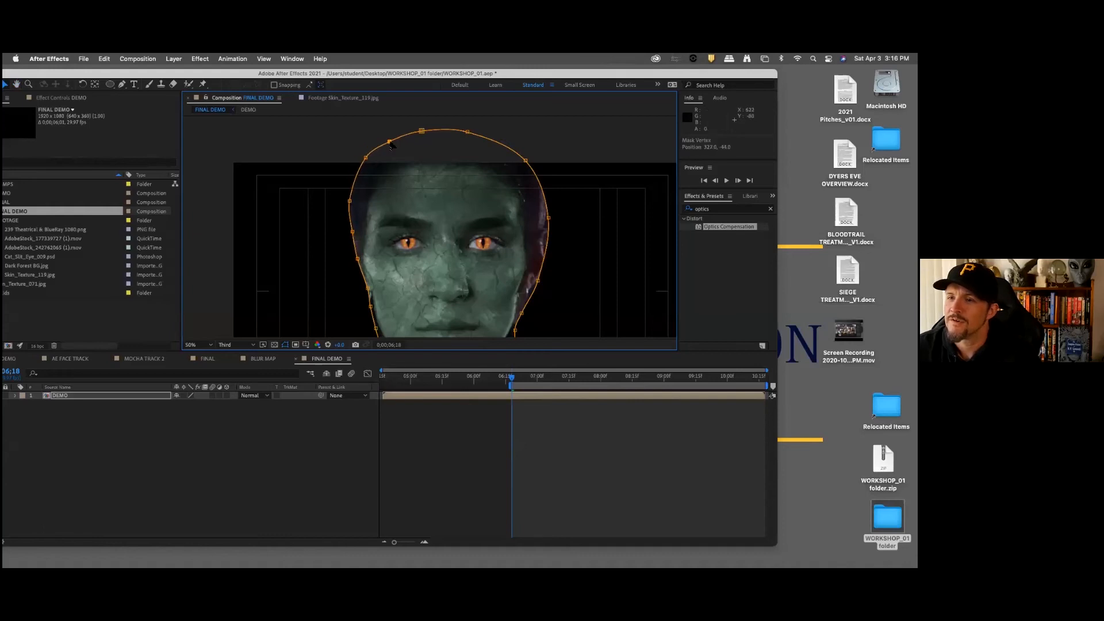
Step: Tighten the mask along the image's right side of the head and jaw, and under the jaw on the left
drag(548, 218, 542, 216)
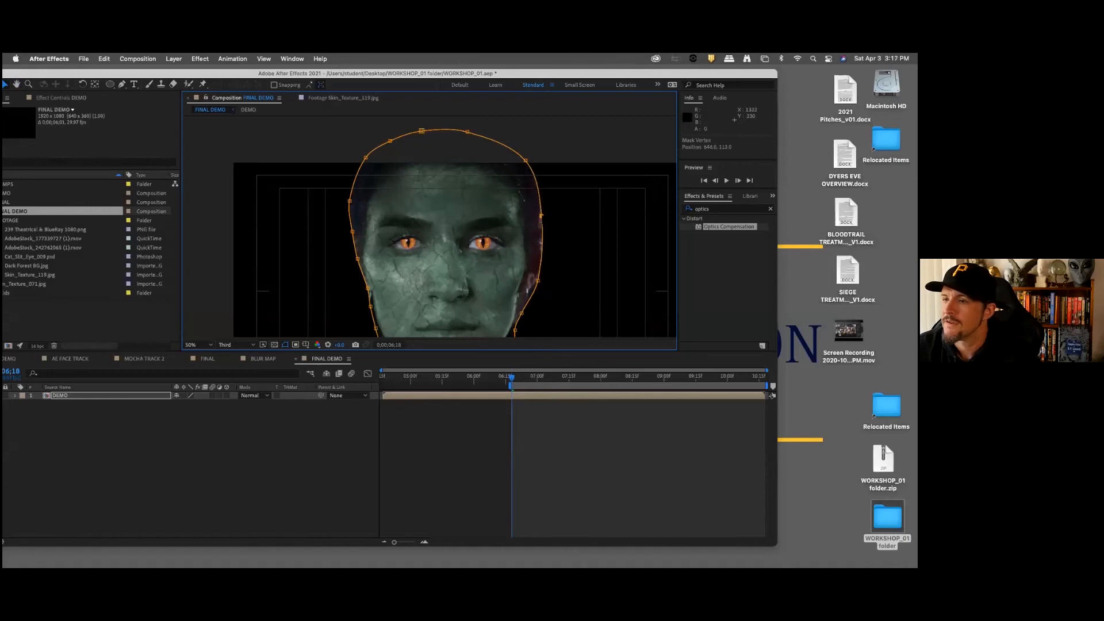
drag(538, 281, 527, 245)
key(space)
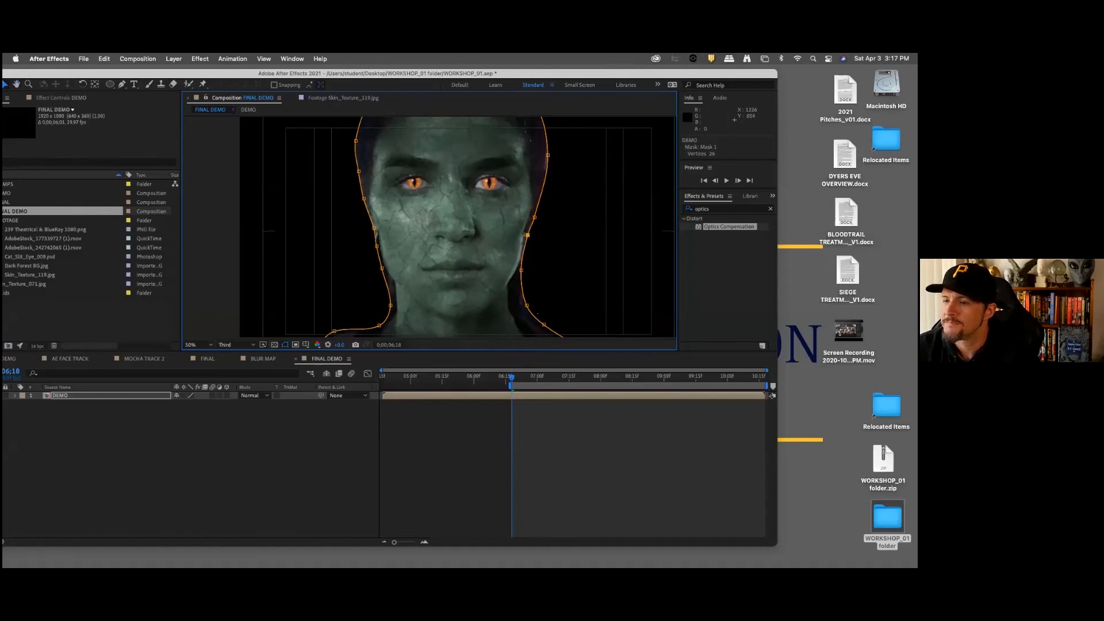
drag(527, 305, 548, 227)
key(space)
drag(531, 287, 607, 334)
drag(601, 242, 605, 300)
drag(578, 248, 571, 203)
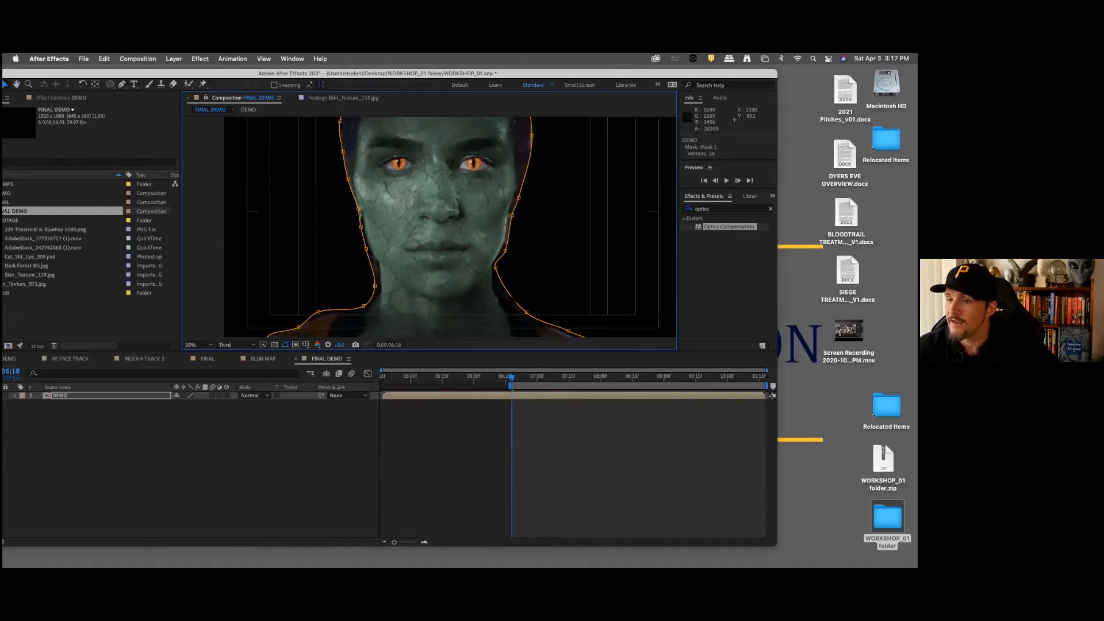
drag(372, 285, 375, 268)
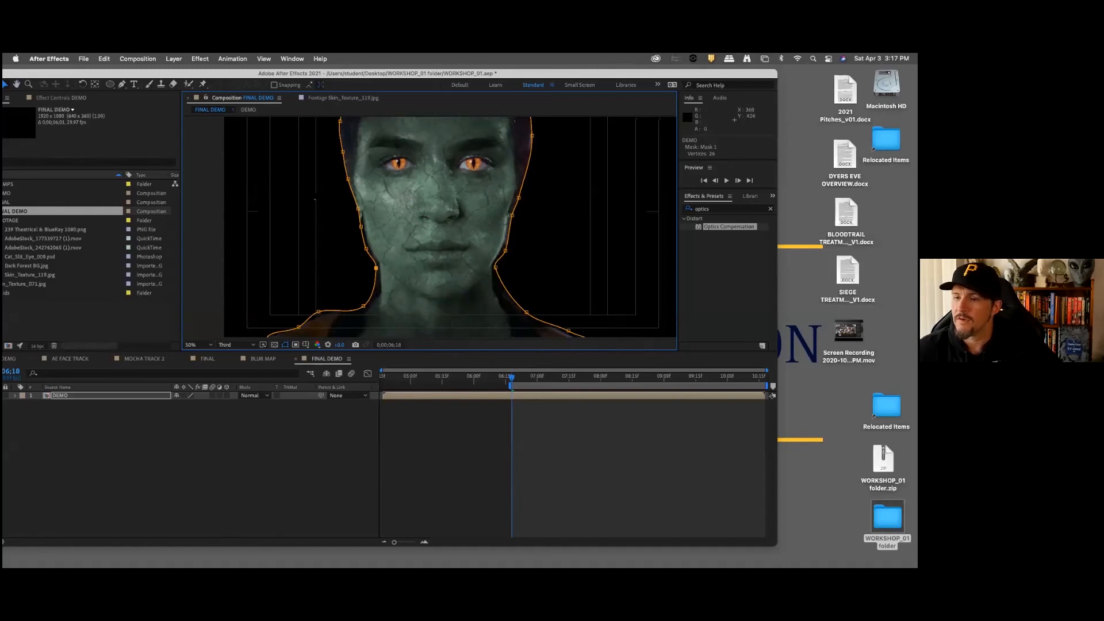
Step: Add mask points along both sides of the neck with the Pen tool so the outline follows its curve into the shoulders
click(122, 85)
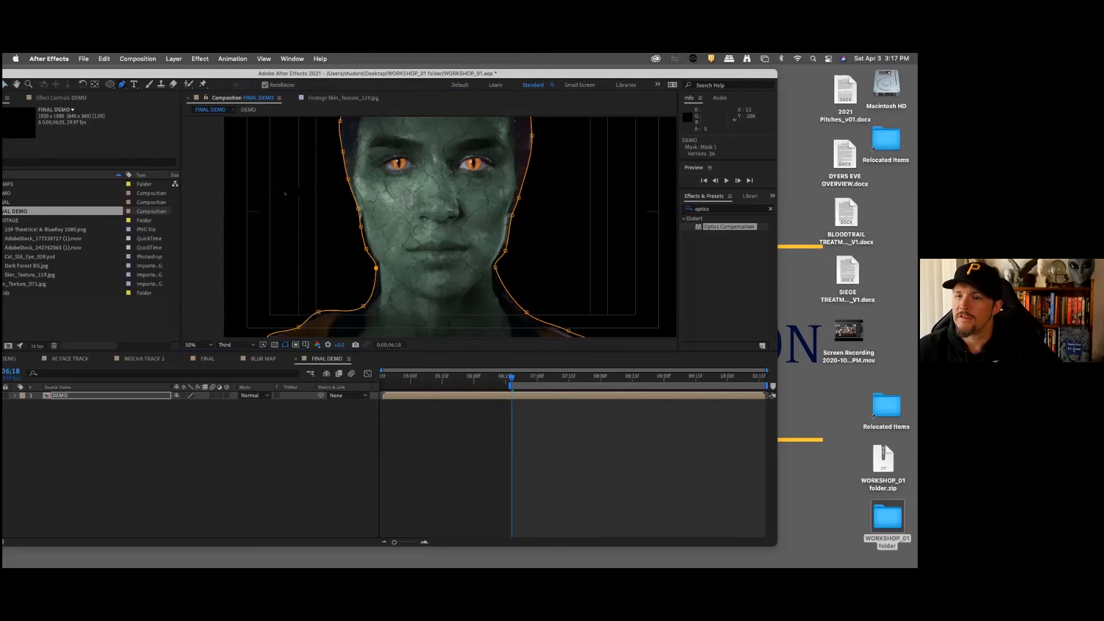
click(376, 288)
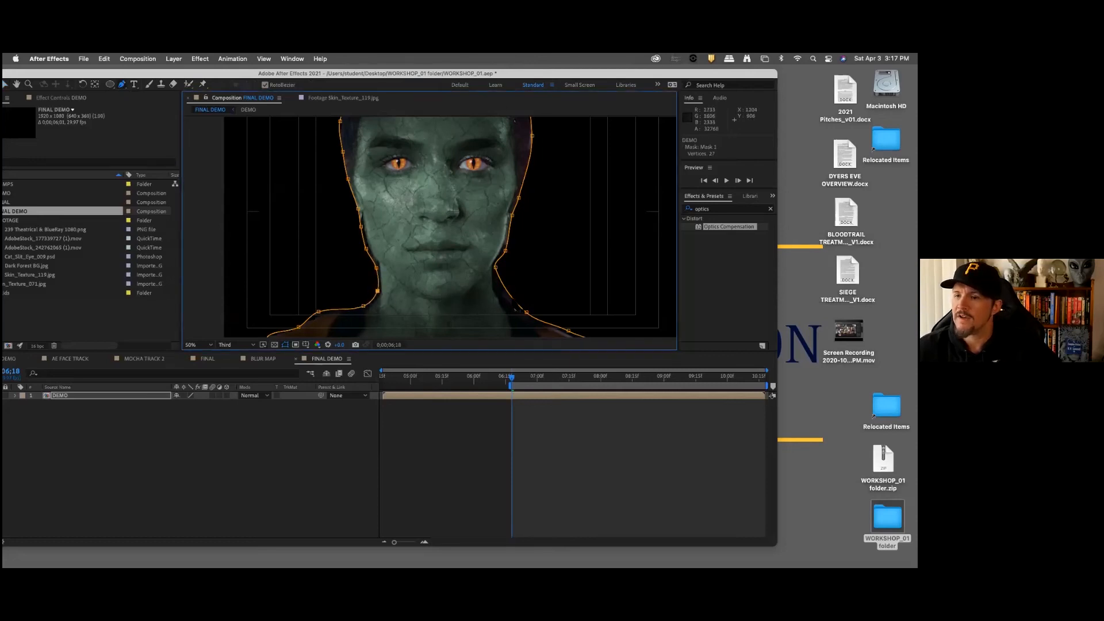
drag(509, 294, 500, 295)
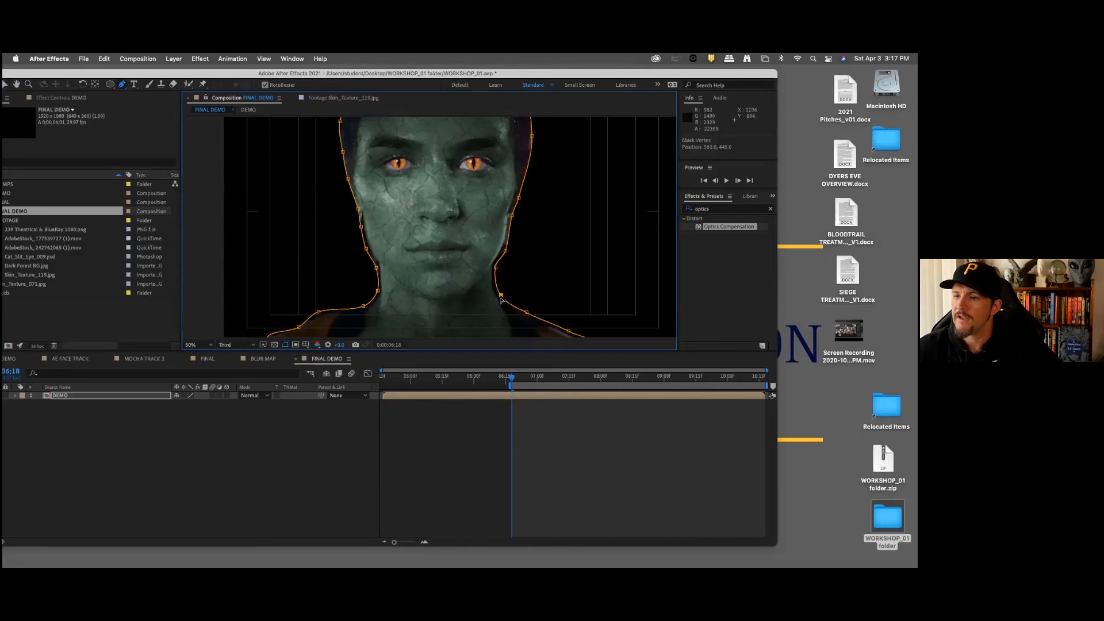
click(510, 305)
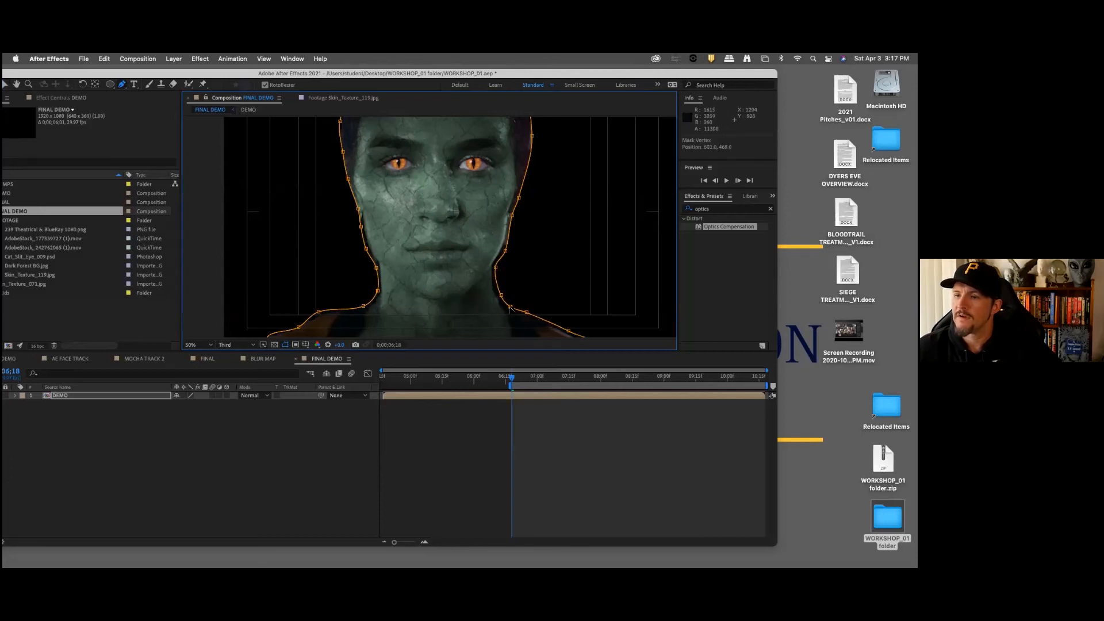
click(495, 282)
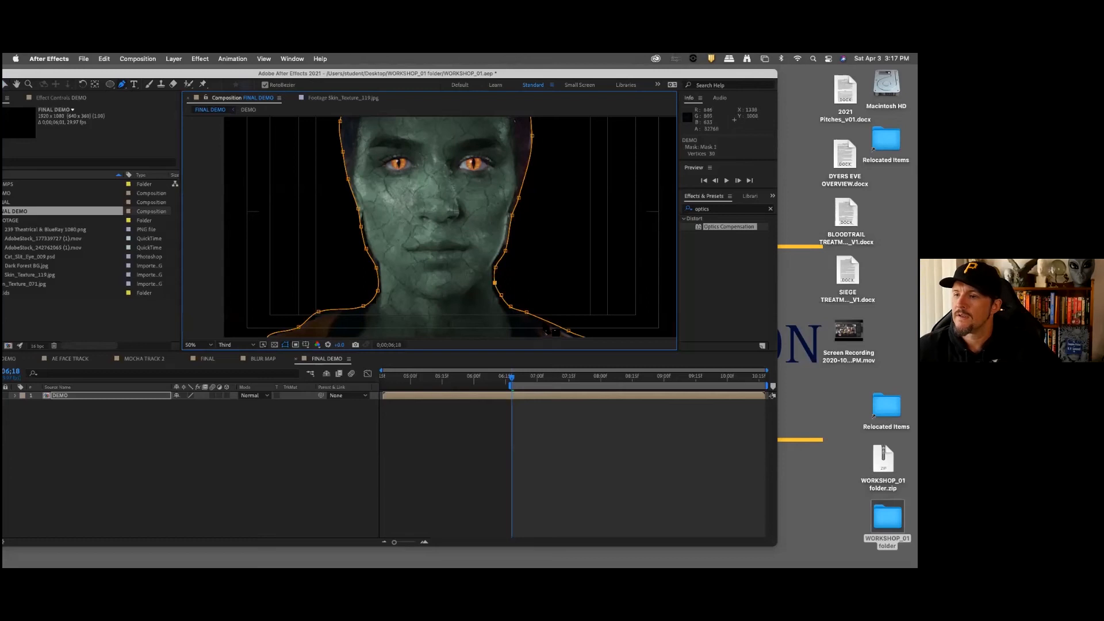
scroll(517, 225, up, 1)
scroll(515, 223, down, 1)
scroll(510, 224, down, 1)
click(341, 440)
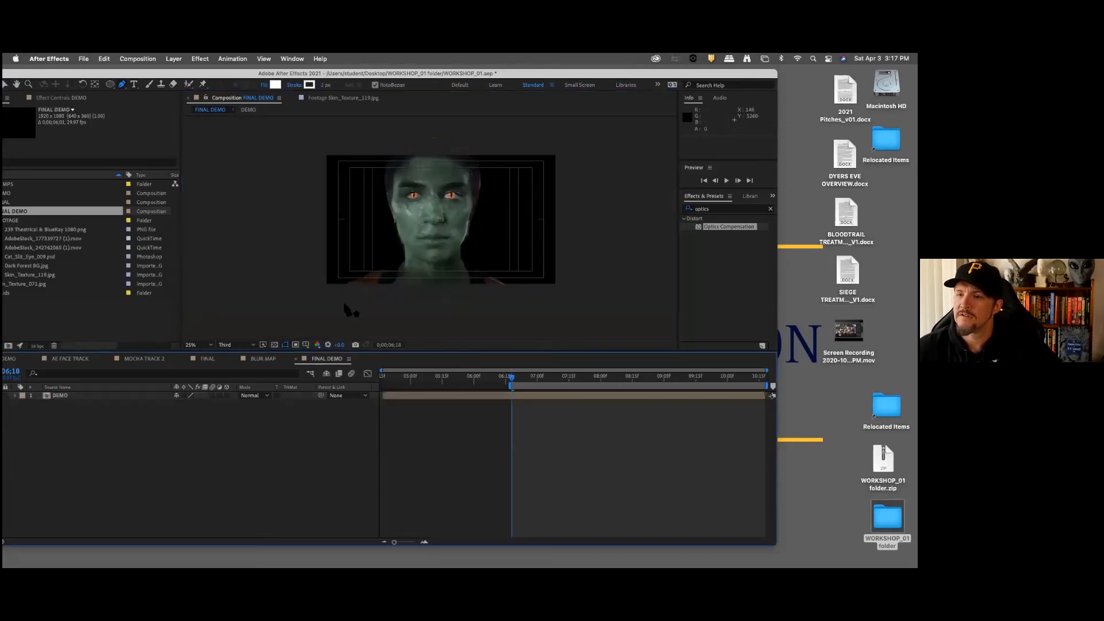
Step: Keyframe the Mask Path of Mask 1 on DEMO at 0;00;06;18, and move to 0;00;10;17 with the Selection tool active
click(63, 395)
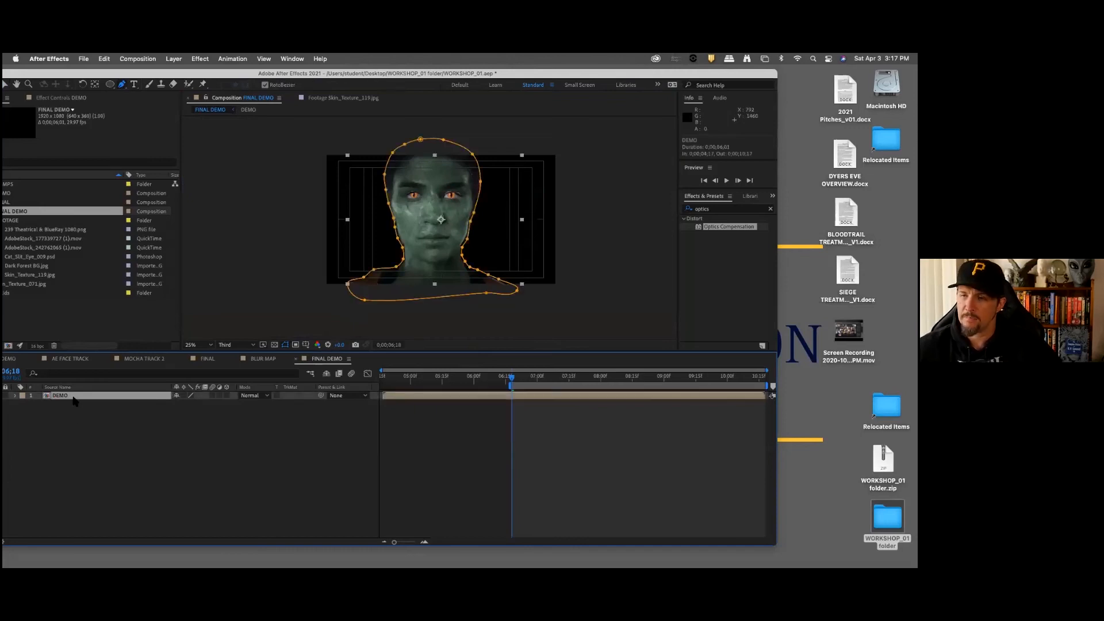
key(m)
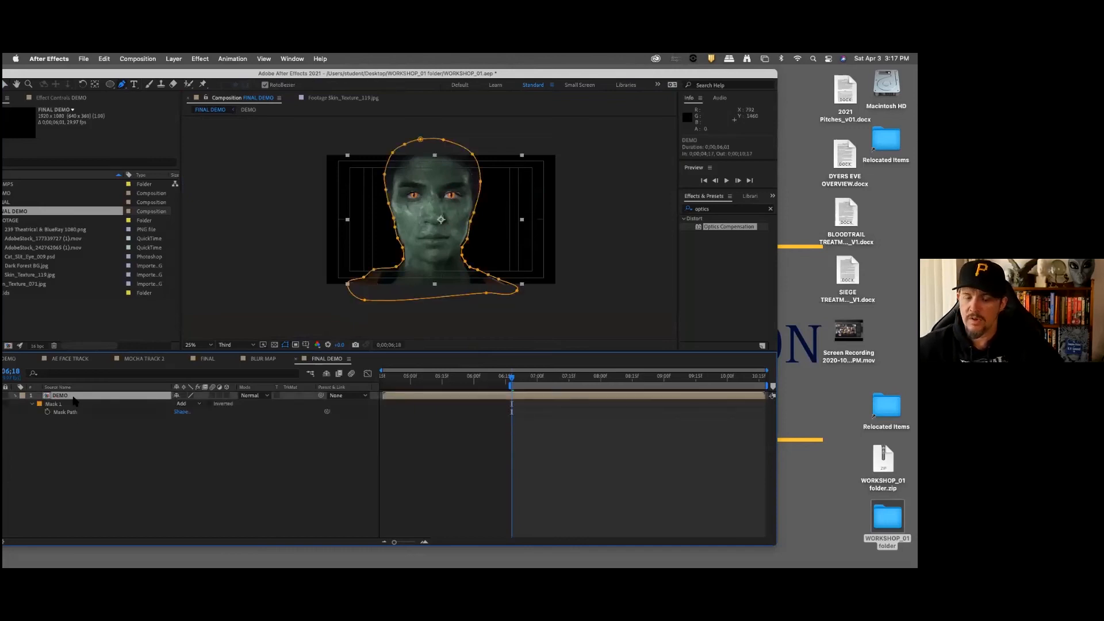
click(52, 412)
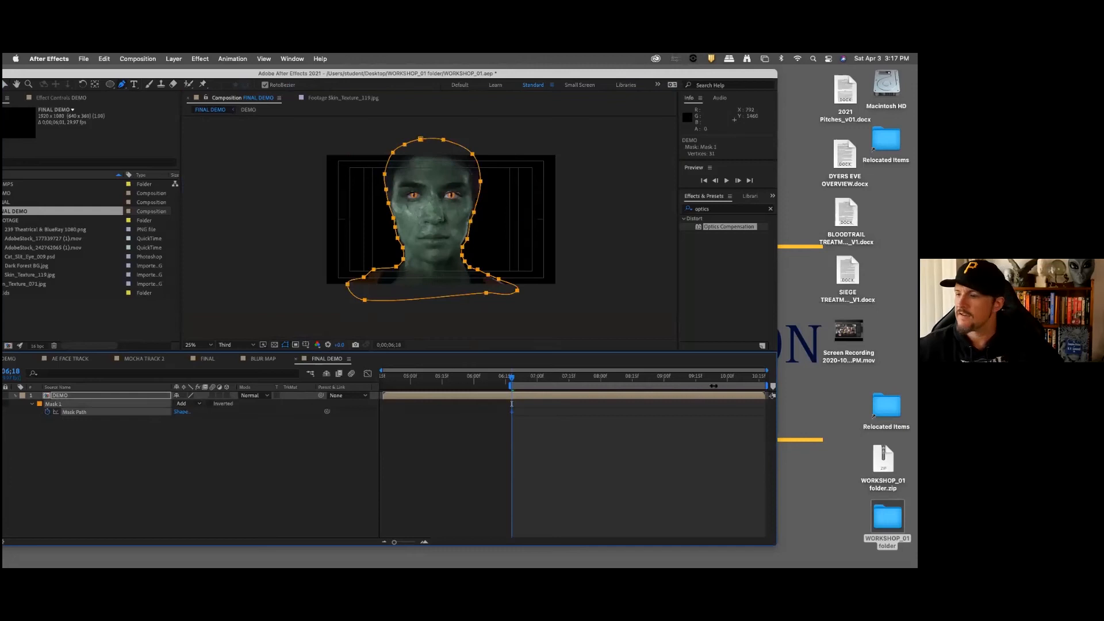
drag(732, 384, 762, 383)
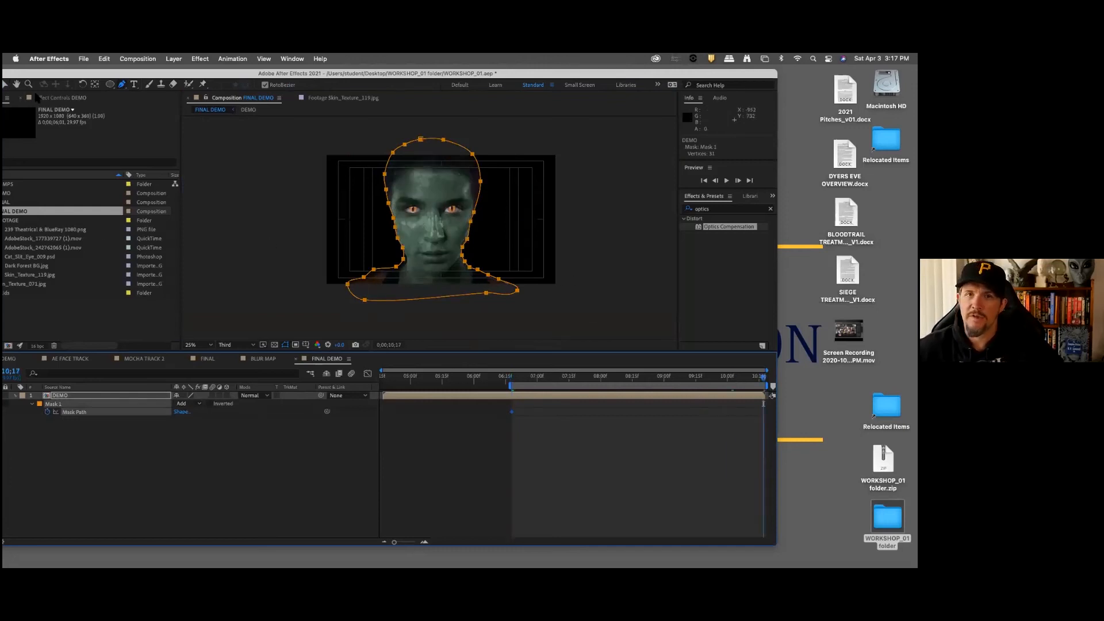
click(4, 84)
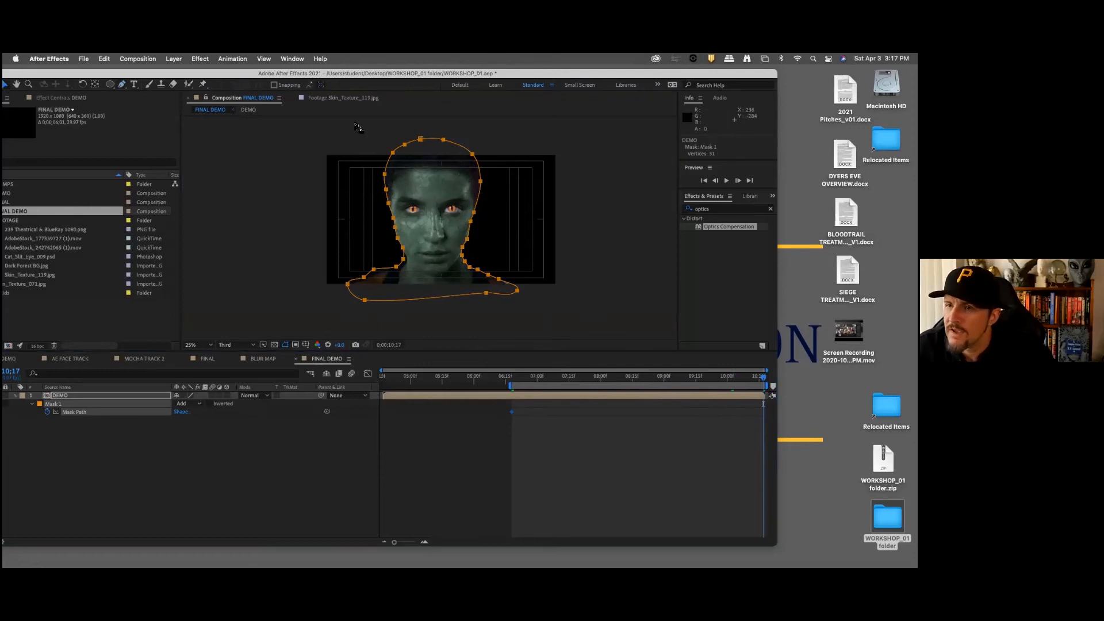
Step: At 0;00;10;17, shift the Mask 1 points on both sides of the head and shoulders to refit the outline
drag(429, 133, 568, 339)
drag(473, 220, 476, 223)
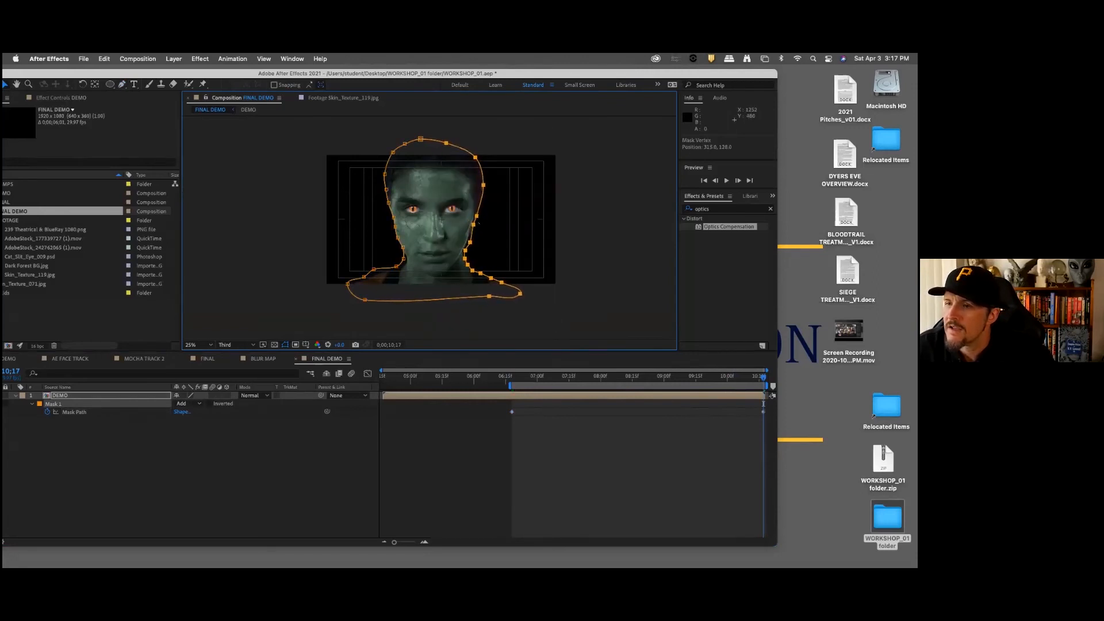
right_click(478, 222)
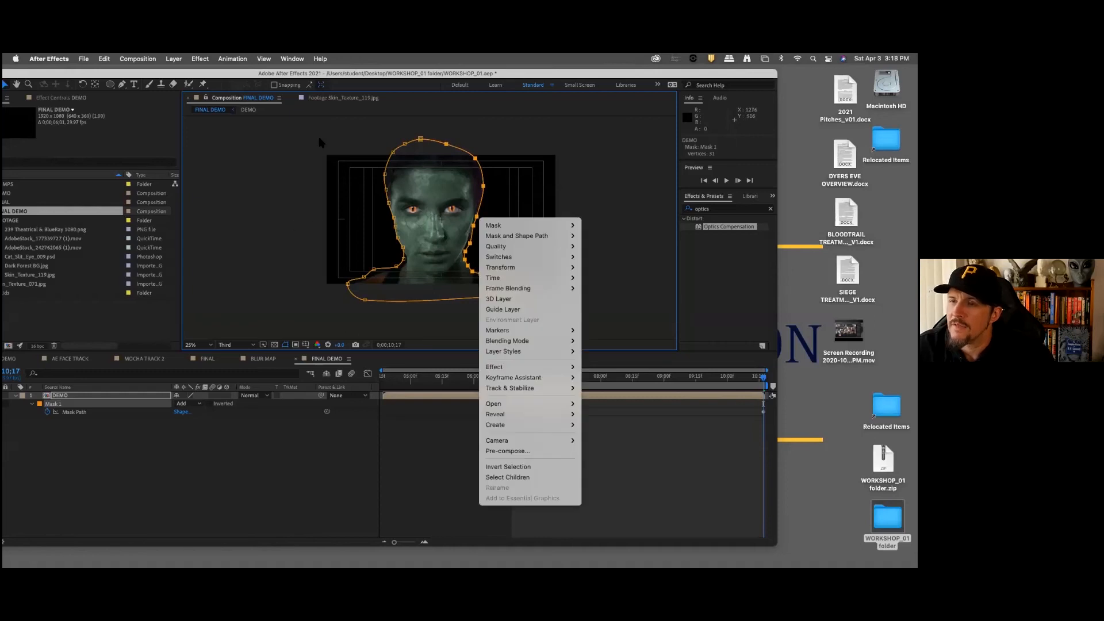
click(431, 126)
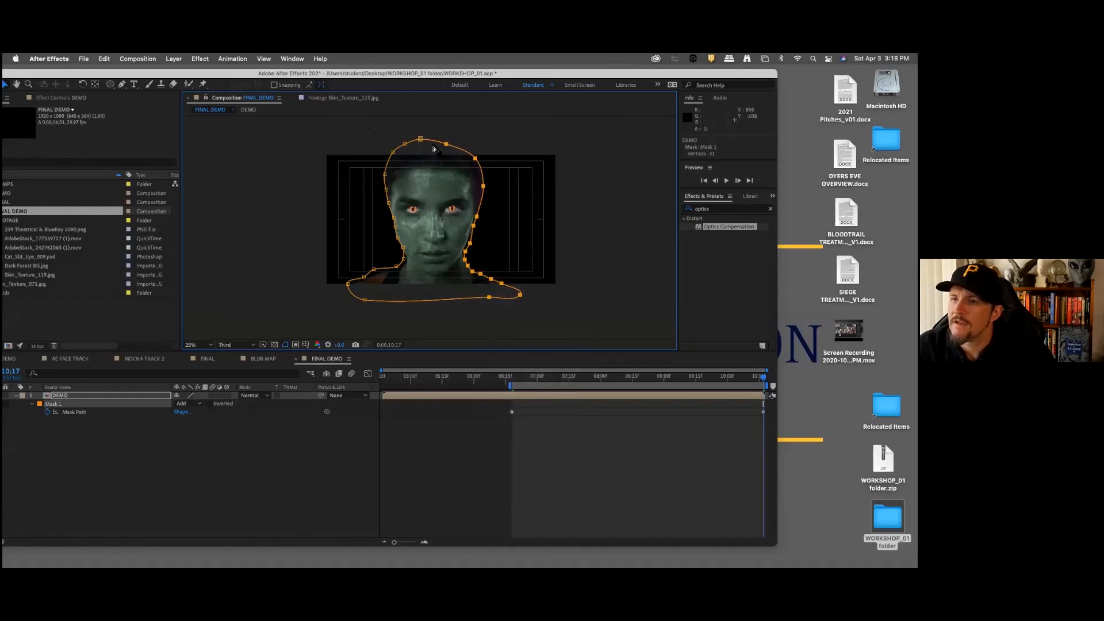
drag(432, 125, 296, 328)
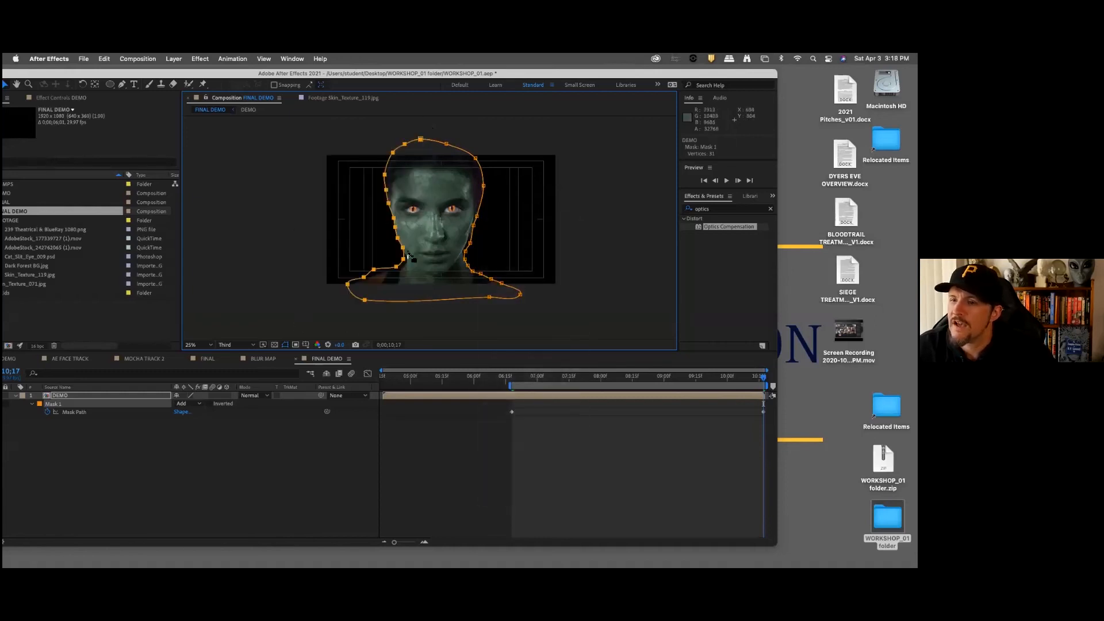
drag(403, 259, 402, 269)
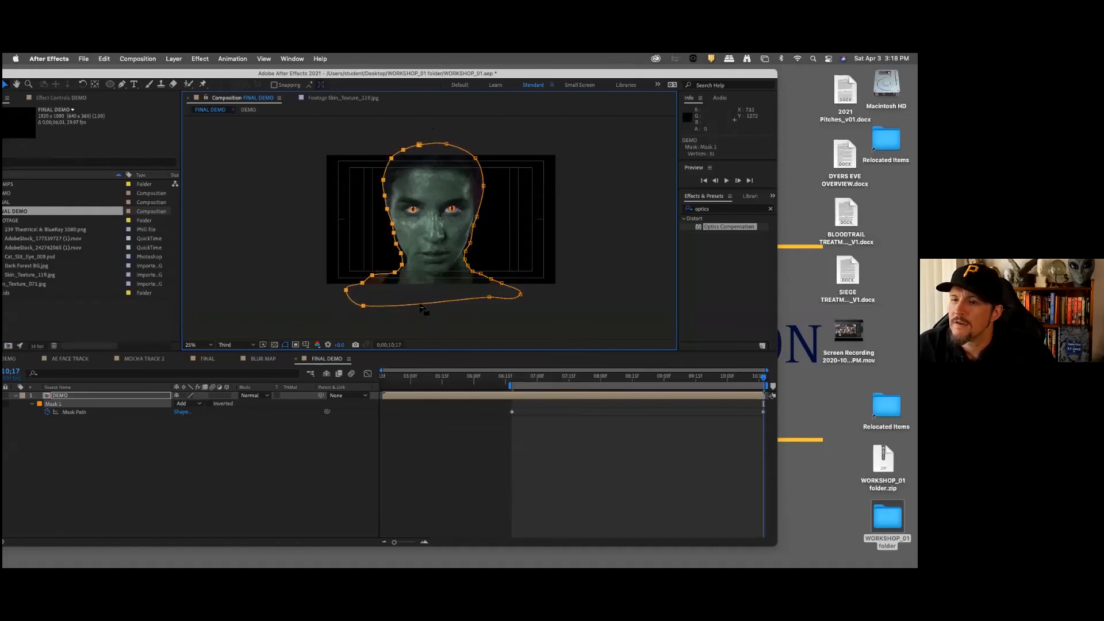
click(299, 433)
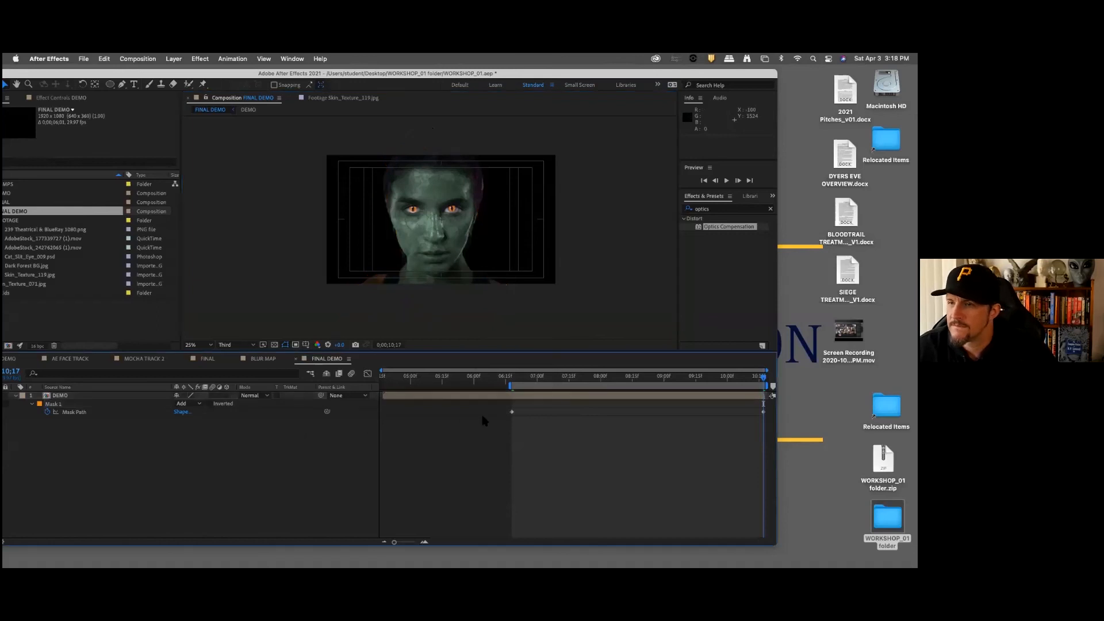
Step: At 0;00;08;23, reposition the Mask 1 points along both sides of the head, neck and shoulders to match the turned head
drag(662, 377, 649, 378)
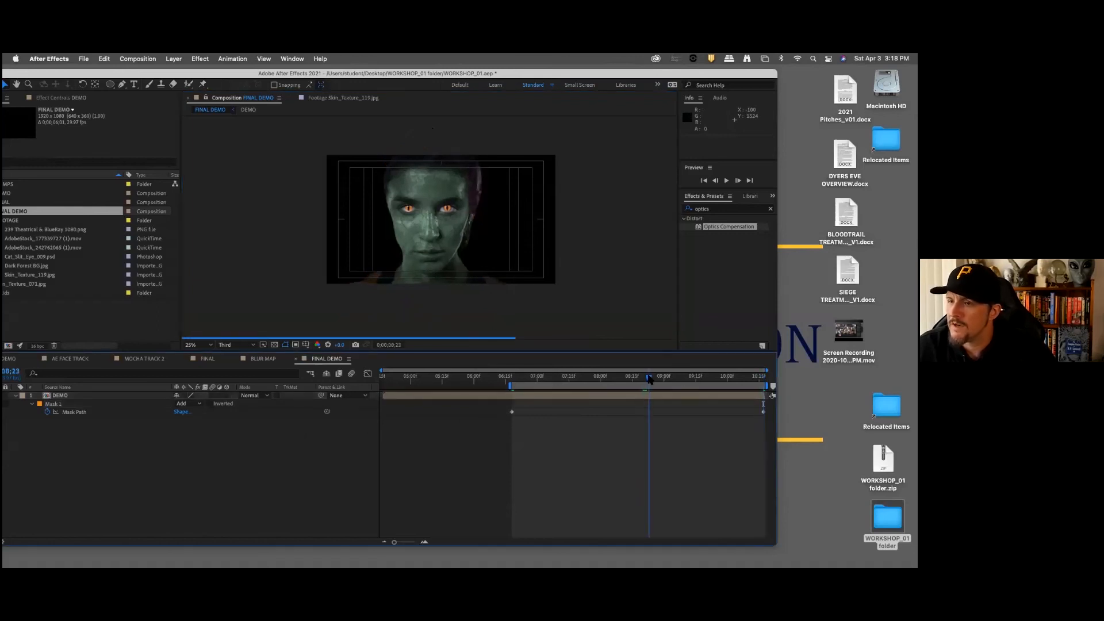
click(101, 409)
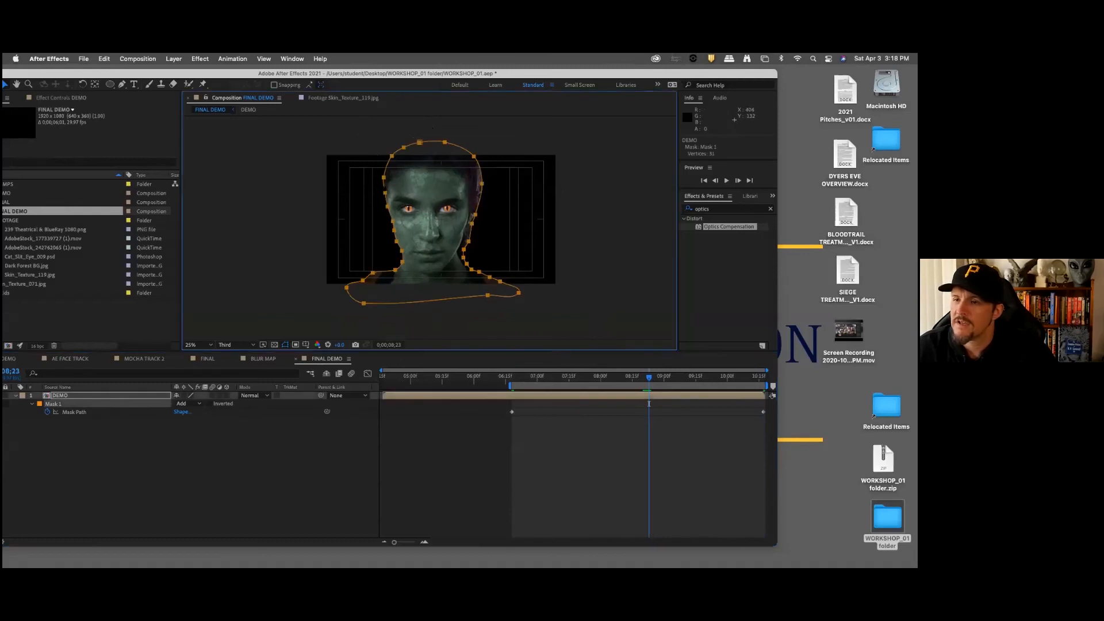
drag(299, 125, 462, 342)
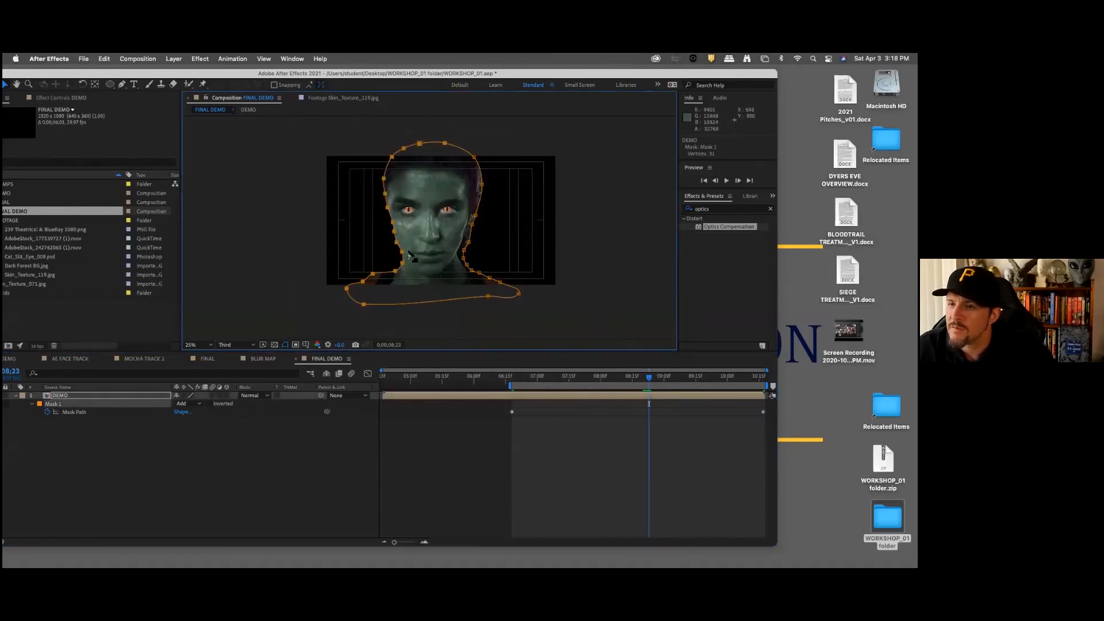
drag(404, 255, 398, 255)
drag(429, 129, 535, 324)
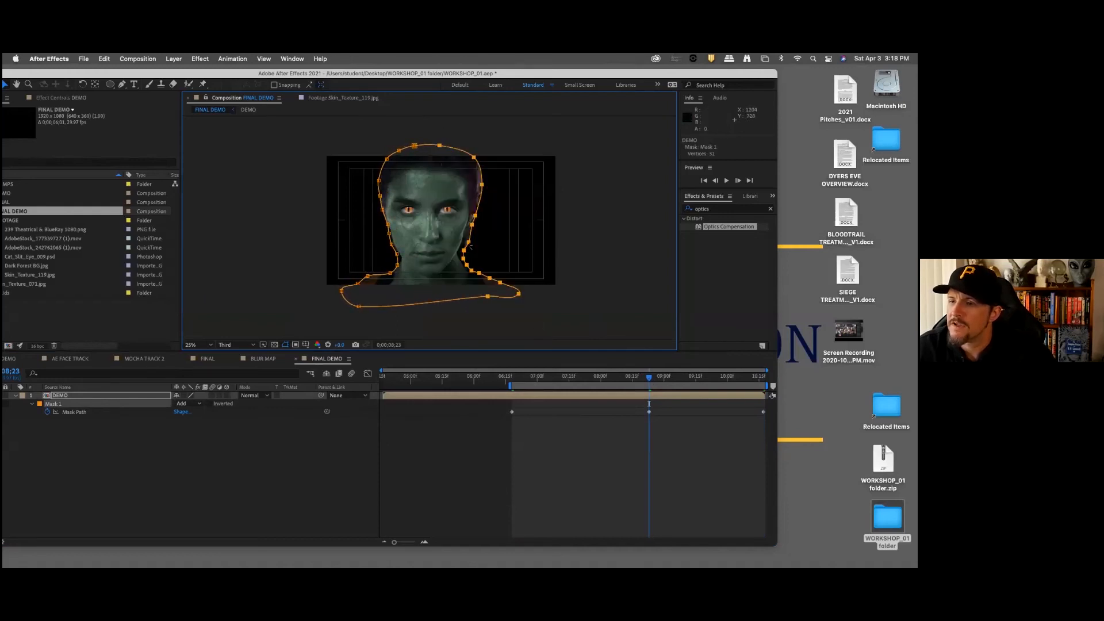
drag(464, 263, 467, 244)
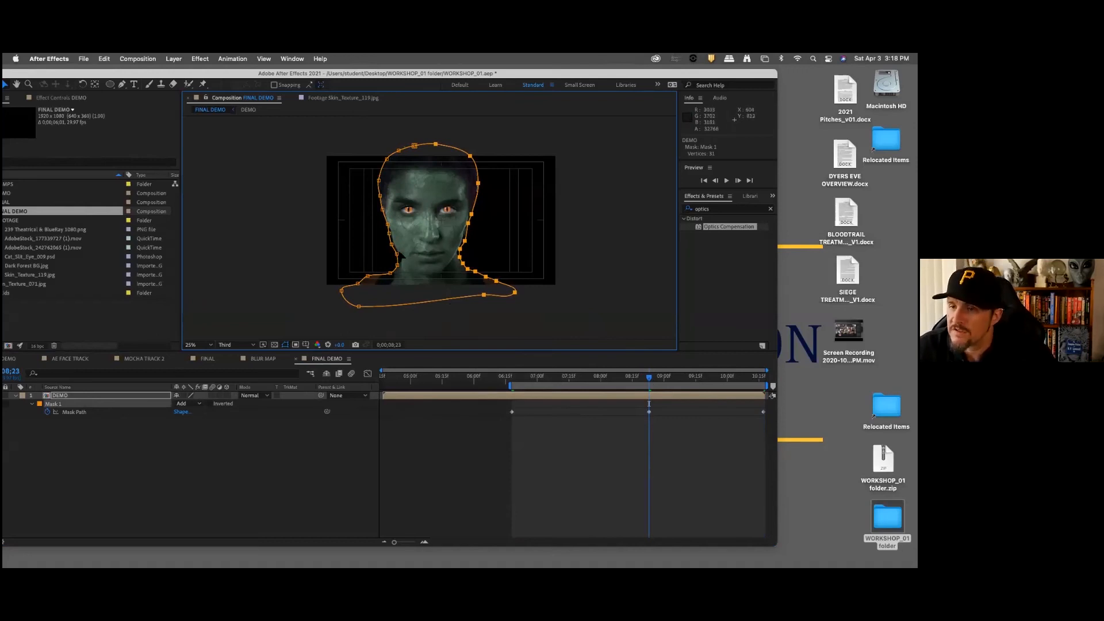
drag(320, 131, 418, 332)
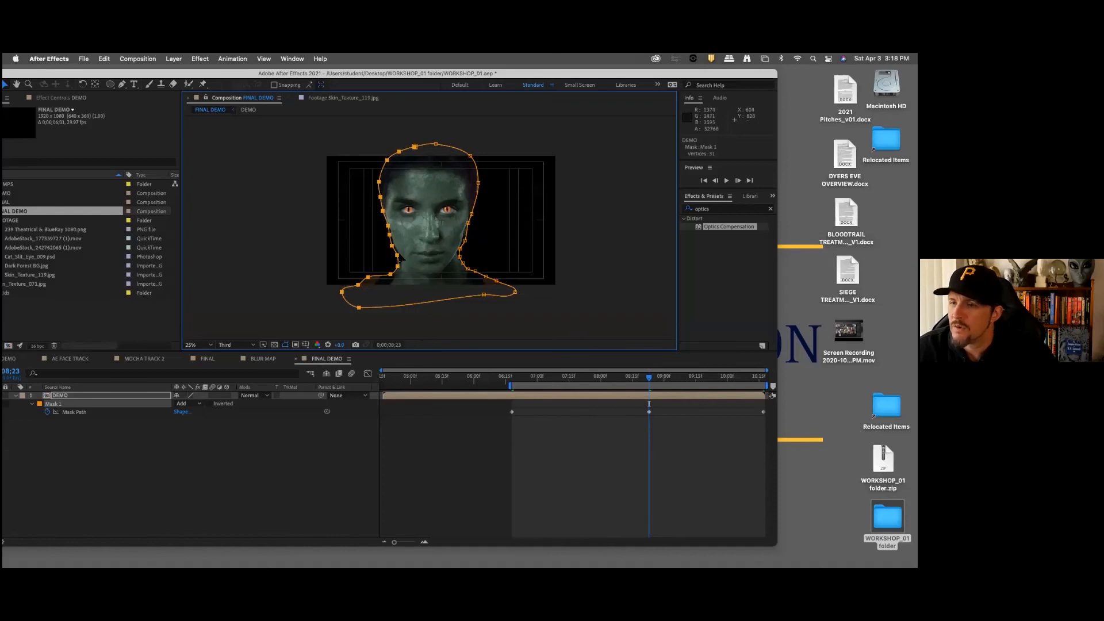
Step: Fine-tune the individual mask points beside the jaw on the image's right and over the upper-left hair and crown
click(478, 247)
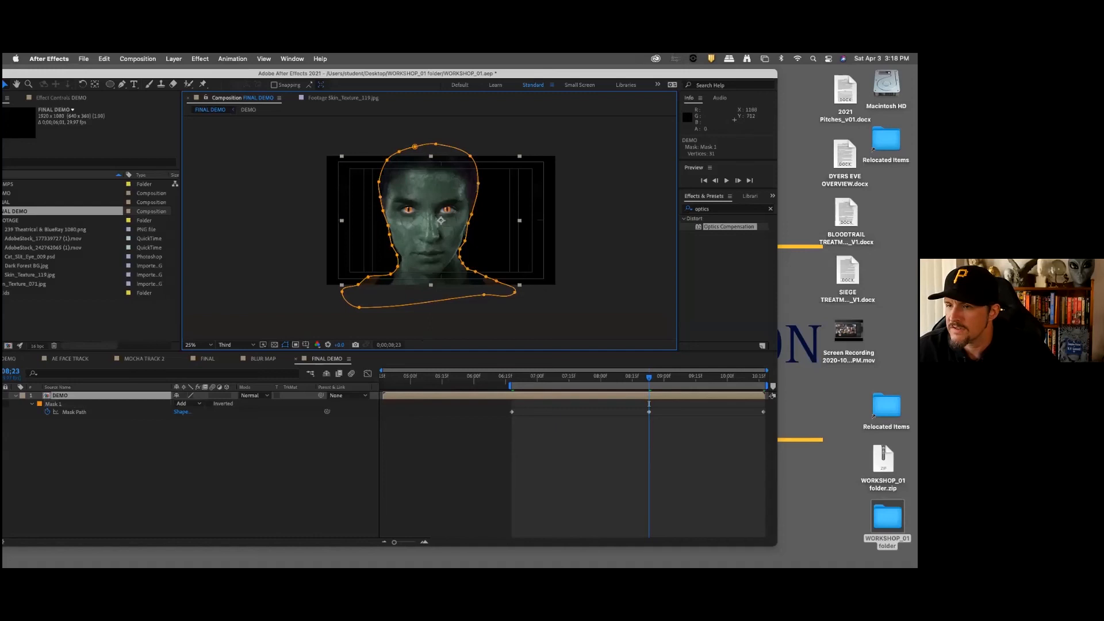
click(466, 240)
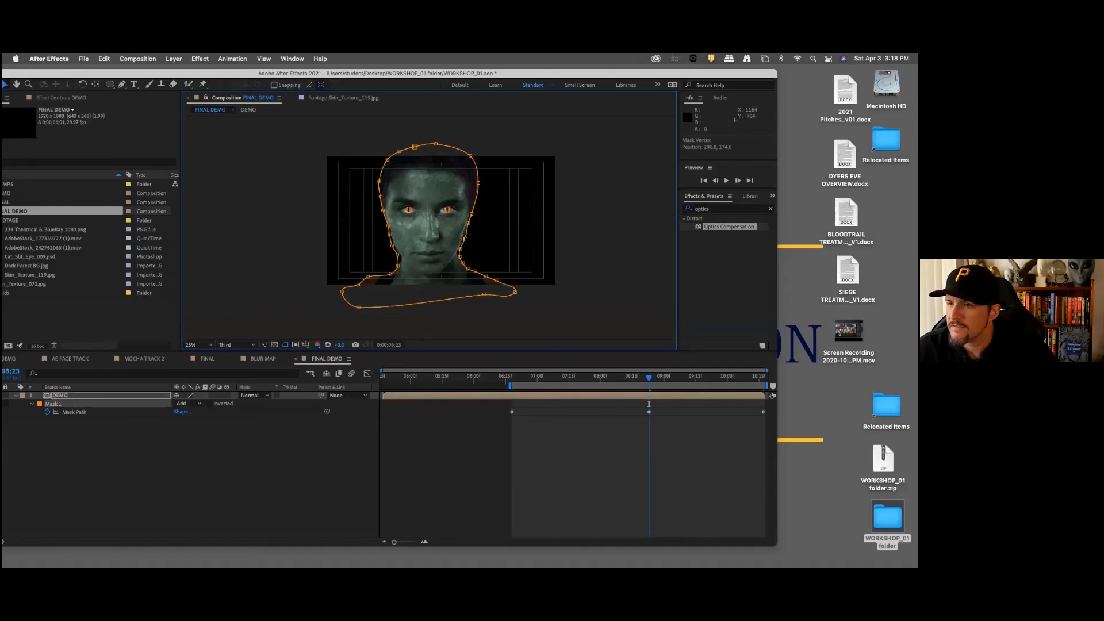
drag(388, 162, 415, 142)
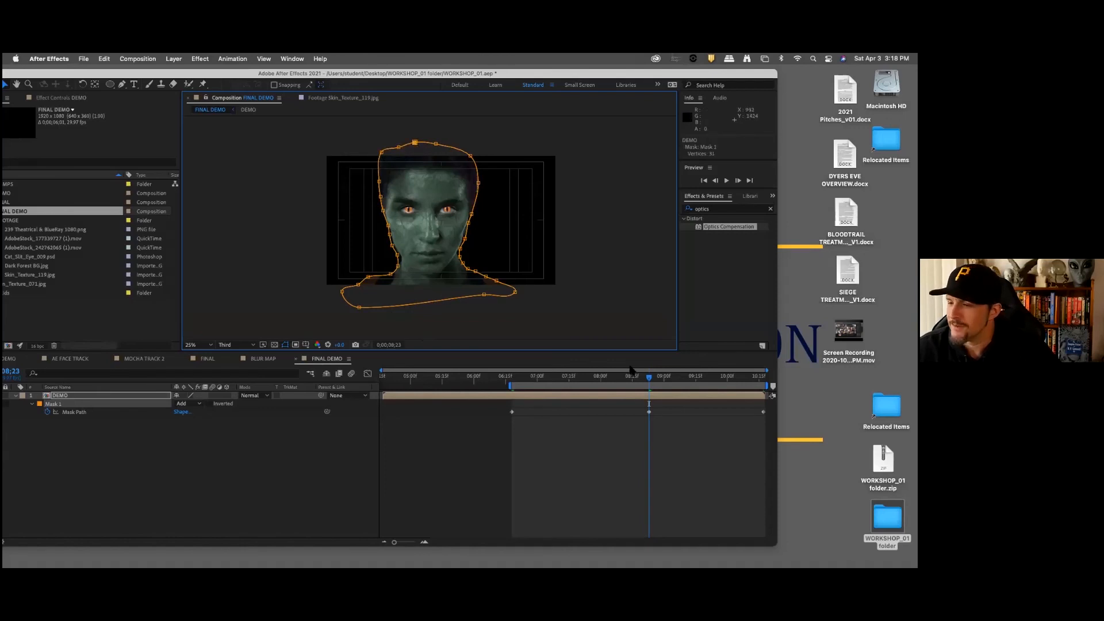
Step: At 0;00;09;20, nudge the mask points along both sides of the head and shoulders closer to the outline
drag(653, 380, 708, 381)
drag(308, 127, 466, 338)
drag(400, 259, 398, 261)
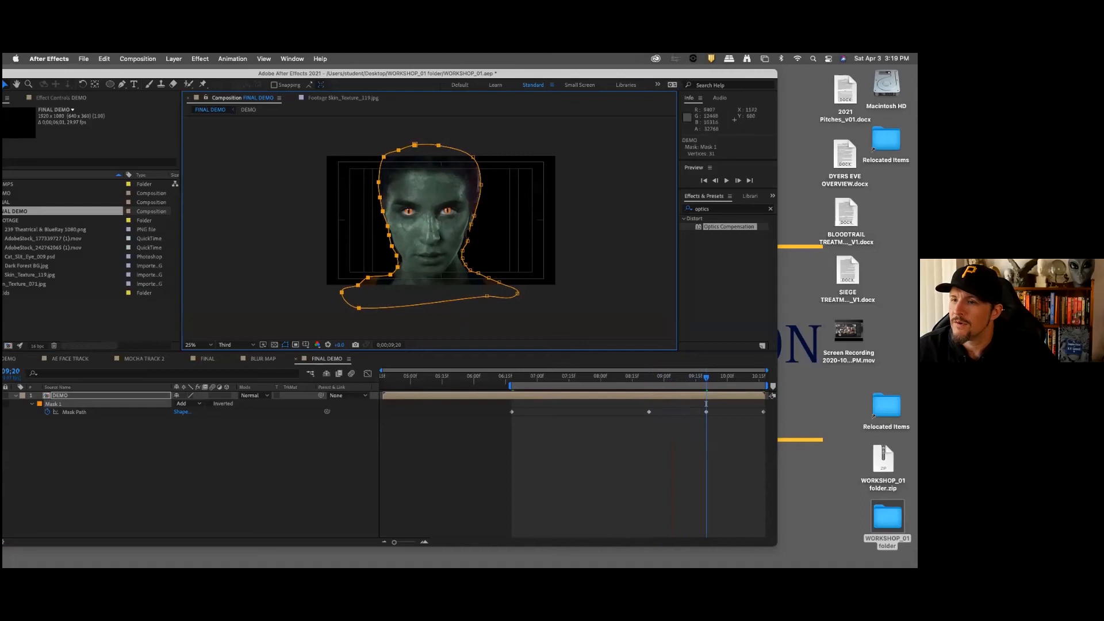
drag(567, 123, 430, 325)
drag(468, 240, 466, 241)
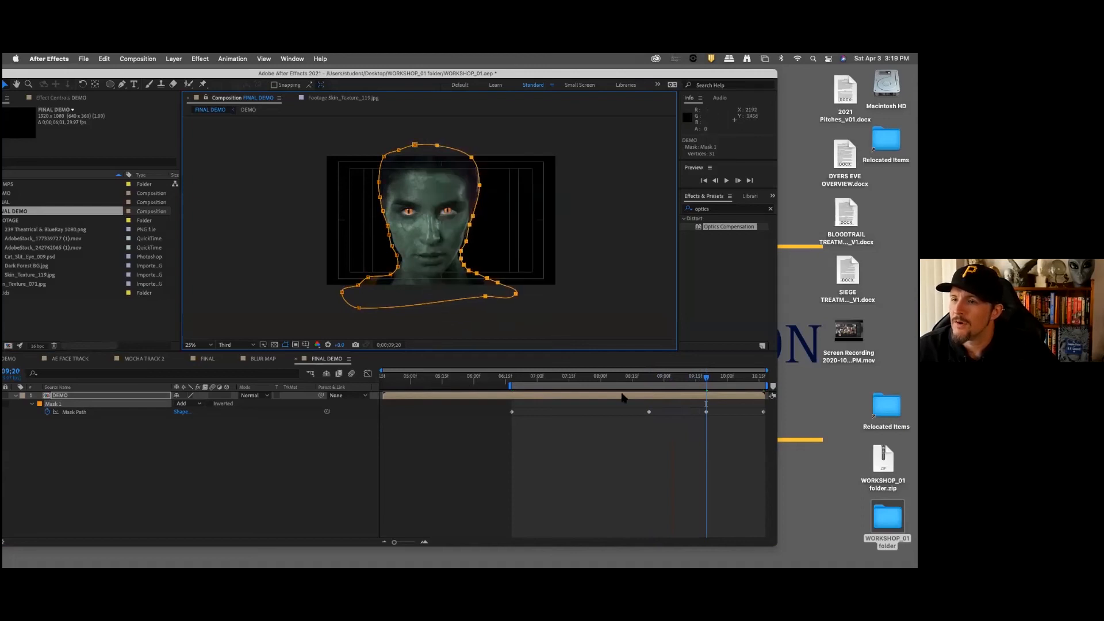
Step: At 0;00;07;19, refit the mask points along both sides of the head and shoulders, and deselect the mask
click(577, 382)
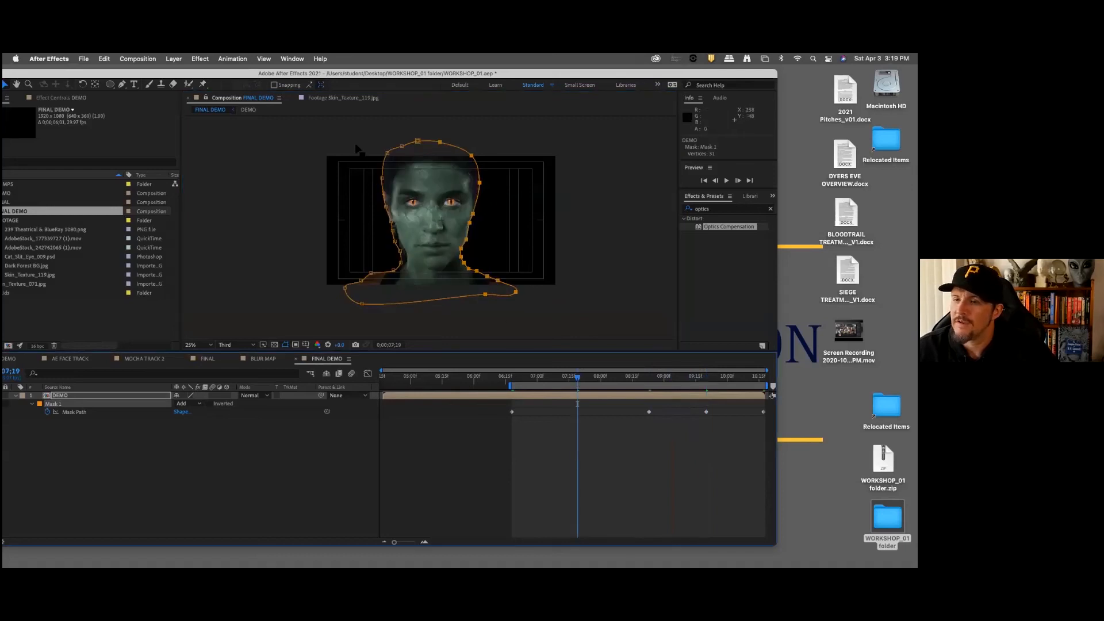
drag(313, 122, 446, 332)
drag(400, 251, 402, 252)
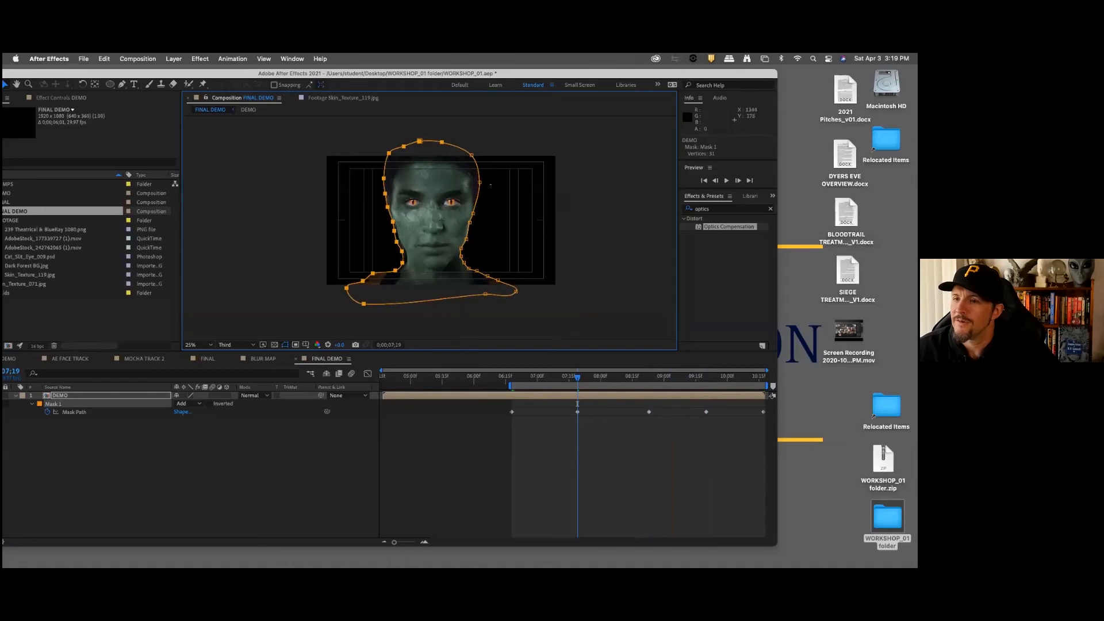
drag(541, 131, 429, 344)
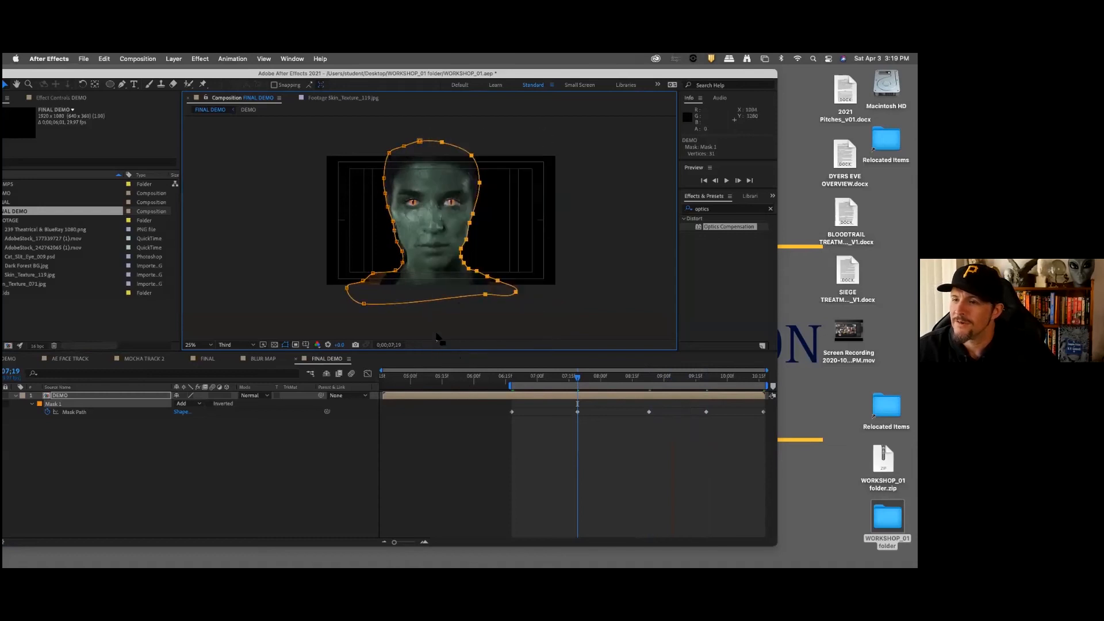
drag(470, 222, 472, 223)
click(345, 461)
Step: Scrub through the mask animation and nudge both sides of the Mask 1 outline inward at 0;00;09;23
drag(515, 378, 714, 388)
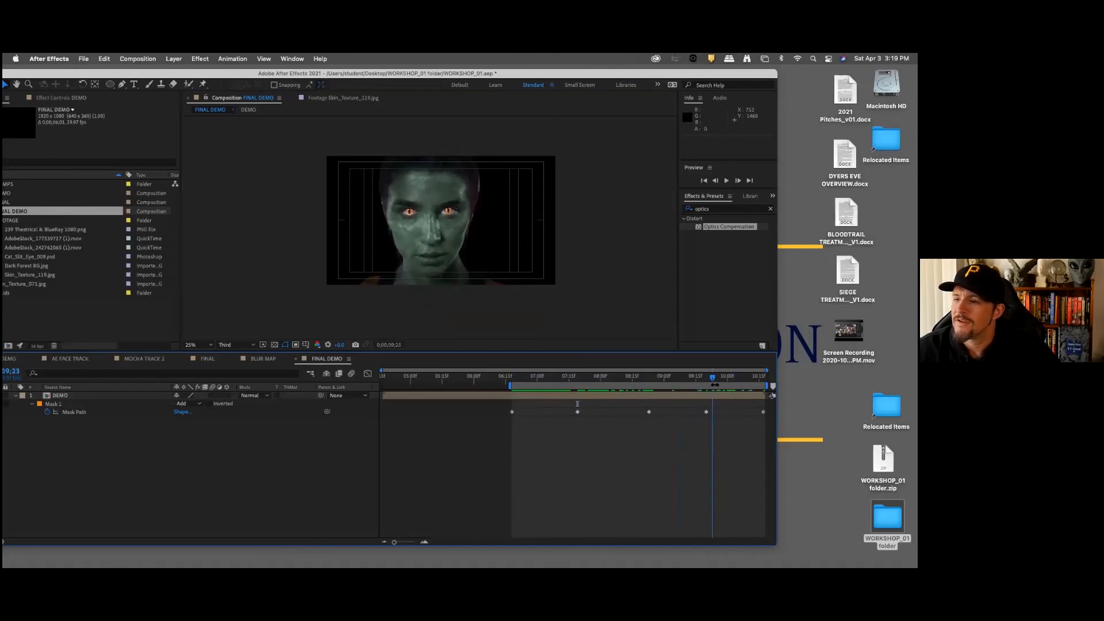
click(712, 403)
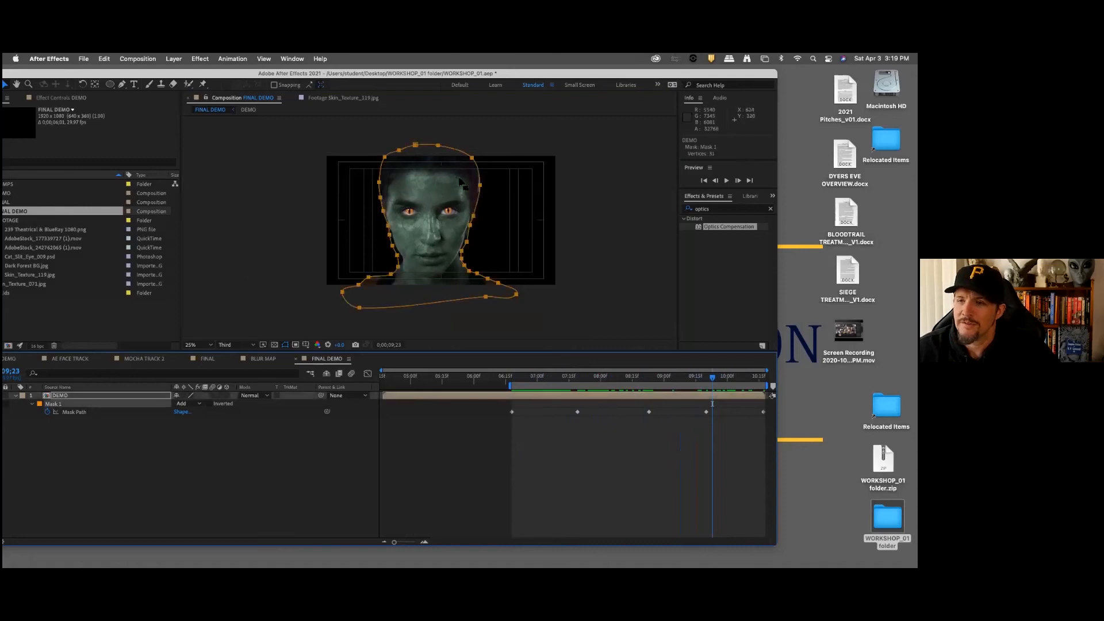
drag(344, 135, 437, 341)
drag(398, 256, 399, 256)
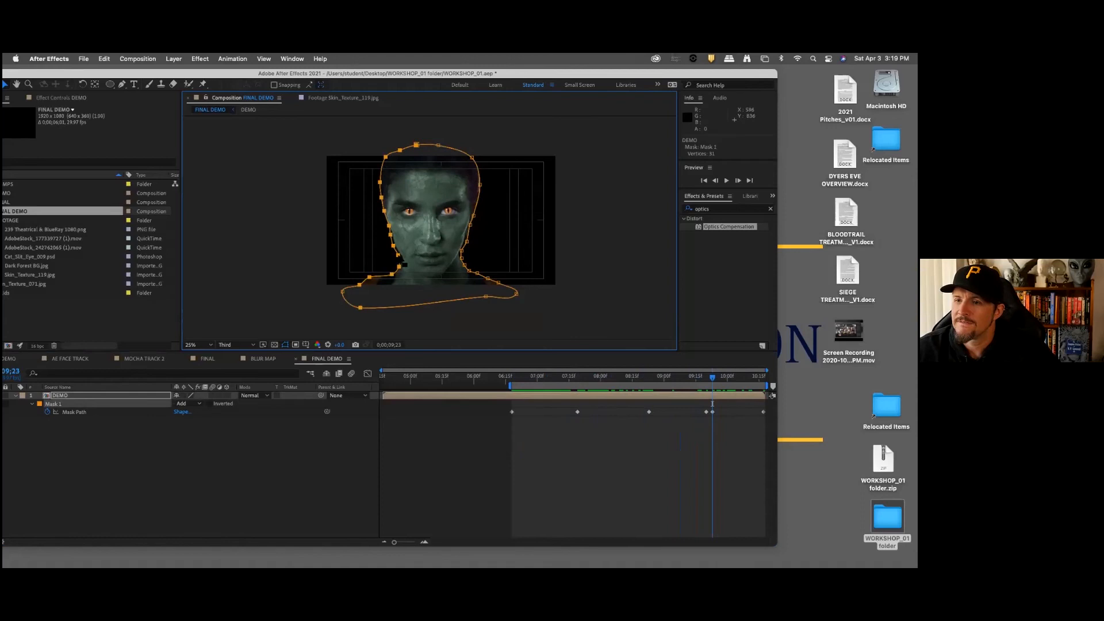
drag(572, 122, 440, 332)
drag(470, 226, 468, 226)
Step: Move to 0;00;10;05 and set the Mask Feather of Mask 1 to 25 pixels
click(739, 378)
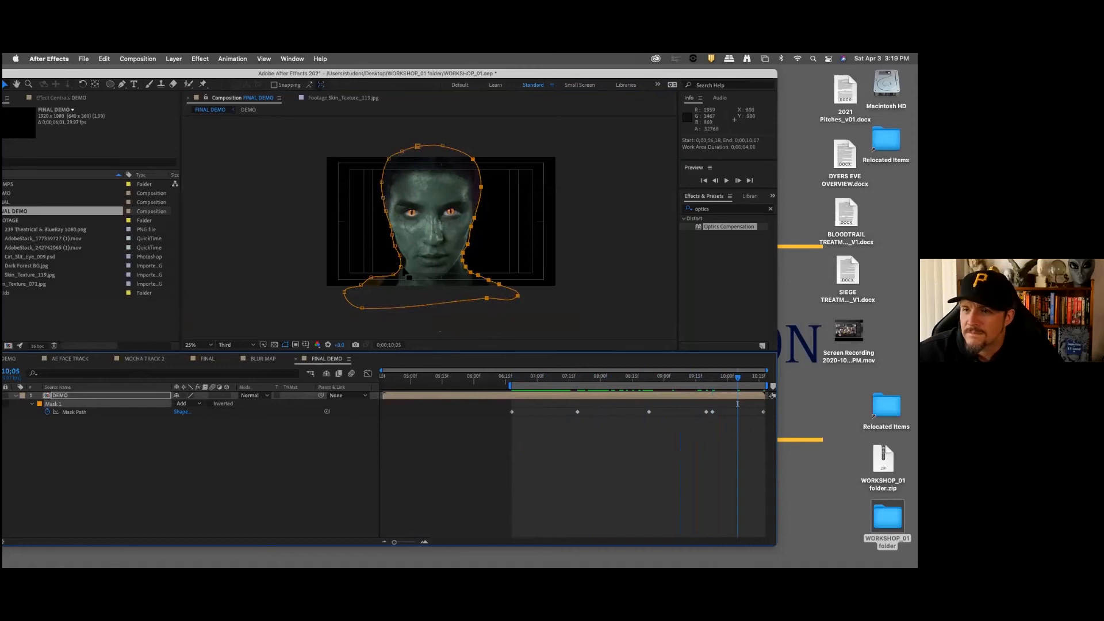
click(190, 453)
click(104, 404)
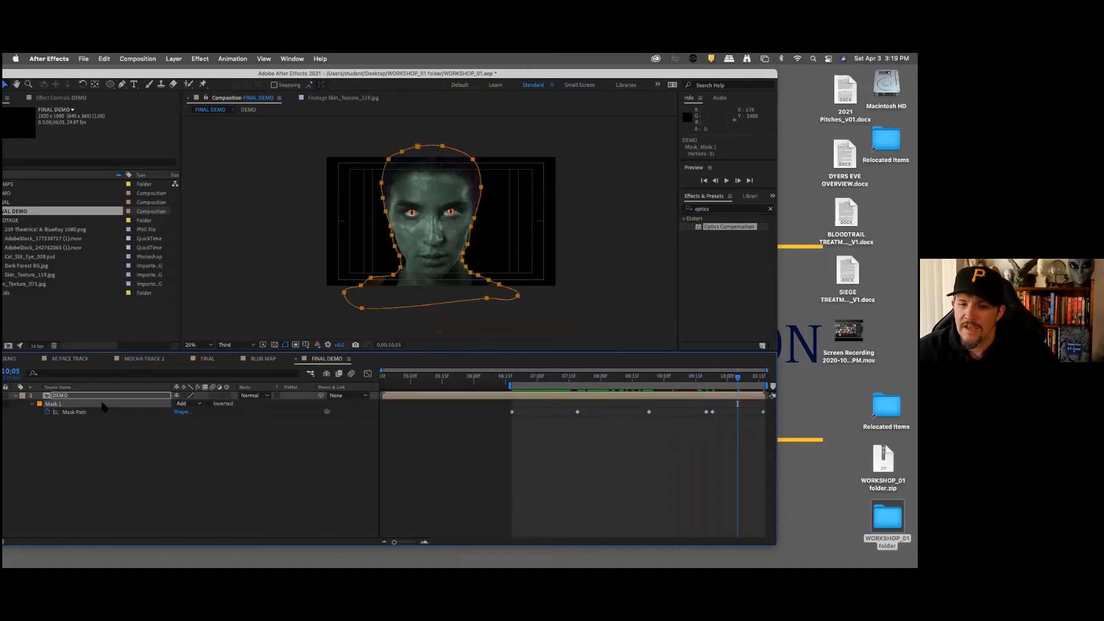
key(f)
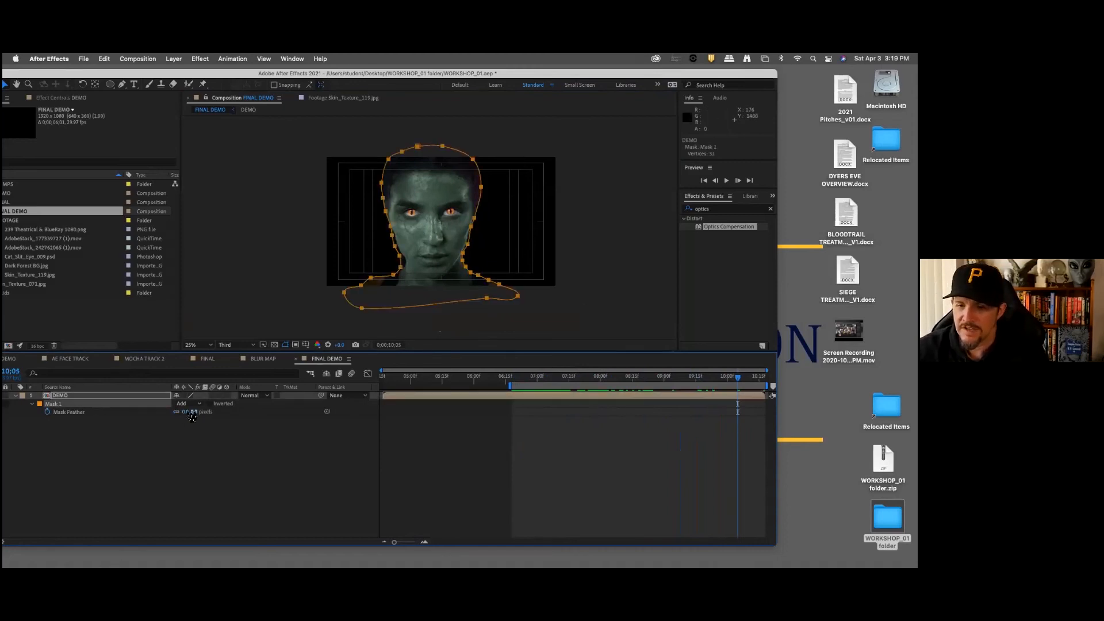
click(195, 412)
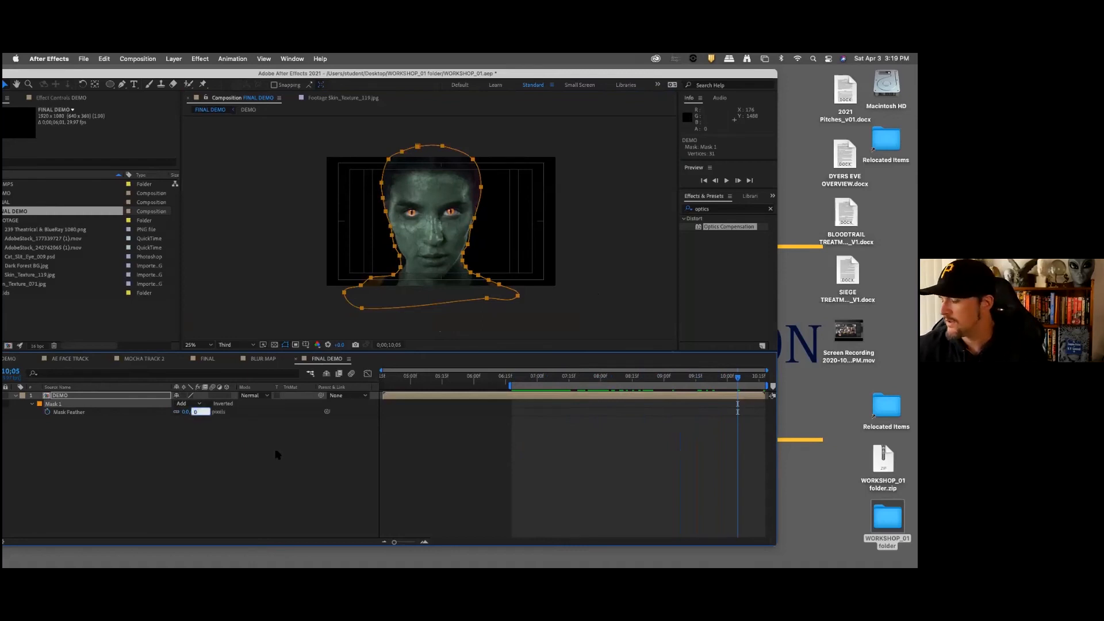
text(25)
key(Return)
click(255, 477)
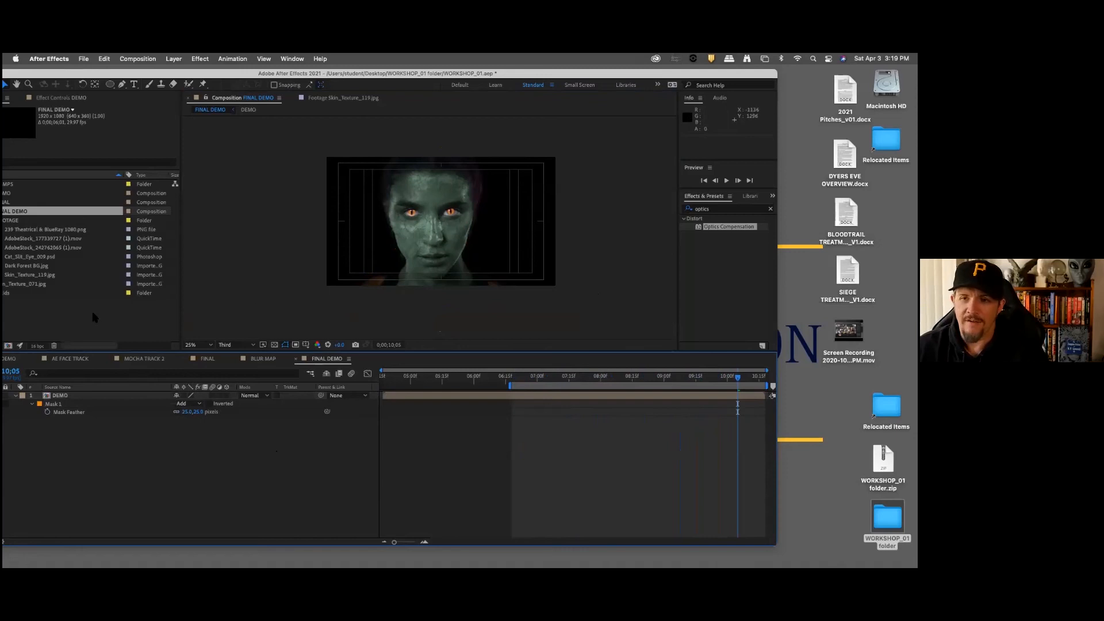
Step: Add Dark Forest BG.jpg to FINAL DEMO as the background layer beneath DEMO
drag(660, 75, 680, 74)
click(45, 266)
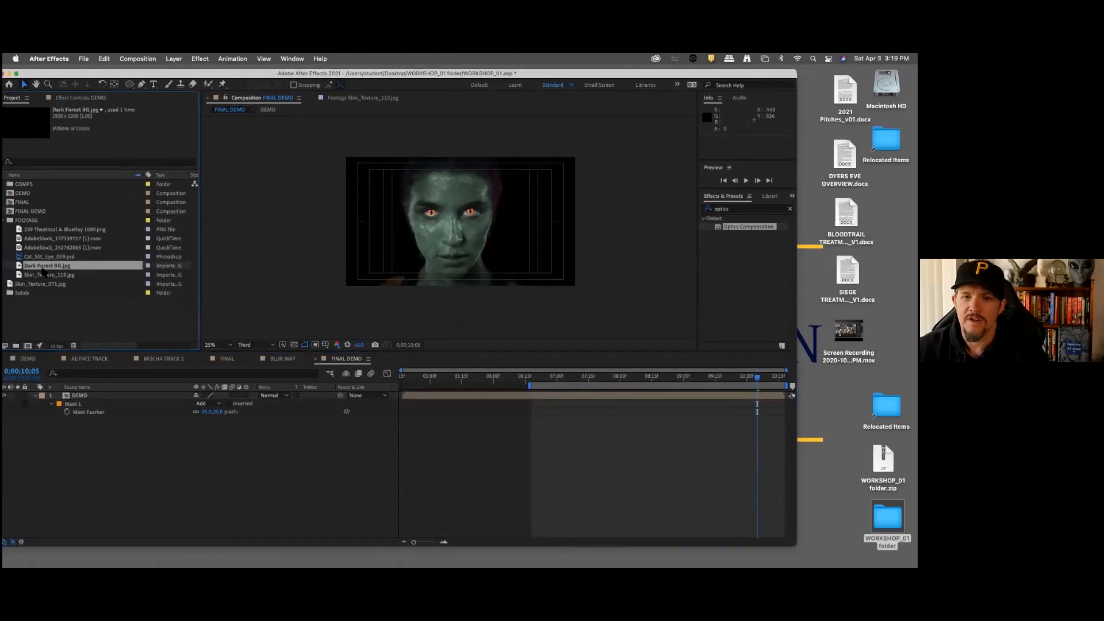
drag(58, 267, 159, 473)
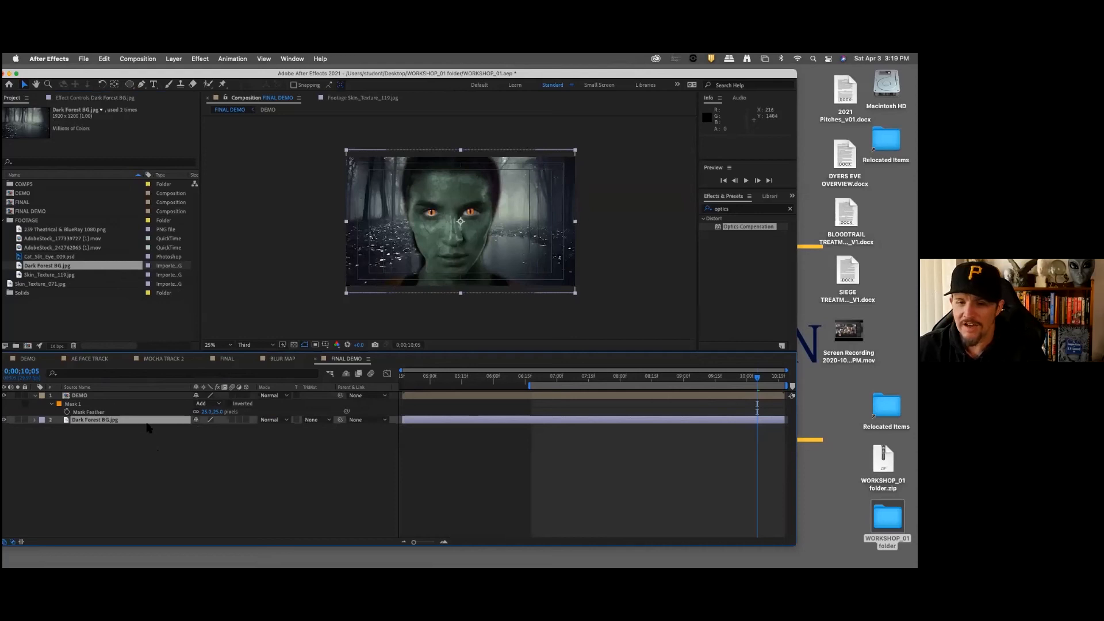
Step: Preview the masked head against the forest background from 0;00;06;20, and deselect the background layer
click(536, 378)
key(space)
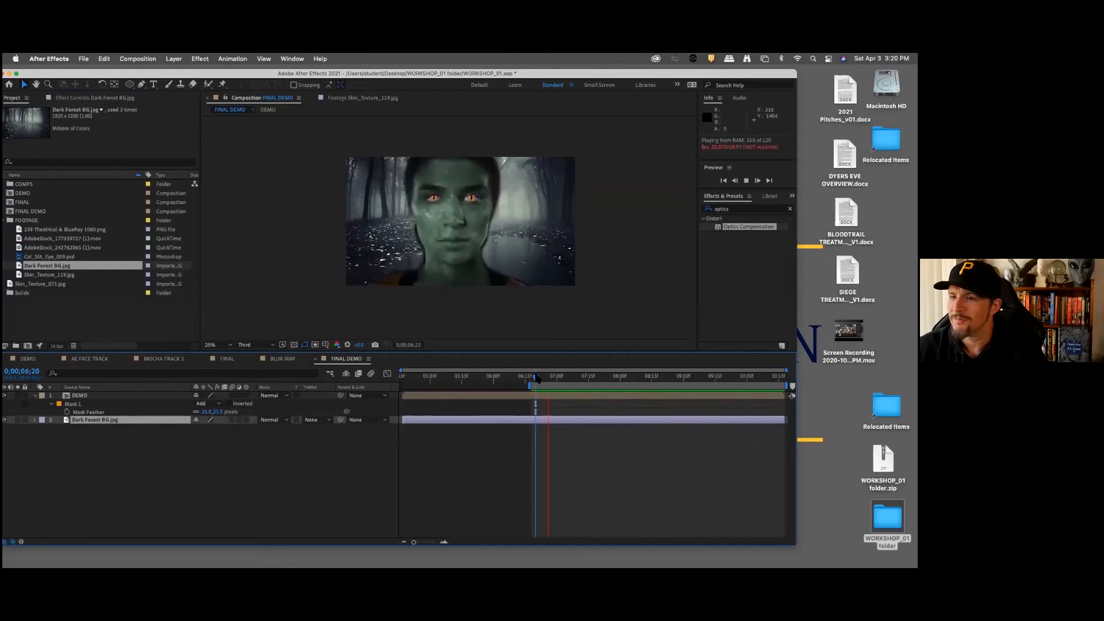
key(space)
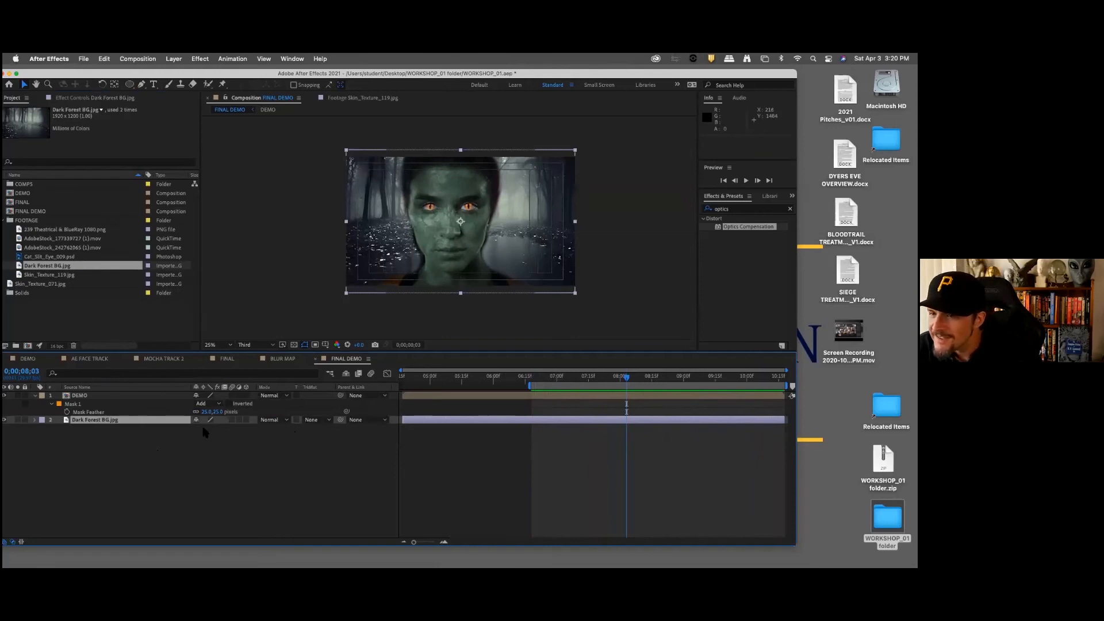
click(152, 448)
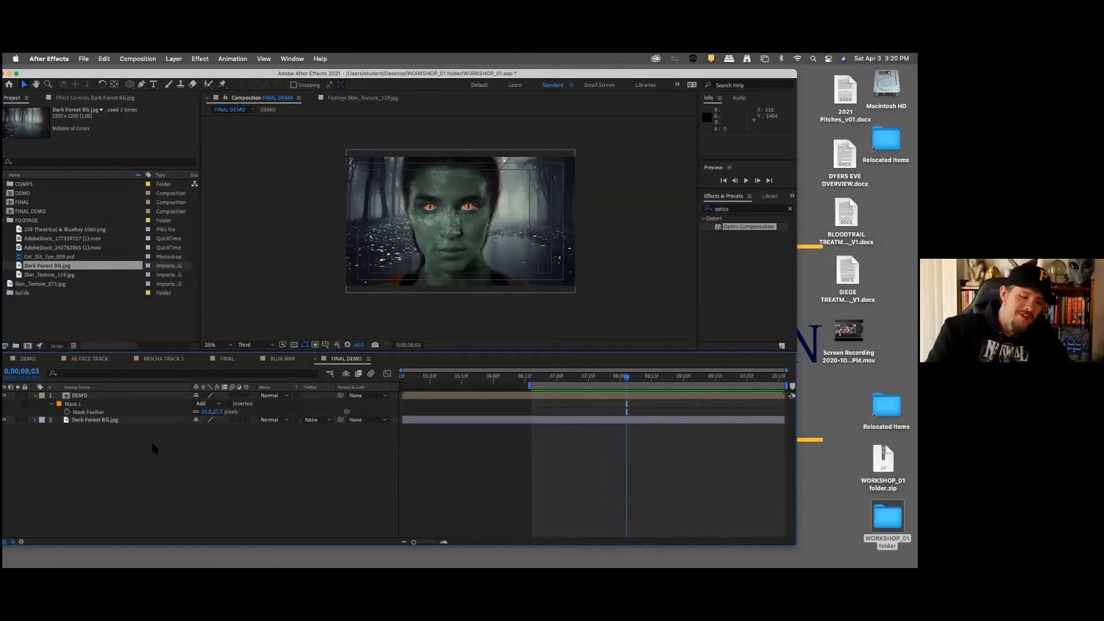
Step: Open the FINAL composition and examine its 239 Theatrical & BlueRay 1080.png overlay and camera layer as a reference
click(227, 358)
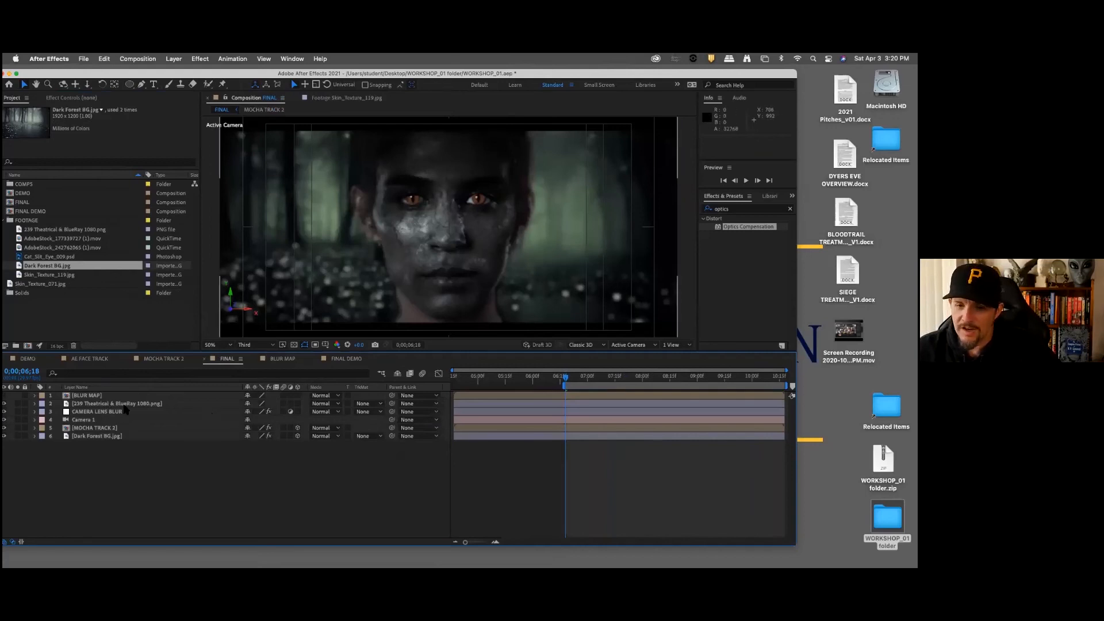
click(187, 404)
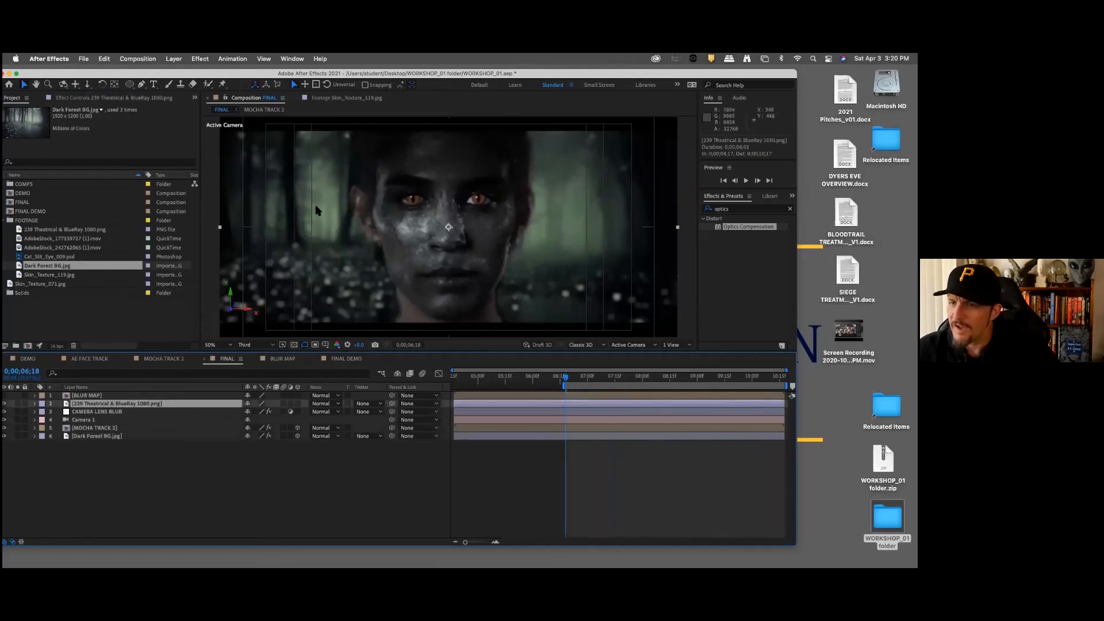
key(comma)
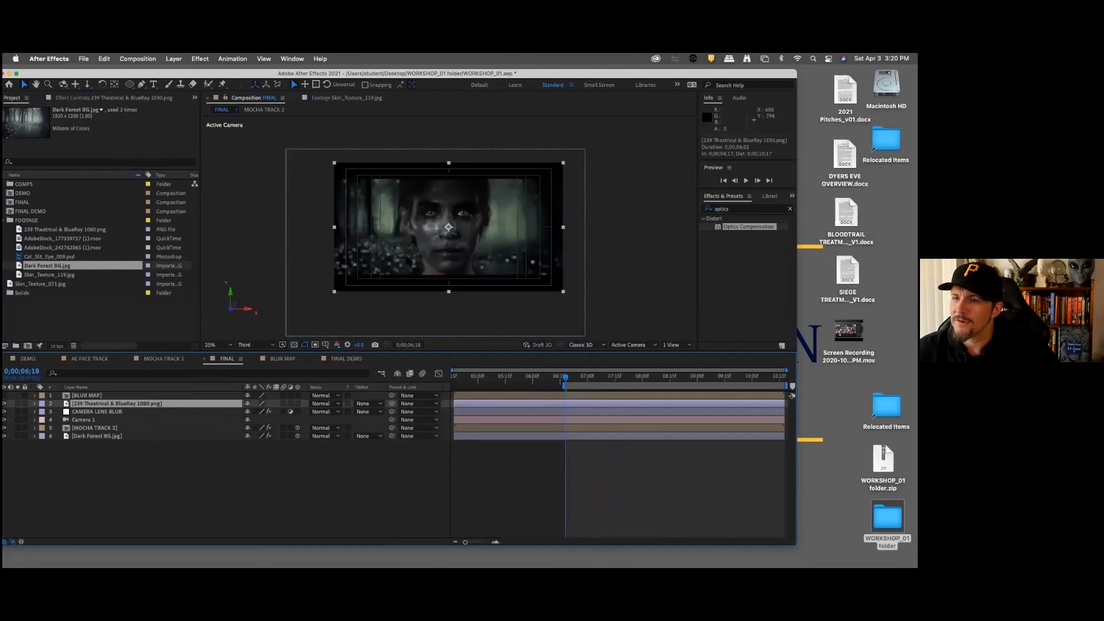
key(period)
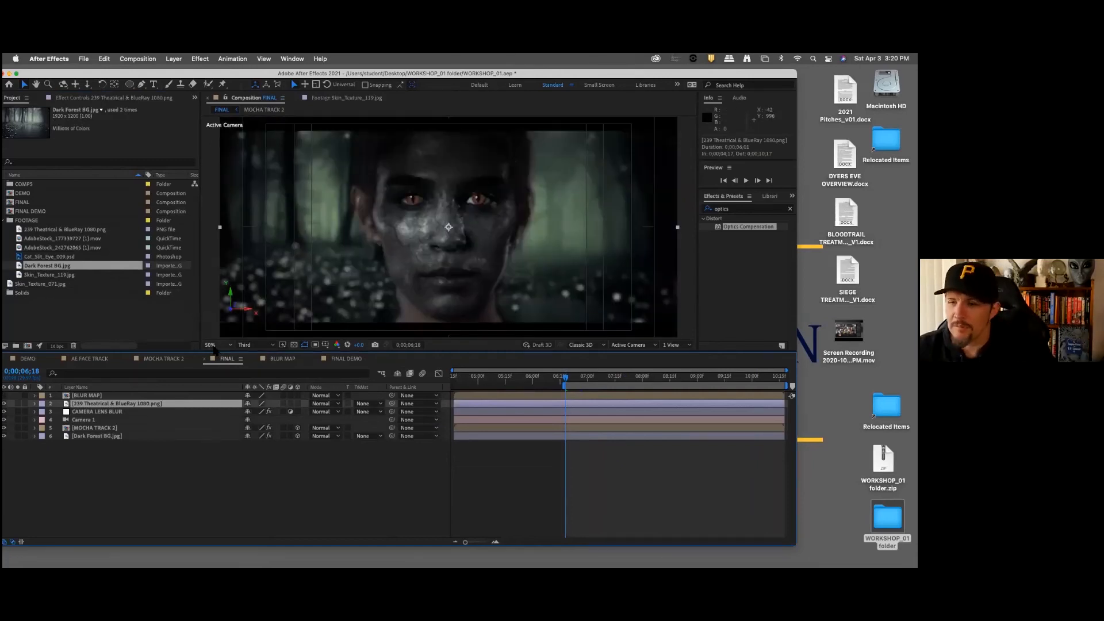
click(84, 421)
Step: Return to FINAL DEMO and add a new camera layer with the 24mm preset
click(345, 359)
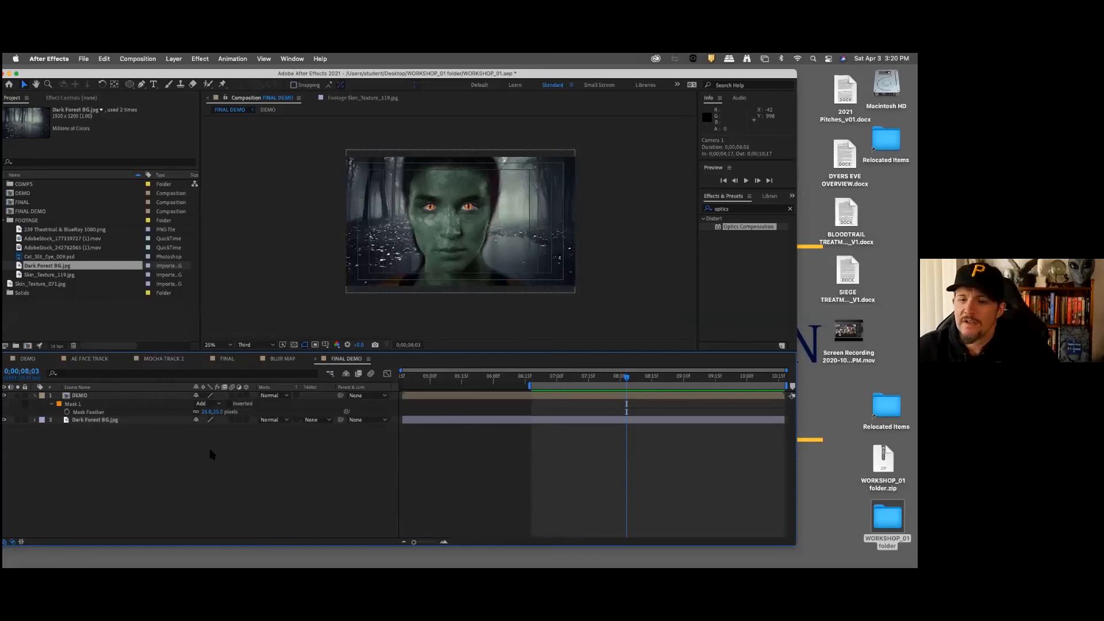
right_click(105, 449)
mouse_move(147, 454)
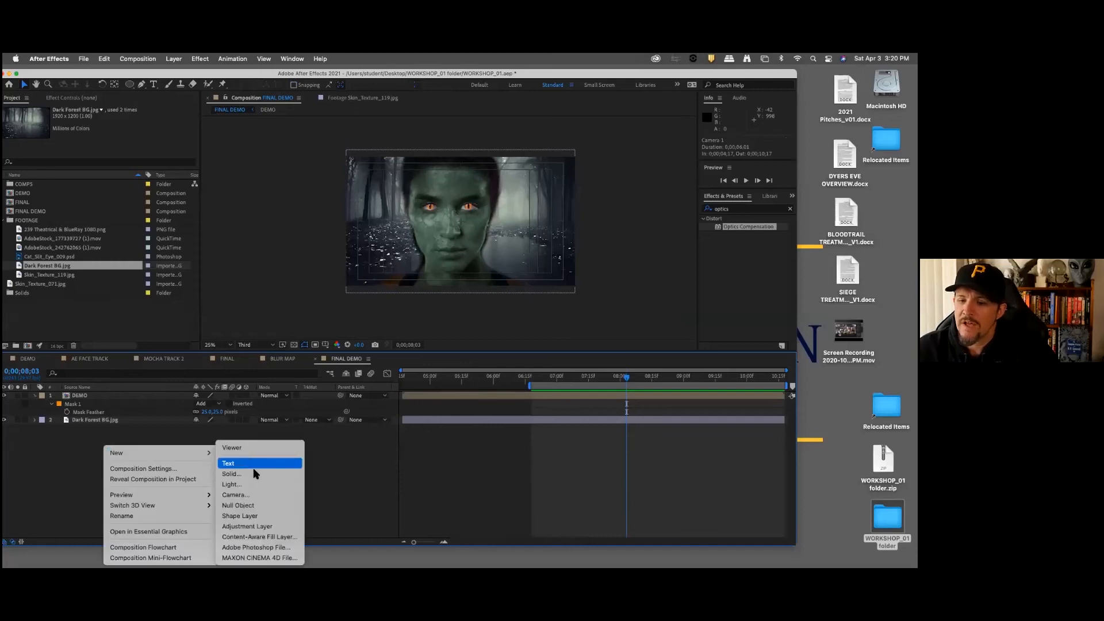
click(236, 495)
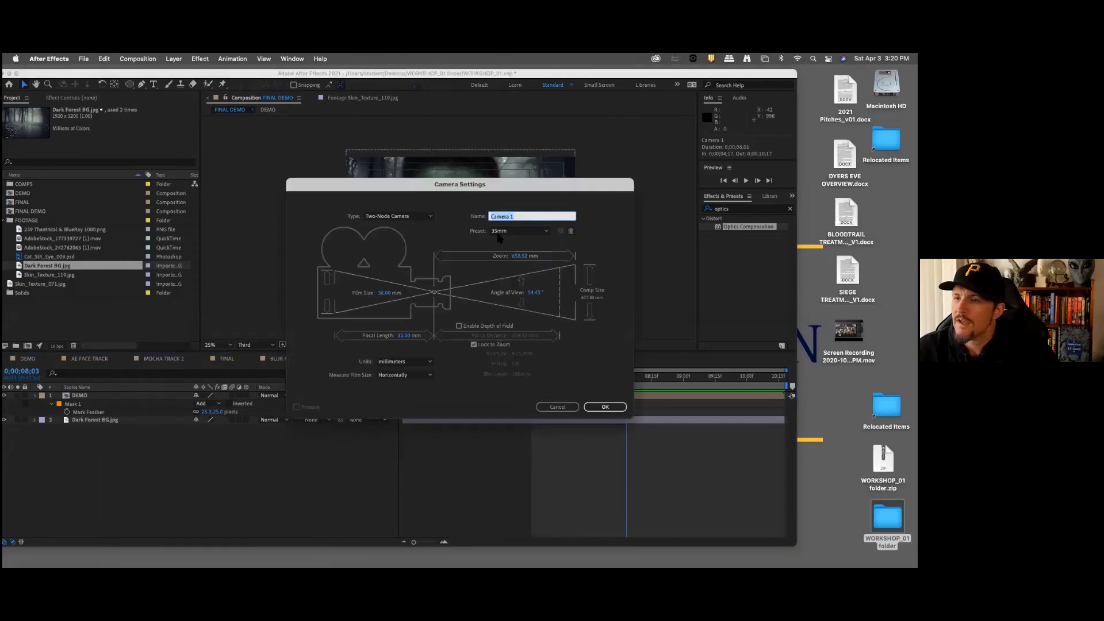
click(509, 231)
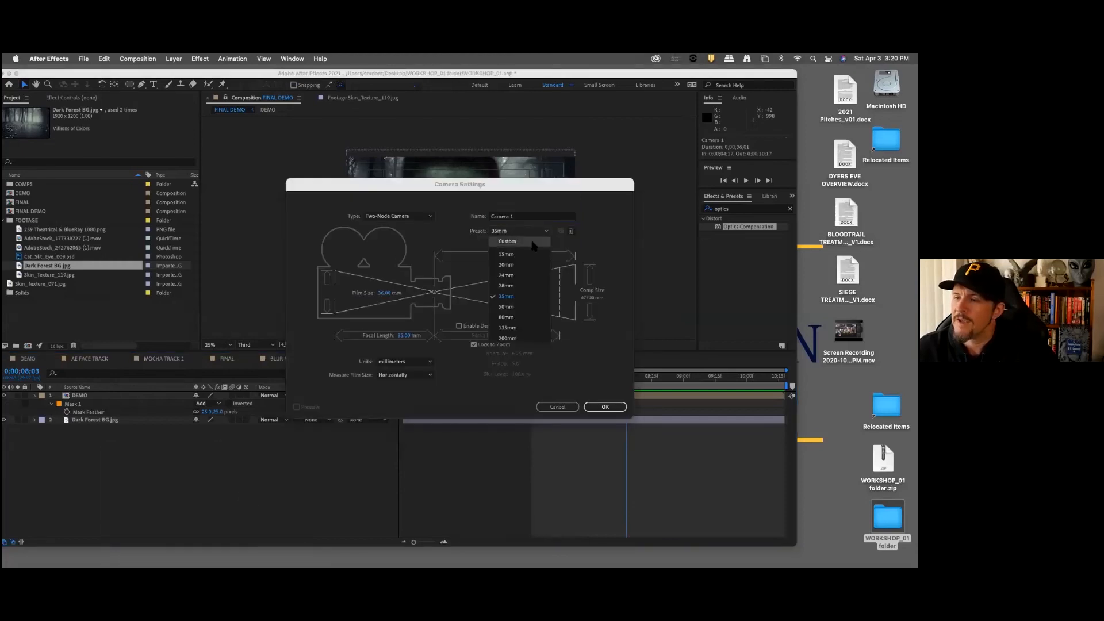
click(524, 275)
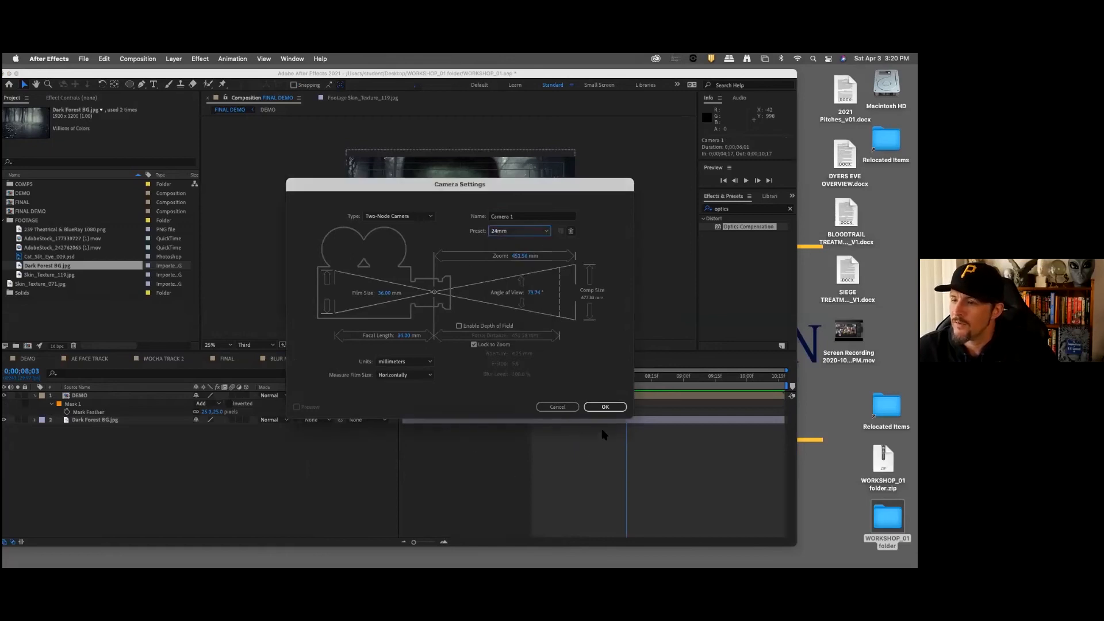
click(611, 408)
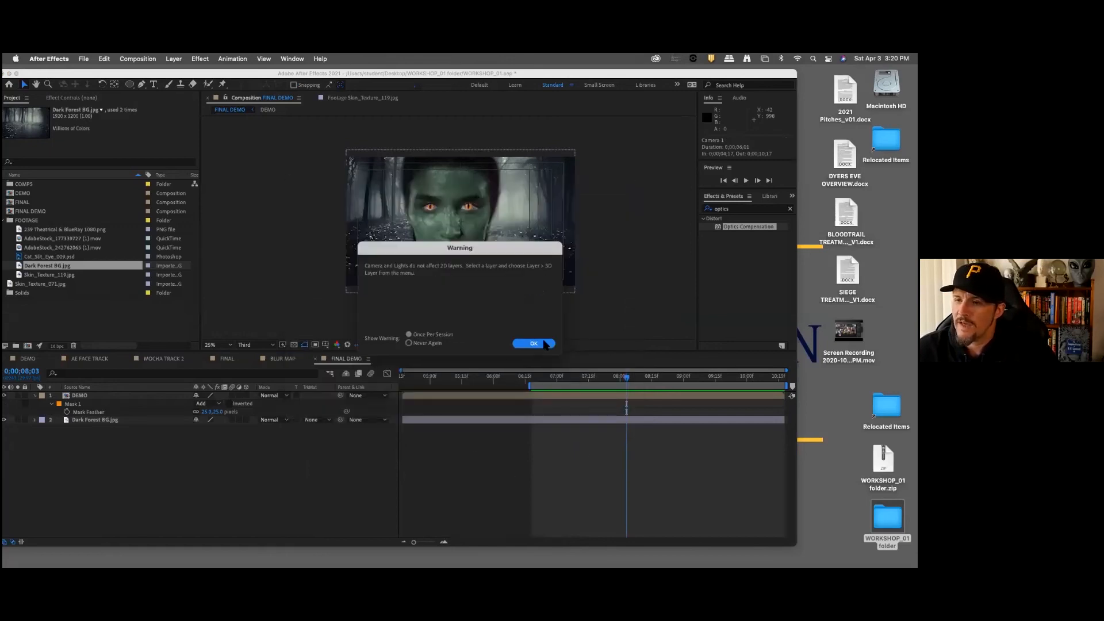
click(531, 345)
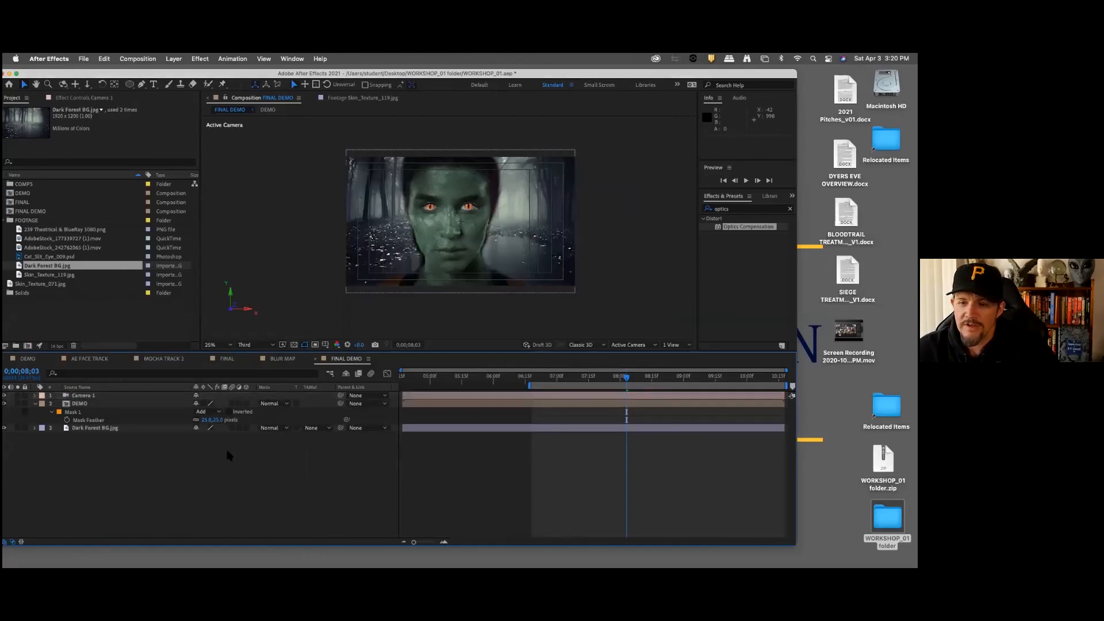
Step: Make the DEMO and Dark Forest BG.jpg layers 3D in FINAL DEMO
click(64, 404)
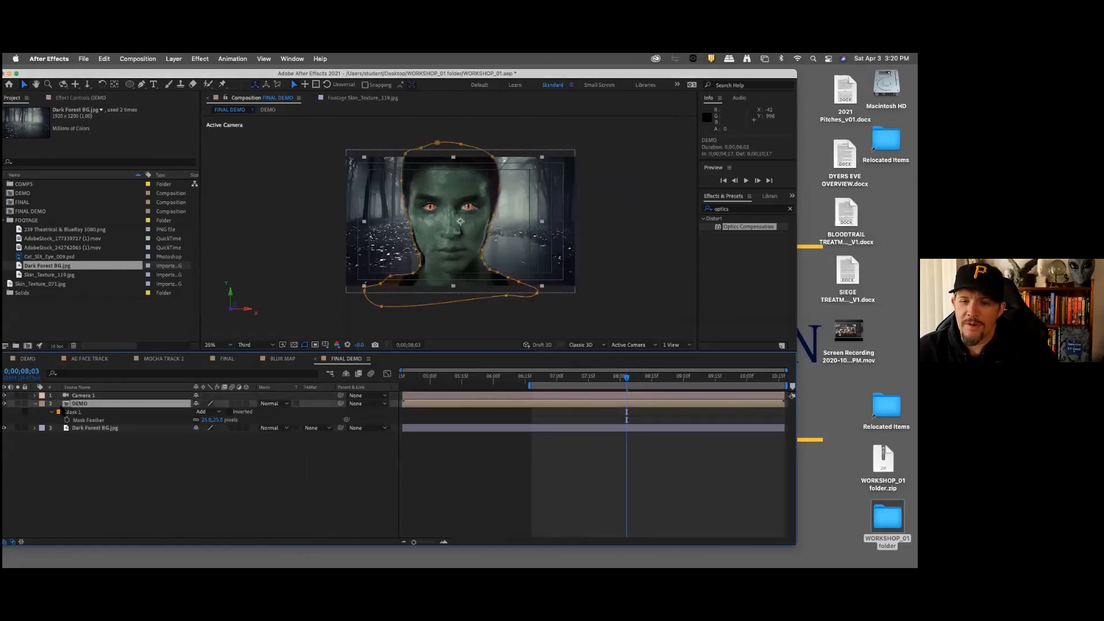
click(99, 461)
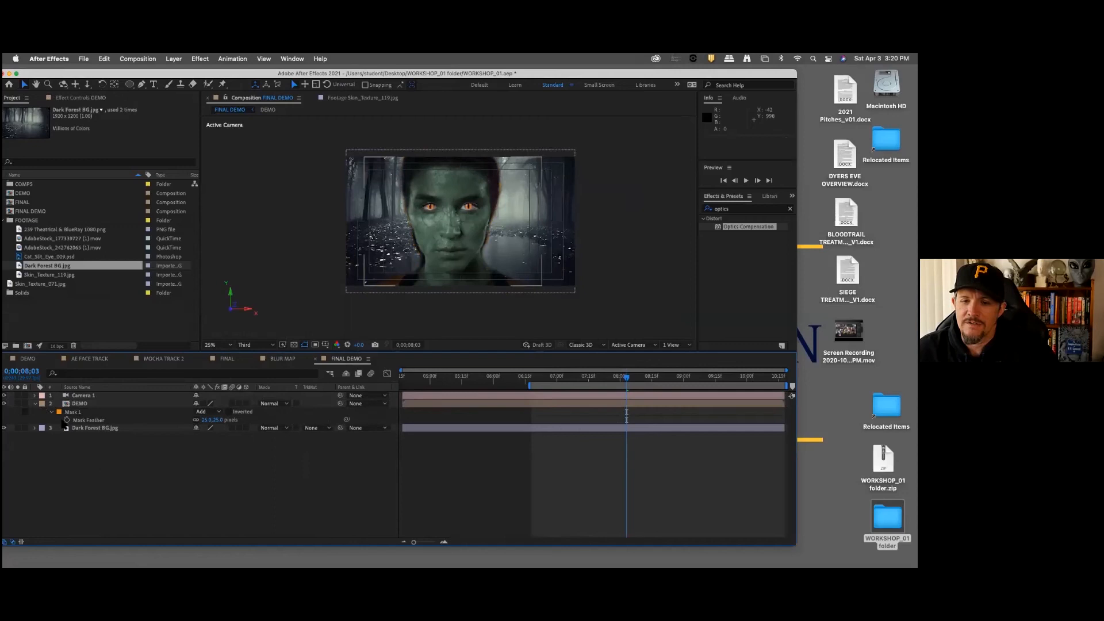
click(246, 403)
click(247, 443)
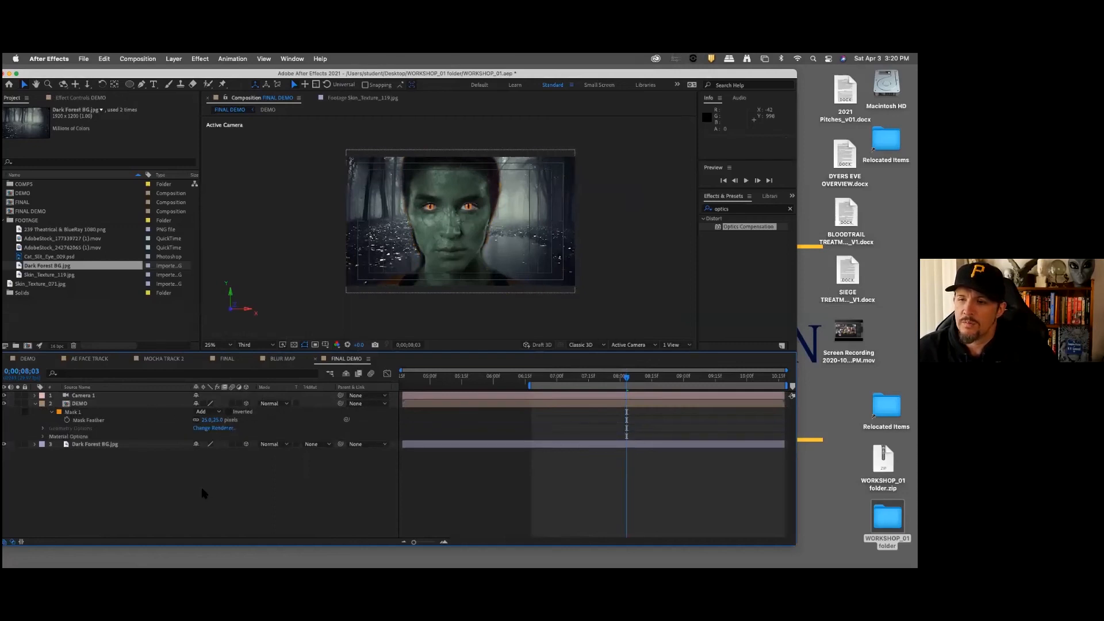
Step: Rename the DEMO layer as SNAKE LADY and the Dark Forest BG.jpg layer as BG
click(88, 405)
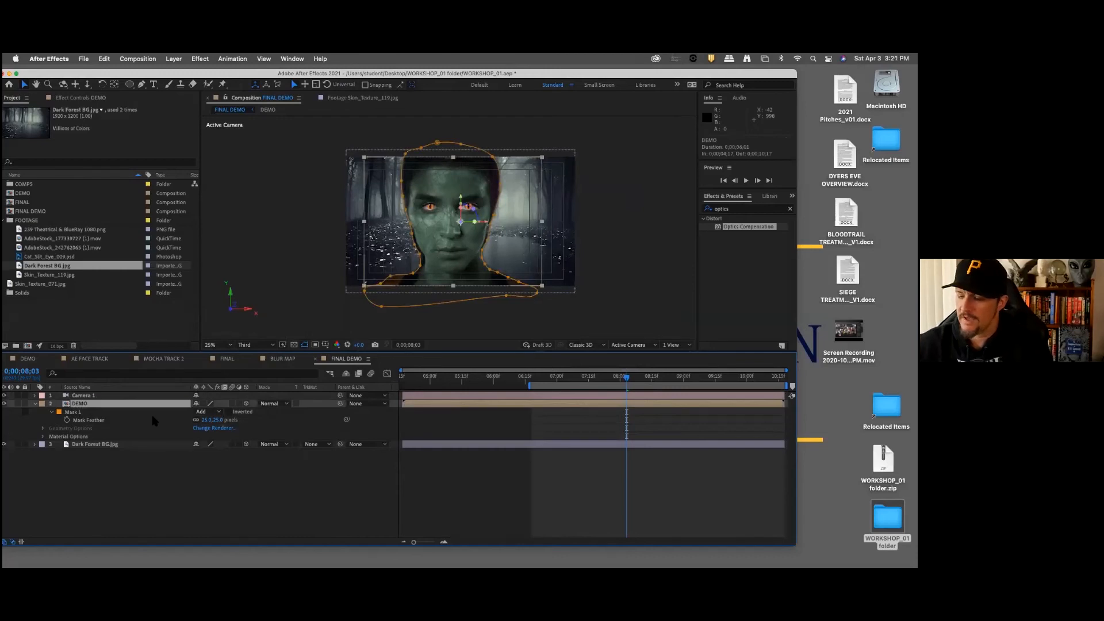
key(Return)
text(SNAKE LADY)
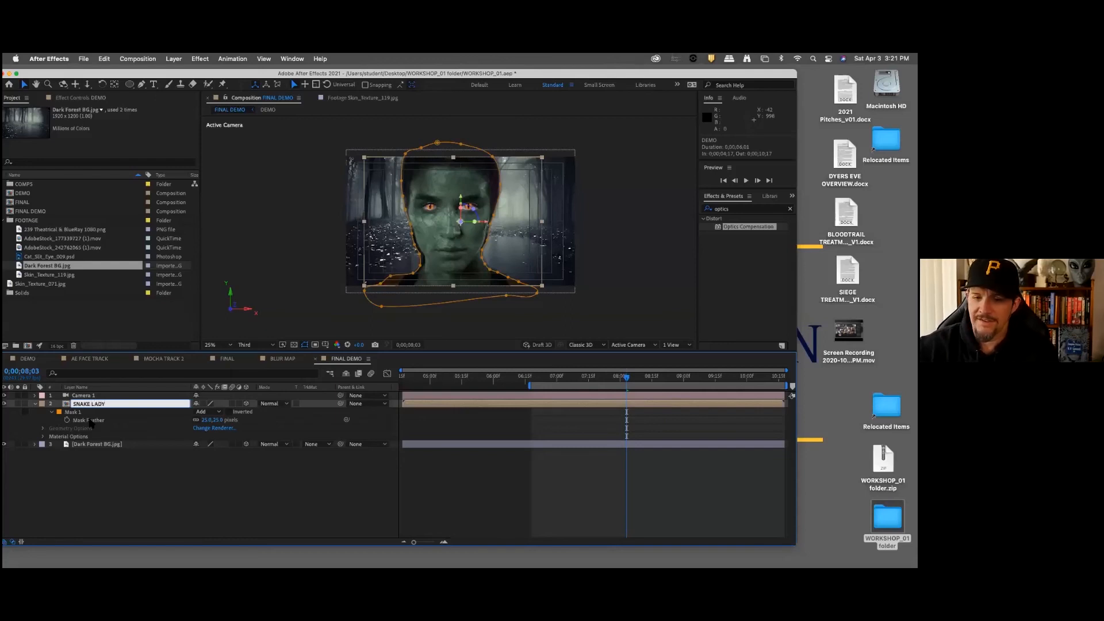
click(116, 461)
click(104, 445)
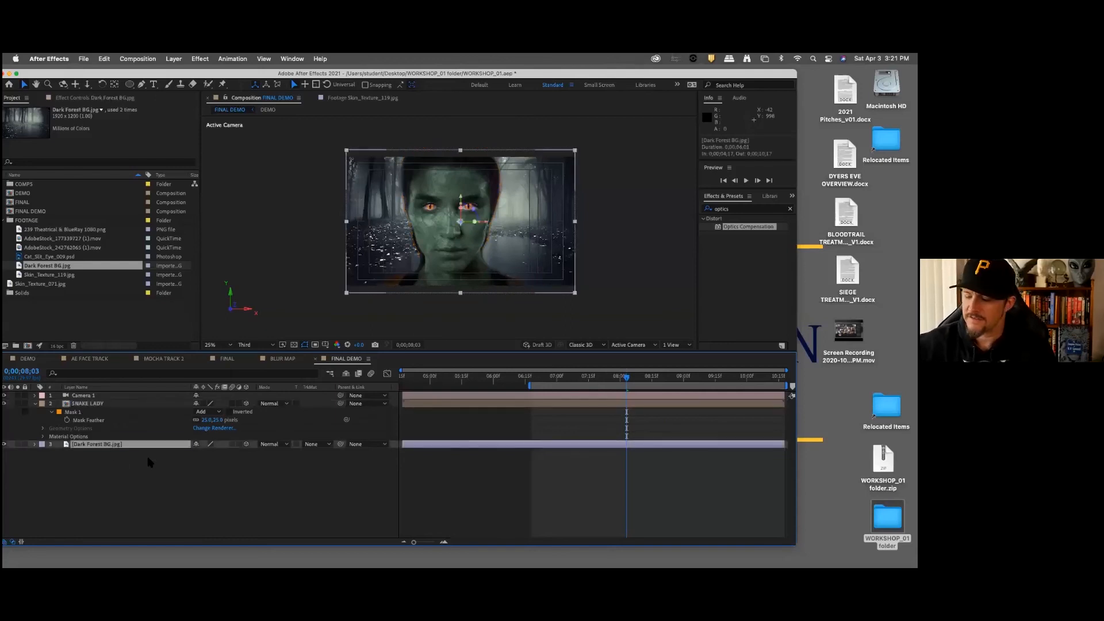
key(Return)
text(BG)
click(209, 476)
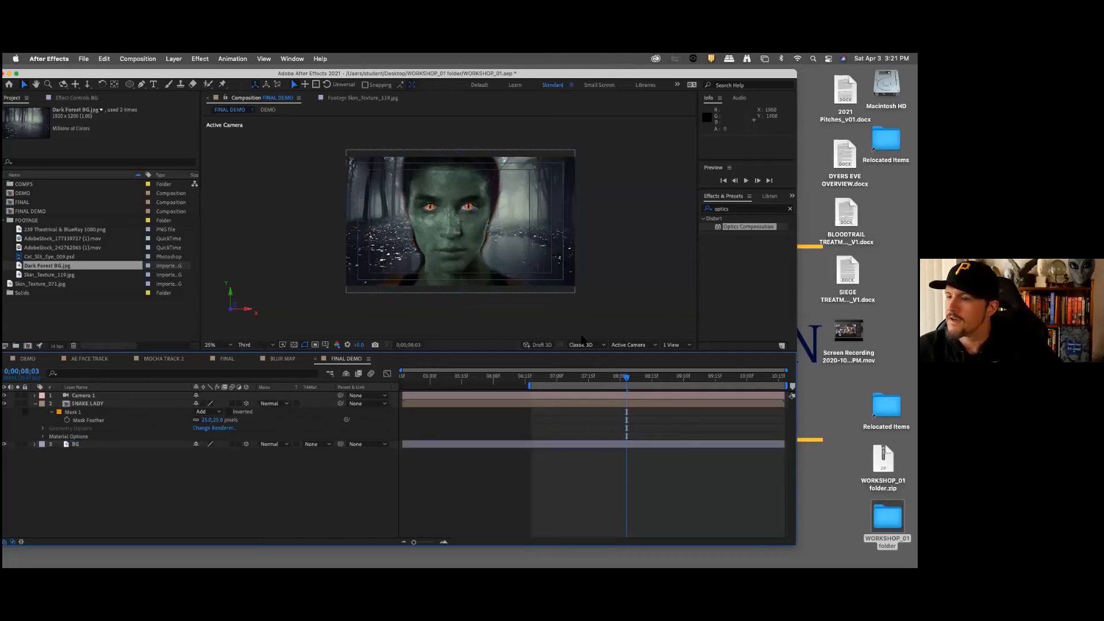
Step: Switch the composition view to Custom View 1 to inspect the camera and 3D layers from an angle
click(633, 345)
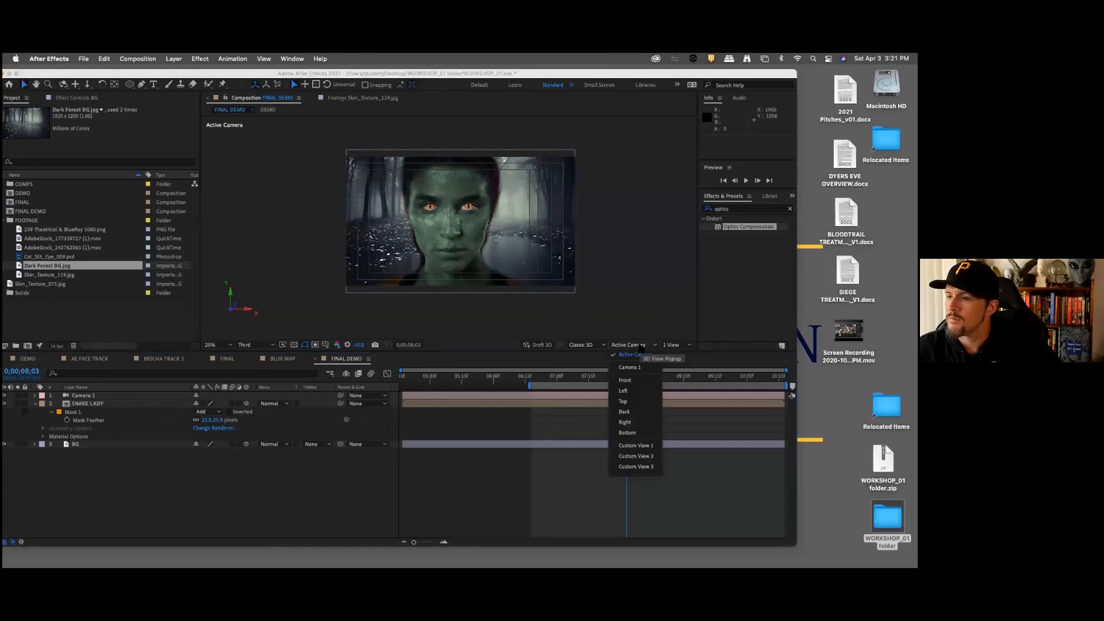
click(635, 445)
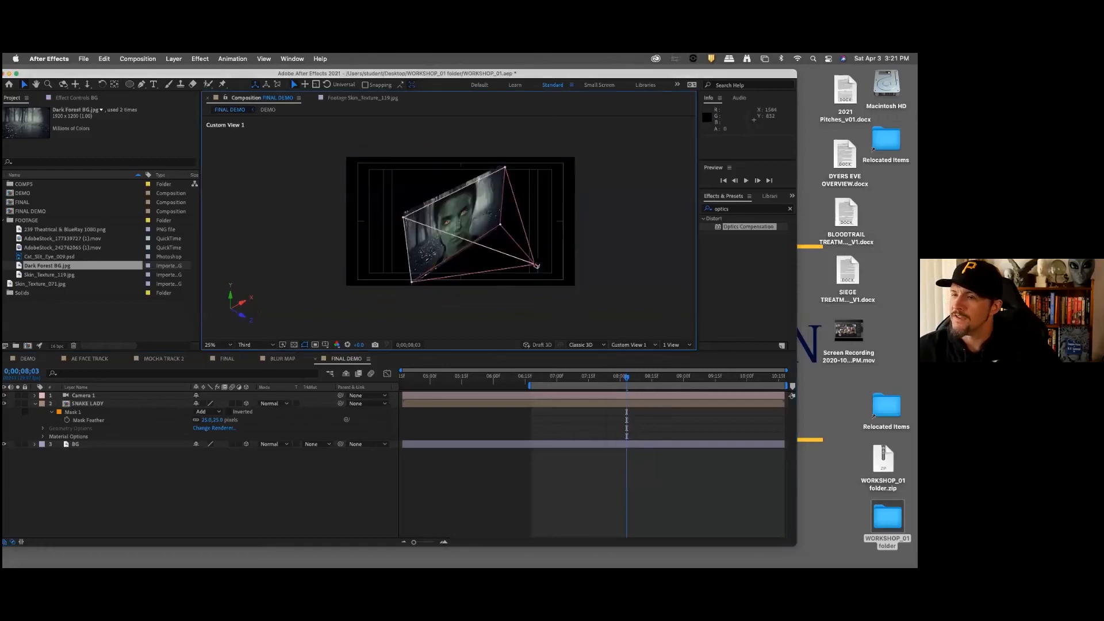
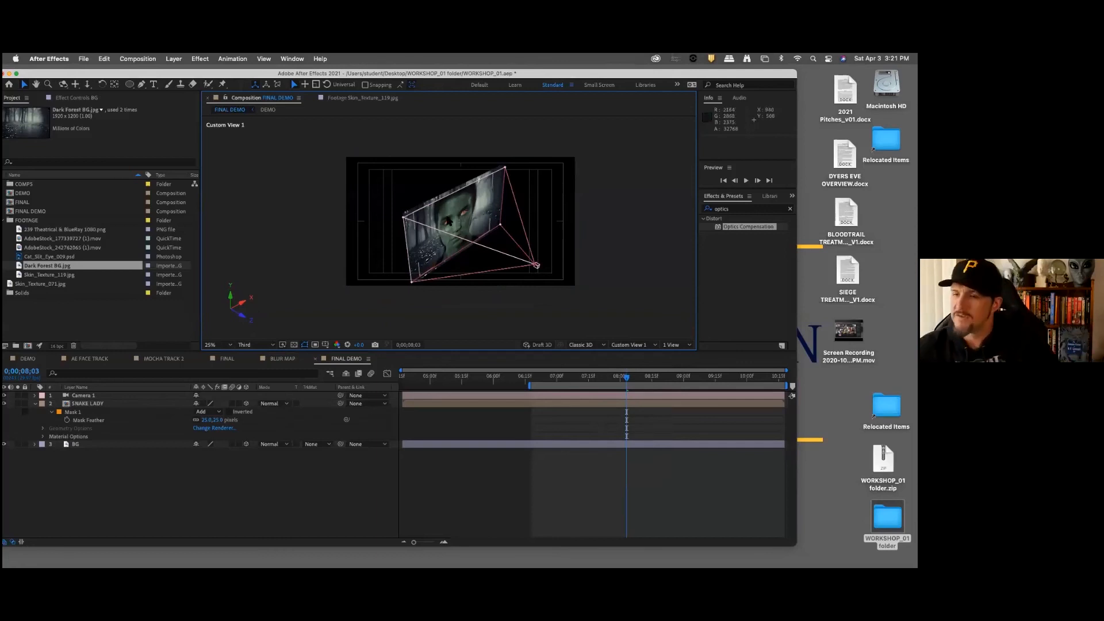
Step: Set the BG layer's Z position to 1000 to push the forest background behind the SNAKE LADY layer
click(86, 442)
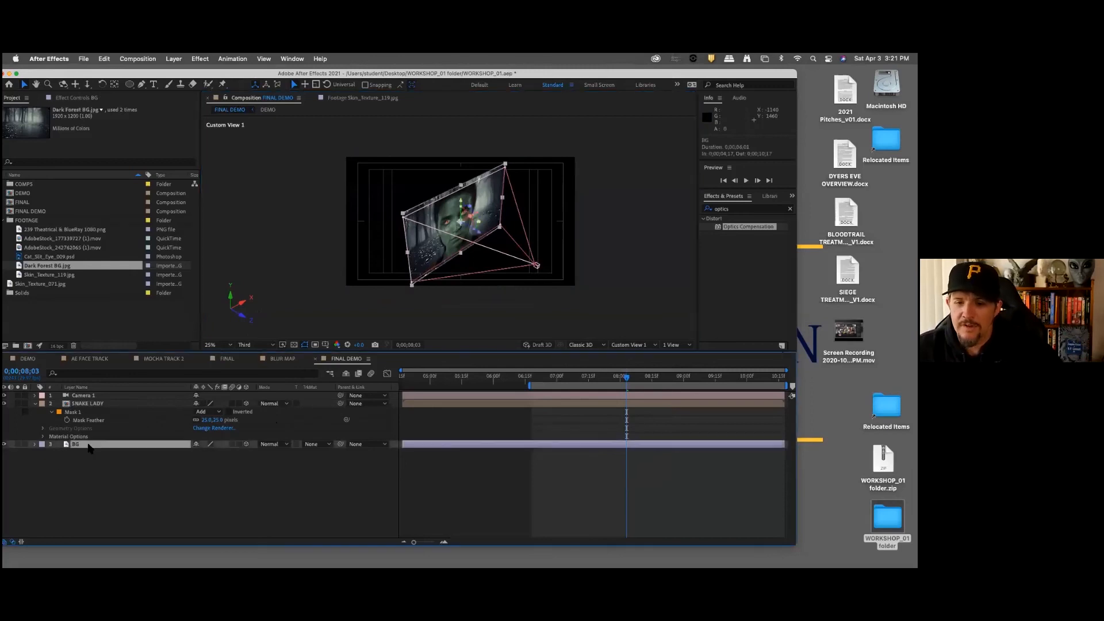
key(p)
click(228, 453)
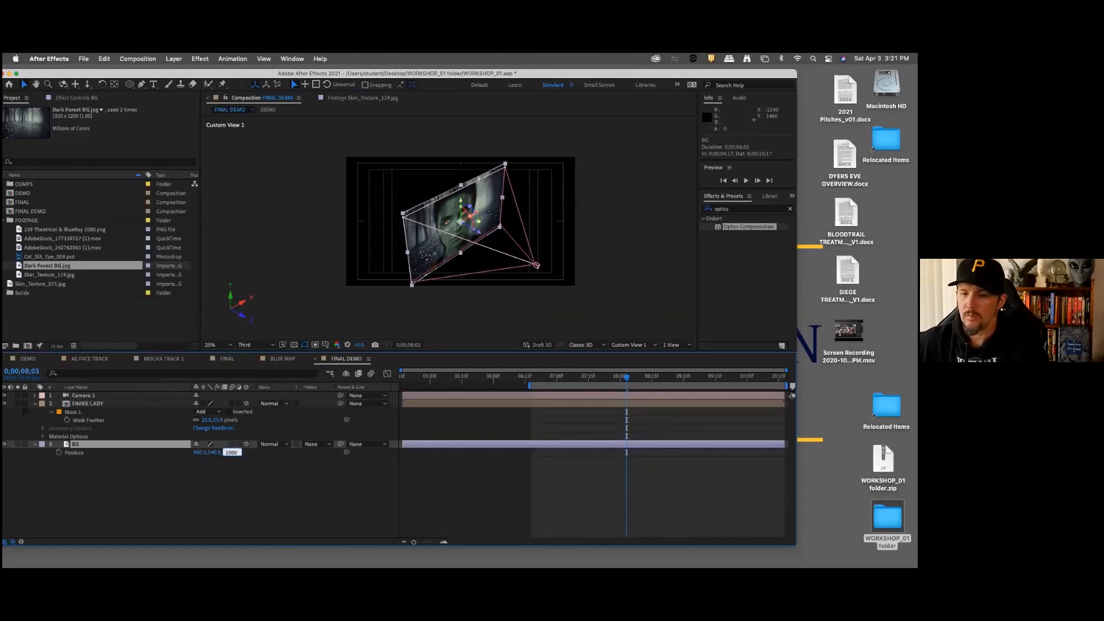
key(Return)
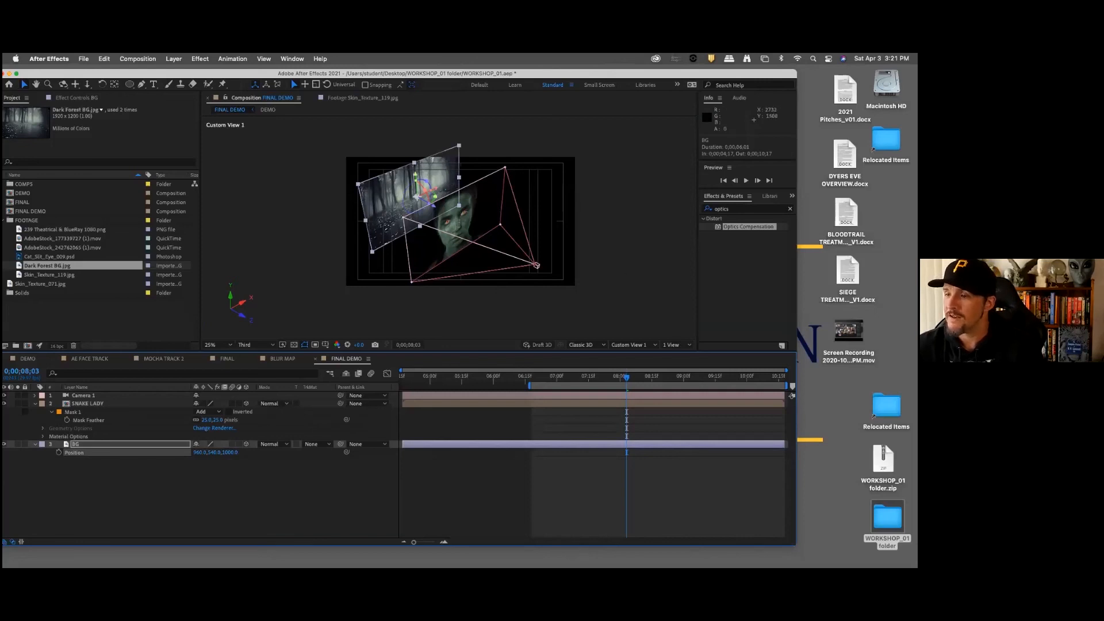
Step: Switch the composition's 3D view from Custom View 1 to Camera 1
click(634, 346)
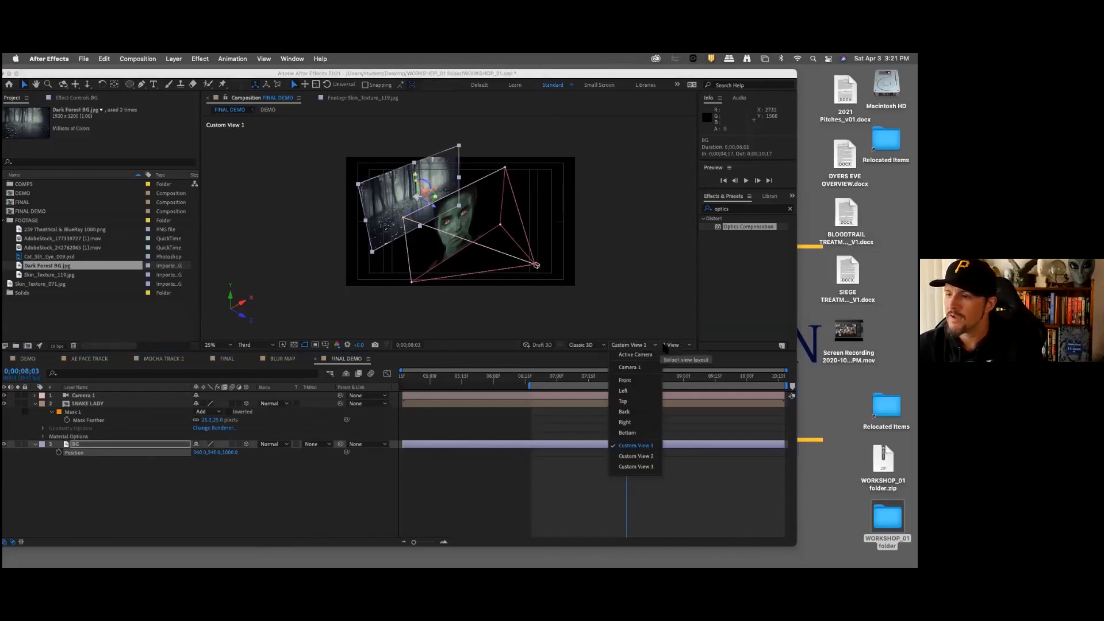
click(633, 355)
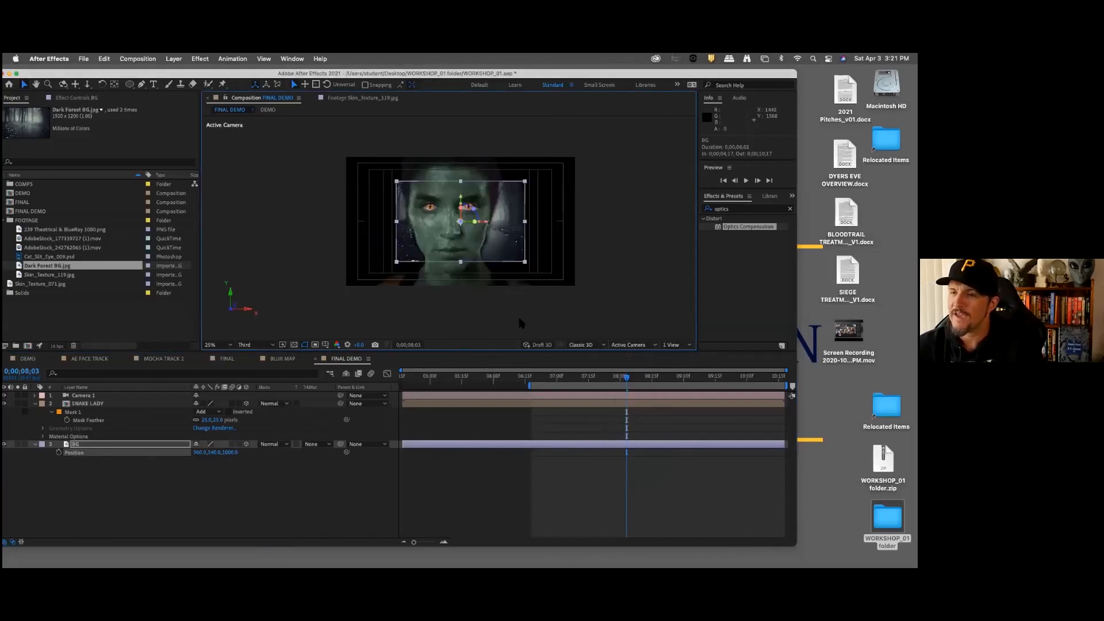
click(635, 345)
click(626, 364)
click(213, 476)
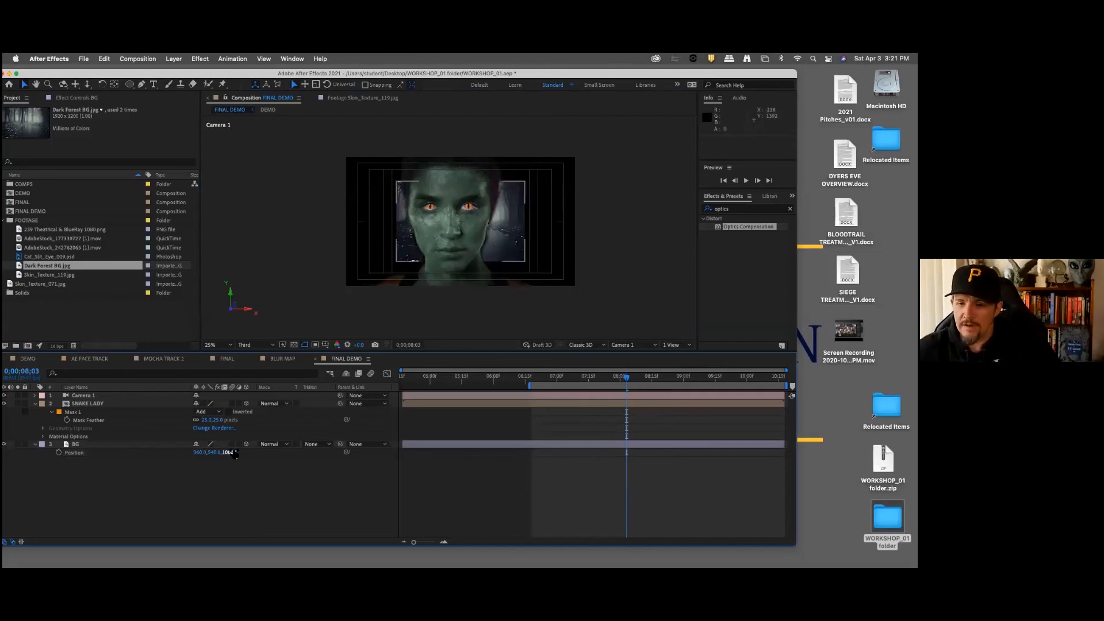
Step: Scale the BG layer up uniformly to about 229% so the forest fills the frame
click(106, 445)
key(shift+s)
drag(236, 460, 296, 460)
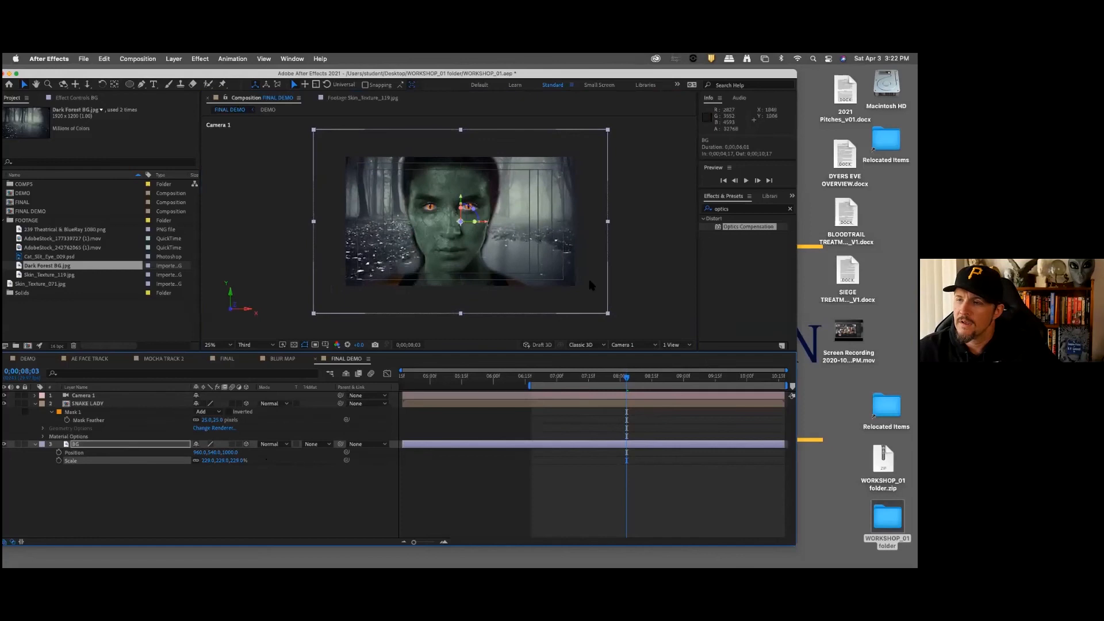
Step: Reposition the enlarged BG layer slightly left and downward in the frame, keeping the whole frame covered, then deselect it
drag(593, 263, 579, 284)
right_click(578, 280)
click(616, 215)
click(630, 206)
click(258, 506)
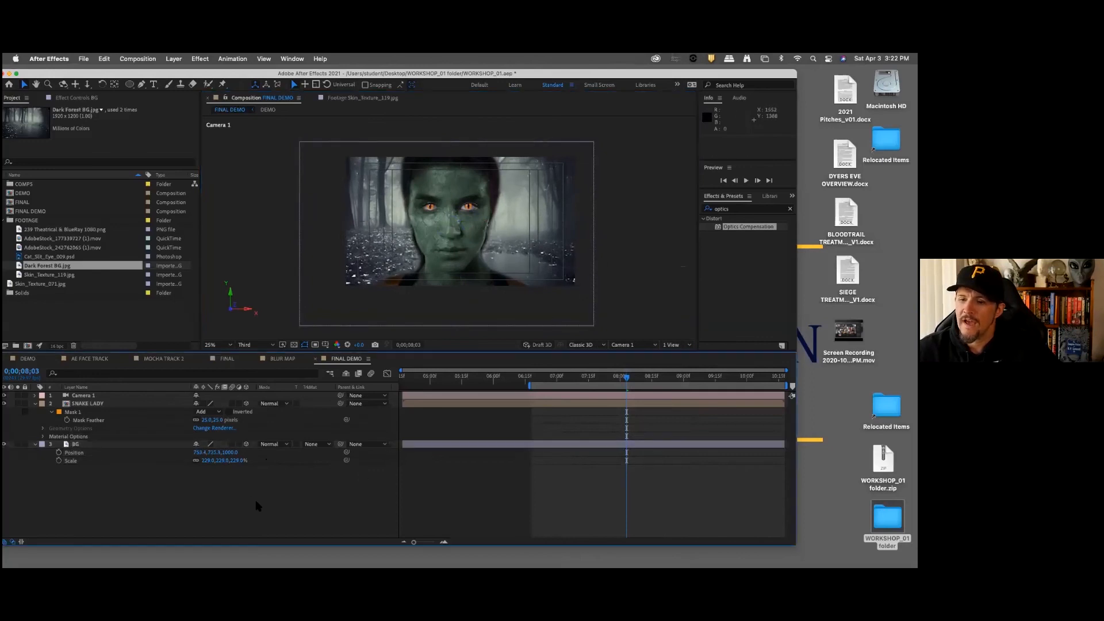
Step: Add the 239 Theatrical & BlueRay 1080.png letterbox to FINAL DEMO as the topmost layer
click(96, 404)
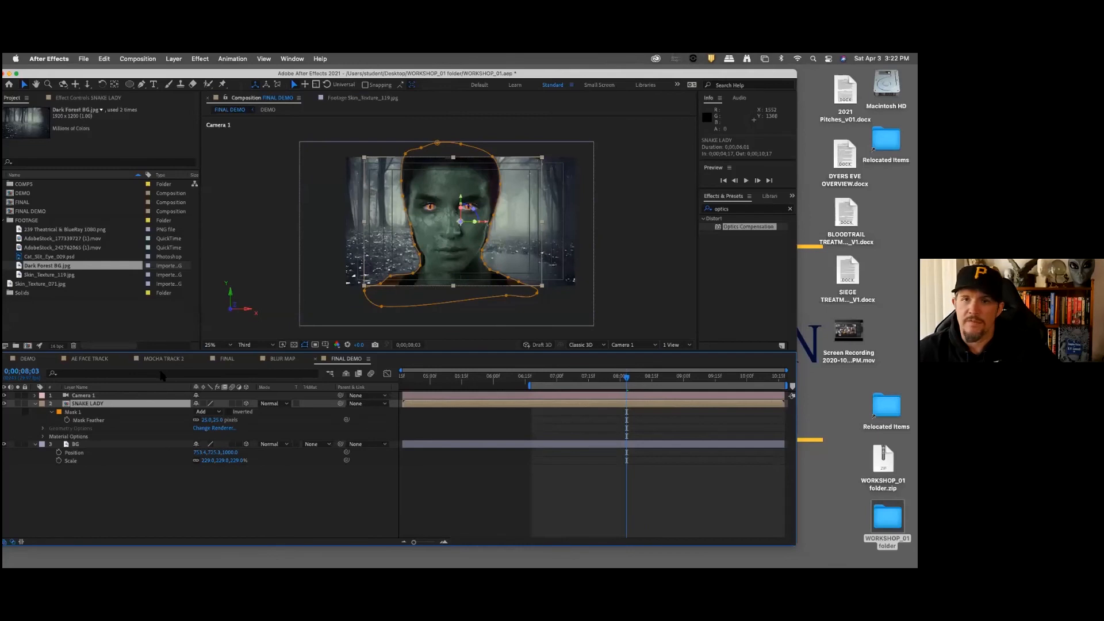
click(70, 229)
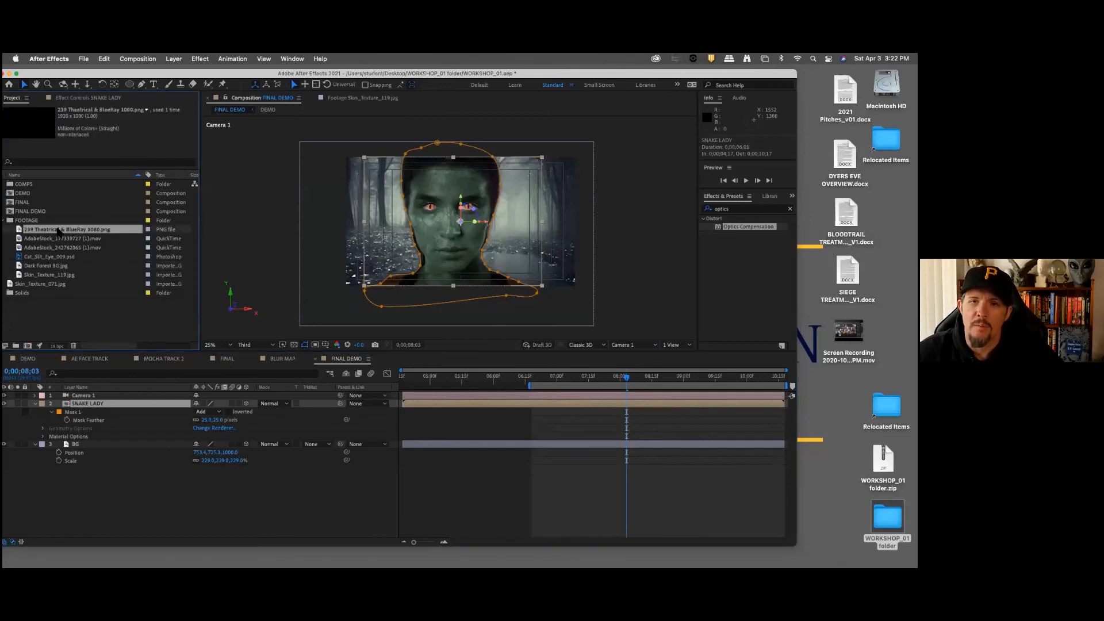
drag(109, 393, 111, 394)
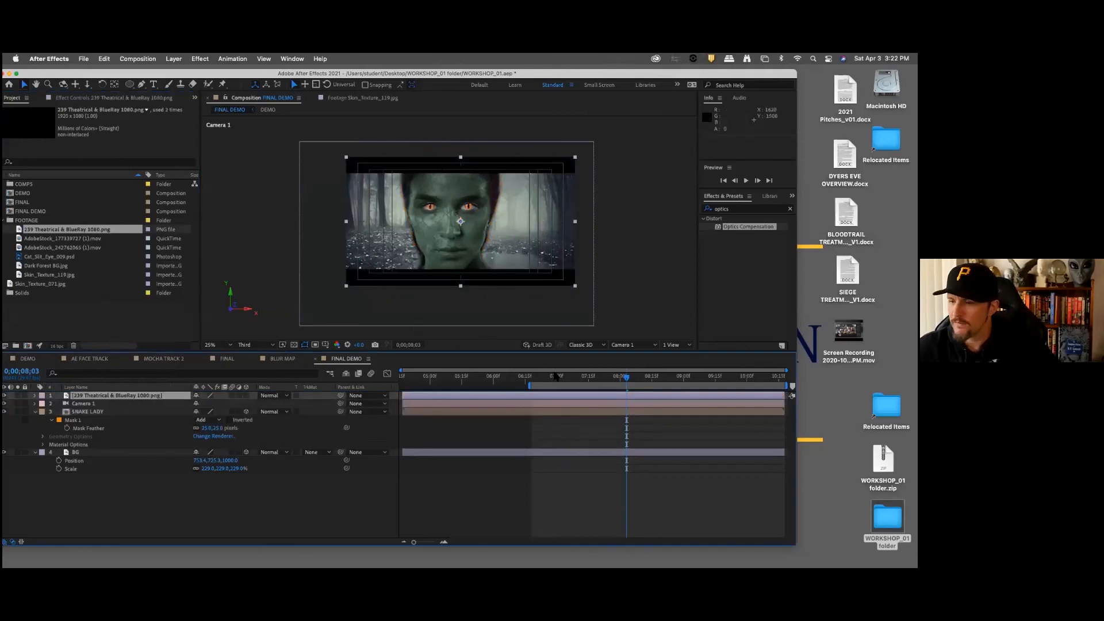
Step: Add a Position keyframe to Camera 1 at 0;00;06;18, the start of the work area
drag(546, 380, 532, 379)
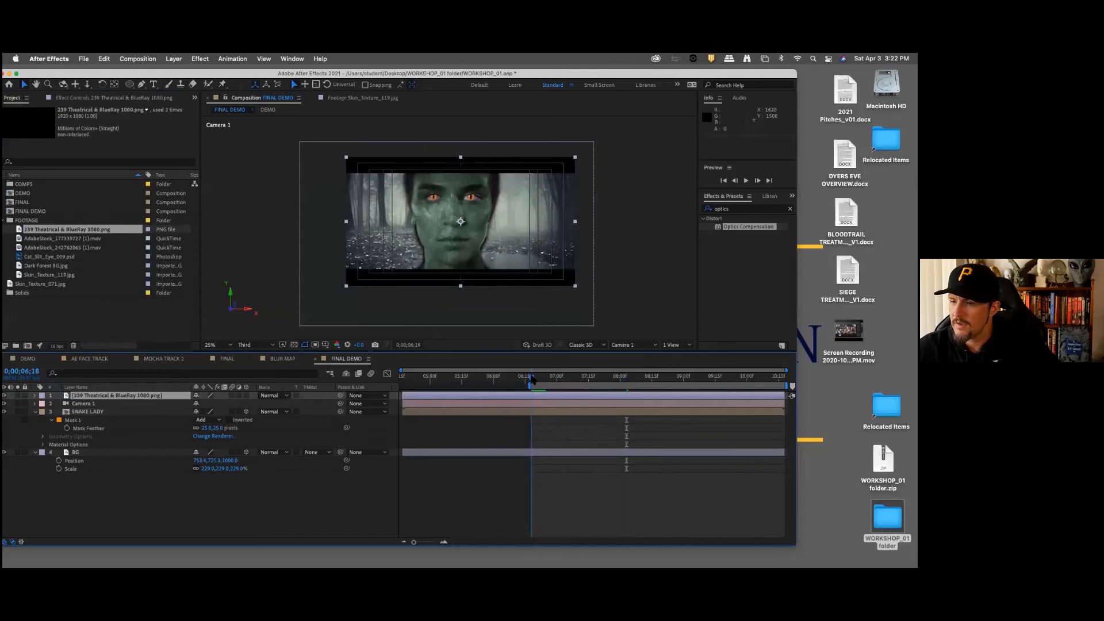
click(89, 404)
key(p)
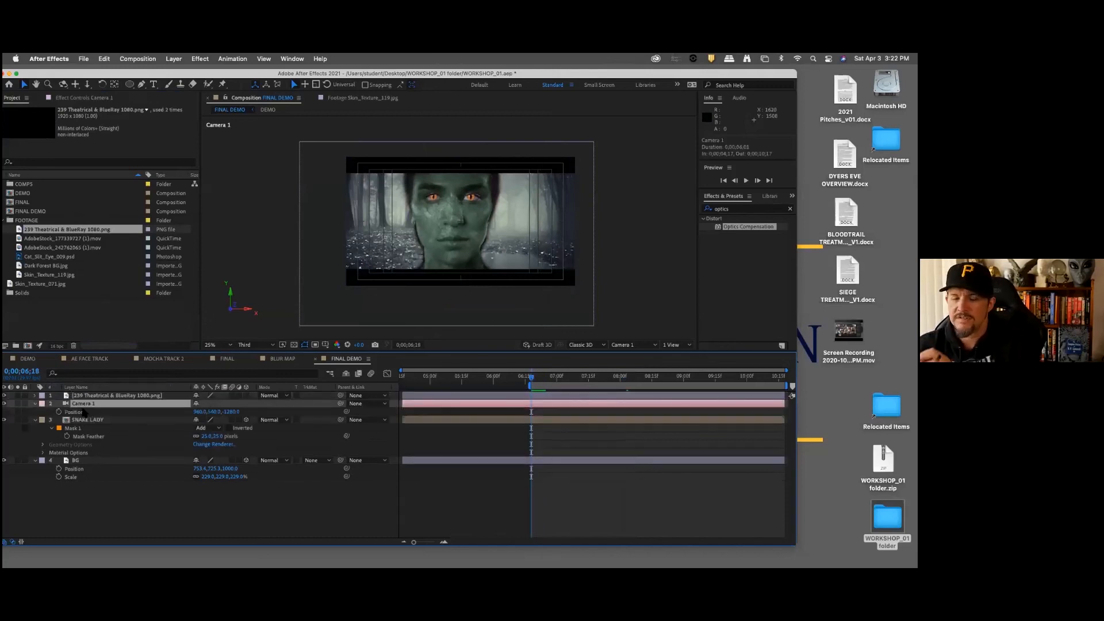
click(59, 412)
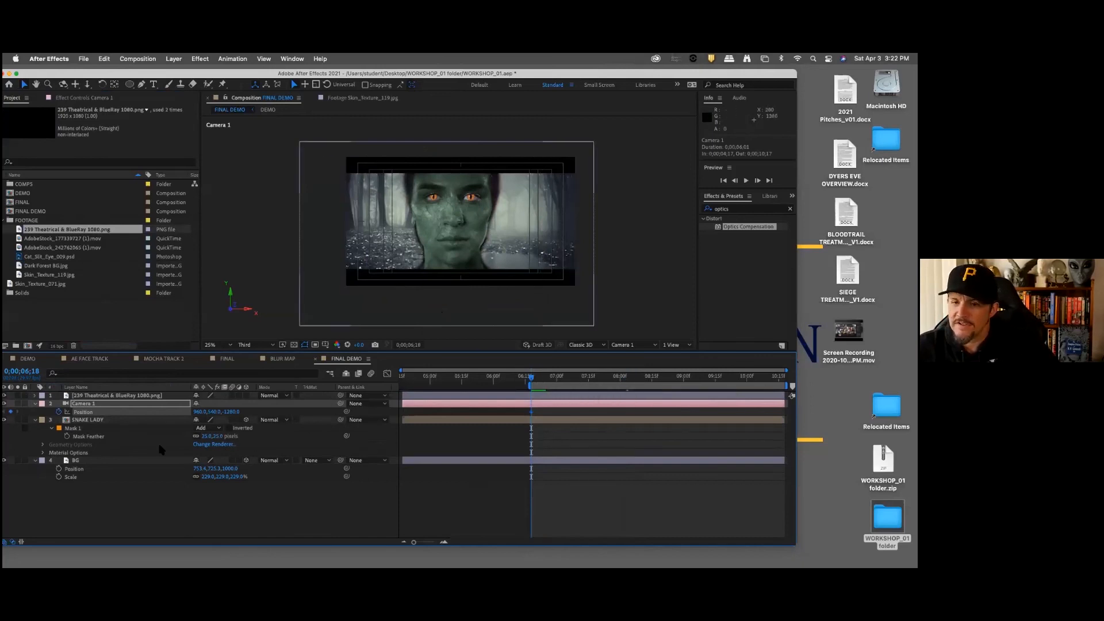
Step: Reposition the SNAKE LADY layer to X 1000 and push it back to a Z position of about 262, adjusting its height in the frame
click(95, 420)
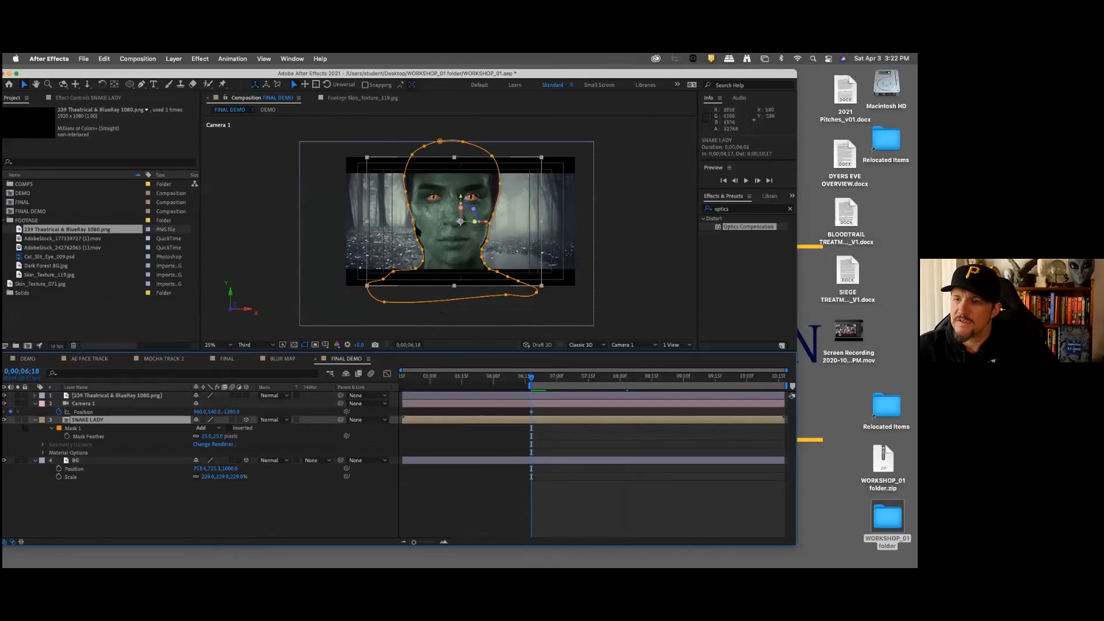
drag(442, 244, 446, 247)
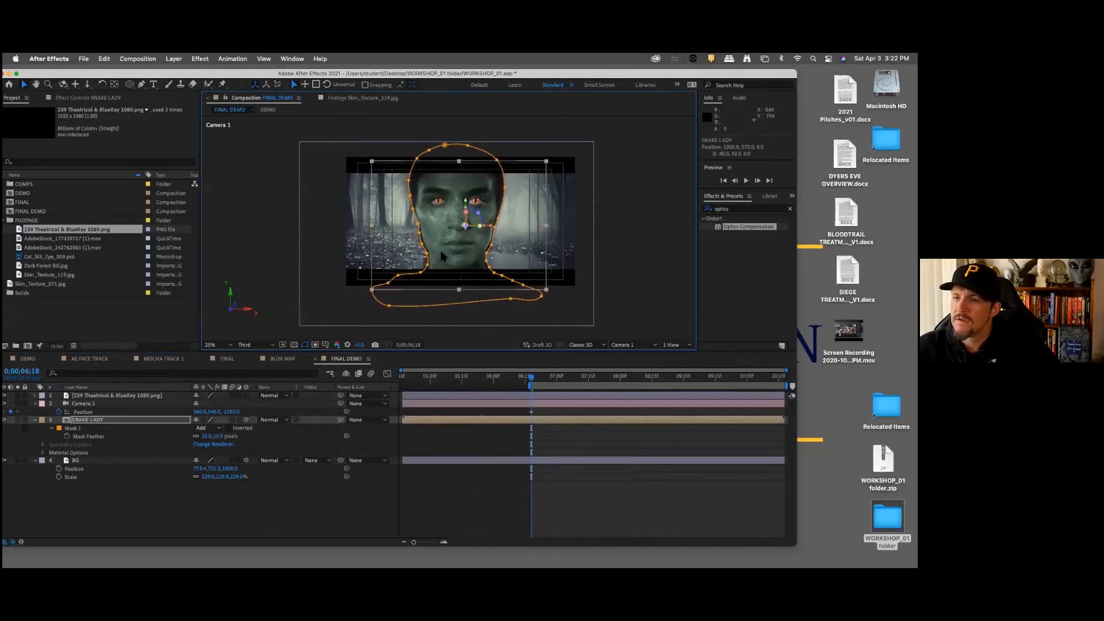
click(149, 413)
click(126, 419)
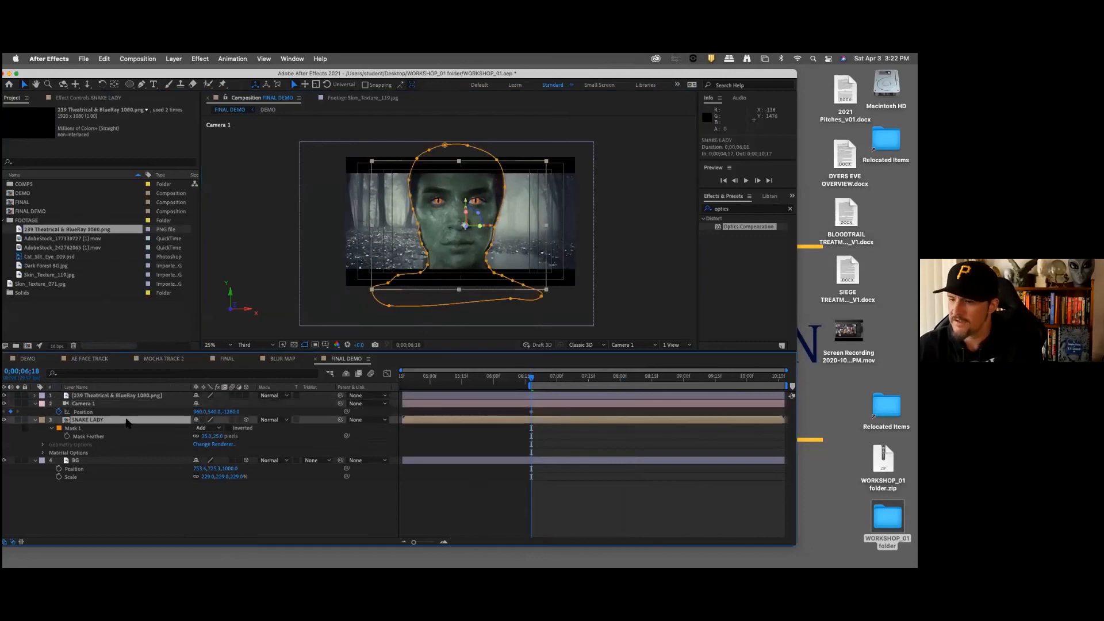
key(p)
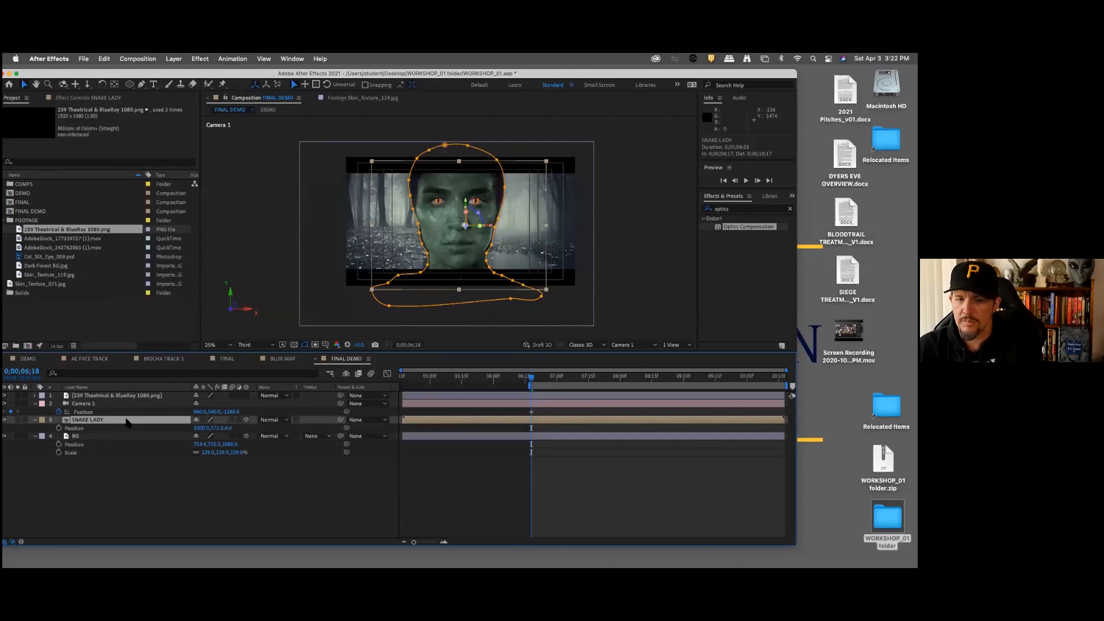
drag(224, 428, 343, 421)
mouse_move(214, 428)
mouse_down()
mouse_move(273, 428)
mouse_move(213, 428)
mouse_up()
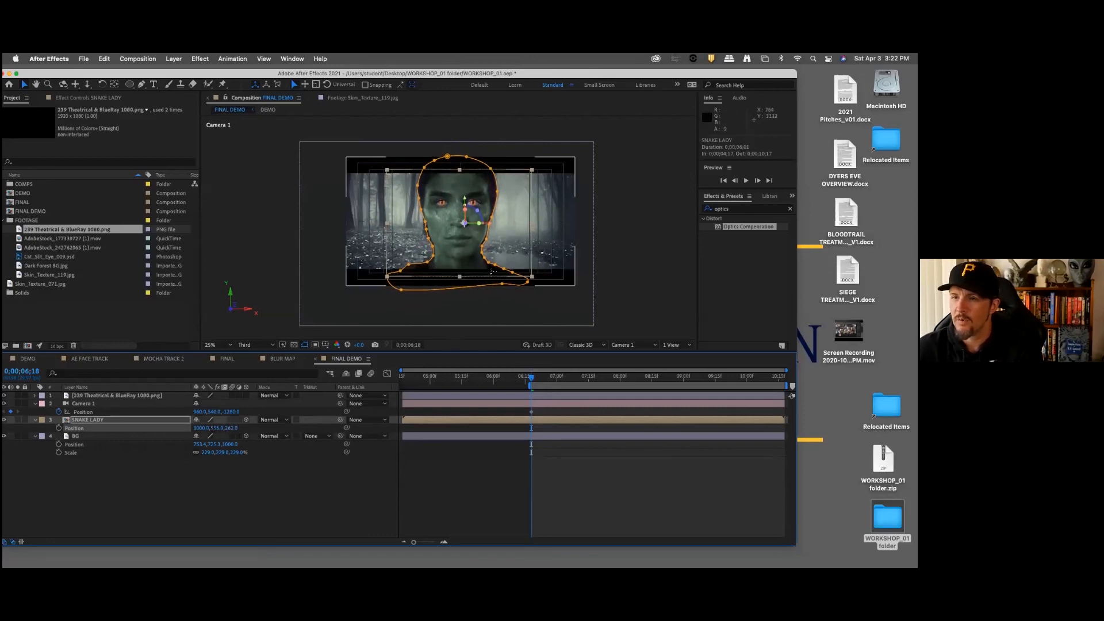
Step: Push Camera 1 in to a Z position of -710 at 0;00;10;17, the end of the work area
drag(759, 377, 783, 377)
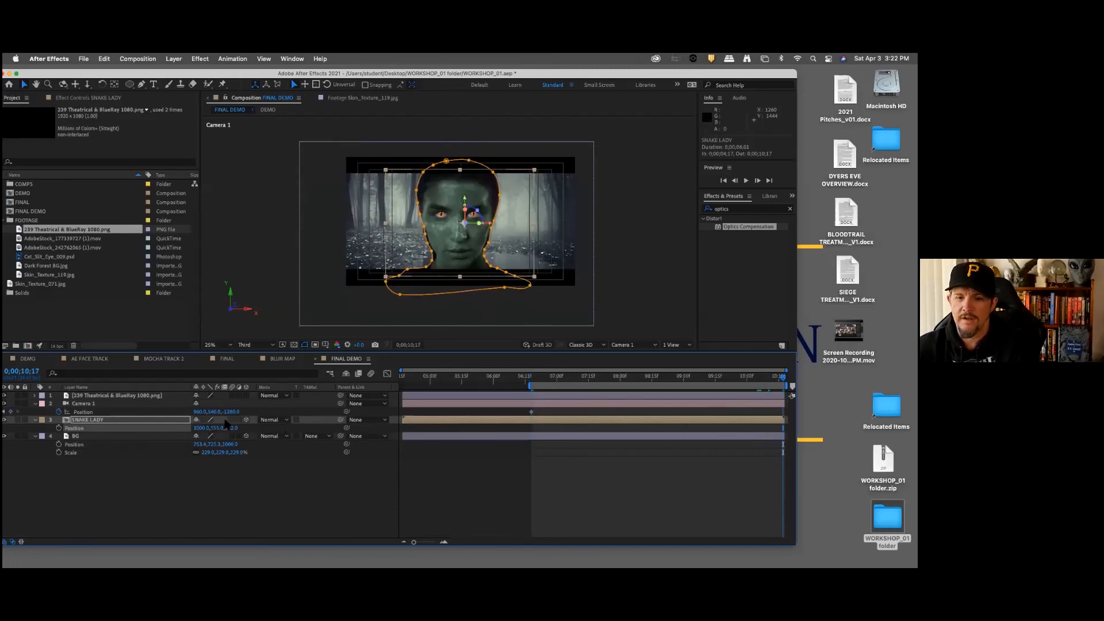
drag(235, 412, 500, 404)
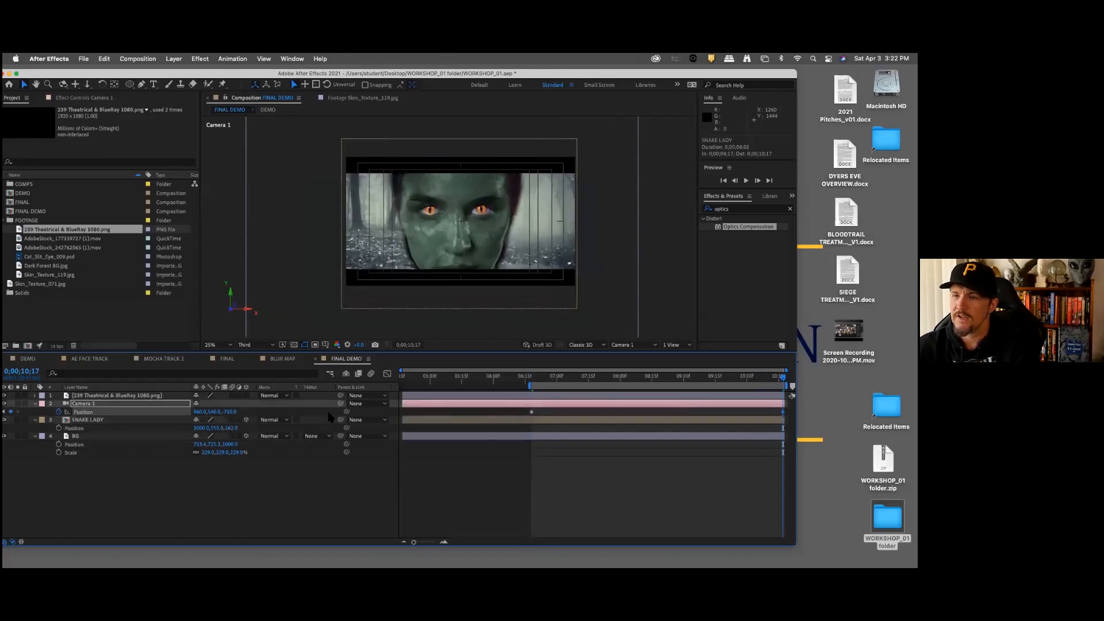
Step: Raise the SNAKE LADY layer to Y position 446 and enable a Position keyframe at 0;00;10;17
click(118, 422)
drag(218, 428, 166, 431)
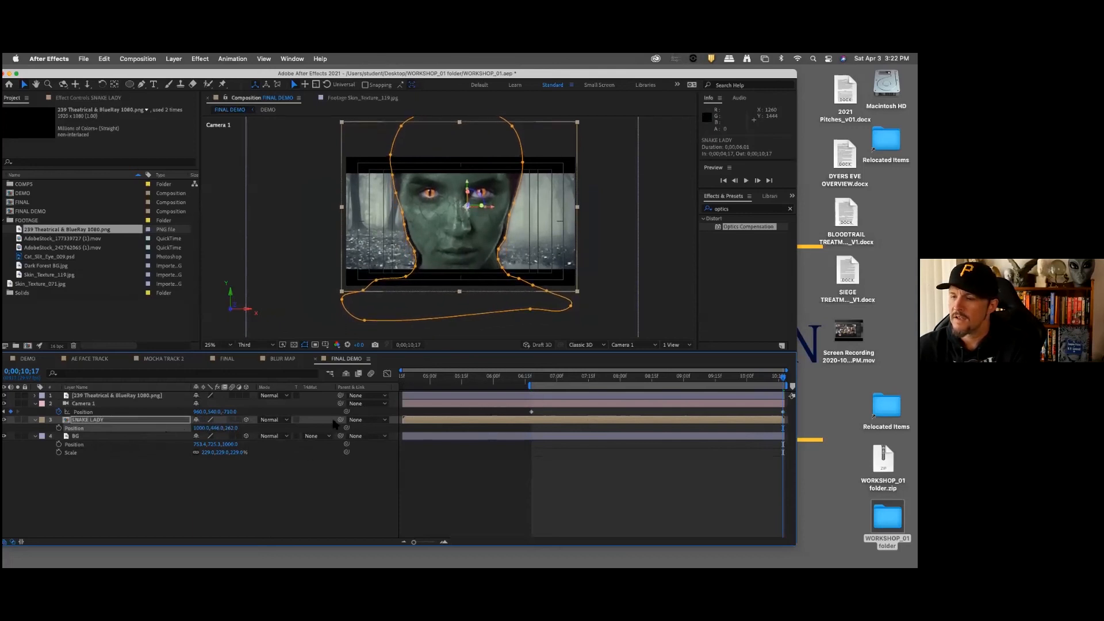
click(59, 427)
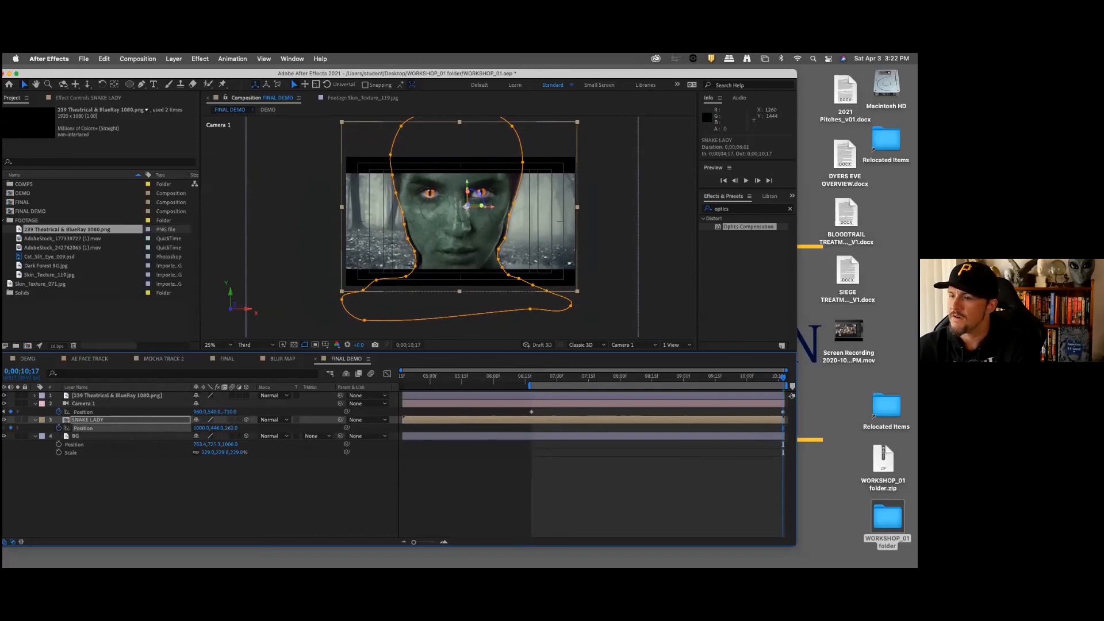
Step: Set the SNAKE LADY layer's Y position to 536 at 0;00;06;18, and preview the camera push-in
key(j)
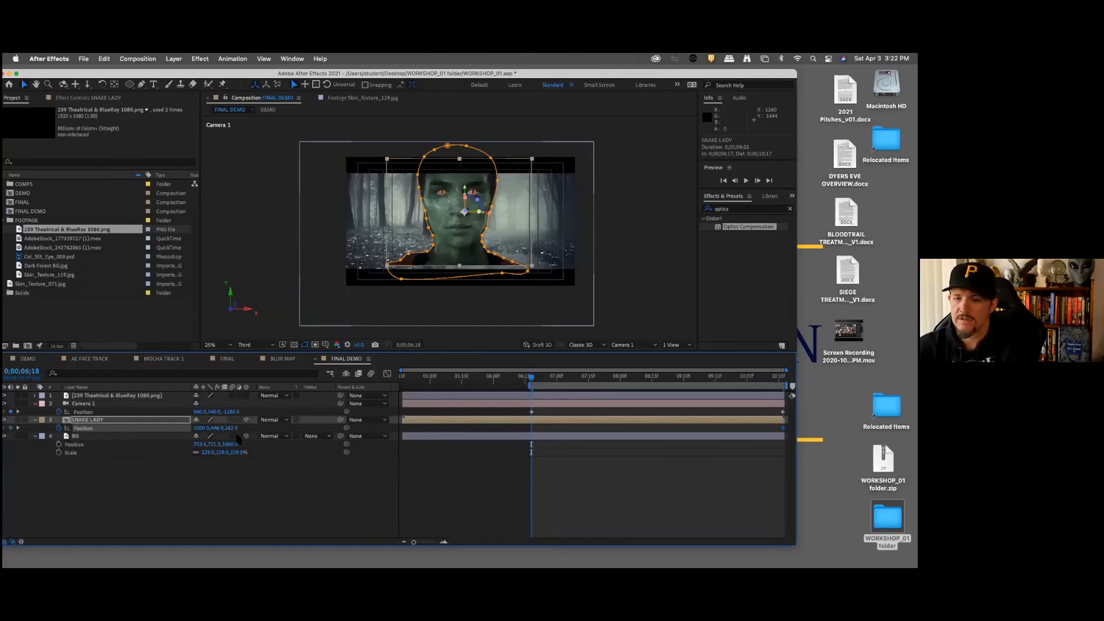
drag(217, 429, 260, 432)
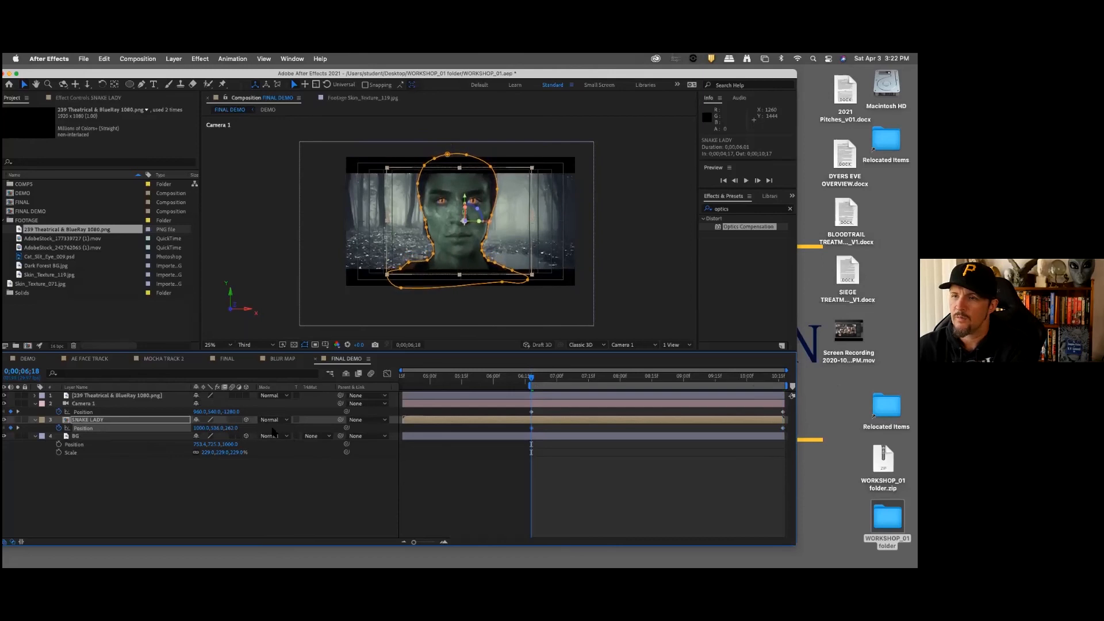
key(space)
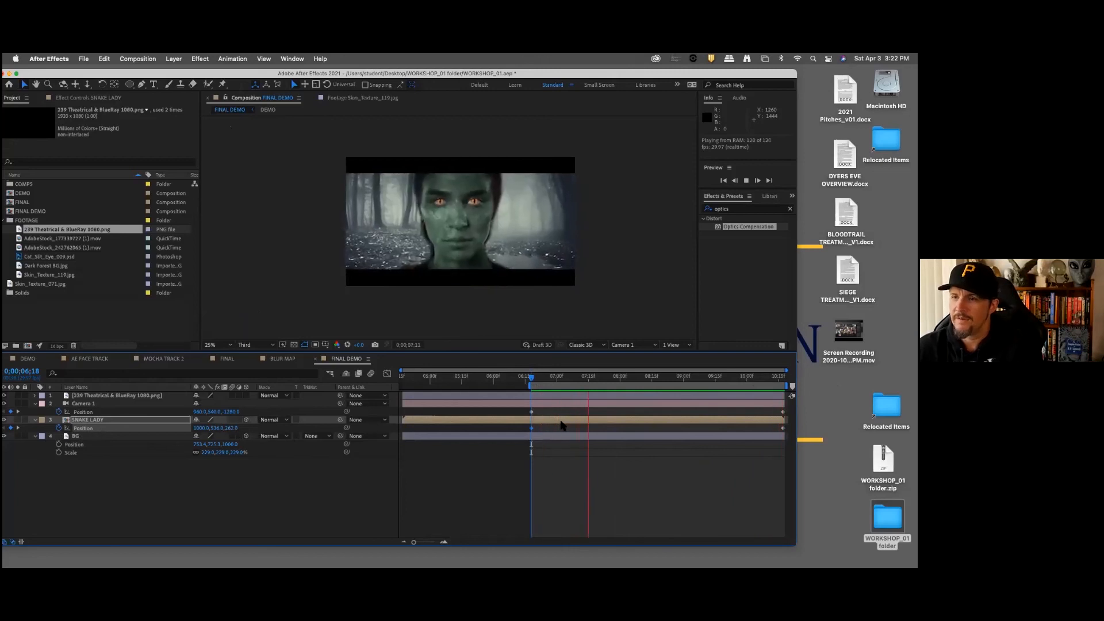
key(space)
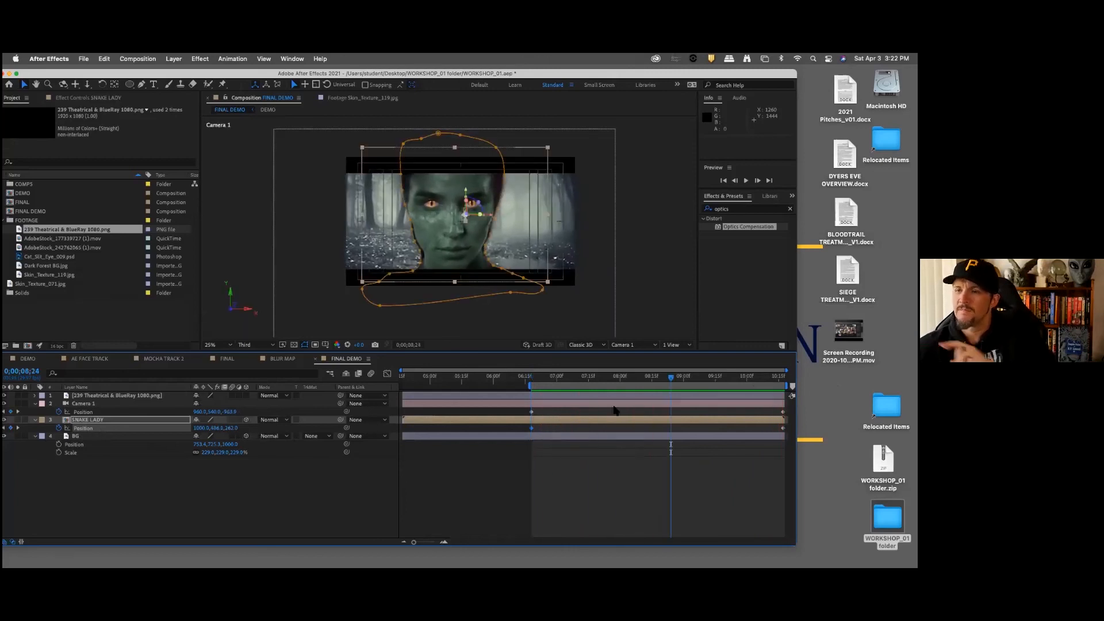
Step: Examine the effect settings on the Dark Forest BG.jpg layer in the FINAL composition
click(227, 359)
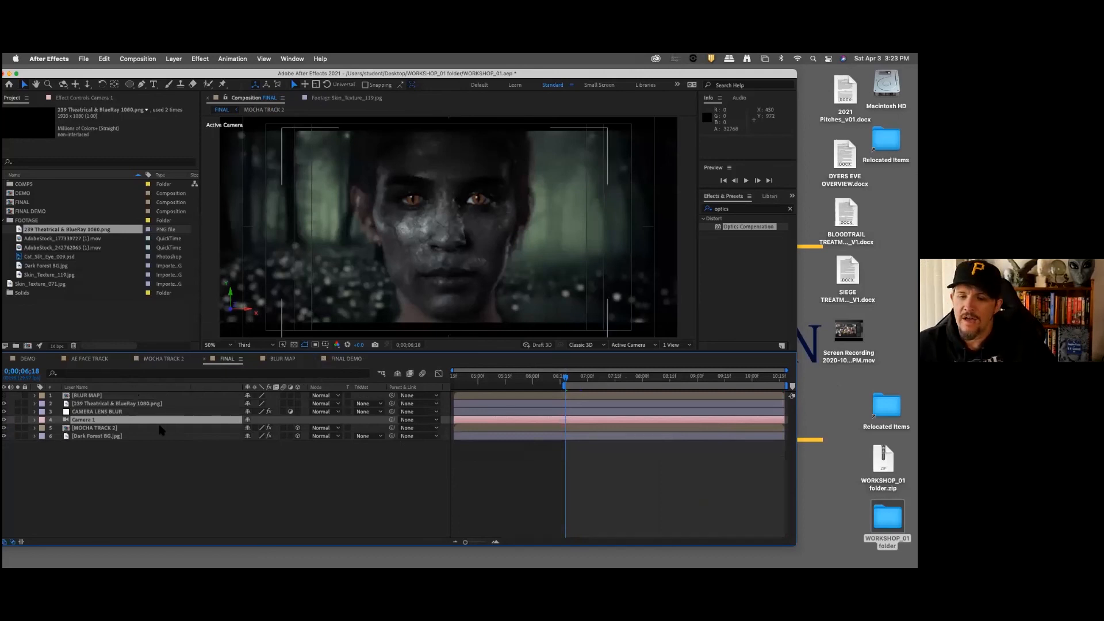
click(97, 436)
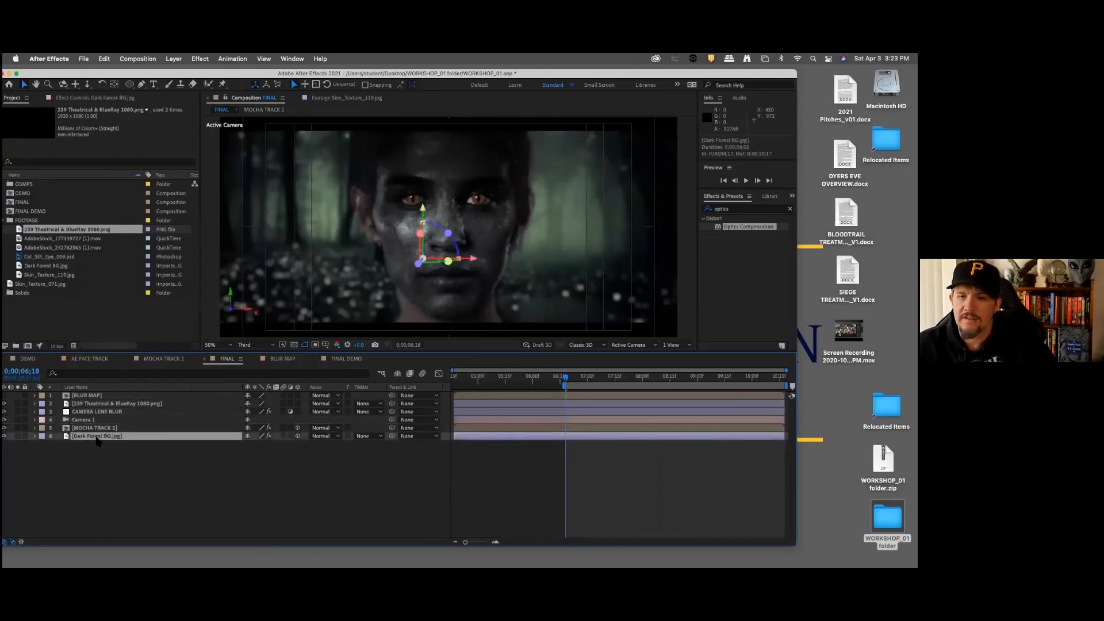
click(94, 98)
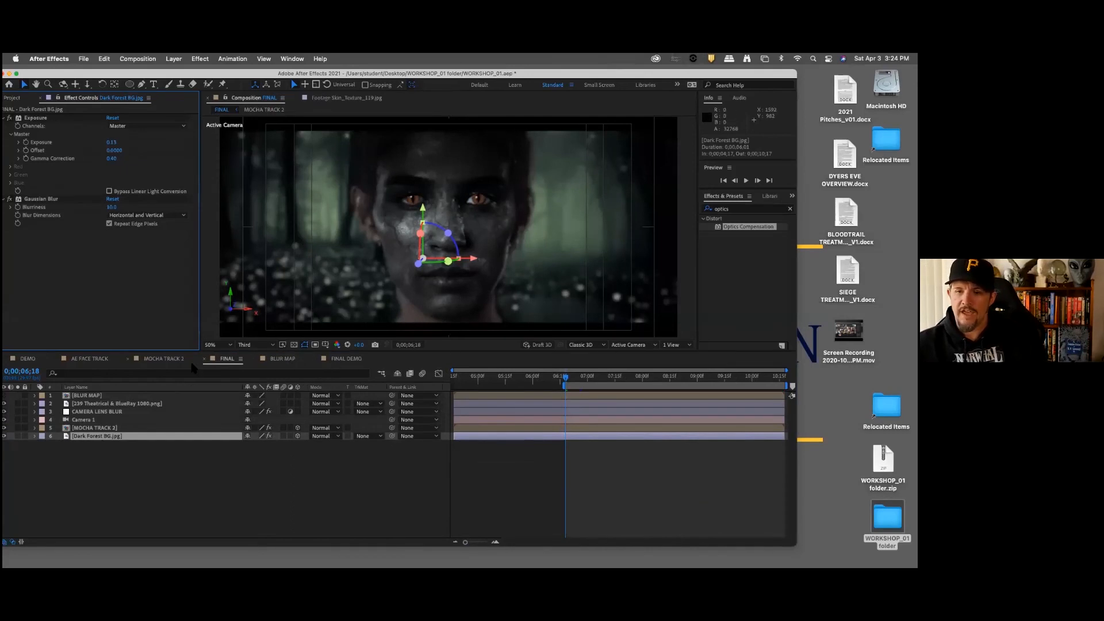
Step: Apply the Exposure color correction effect to the BG layer in the FINAL DEMO composition
click(351, 360)
click(739, 210)
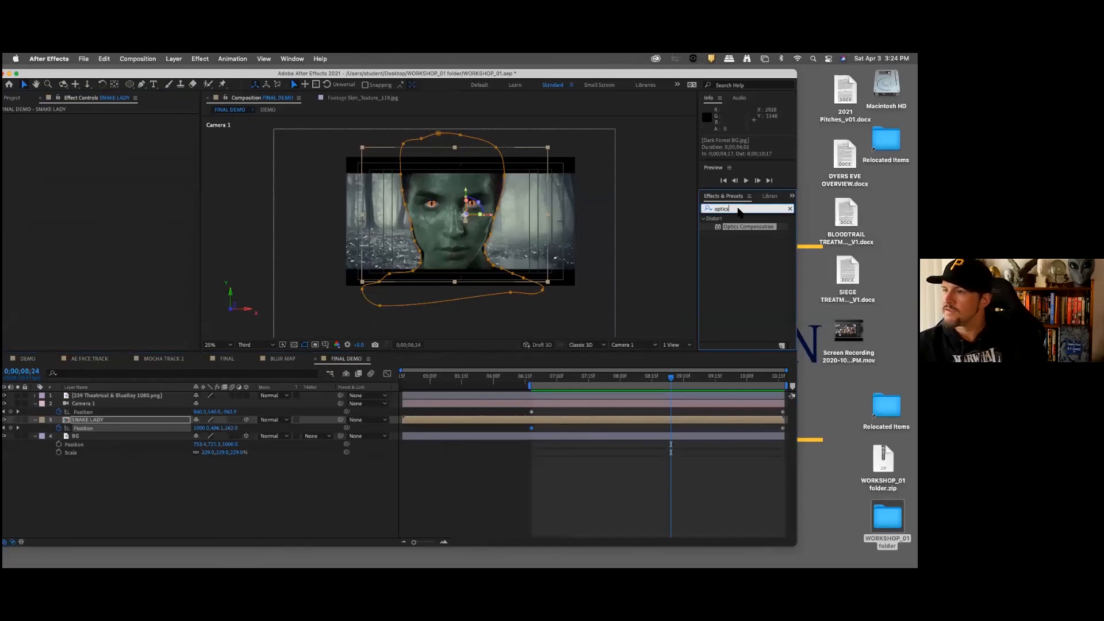
drag(739, 210, 676, 216)
text(expos)
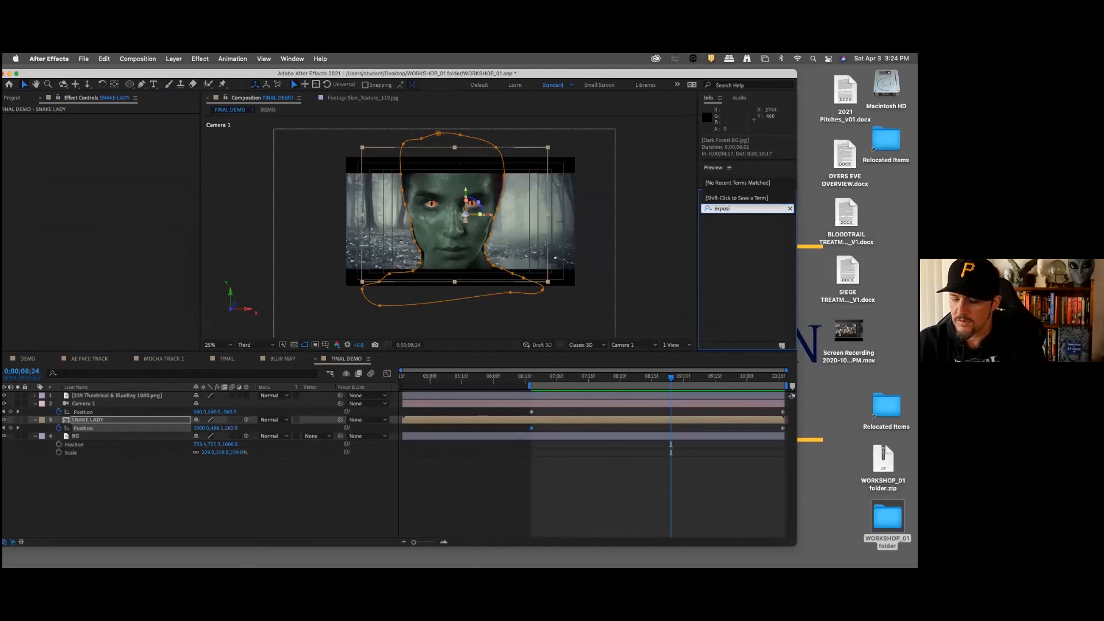
drag(741, 308, 154, 438)
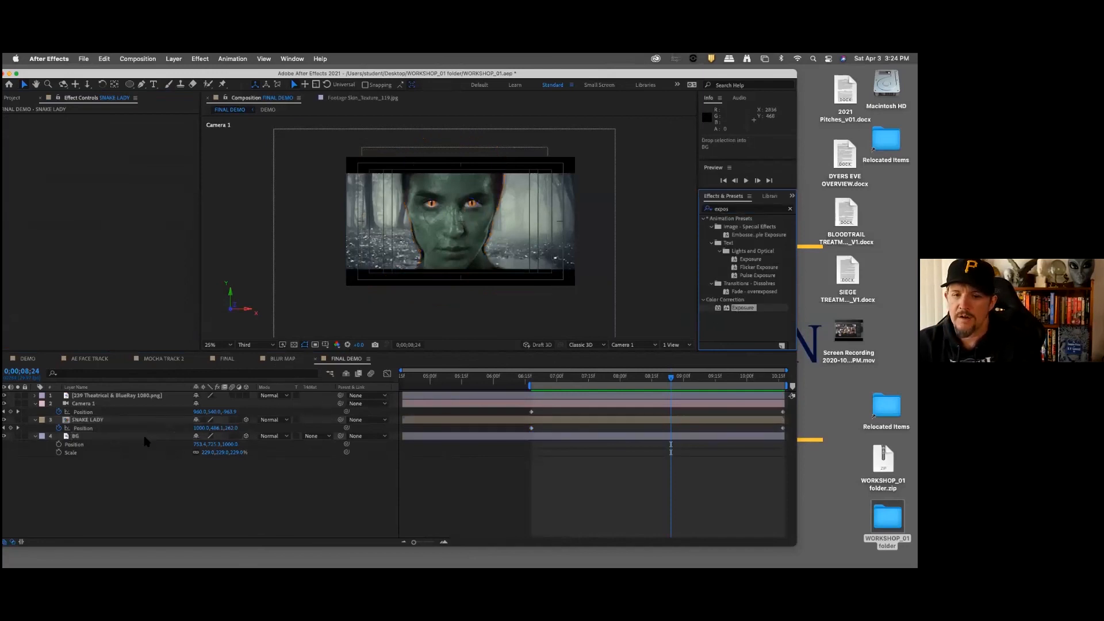
Step: Apply Gaussian Blur to the BG layer with Blurriness 10 and Repeat Edge Pixels enabled
click(746, 211)
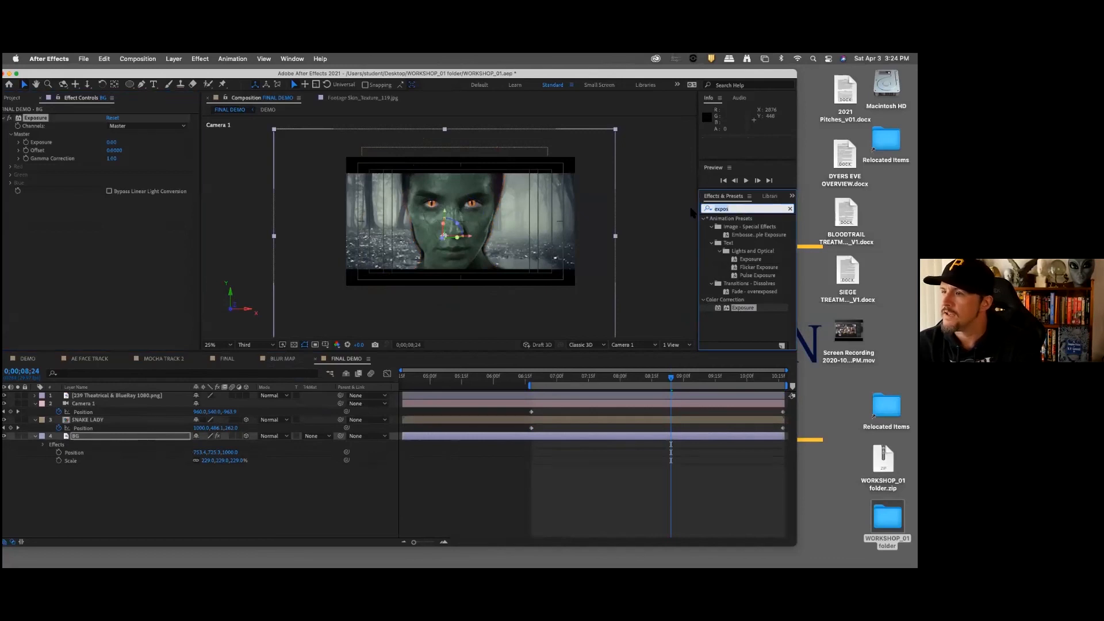
text(gaus)
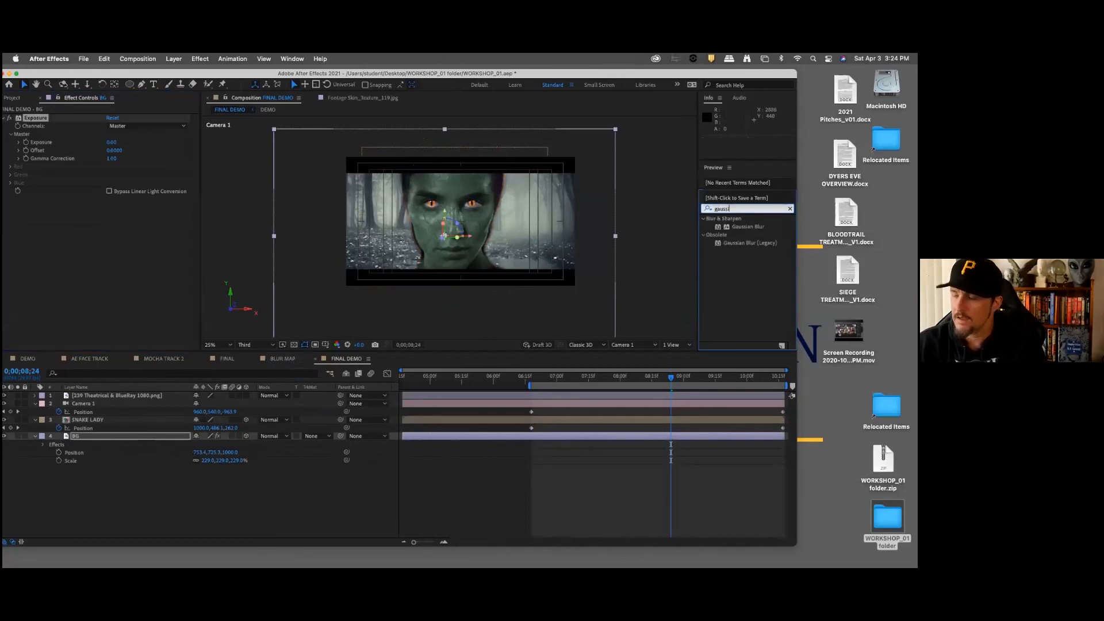
text(si)
drag(748, 226, 194, 270)
click(111, 206)
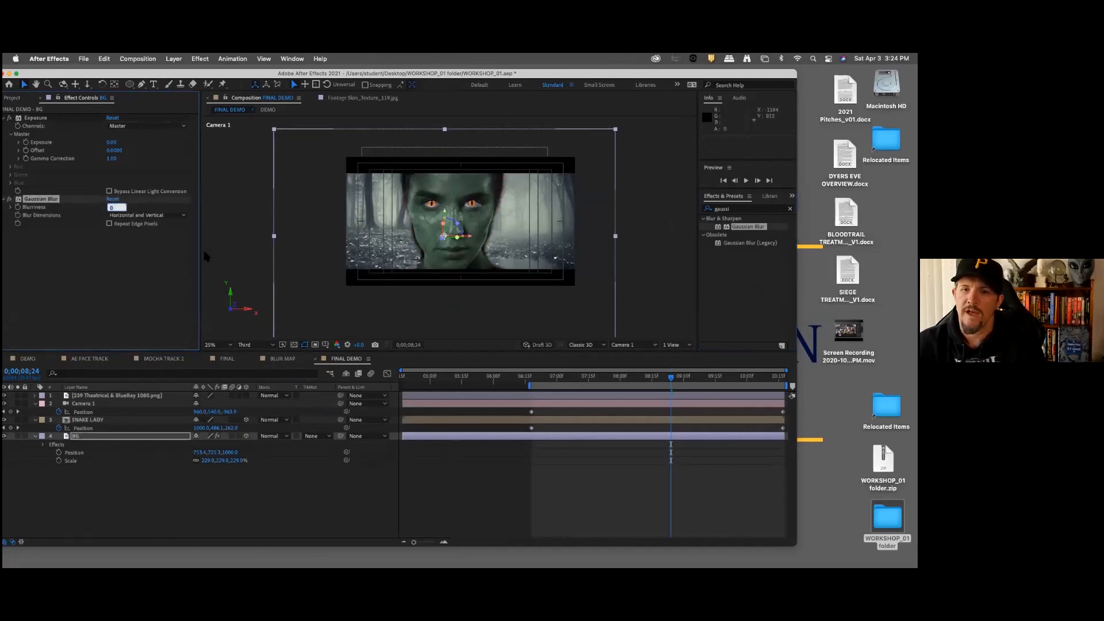
text(10)
key(Return)
click(109, 224)
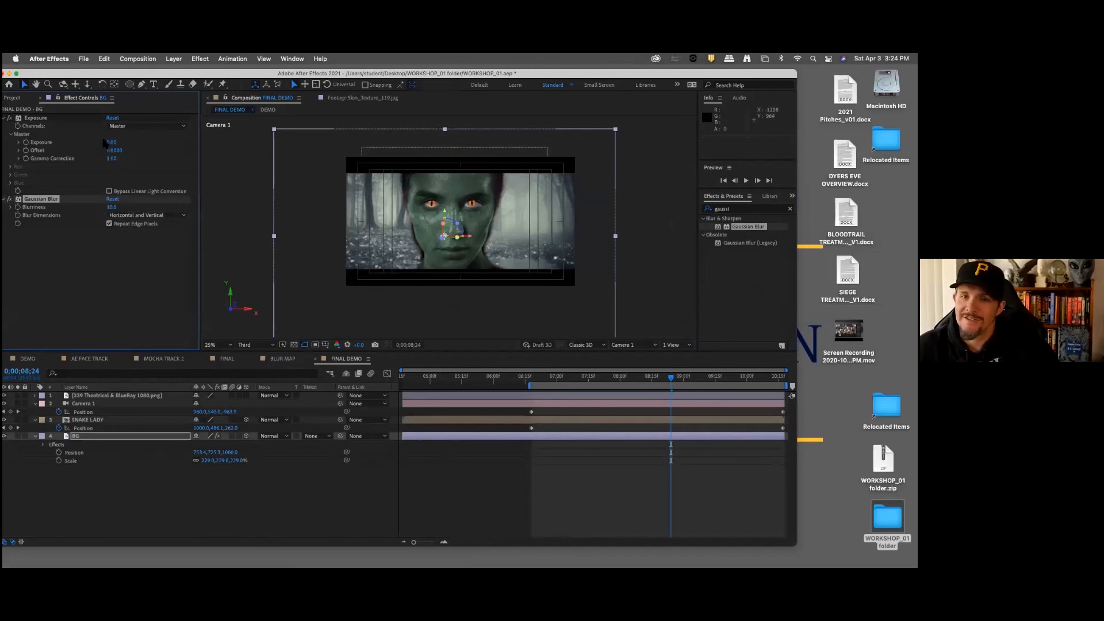
Step: Darken the BG layer with its Exposure effect, using Exposure -0.60 and Gamma Correction 0.53
mouse_move(105, 142)
mouse_down()
mouse_move(83, 140)
mouse_move(93, 159)
mouse_up()
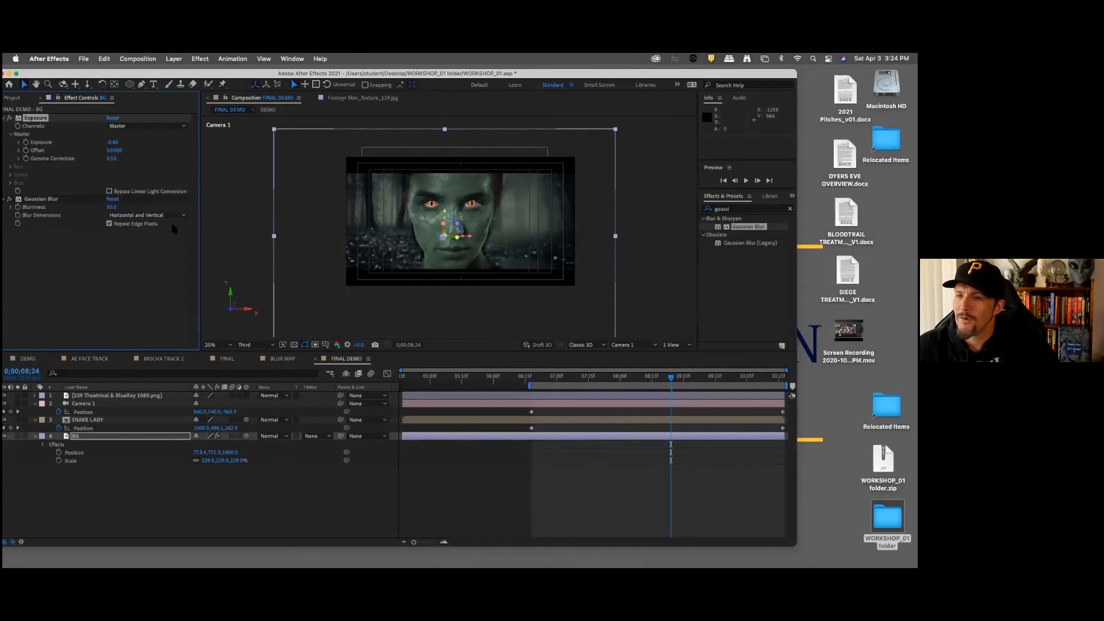
click(385, 491)
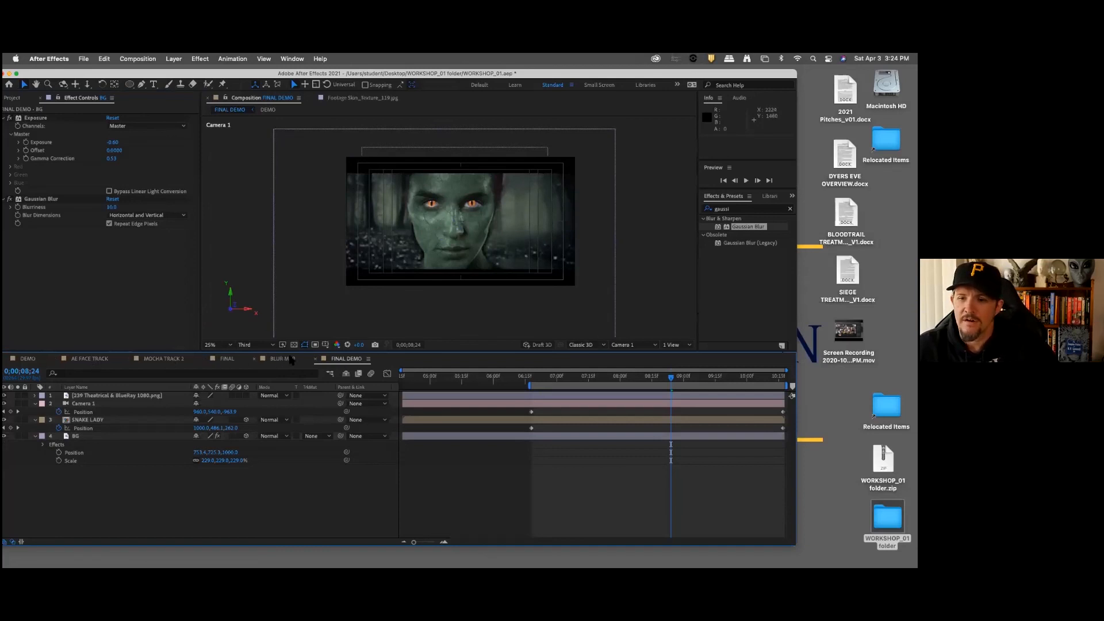
Step: Check the MOCHA TRACK 2 layer's effects in the FINAL composition, and apply the Exposure effect to SNAKE LADY in FINAL DEMO
click(226, 359)
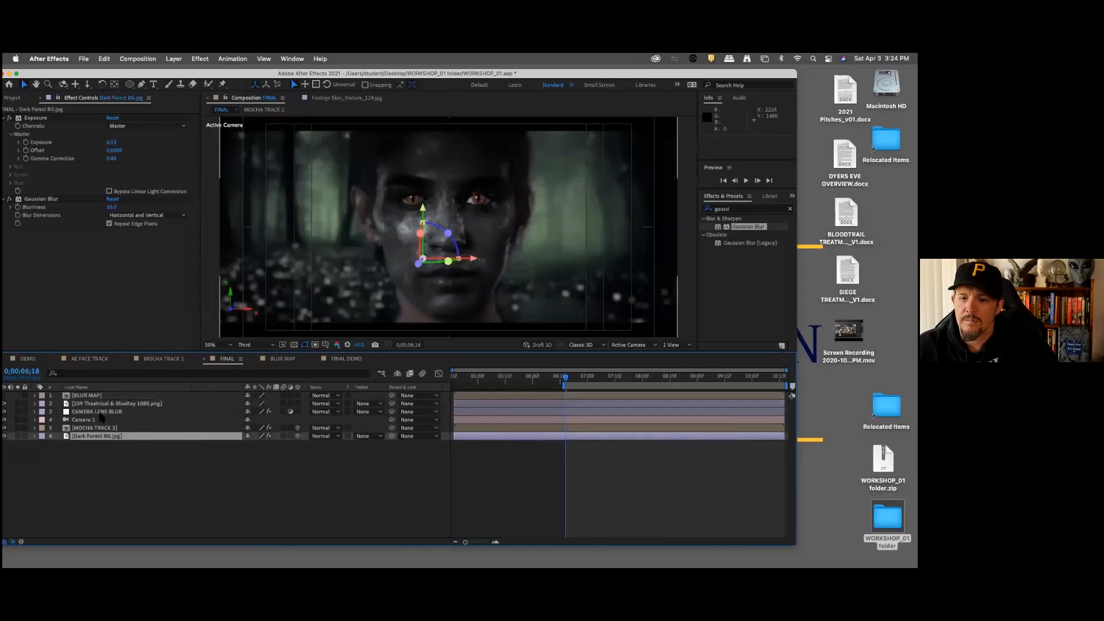
click(97, 428)
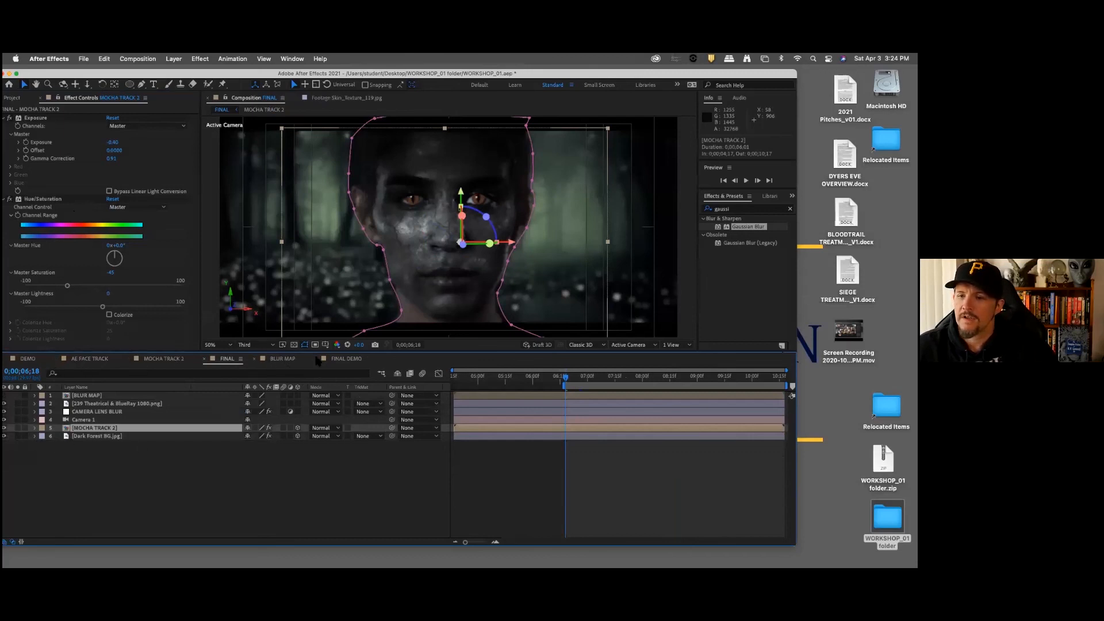
click(345, 359)
key(super+5)
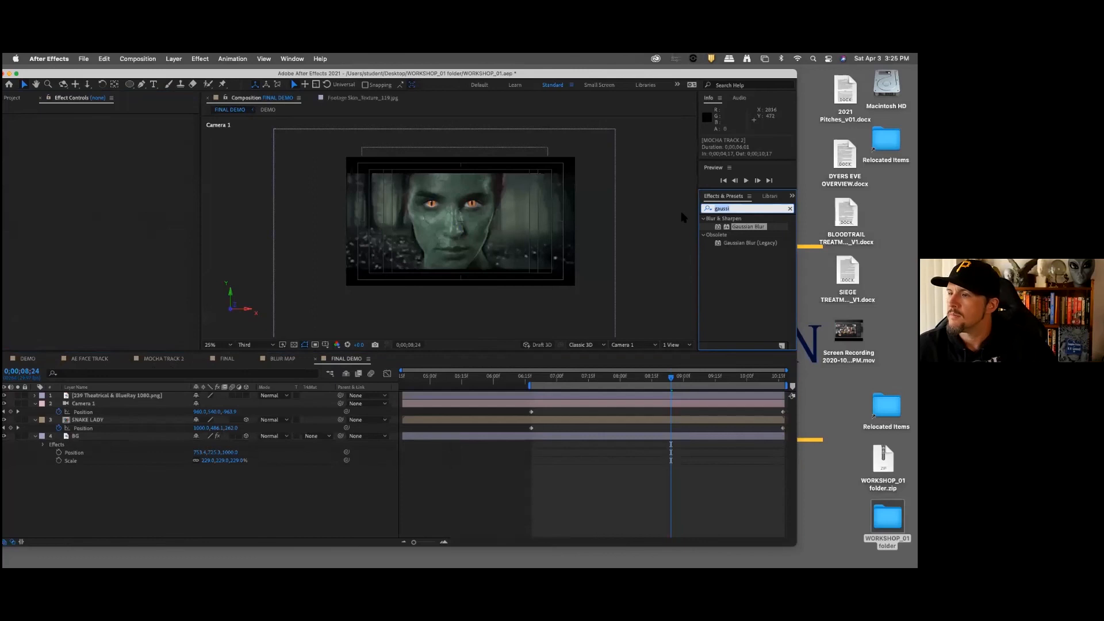
text(exposure)
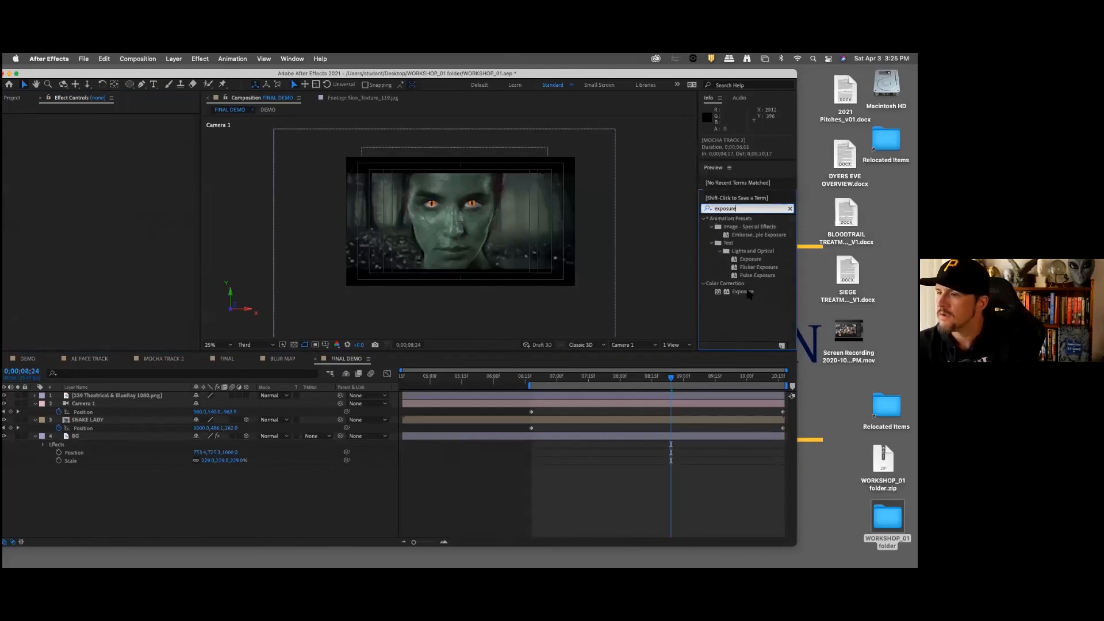
drag(743, 291, 130, 426)
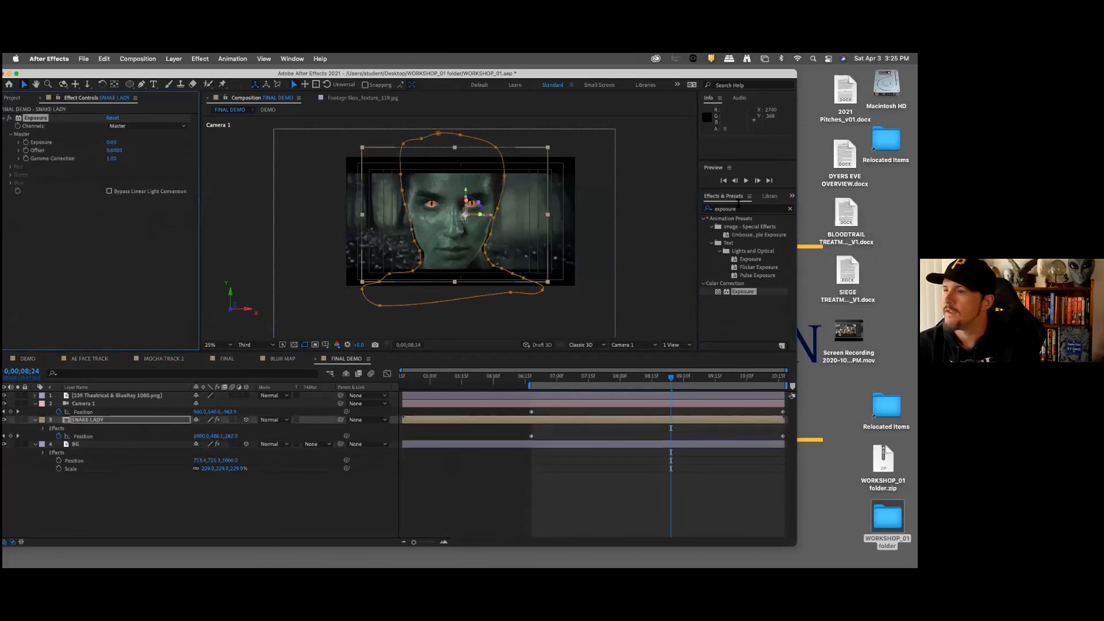
Step: Add the Hue/Saturation color correction effect to the SNAKE LADY layer
click(742, 209)
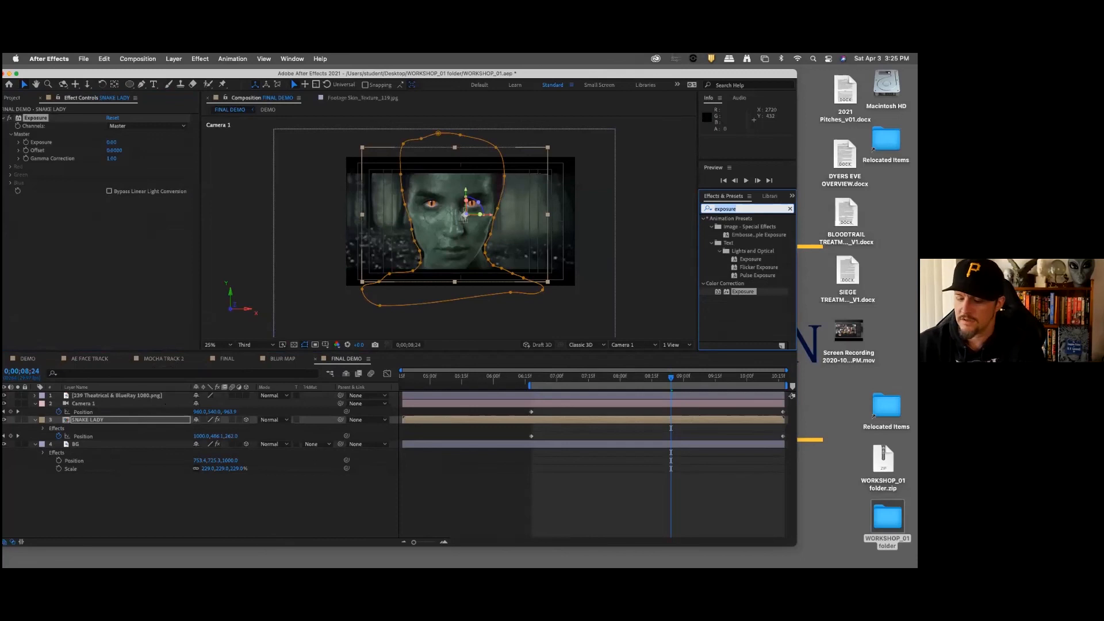
text(hue)
drag(749, 259, 144, 268)
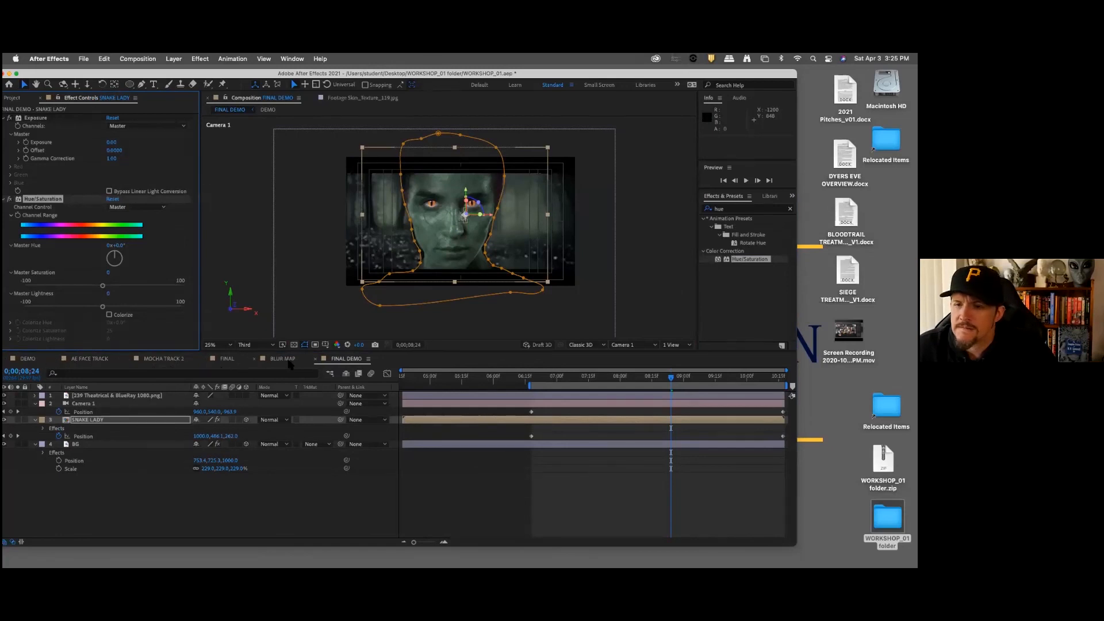
Step: Compare with the effect values in the FINAL composition, and lower the SNAKE LADY layer's Exposure to -0.48
click(233, 359)
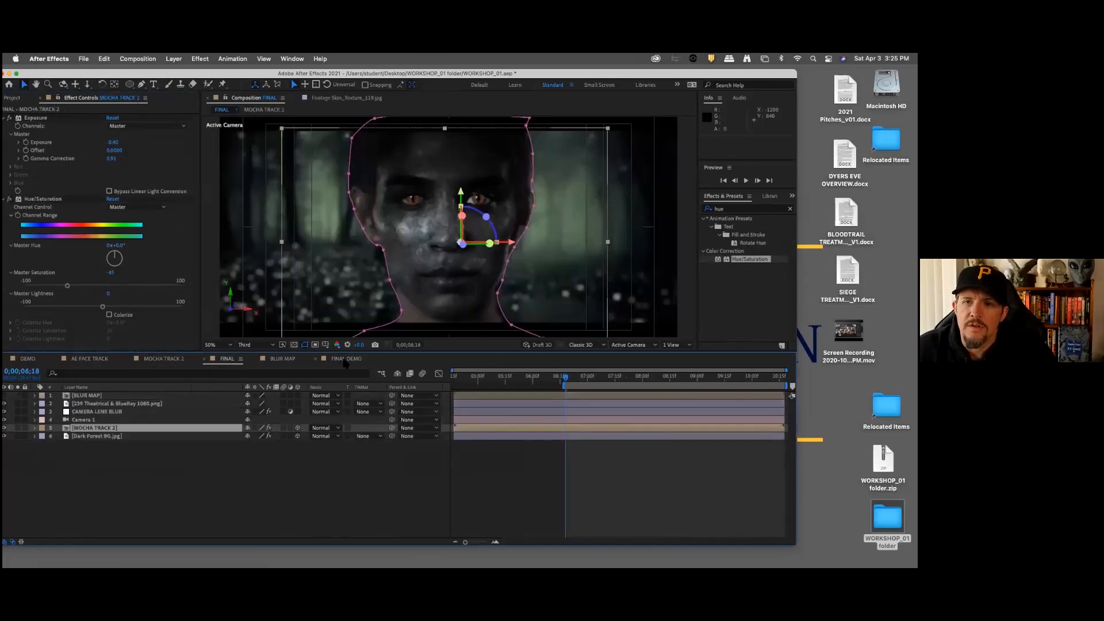
click(345, 359)
click(114, 142)
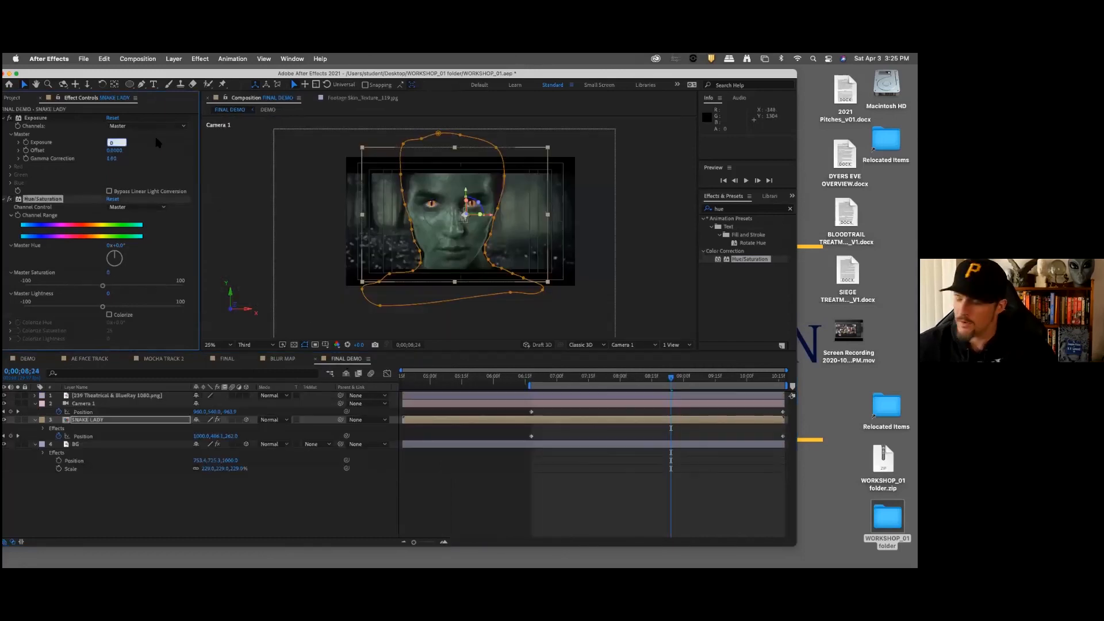
click(146, 154)
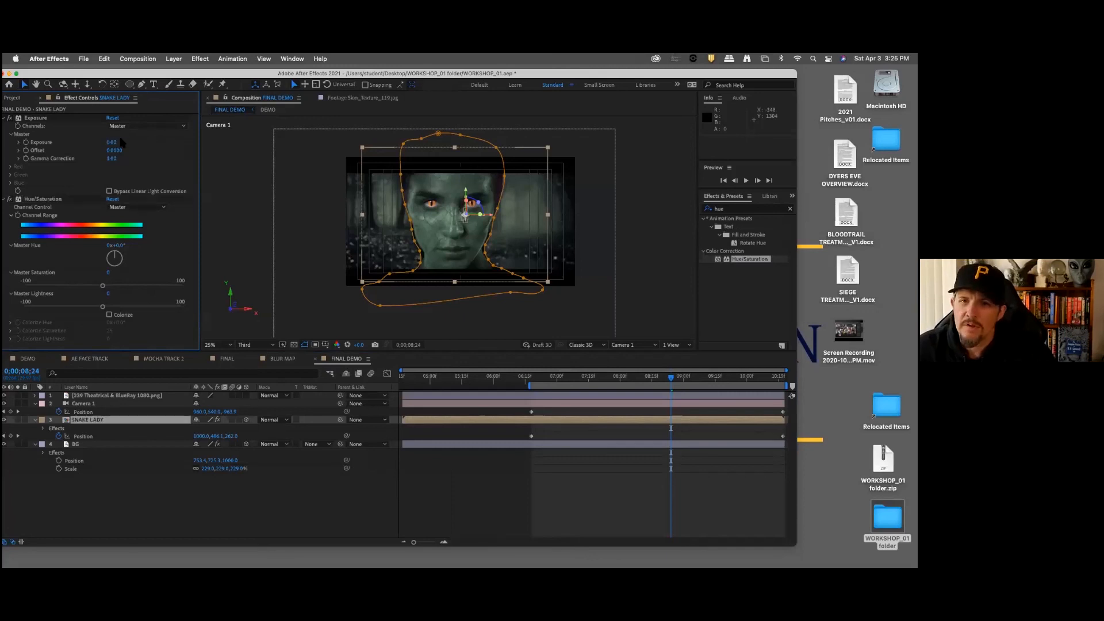
drag(114, 142, 125, 140)
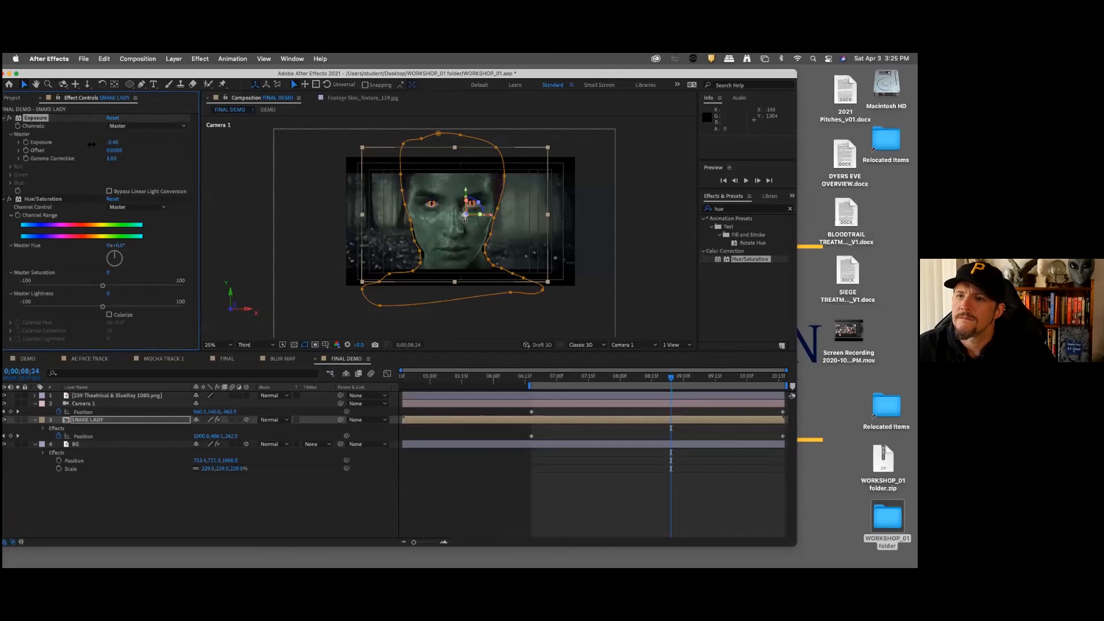
Step: Reduce the SNAKE LADY layer's Gamma Correction to 0.84 in the Exposure effect
click(113, 160)
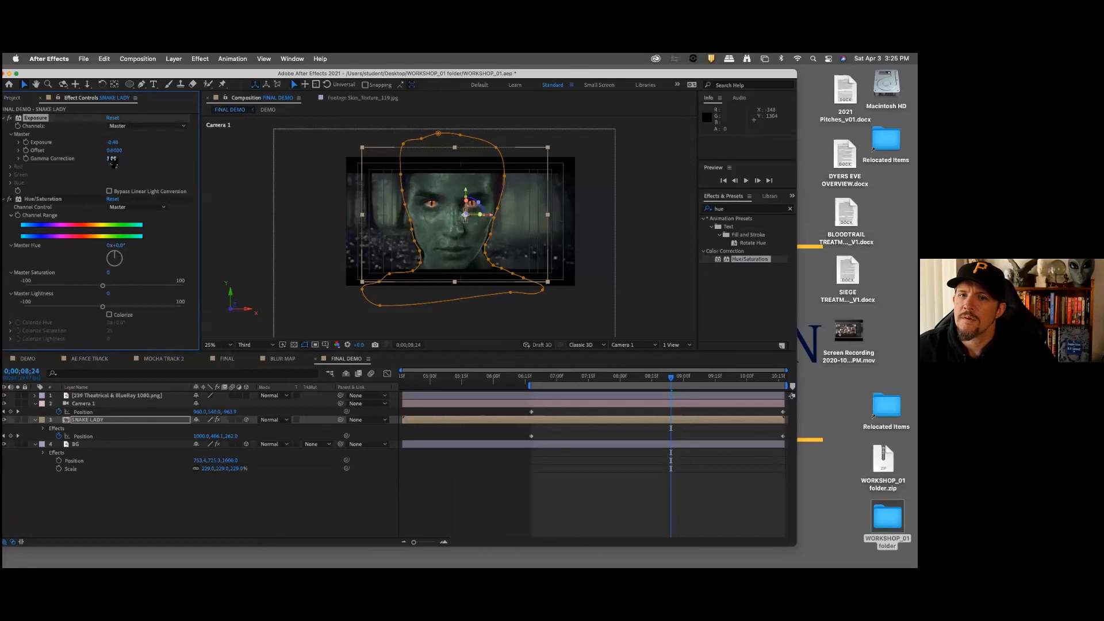
drag(114, 159, 108, 160)
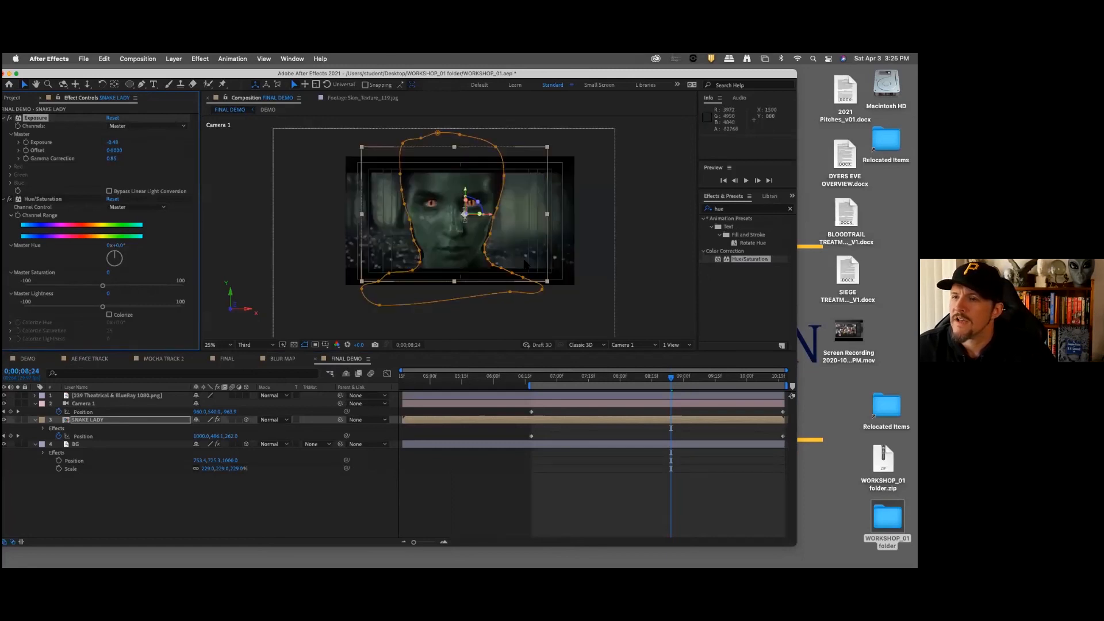
key(period)
click(378, 509)
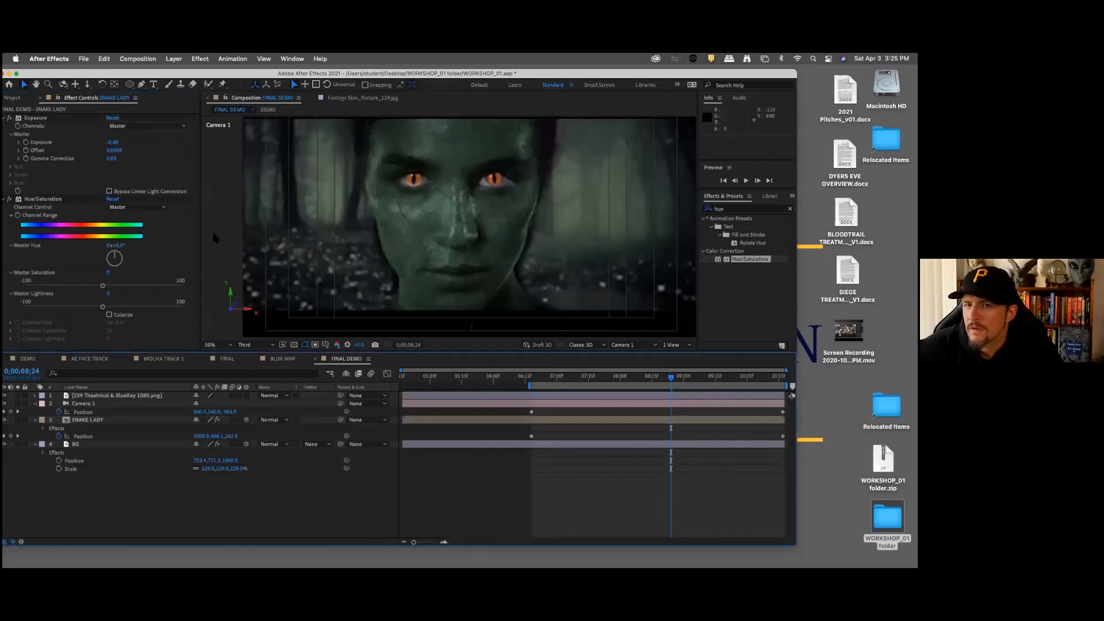
click(113, 159)
drag(113, 158, 117, 159)
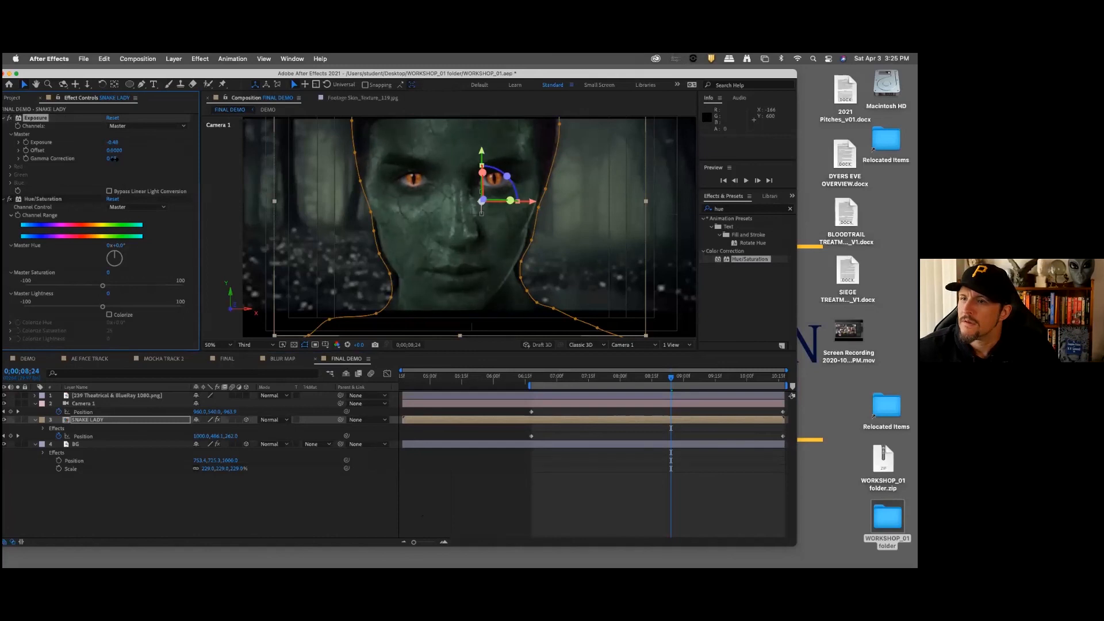
click(168, 512)
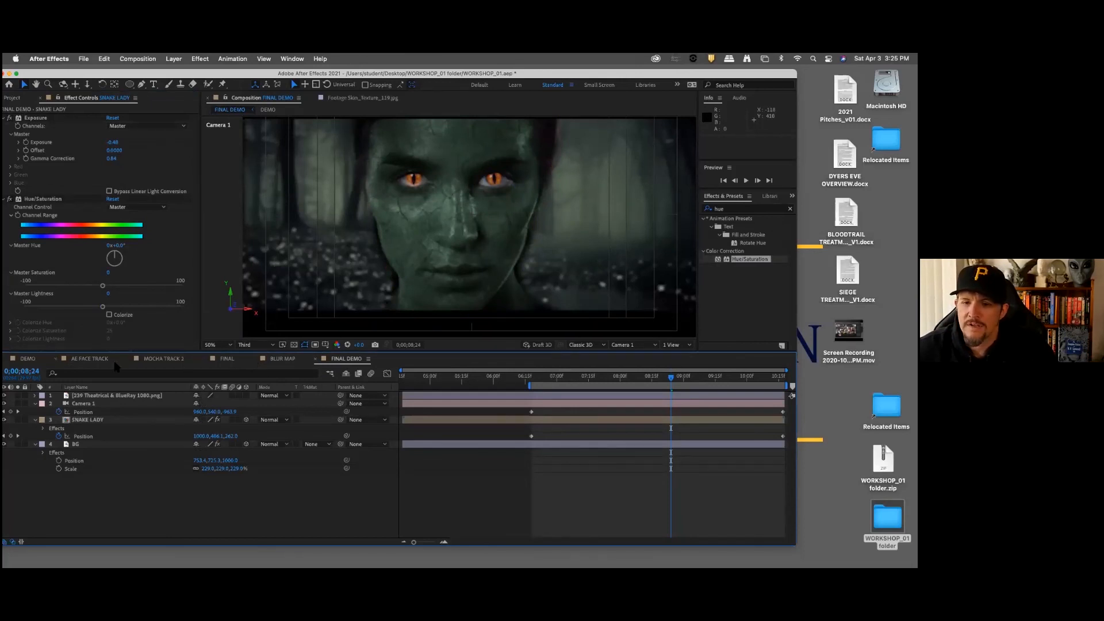
Step: Check the saturation used in the FINAL composition, and set the SNAKE LADY layer's Master Saturation to -30
click(232, 358)
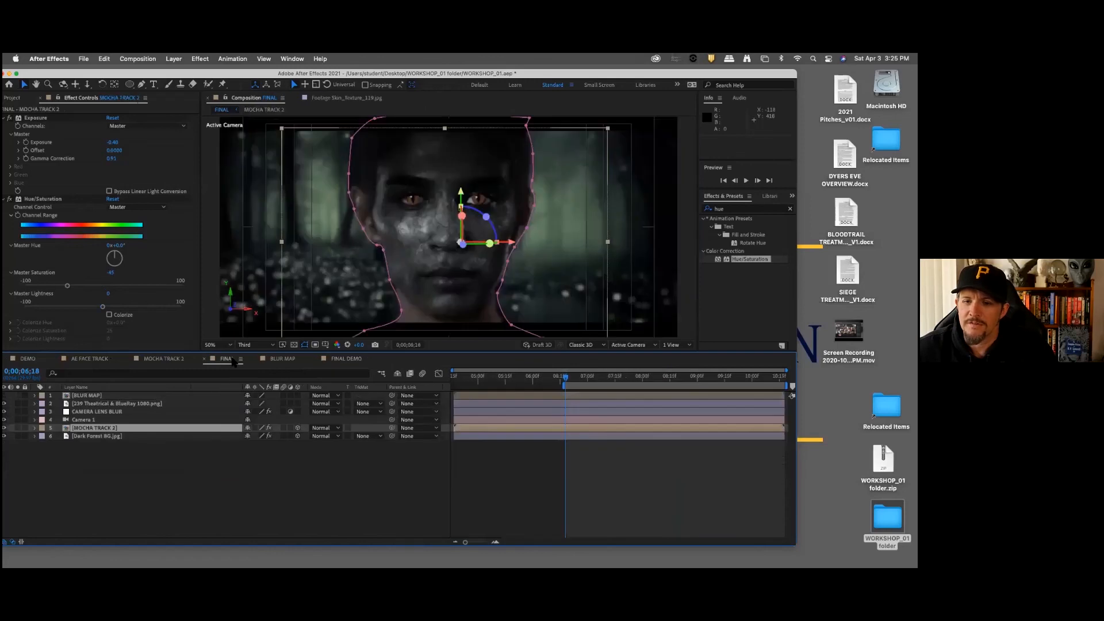
click(348, 358)
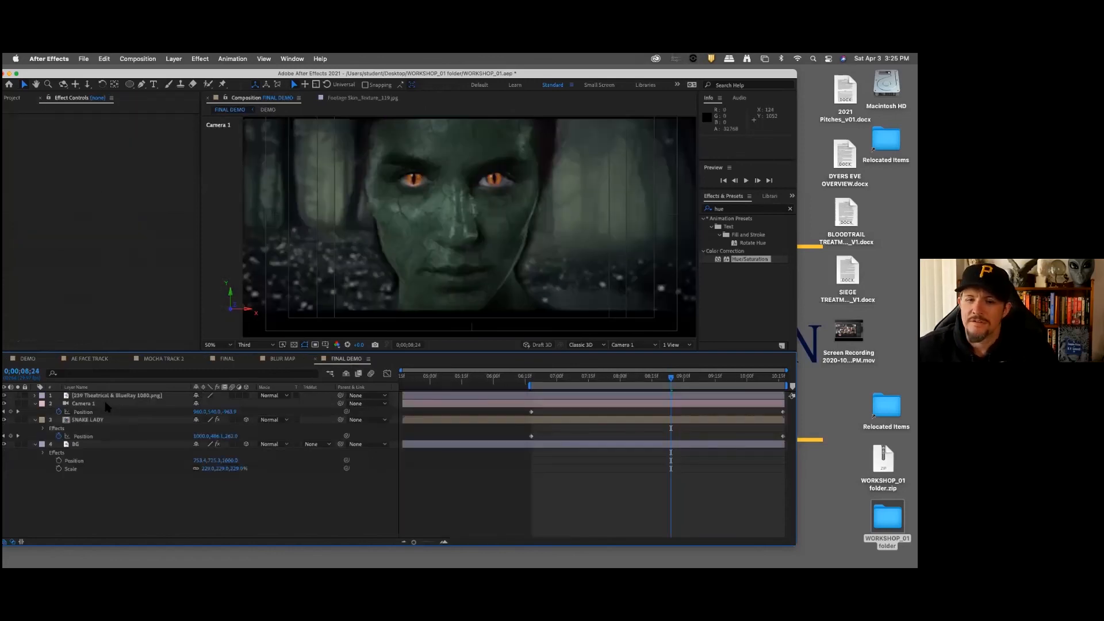
click(106, 420)
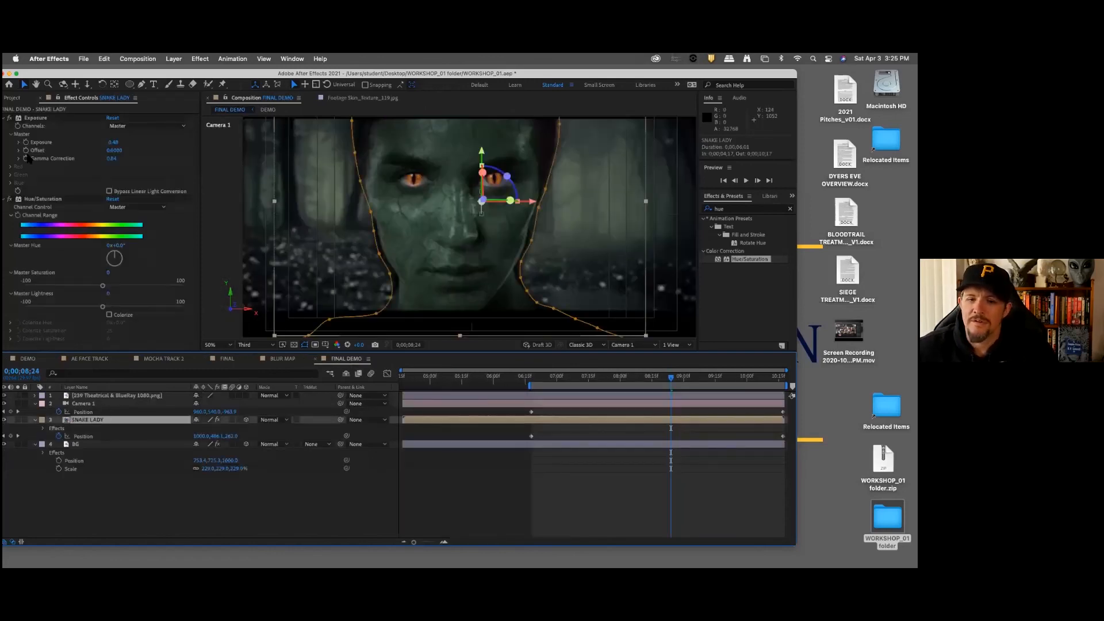
click(113, 274)
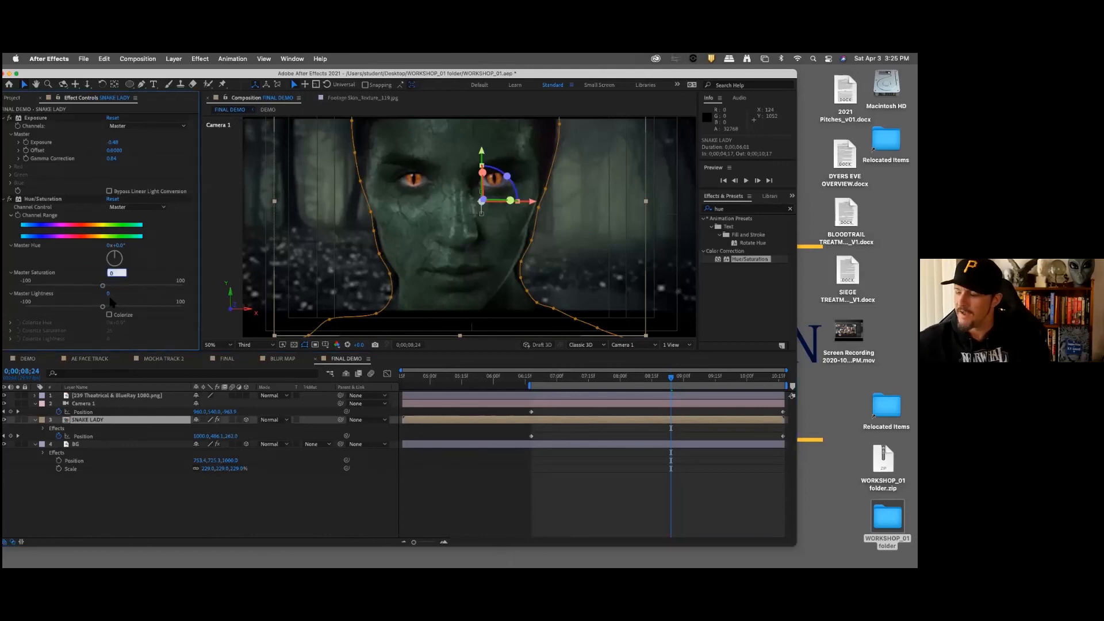
text(-30)
key(Return)
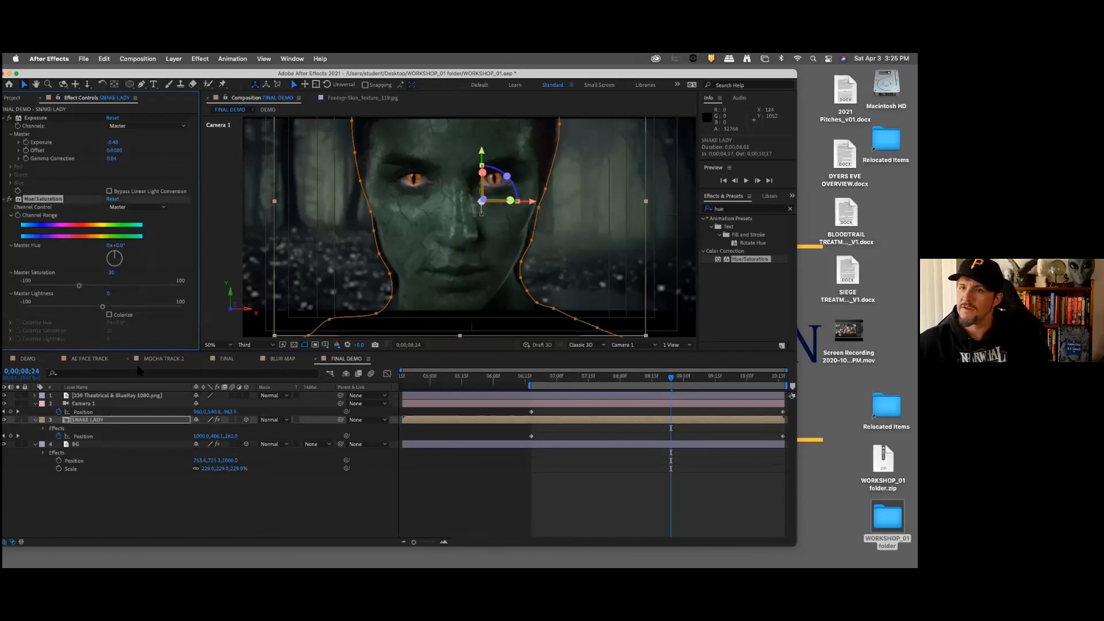
click(146, 526)
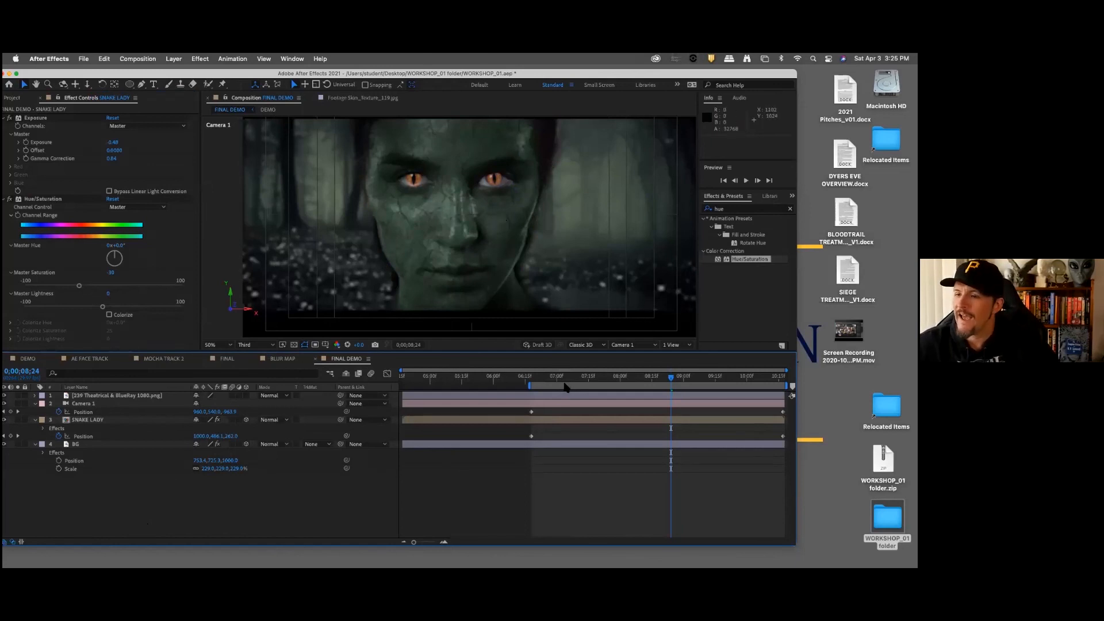
Step: Review the color-corrected shot at the start of the work area, at 0;00;06;18
mouse_move(546, 381)
mouse_down()
mouse_move(531, 379)
mouse_move(536, 368)
mouse_up()
key(period)
key(comma)
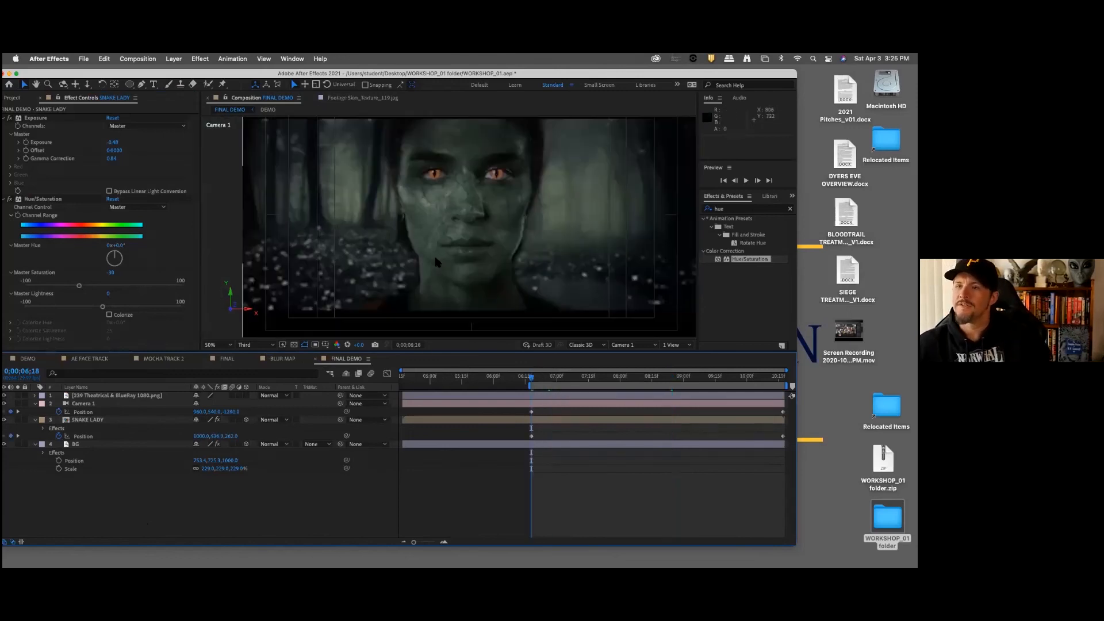
key(comma)
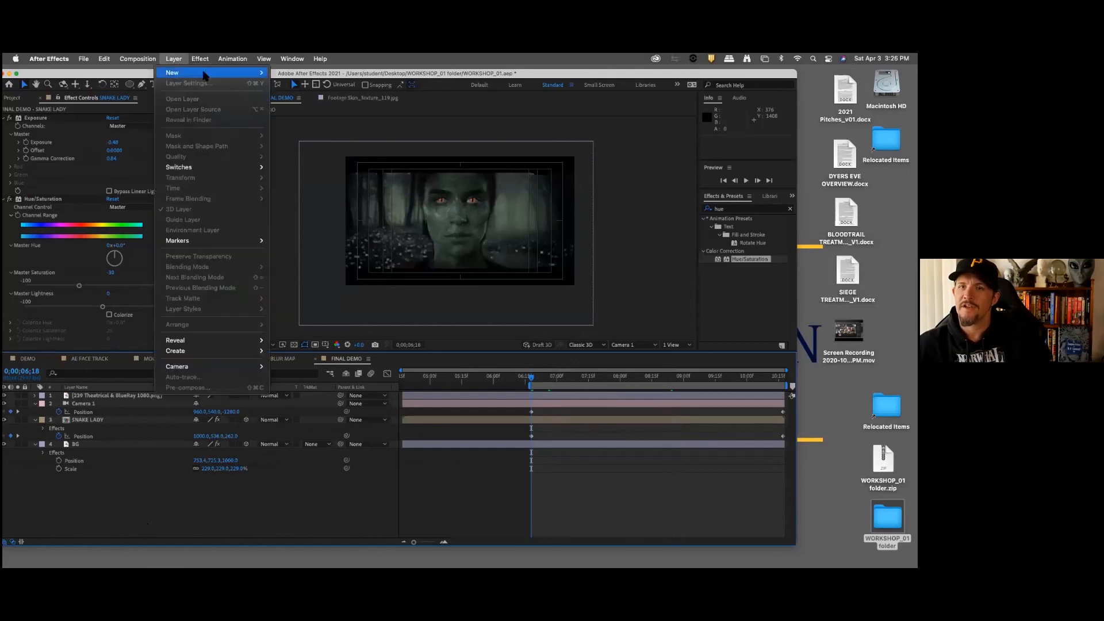
Step: Create a white solid layer with the default settings and place it beneath the letterbox layer
mouse_move(212, 73)
click(298, 83)
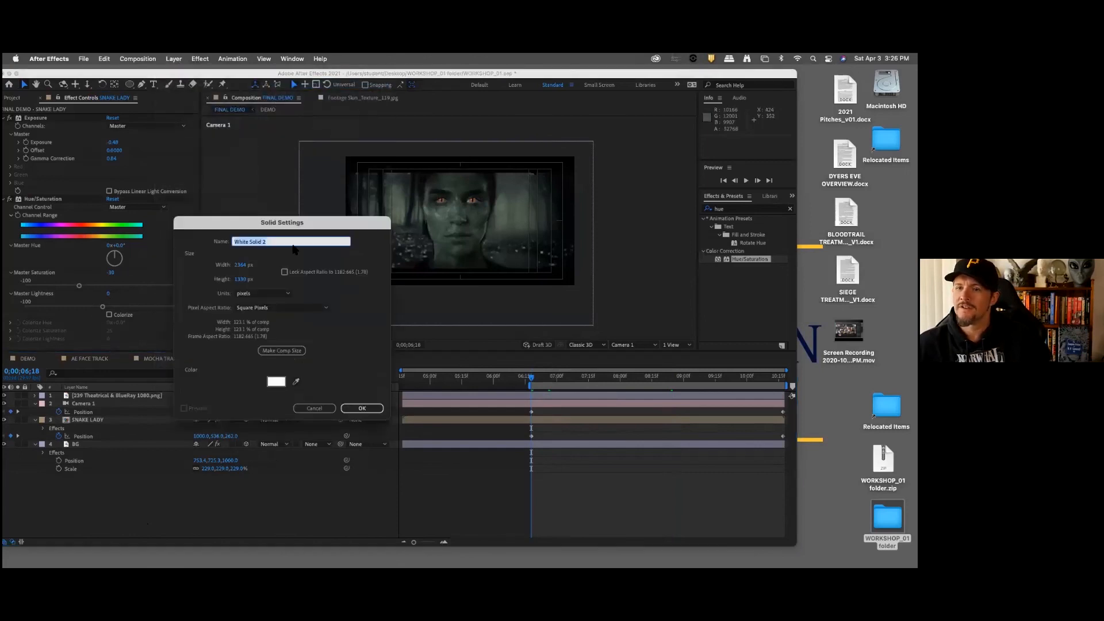
click(362, 408)
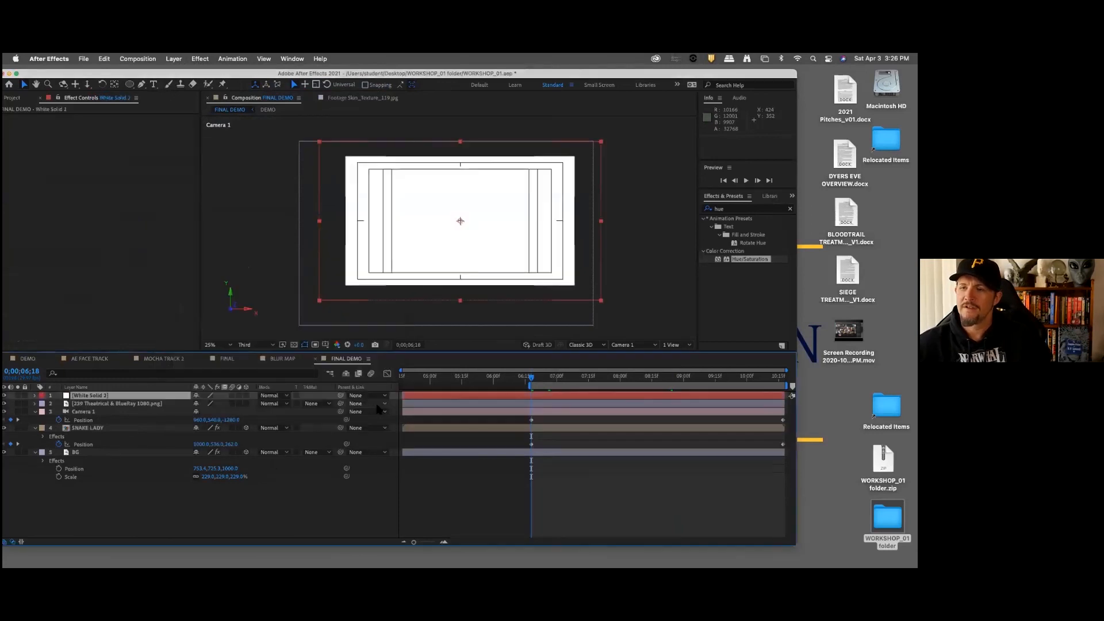
drag(109, 397, 115, 408)
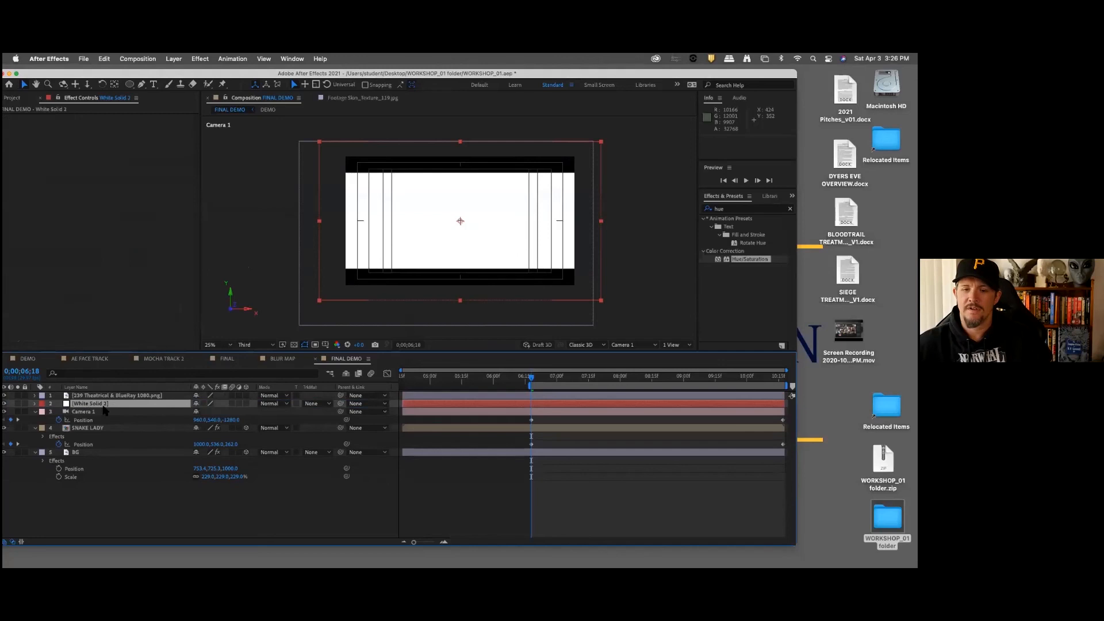
Step: Set the white solid layer's Opacity to 10% so the composite shows through it
key(t)
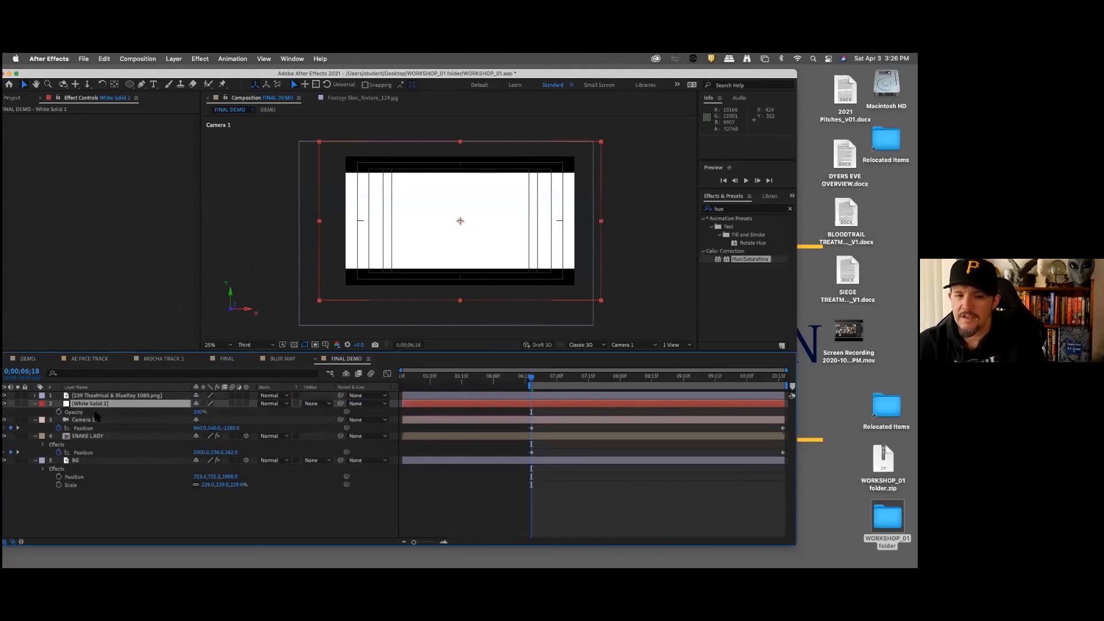
click(198, 412)
text(10)
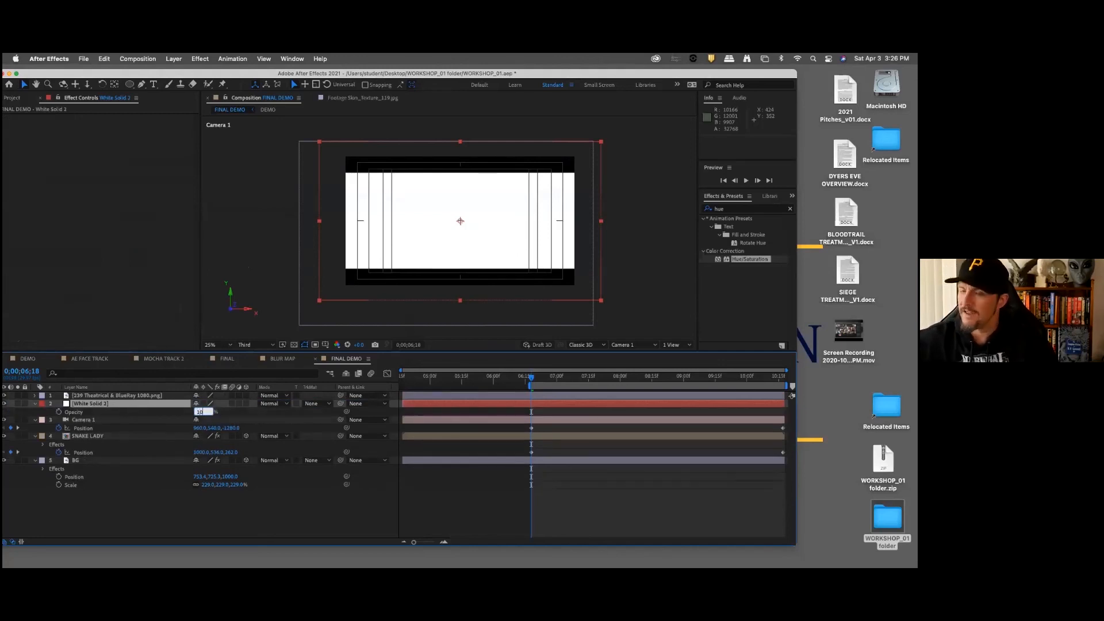
key(Return)
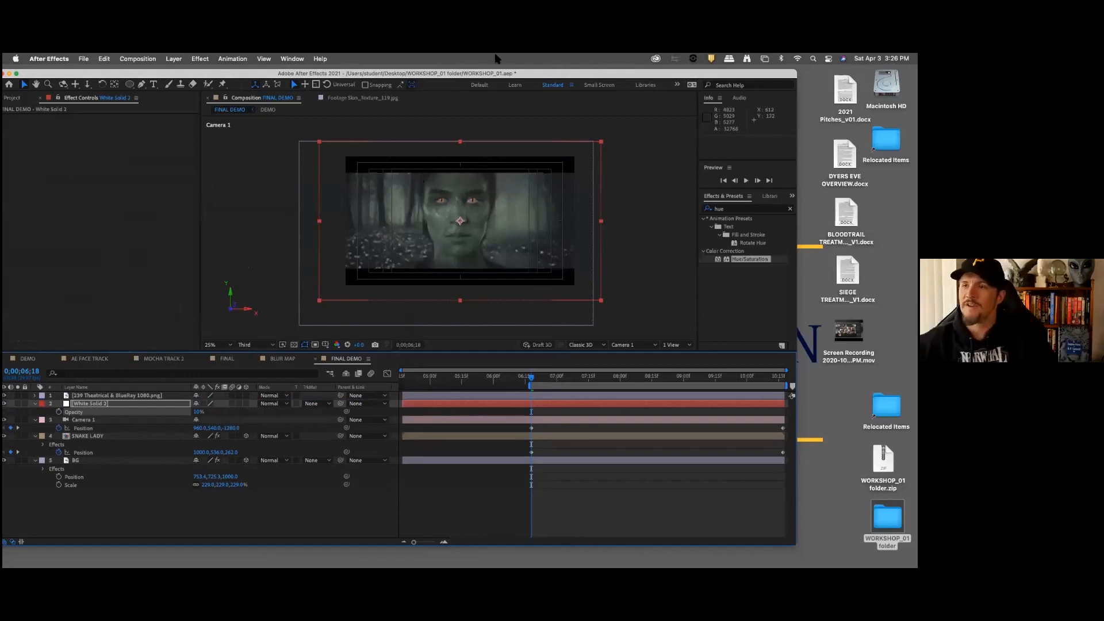
Step: Draw a closed, smooth Pen tool mask on the white solid around the snake lady's head and neck, extending past the frame above and below
click(141, 85)
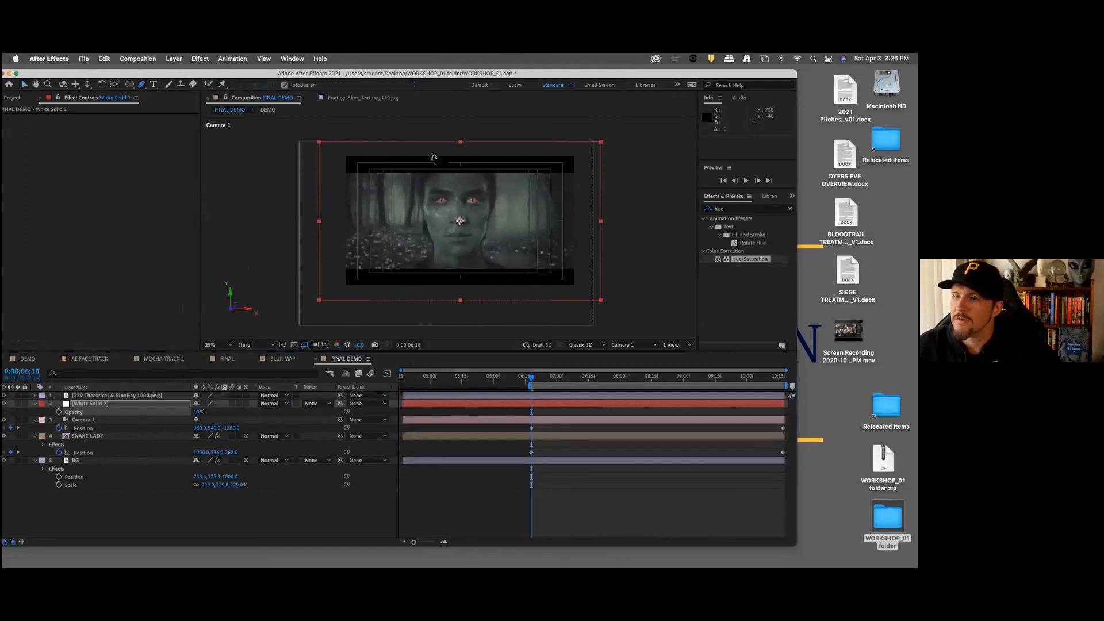
click(427, 154)
click(423, 181)
click(424, 205)
click(430, 224)
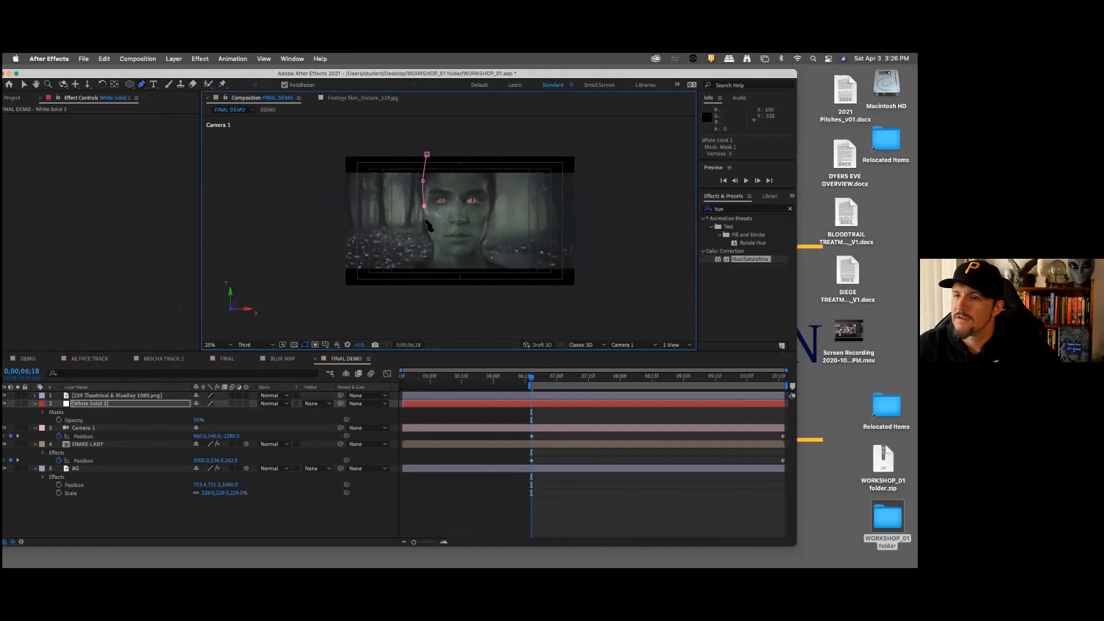
click(434, 235)
click(437, 250)
click(432, 259)
click(429, 281)
click(460, 306)
click(478, 280)
click(481, 253)
click(480, 240)
click(486, 230)
click(486, 218)
click(491, 204)
click(488, 188)
click(489, 173)
click(482, 153)
click(459, 147)
click(436, 147)
click(427, 154)
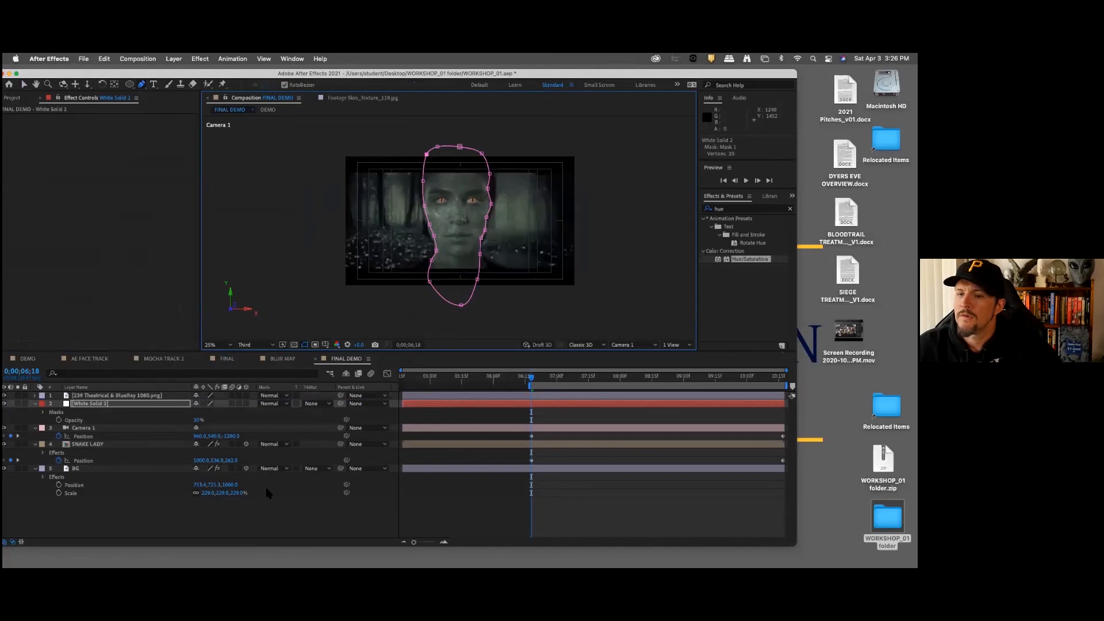
Step: Restore the masked white solid's Opacity to 100%
click(219, 524)
click(132, 404)
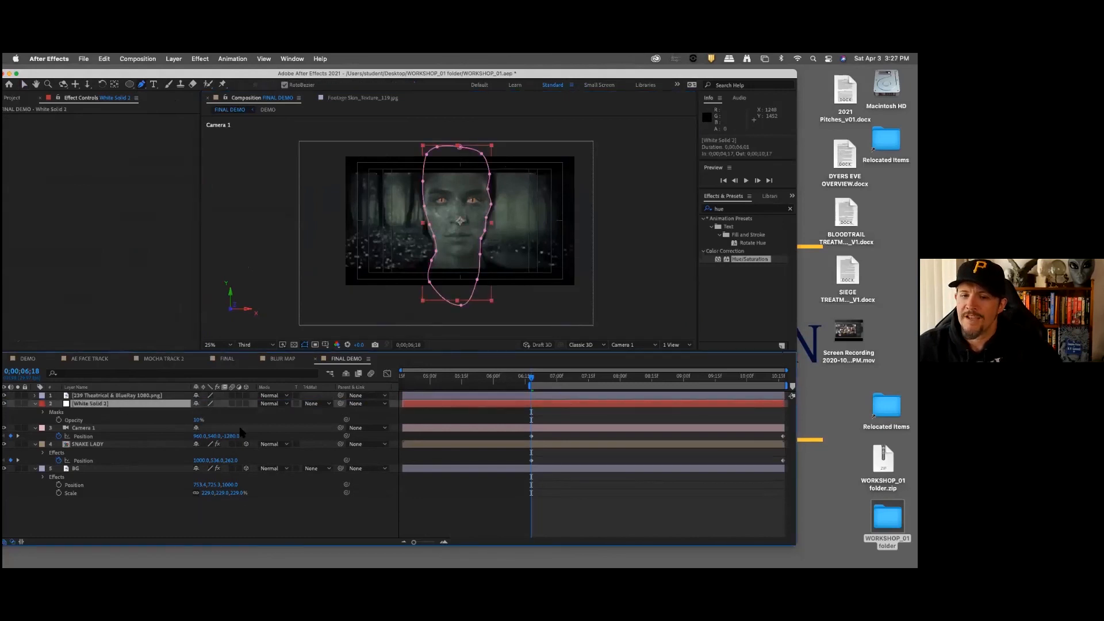
drag(197, 420, 281, 434)
click(193, 520)
Step: Set the white solid's Mask Feather to 142 pixels and expand the Mask 1 properties
click(134, 402)
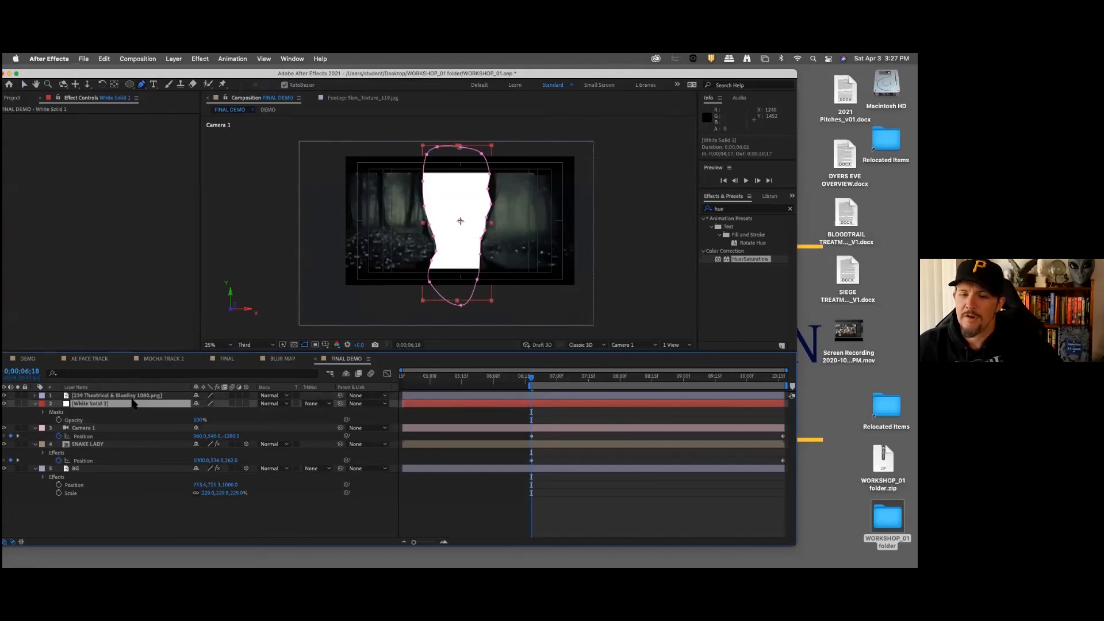
key(f)
mouse_move(216, 423)
mouse_down()
mouse_move(278, 413)
mouse_move(222, 423)
mouse_up()
click(226, 525)
click(51, 412)
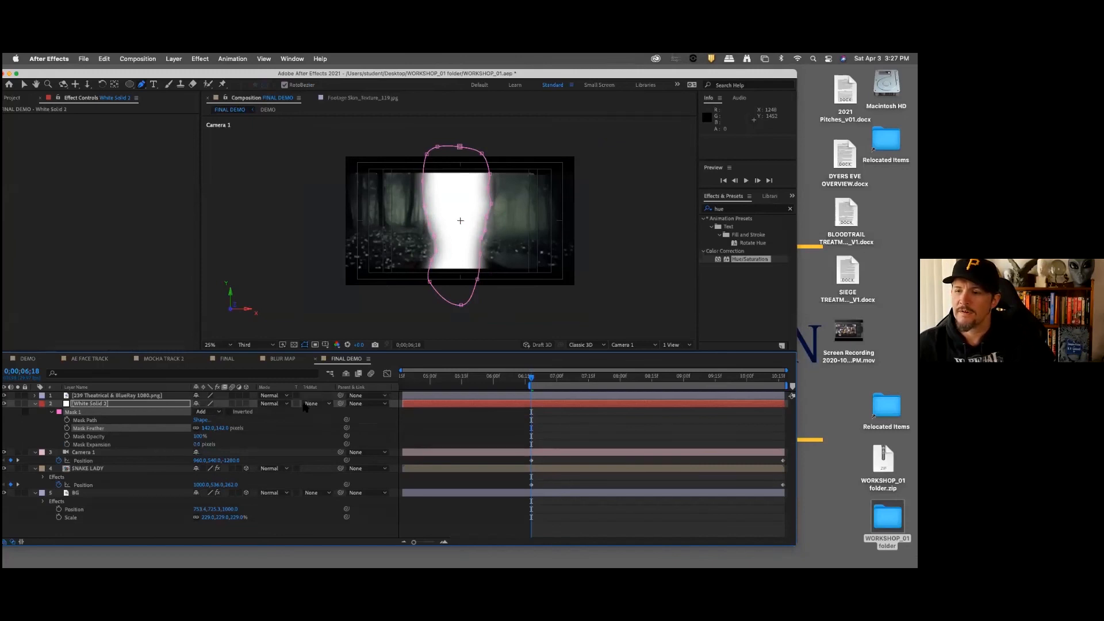
Step: Make the white solid a 3D layer and set its Mask Expansion to -23 pixels
click(247, 404)
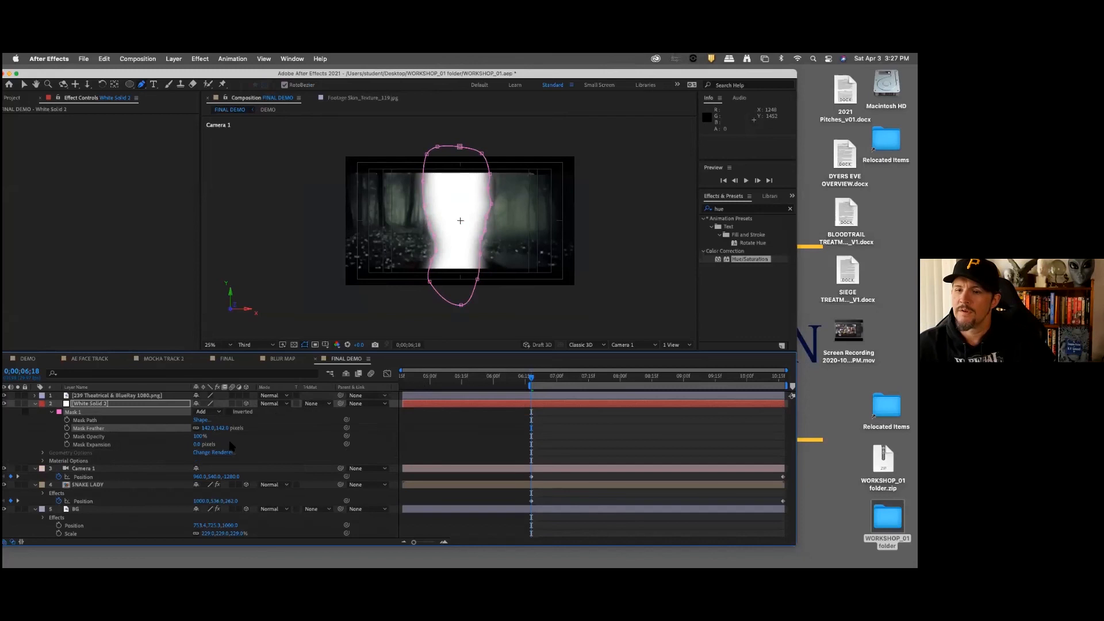
click(198, 443)
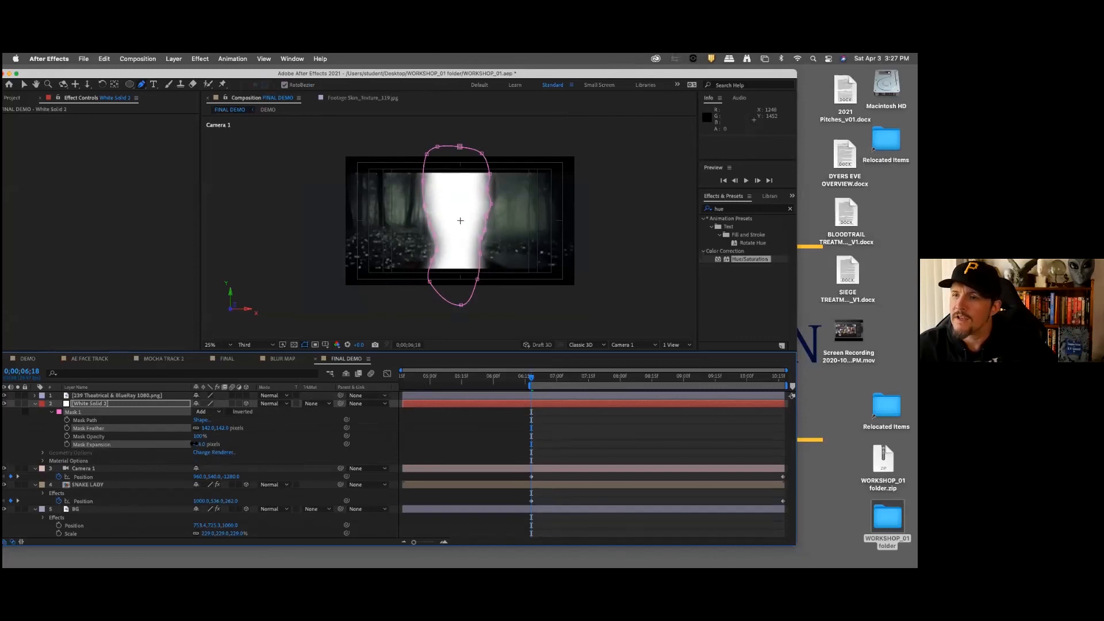
drag(189, 444, 189, 444)
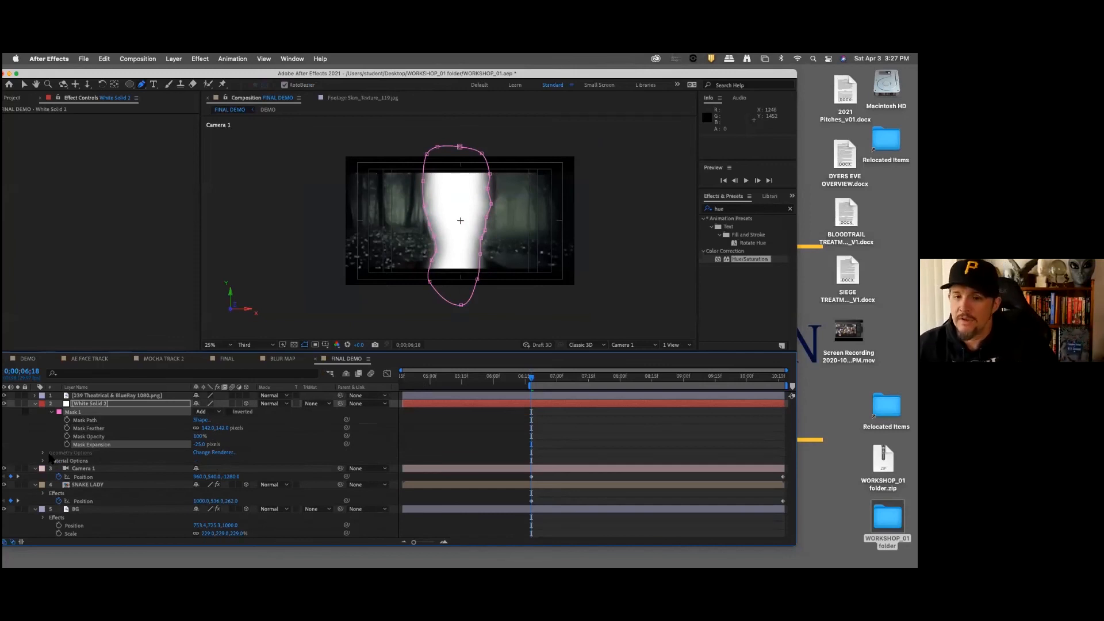
click(36, 404)
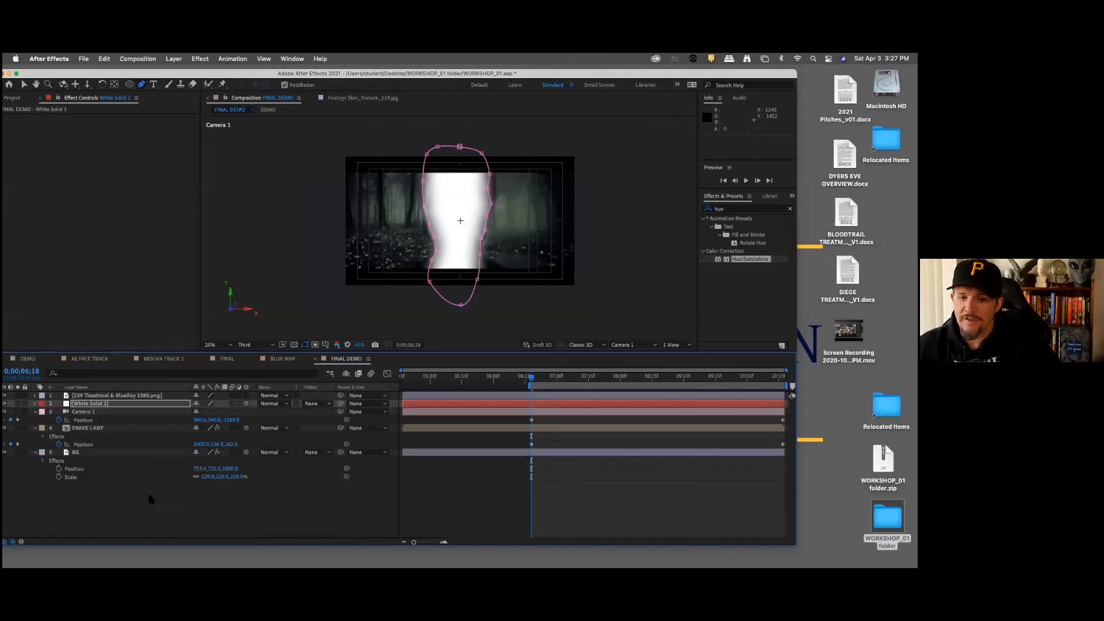
Step: Pre-compose the white solid as BLUR MAP, moving all attributes into the new composition
click(150, 500)
click(96, 406)
click(96, 405)
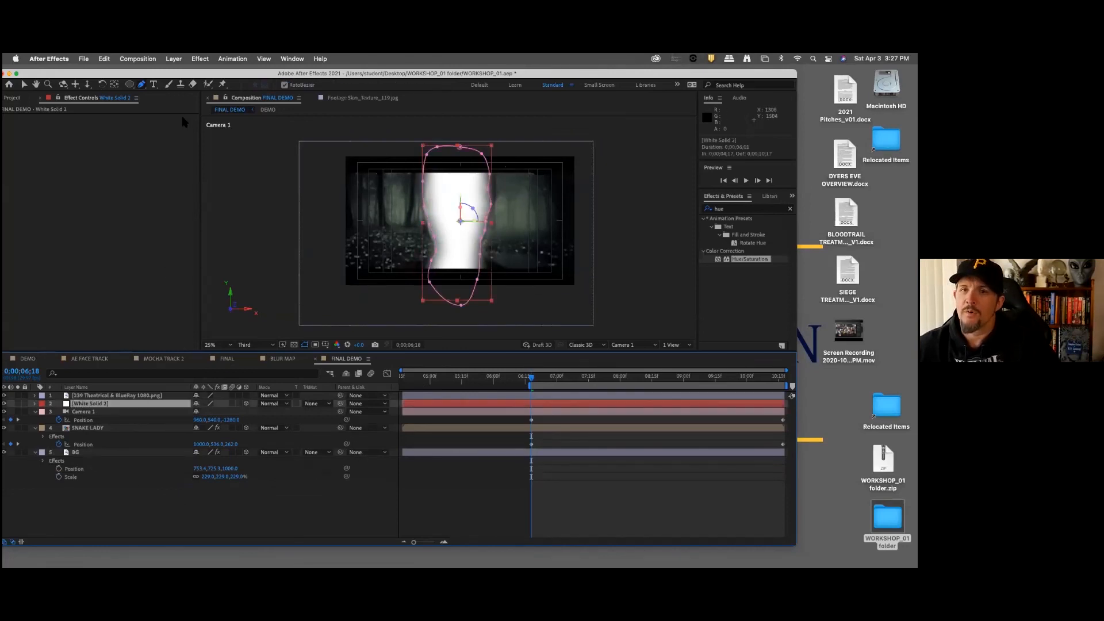
click(173, 58)
click(202, 387)
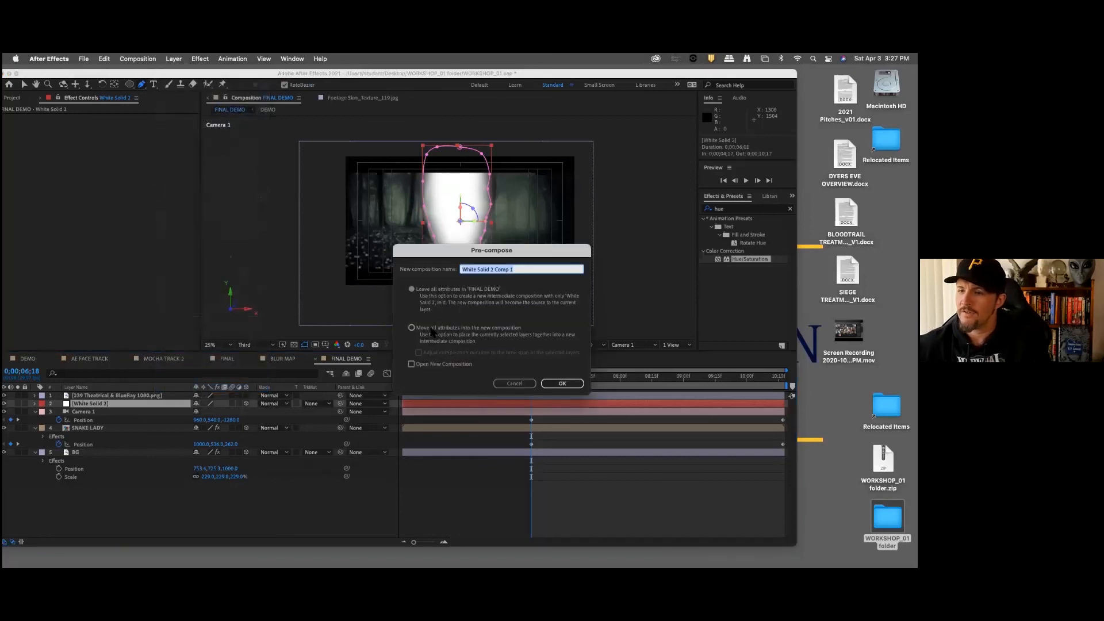
click(434, 331)
drag(531, 271, 395, 271)
text(BLUR MAP)
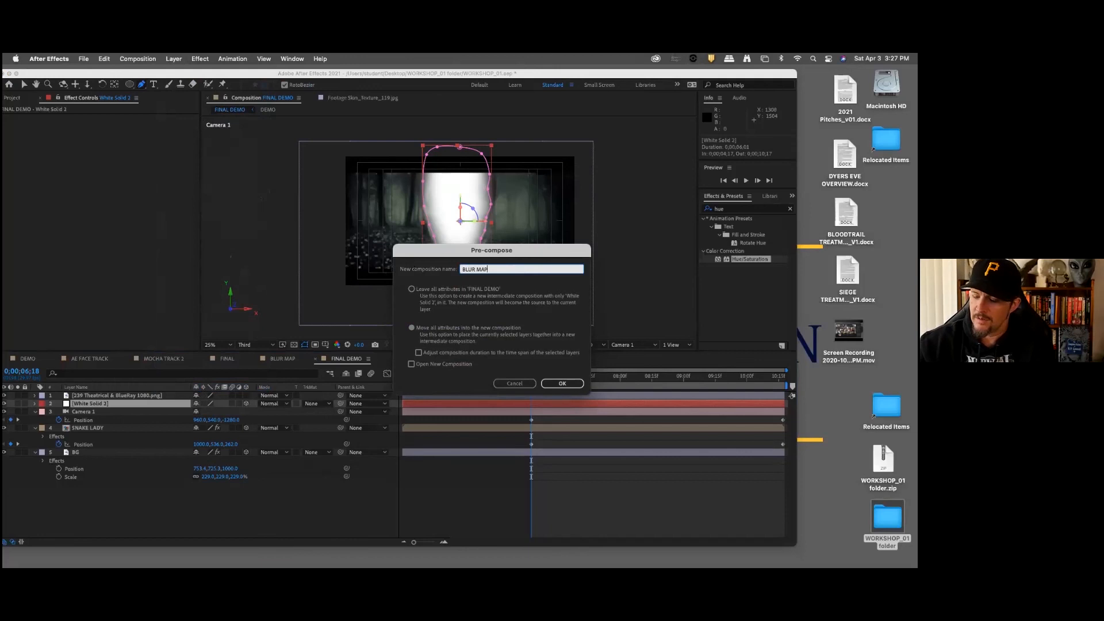
click(569, 384)
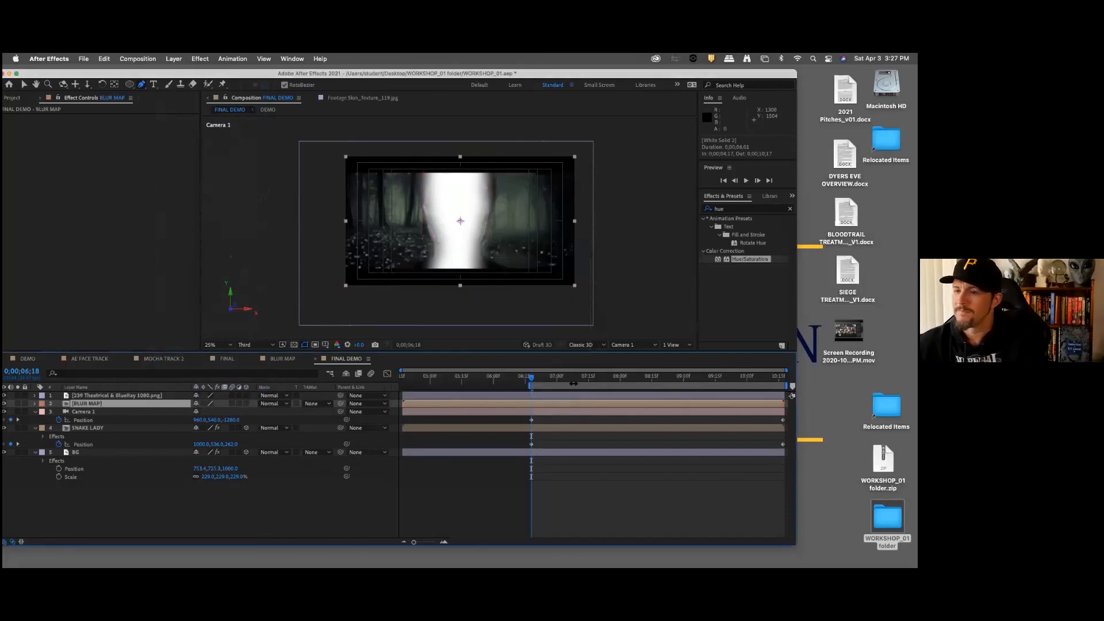
Step: Check the transparency inside the BLUR MAP composition and add a black (000000) solid beneath the masked white solid
double_click(96, 405)
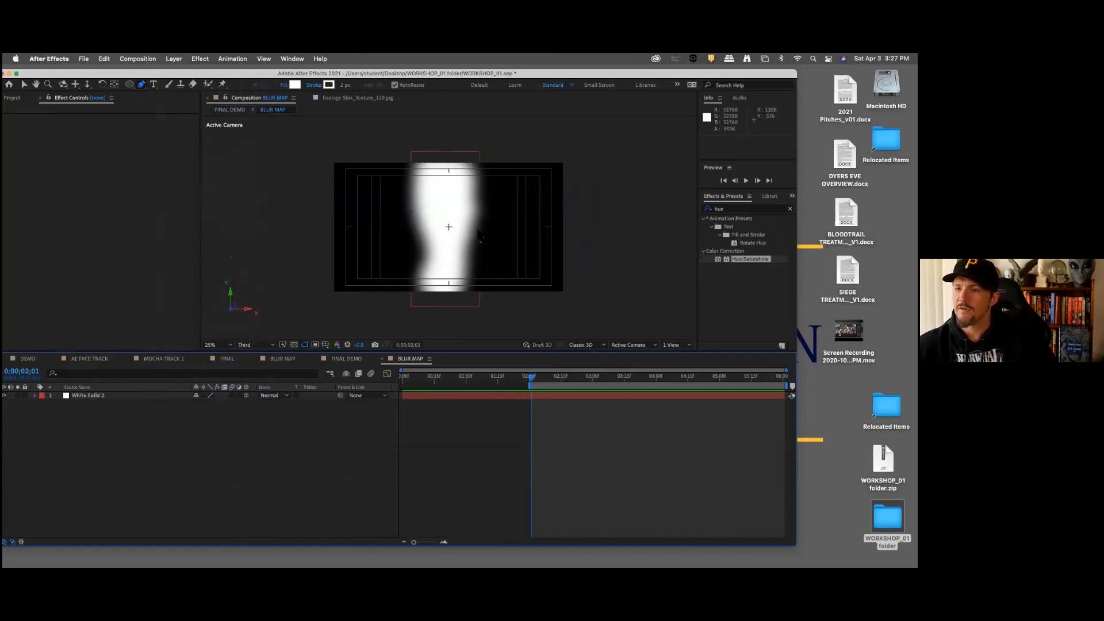
click(294, 344)
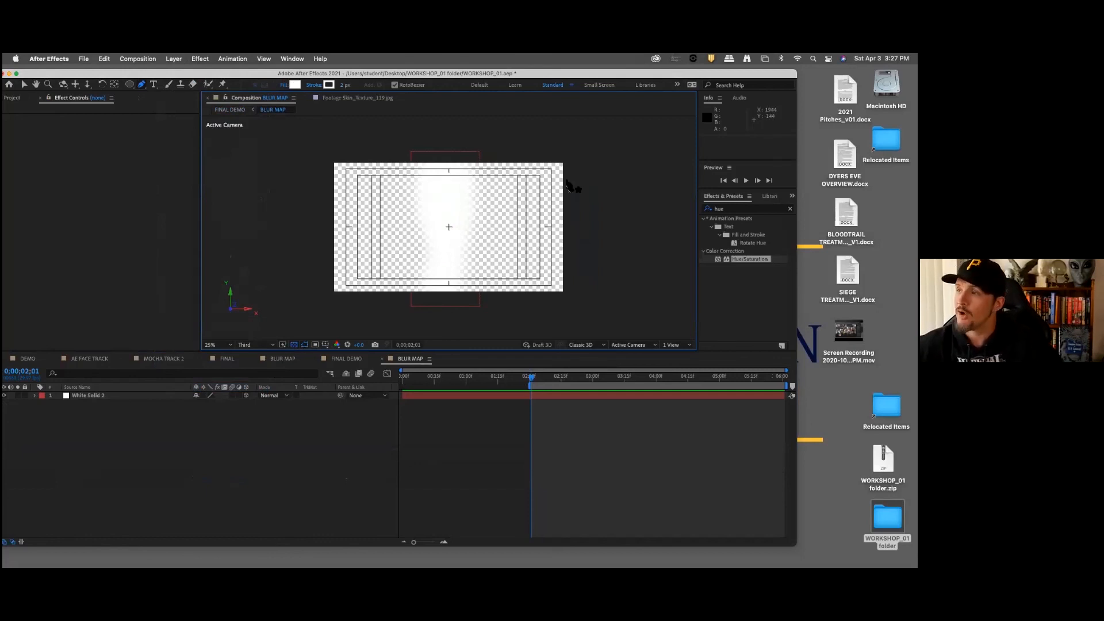
click(23, 84)
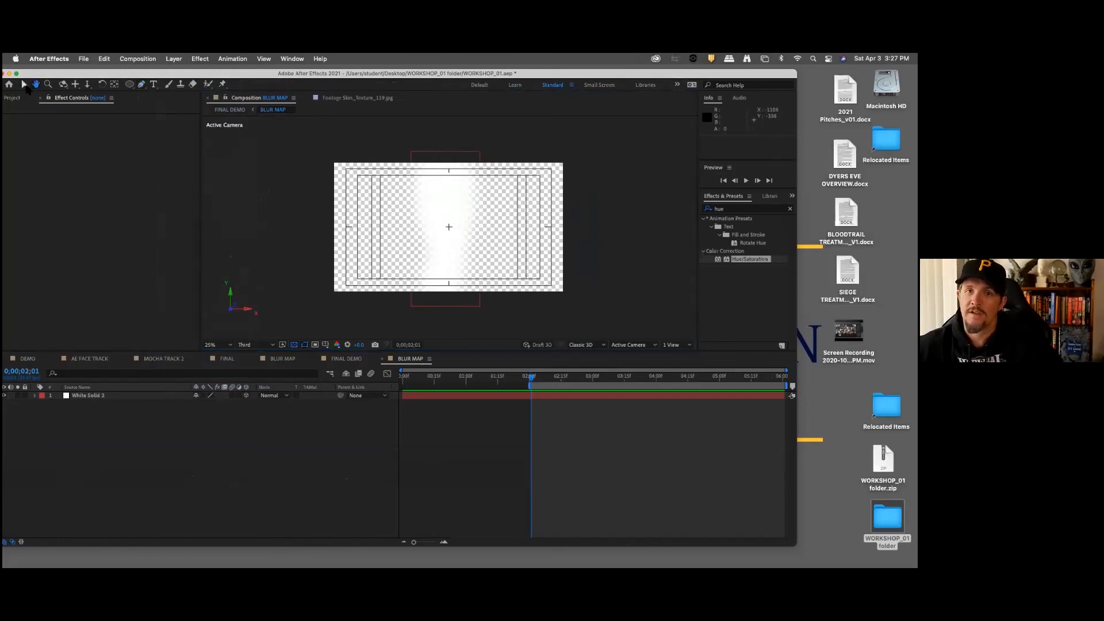
click(171, 60)
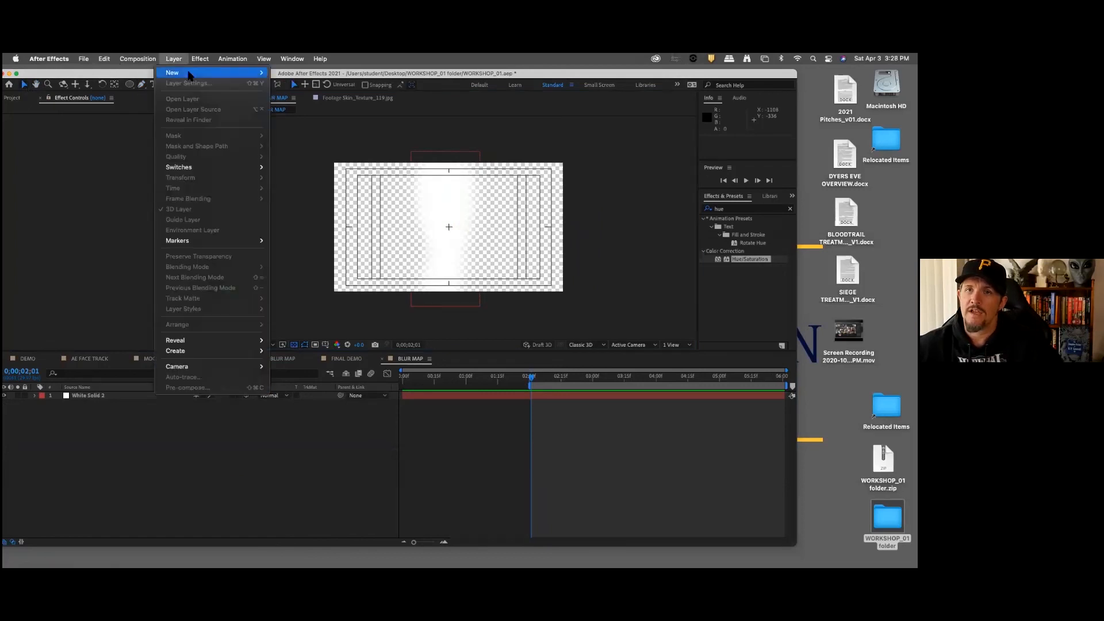
mouse_move(191, 73)
click(294, 84)
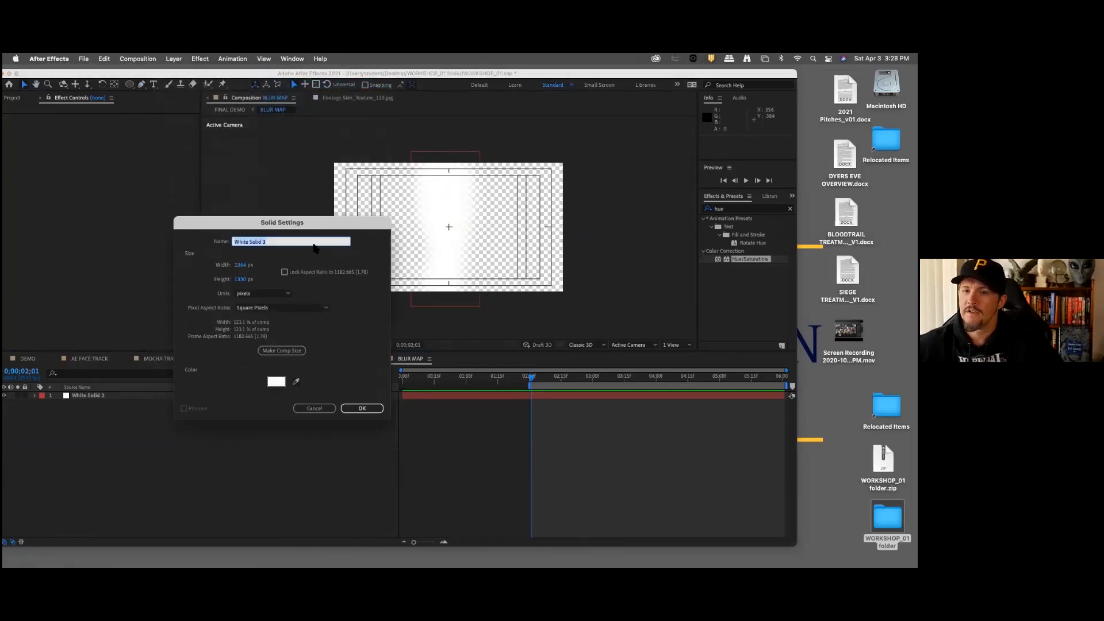
click(278, 380)
drag(180, 279, 95, 331)
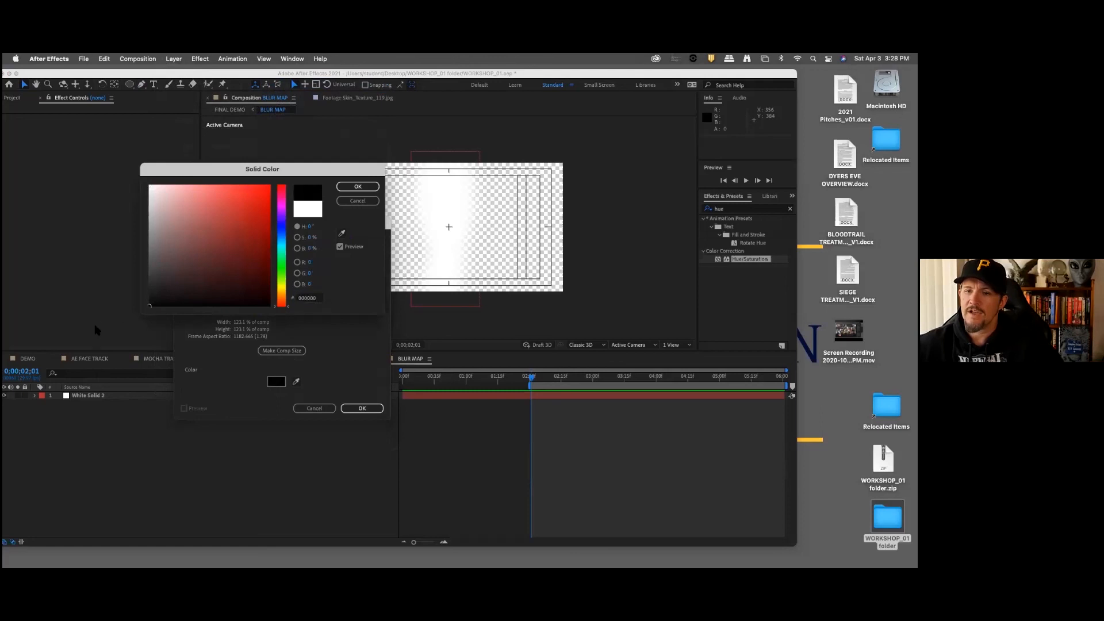
click(357, 187)
click(361, 408)
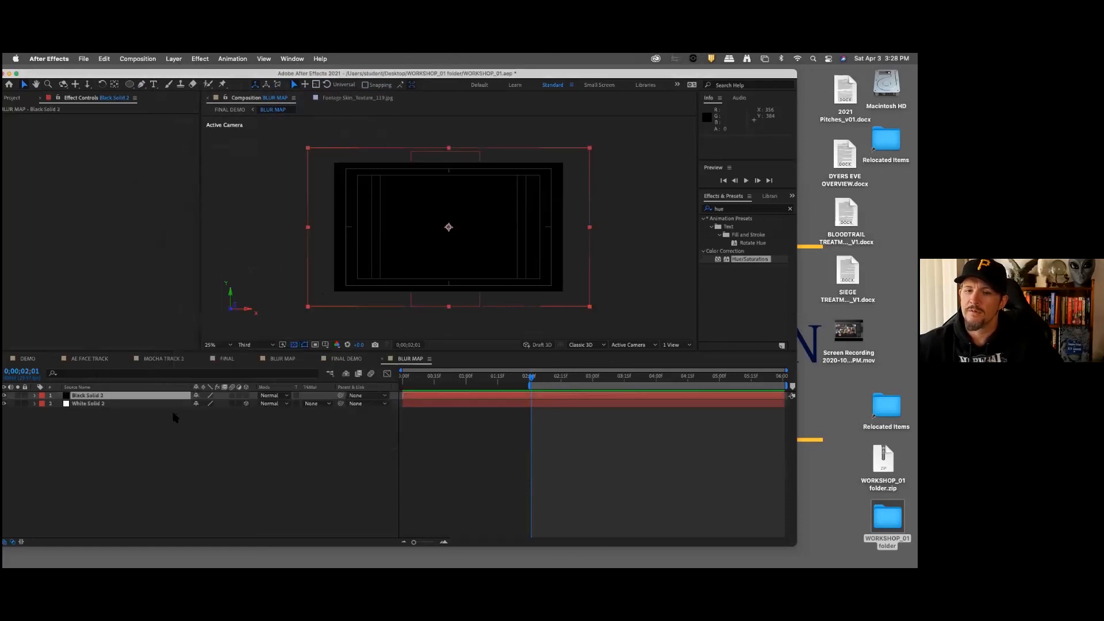
drag(136, 397, 137, 446)
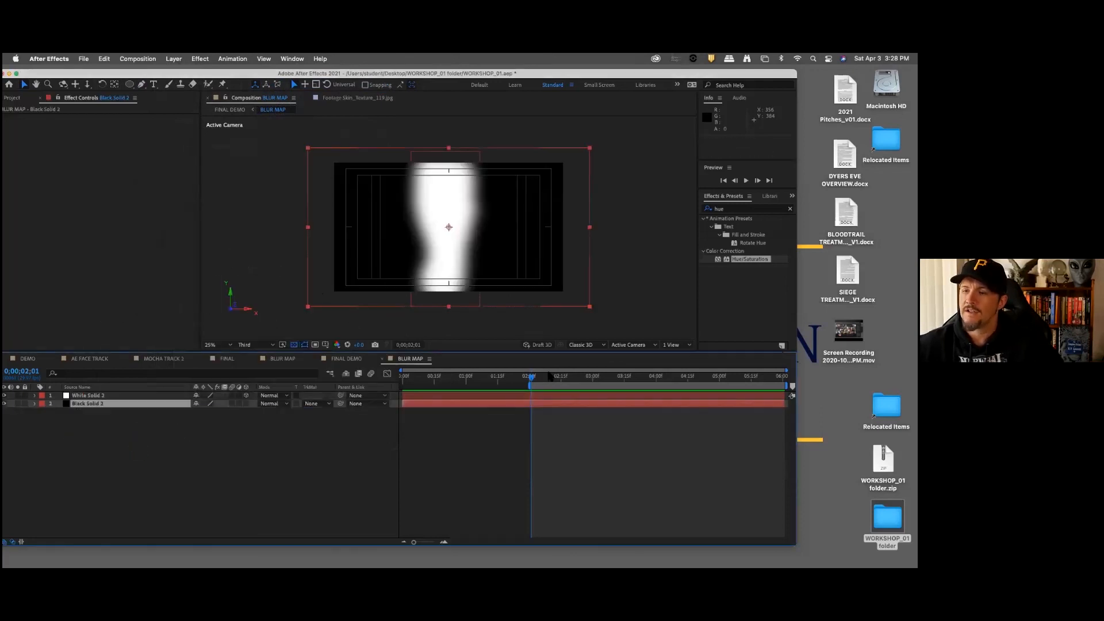
Step: In FINAL DEMO, move the BLUR MAP layer above the letterbox layer and scrub the shot to 0;00;09;21
click(345, 359)
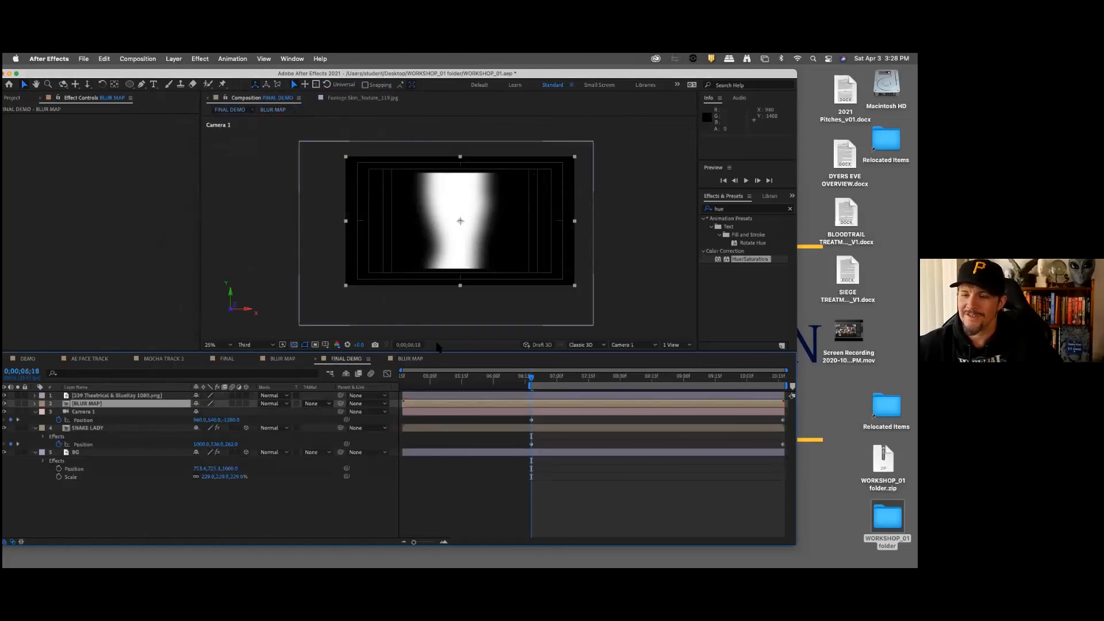
drag(91, 405, 101, 396)
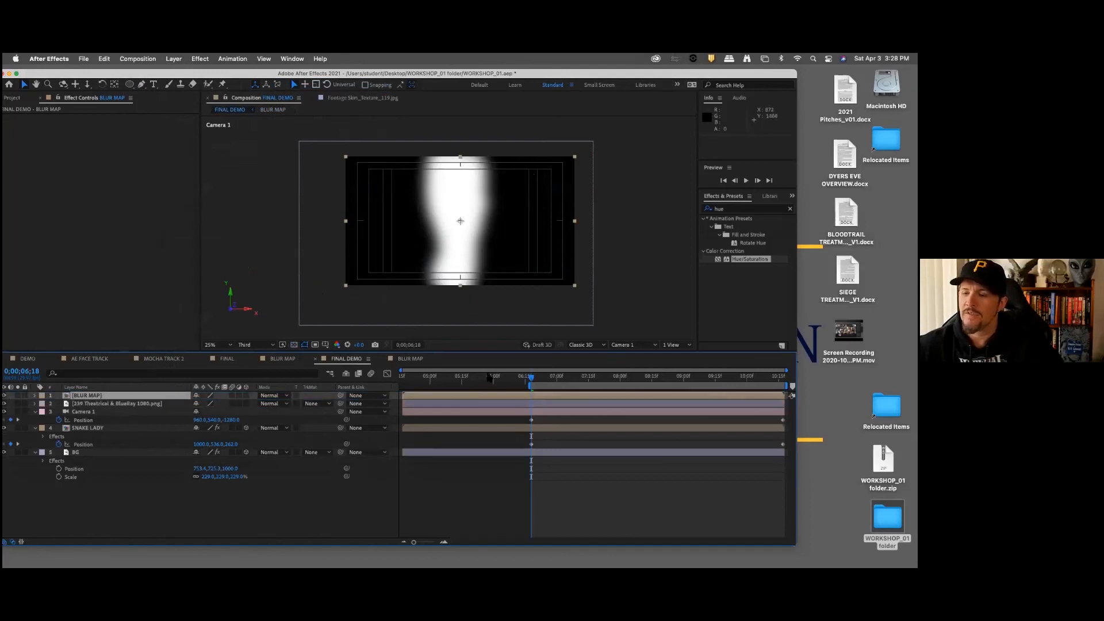
drag(541, 384, 727, 386)
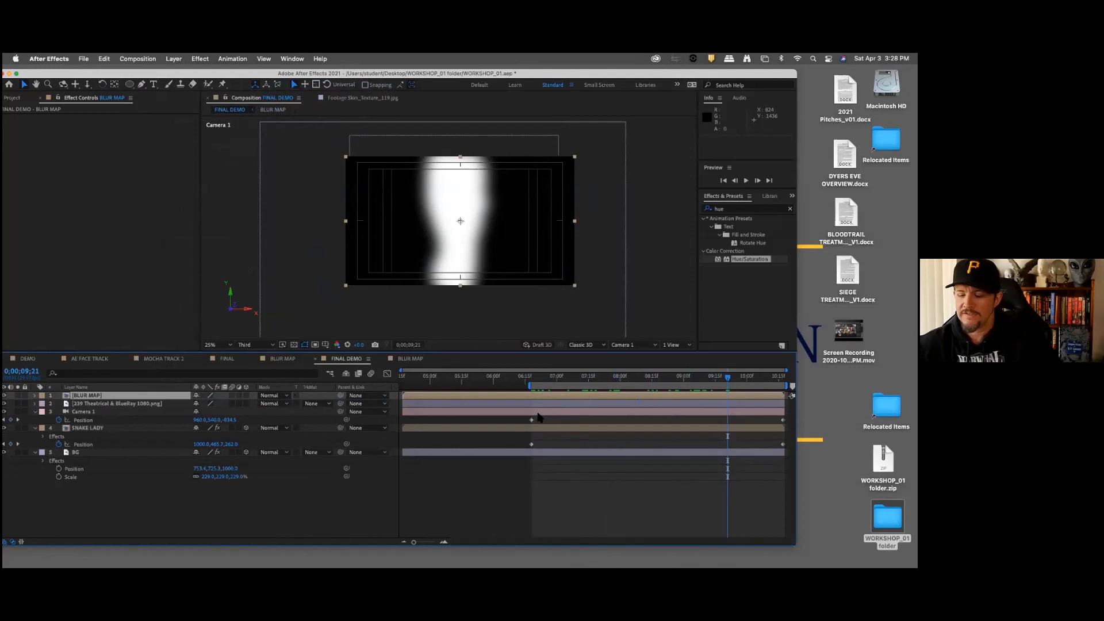
Step: Copy Camera 1 from FINAL DEMO at the start of the work area and paste it into the BLUR MAP composition
key(j)
click(97, 412)
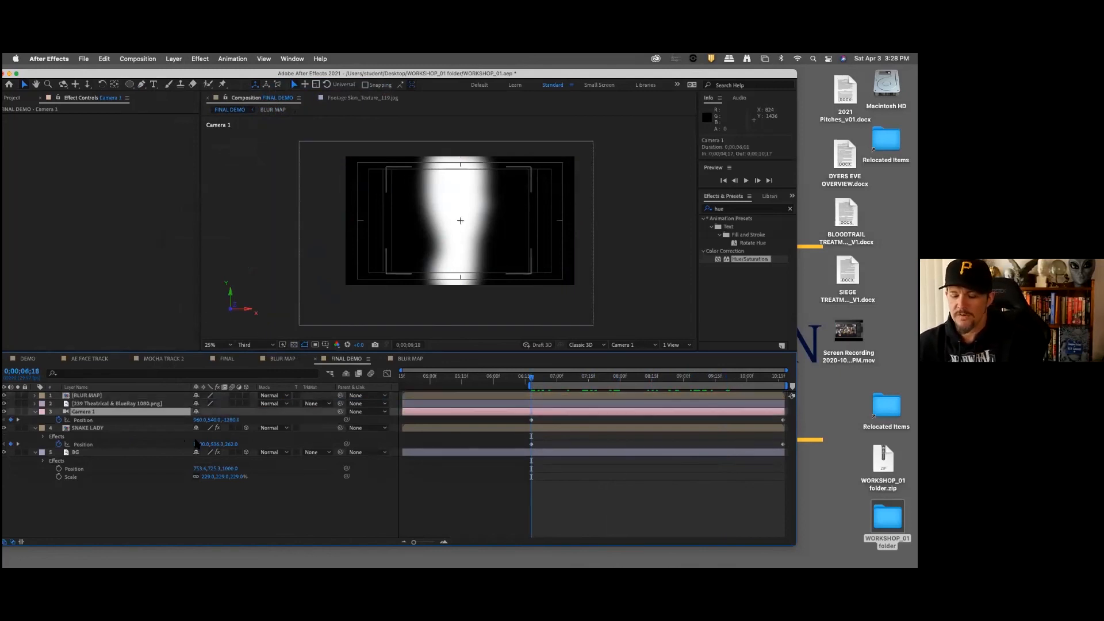
key(super+c)
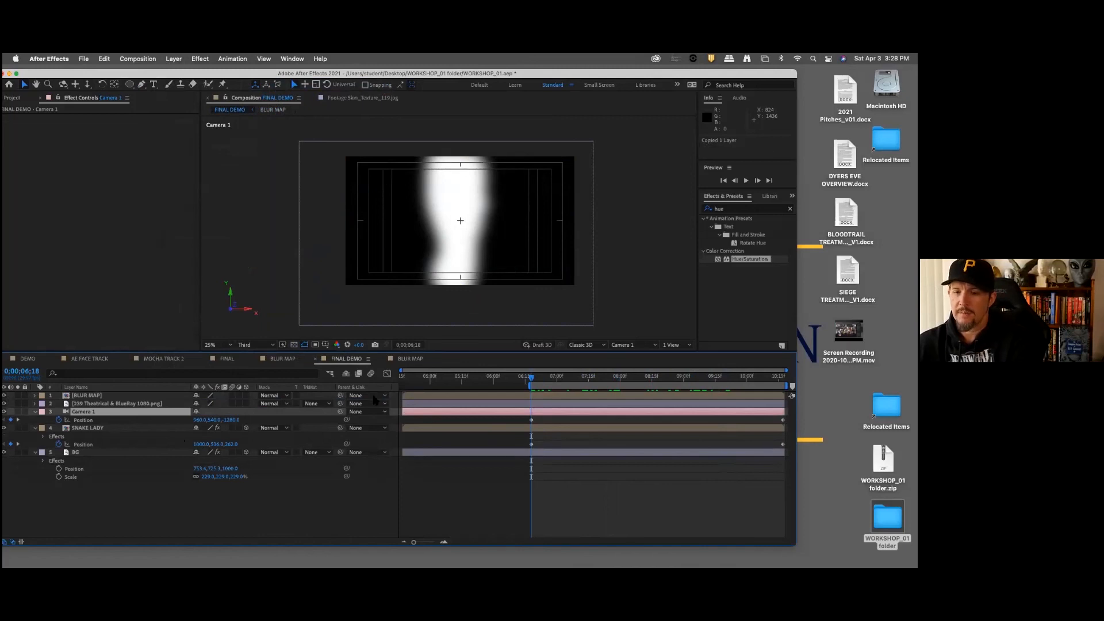
click(410, 358)
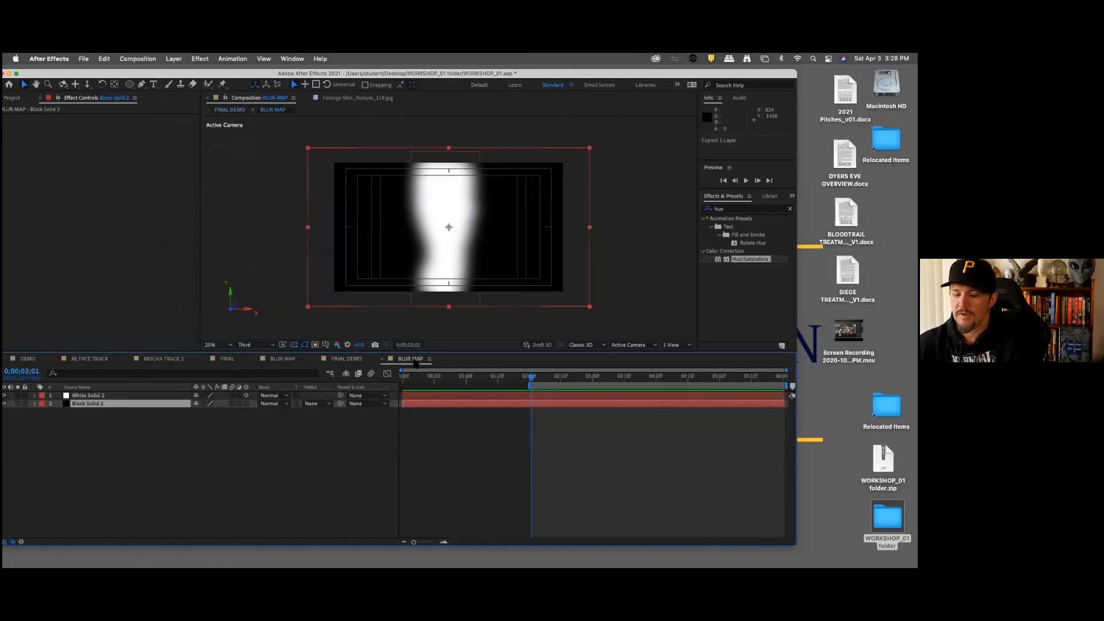
key(super+v)
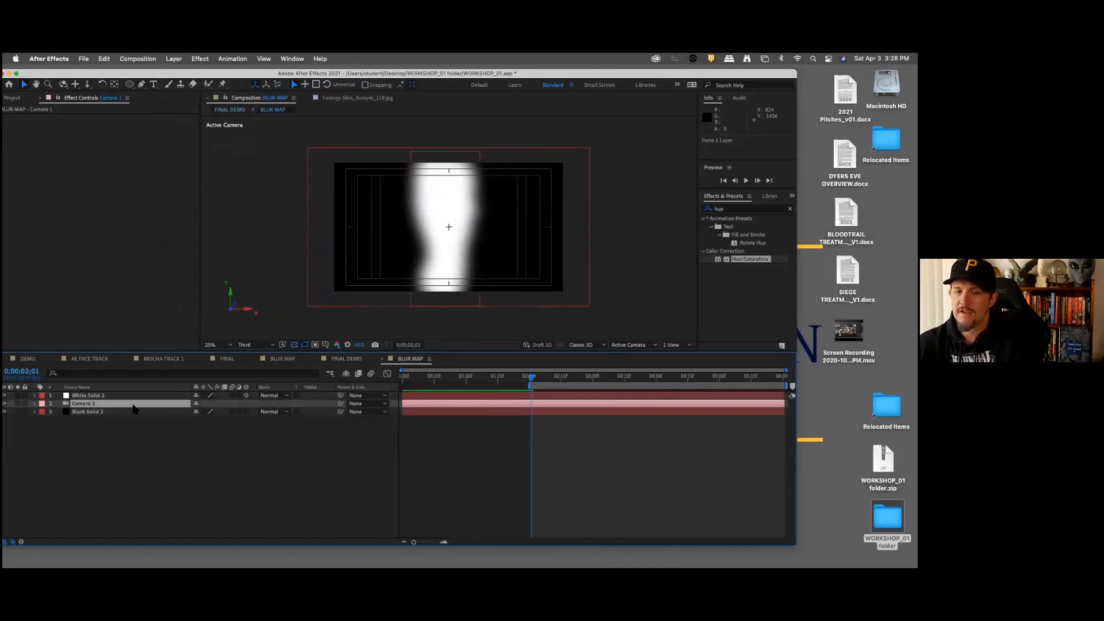
key(u)
key(u)
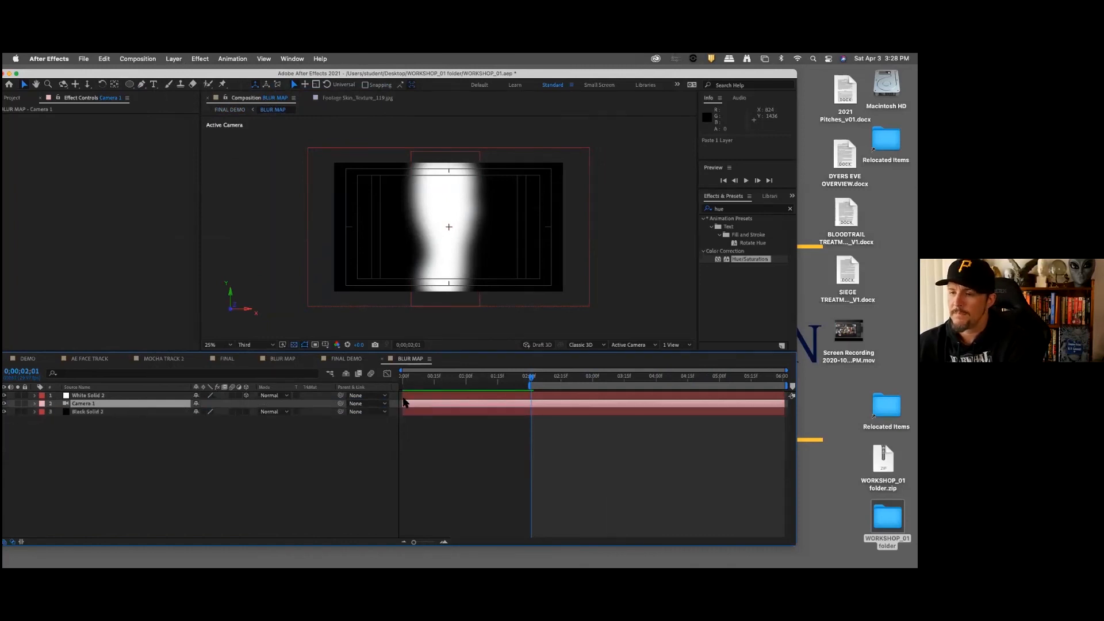
Step: Scrub BLUR MAP to check its camera move, and hide the BLUR MAP layer in FINAL DEMO
drag(532, 378, 659, 389)
click(345, 359)
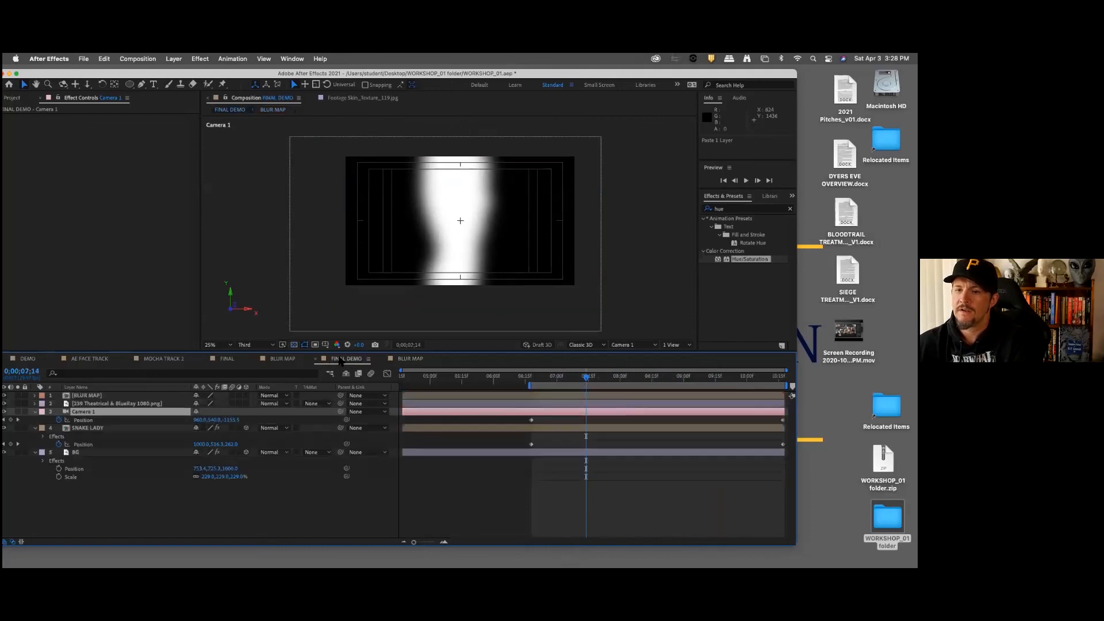
click(5, 395)
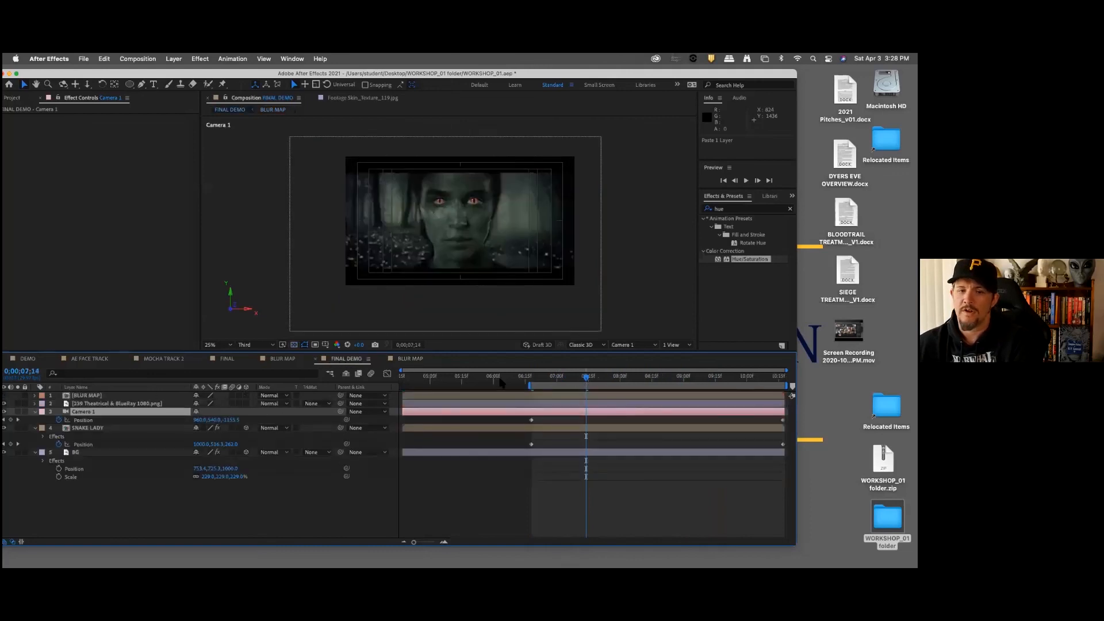
Step: Add an adjustment layer beneath the letterbox layer in FINAL DEMO and rename it CAMERA LENS BLUR
right_click(172, 499)
mouse_move(230, 453)
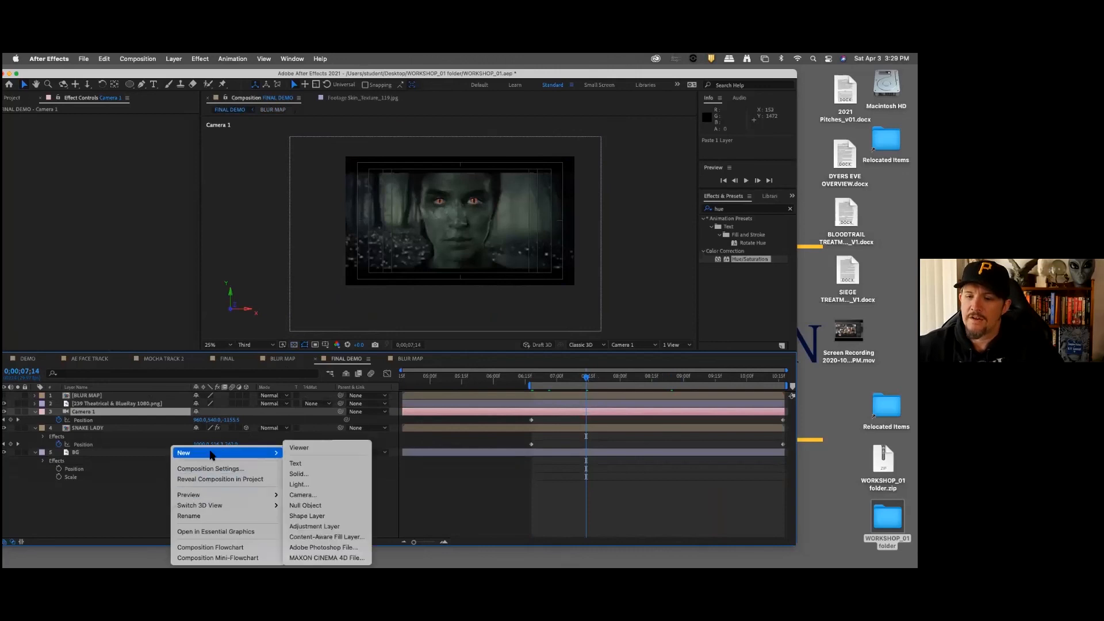
click(322, 526)
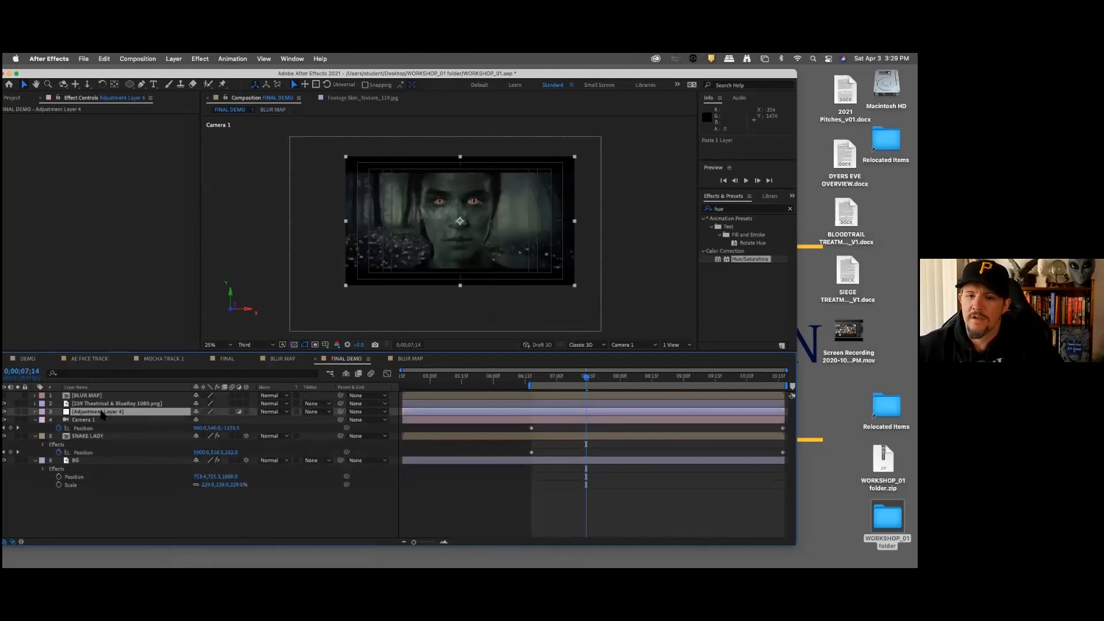
key(Return)
text(c)
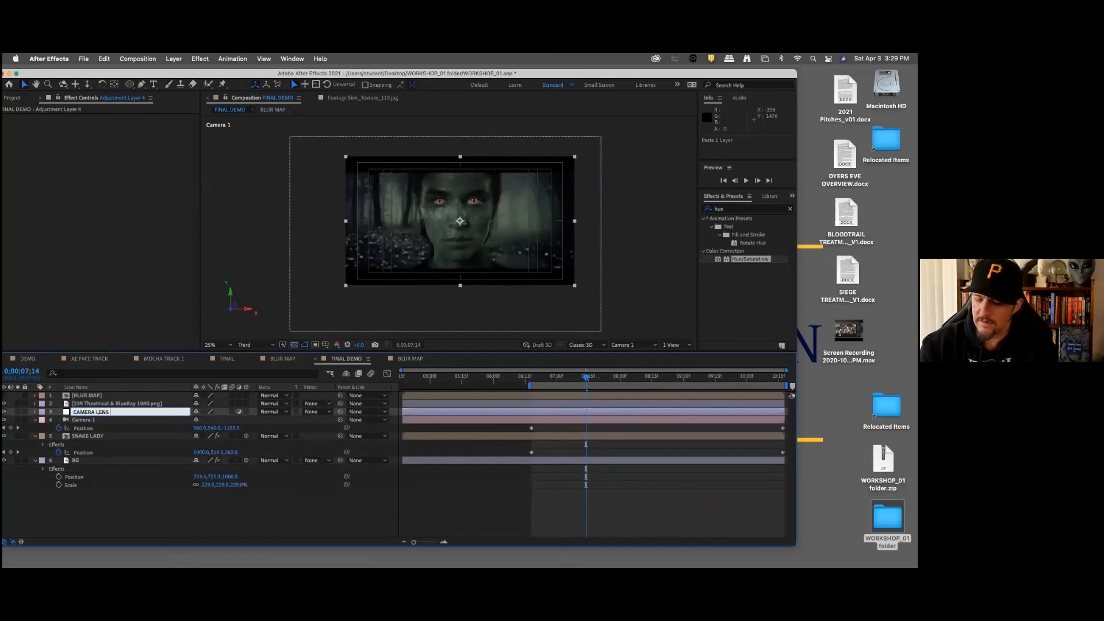
text(AMERA LENS BLUR)
key(Return)
click(122, 414)
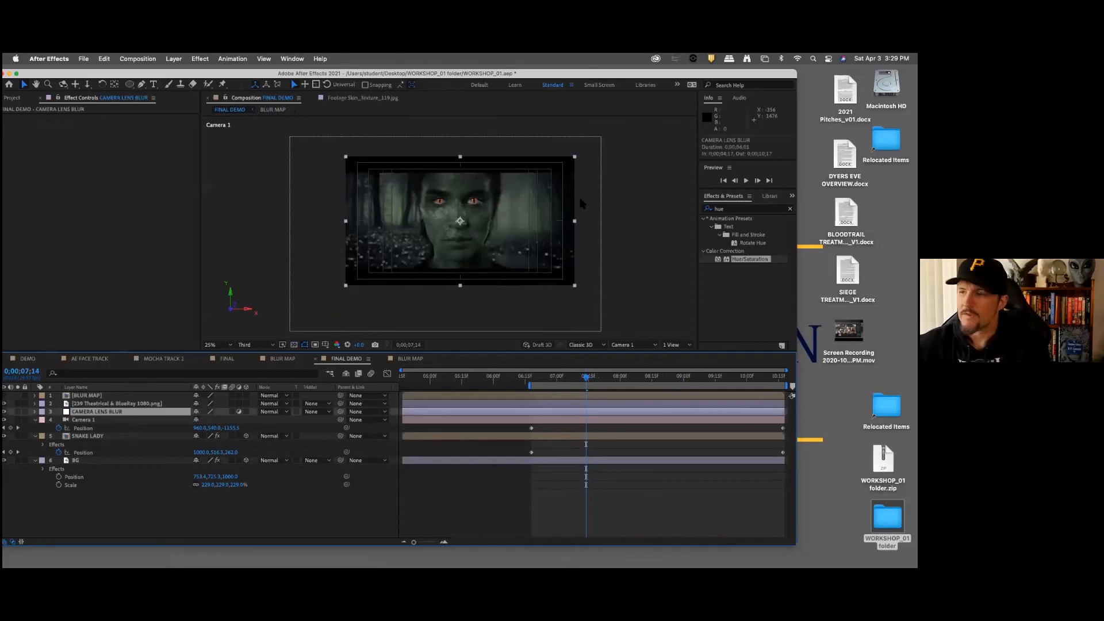
Step: Find the Camera Lens Blur effect and apply it to the CAMERA LENS BLUR adjustment layer
click(714, 208)
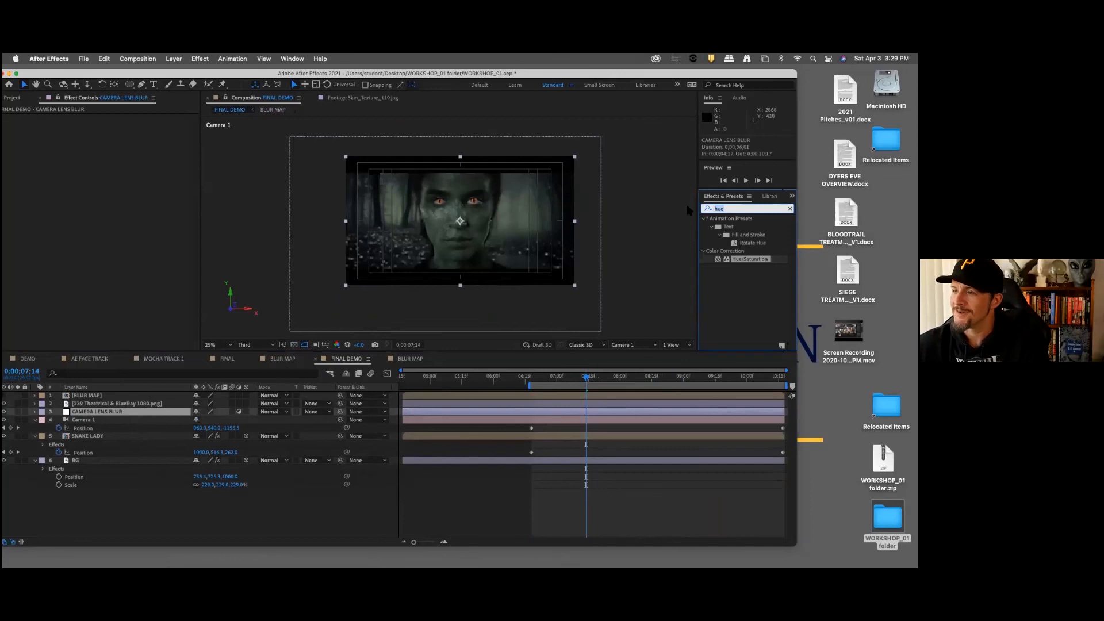
text(camera)
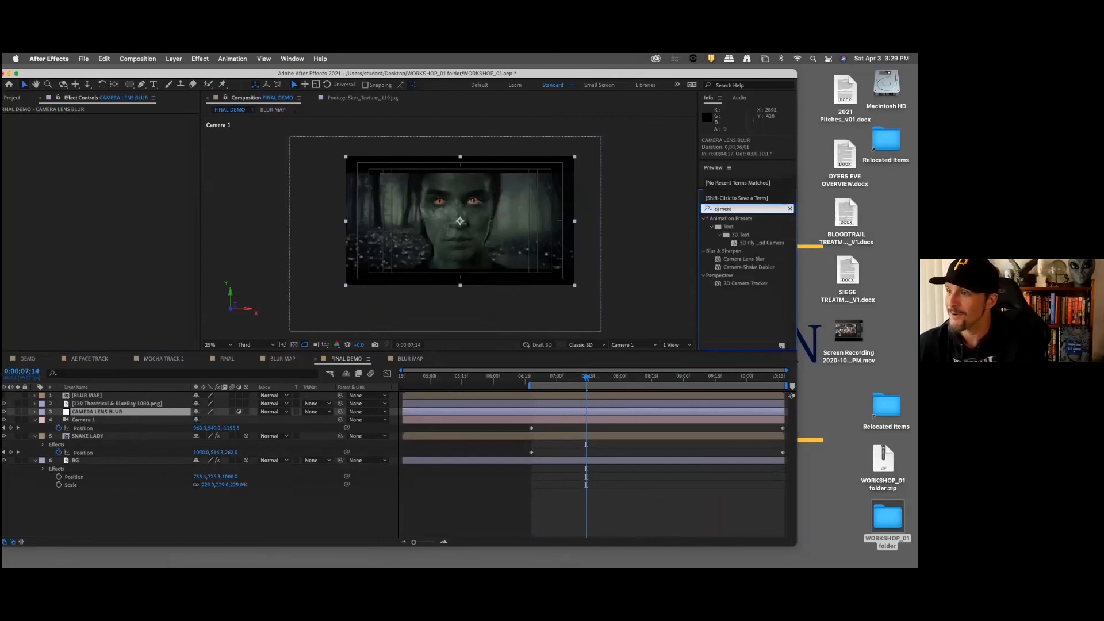
drag(744, 258, 190, 414)
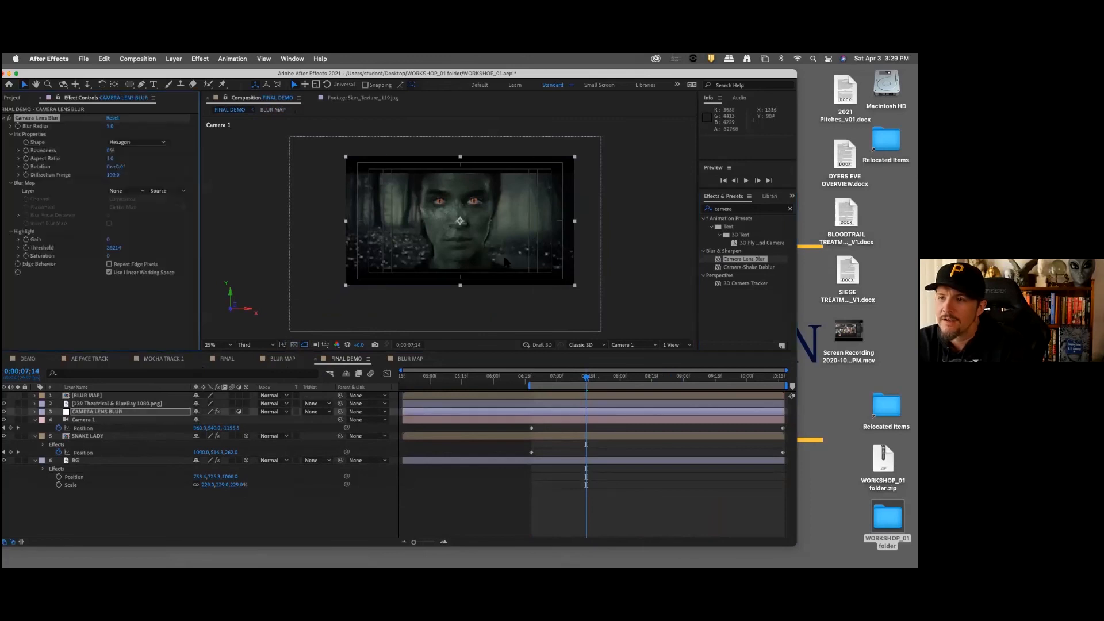
key(period)
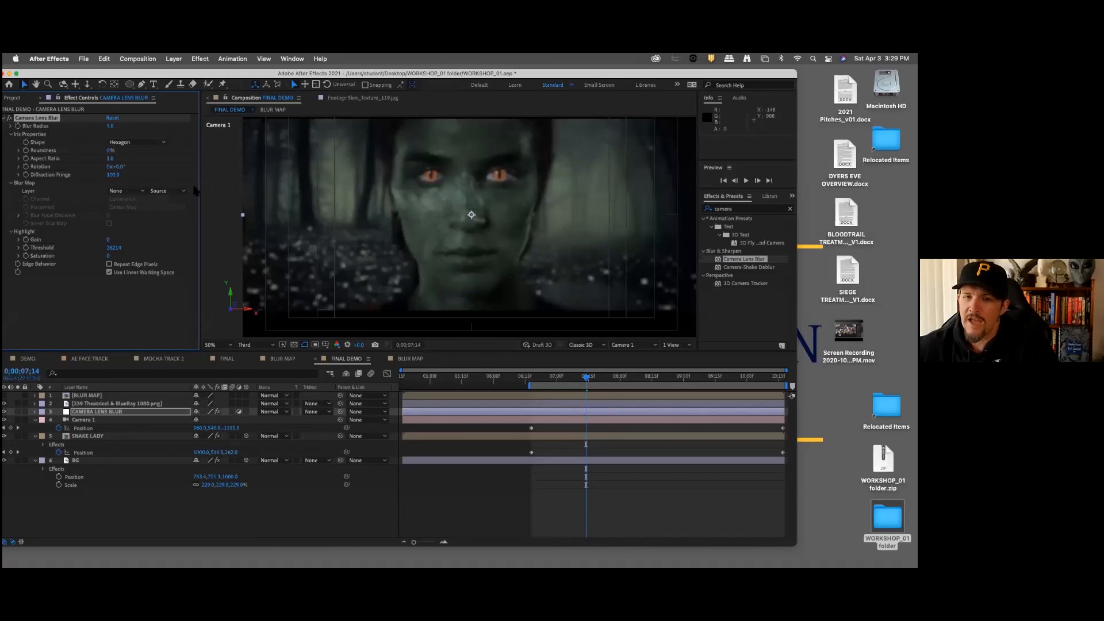
Step: Use the BLUR MAP layer as the Camera Lens Blur's blur map, check that composition, and invert the map
click(129, 192)
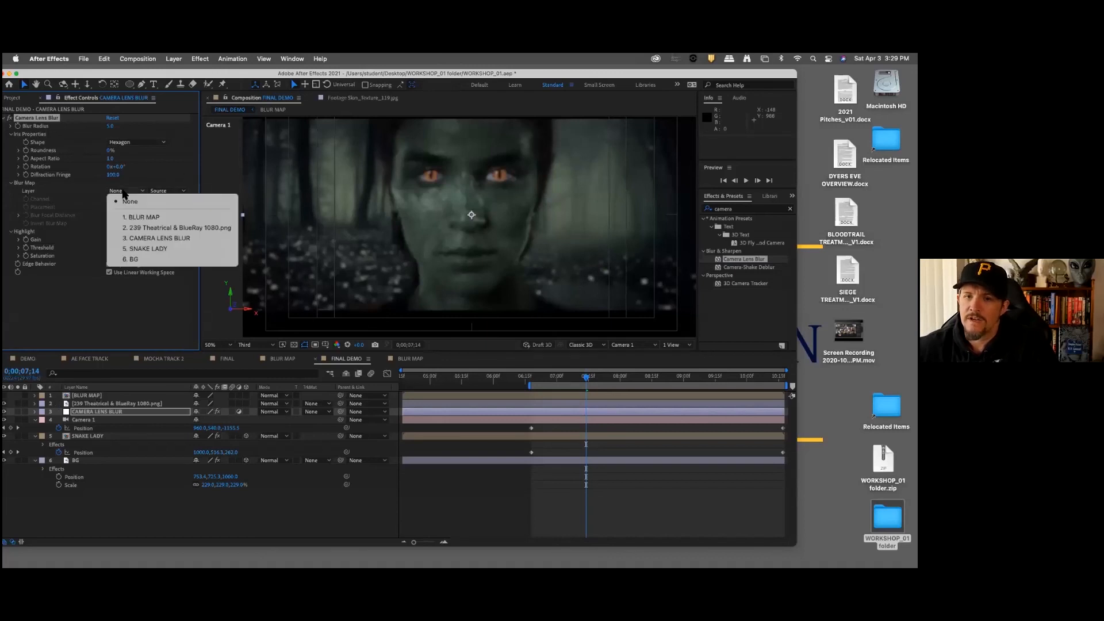
click(141, 219)
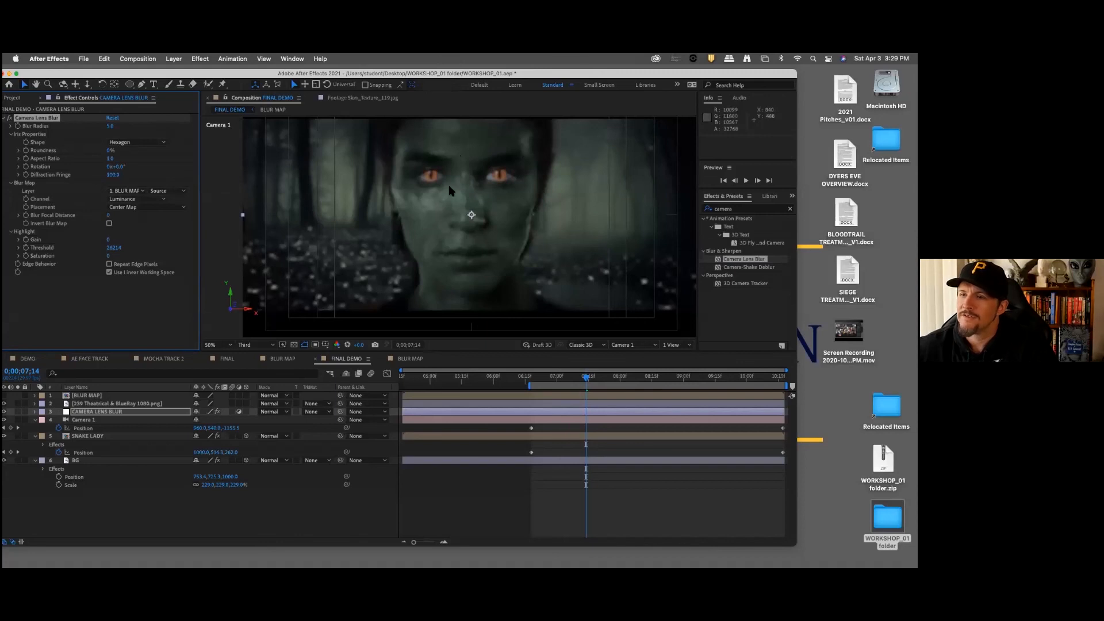
click(410, 359)
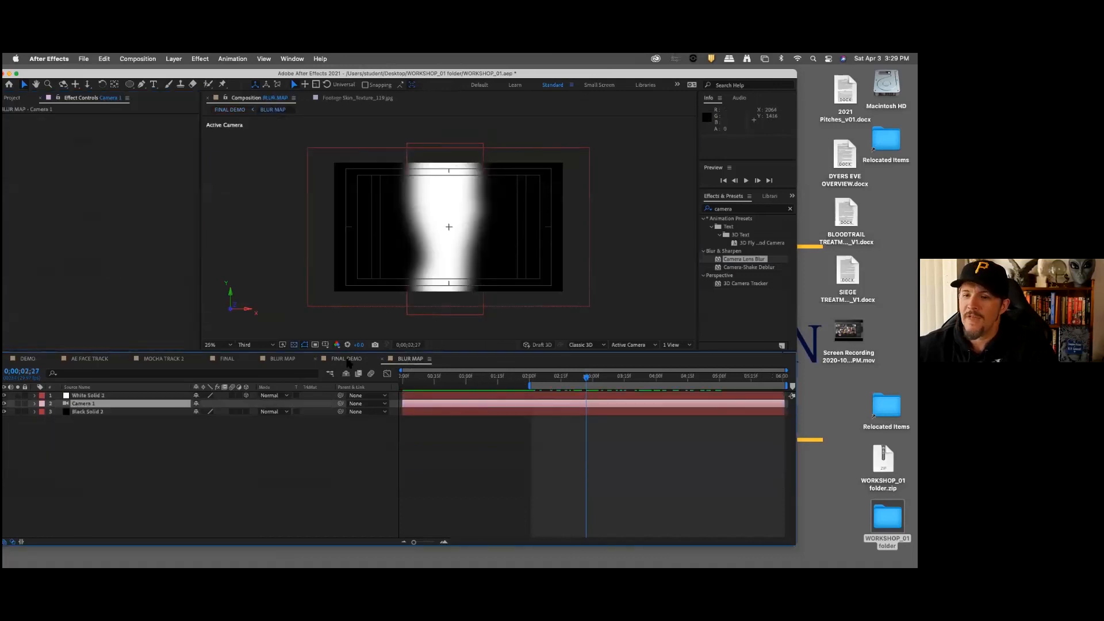
click(342, 359)
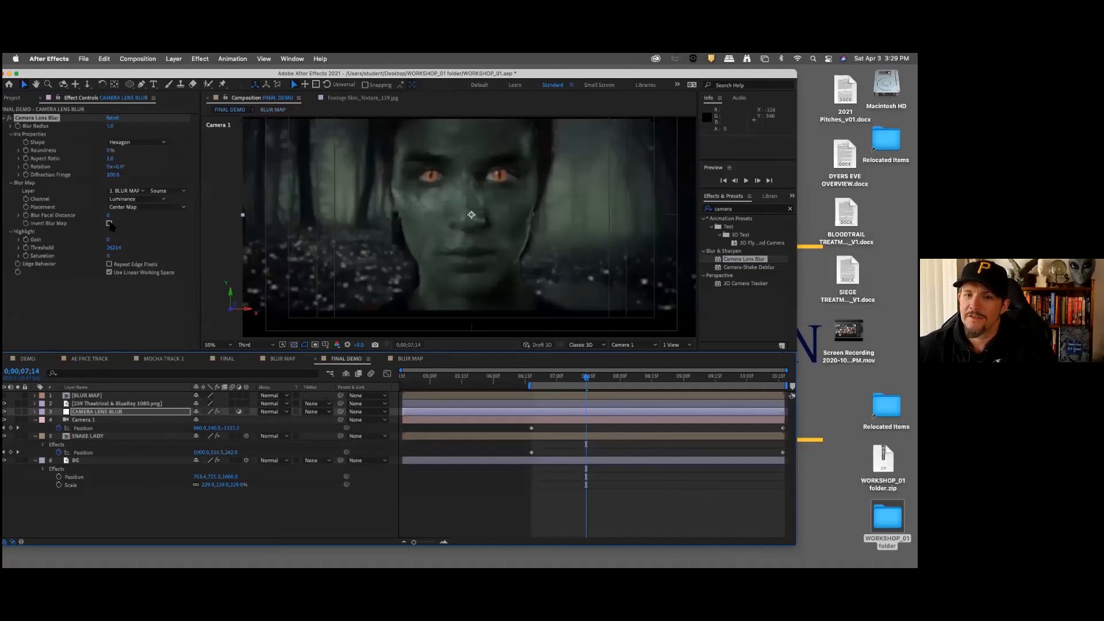
click(109, 223)
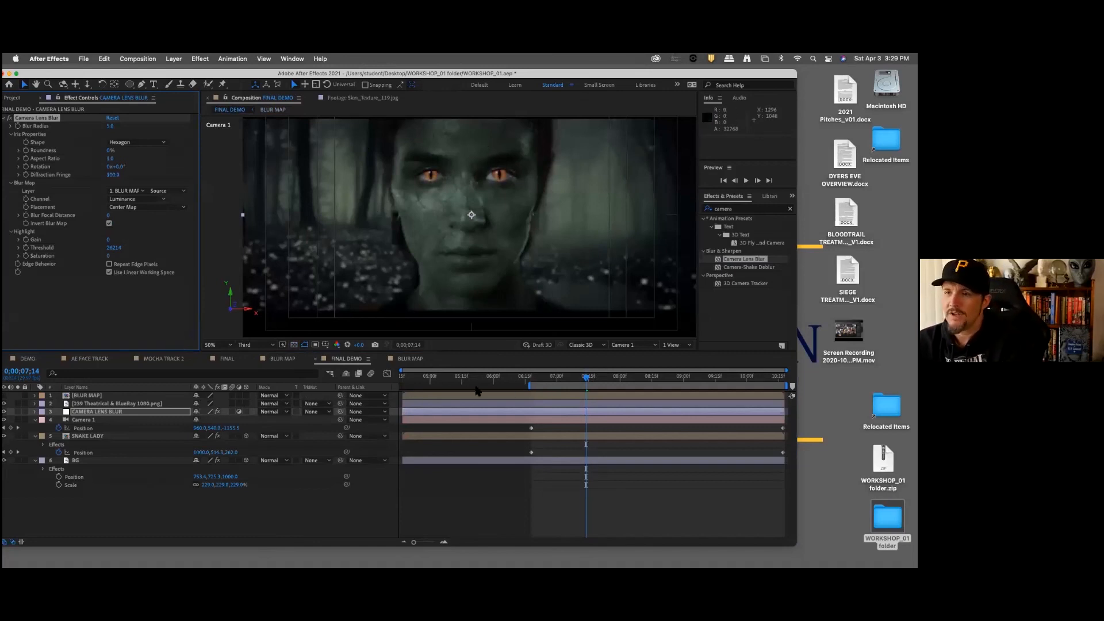
Step: Keyframe Blur Radius at the work area start, 0;00;06;18, and set it to 30 at 0;00;10;17
key(j)
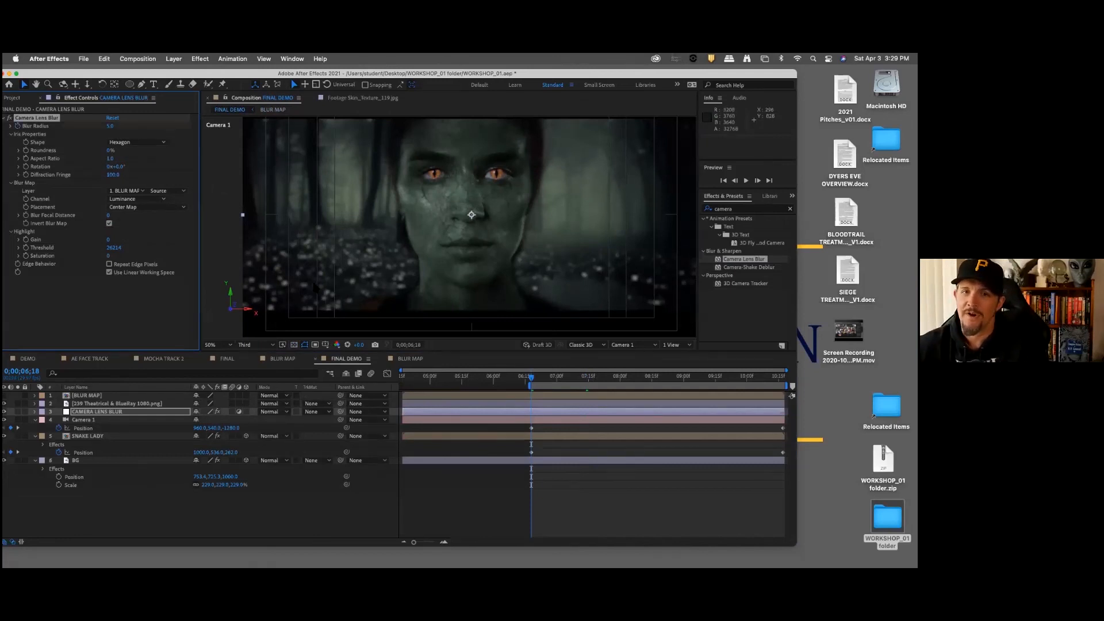
drag(651, 75, 631, 74)
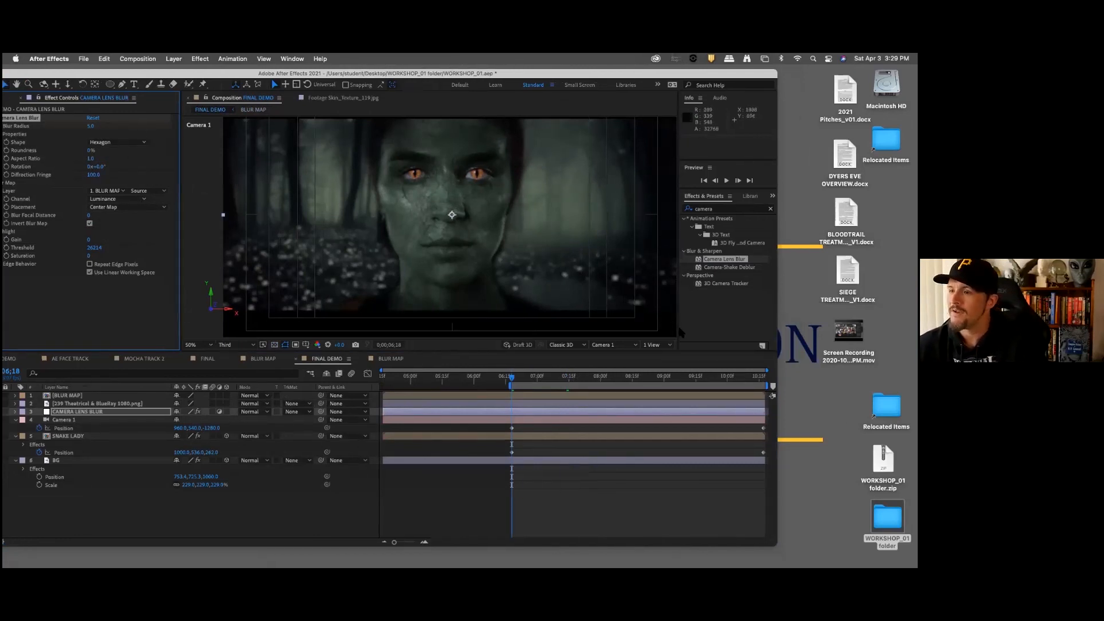
click(764, 377)
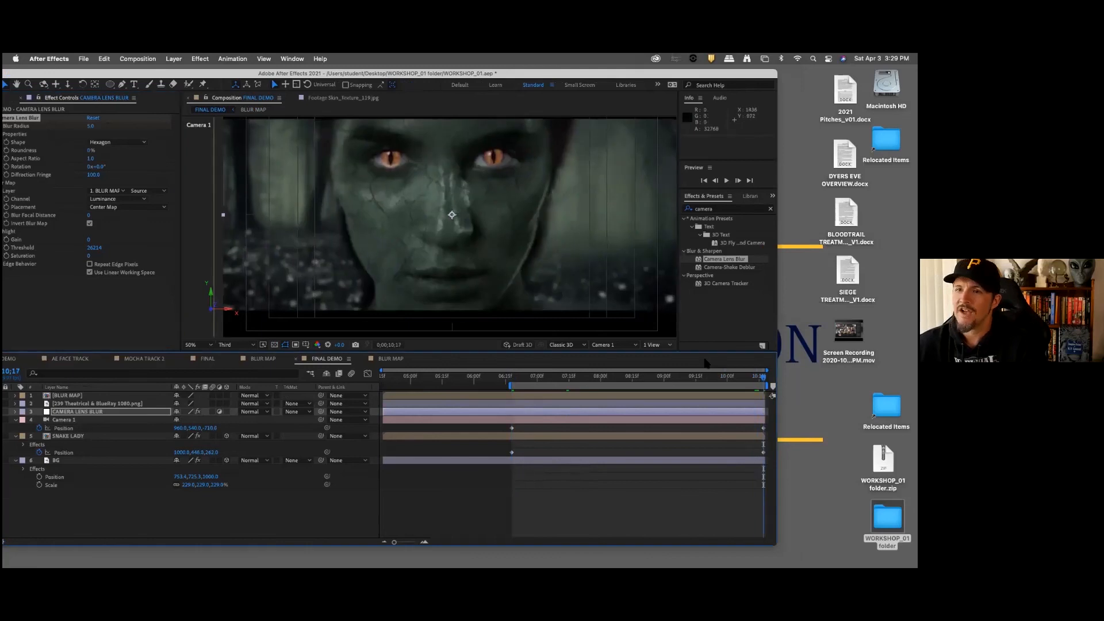
click(91, 126)
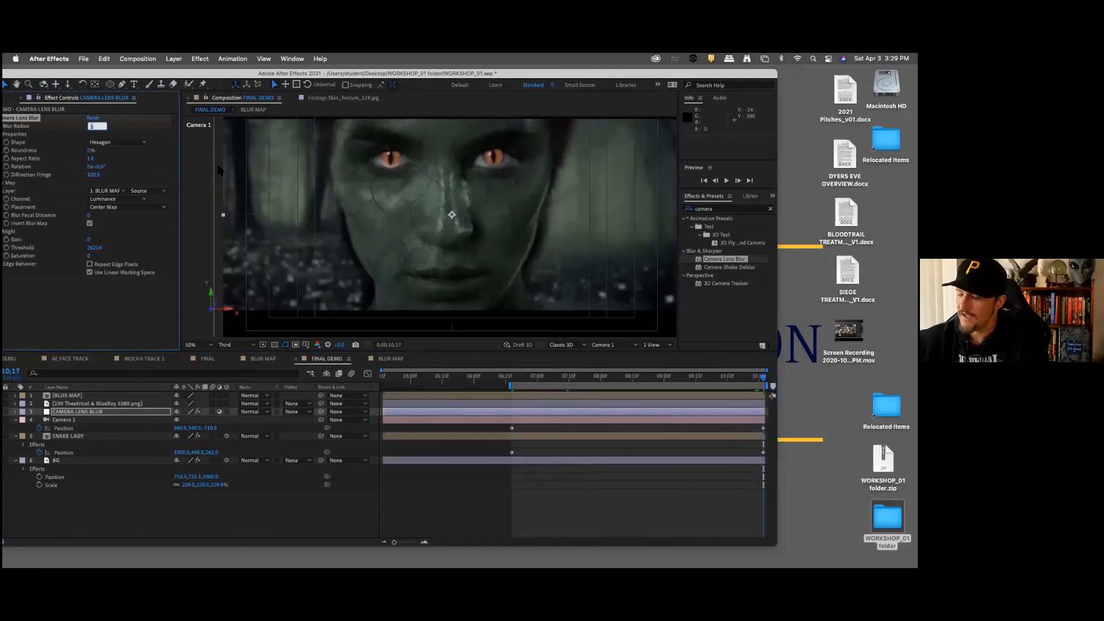
text(30)
key(Return)
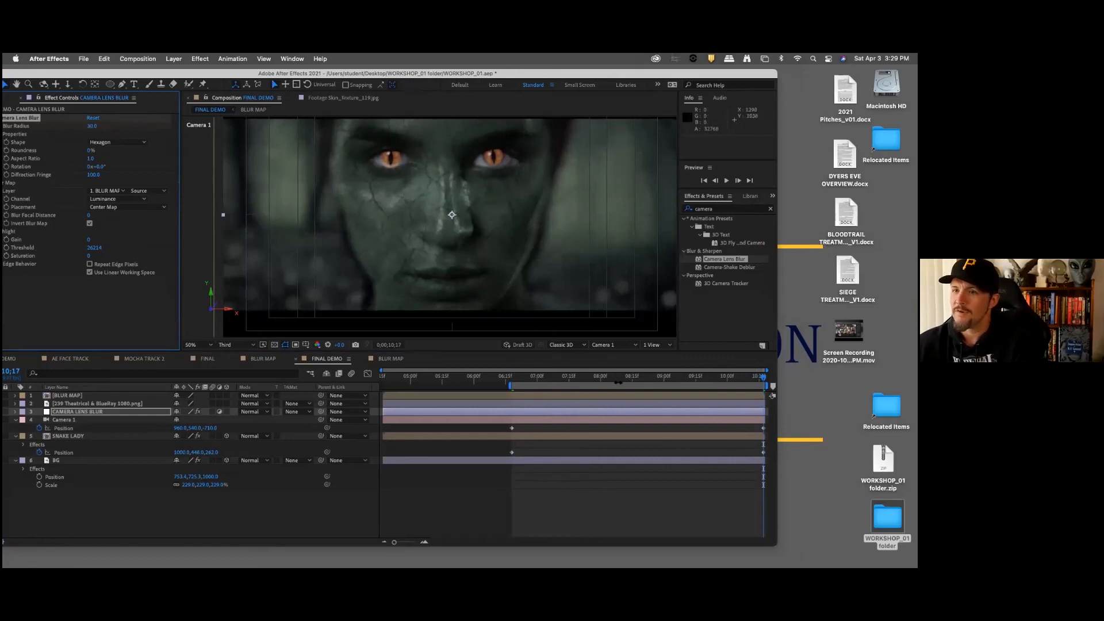
Step: Play back the animated lens blur in FINAL DEMO and return to 0;00;10;17
drag(607, 378, 530, 392)
key(space)
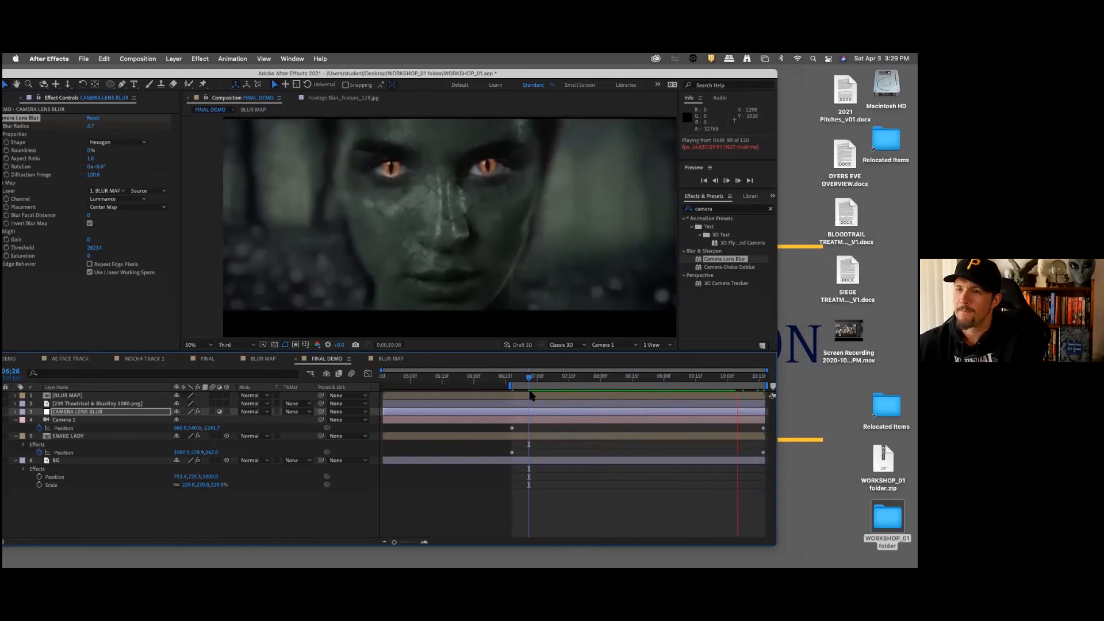
key(space)
click(683, 384)
click(763, 377)
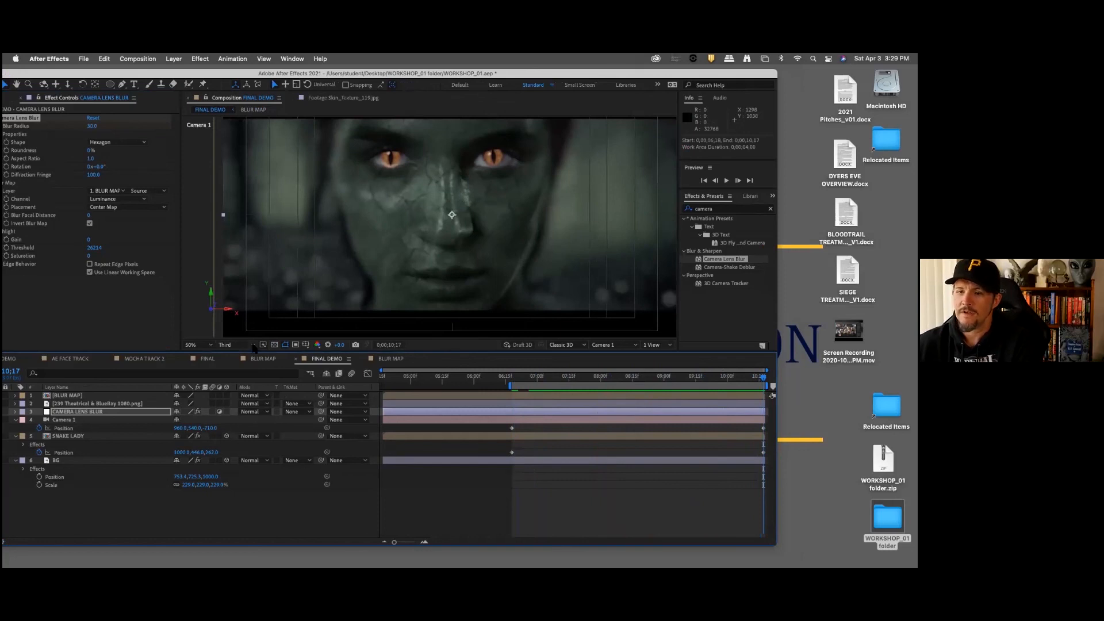
Step: Set the FINAL DEMO viewer resolution to Full and compare the blur at the shot's start and end
click(237, 345)
click(241, 369)
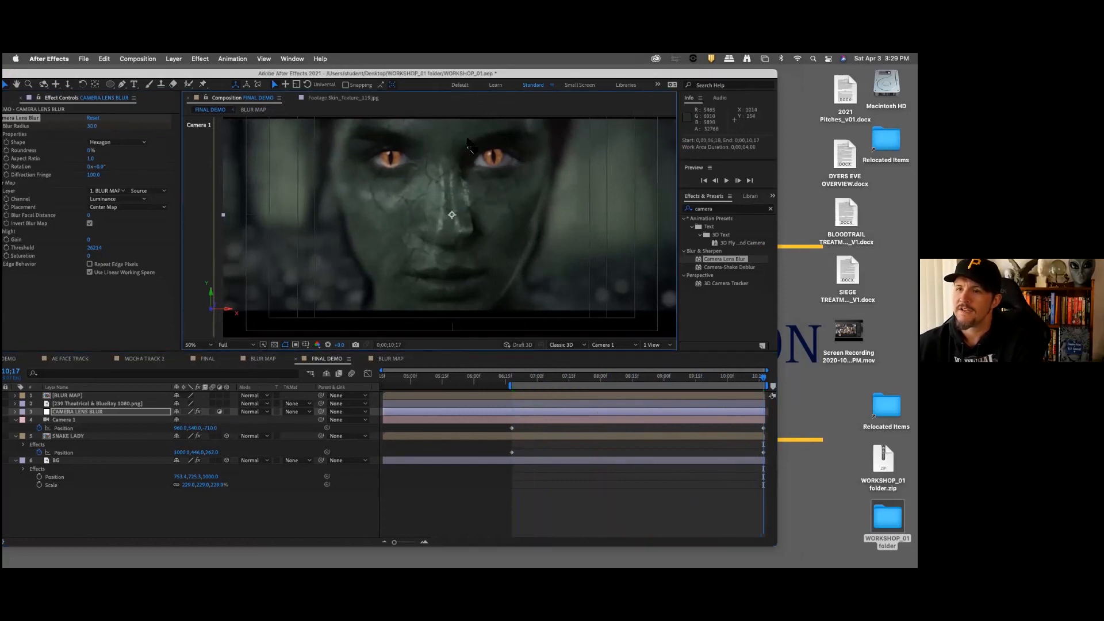
key(space)
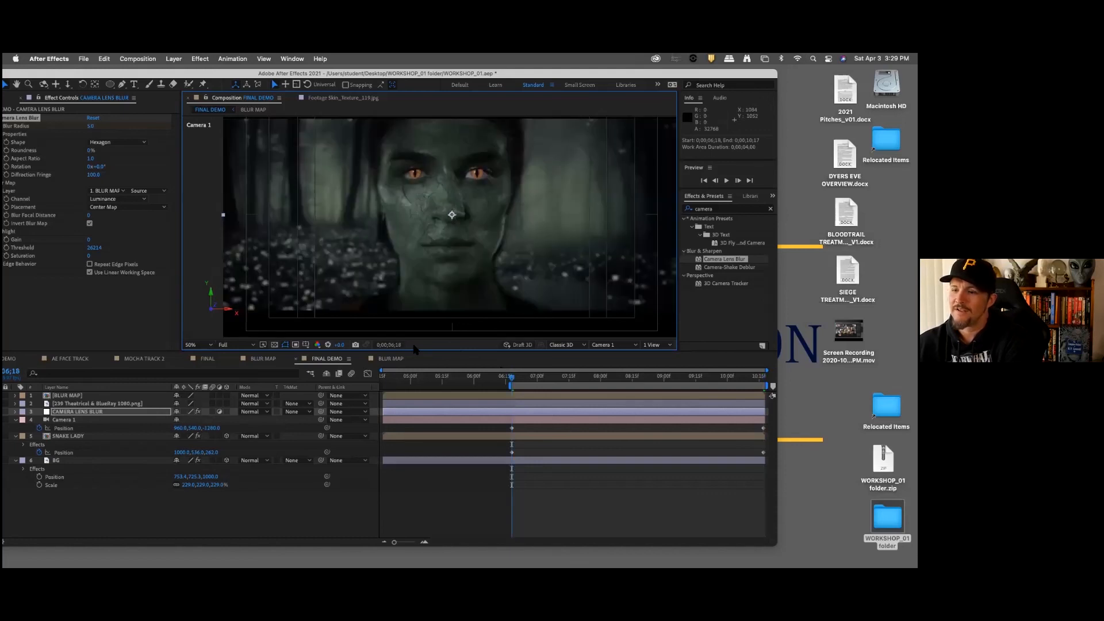
key(k)
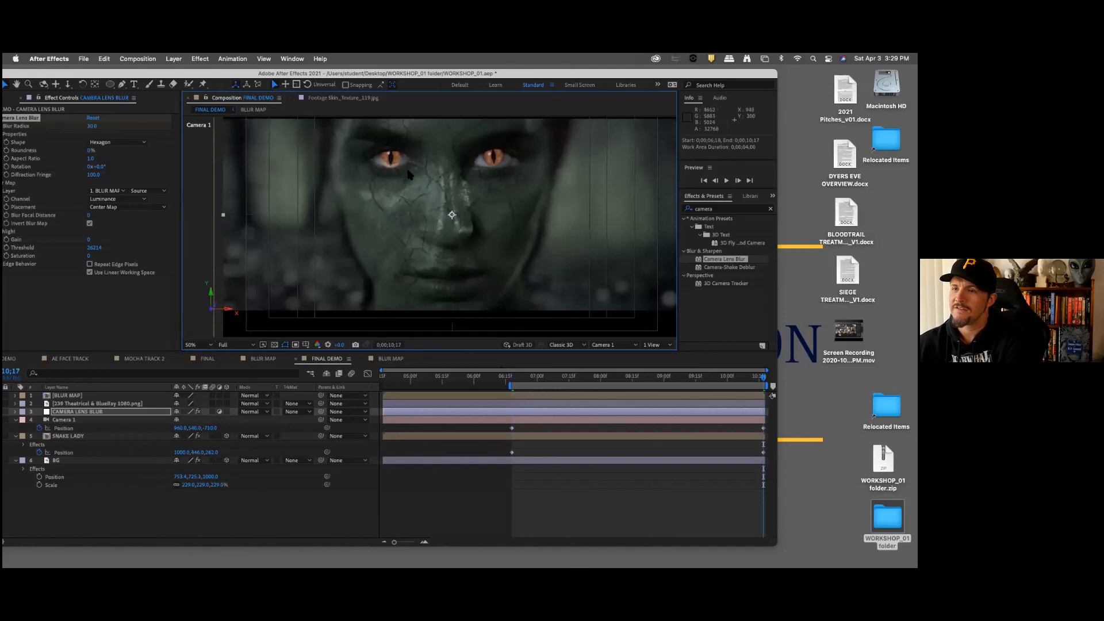
Step: Collapse the open properties of the Camera 1, SNAKE LADY and BG layers
click(288, 486)
click(16, 421)
click(16, 428)
click(16, 436)
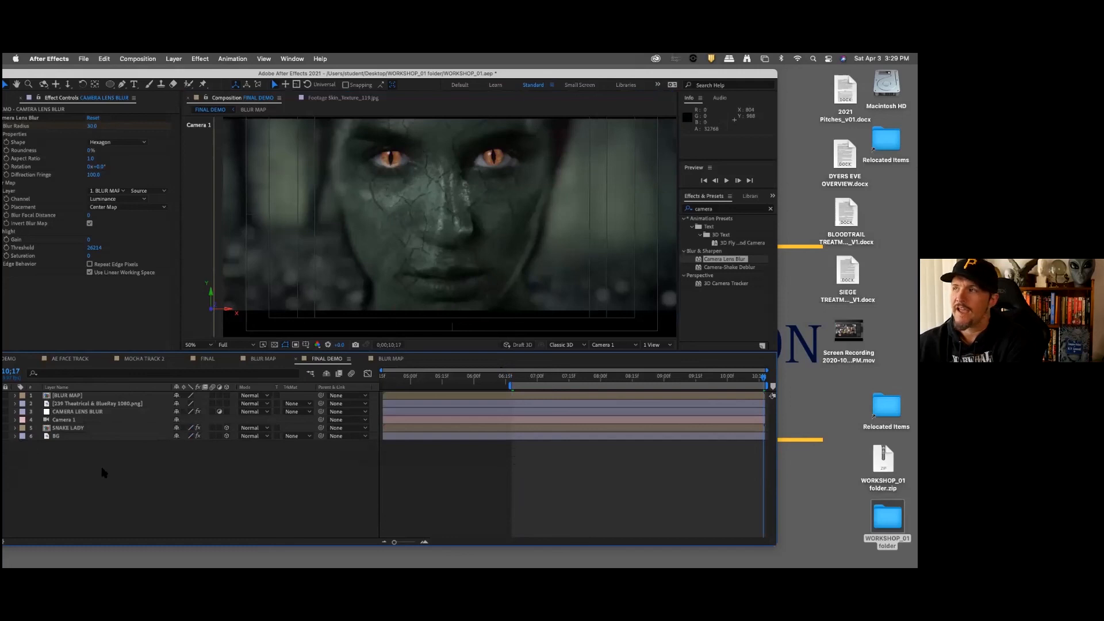
Step: Add a second adjustment layer at the top of the FINAL DEMO layer stack and apply the Curves effect to it
right_click(137, 475)
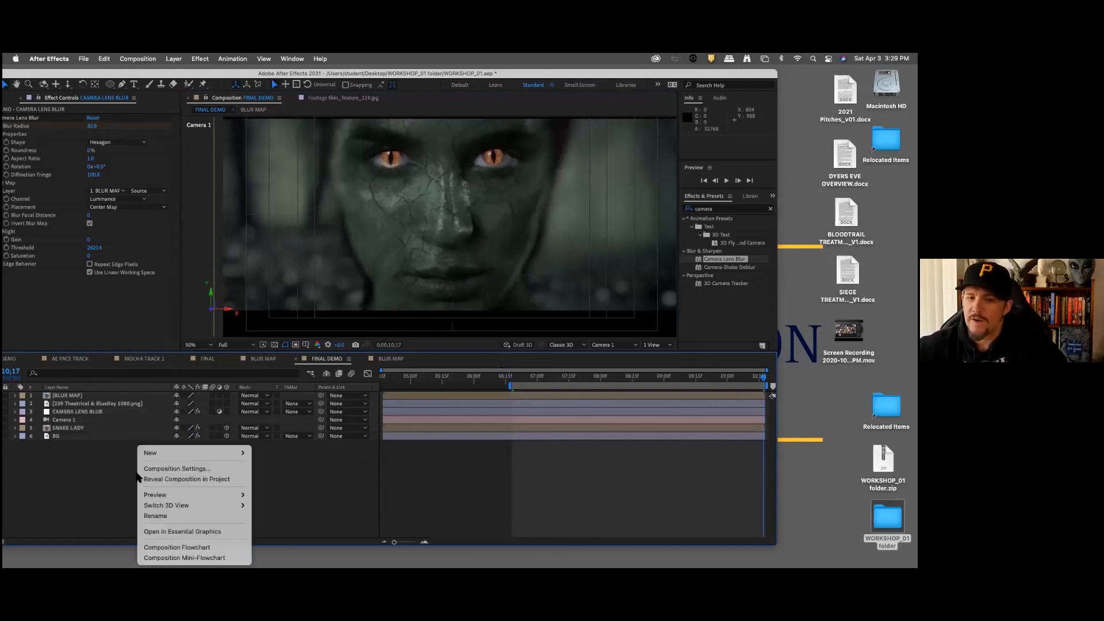
mouse_move(215, 454)
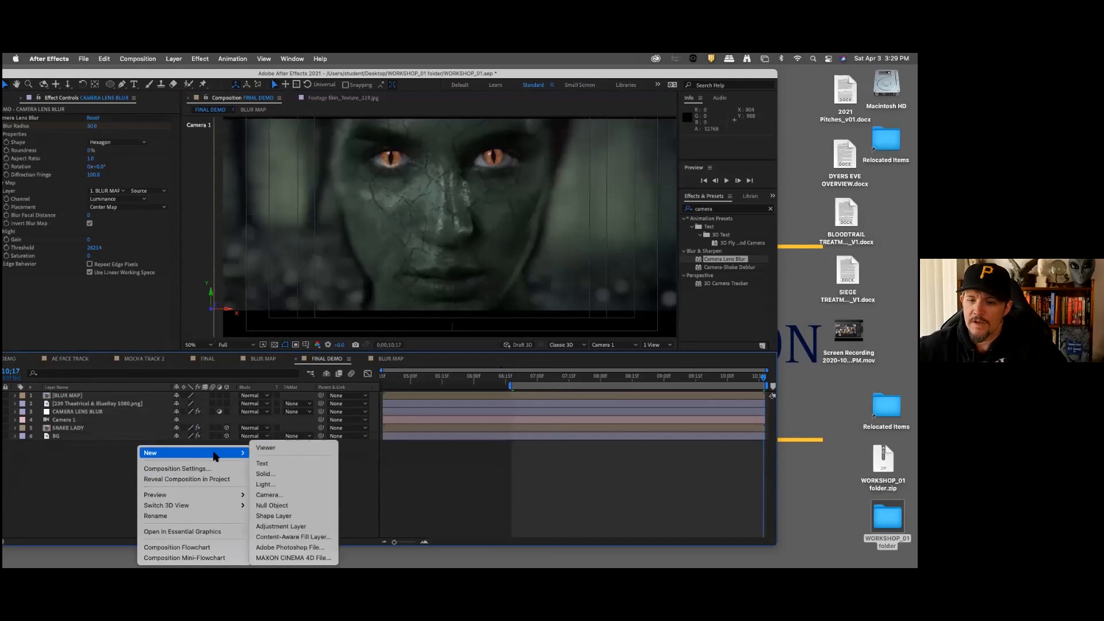
click(287, 526)
click(737, 211)
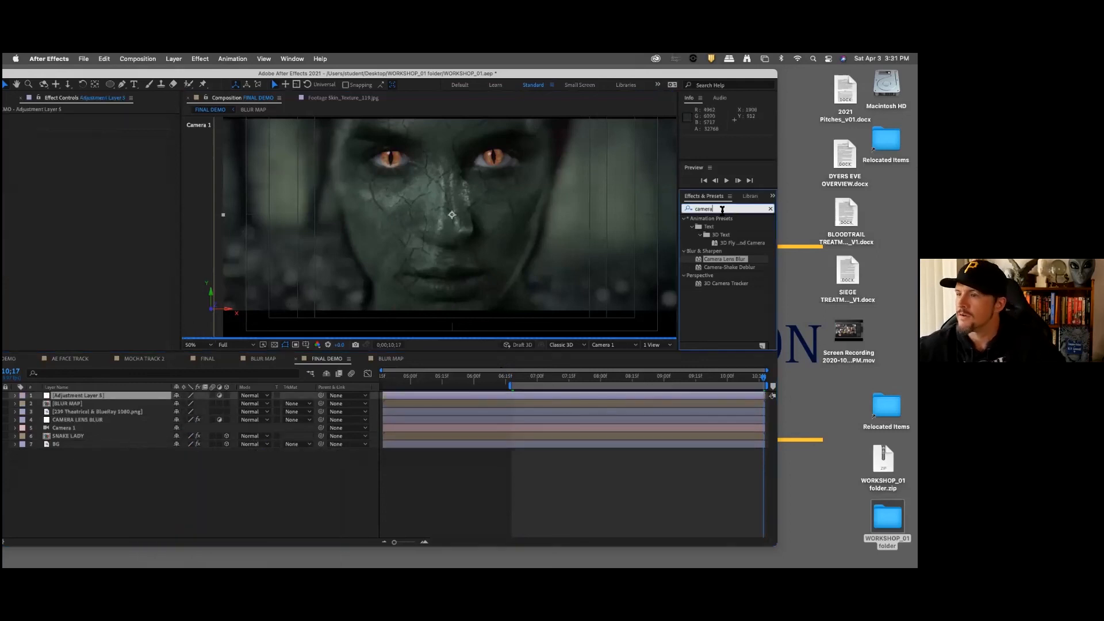
text(cur)
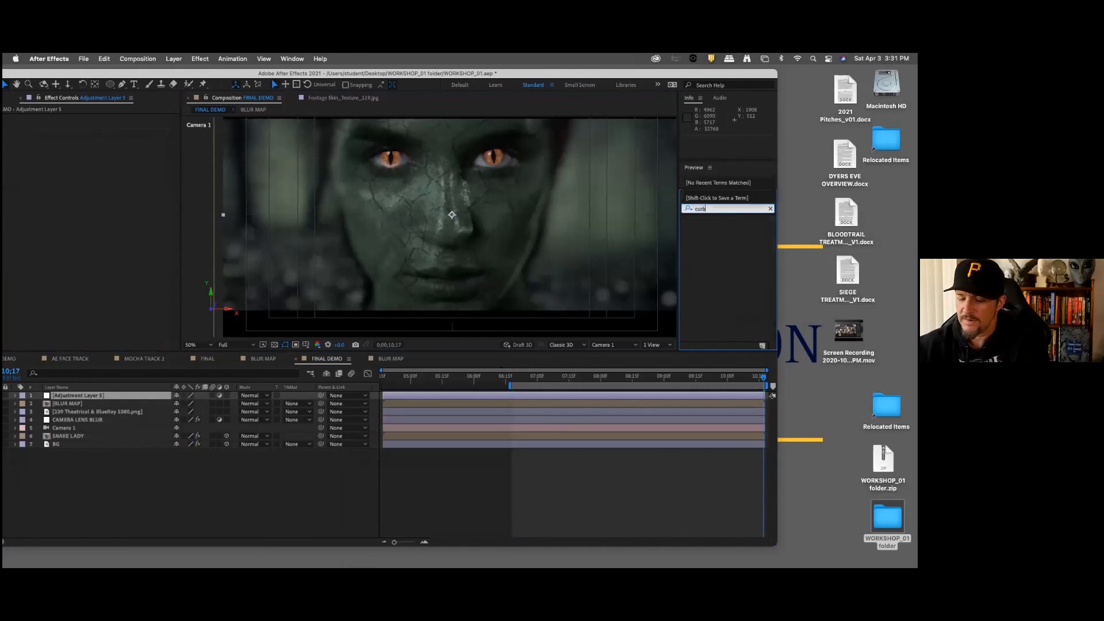
text(ves)
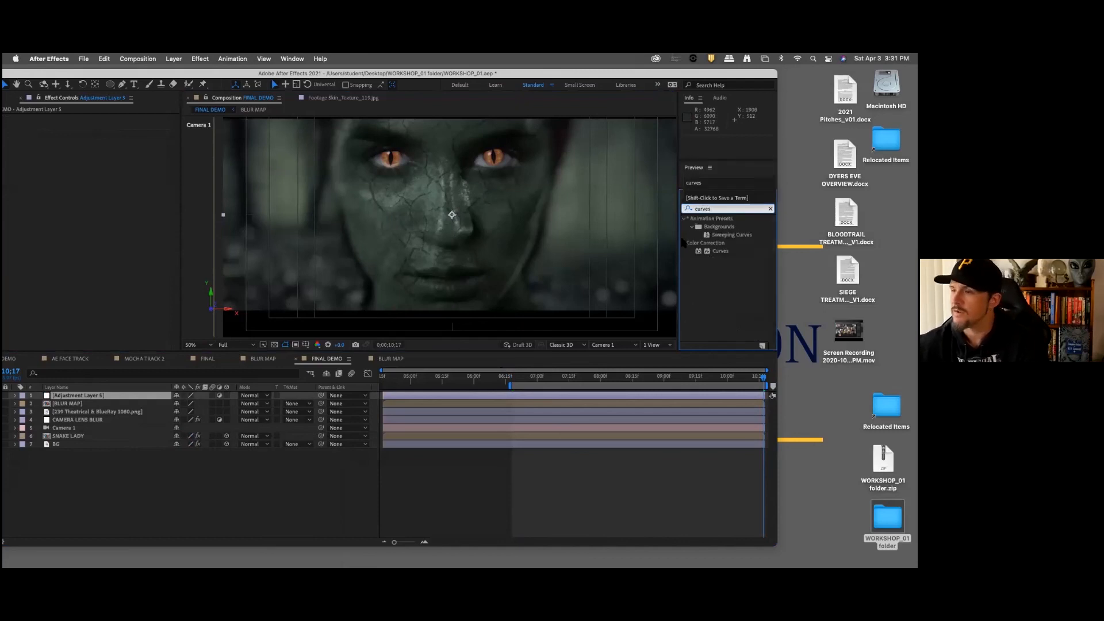
drag(716, 251, 108, 396)
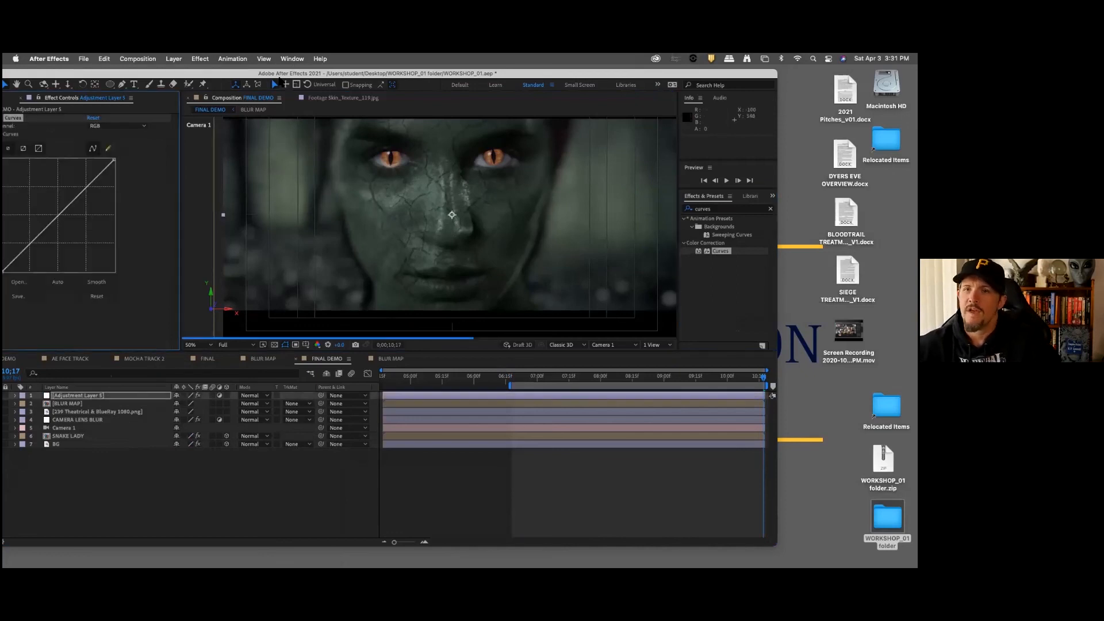
Step: Bend the Red channel curve slightly below the diagonal in the upper midtones on the new adjustment layer
drag(279, 76, 328, 76)
click(170, 126)
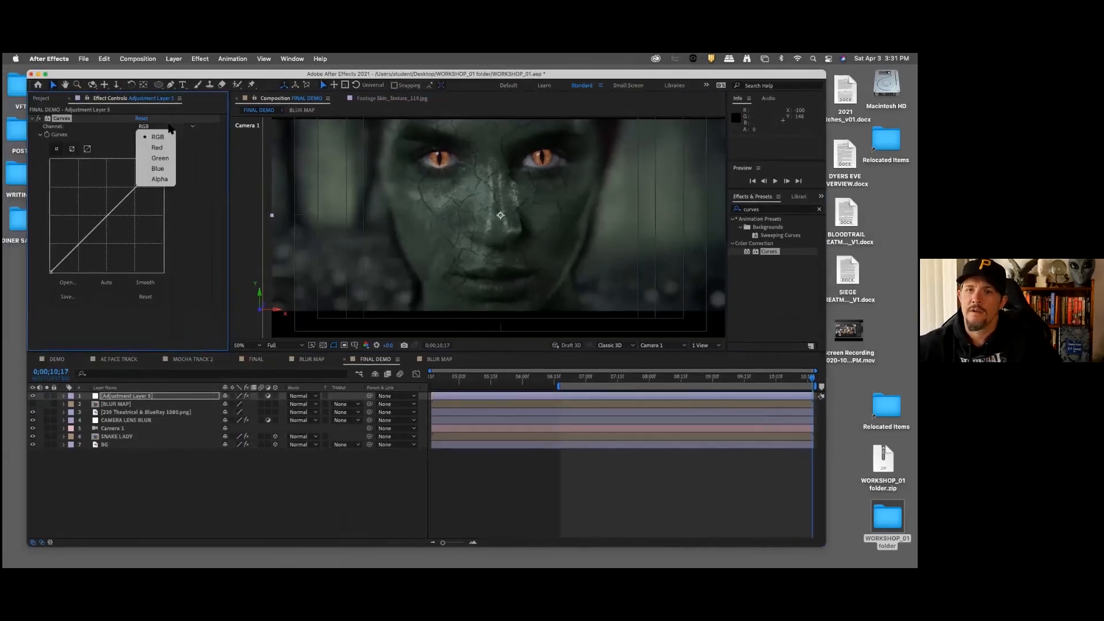
click(167, 148)
drag(106, 219, 118, 199)
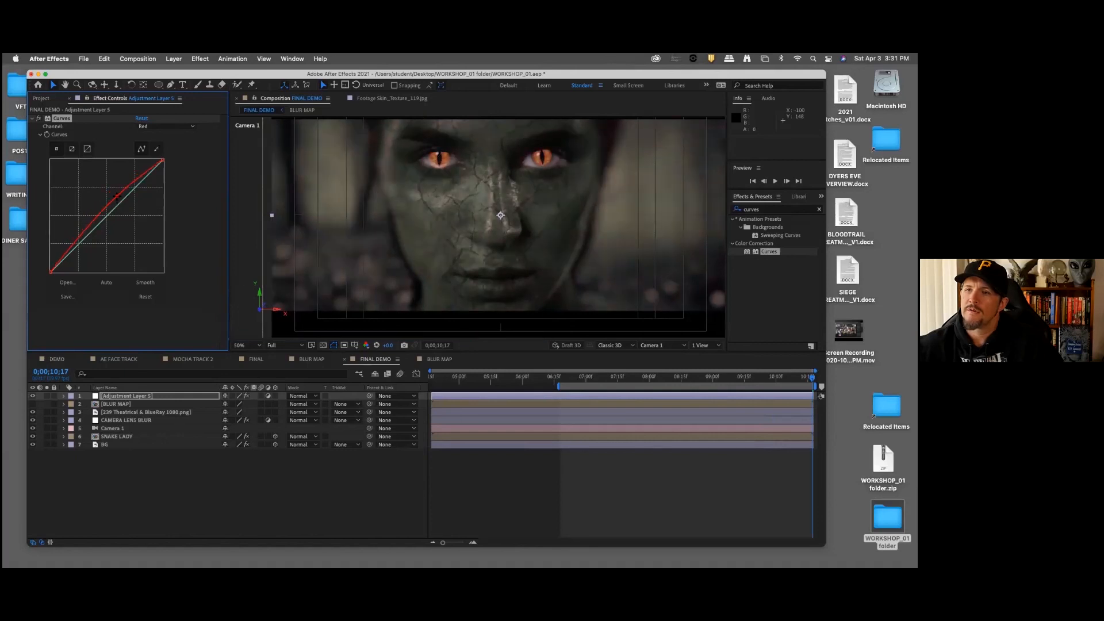
drag(118, 200, 122, 205)
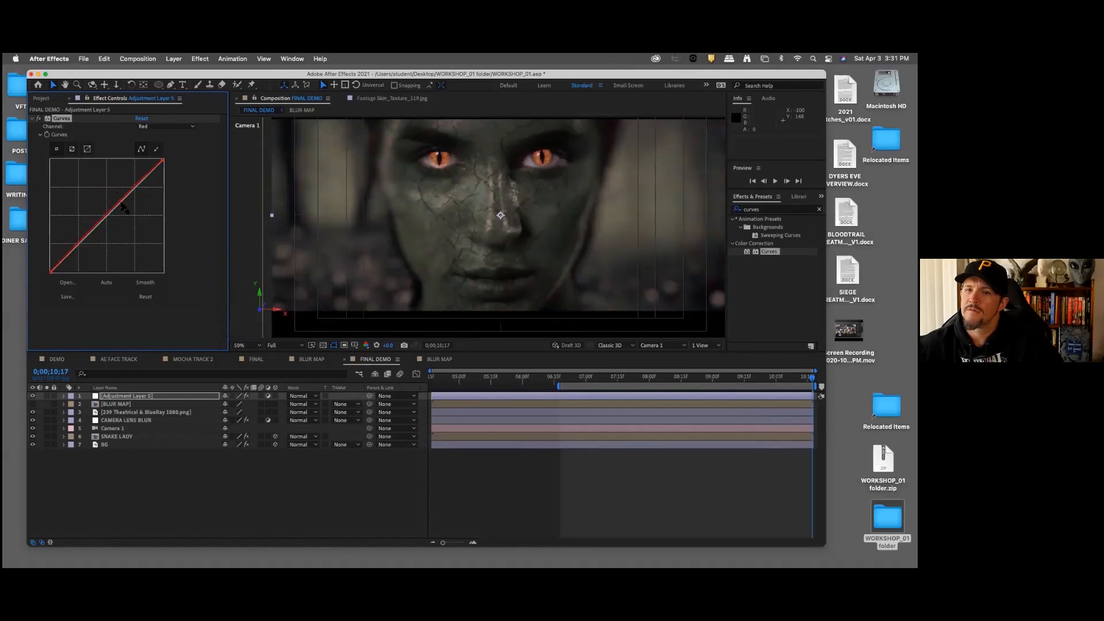
Step: Bend the Green channel curve slightly below the diagonal in the shadows on the top adjustment layer
click(167, 127)
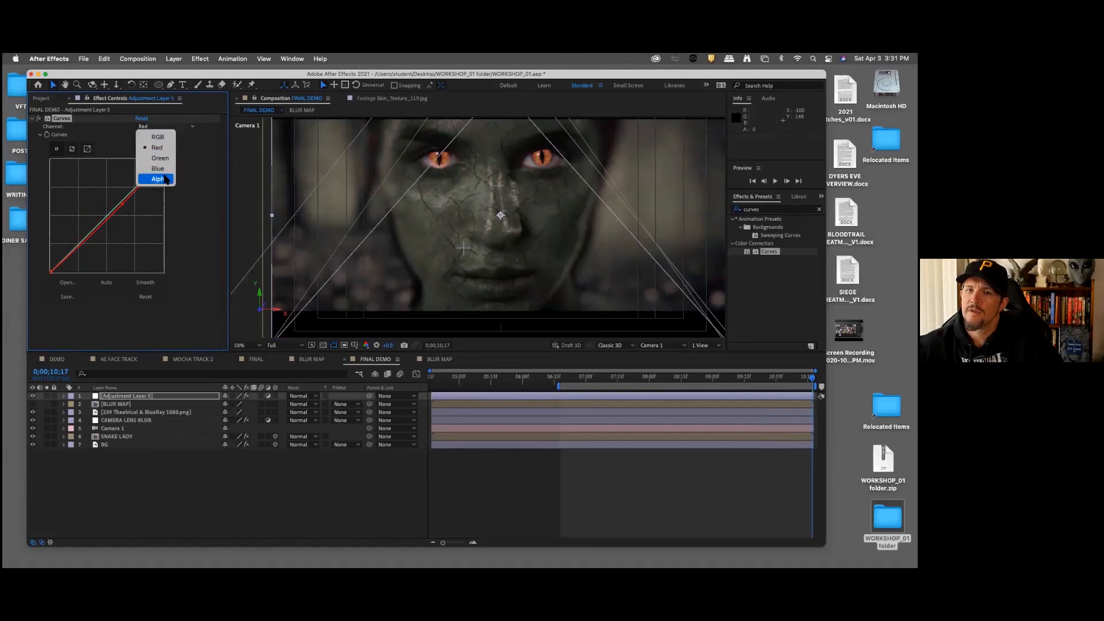
click(165, 158)
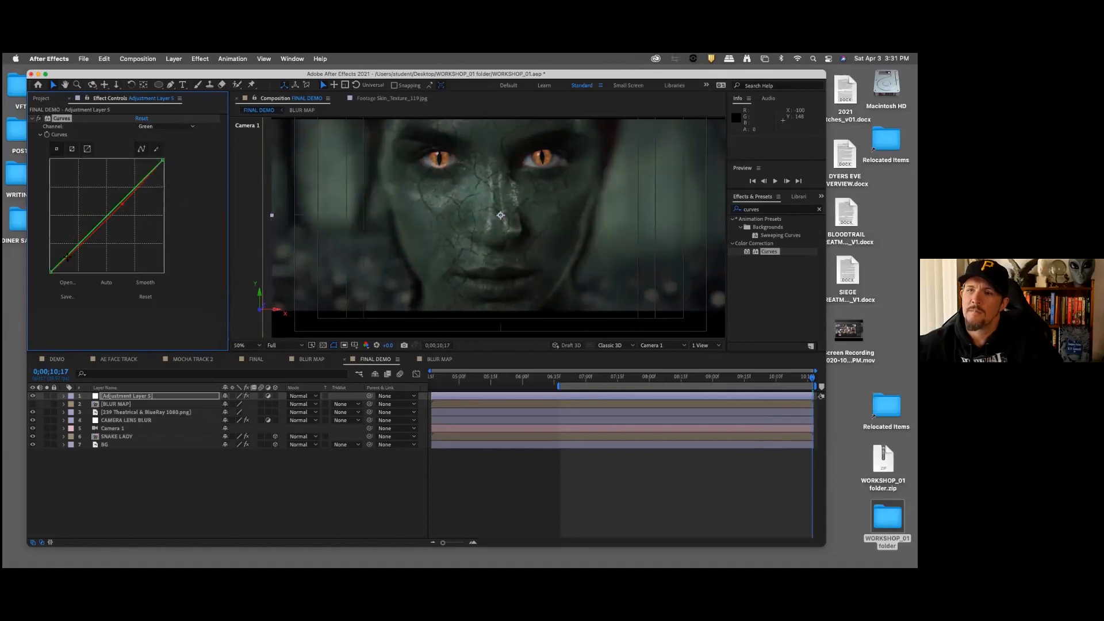
drag(67, 257, 67, 260)
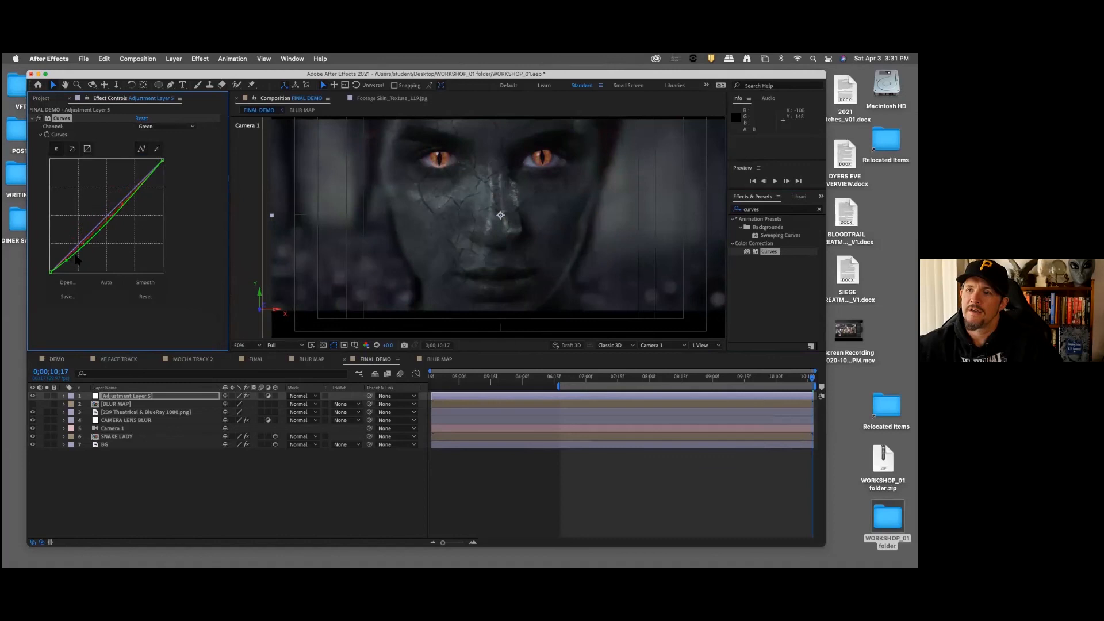
scroll(448, 211, up, 1)
scroll(448, 211, down, 3)
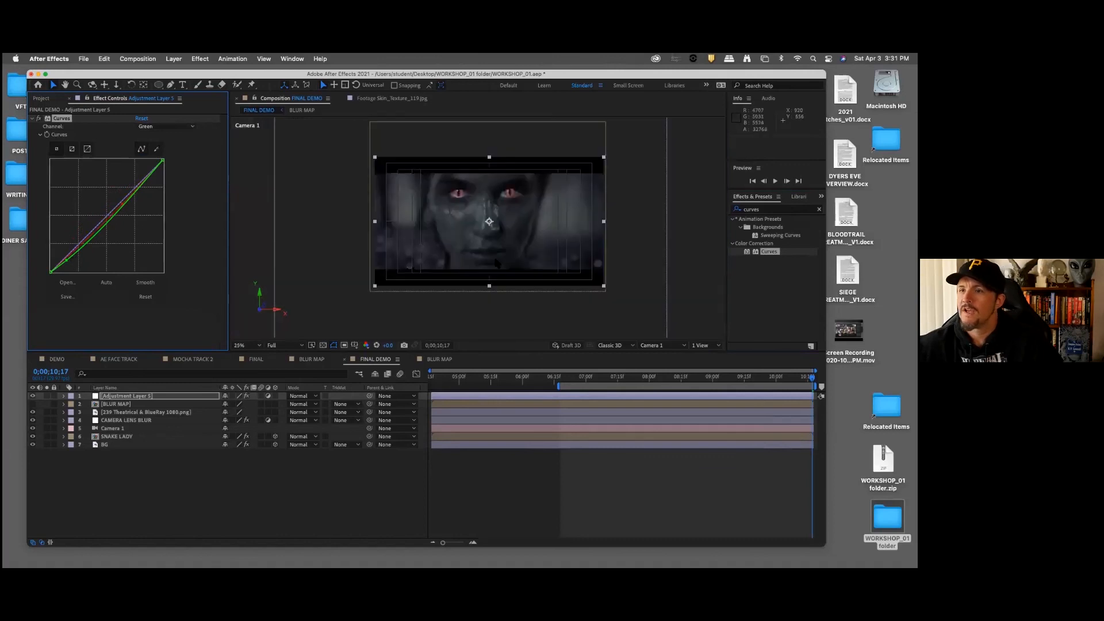
Step: Deselect the adjustment layer and check the color grade at 0;00;06;27 and 0;00;07;29 in FINAL DEMO
click(329, 480)
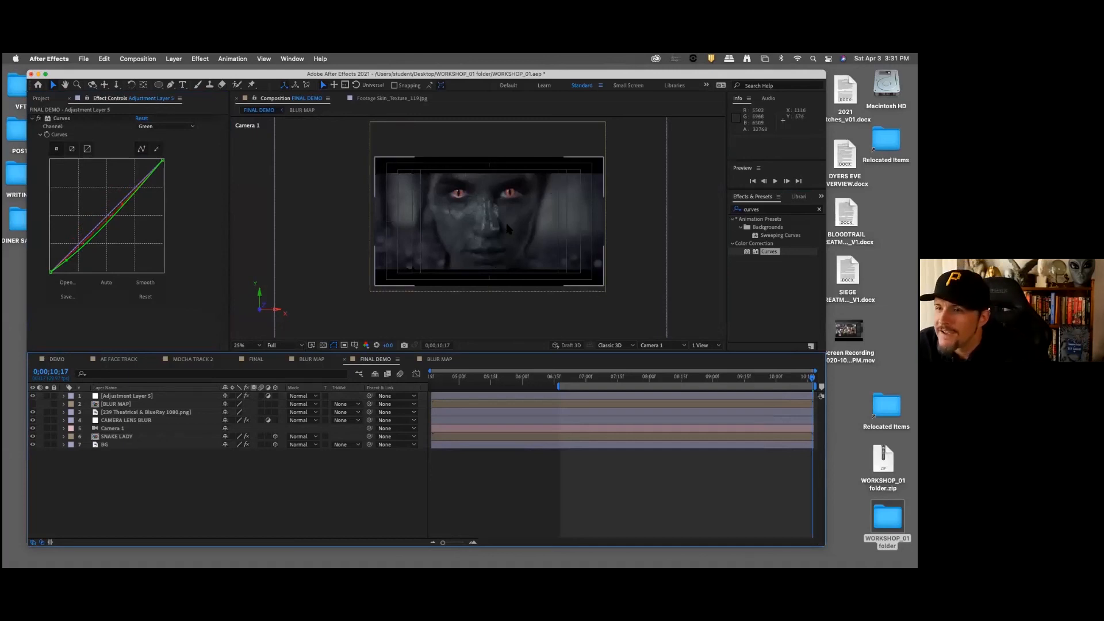
scroll(507, 228, up, 2)
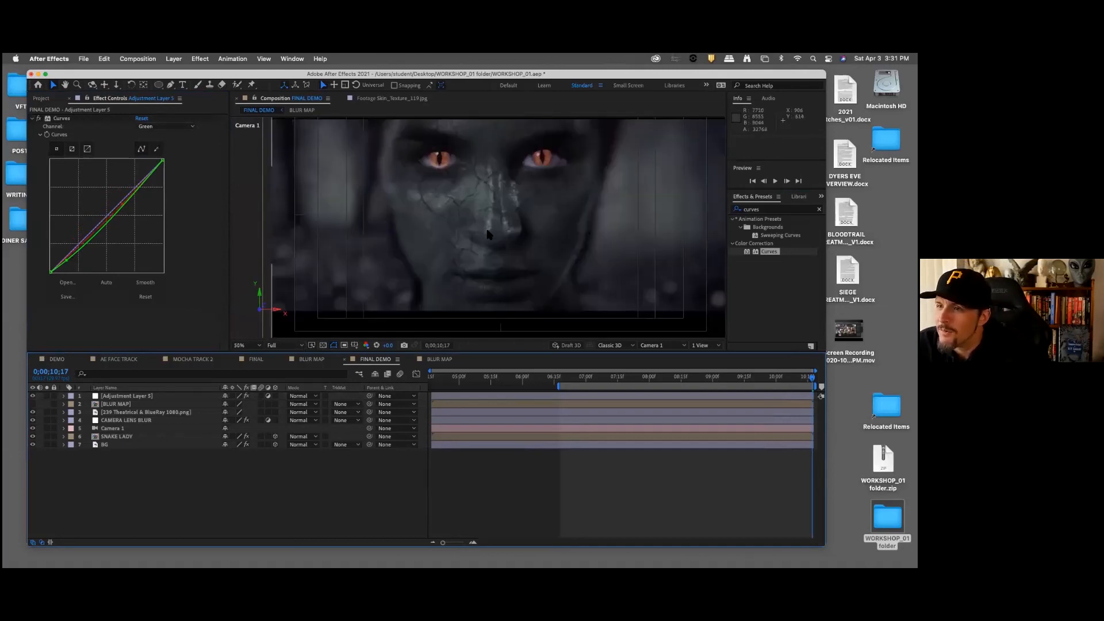
click(578, 378)
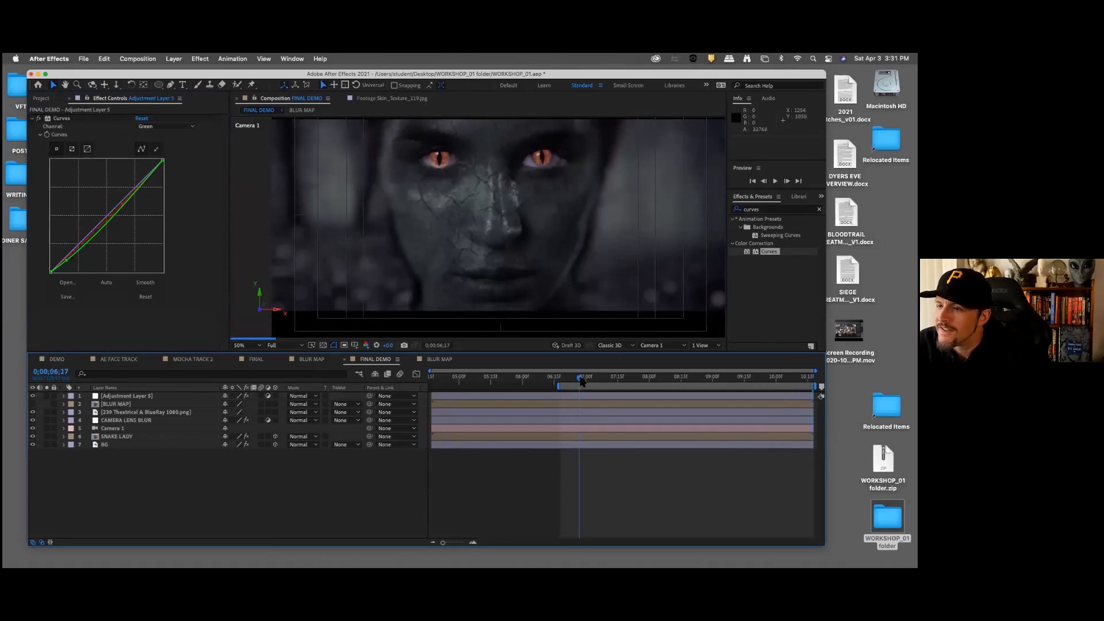
click(648, 377)
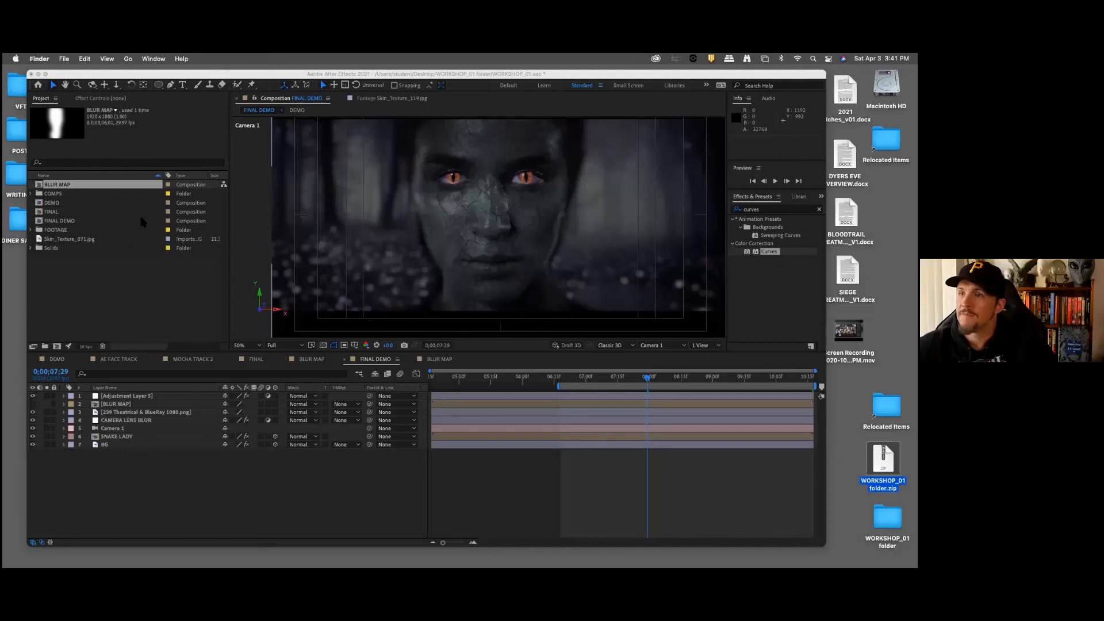
Step: Switch back to After Effects and save a copy of the project on the Desktop as WORKSHOP_02.aep
click(577, 79)
drag(576, 79, 579, 87)
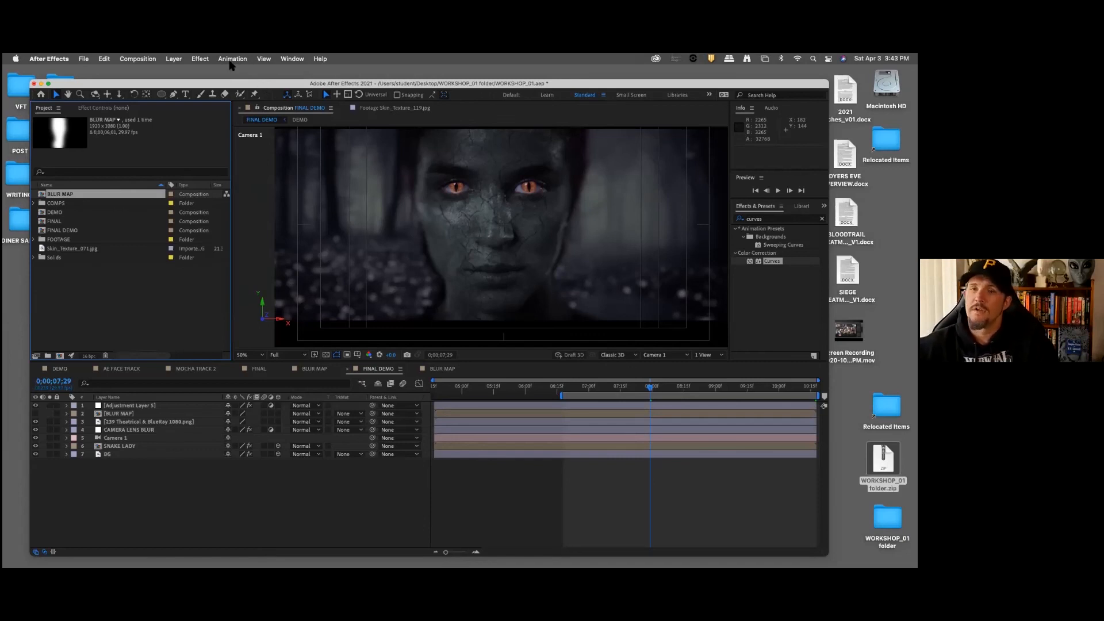
click(84, 58)
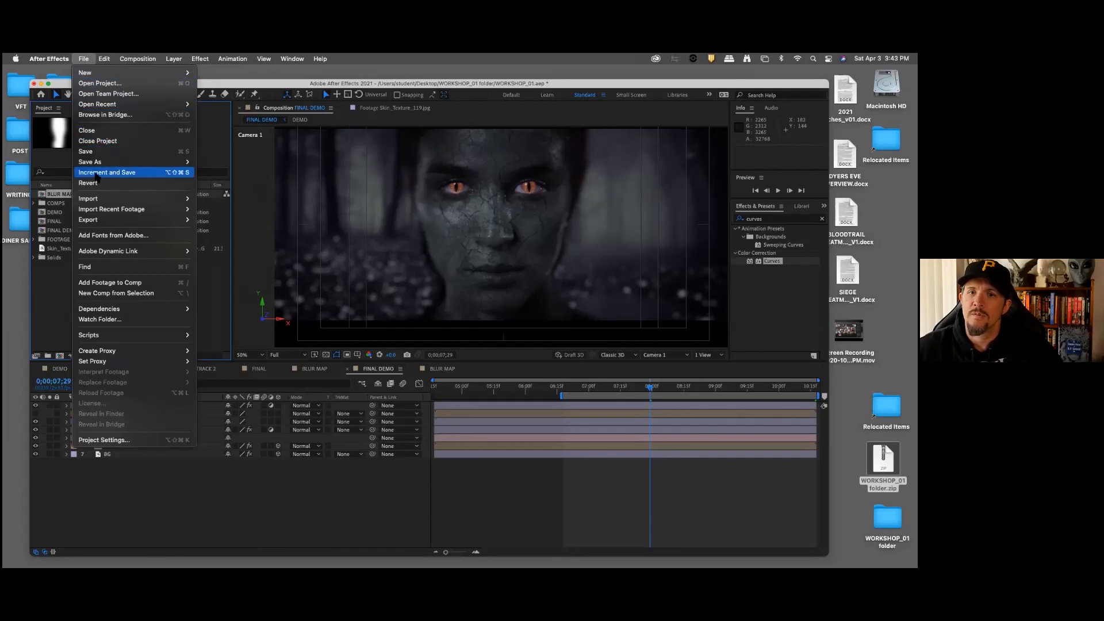
mouse_move(117, 164)
click(219, 162)
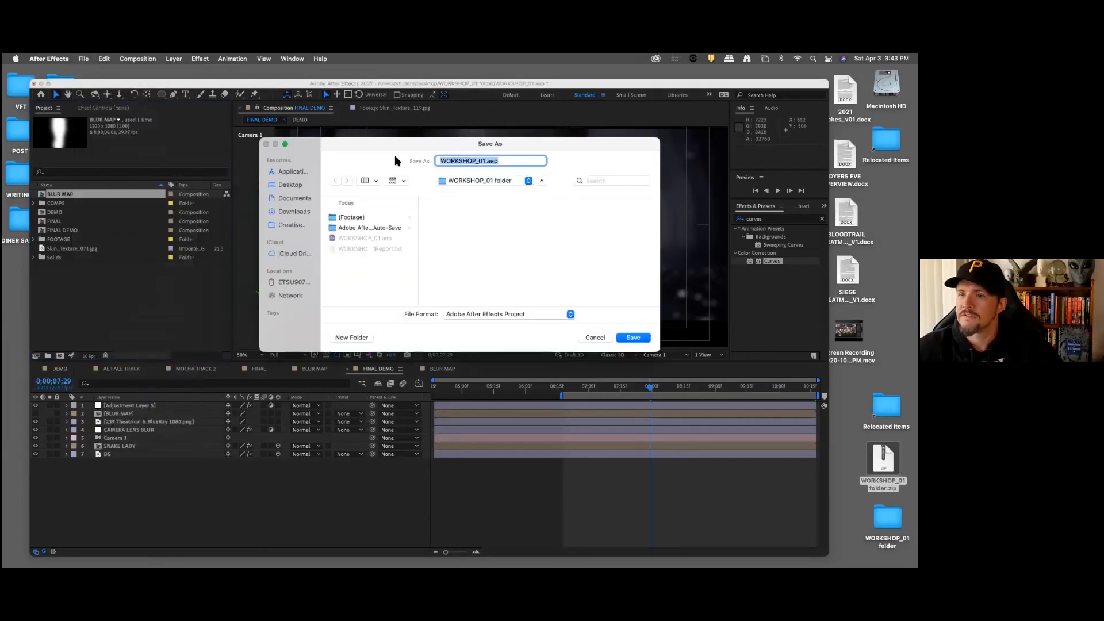
click(288, 185)
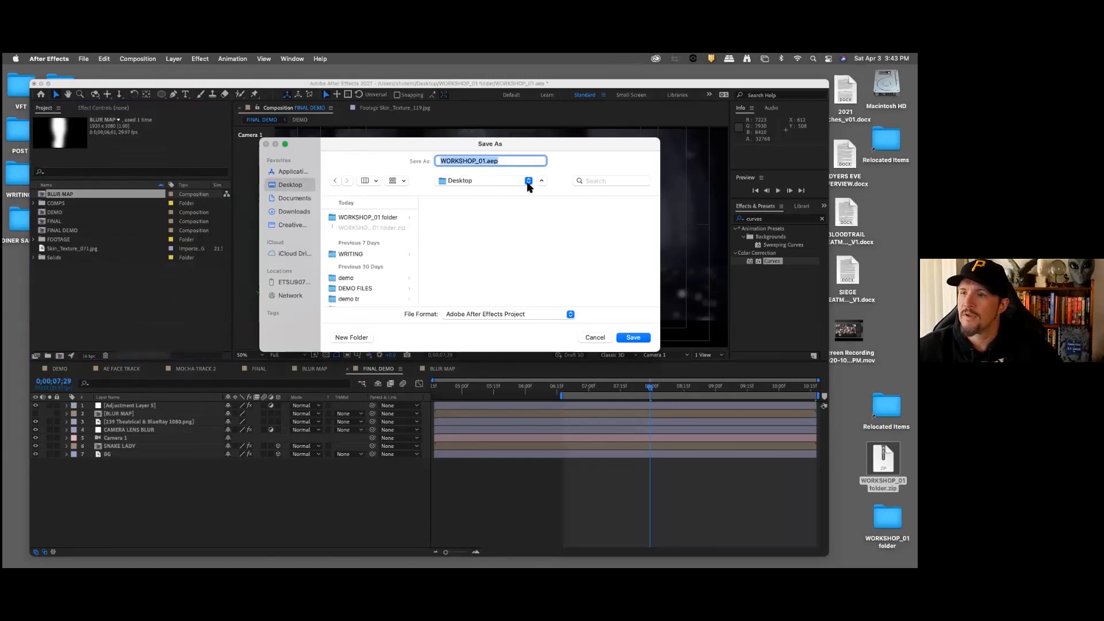
key(Right)
key(BackSpace)
text(2)
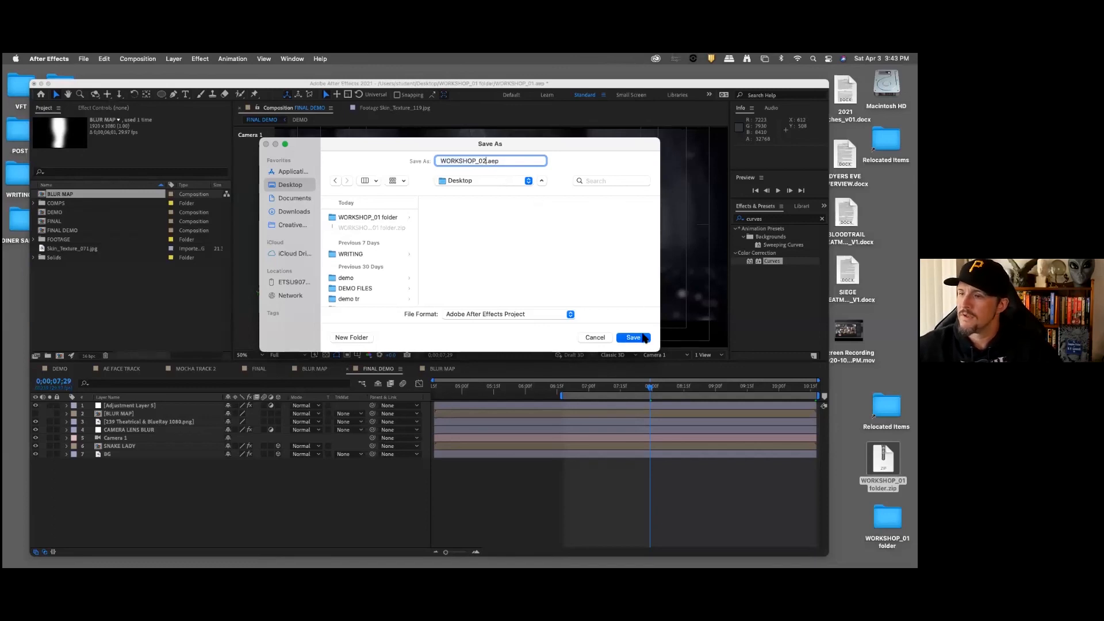
click(633, 337)
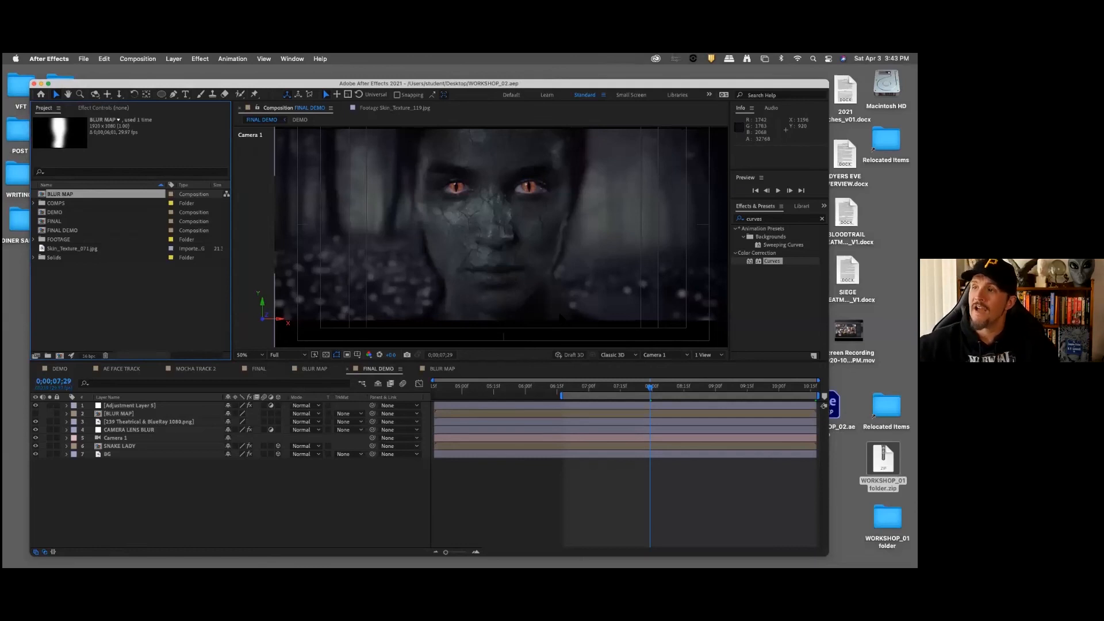
Step: Start Collect Files for the WORKSHOP_02 project with All as the source files to collect
click(83, 59)
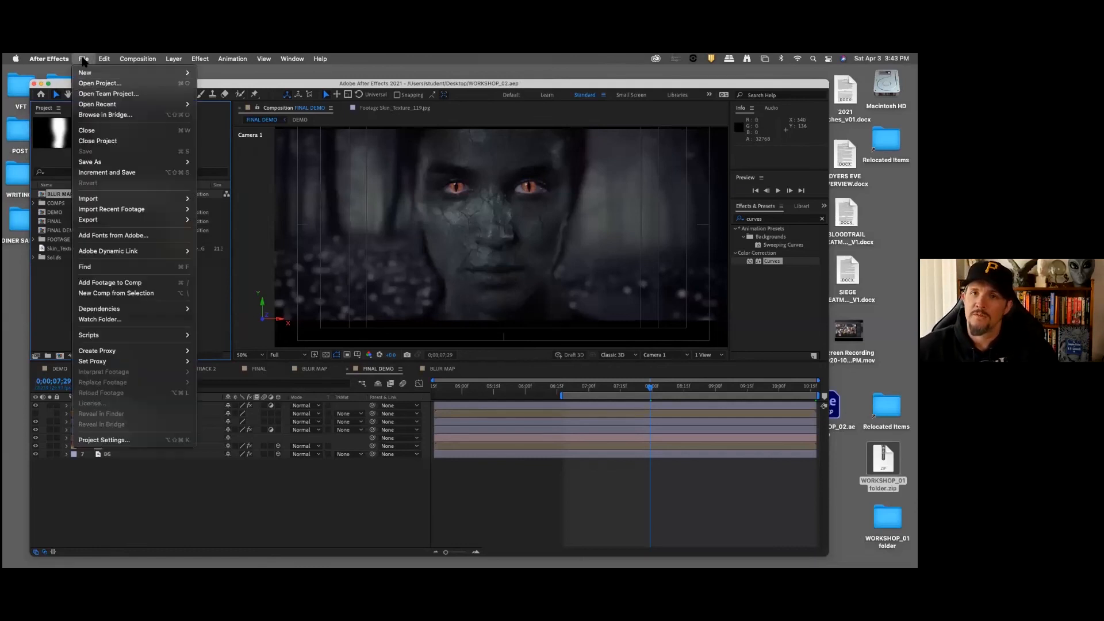
mouse_move(120, 310)
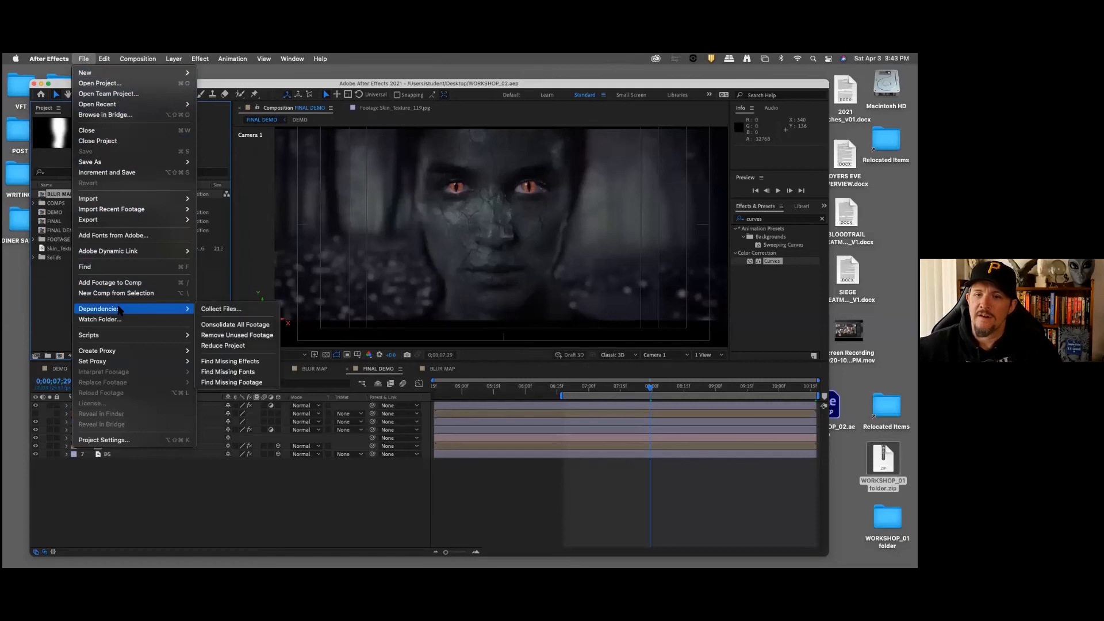
click(227, 310)
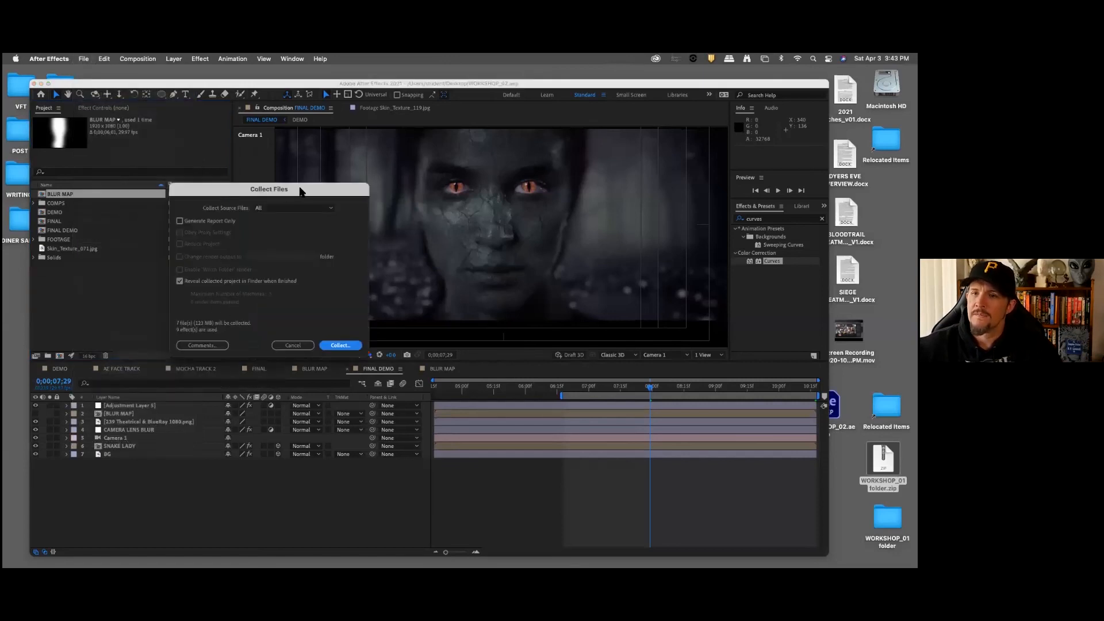
drag(300, 190, 330, 202)
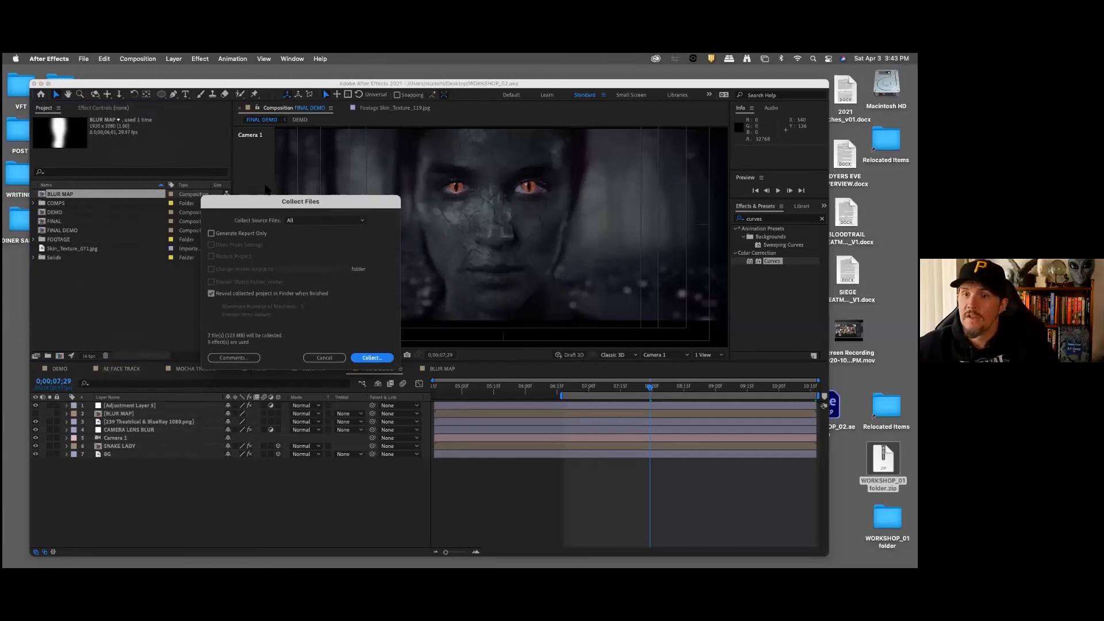
drag(340, 205, 367, 203)
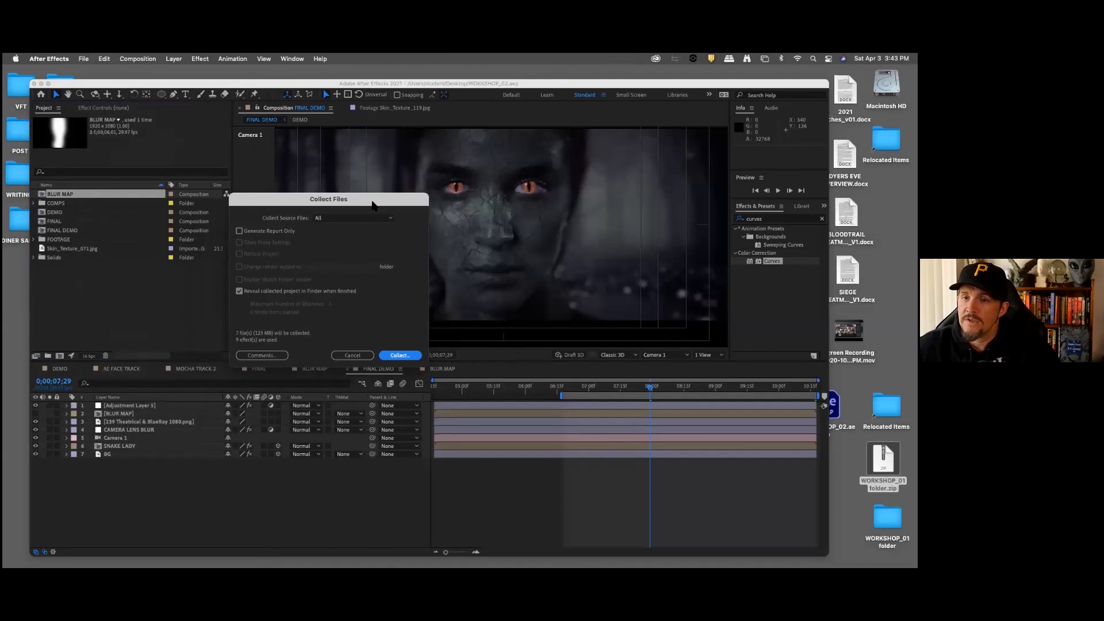
click(348, 219)
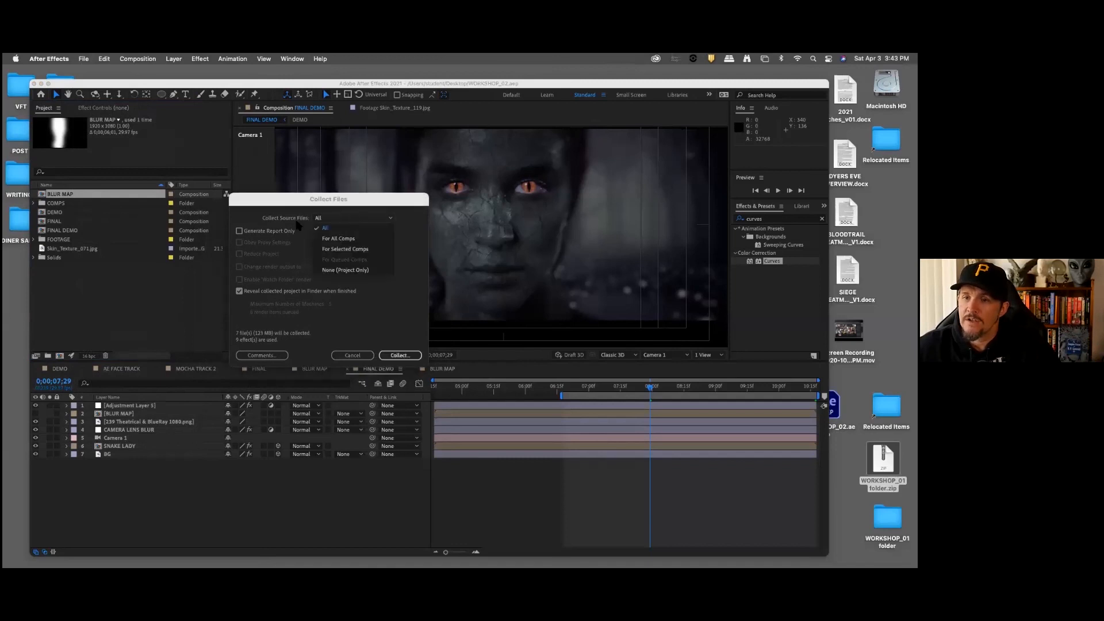
click(370, 227)
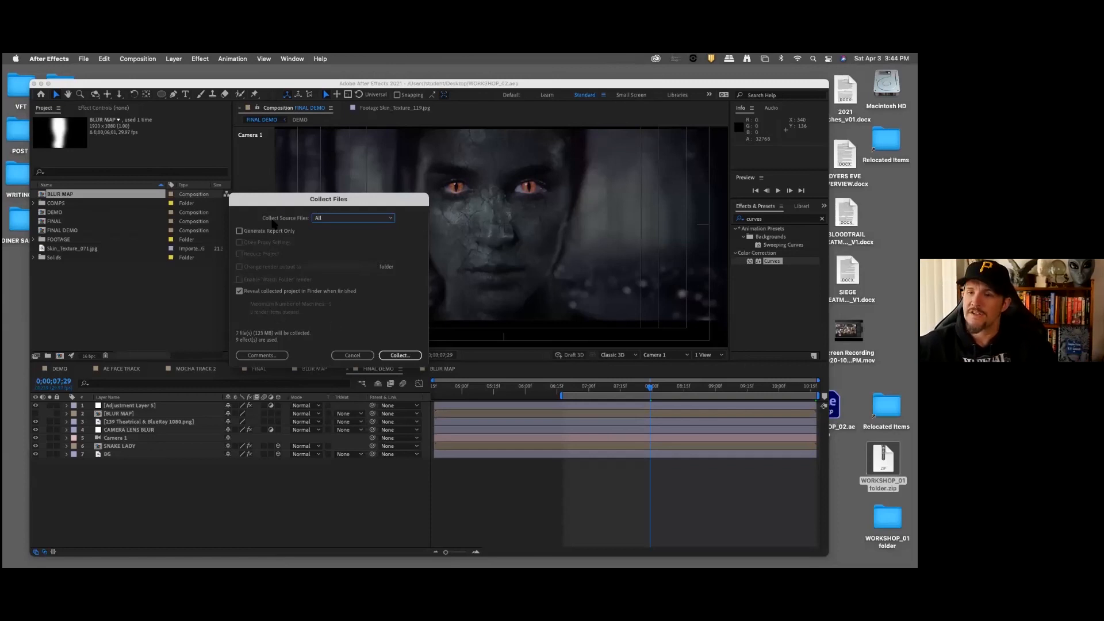
Step: Collect the project files into a folder named WORKSHOP_02 folder on the Desktop
click(405, 356)
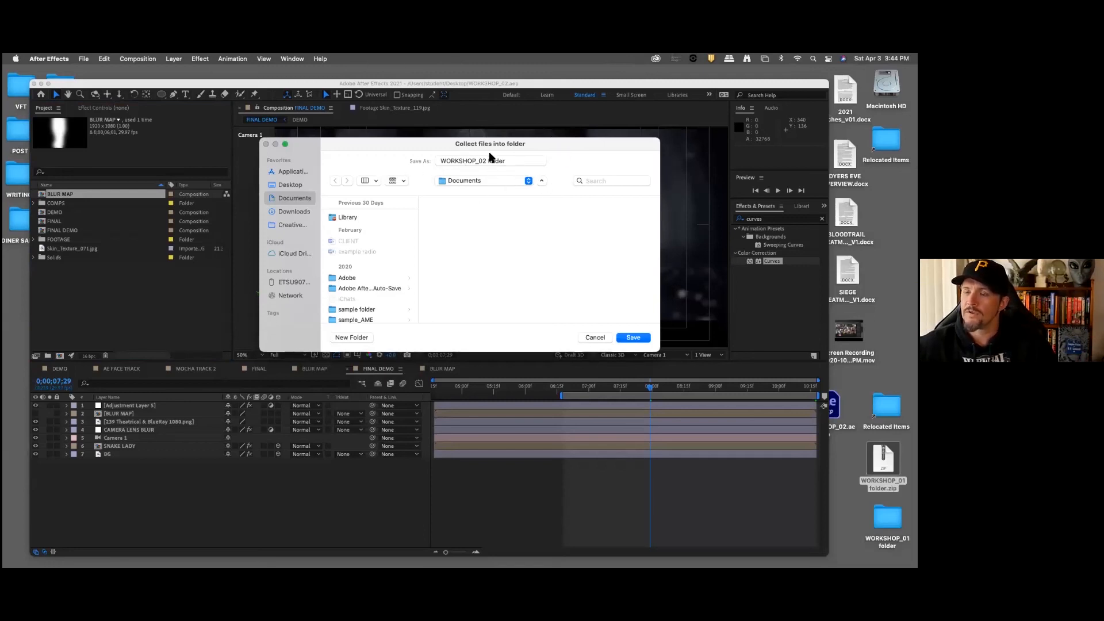
click(483, 183)
click(484, 182)
click(486, 182)
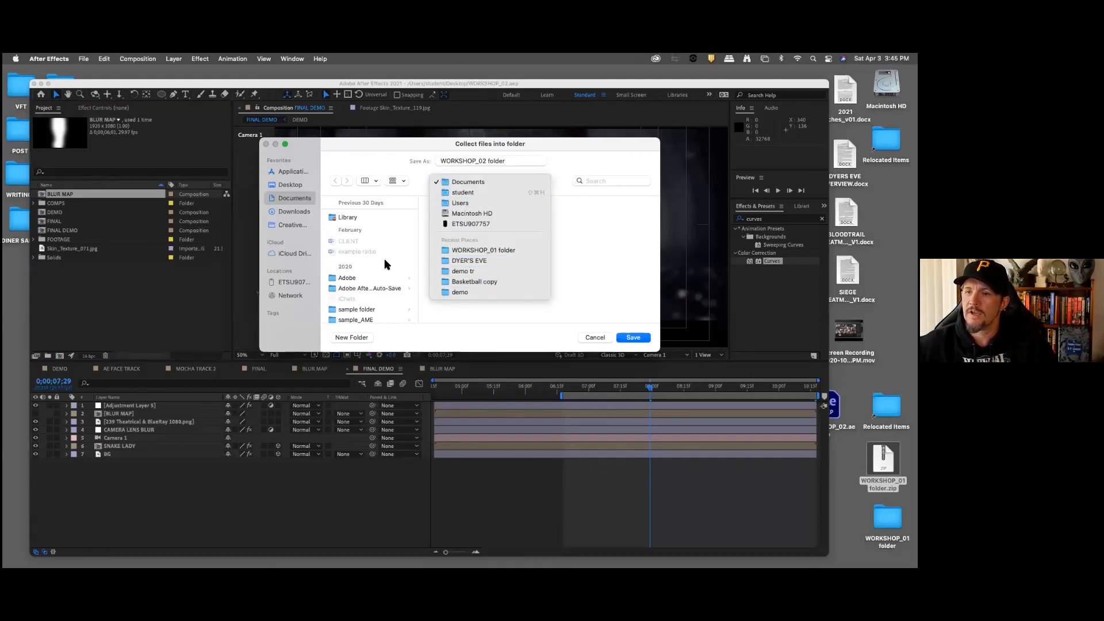
click(297, 185)
click(294, 185)
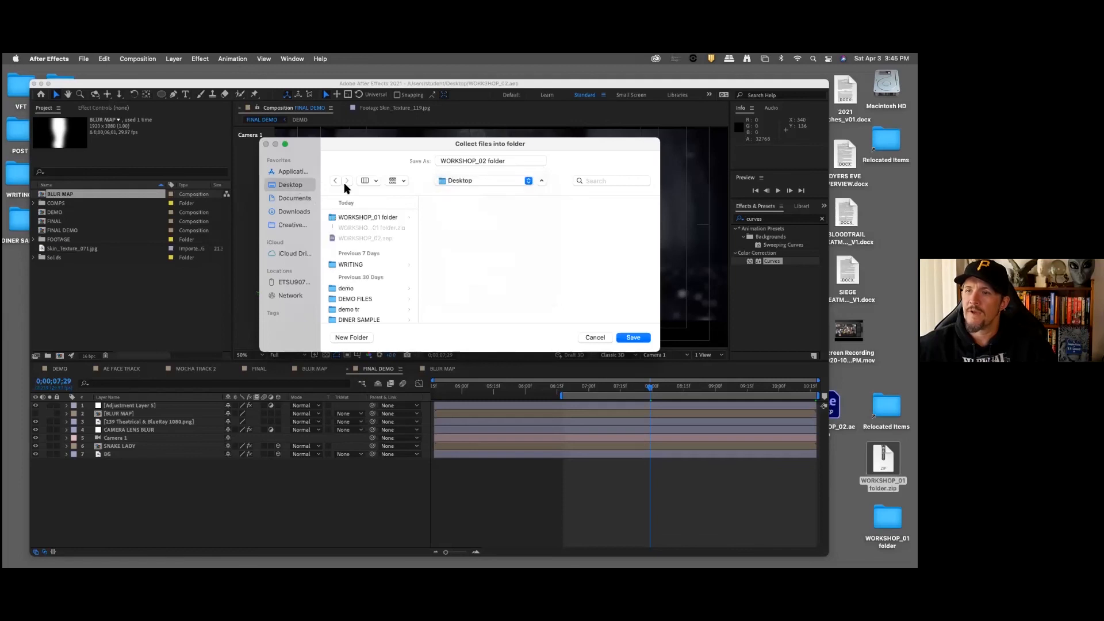
click(633, 338)
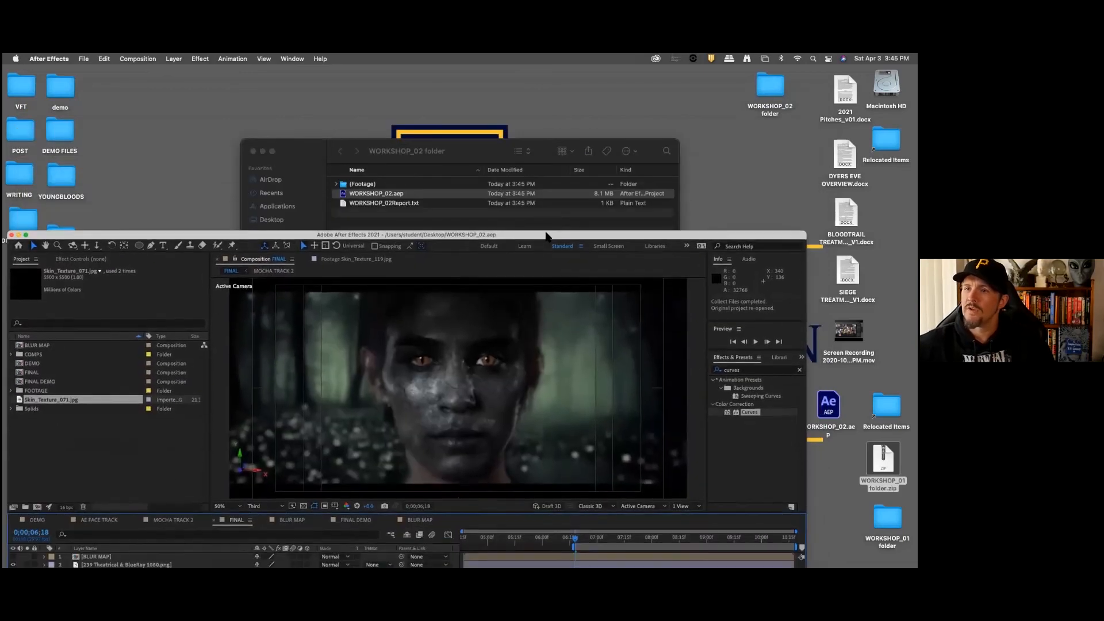
Step: Inspect the collected WORKSHOP_02 folder in Finder and on the desktop, and return to the After Effects project
drag(471, 160, 450, 120)
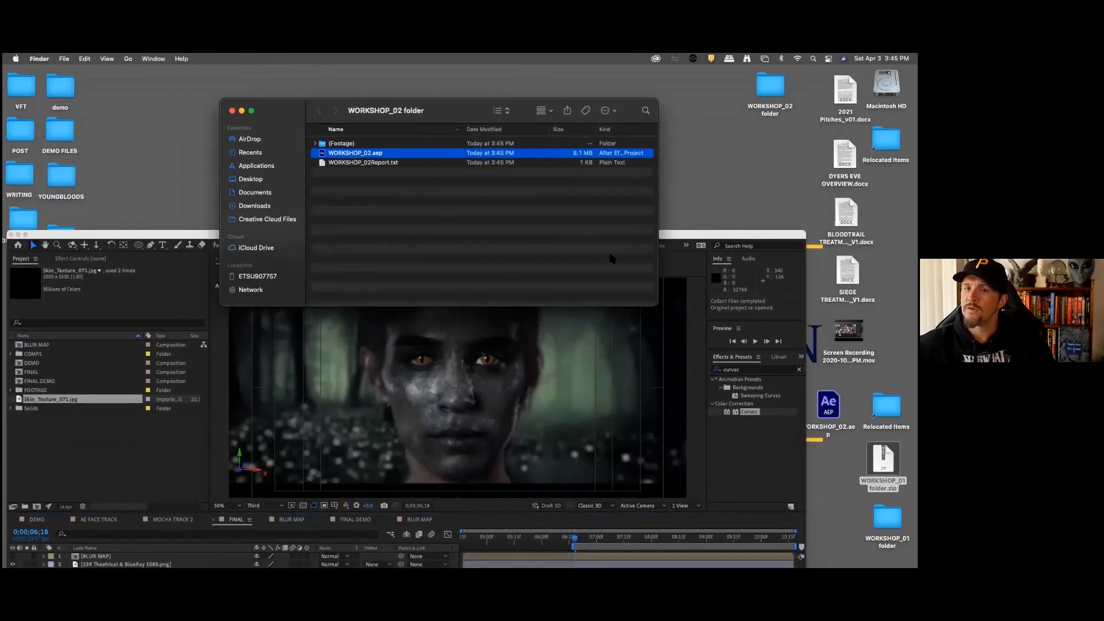
drag(111, 235, 19, 168)
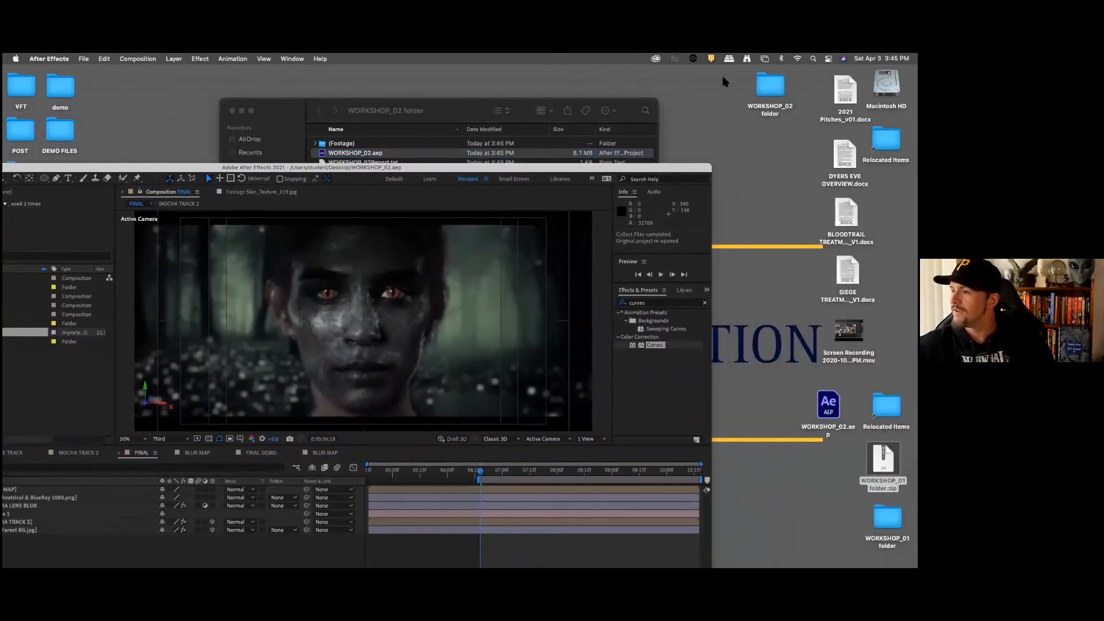
click(770, 87)
drag(770, 87, 771, 133)
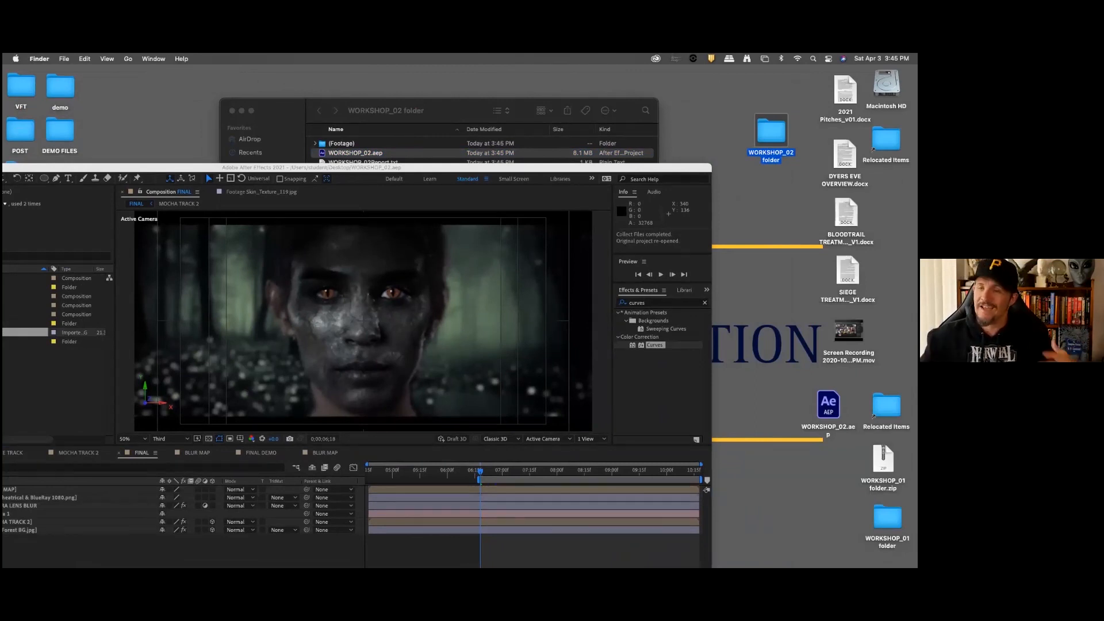
drag(482, 174, 630, 90)
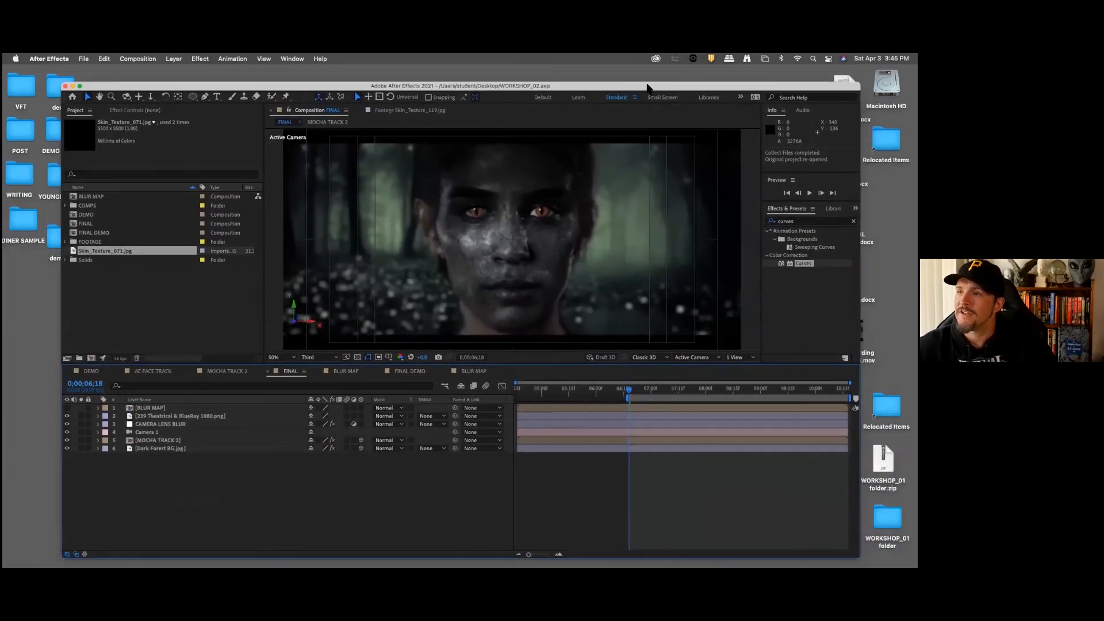